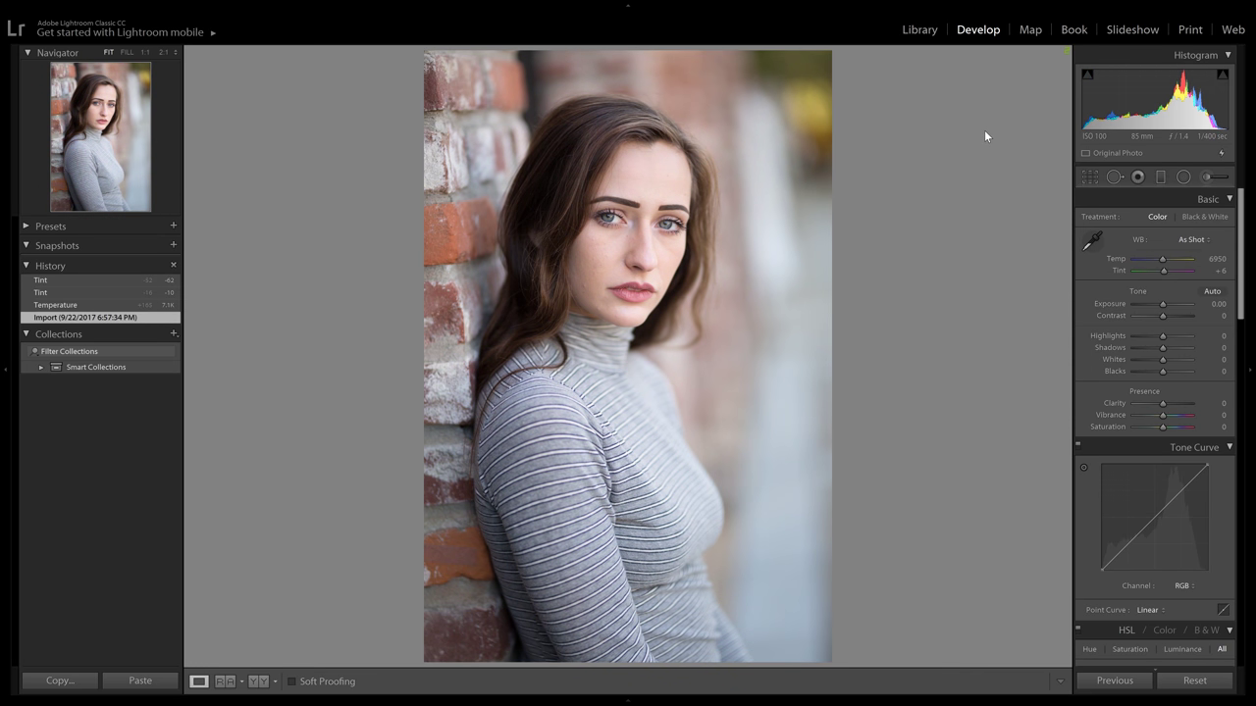
Step: Set the white balance temperature to 7057 and tint to −9, and compare the result with the imported state in the history
{"action": "mouse_move", "coordinate": [1160, 262]}
{"action": "left_mouse_down"}
{"action": "mouse_move", "coordinate": [1141, 265]}
{"action": "mouse_move", "coordinate": [1183, 262]}
{"action": "mouse_move", "coordinate": [1109, 258]}
{"action": "mouse_move", "coordinate": [1207, 260]}
{"action": "mouse_move", "coordinate": [1134, 259]}
{"action": "mouse_move", "coordinate": [1168, 258]}
{"action": "mouse_move", "coordinate": [1167, 272]}
{"action": "mouse_move", "coordinate": [1179, 270]}
{"action": "mouse_move", "coordinate": [1139, 271]}
{"action": "mouse_move", "coordinate": [1174, 277]}
{"action": "mouse_move", "coordinate": [1161, 279]}
{"action": "left_mouse_up"}
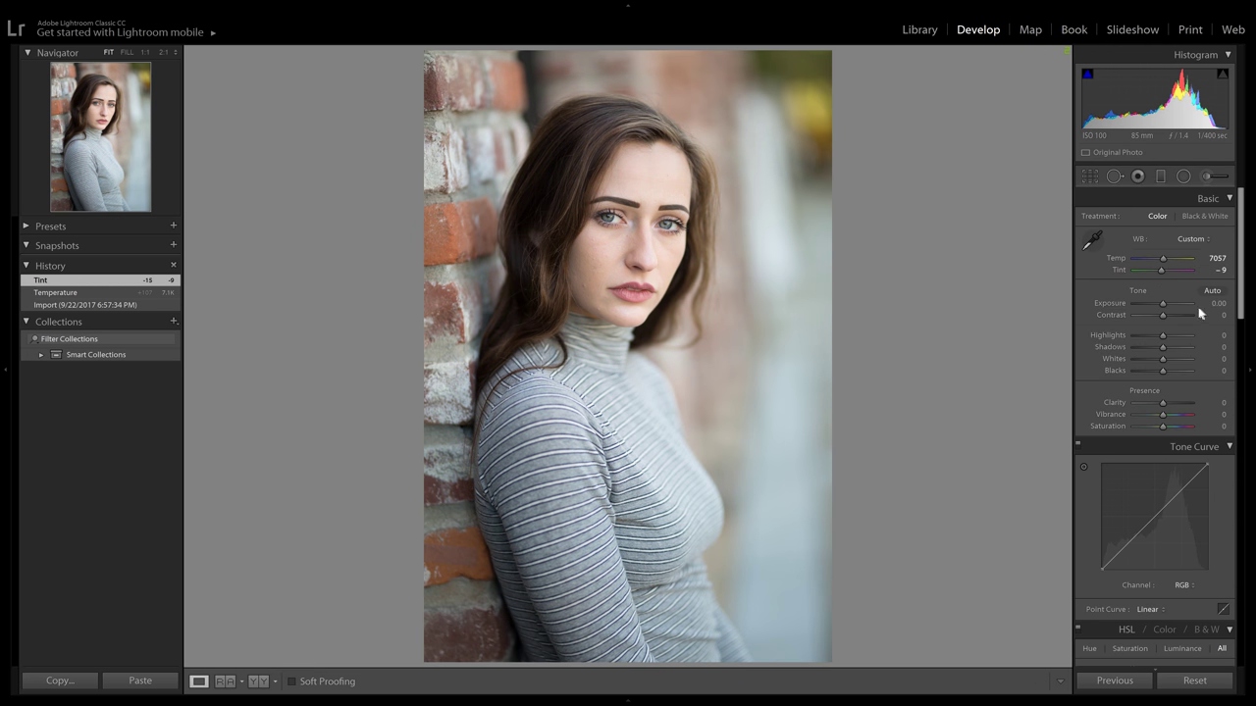
{"action": "left_click", "coordinate": [155, 306]}
{"action": "left_click", "coordinate": [160, 292]}
{"action": "left_click", "coordinate": [160, 280]}
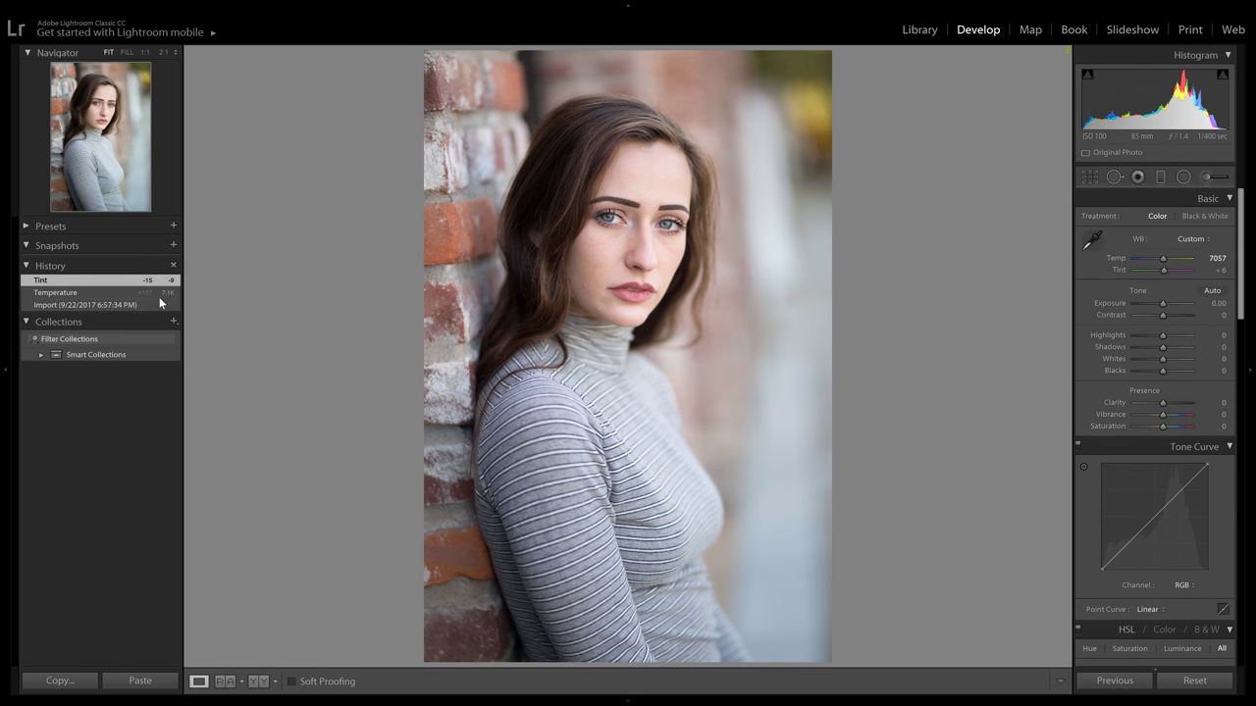
{"action": "left_click", "coordinate": [162, 305]}
{"action": "left_click", "coordinate": [161, 281]}
{"action": "left_click", "coordinate": [161, 305]}
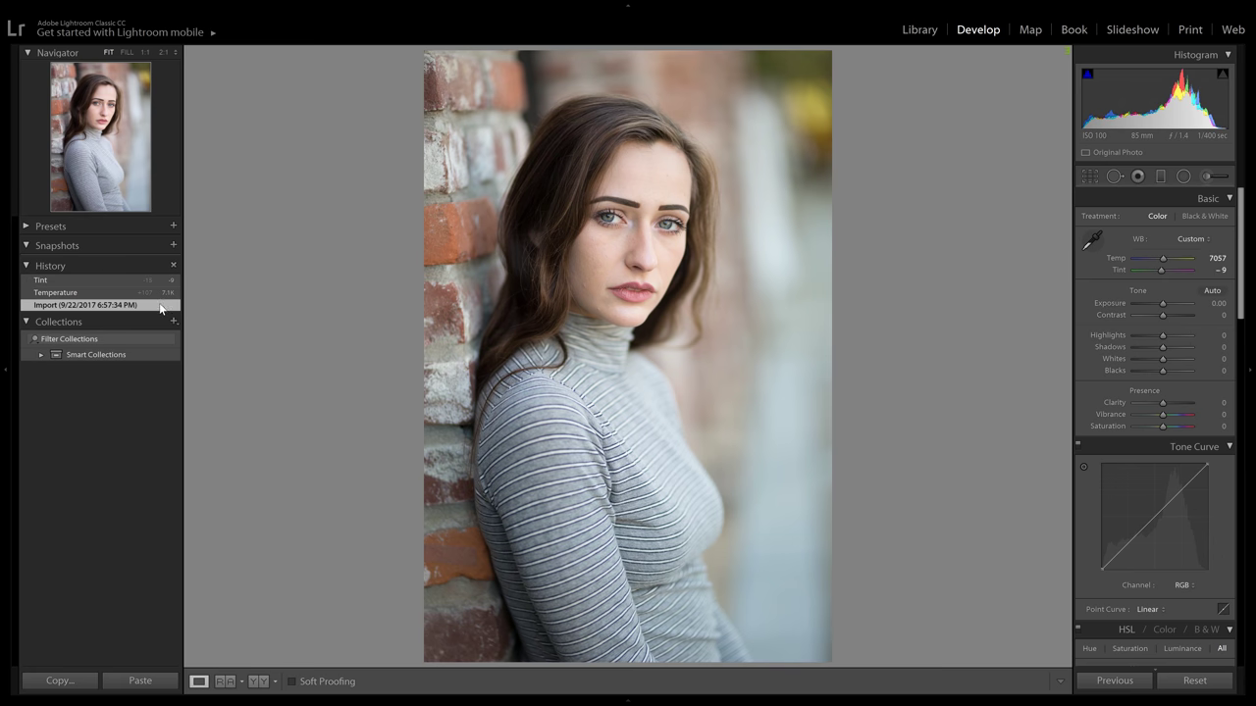
{"action": "left_click", "coordinate": [161, 284]}
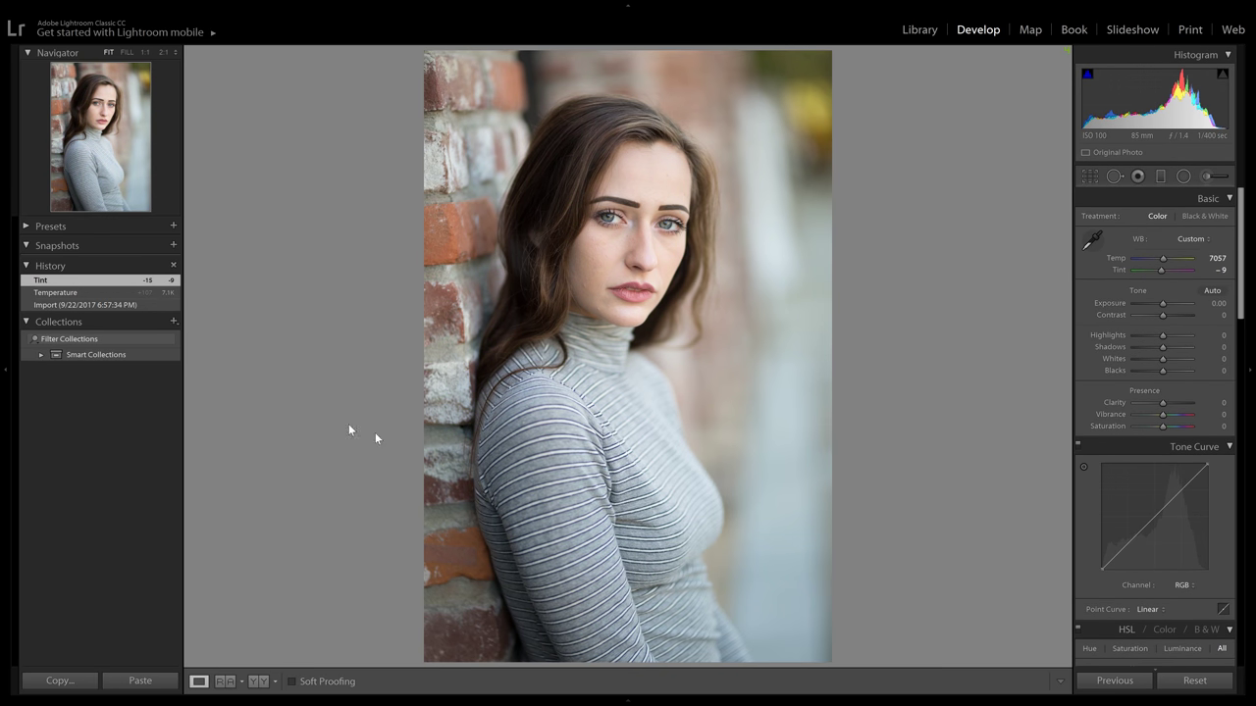
Step: Set the tint to −3 and compare the portrait with its imported and earlier history states
{"action": "left_click", "coordinate": [1215, 270]}
{"action": "type", "text": "-3"}
{"action": "key", "text": "Return"}
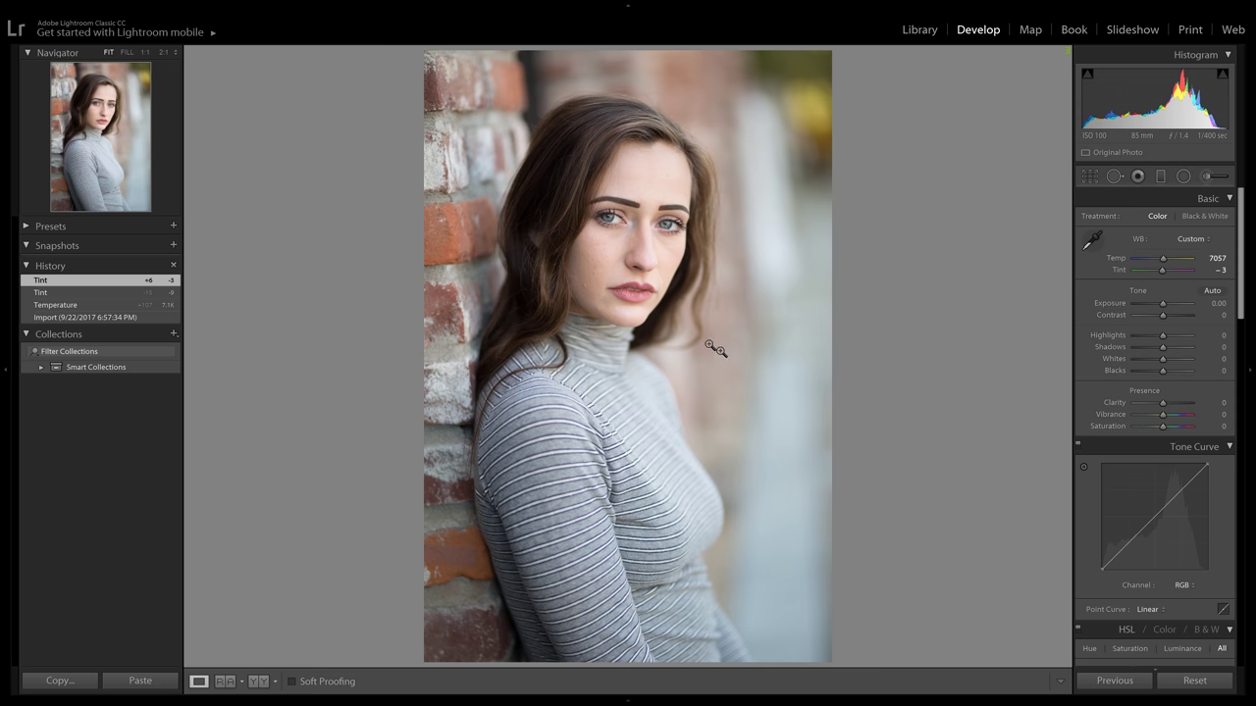
{"action": "left_click", "coordinate": [139, 307]}
{"action": "left_click", "coordinate": [139, 317]}
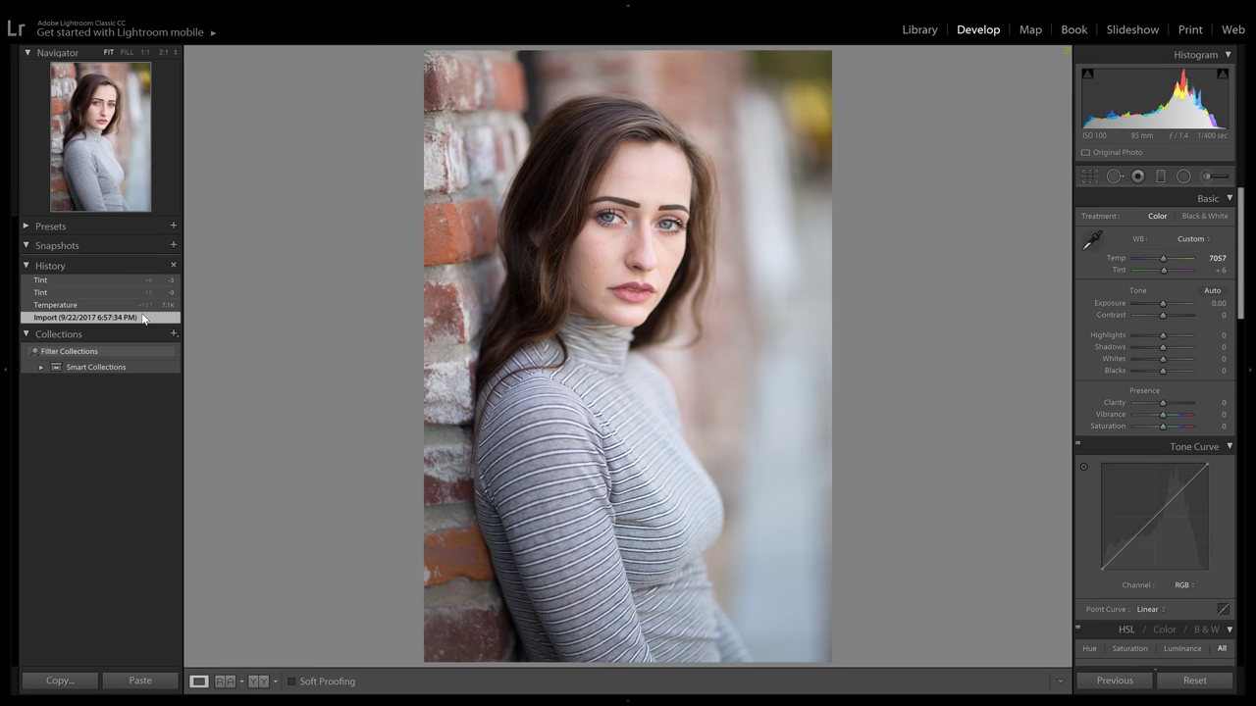
{"action": "left_click", "coordinate": [145, 293]}
{"action": "left_click", "coordinate": [145, 280]}
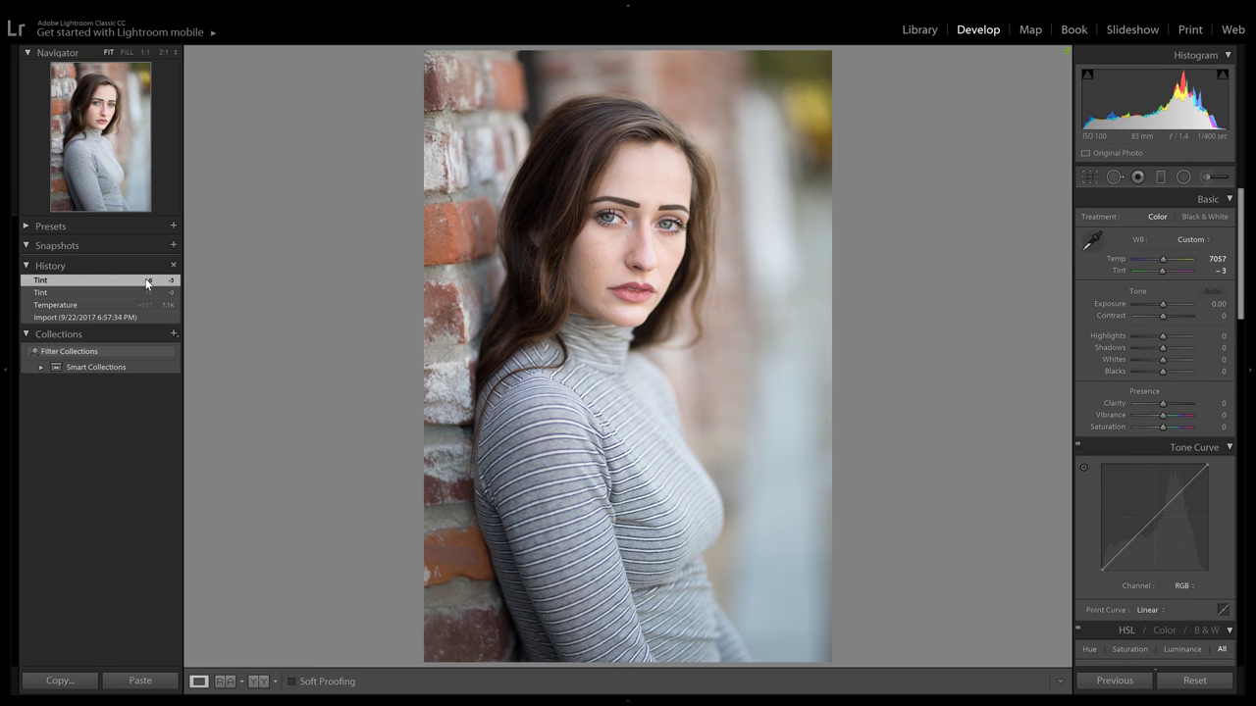
{"action": "left_click", "coordinate": [150, 318]}
{"action": "left_click", "coordinate": [146, 280]}
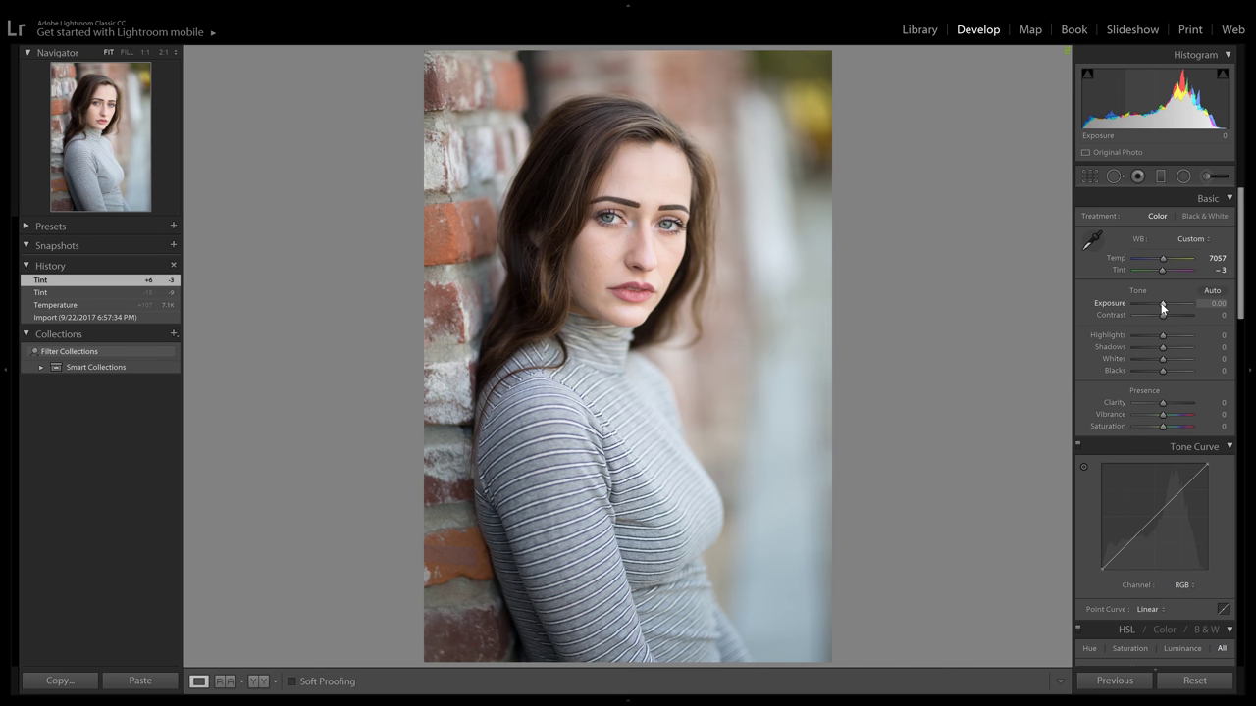
Step: Adjust the tone: Exposure −0.12, Highlights −11, Shadows +17, Whites +10 and Blacks −21
{"action": "left_click_drag", "start_coordinate": [1163, 303], "coordinate": [1158, 302]}
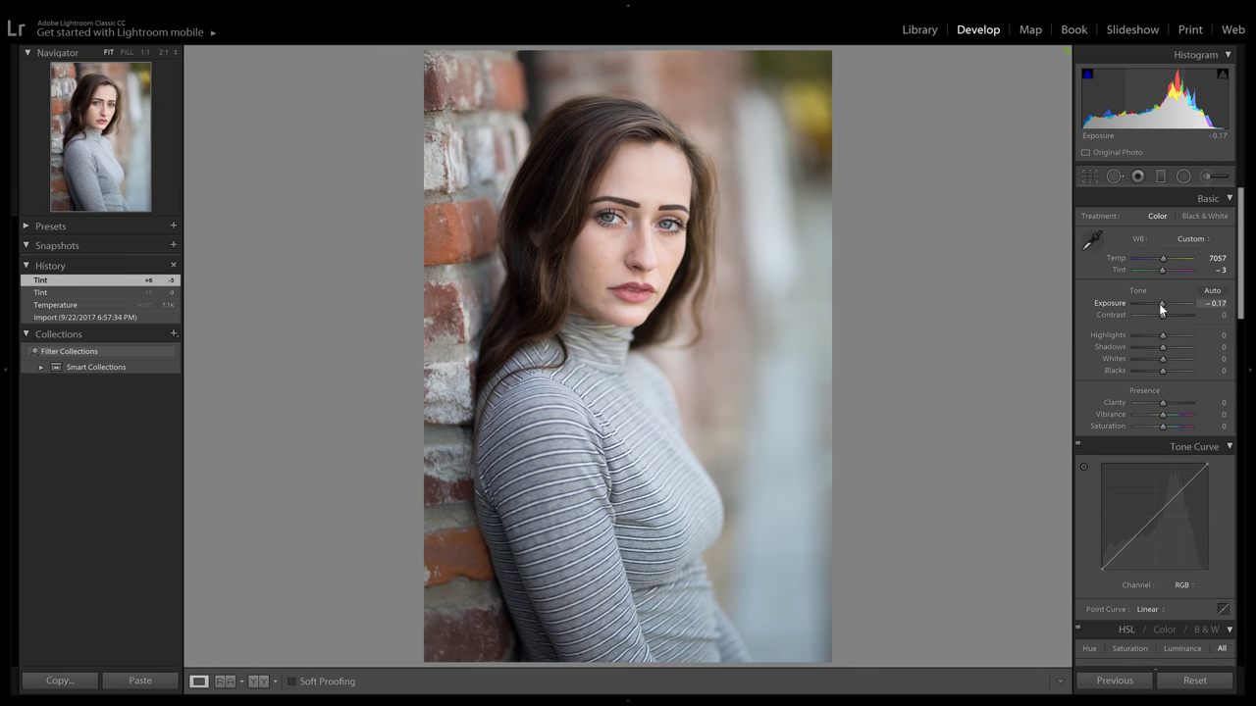
{"action": "left_click_drag", "start_coordinate": [1163, 308], "coordinate": [1160, 306]}
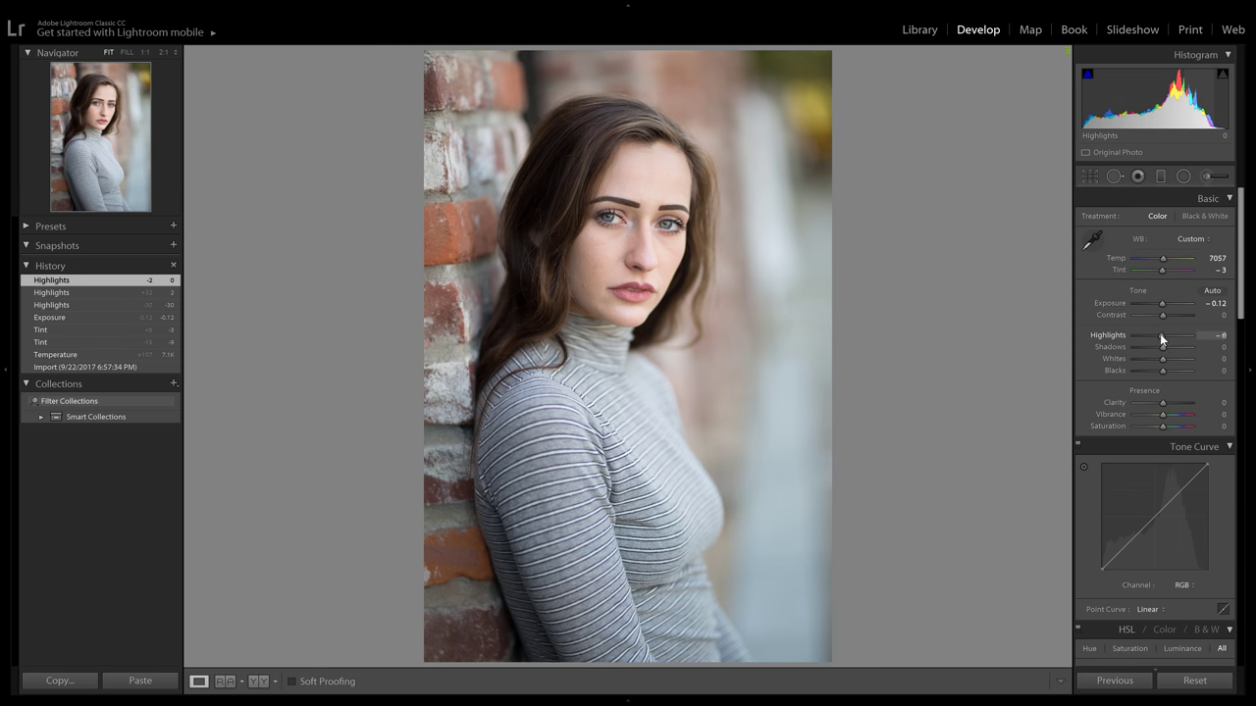
{"action": "left_click_drag", "start_coordinate": [1161, 338], "coordinate": [1156, 370]}
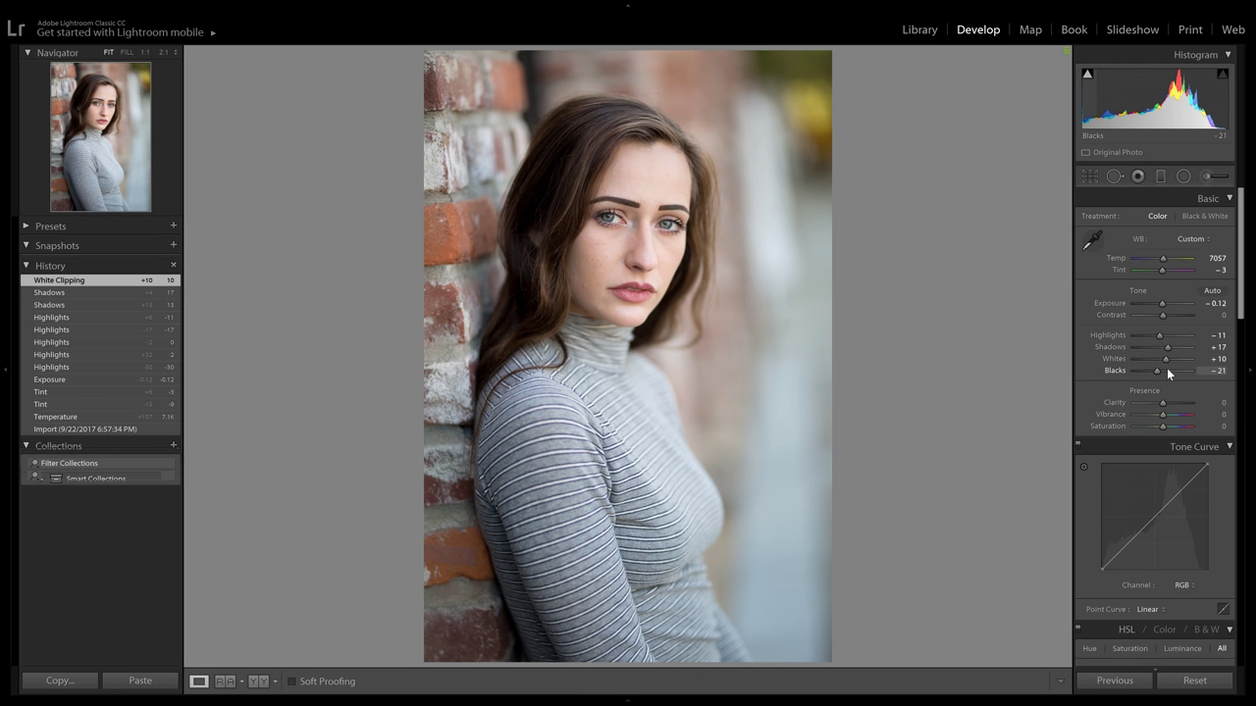
Step: Set the Clarity of the portrait to +10
{"action": "left_click", "coordinate": [1221, 402]}
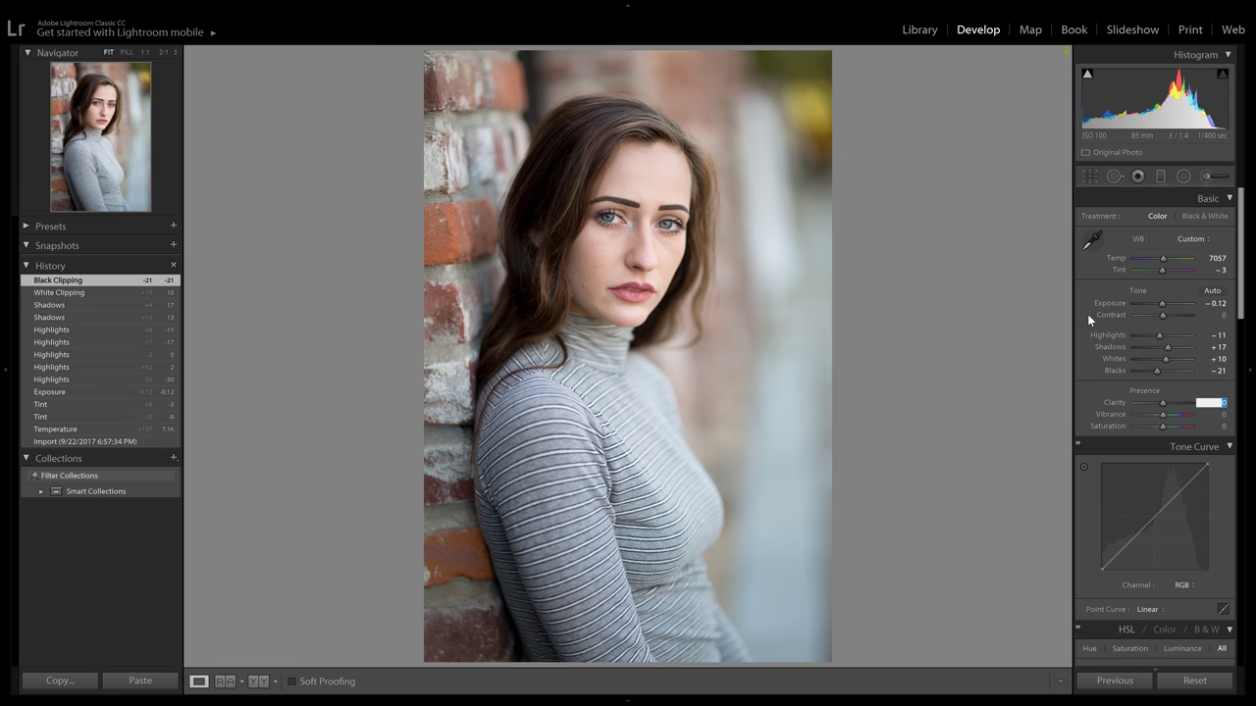
{"action": "type", "text": "10"}
{"action": "key", "text": "Return"}
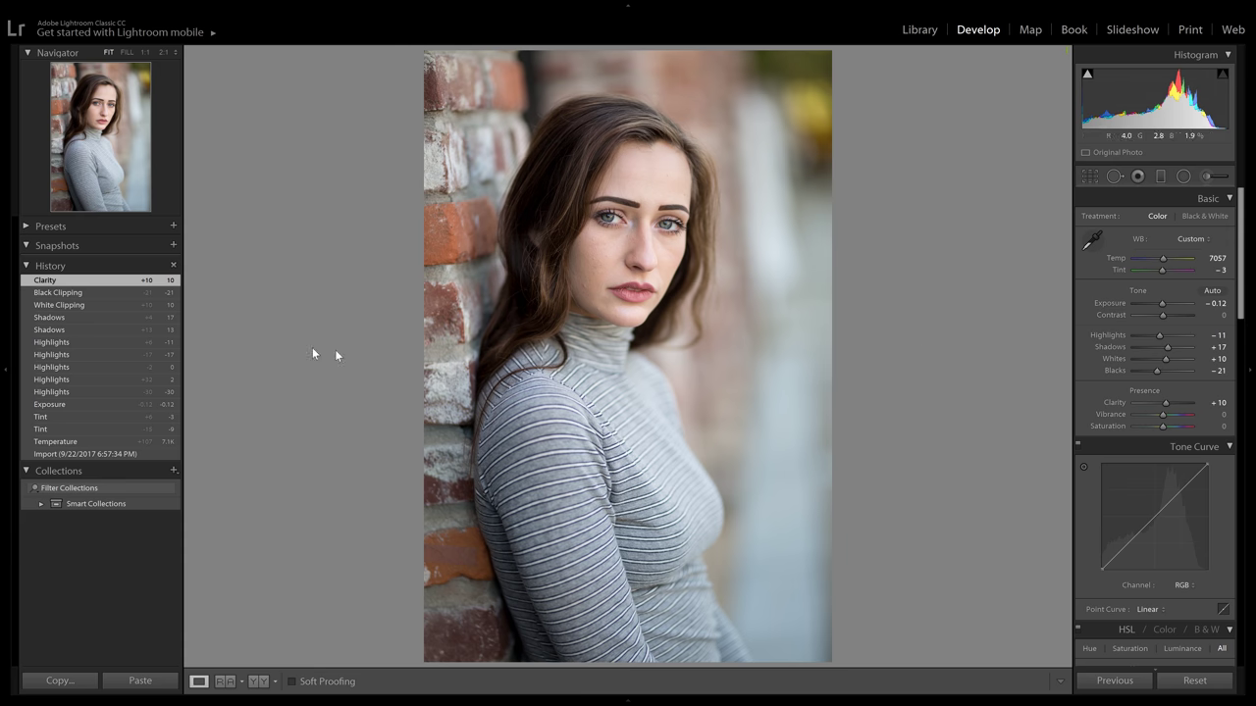
Step: Compare the whole portrait with and without the Clarity adjustment by alternating between the two latest history states
{"action": "left_click", "coordinate": [75, 293]}
{"action": "left_click", "coordinate": [78, 285]}
{"action": "left_click", "coordinate": [81, 292]}
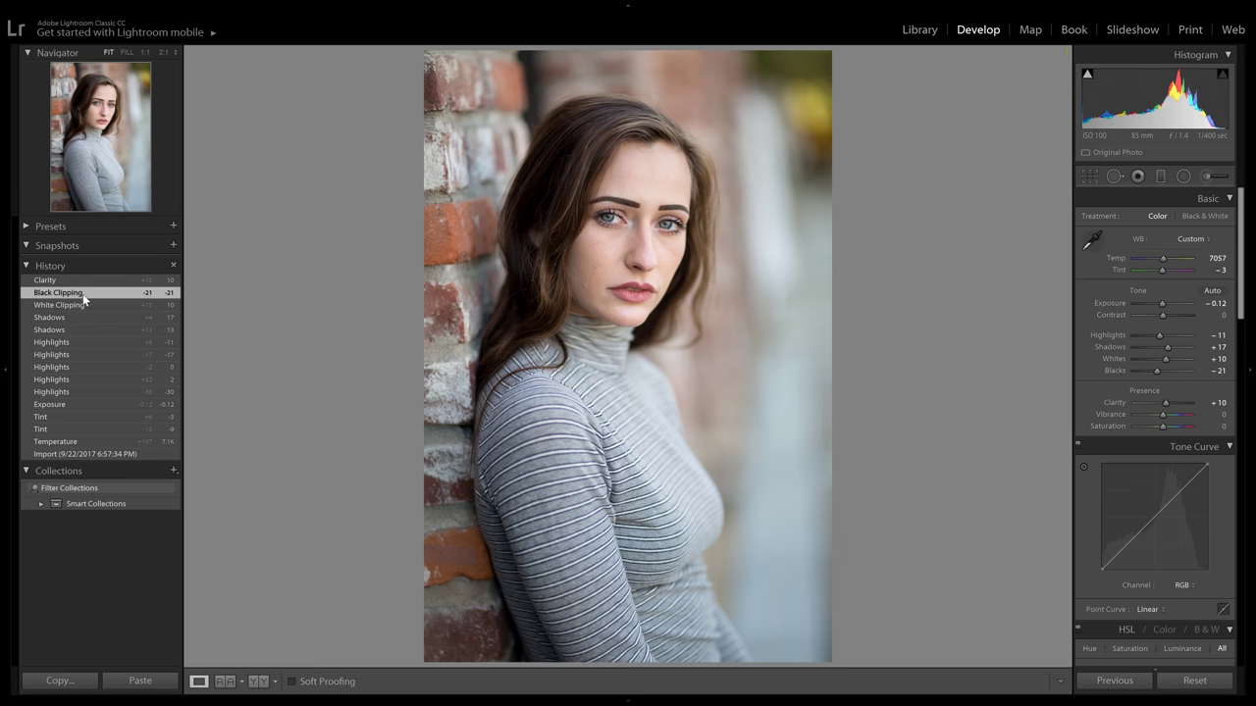
{"action": "left_click", "coordinate": [88, 285]}
{"action": "left_click", "coordinate": [89, 290]}
{"action": "left_click", "coordinate": [91, 282]}
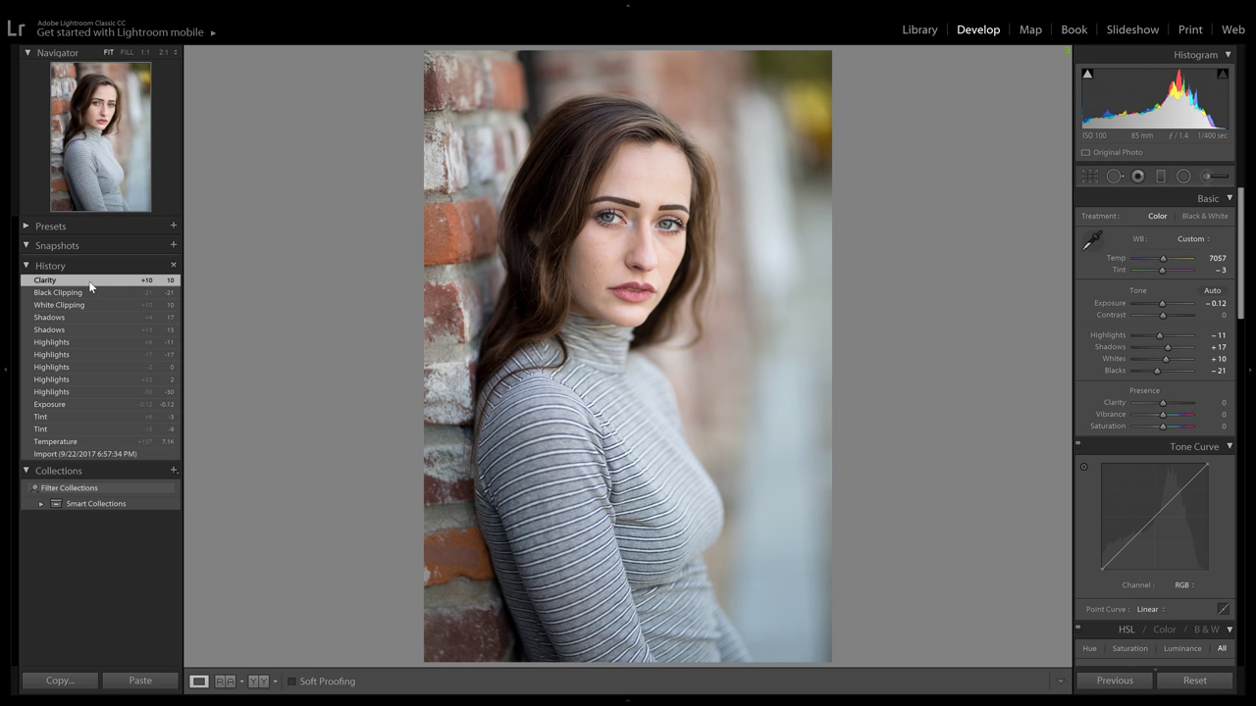
{"action": "left_click", "coordinate": [91, 292]}
{"action": "left_click", "coordinate": [92, 286]}
Step: Examine the eyes and skin at 2:1 with and without the Clarity adjustment, and return to the full photo with Clarity applied
{"action": "left_click", "coordinate": [615, 207]}
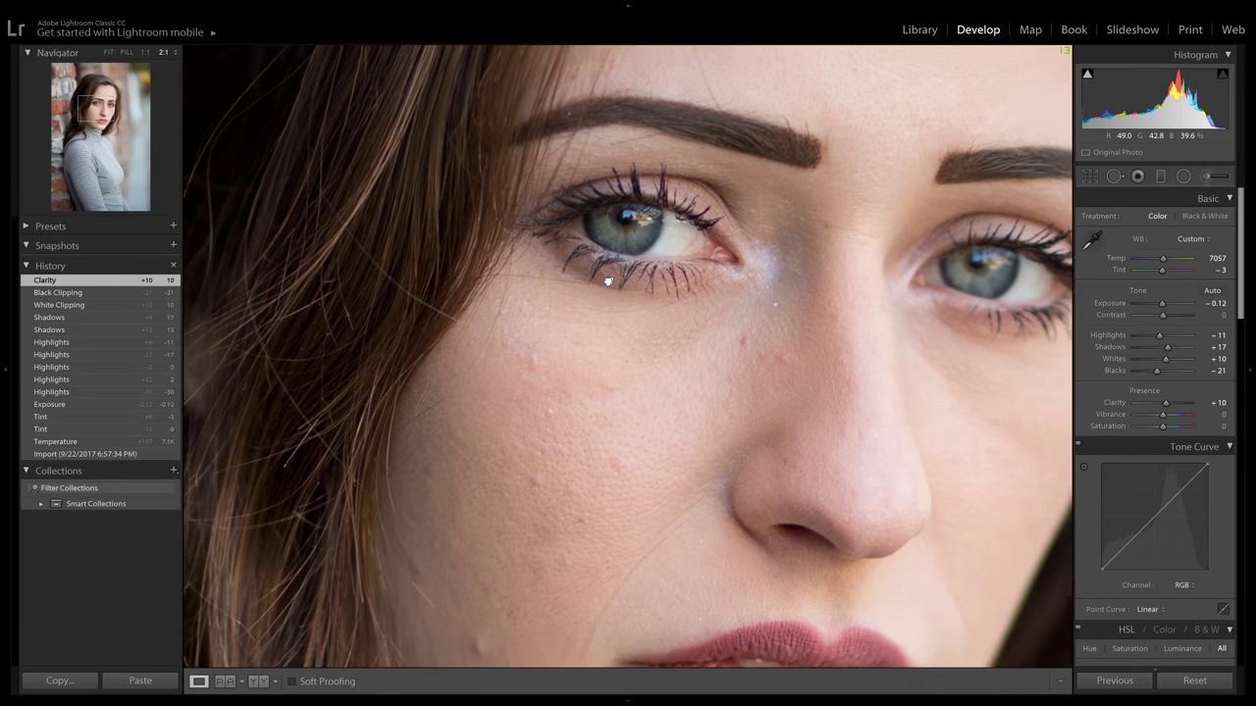
{"action": "left_click_drag", "start_coordinate": [608, 282], "coordinate": [415, 333]}
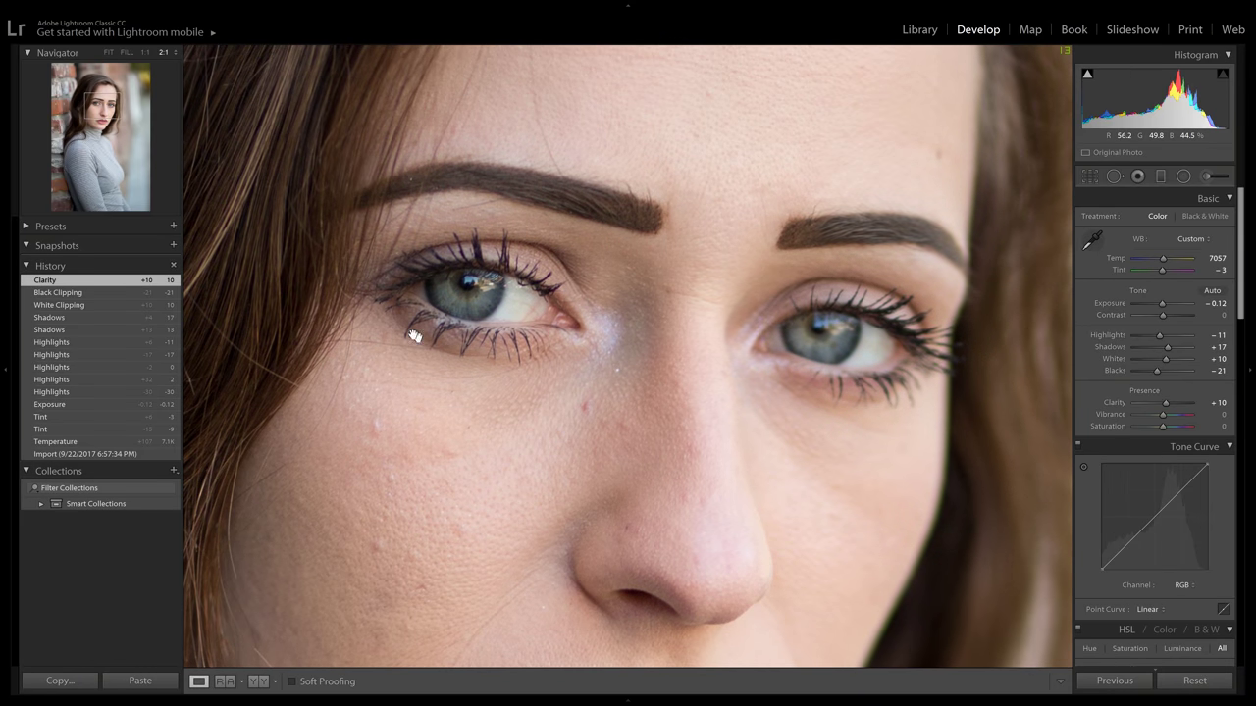
{"action": "left_click", "coordinate": [85, 293]}
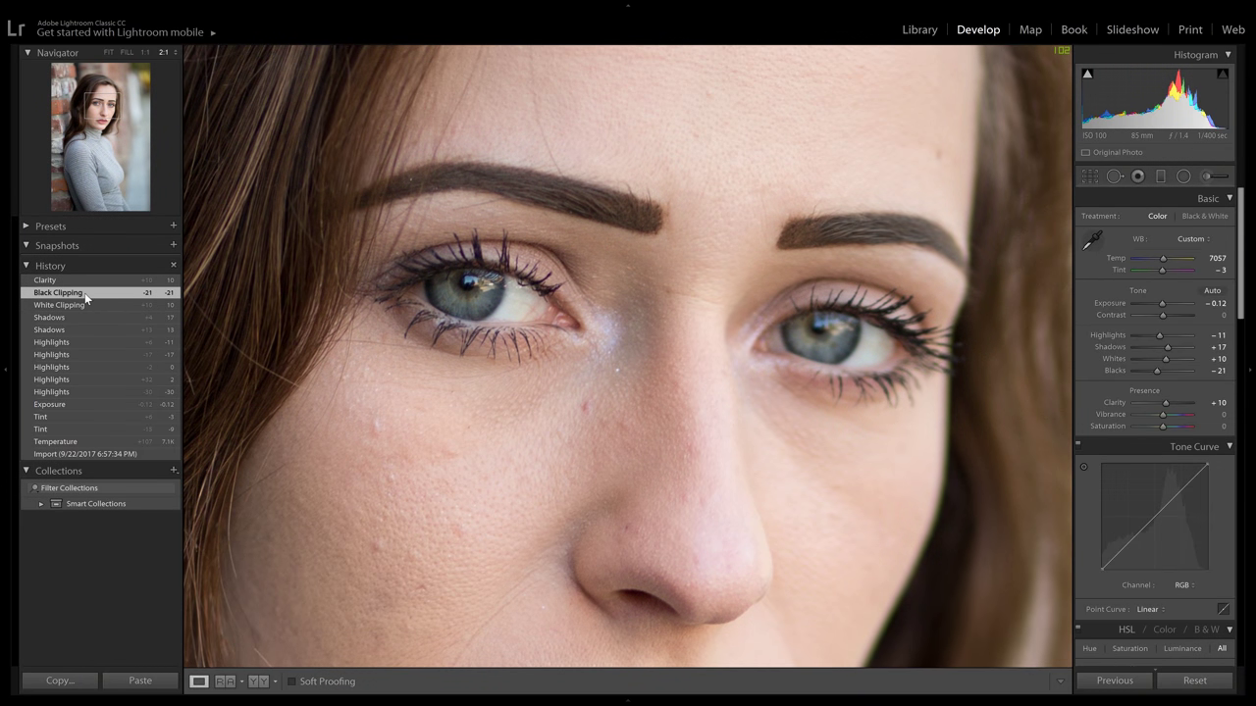
{"action": "left_click", "coordinate": [89, 284]}
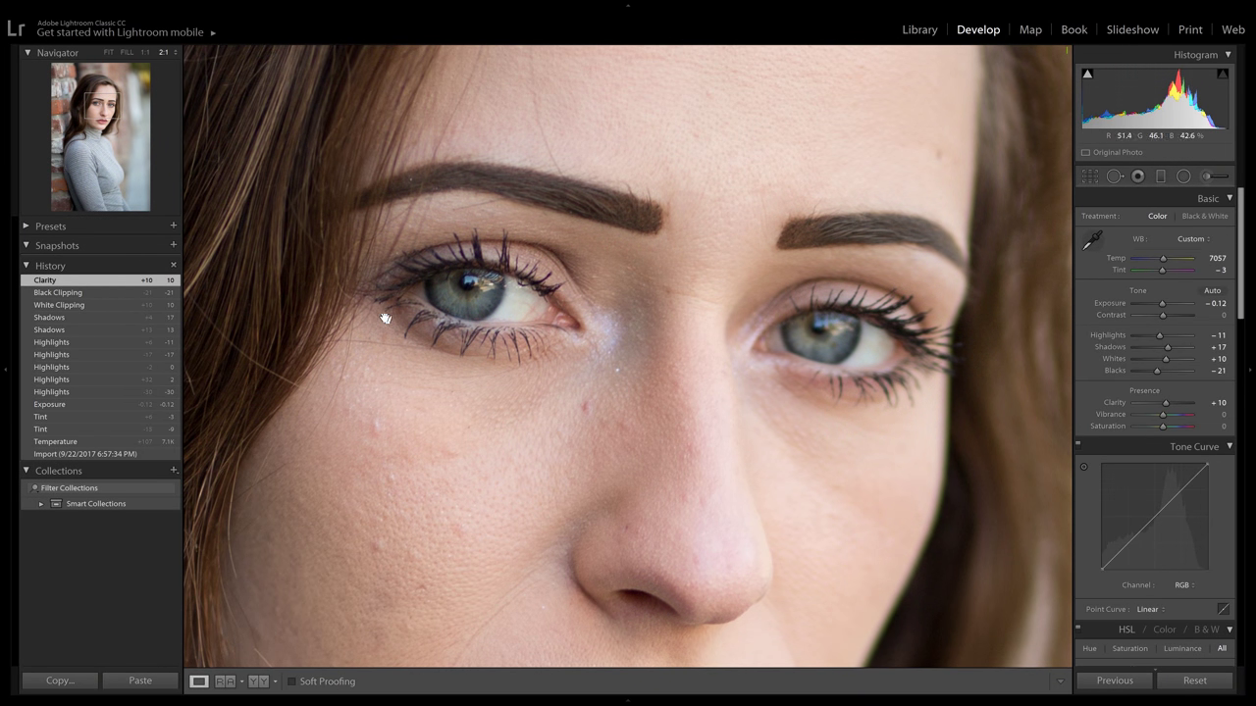
{"action": "left_click", "coordinate": [94, 292]}
{"action": "left_click", "coordinate": [98, 283]}
{"action": "left_click", "coordinate": [103, 293]}
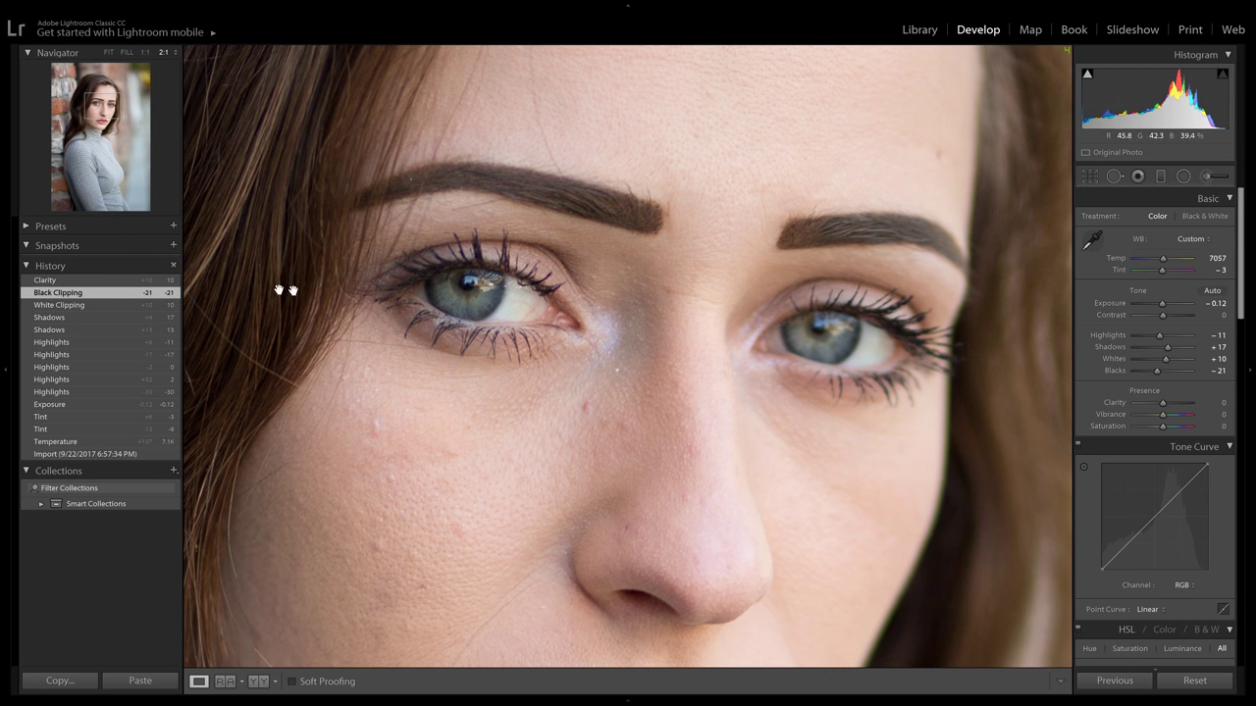
{"action": "left_click", "coordinate": [125, 281]}
{"action": "left_click", "coordinate": [438, 300]}
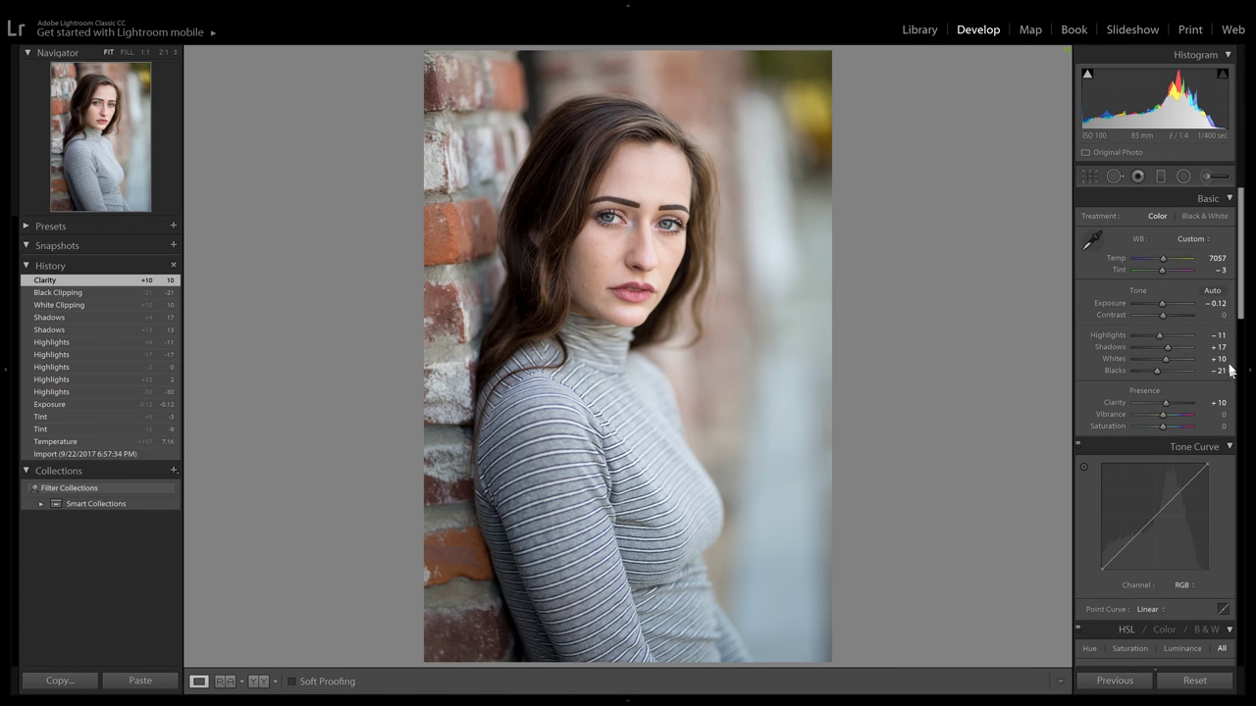
Step: Try shifting the Red hue to +5 in the HSL adjustments, and return it to 0
{"action": "left_click_drag", "start_coordinate": [1241, 306], "coordinate": [1241, 330]}
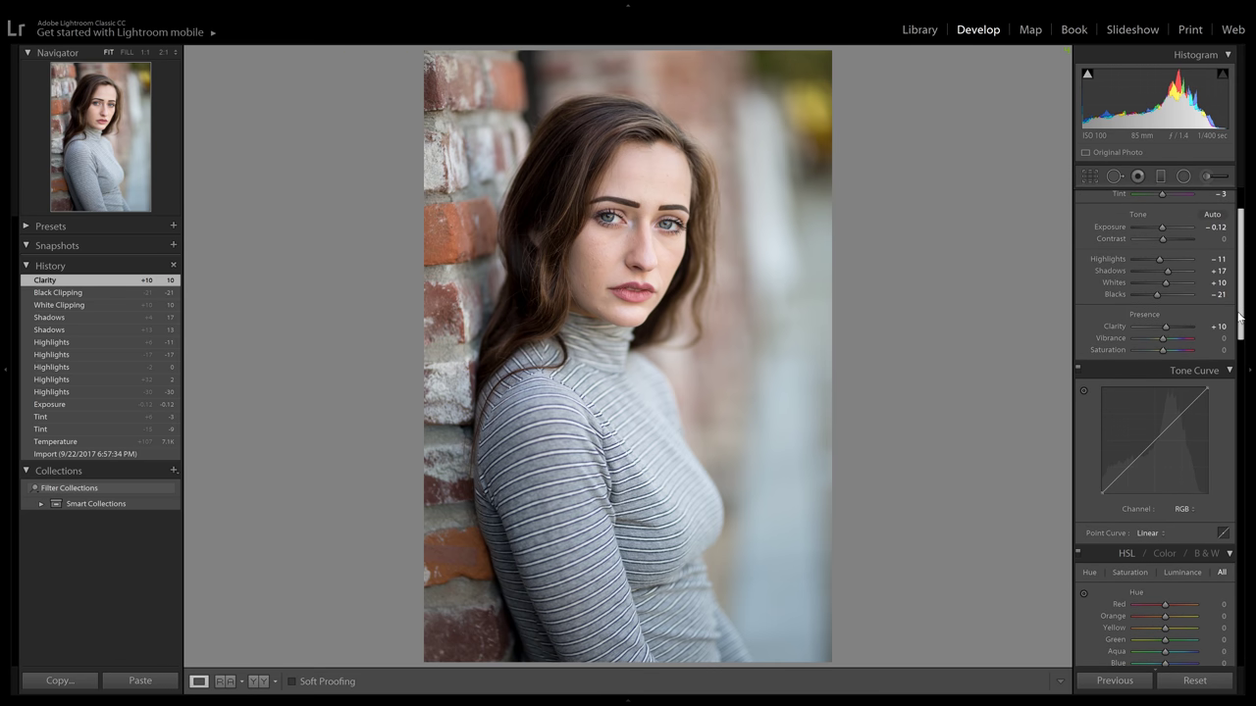
{"action": "left_click_drag", "start_coordinate": [1241, 319], "coordinate": [1250, 369]}
{"action": "mouse_move", "coordinate": [1164, 305]}
{"action": "left_mouse_down"}
{"action": "mouse_move", "coordinate": [1114, 308]}
{"action": "mouse_move", "coordinate": [1197, 318]}
{"action": "mouse_move", "coordinate": [1165, 314]}
{"action": "left_mouse_up"}
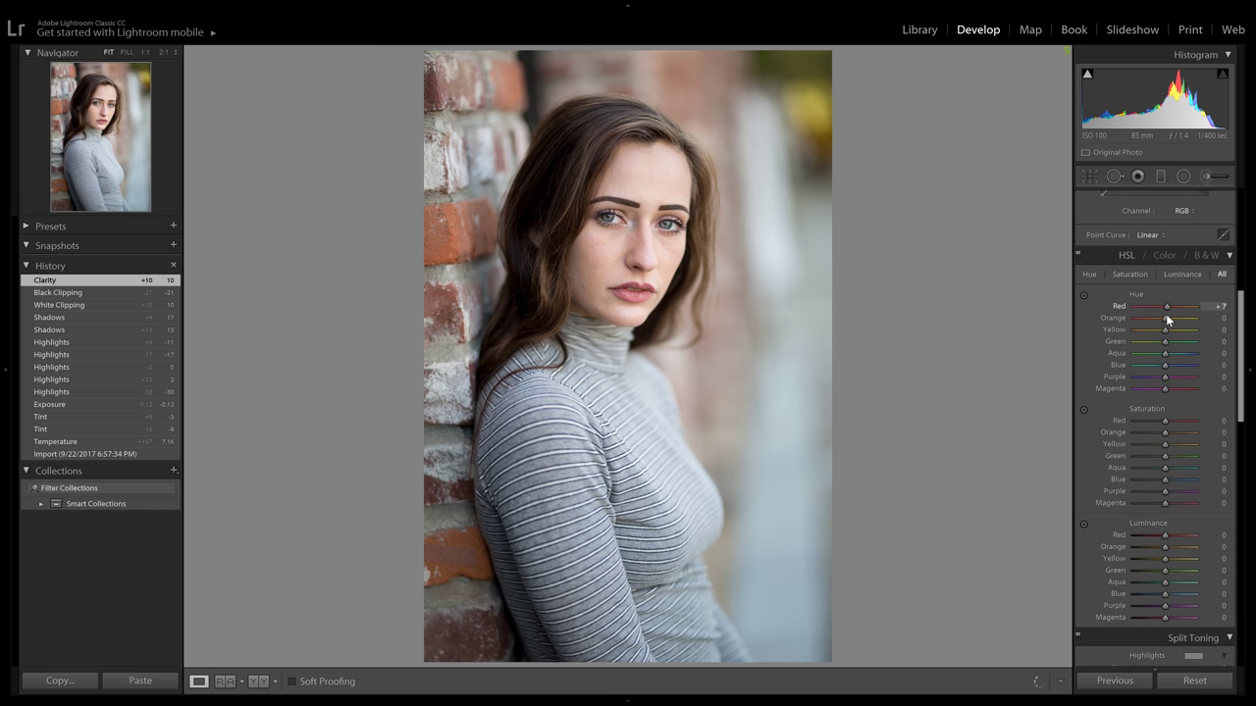
{"action": "mouse_move", "coordinate": [1165, 313]}
{"action": "left_mouse_down"}
{"action": "mouse_move", "coordinate": [1176, 323]}
{"action": "mouse_move", "coordinate": [1133, 323]}
{"action": "mouse_move", "coordinate": [1192, 328]}
{"action": "mouse_move", "coordinate": [1167, 334]}
{"action": "left_mouse_up"}
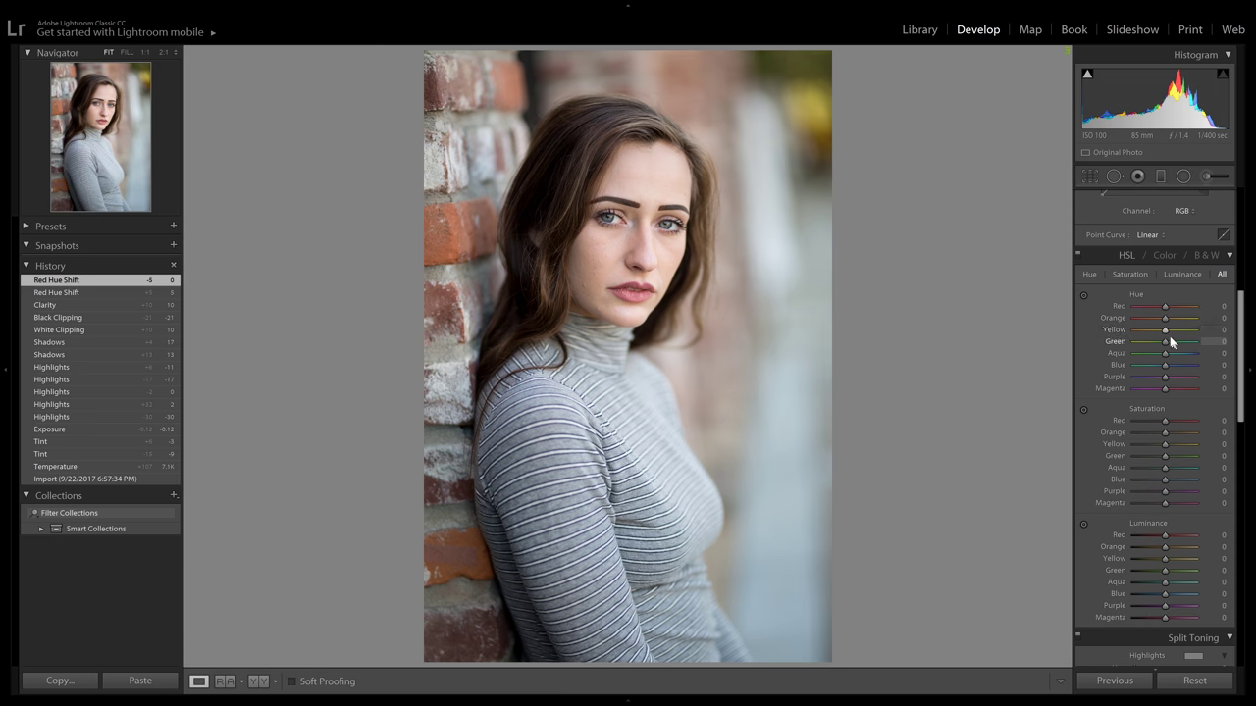
Step: Set the Yellow hue to −72 and the Yellow saturation to −33, checking the result against the Clarity state in the history
{"action": "left_click_drag", "start_coordinate": [1167, 331], "coordinate": [1168, 335]}
{"action": "left_click_drag", "start_coordinate": [1192, 330], "coordinate": [1142, 342]}
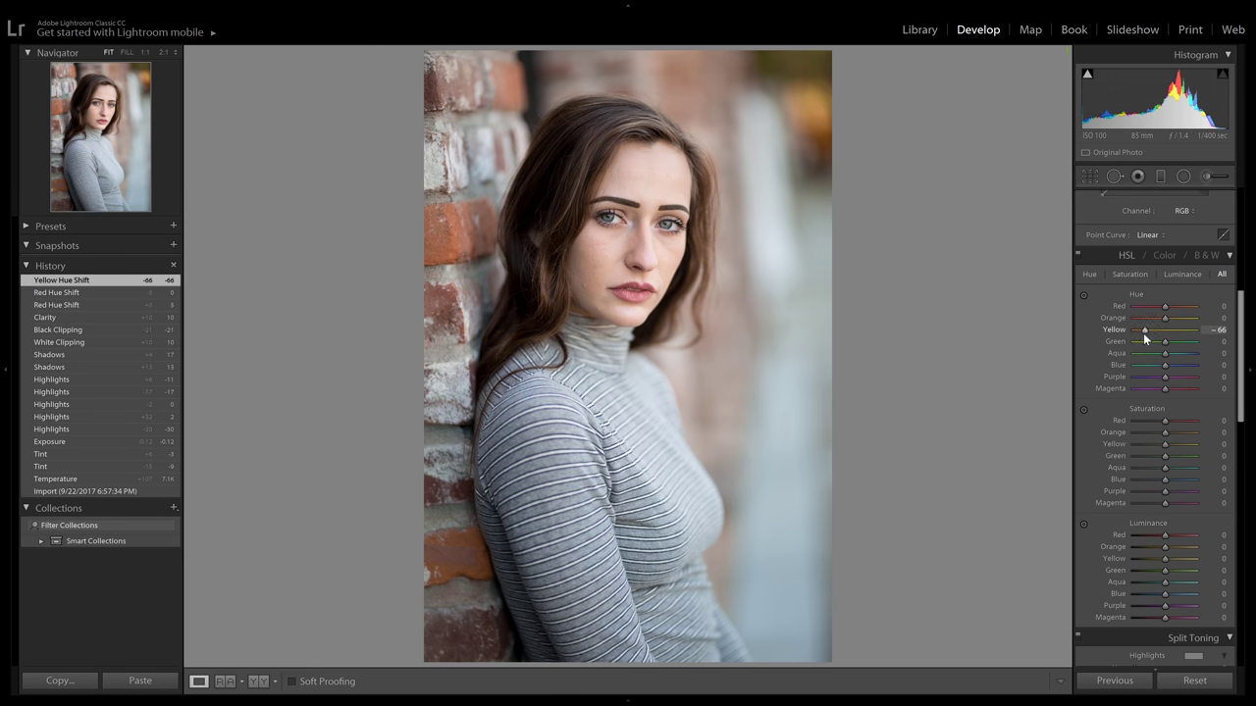
{"action": "left_click_drag", "start_coordinate": [1140, 335], "coordinate": [1143, 335]}
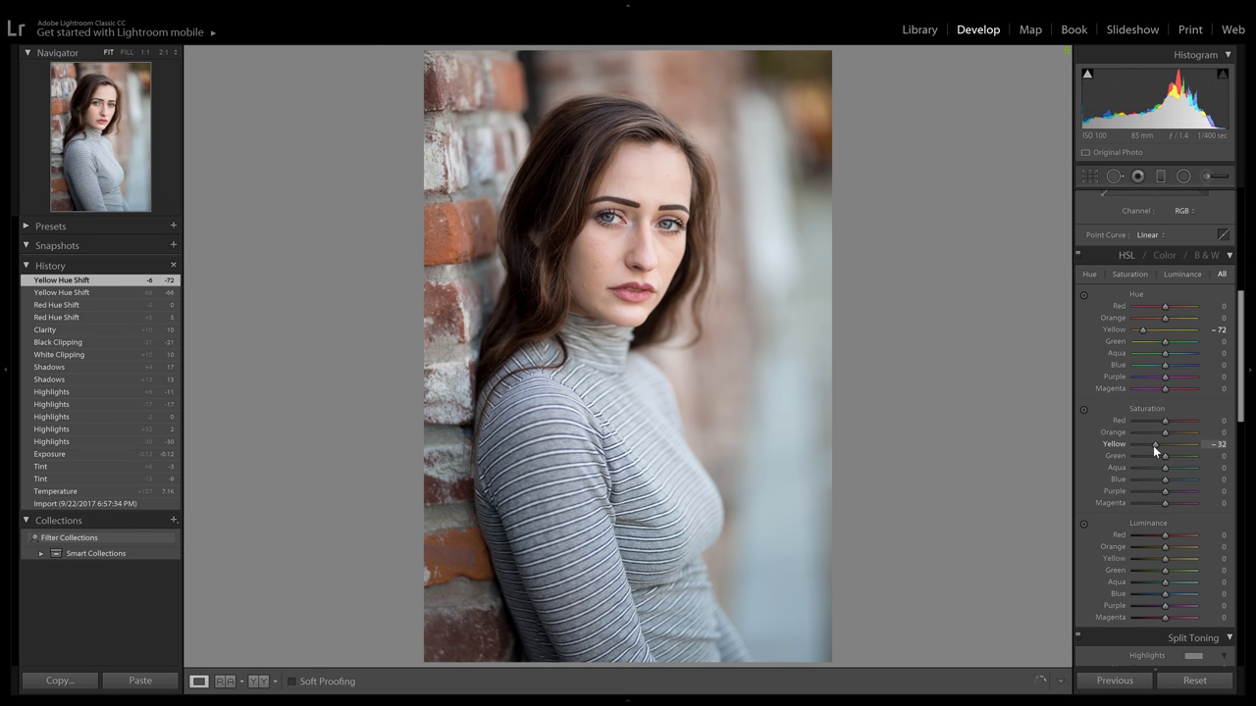
{"action": "left_click_drag", "start_coordinate": [1153, 445], "coordinate": [1153, 446]}
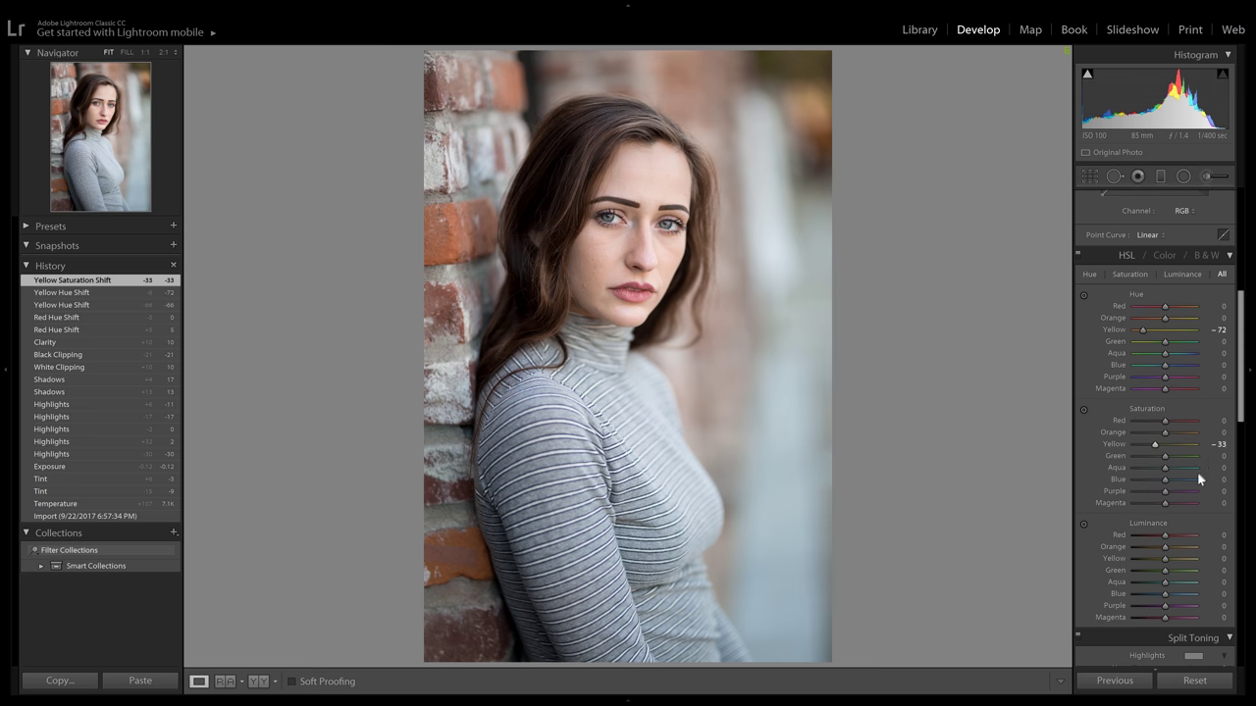
{"action": "left_click", "coordinate": [118, 346]}
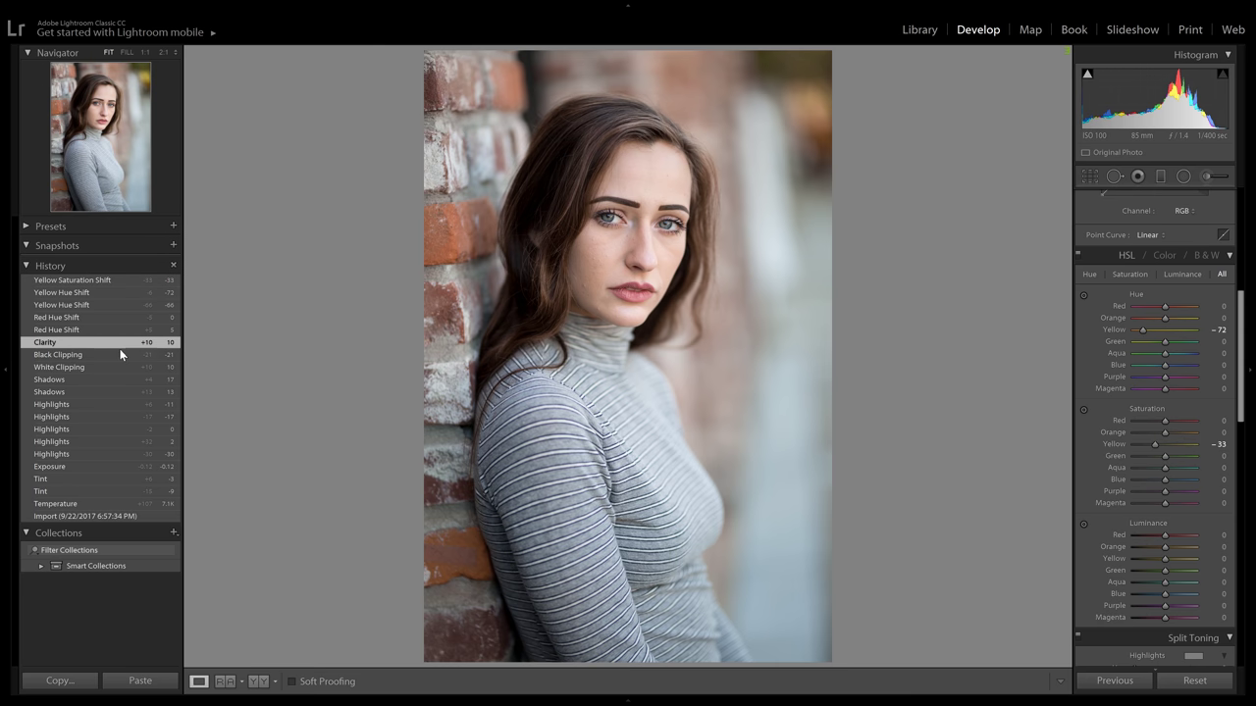
{"action": "left_click", "coordinate": [103, 281]}
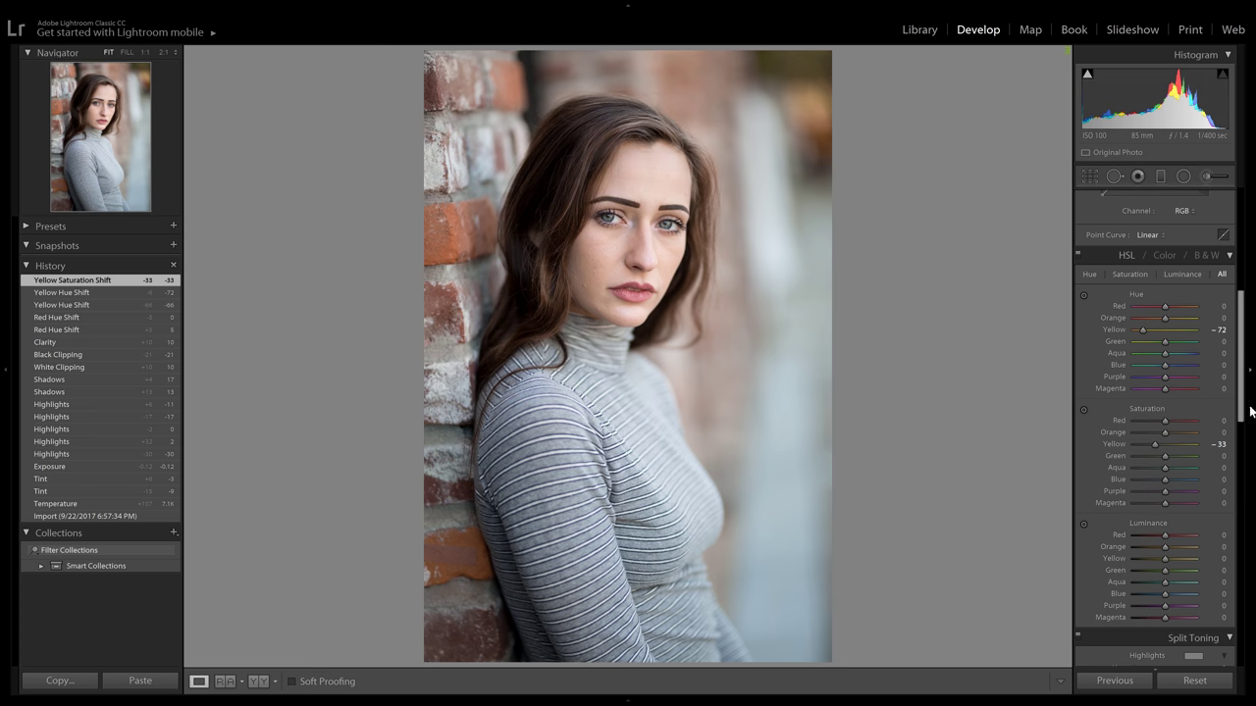
Step: Set the Blue saturation to −16, trying Aqua and Purple saturation shifts and returning both to 0
{"action": "scroll", "coordinate": [1239, 396], "scroll_direction": "down", "scroll_amount": 2}
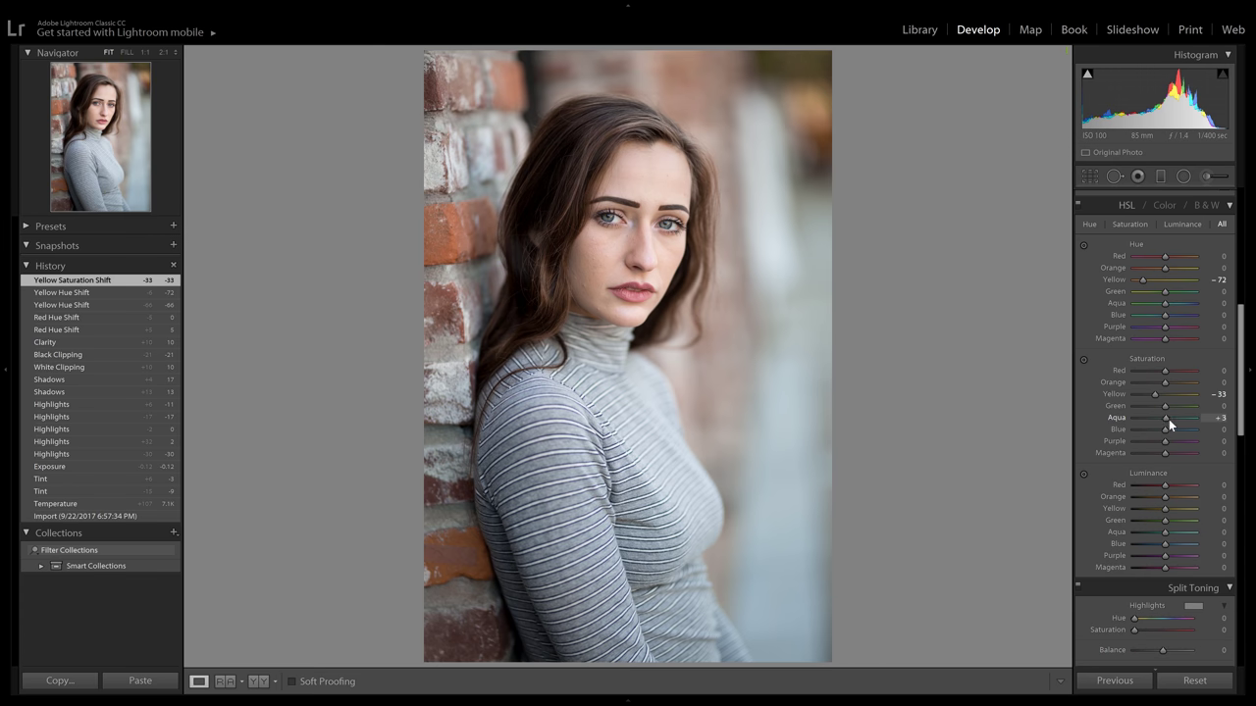
{"action": "mouse_move", "coordinate": [1168, 419]}
{"action": "left_mouse_down"}
{"action": "mouse_move", "coordinate": [1152, 421]}
{"action": "mouse_move", "coordinate": [1166, 424]}
{"action": "left_mouse_up"}
{"action": "scroll", "coordinate": [1164, 314], "scroll_direction": "down", "scroll_amount": 3}
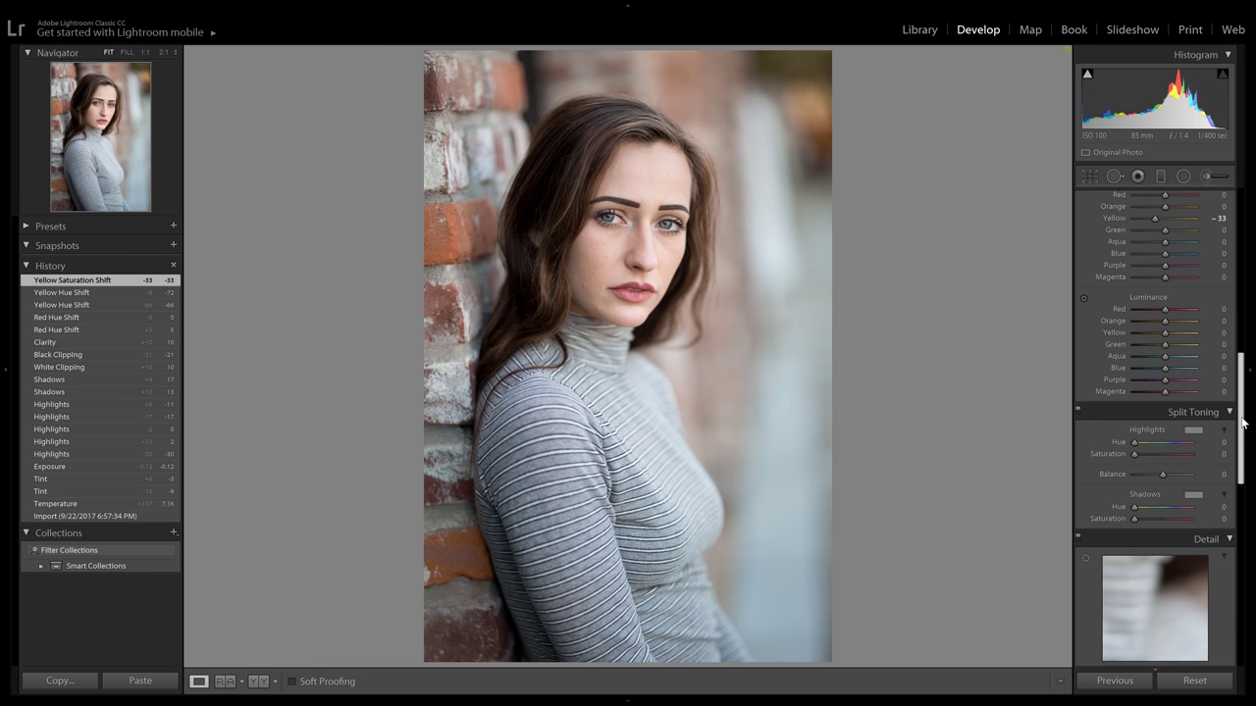
{"action": "mouse_move", "coordinate": [1165, 314]}
{"action": "left_mouse_down"}
{"action": "mouse_move", "coordinate": [1133, 322]}
{"action": "mouse_move", "coordinate": [1204, 331]}
{"action": "mouse_move", "coordinate": [1127, 329]}
{"action": "mouse_move", "coordinate": [1166, 330]}
{"action": "mouse_move", "coordinate": [1144, 330]}
{"action": "mouse_move", "coordinate": [1167, 329]}
{"action": "mouse_move", "coordinate": [1153, 338]}
{"action": "mouse_move", "coordinate": [1146, 327]}
{"action": "mouse_move", "coordinate": [1175, 328]}
{"action": "left_mouse_up"}
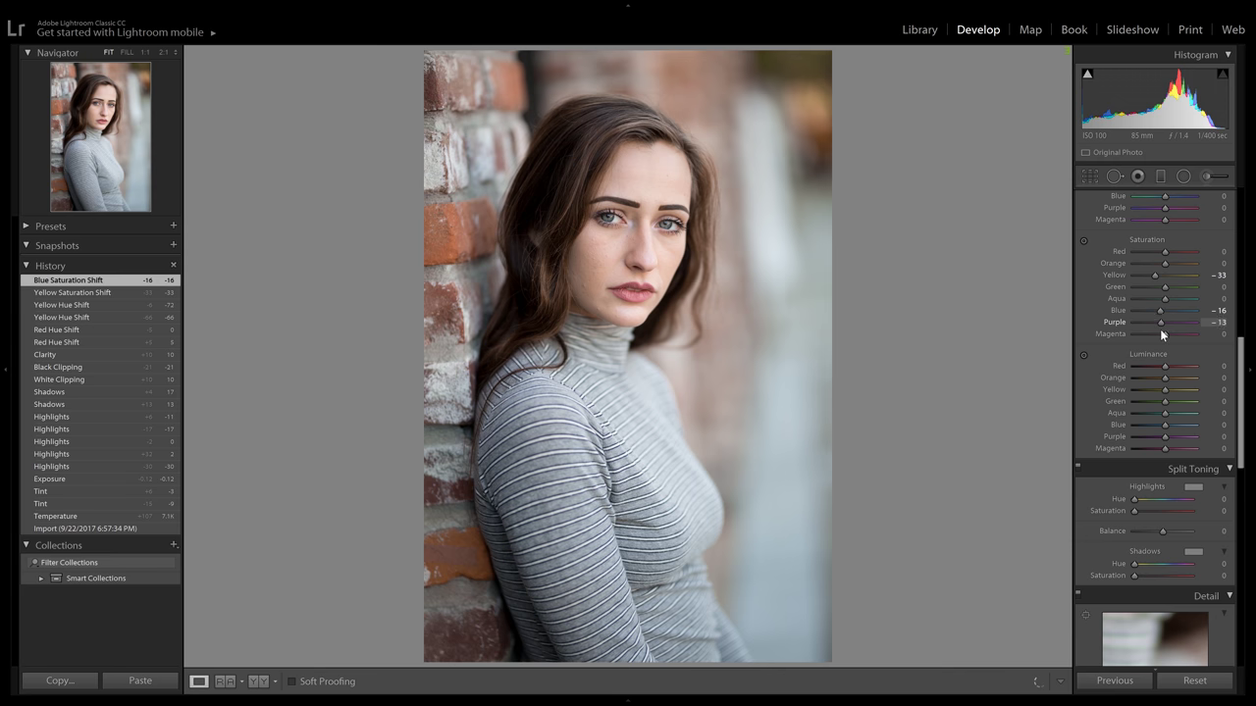
{"action": "mouse_move", "coordinate": [1168, 333]}
{"action": "left_mouse_down"}
{"action": "mouse_move", "coordinate": [1130, 332]}
{"action": "mouse_move", "coordinate": [1167, 337]}
{"action": "left_mouse_up"}
Step: Set the Orange luminance to +16 and the Yellow luminance to +11, and compare the edit with the imported photo
{"action": "left_click_drag", "start_coordinate": [1170, 396], "coordinate": [1167, 386]}
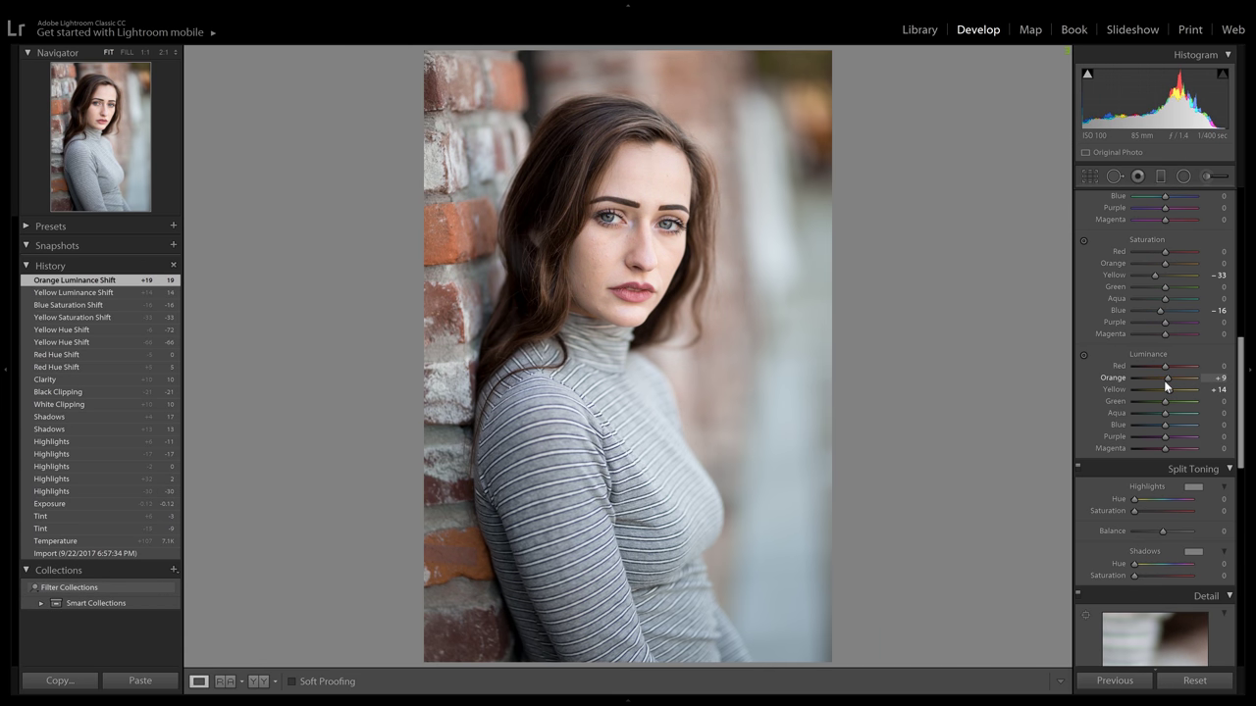
{"action": "left_click_drag", "start_coordinate": [1167, 382], "coordinate": [1166, 382]}
{"action": "left_click_drag", "start_coordinate": [1168, 389], "coordinate": [1227, 212]}
{"action": "left_click", "coordinate": [67, 577]}
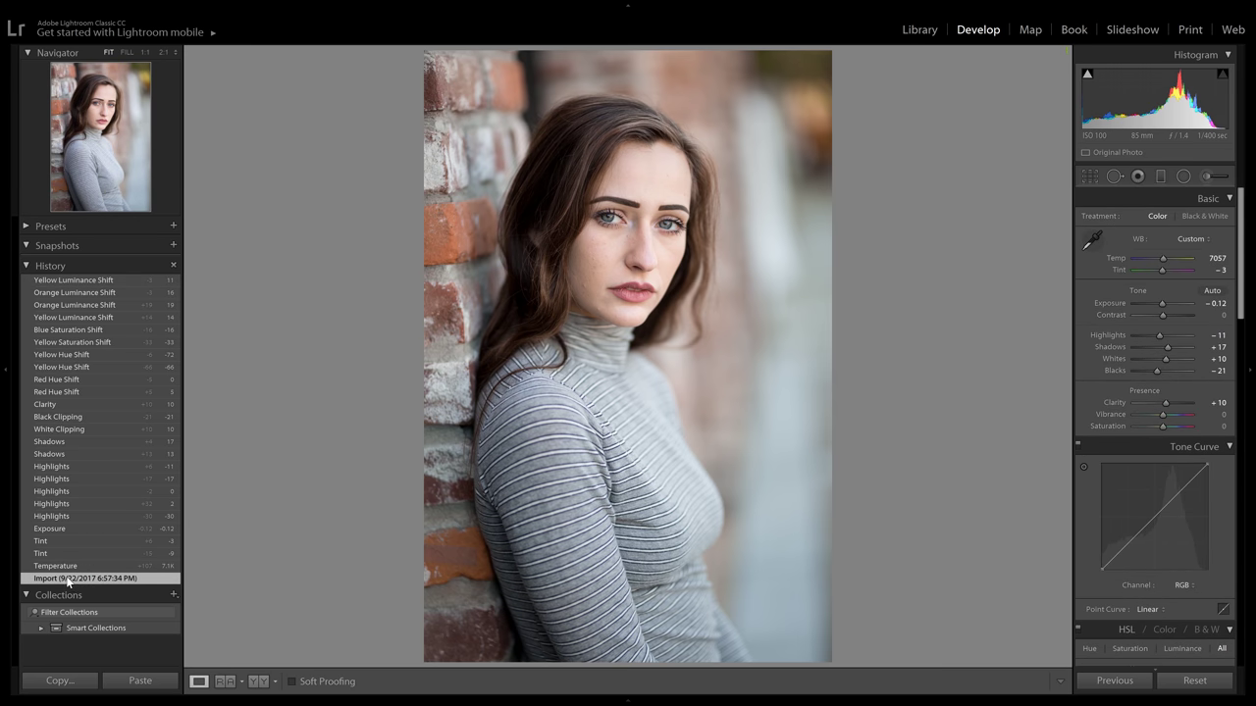
{"action": "left_click", "coordinate": [95, 284]}
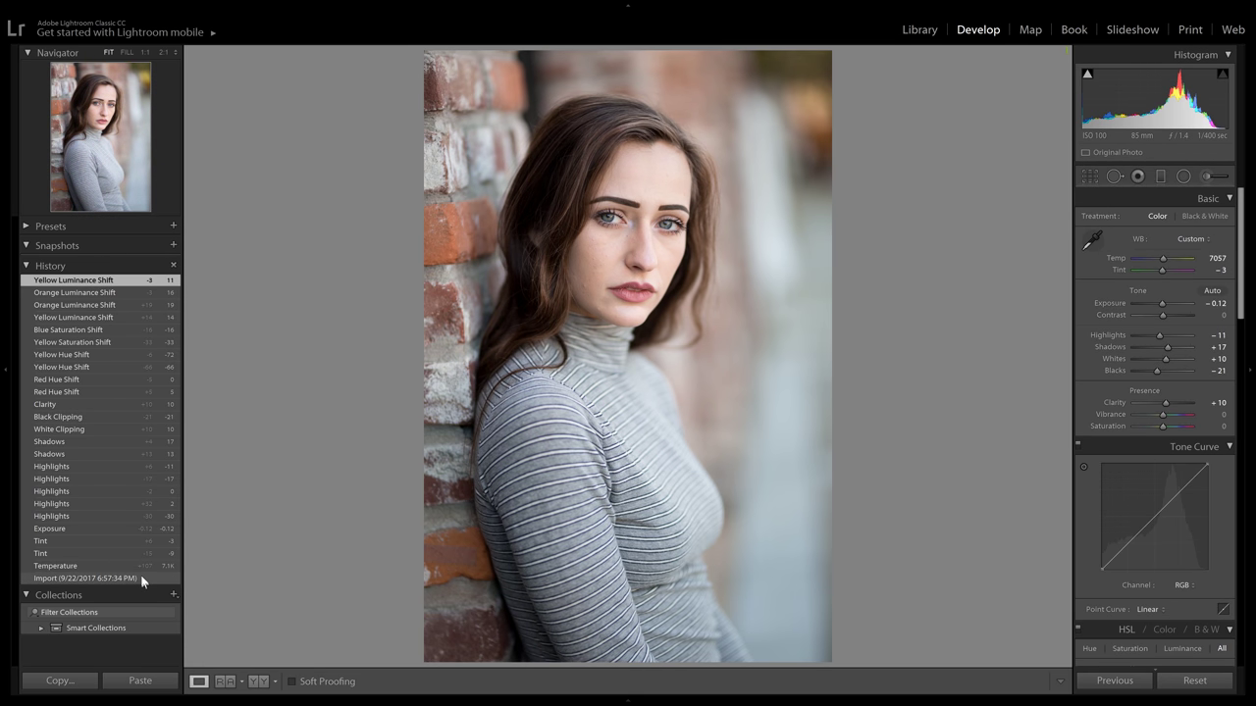
Step: Compare the imported photo with the latest Yellow Luminance Shift state in the history, ending on the edited state
{"action": "left_click", "coordinate": [140, 576]}
{"action": "left_click", "coordinate": [121, 280]}
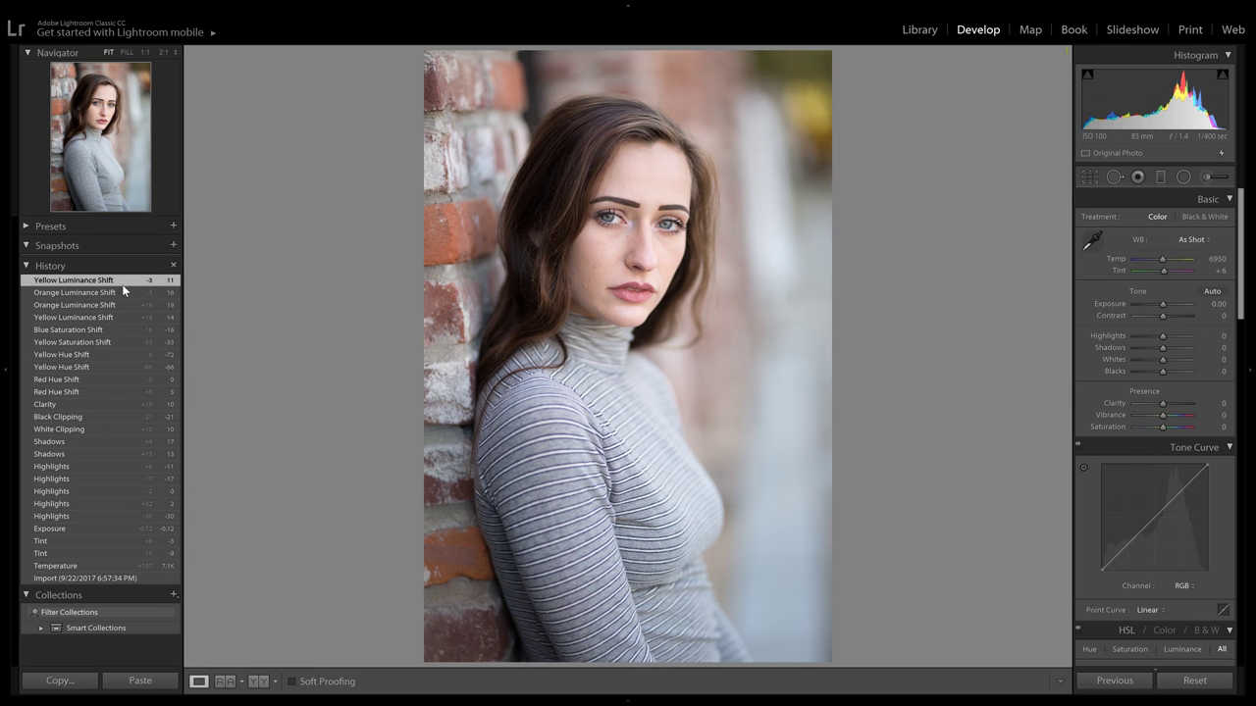
{"action": "left_click", "coordinate": [144, 579]}
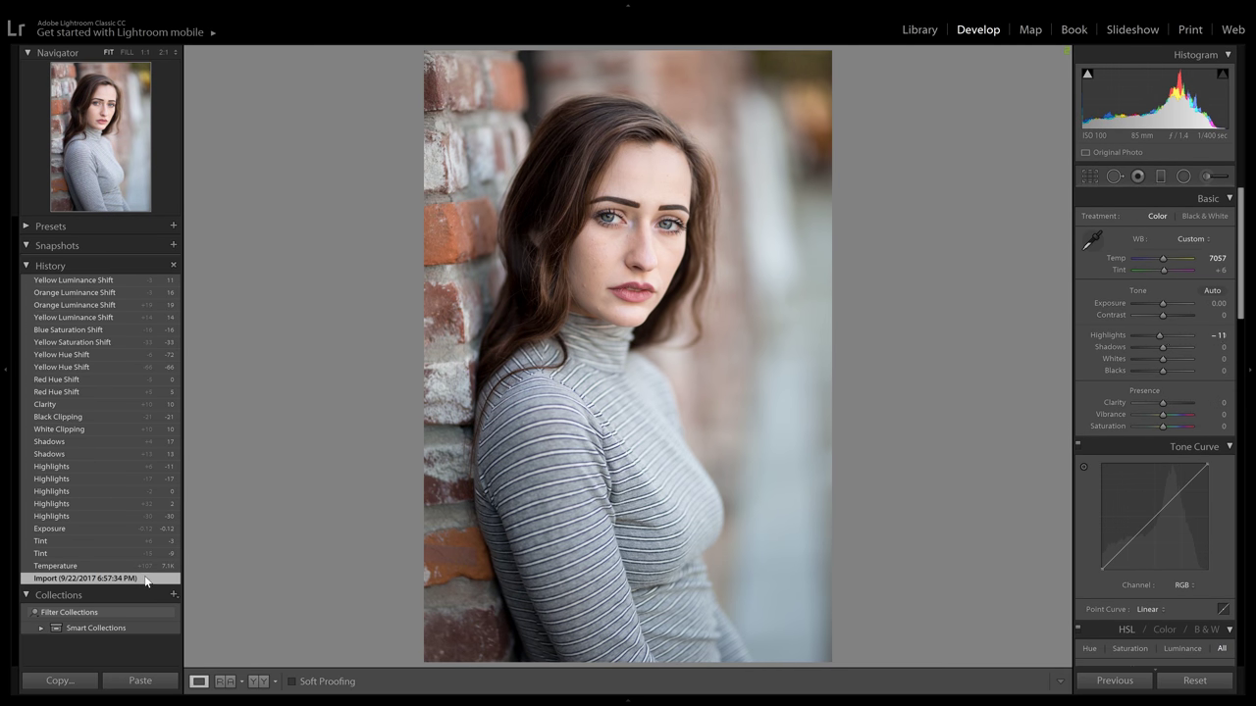
{"action": "left_click", "coordinate": [114, 282]}
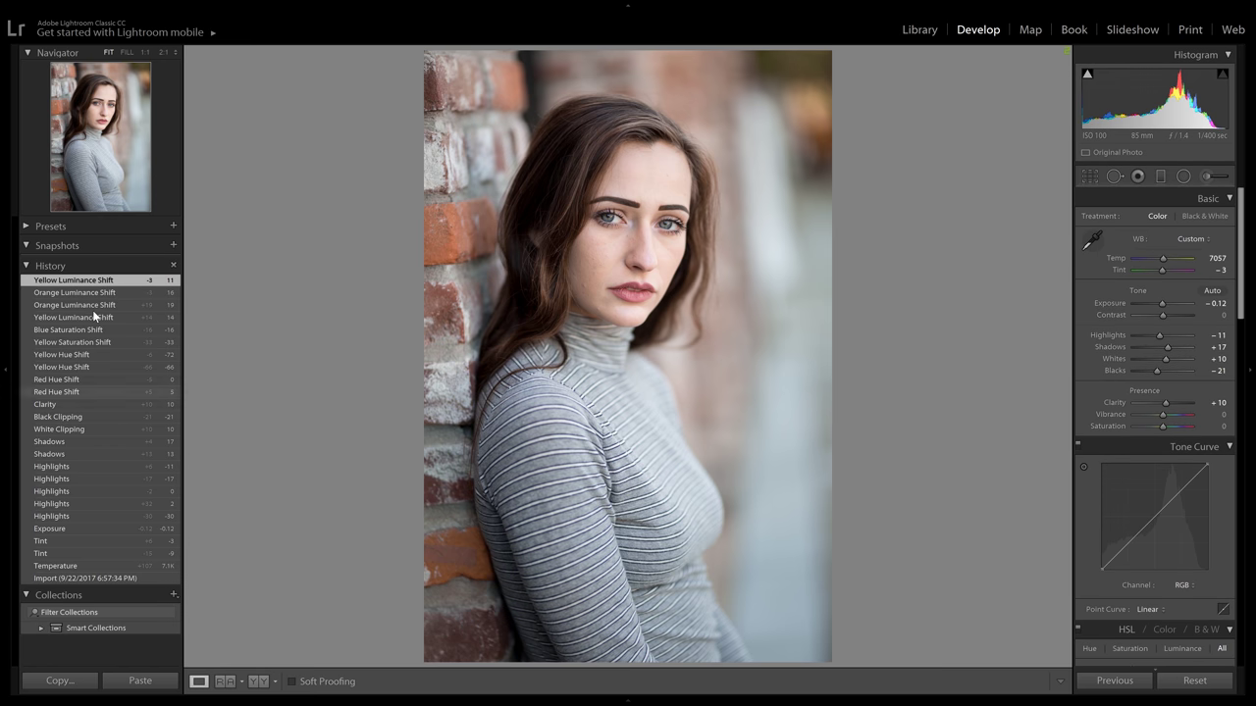
Step: Flag the photo as a pick, and lower and raise its rating by one level
{"action": "key", "text": "p"}
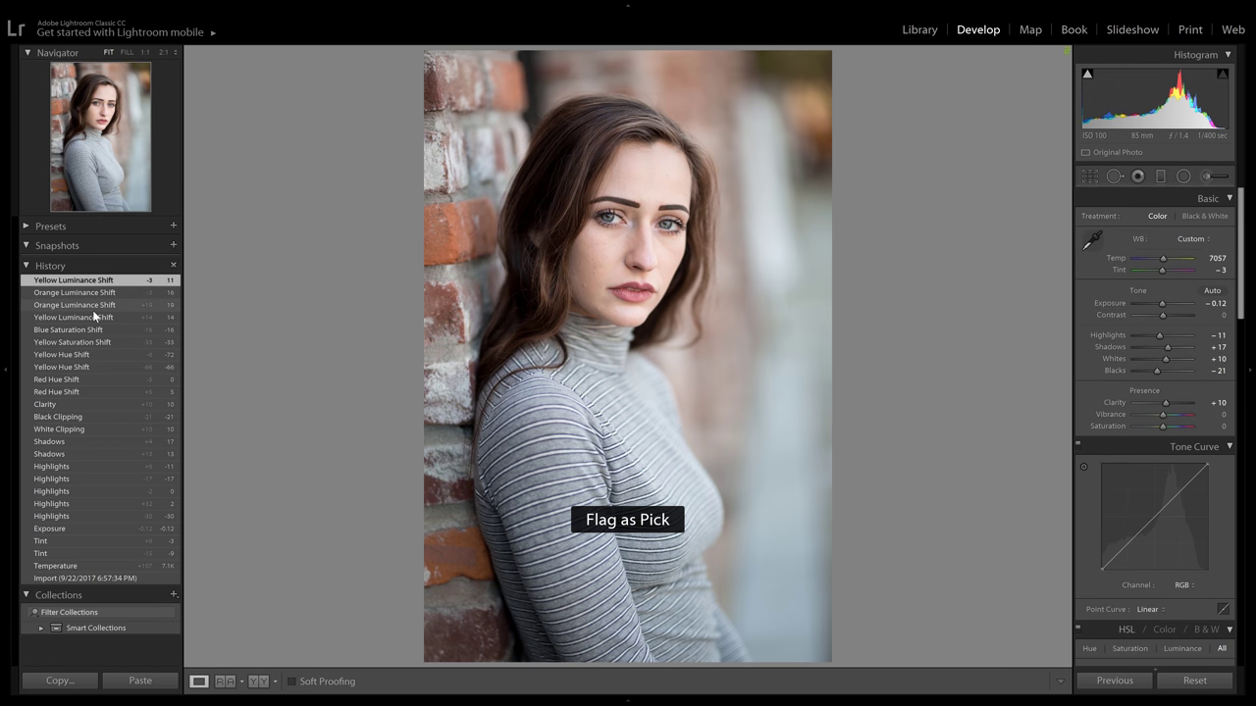
{"action": "key", "text": "bracketleft"}
{"action": "key", "text": "bracketright"}
Step: Toggle repeatedly between the before and after views to judge the overall edit, ending on the edited portrait
{"action": "key", "text": "backslash"}
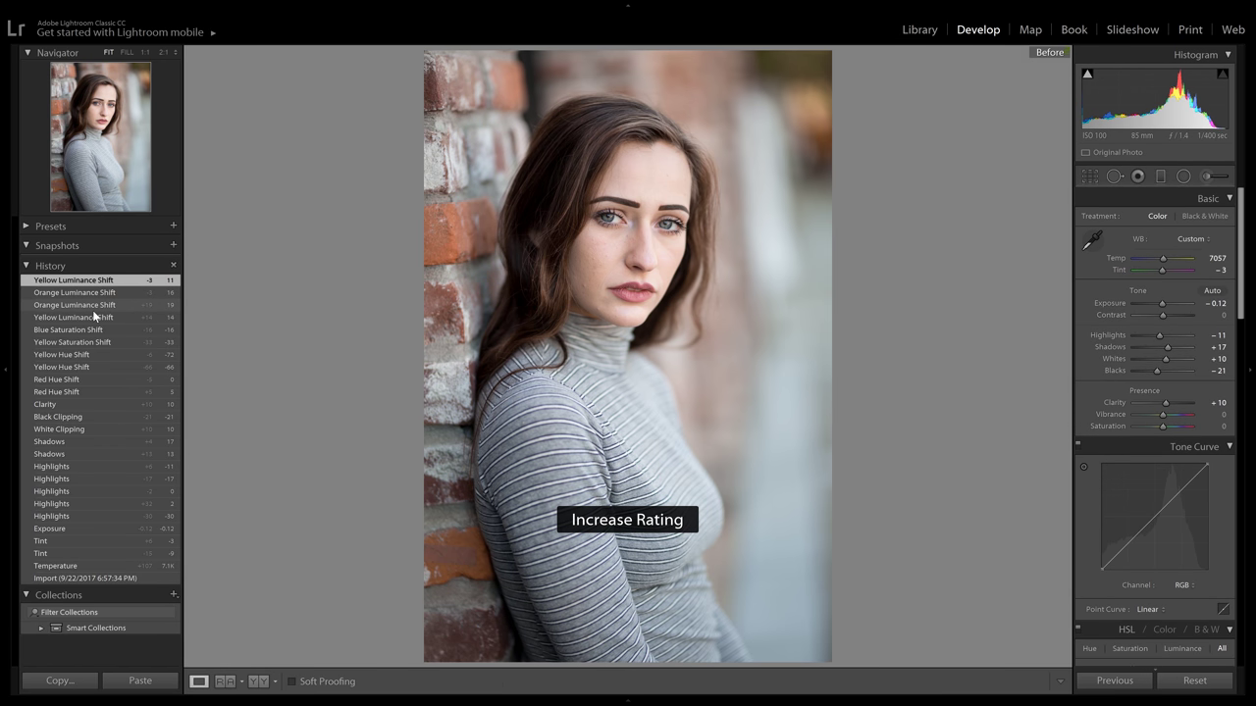
{"action": "key", "text": "backslash"}
{"action": "key", "text": "backslash"}
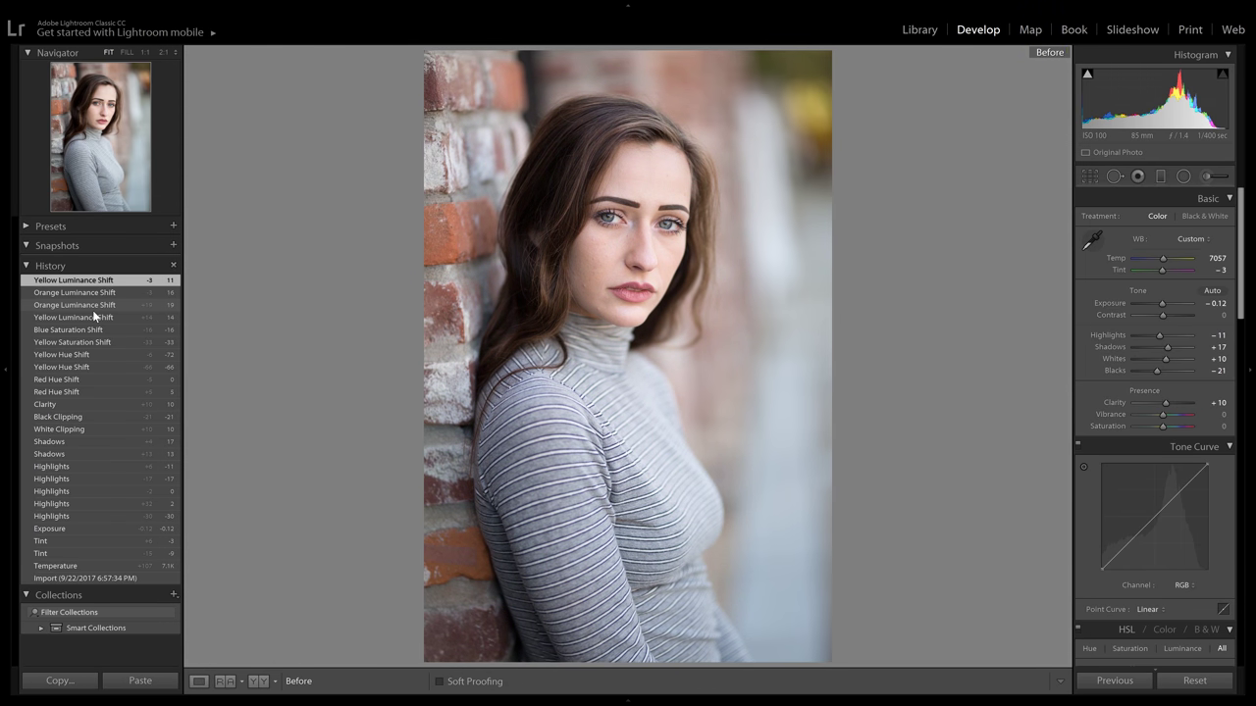
{"action": "key", "text": "backslash"}
{"action": "key", "text": "backslash"}
{"action": "key", "text": "backslash"}
{"action": "key", "text": "backslash"}
{"action": "key", "text": "backslash"}
{"action": "key", "text": "backslash"}
{"action": "key", "text": "backslash"}
{"action": "key", "text": "backslash"}
{"action": "key", "text": "backslash"}
{"action": "key", "text": "backslash"}
{"action": "key", "text": "backslash"}
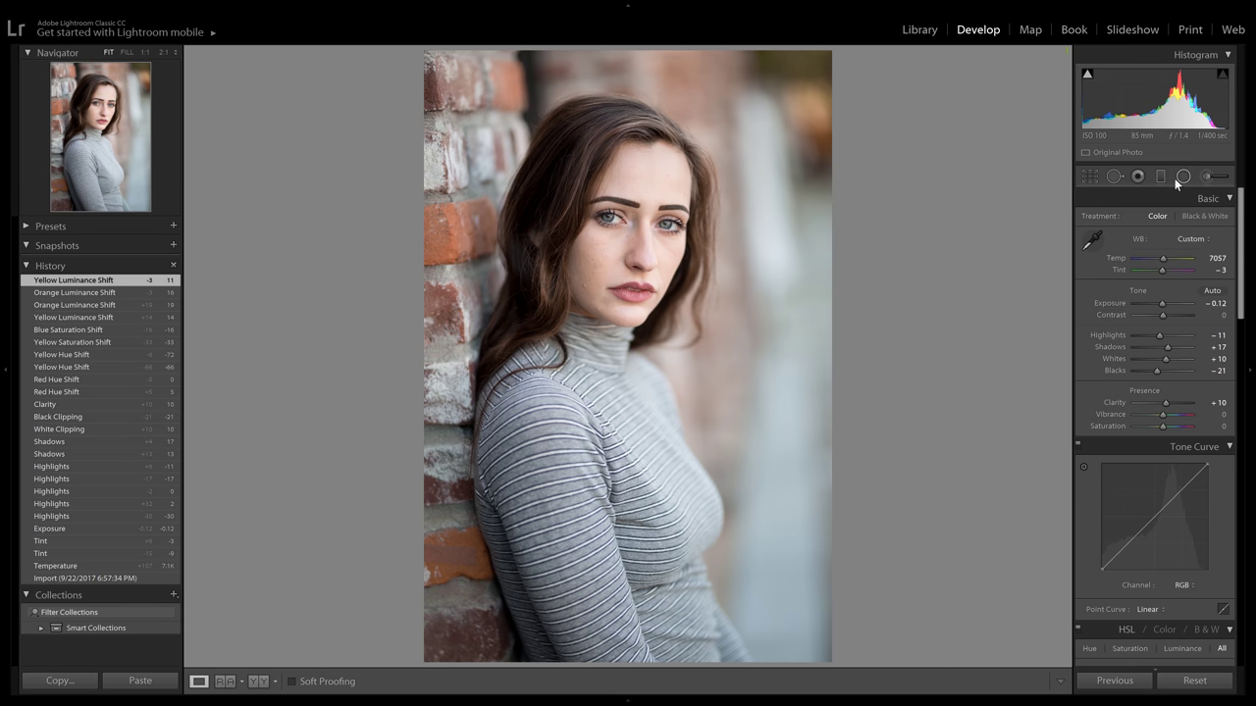
Step: At 3:1 zoom, heal the spot beside the nose bridge near the inner eye corner with Spot Removal at size 15, sampling adjacent skin
{"action": "left_click", "coordinate": [1114, 177]}
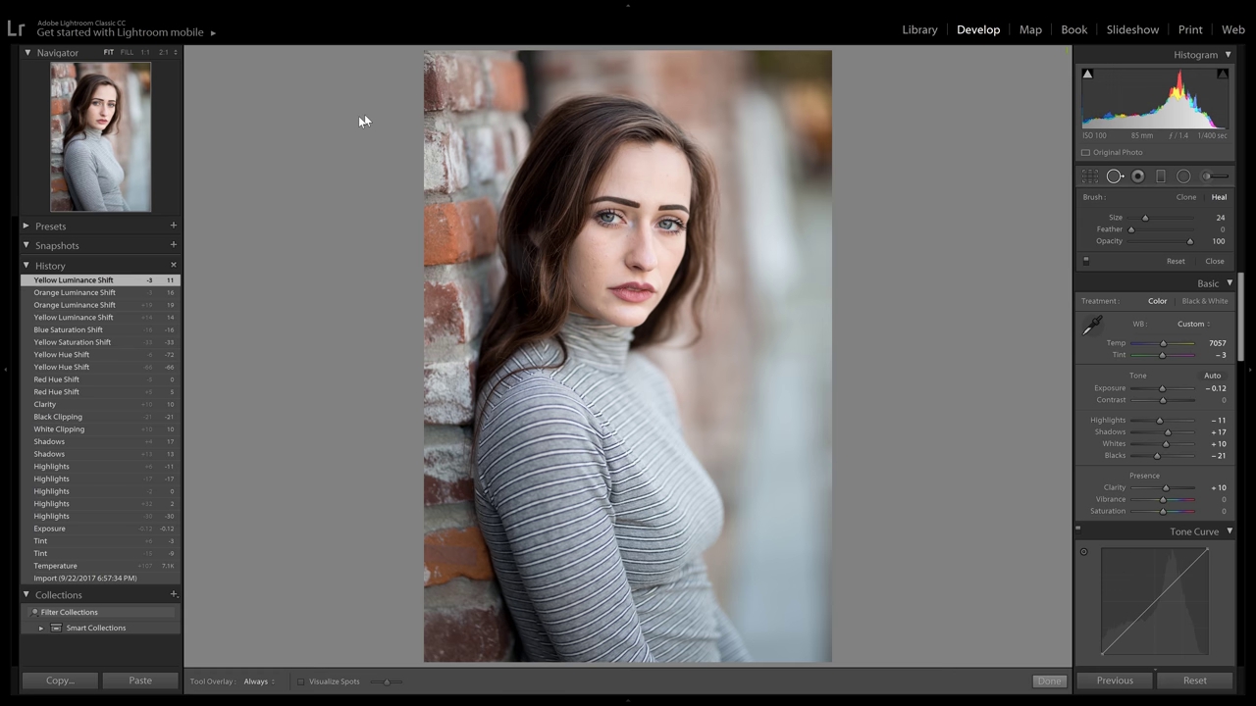
{"action": "left_click", "coordinate": [163, 52]}
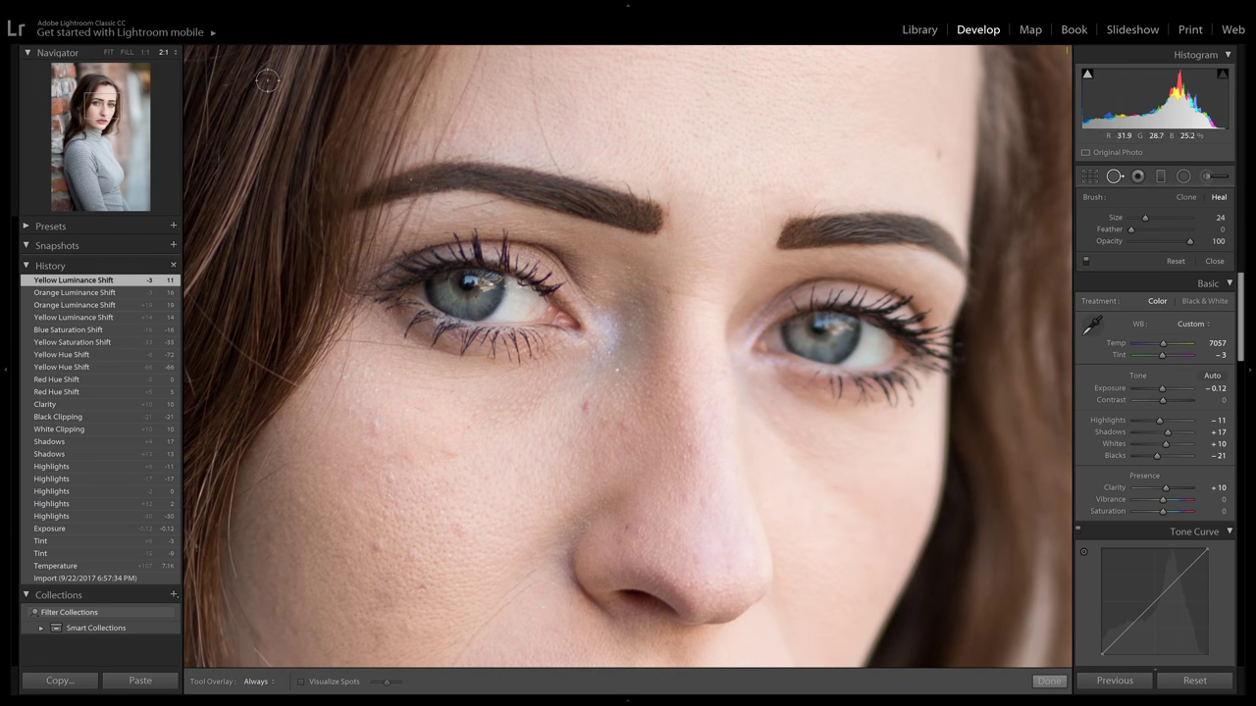
{"action": "left_click", "coordinate": [175, 53]}
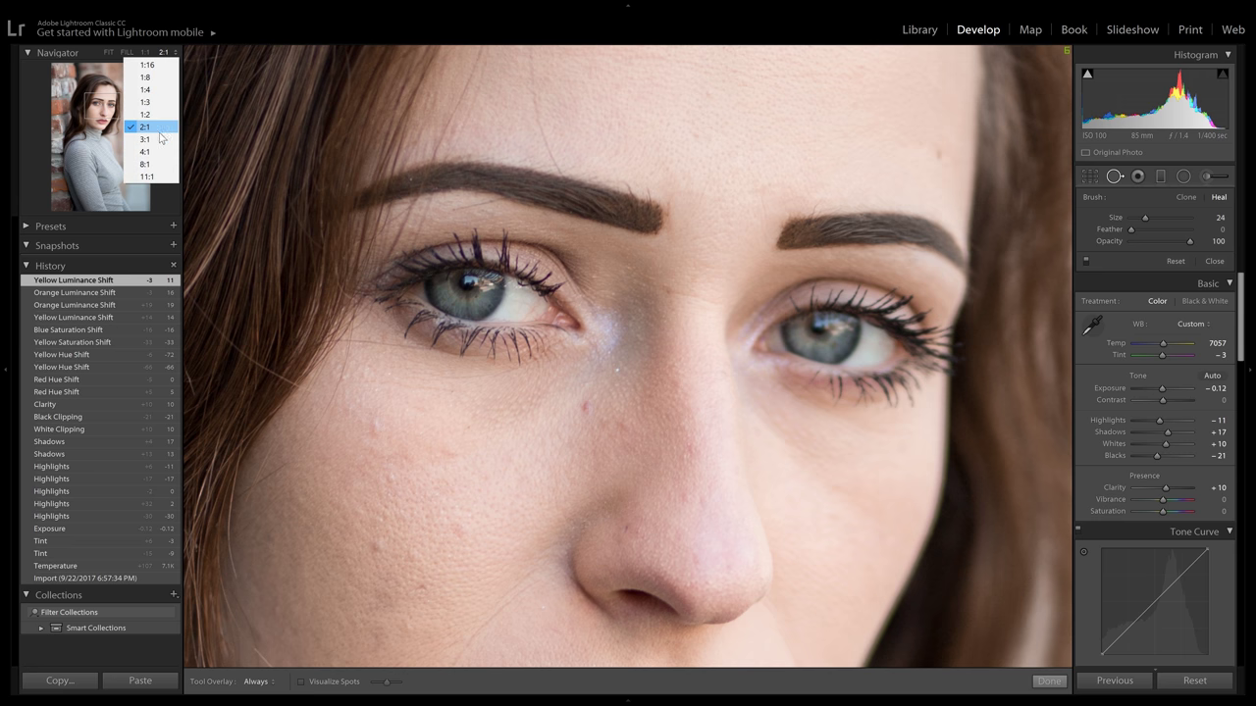
{"action": "left_click", "coordinate": [147, 140]}
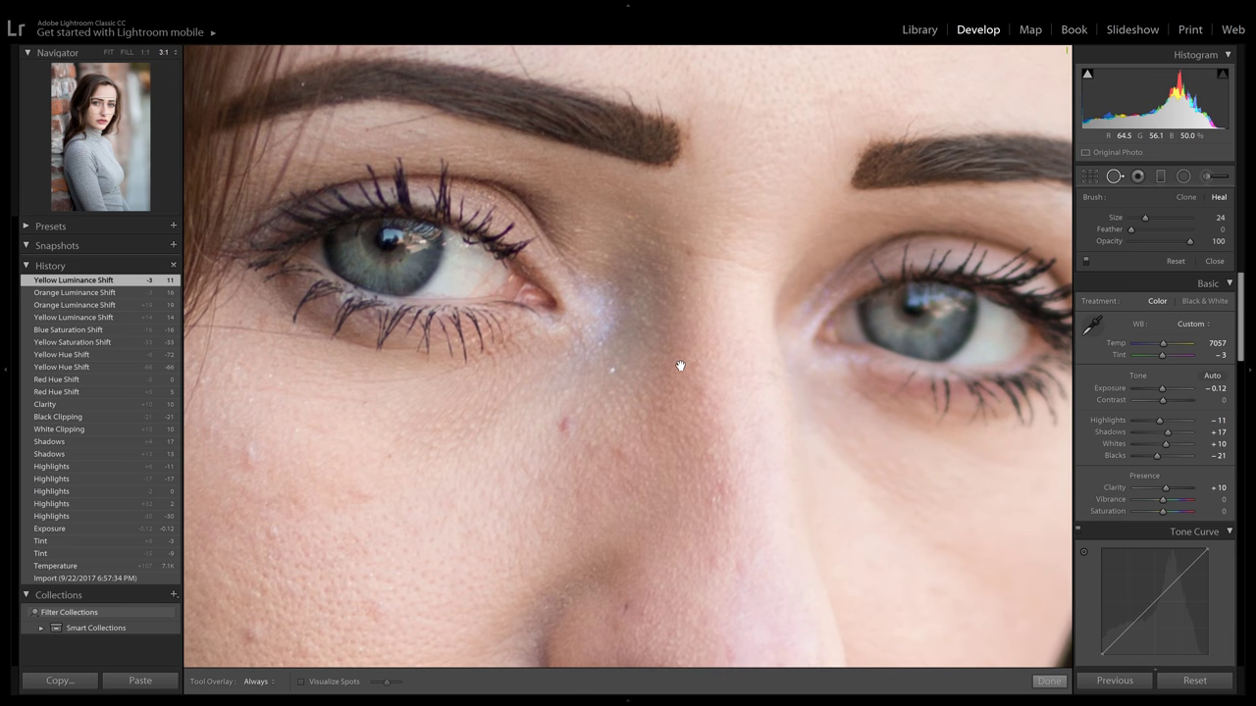
{"action": "left_click_drag", "start_coordinate": [678, 364], "coordinate": [772, 261]}
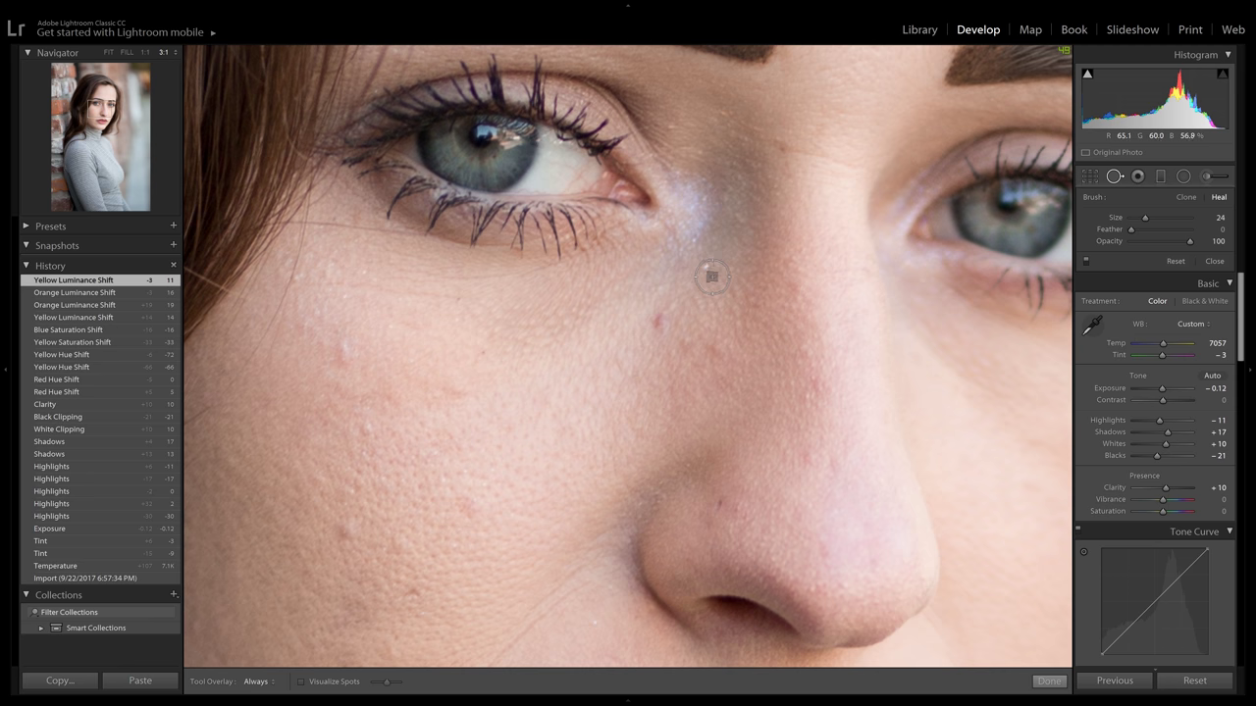
{"action": "scroll", "coordinate": [696, 278], "scroll_direction": "down", "scroll_amount": 2}
{"action": "scroll", "coordinate": [698, 275], "scroll_direction": "down", "scroll_amount": 4}
{"action": "left_click", "coordinate": [709, 266]}
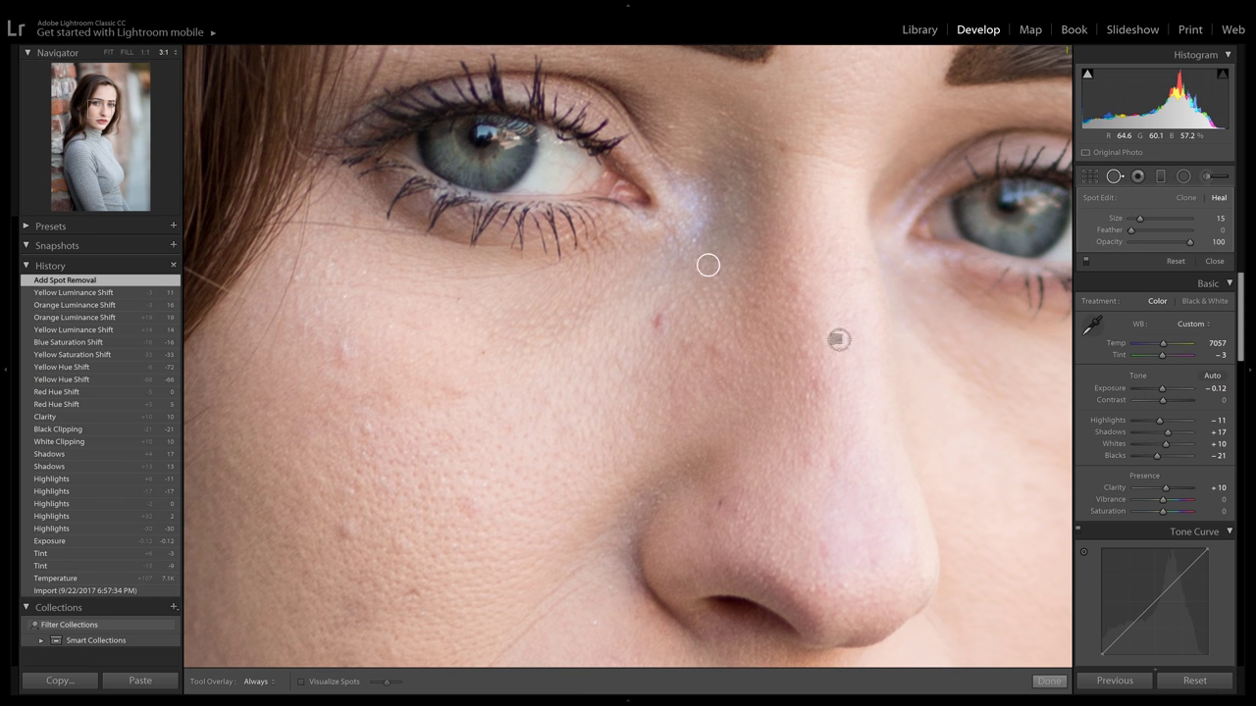
{"action": "left_click_drag", "start_coordinate": [835, 340], "coordinate": [672, 274]}
{"action": "mouse_move", "coordinate": [677, 276]}
{"action": "left_mouse_down"}
{"action": "mouse_move", "coordinate": [723, 303]}
{"action": "mouse_move", "coordinate": [664, 287]}
{"action": "mouse_move", "coordinate": [746, 320]}
{"action": "mouse_move", "coordinate": [768, 168]}
{"action": "mouse_move", "coordinate": [755, 301]}
{"action": "mouse_move", "coordinate": [683, 287]}
{"action": "left_mouse_up"}
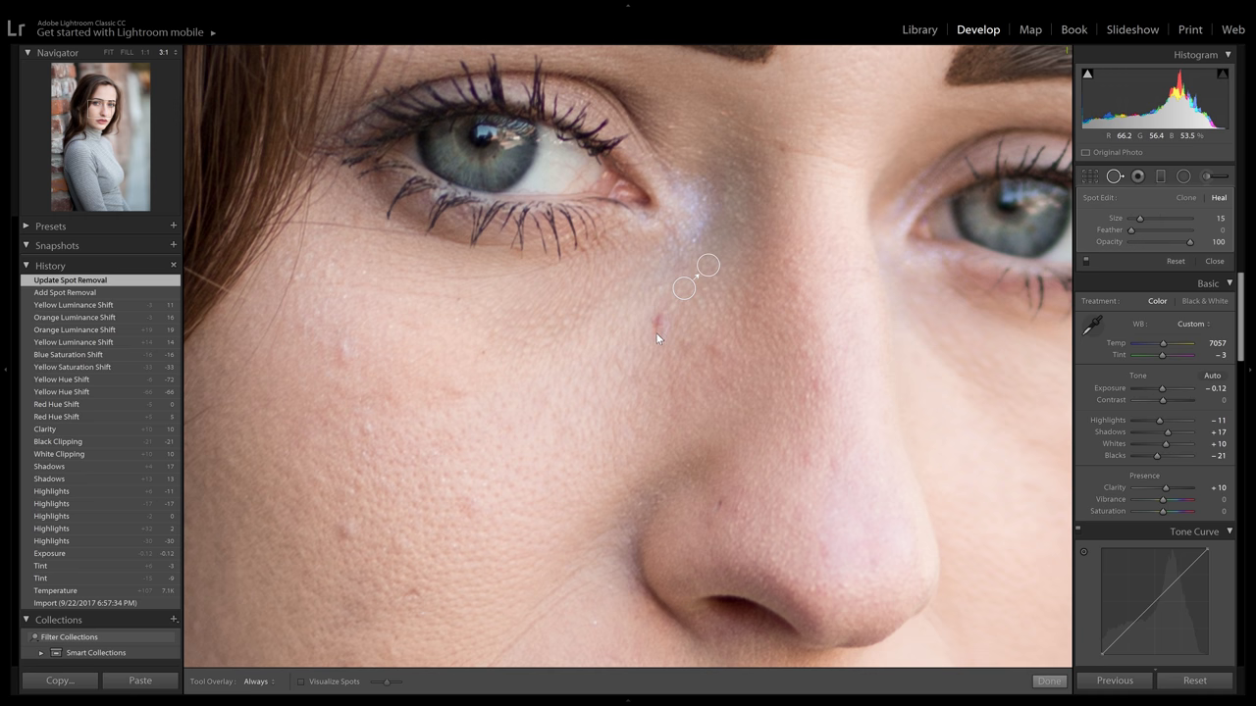
Step: Heal the red mark beside the nose at size 19 and two upper-cheek blemishes at size 21, repositioning each source onto clean nearby skin
{"action": "left_click", "coordinate": [657, 321]}
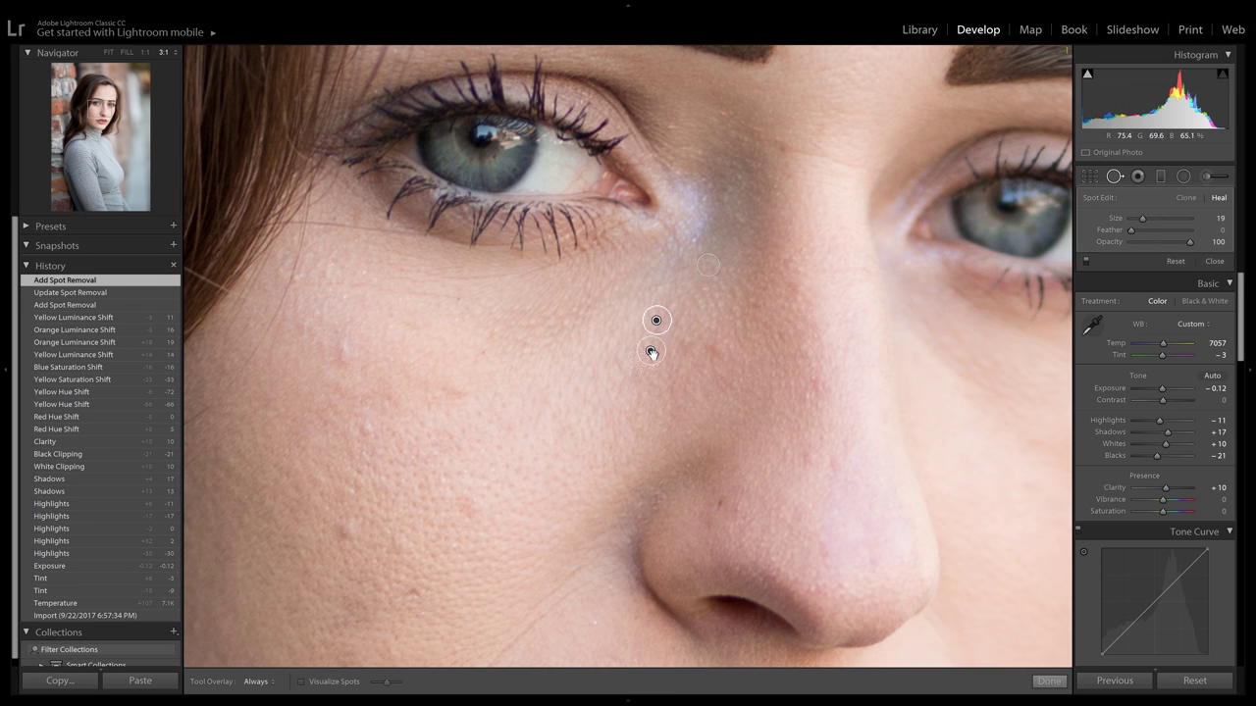
{"action": "mouse_move", "coordinate": [639, 342]}
{"action": "left_mouse_down"}
{"action": "mouse_move", "coordinate": [642, 330]}
{"action": "mouse_move", "coordinate": [632, 343]}
{"action": "left_mouse_up"}
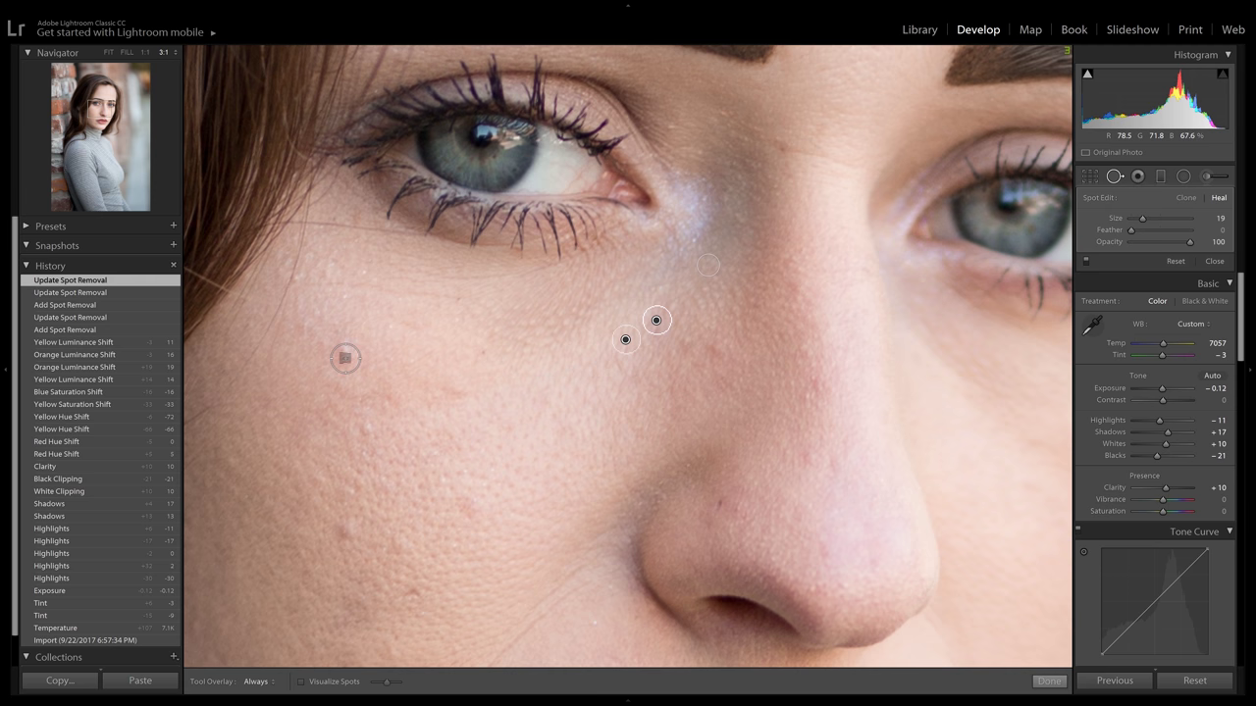
{"action": "left_click", "coordinate": [344, 352]}
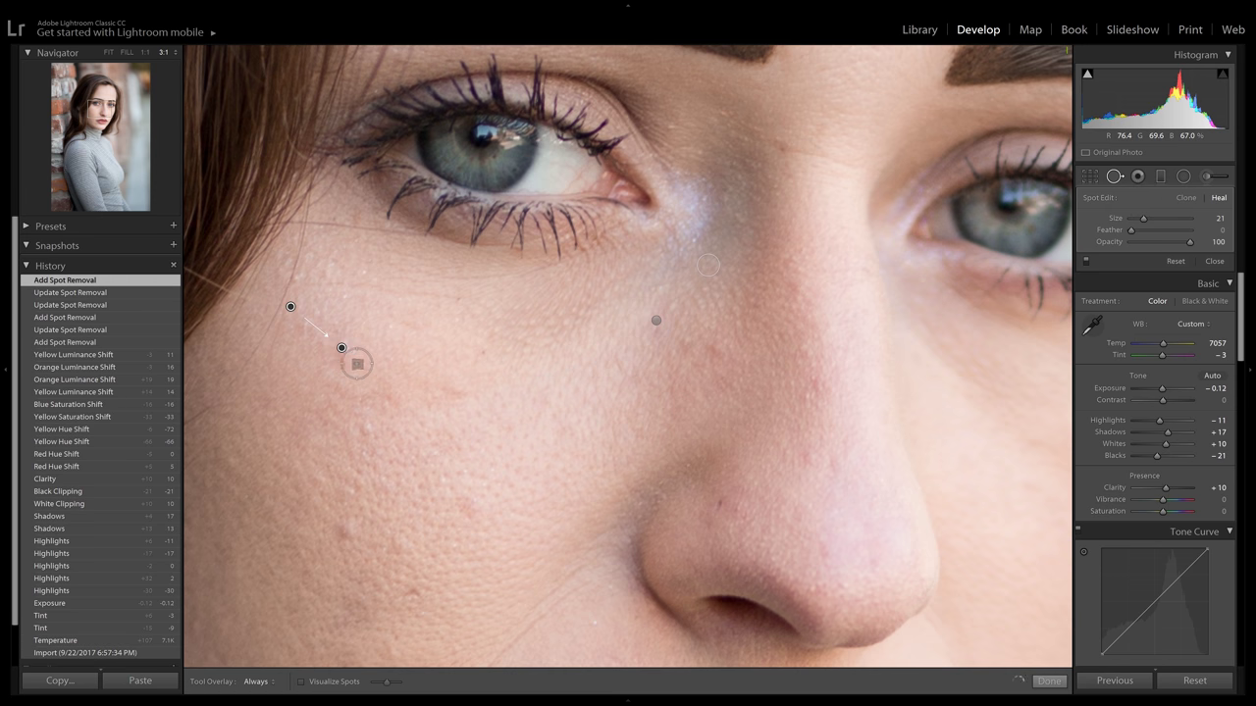
{"action": "left_click_drag", "start_coordinate": [291, 308], "coordinate": [300, 371]}
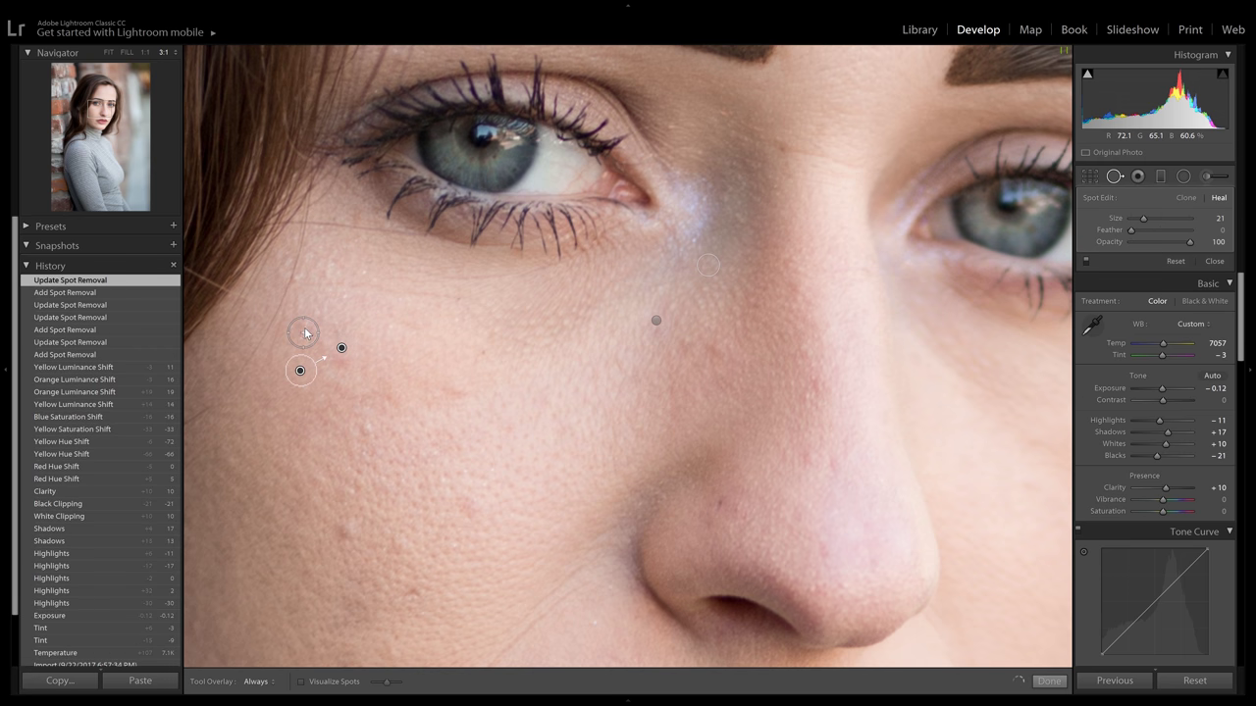
{"action": "left_click", "coordinate": [306, 334]}
{"action": "left_click_drag", "start_coordinate": [281, 308], "coordinate": [355, 302]}
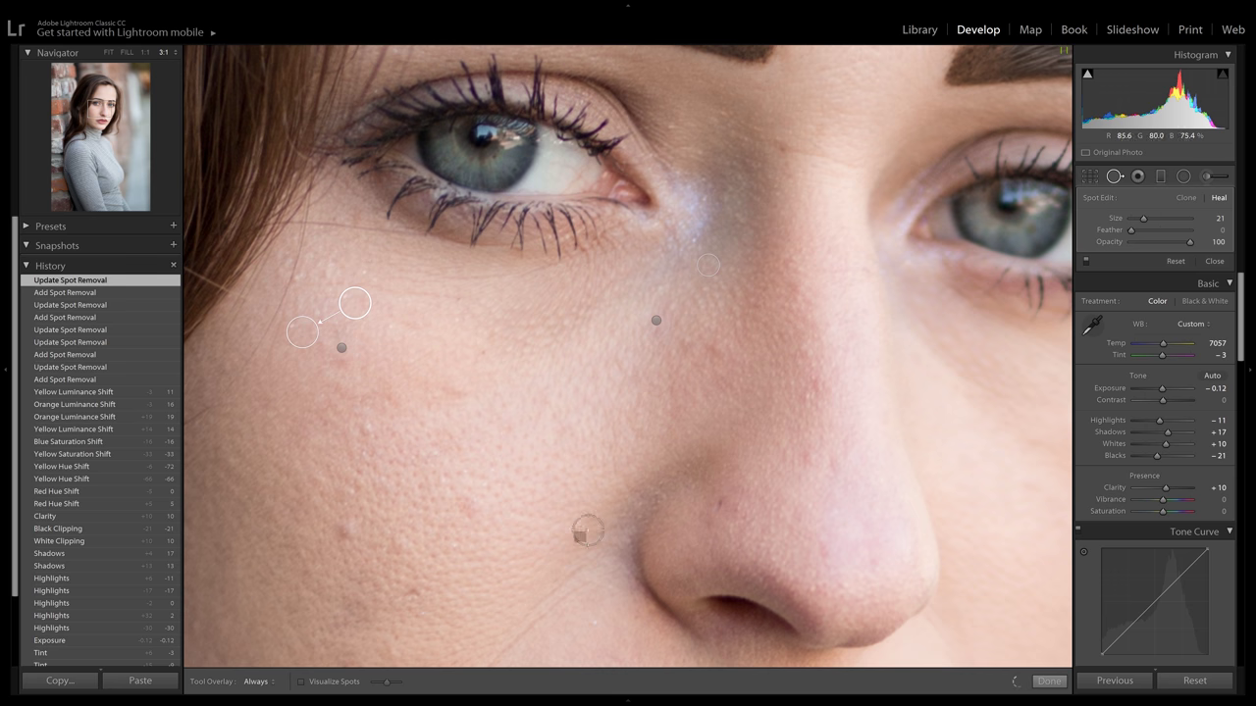
Step: Heal two mid-cheek blemishes level with the nostril at size 21, moving both sample areas to matching skin close by
{"action": "left_click", "coordinate": [343, 528]}
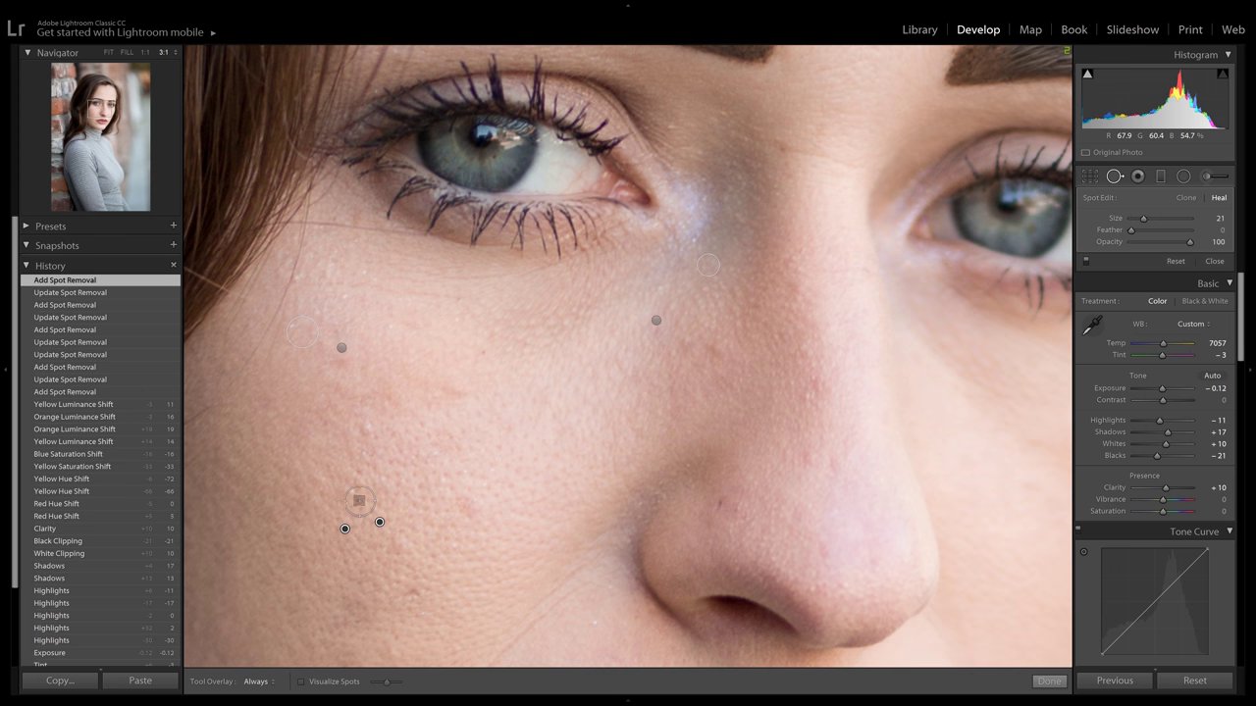
{"action": "left_click_drag", "start_coordinate": [388, 522], "coordinate": [390, 511]}
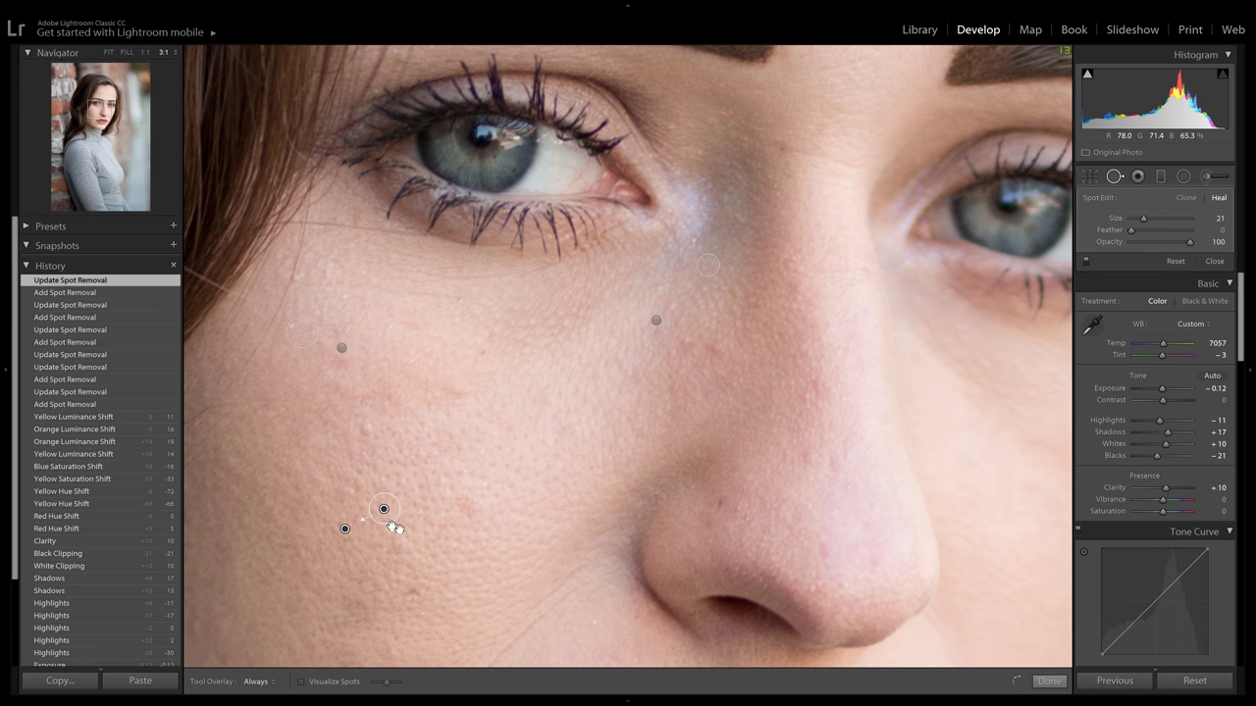
{"action": "left_click", "coordinate": [466, 504]}
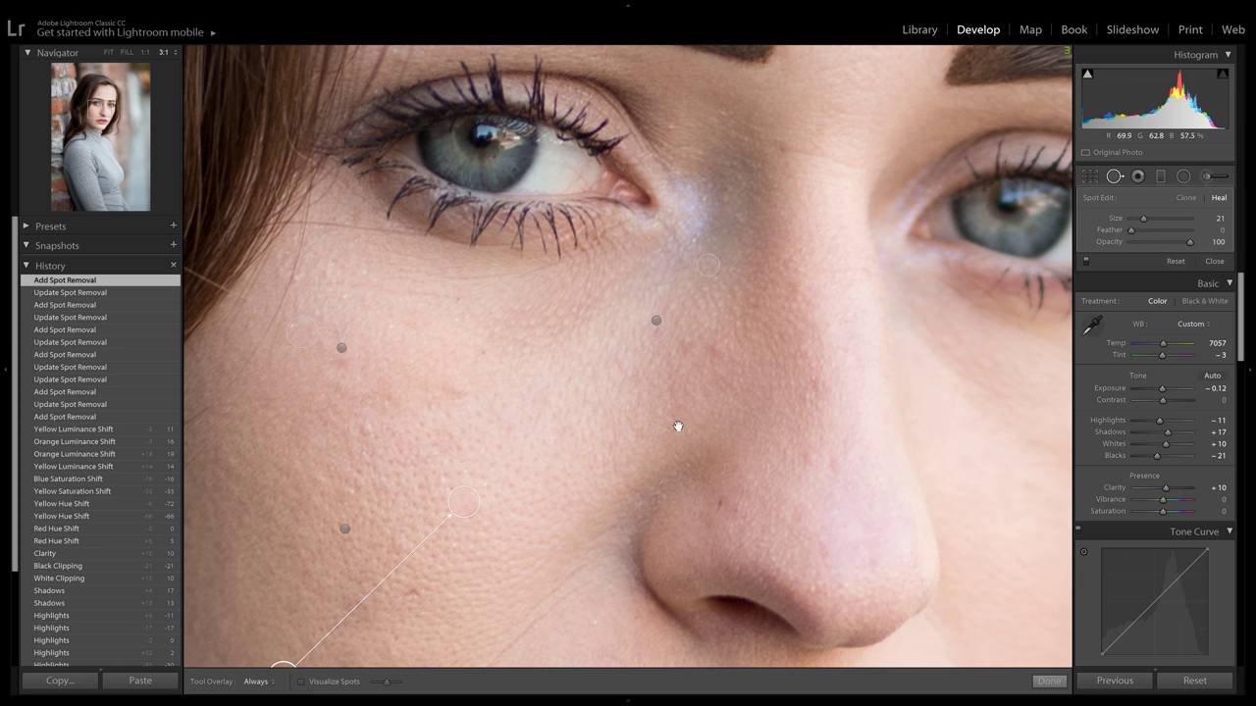
{"action": "left_click_drag", "start_coordinate": [678, 426], "coordinate": [732, 280]}
{"action": "mouse_move", "coordinate": [328, 550]}
{"action": "left_mouse_down"}
{"action": "mouse_move", "coordinate": [390, 485]}
{"action": "mouse_move", "coordinate": [569, 349]}
{"action": "mouse_move", "coordinate": [571, 381]}
{"action": "mouse_move", "coordinate": [545, 355]}
{"action": "left_mouse_up"}
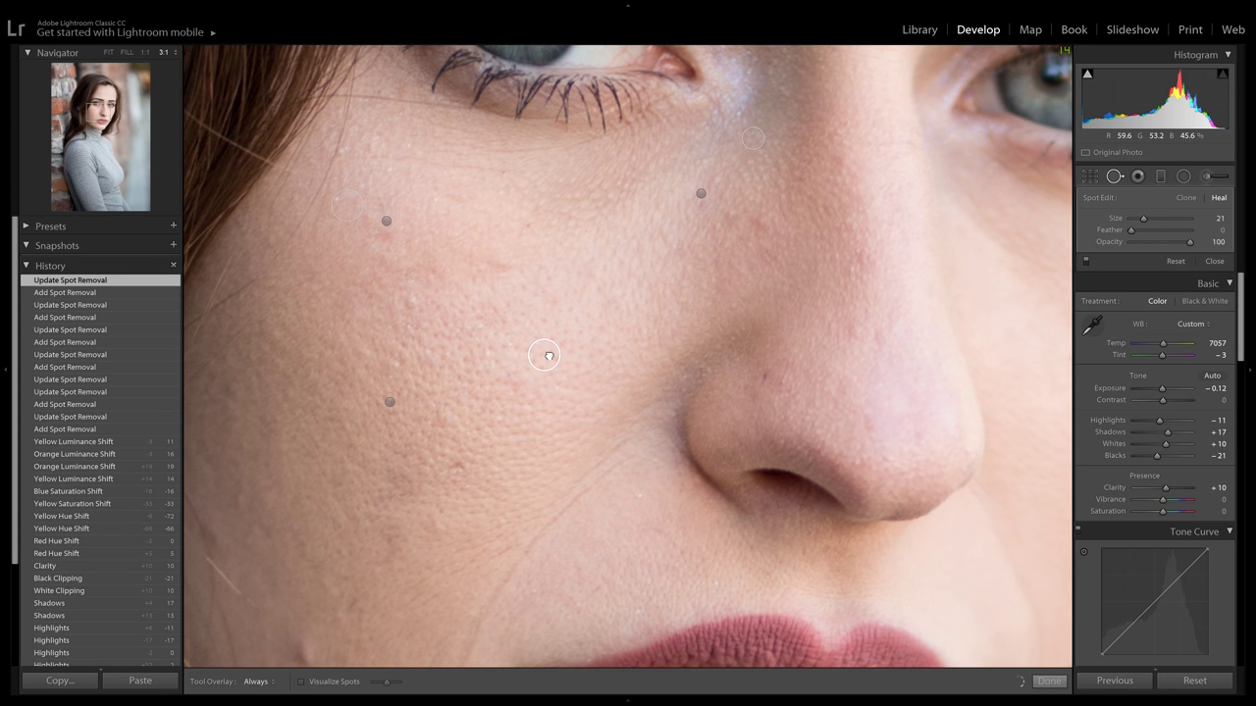
Step: Heal two more blemishes on the textured cheek area at size 21, placing their sources just above them
{"action": "left_click", "coordinate": [462, 470]}
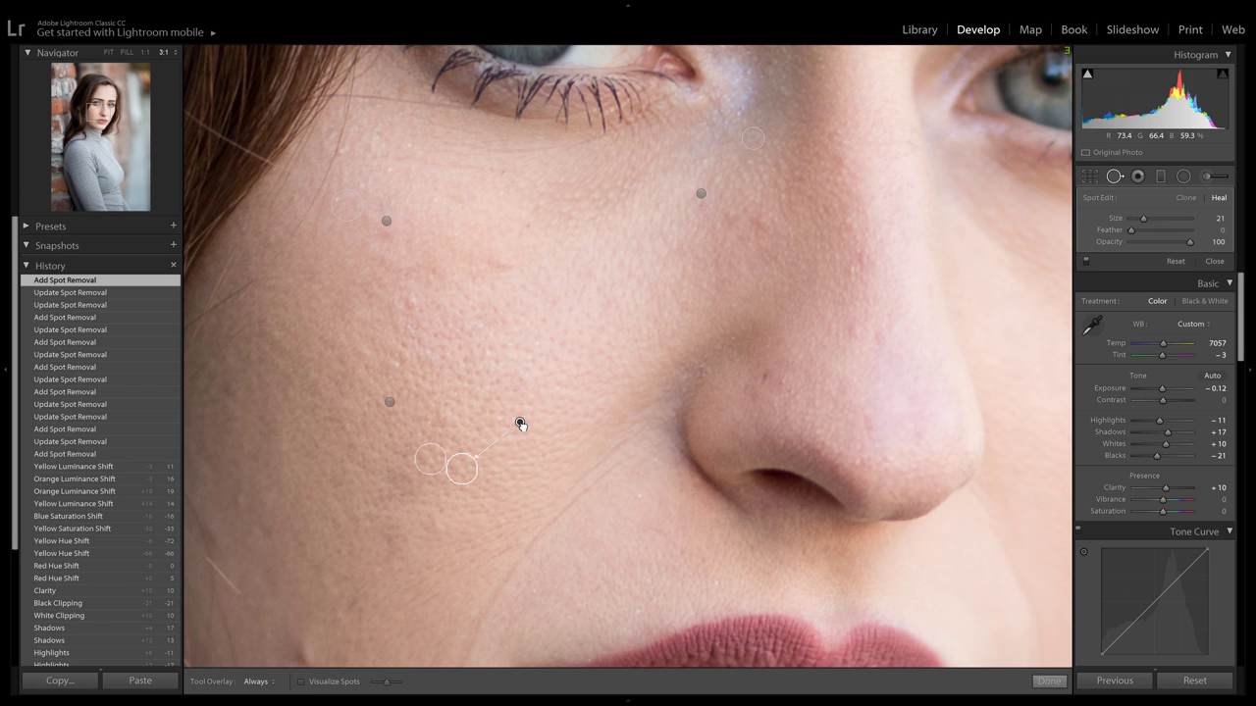
{"action": "left_click_drag", "start_coordinate": [520, 423], "coordinate": [522, 421]}
{"action": "left_click", "coordinate": [439, 421]}
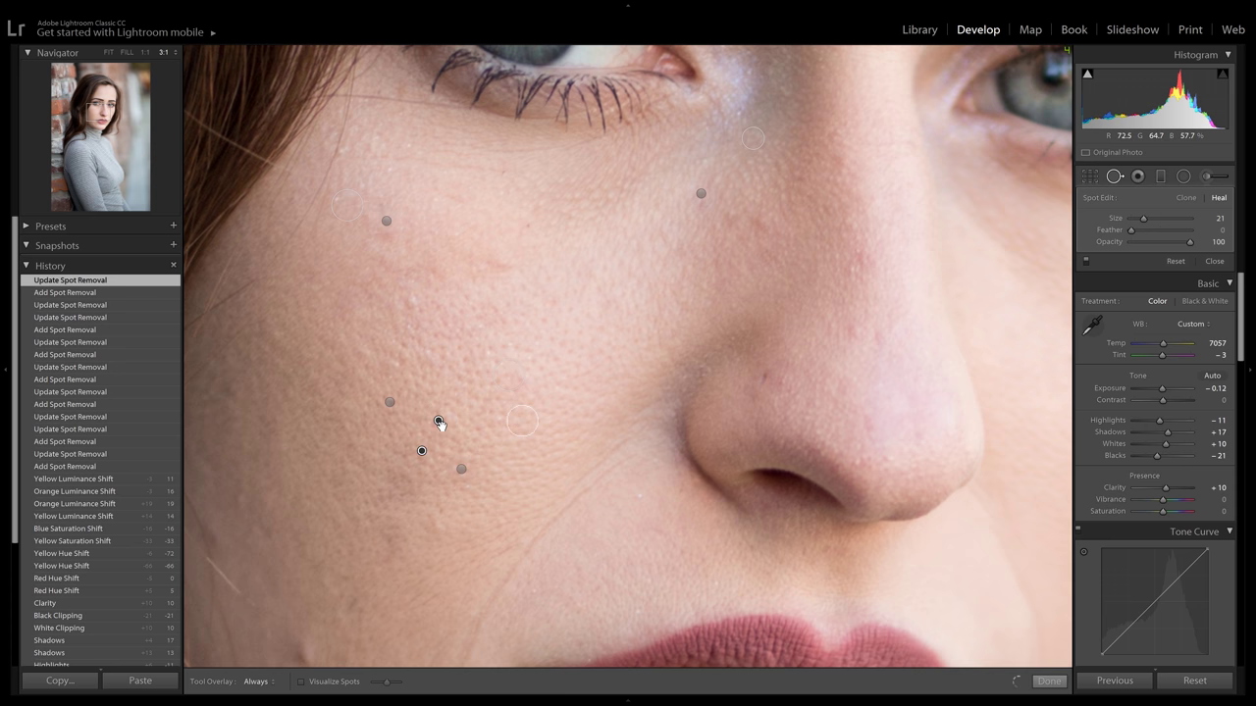
{"action": "left_click_drag", "start_coordinate": [421, 451], "coordinate": [452, 379]}
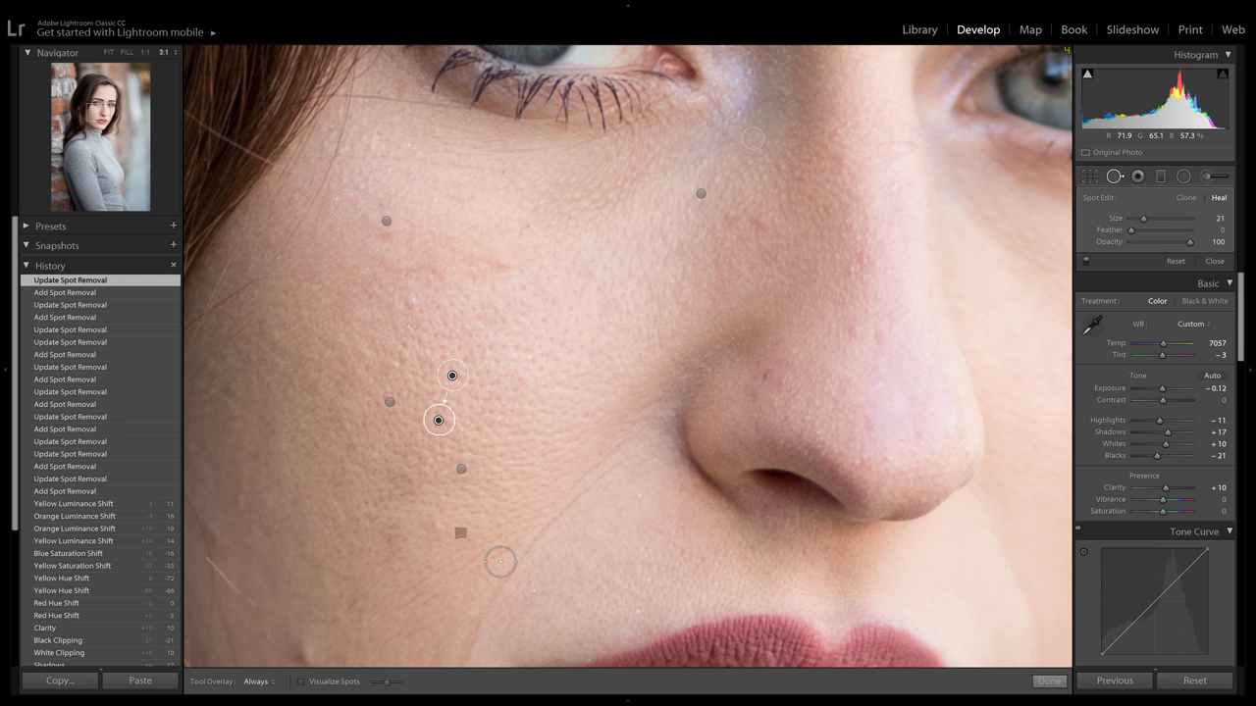
Step: Heal two lower-cheek blemishes above the level of the mouth, one at size 21 and the outer one at size 25
{"action": "left_click", "coordinate": [392, 530]}
{"action": "mouse_move", "coordinate": [392, 523]}
{"action": "left_mouse_down"}
{"action": "mouse_move", "coordinate": [426, 501]}
{"action": "mouse_move", "coordinate": [477, 514]}
{"action": "left_mouse_up"}
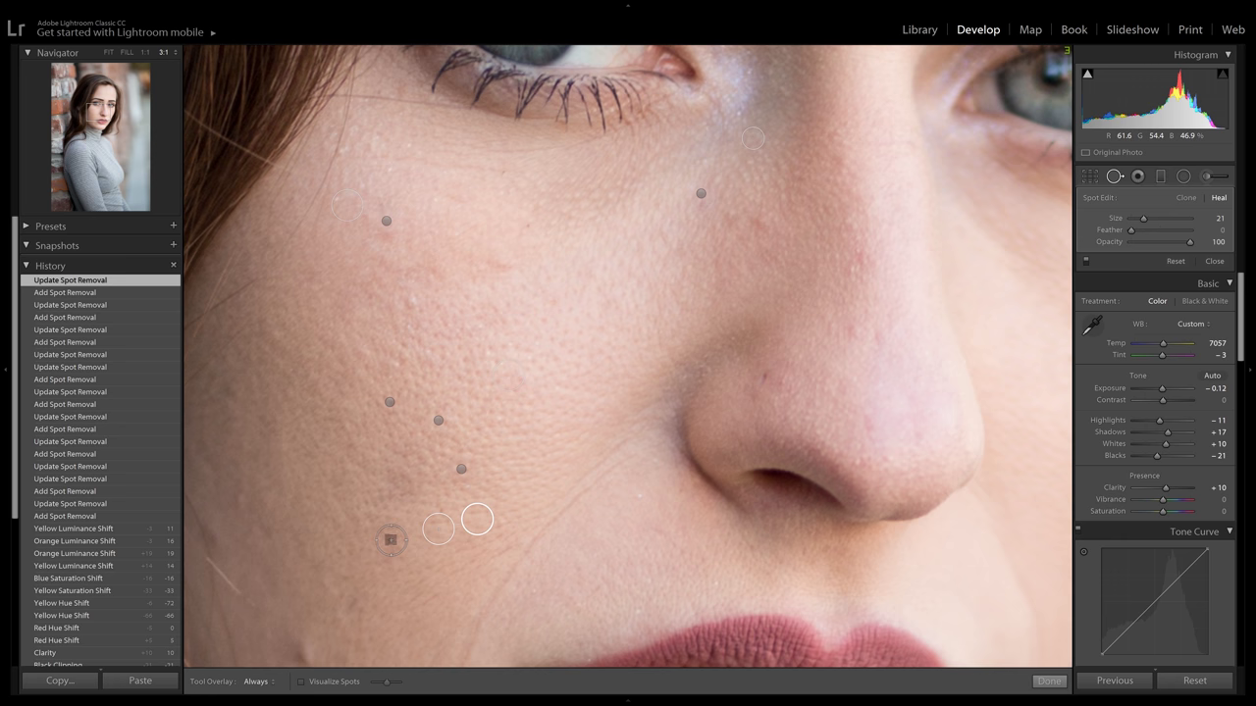
{"action": "left_click_drag", "start_coordinate": [391, 540], "coordinate": [389, 537]}
{"action": "scroll", "coordinate": [389, 537], "scroll_direction": "up", "scroll_amount": 2}
{"action": "left_click", "coordinate": [389, 532]}
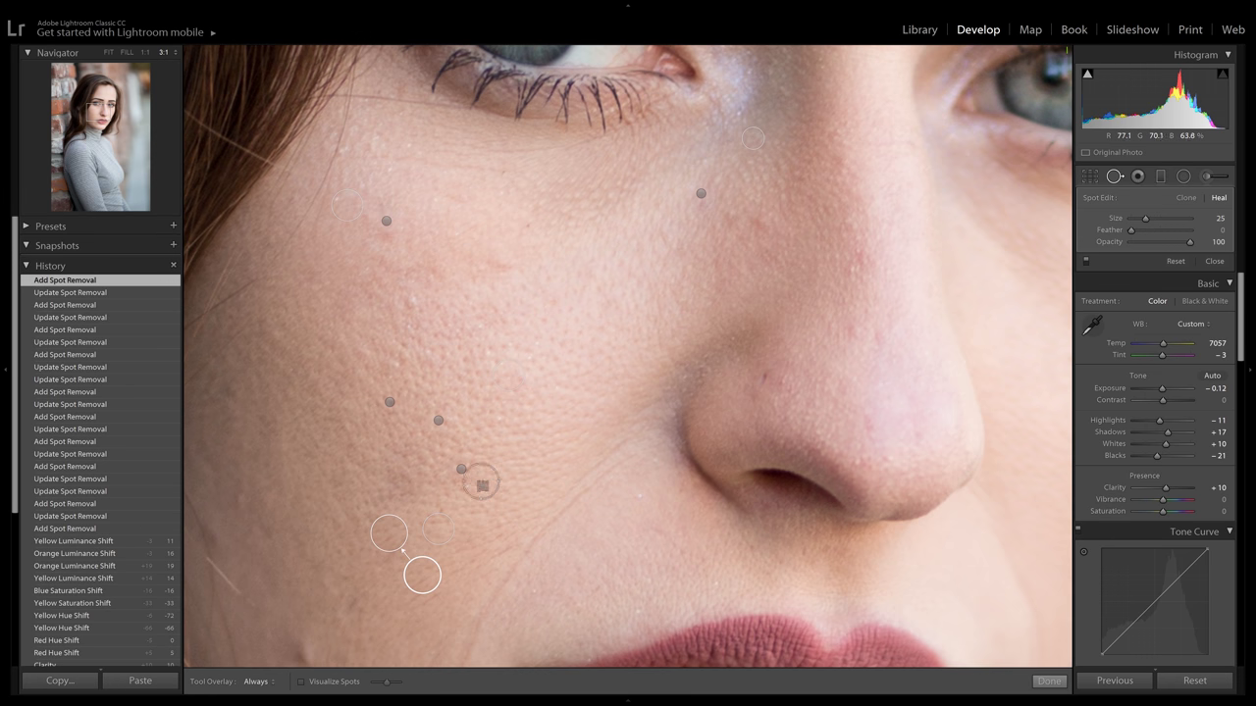
Step: Heal the dark spot on the lower cheek level with the mouth corner at size 29, sampling the skin toward the hair
{"action": "left_click_drag", "start_coordinate": [477, 523], "coordinate": [591, 311]}
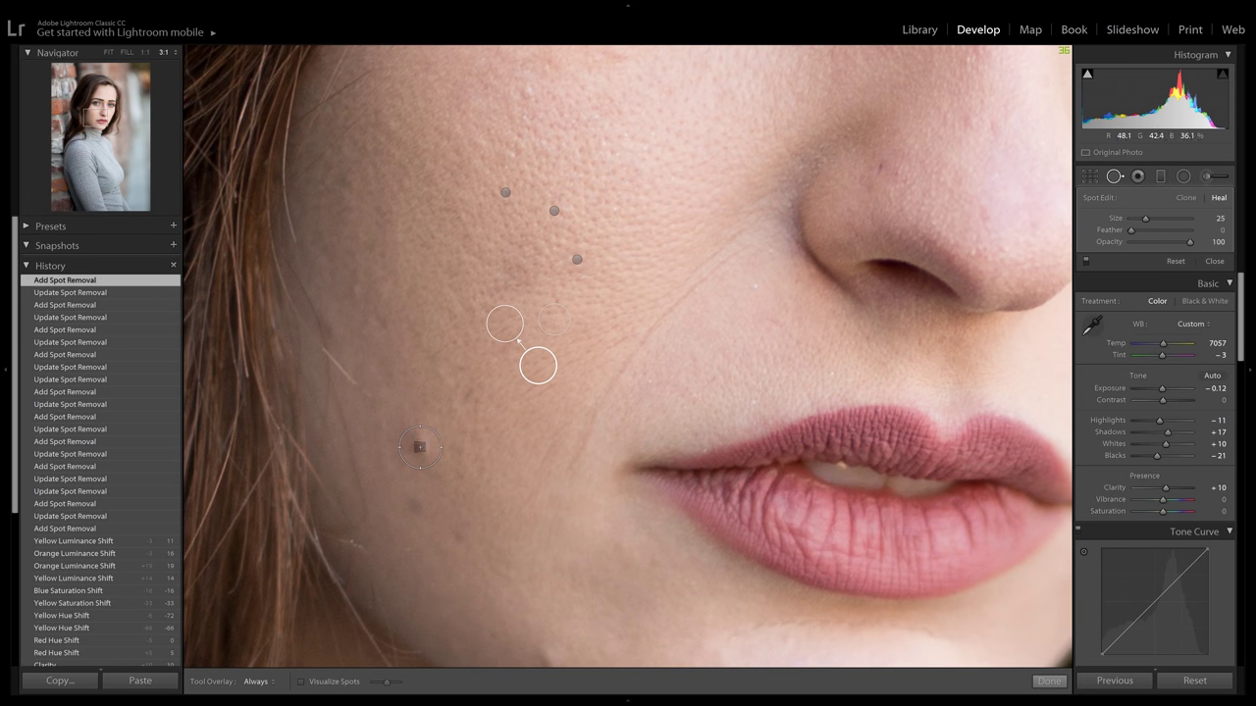
{"action": "scroll", "coordinate": [419, 446], "scroll_direction": "up", "scroll_amount": 2}
{"action": "left_click", "coordinate": [419, 446]}
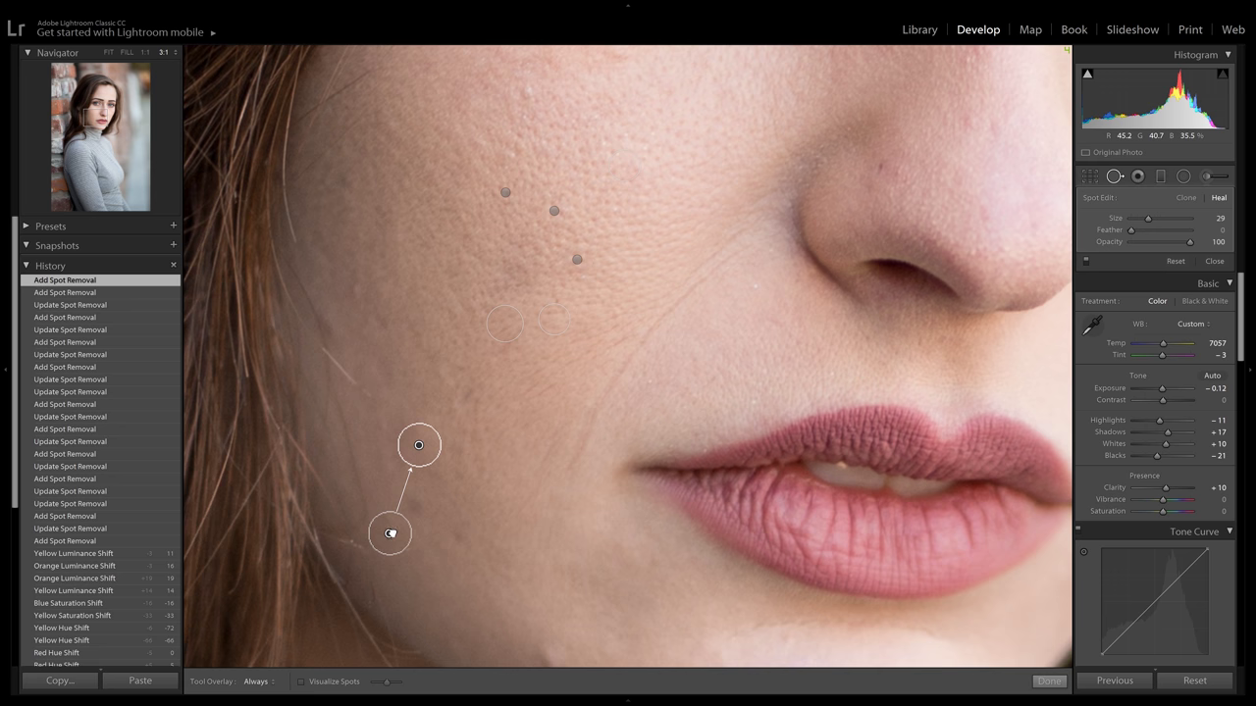
{"action": "left_click_drag", "start_coordinate": [379, 460], "coordinate": [391, 464]}
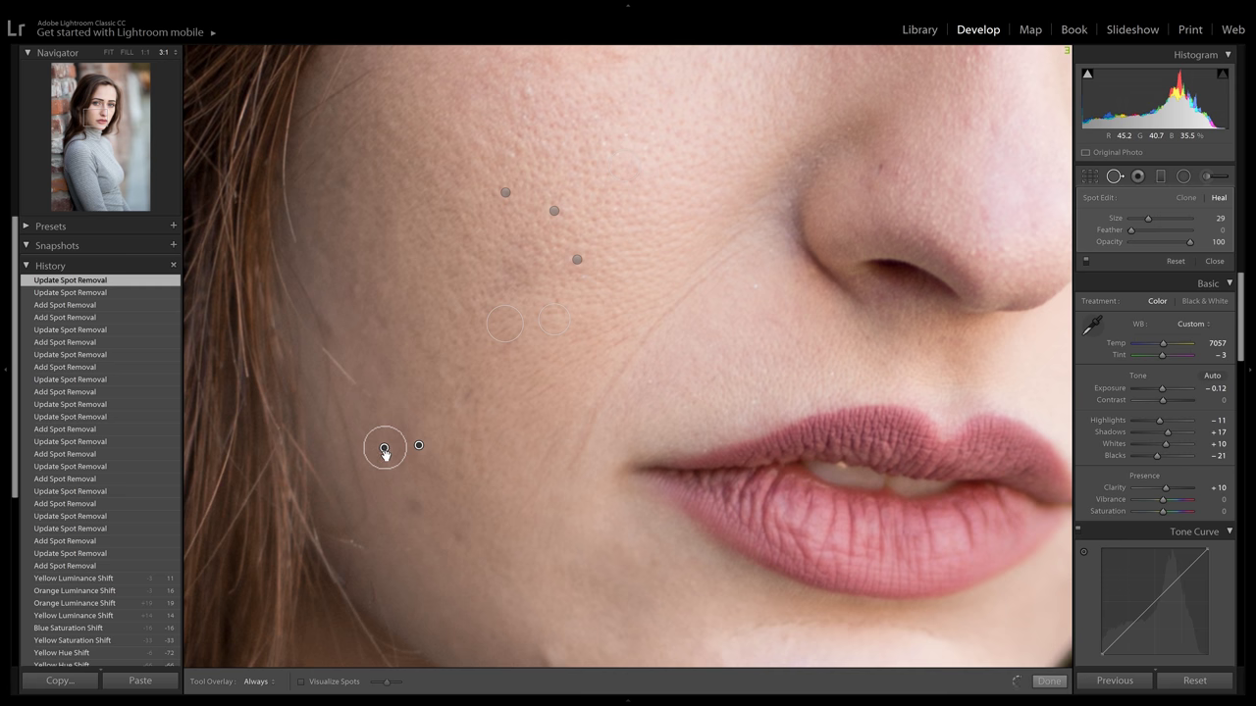
{"action": "left_click", "coordinate": [384, 461]}
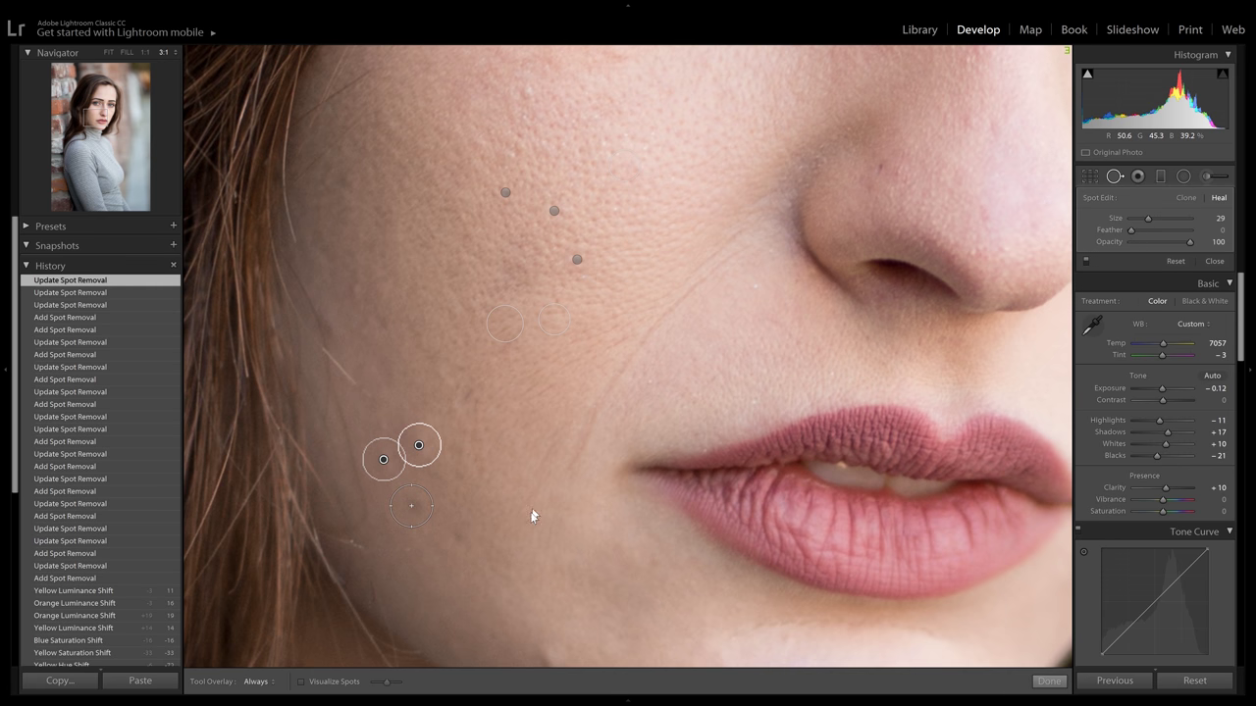
Step: Heal the second dark spot just below it toward the jaw at size 29, fine-tuning the source to overlap the spot's inner edge
{"action": "left_click", "coordinate": [411, 506]}
{"action": "mouse_move", "coordinate": [457, 539]}
{"action": "left_mouse_down"}
{"action": "mouse_move", "coordinate": [463, 473]}
{"action": "mouse_move", "coordinate": [476, 492]}
{"action": "left_mouse_up"}
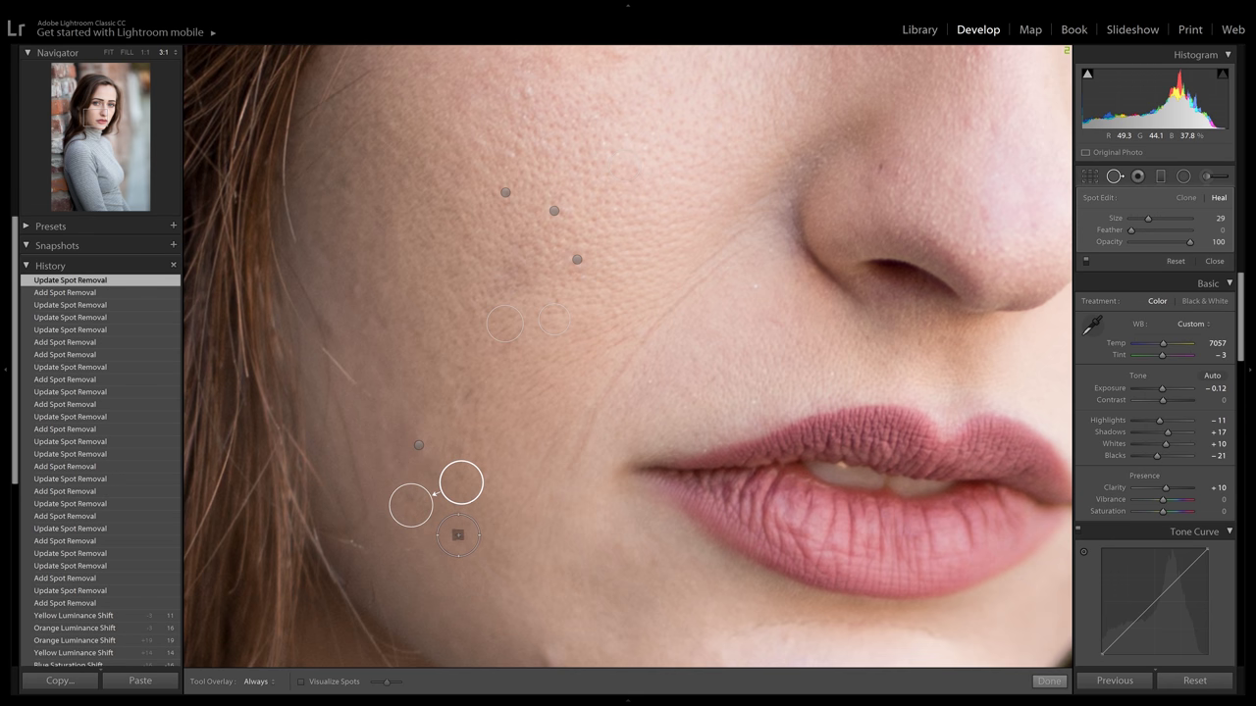
{"action": "mouse_move", "coordinate": [465, 481]}
{"action": "left_mouse_down"}
{"action": "mouse_move", "coordinate": [457, 504]}
{"action": "mouse_move", "coordinate": [446, 500]}
{"action": "left_mouse_up"}
{"action": "left_click", "coordinate": [444, 501]}
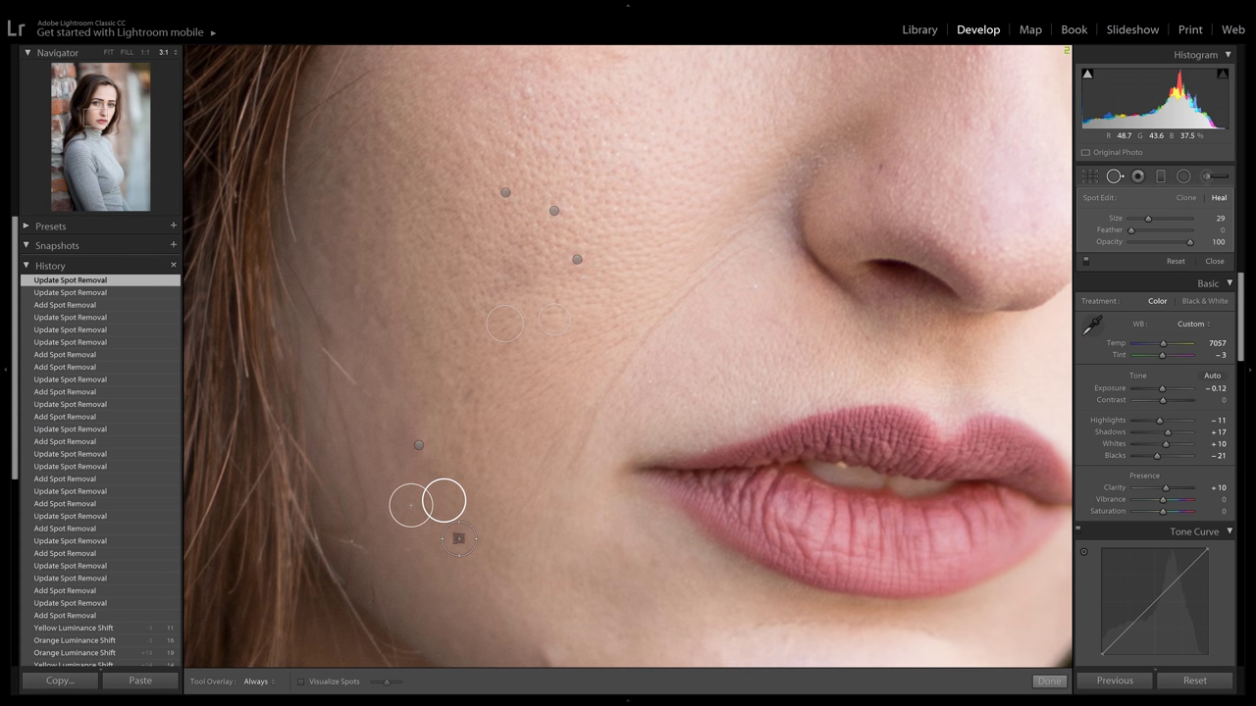
{"action": "left_click_drag", "start_coordinate": [462, 515], "coordinate": [460, 515]}
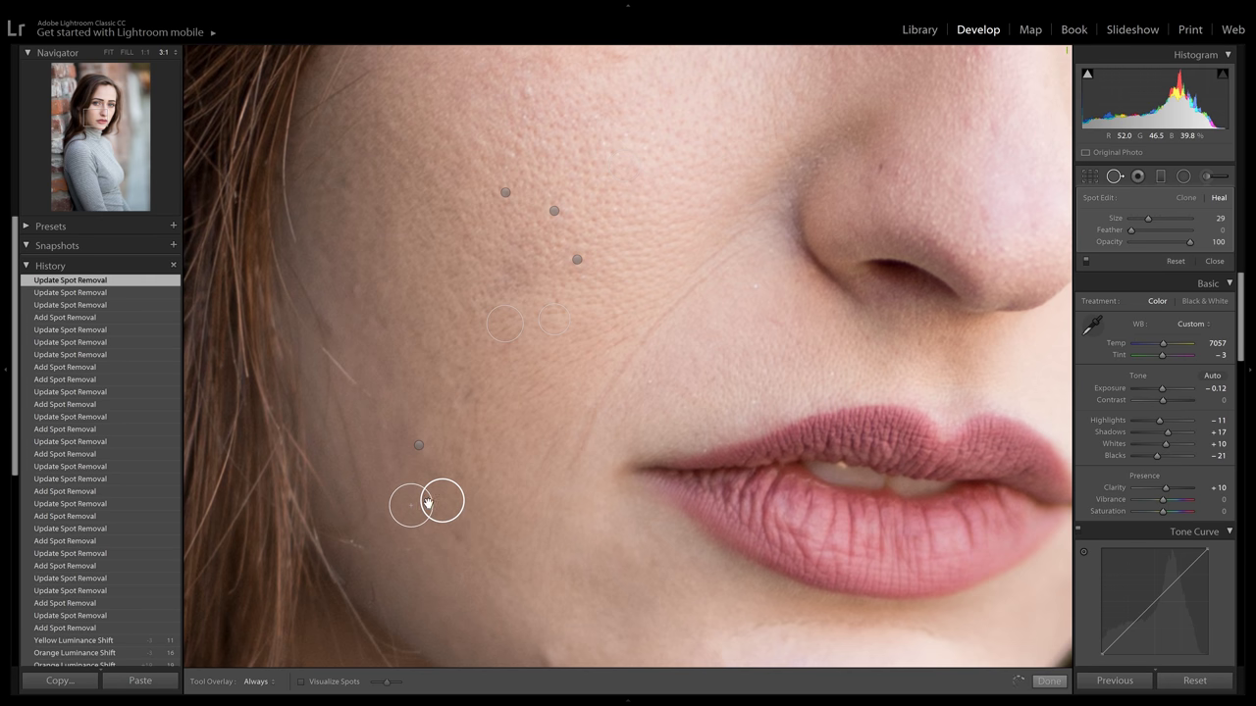
Step: Replace the size 29 heal near the jaw with a size 20 one sampling toward the mouth, and heal the neighbouring spot at size 20
{"action": "key", "text": "Delete"}
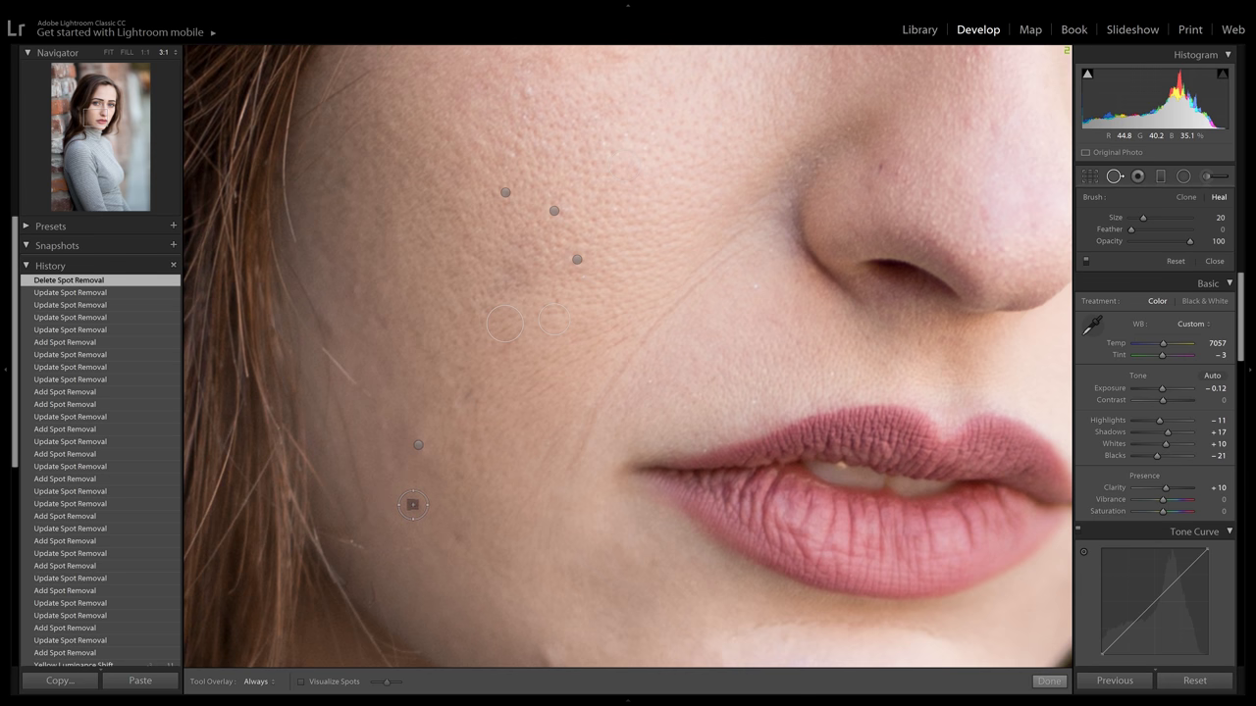
{"action": "left_click", "coordinate": [414, 505]}
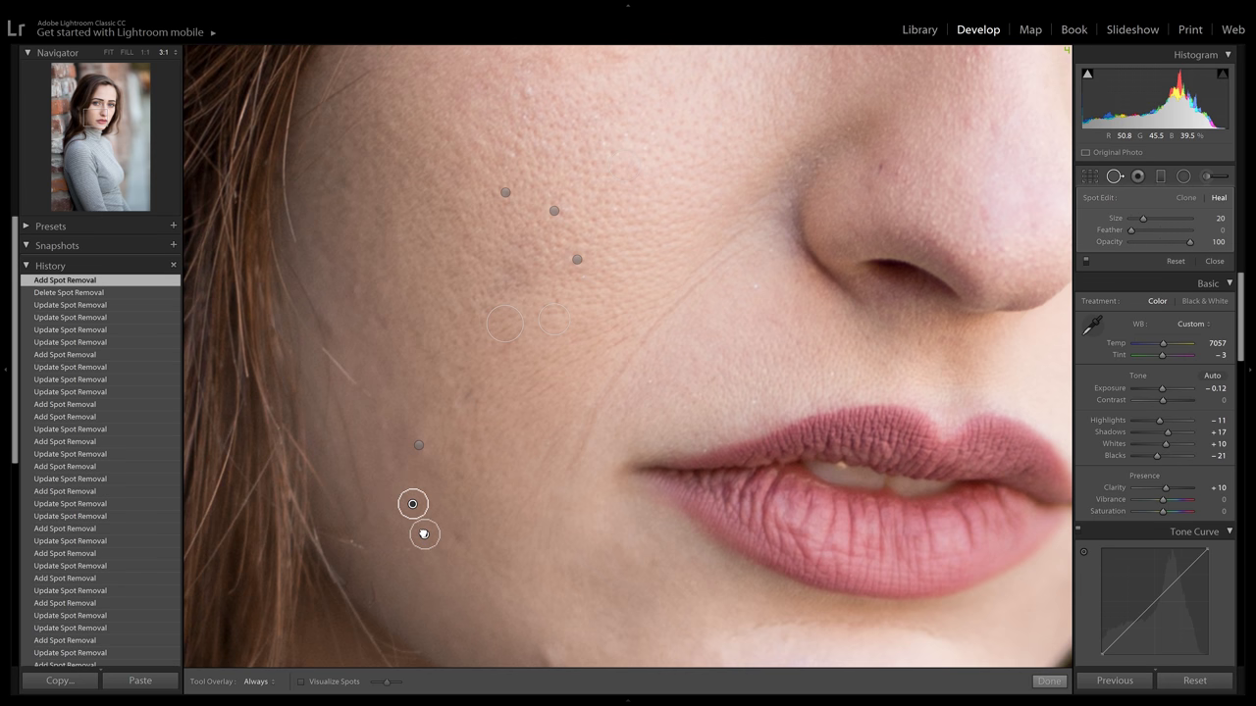
{"action": "left_click_drag", "start_coordinate": [412, 534], "coordinate": [450, 499]}
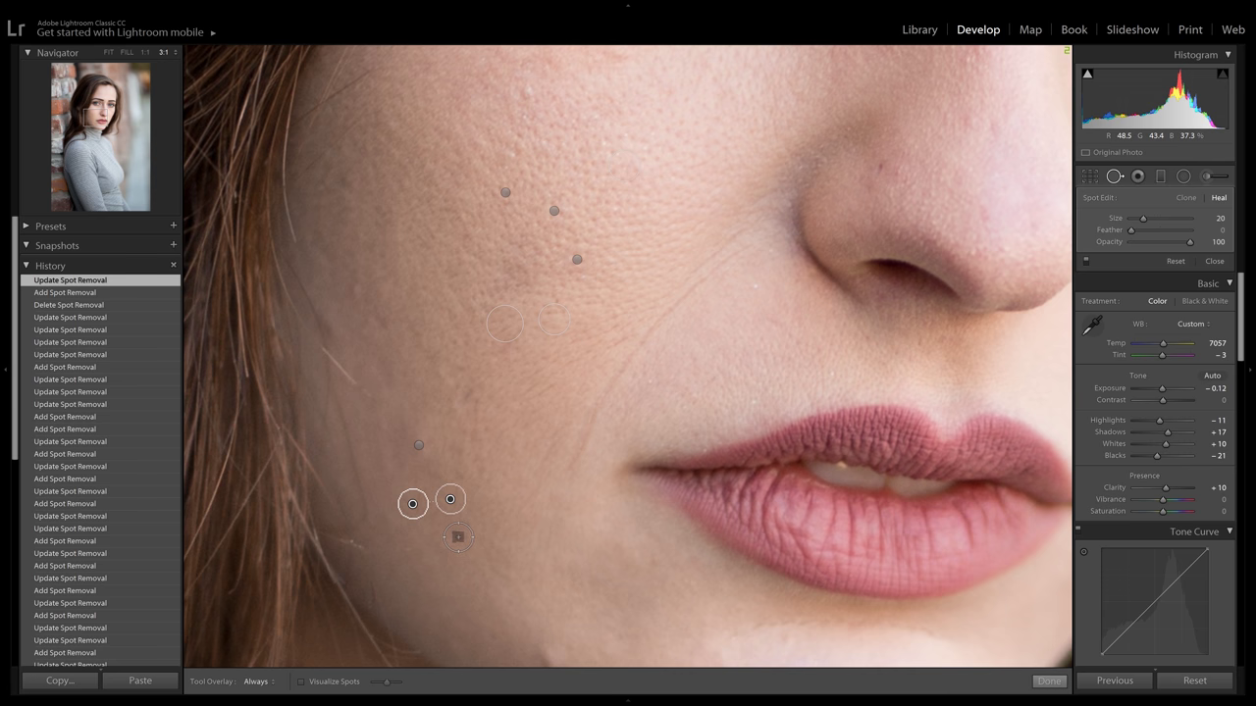
{"action": "left_click", "coordinate": [442, 560]}
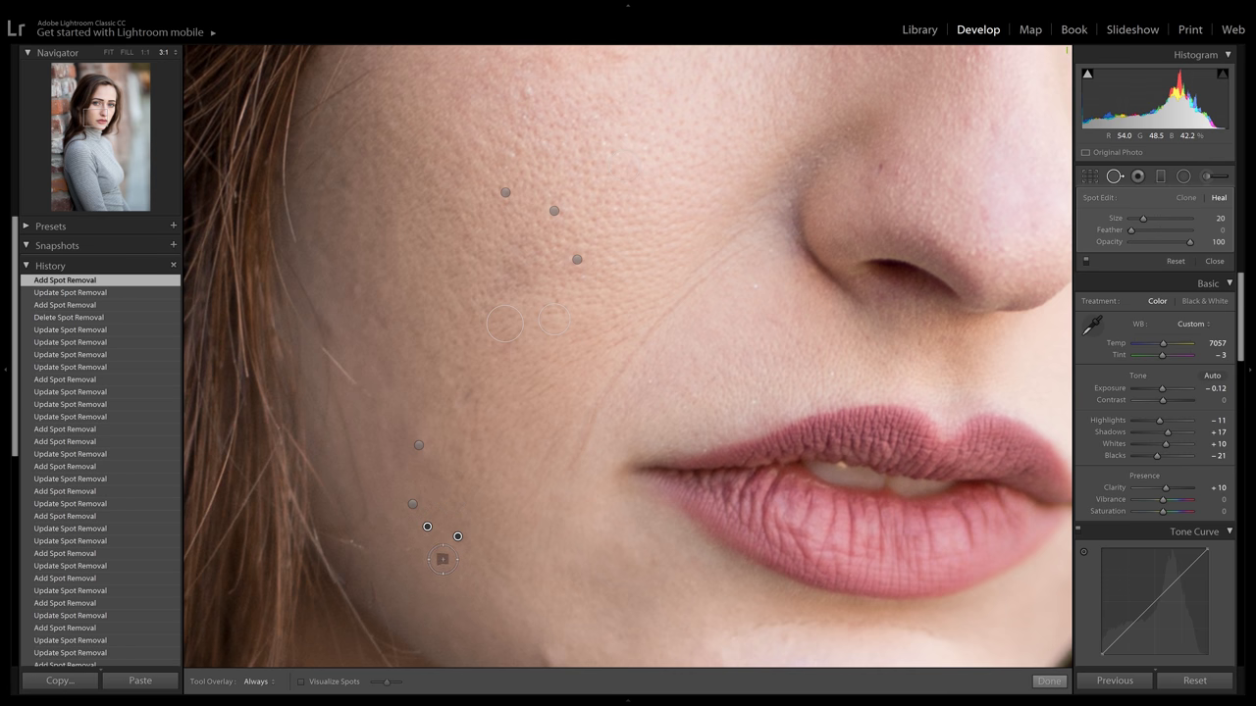
{"action": "mouse_move", "coordinate": [427, 530]}
{"action": "left_mouse_down"}
{"action": "mouse_move", "coordinate": [447, 584]}
{"action": "mouse_move", "coordinate": [448, 567]}
{"action": "left_mouse_up"}
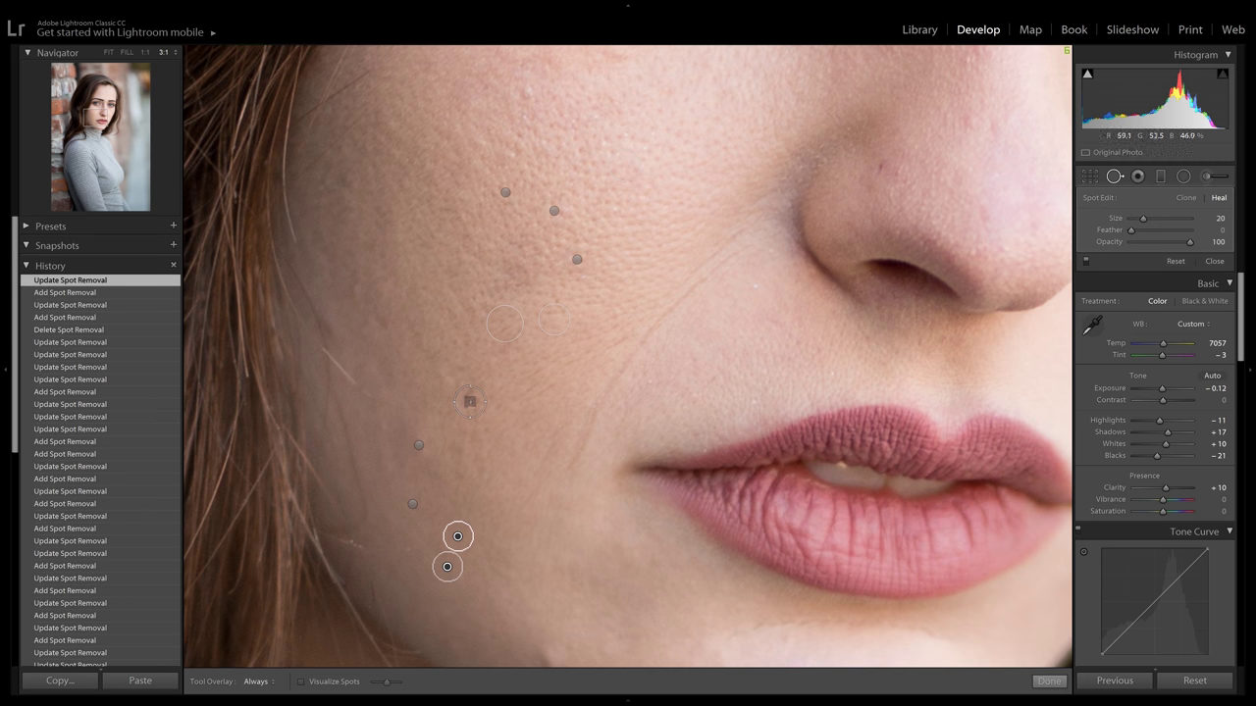
Step: Heal the mid-cheek blemish at size 24 and the outer-cheek one near the hair at size 22, sampling skin toward the nose
{"action": "left_click", "coordinate": [471, 403]}
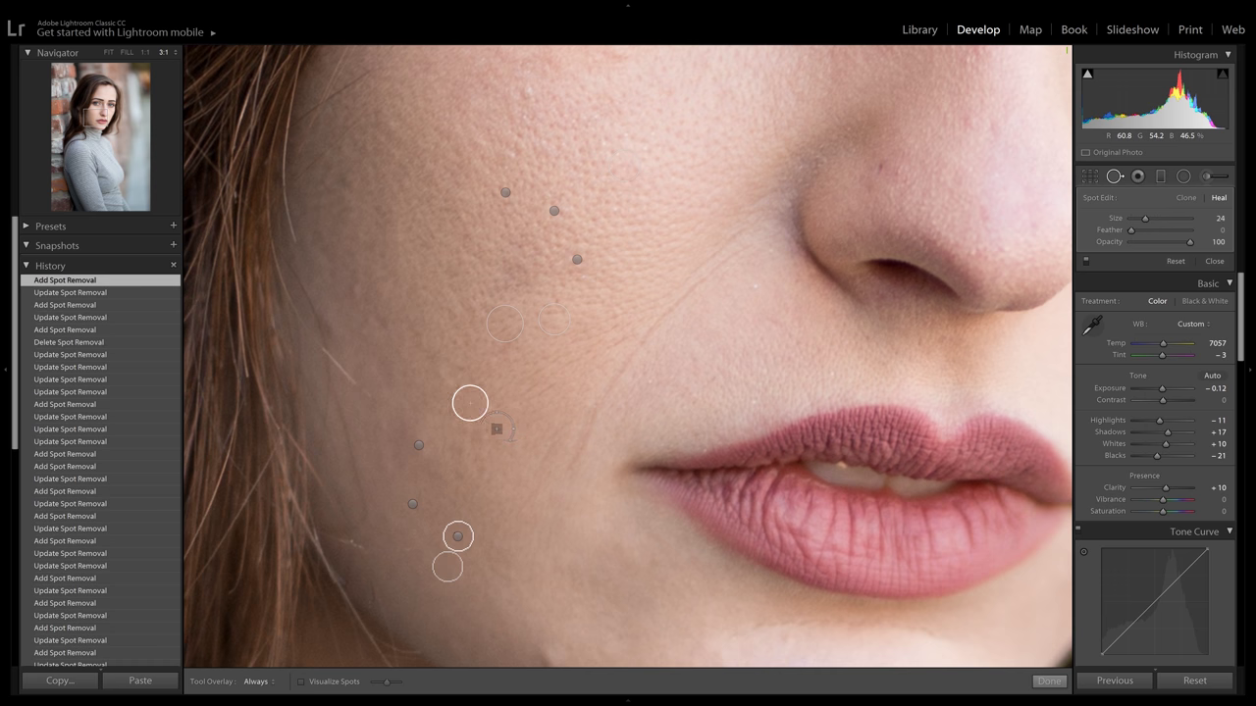
{"action": "mouse_move", "coordinate": [432, 391]}
{"action": "left_mouse_down"}
{"action": "mouse_move", "coordinate": [518, 374]}
{"action": "mouse_move", "coordinate": [505, 393]}
{"action": "left_mouse_up"}
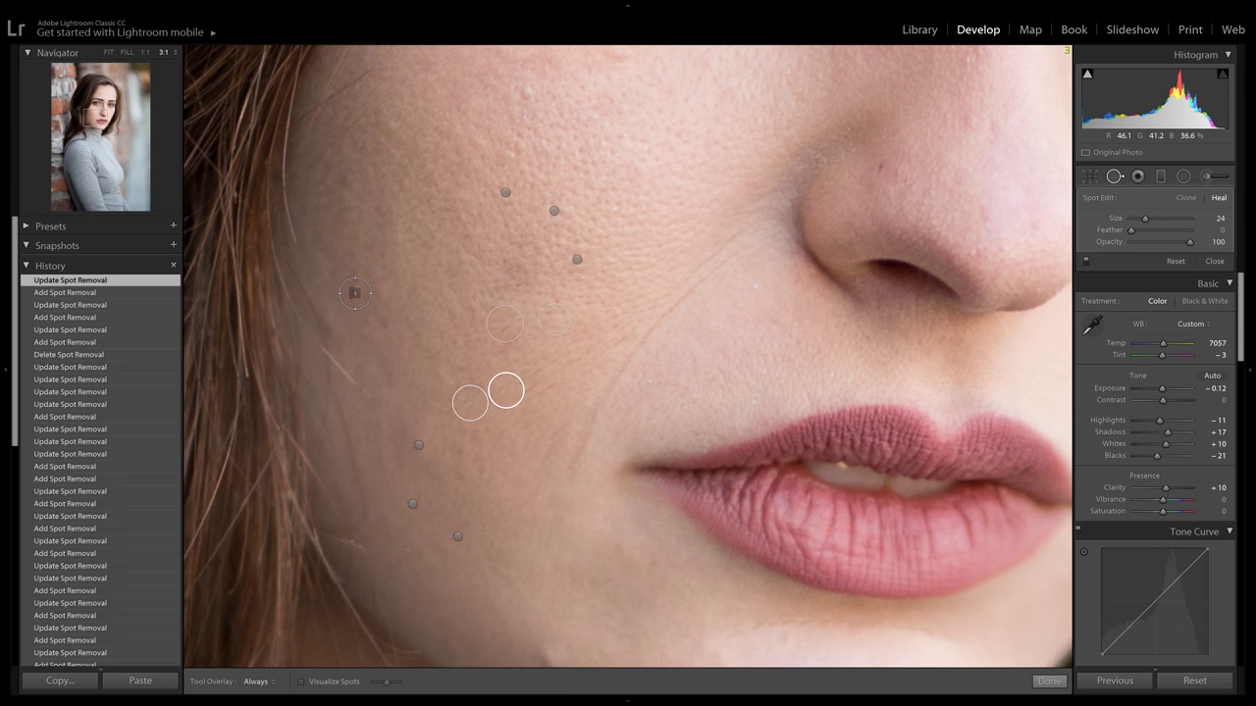
{"action": "left_click", "coordinate": [355, 291]}
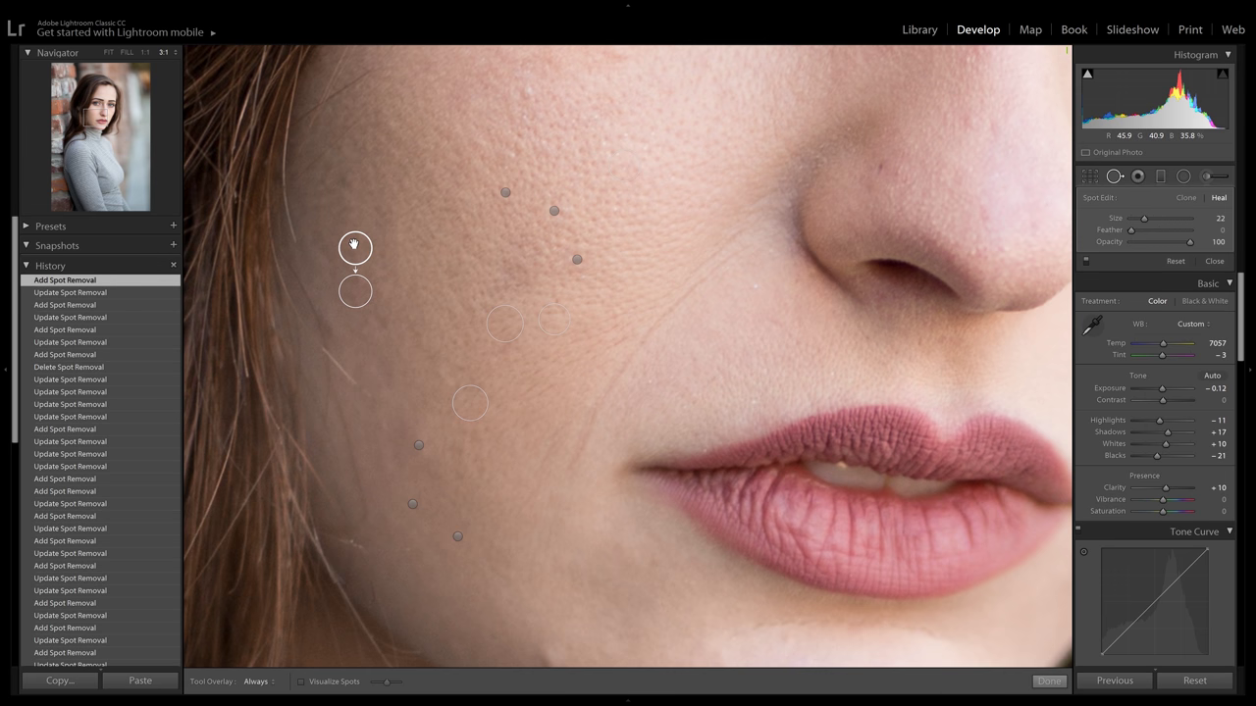
{"action": "left_click_drag", "start_coordinate": [355, 245], "coordinate": [397, 287]}
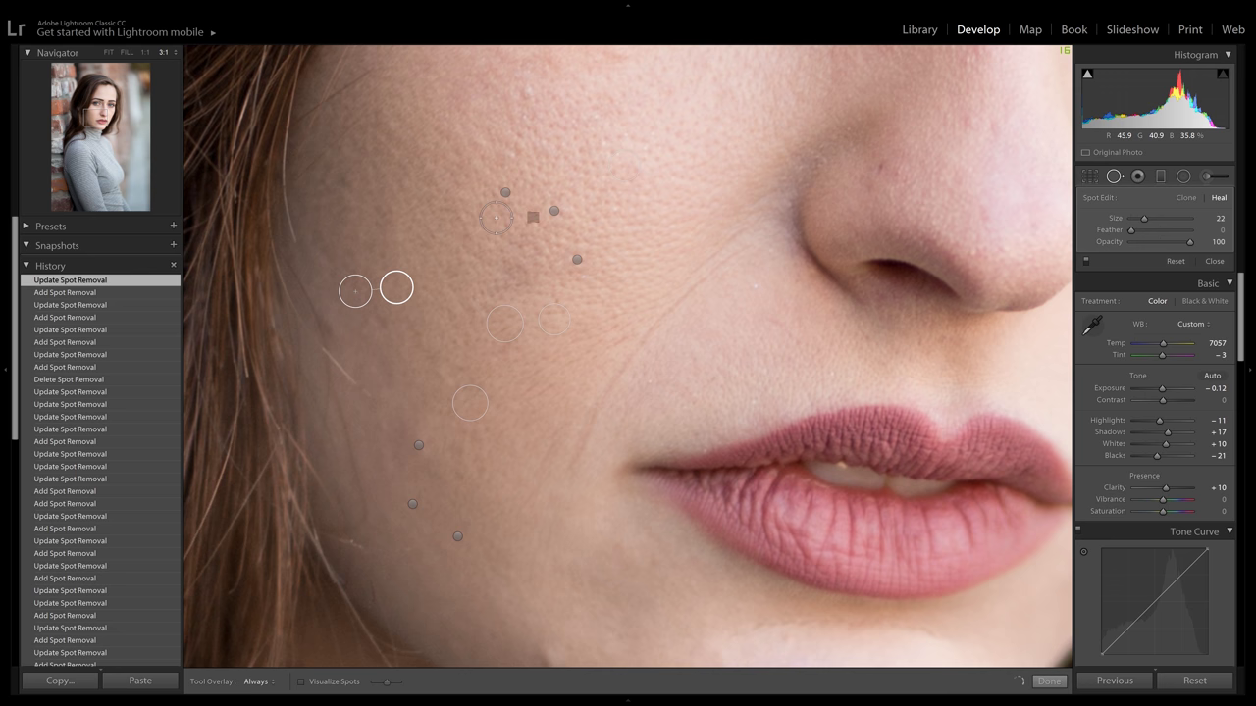
Step: Heal the upper-cheek blemish at size 21 with its source toward the nose, and place a size 21 heal on the outer cheek
{"action": "left_click_drag", "start_coordinate": [561, 196], "coordinate": [476, 350]}
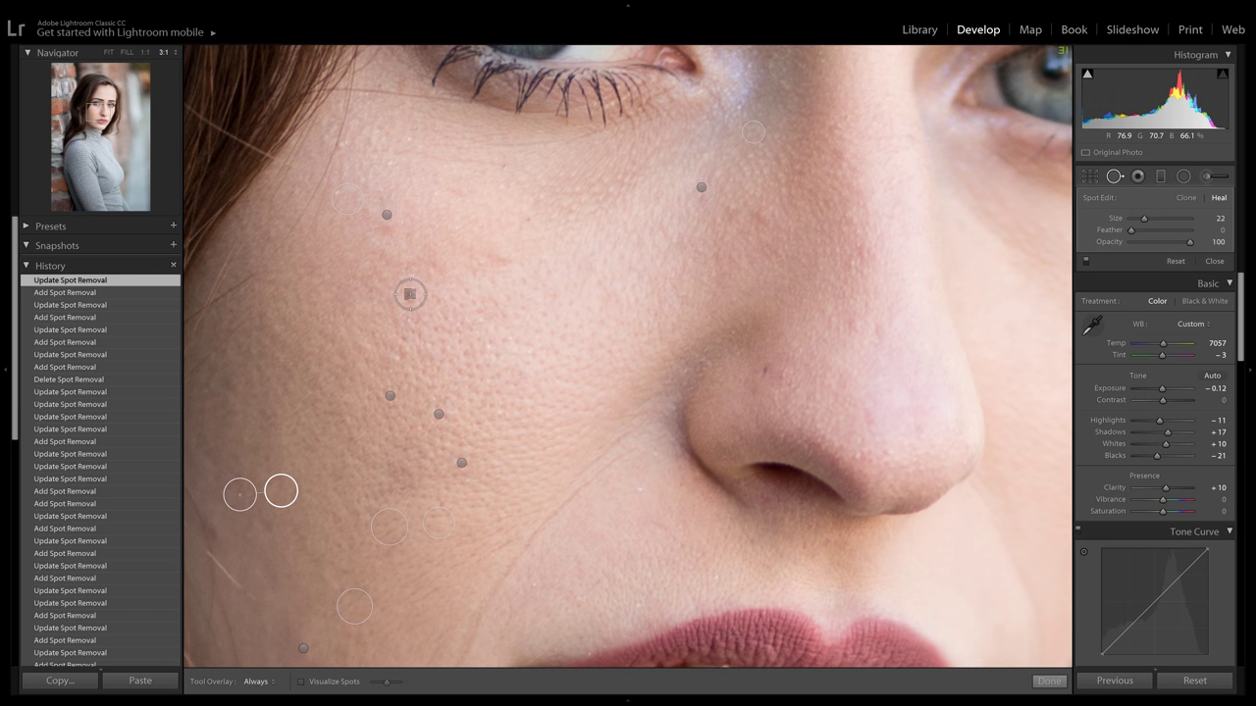
{"action": "left_click", "coordinate": [411, 294]}
{"action": "mouse_move", "coordinate": [379, 257]}
{"action": "left_mouse_down"}
{"action": "mouse_move", "coordinate": [463, 298]}
{"action": "mouse_move", "coordinate": [448, 291]}
{"action": "left_mouse_up"}
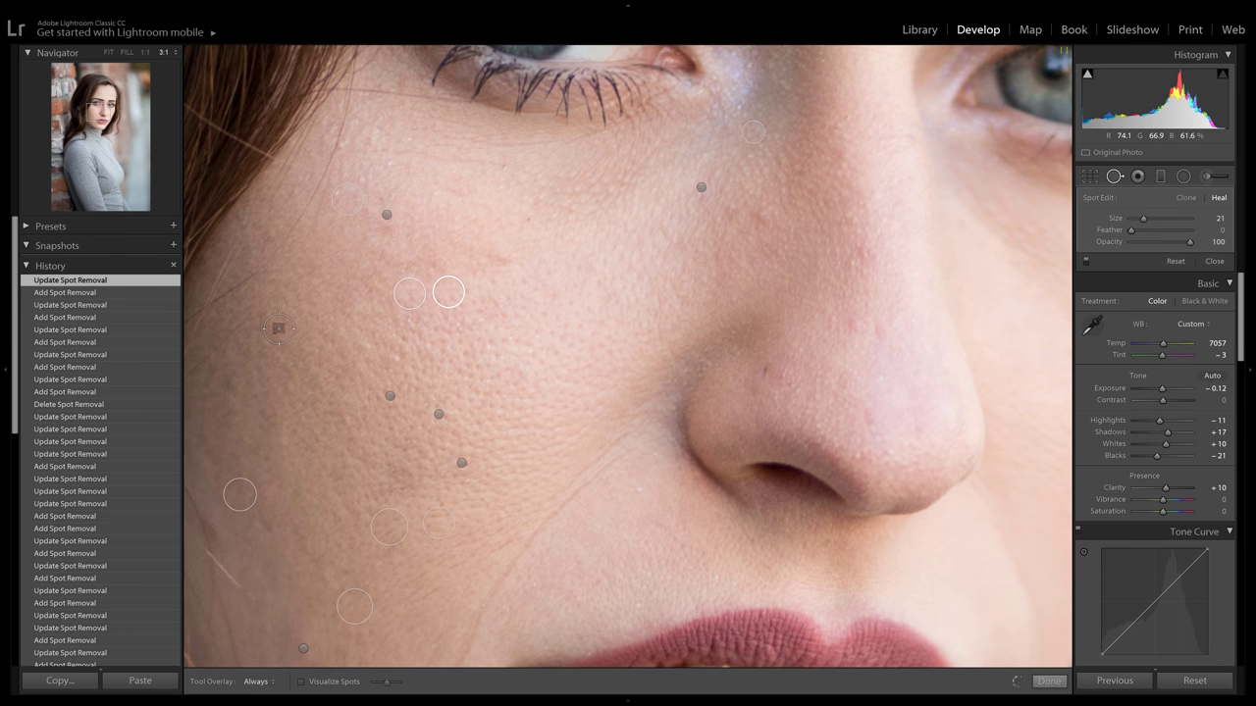
{"action": "left_click", "coordinate": [278, 328]}
{"action": "left_click_drag", "start_coordinate": [278, 327], "coordinate": [303, 310]}
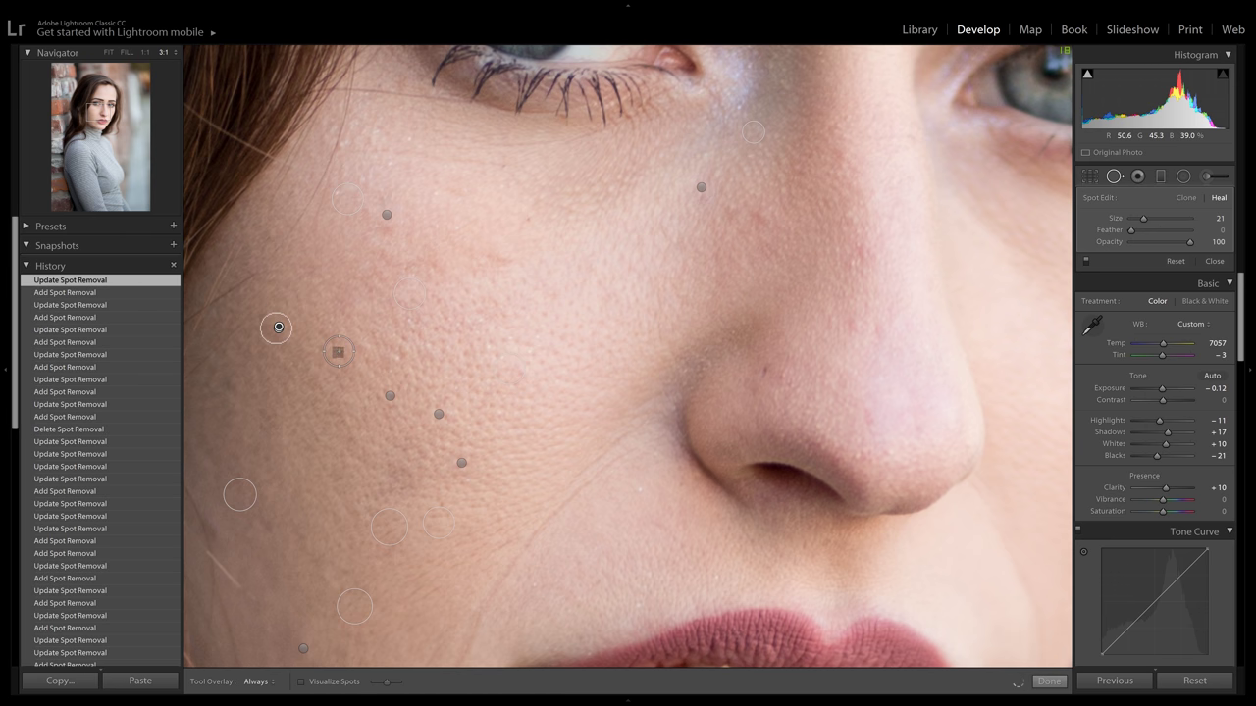
{"action": "key", "text": "ctrl+z"}
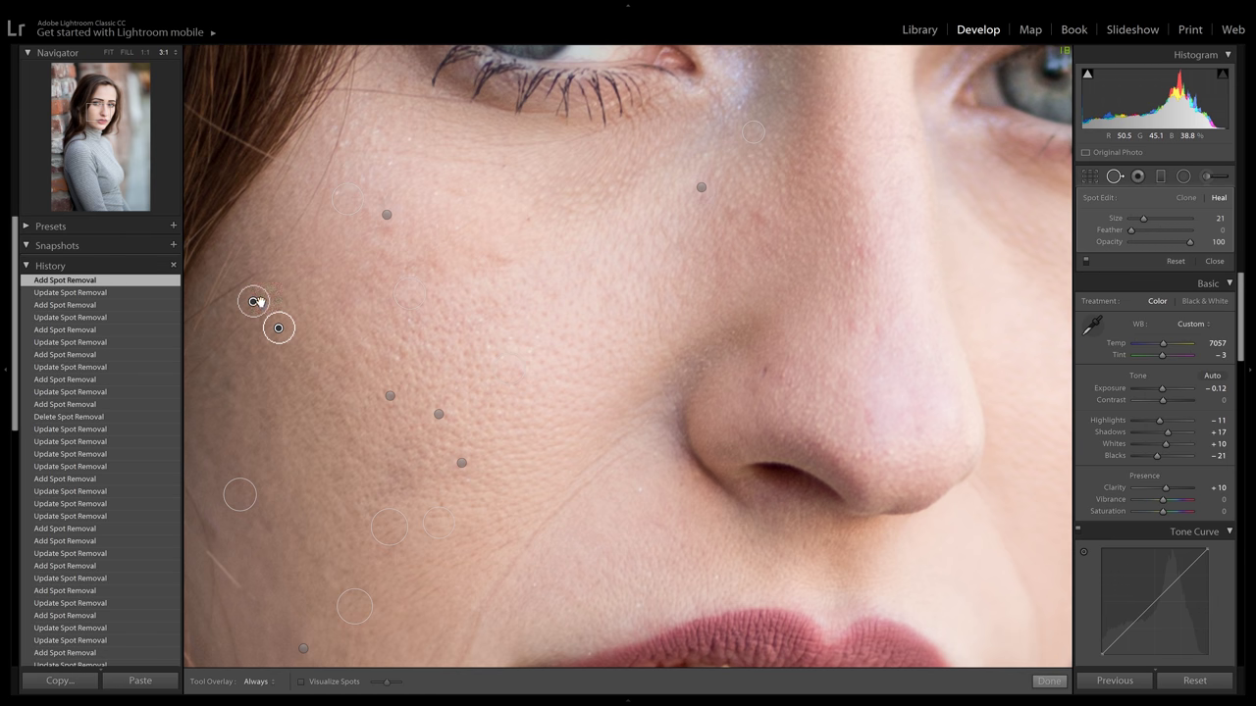
{"action": "left_click", "coordinate": [258, 302]}
{"action": "left_click_drag", "start_coordinate": [266, 299], "coordinate": [284, 298]}
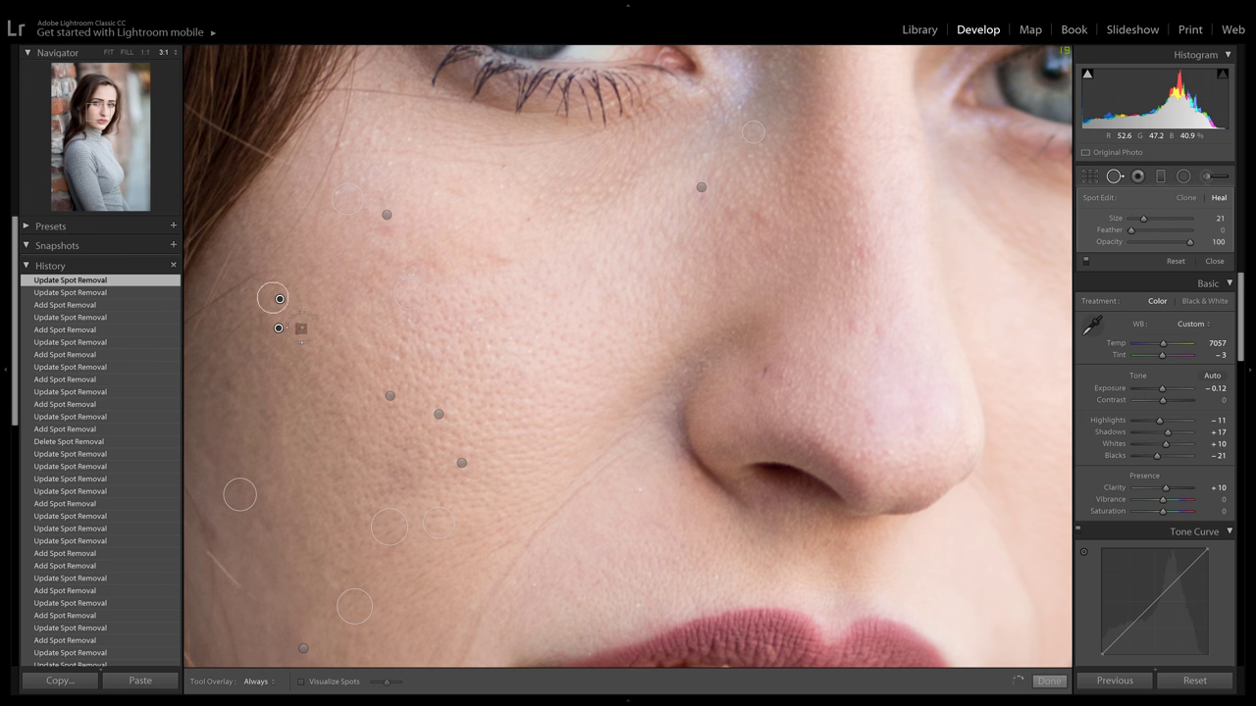
{"action": "key", "text": "ctrl+z"}
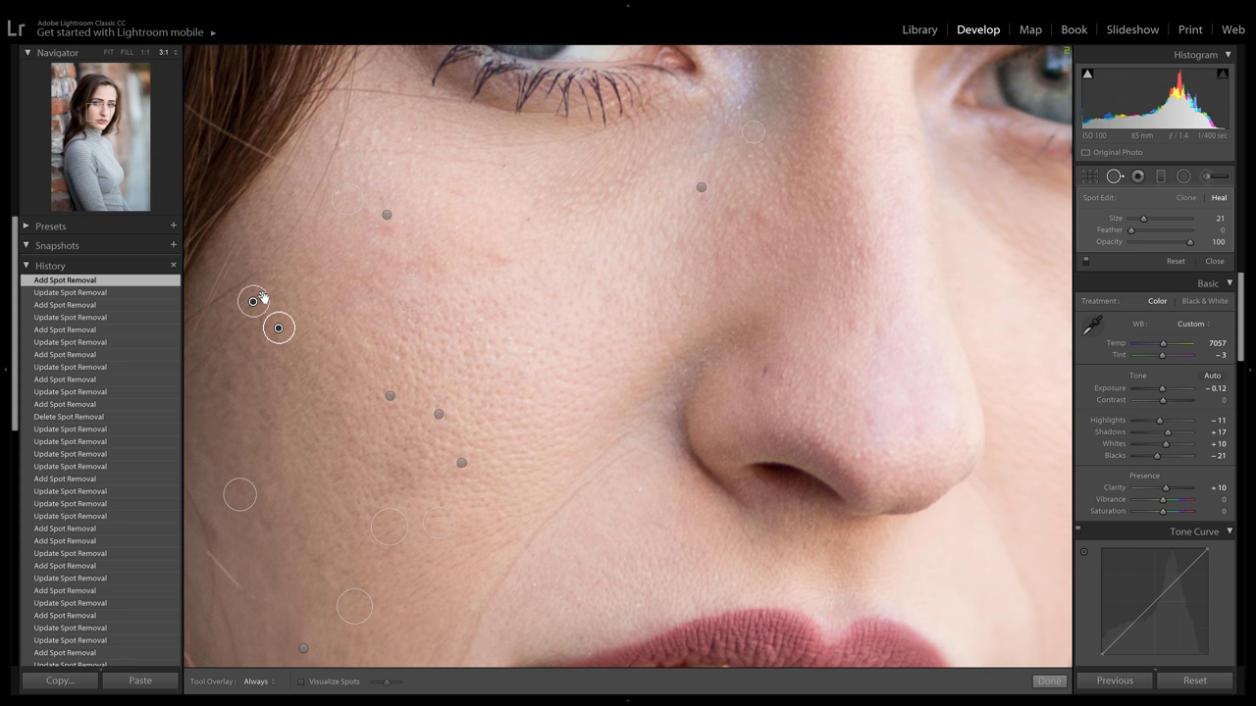
Step: Move the outer-cheek heal's source just above it, and heal the blemish below the eye at size 26 from skin just below
{"action": "left_click_drag", "start_coordinate": [259, 300], "coordinate": [290, 295]}
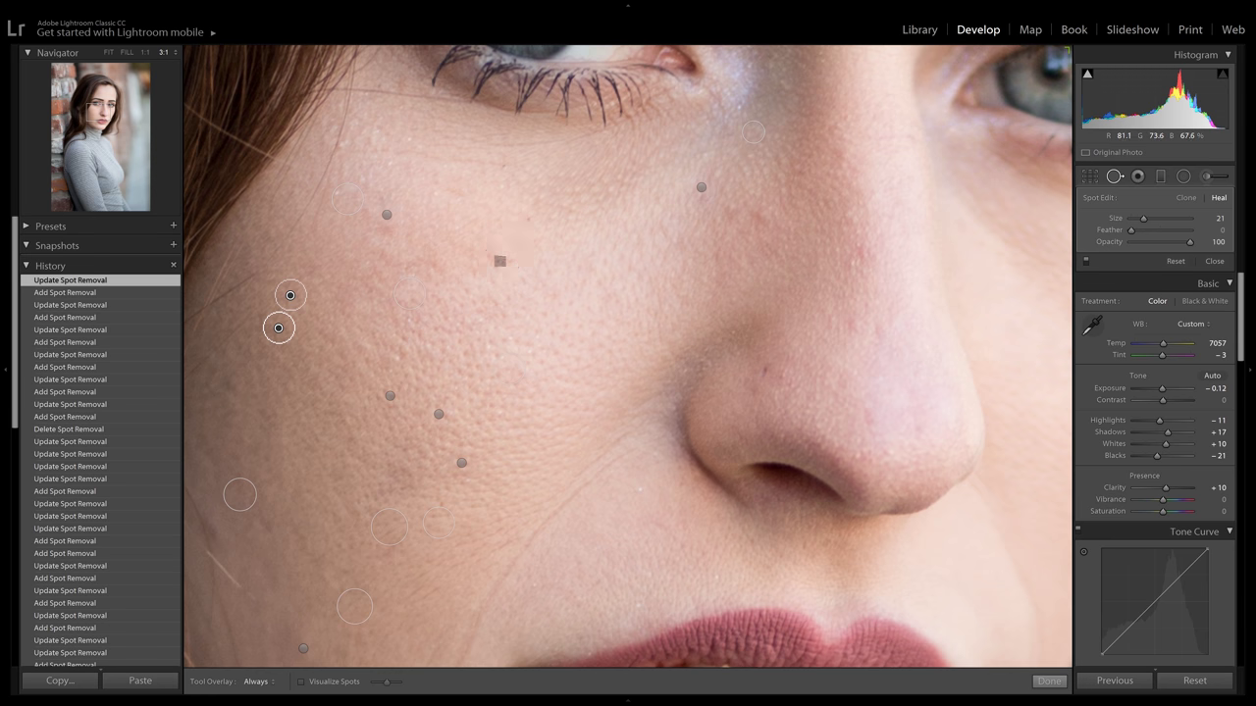
{"action": "left_click", "coordinate": [498, 261]}
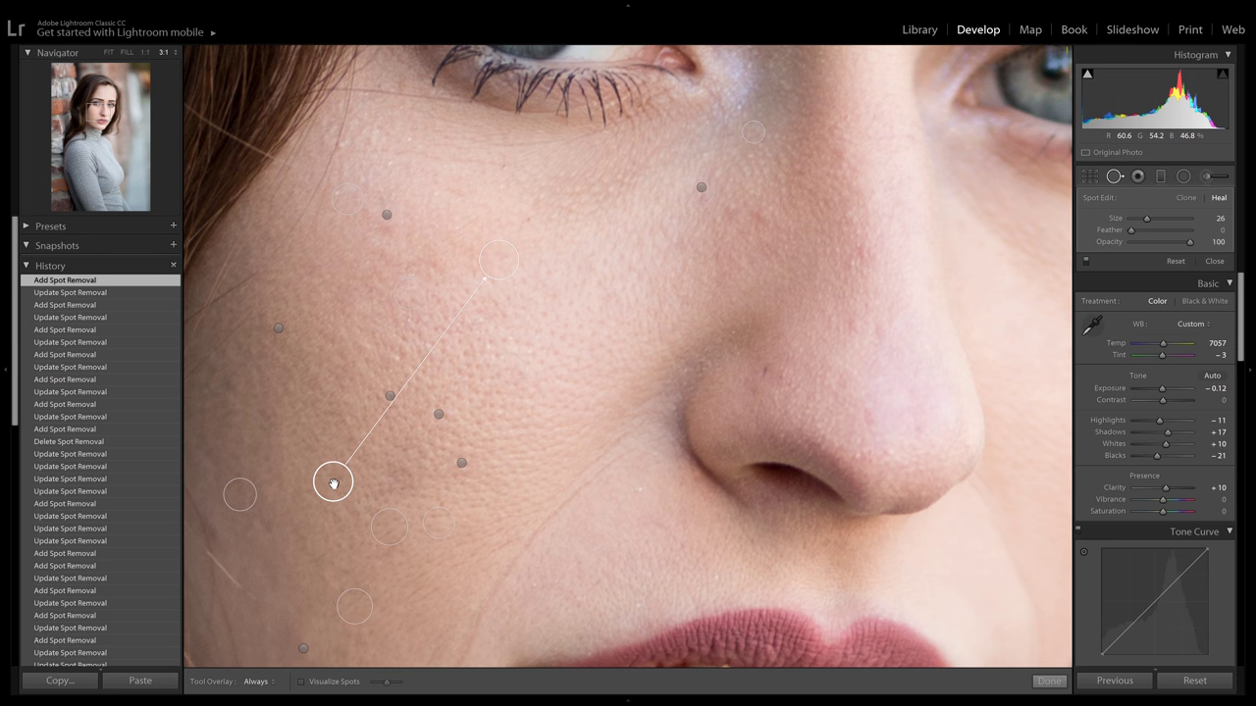
{"action": "mouse_move", "coordinate": [333, 484]}
{"action": "left_mouse_down"}
{"action": "mouse_move", "coordinate": [471, 281]}
{"action": "mouse_move", "coordinate": [456, 297]}
{"action": "left_mouse_up"}
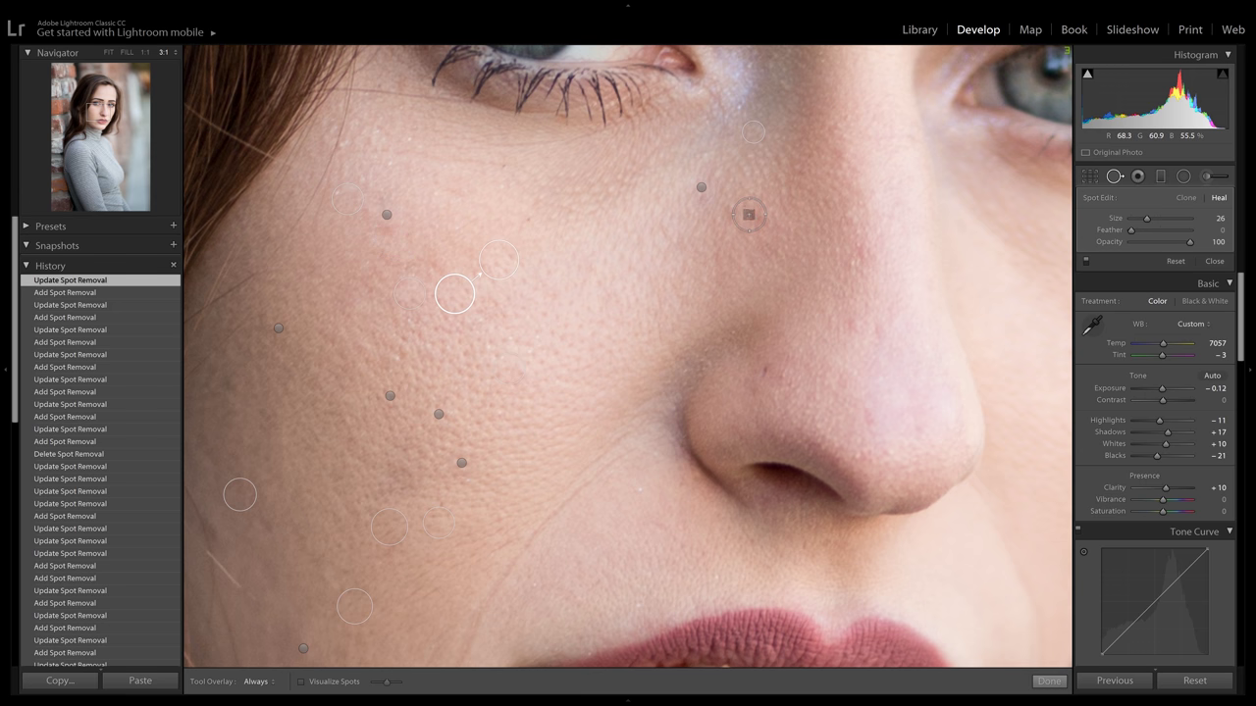
Step: Heal two blemishes on the upper side of the nose at sizes 21 and 20, sampling the second from skin toward the cheek
{"action": "left_click", "coordinate": [763, 218]}
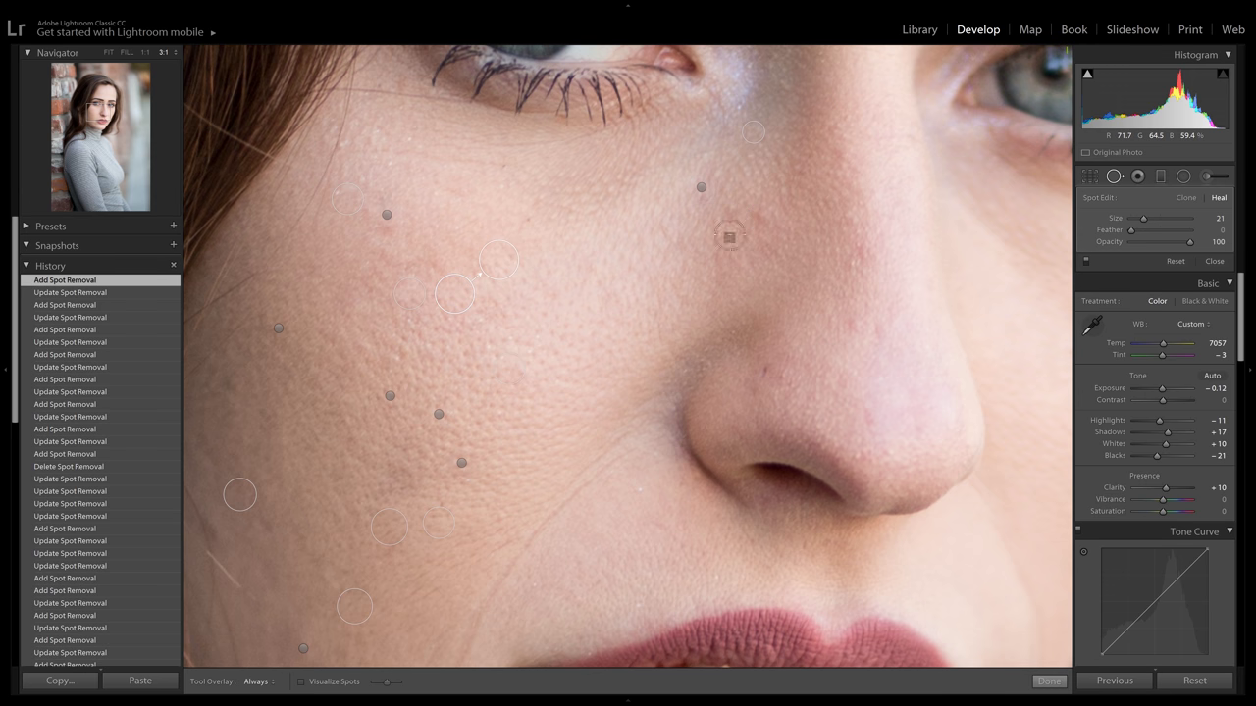
{"action": "left_click_drag", "start_coordinate": [741, 260], "coordinate": [665, 259]}
{"action": "left_click", "coordinate": [730, 210]}
Step: Heal two blemishes along the nose bridge at size 20, placing their sources on the cheek-facing side of the nose
{"action": "key", "text": "space"}
{"action": "left_click_drag", "start_coordinate": [866, 319], "coordinate": [691, 341]}
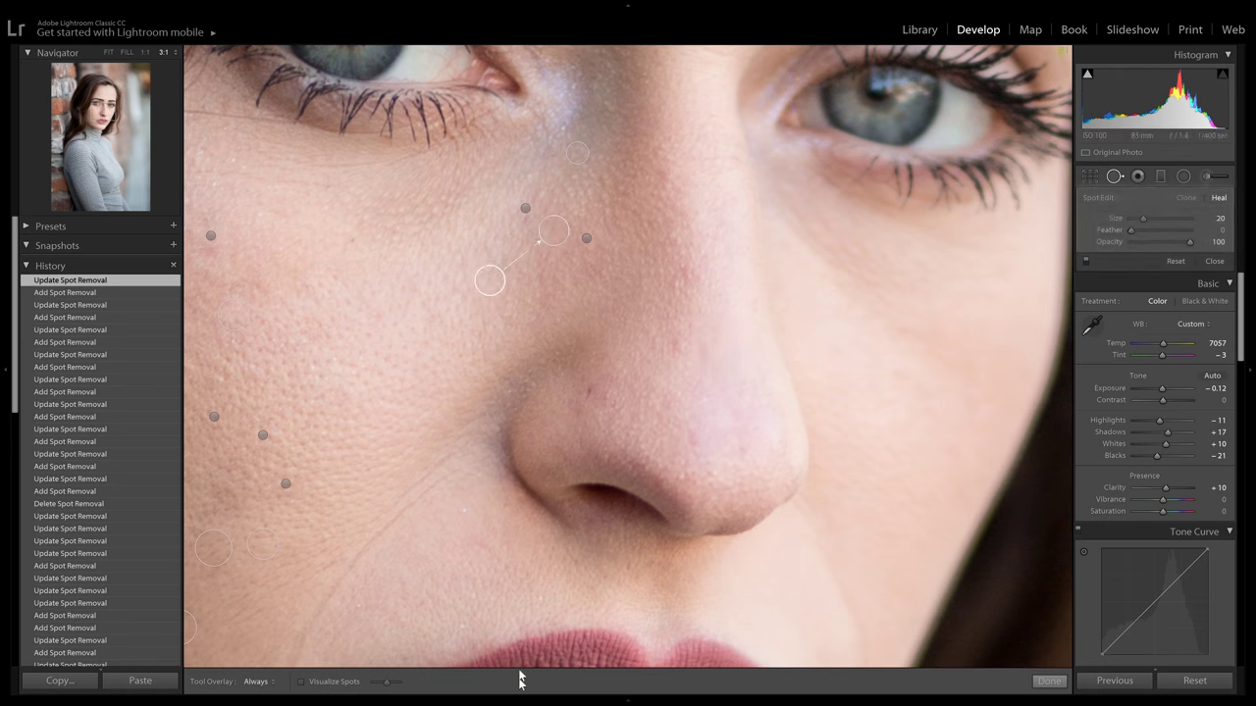
{"action": "left_click", "coordinate": [688, 276]}
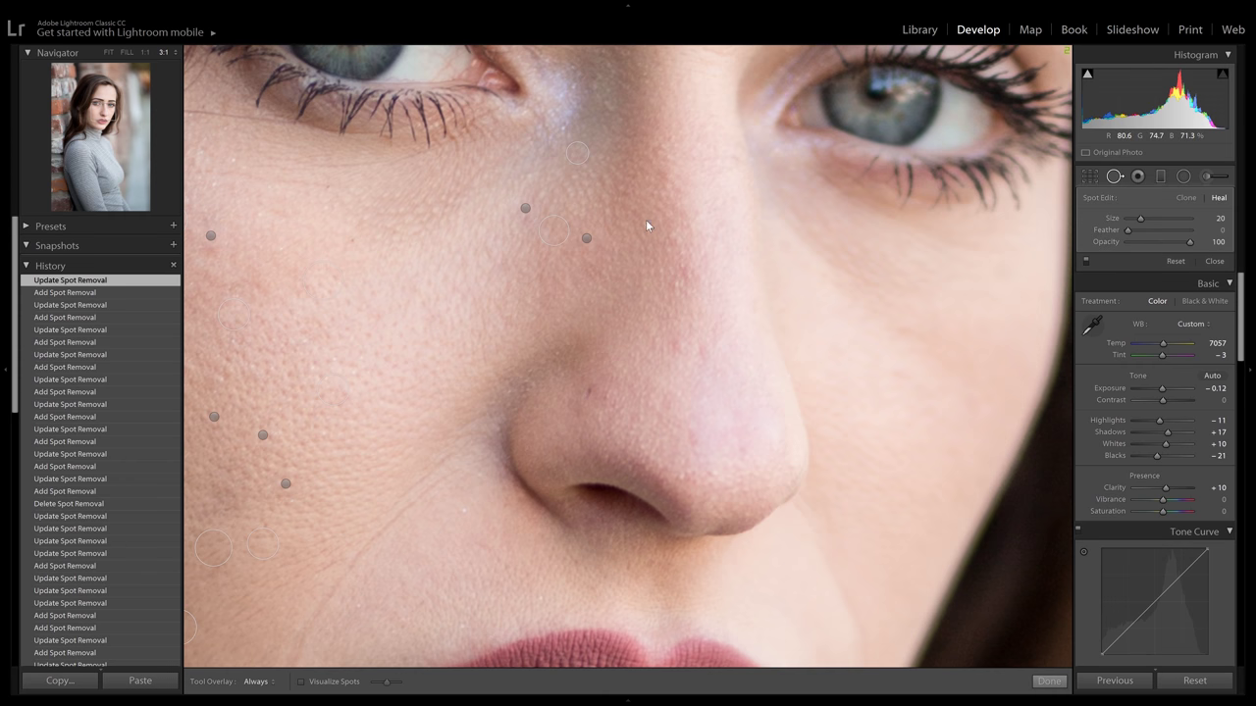
{"action": "mouse_move", "coordinate": [650, 281]}
{"action": "left_mouse_down"}
{"action": "mouse_move", "coordinate": [729, 317]}
{"action": "mouse_move", "coordinate": [673, 320]}
{"action": "mouse_move", "coordinate": [677, 348]}
{"action": "left_mouse_up"}
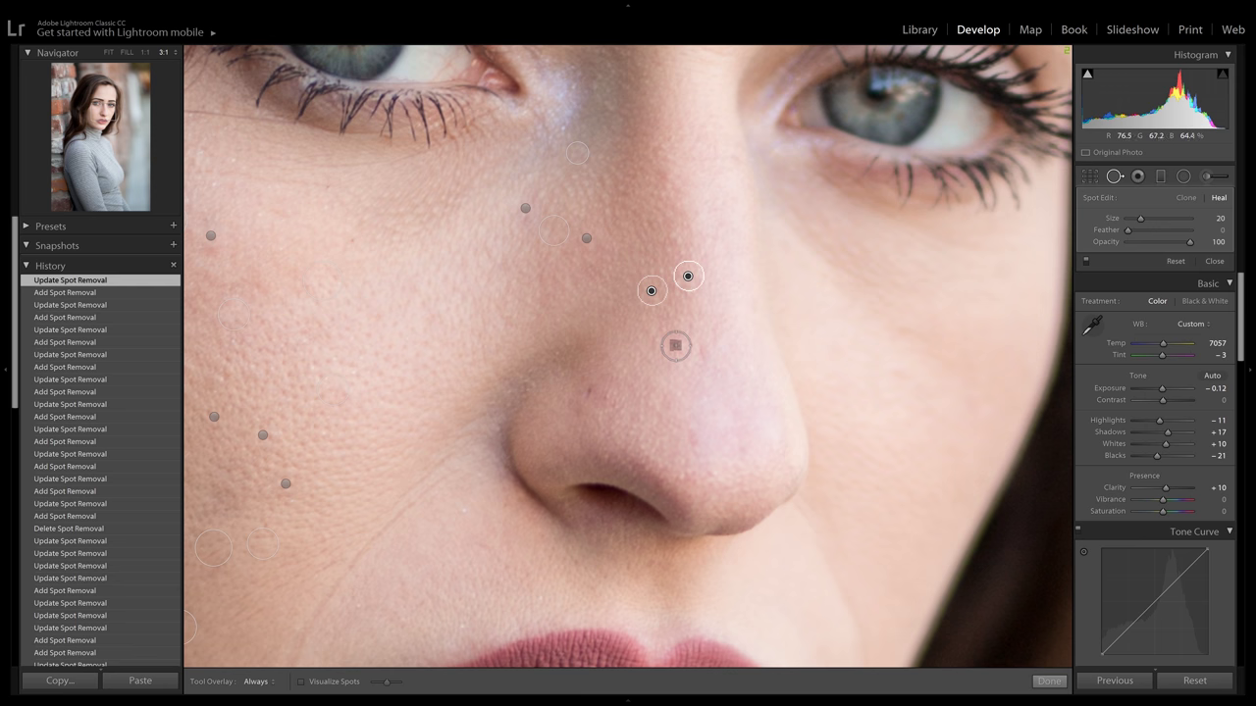
{"action": "left_click", "coordinate": [675, 344]}
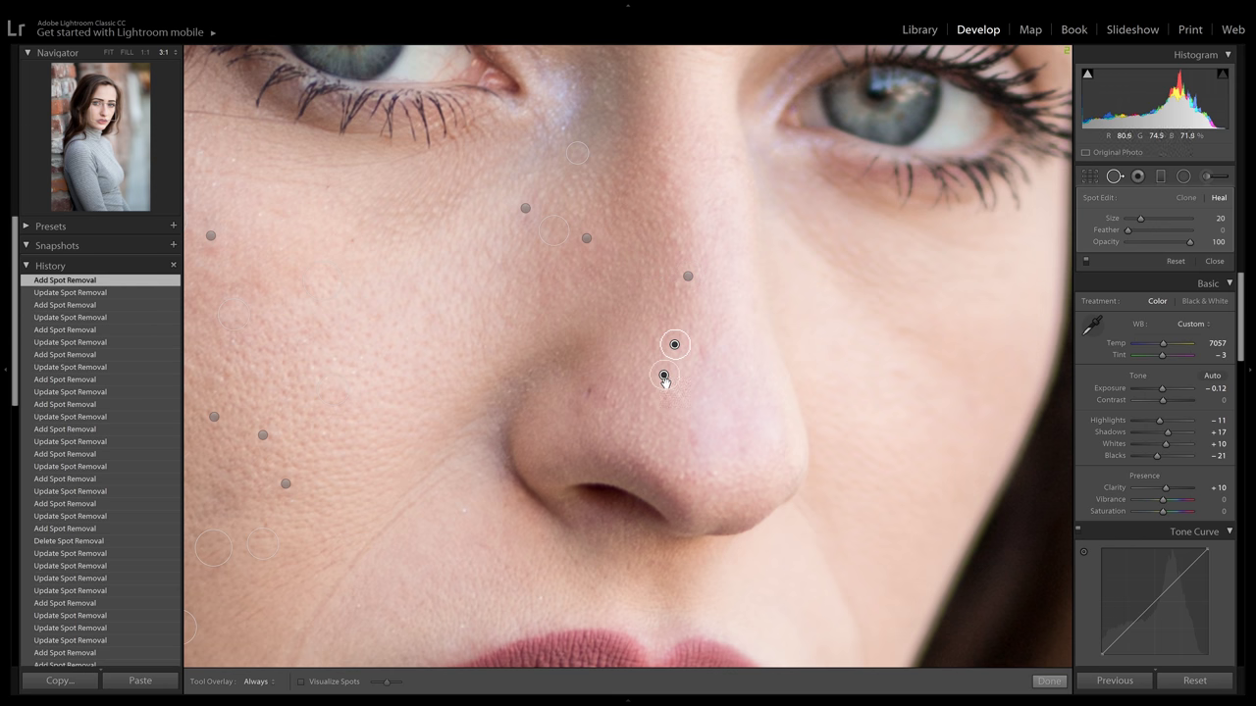
{"action": "left_click_drag", "start_coordinate": [627, 364], "coordinate": [627, 360]}
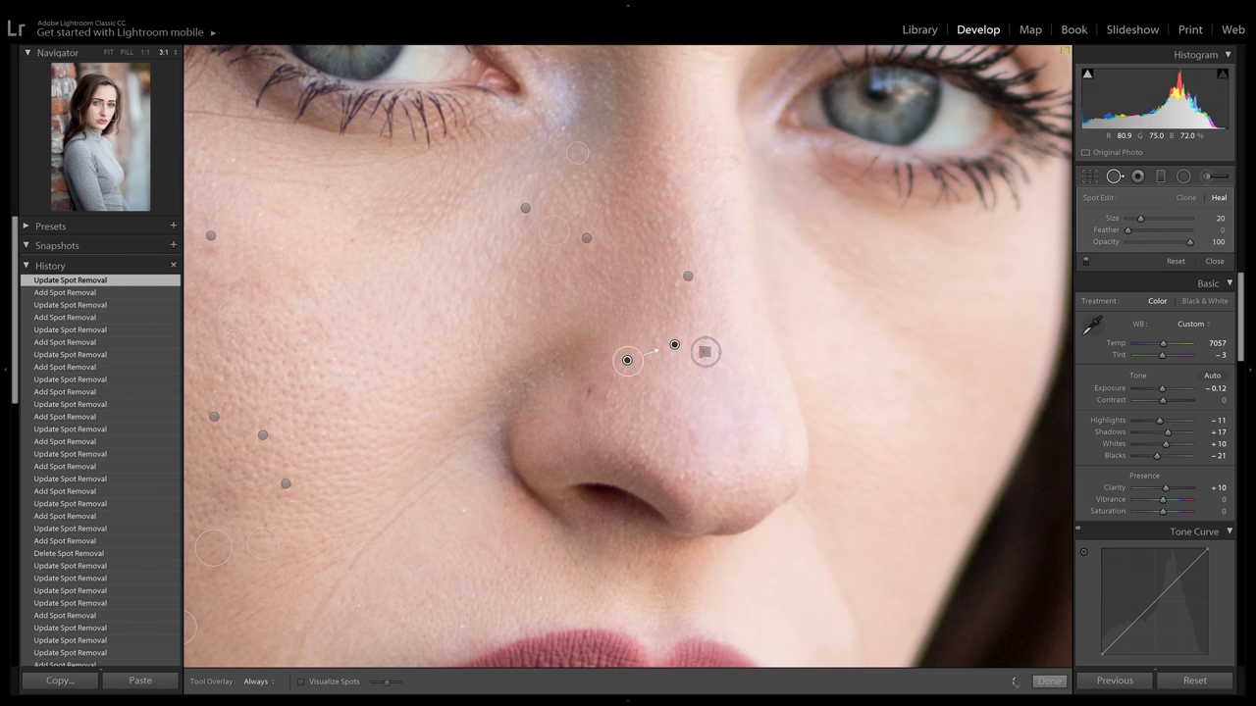
Step: Heal four spots down the front of the nose at sizes 20, 20, 19 and 18, moving the last source just above its spot
{"action": "left_click", "coordinate": [702, 352]}
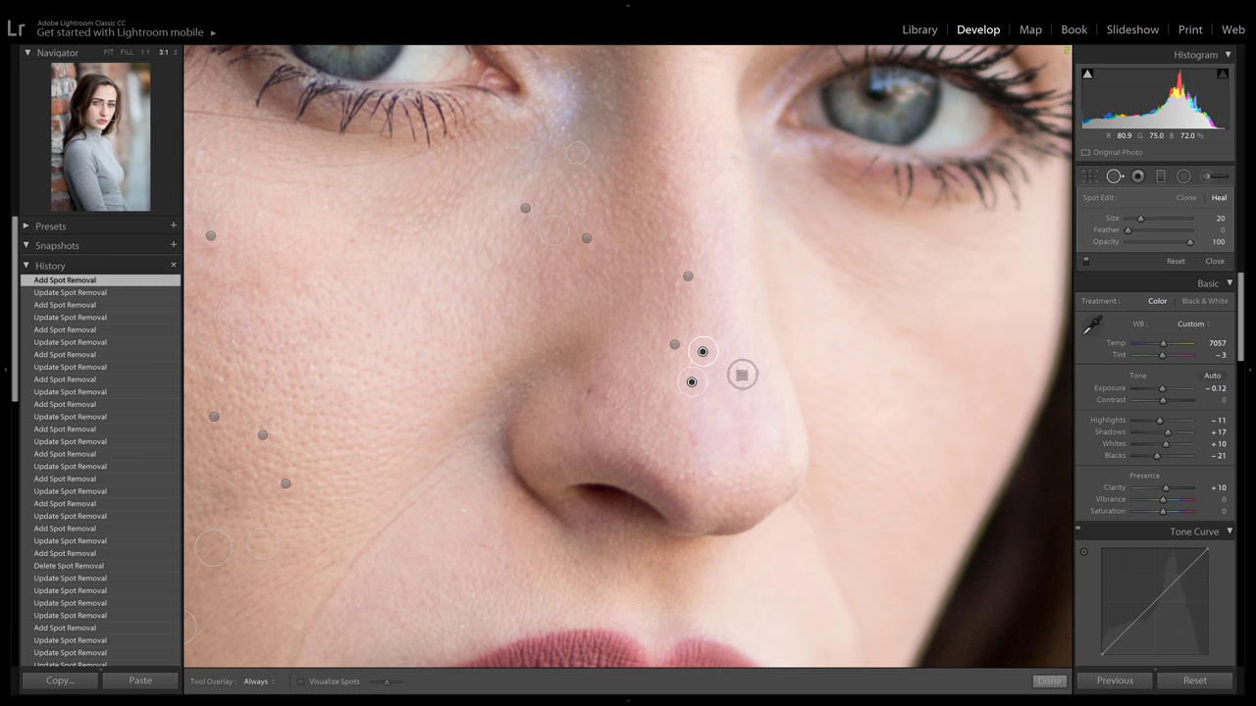
{"action": "left_click", "coordinate": [691, 435]}
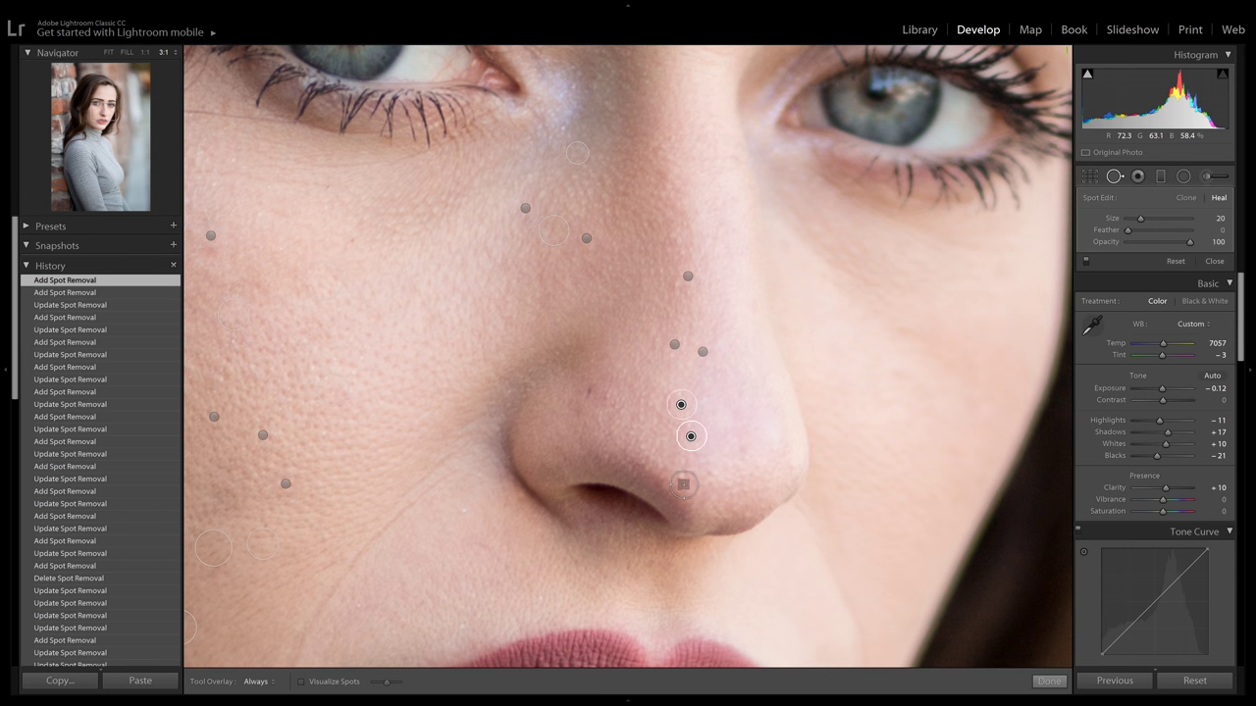
{"action": "left_click", "coordinate": [681, 479]}
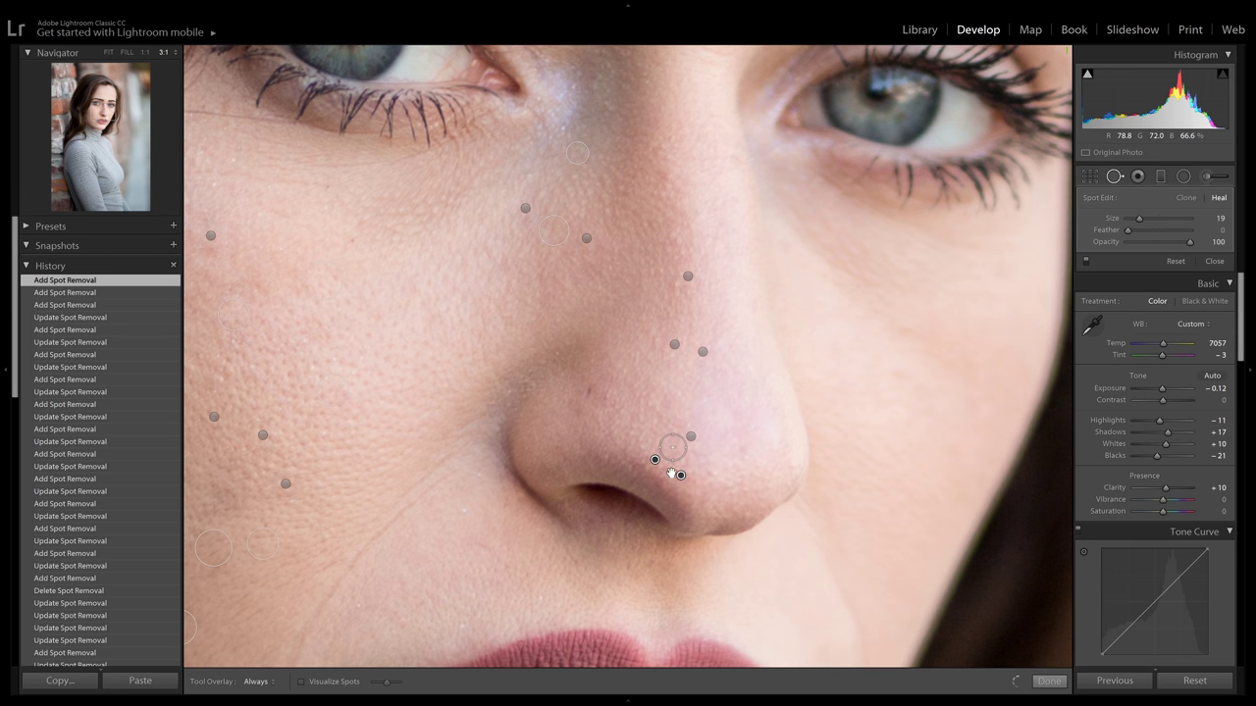
{"action": "left_click", "coordinate": [711, 475]}
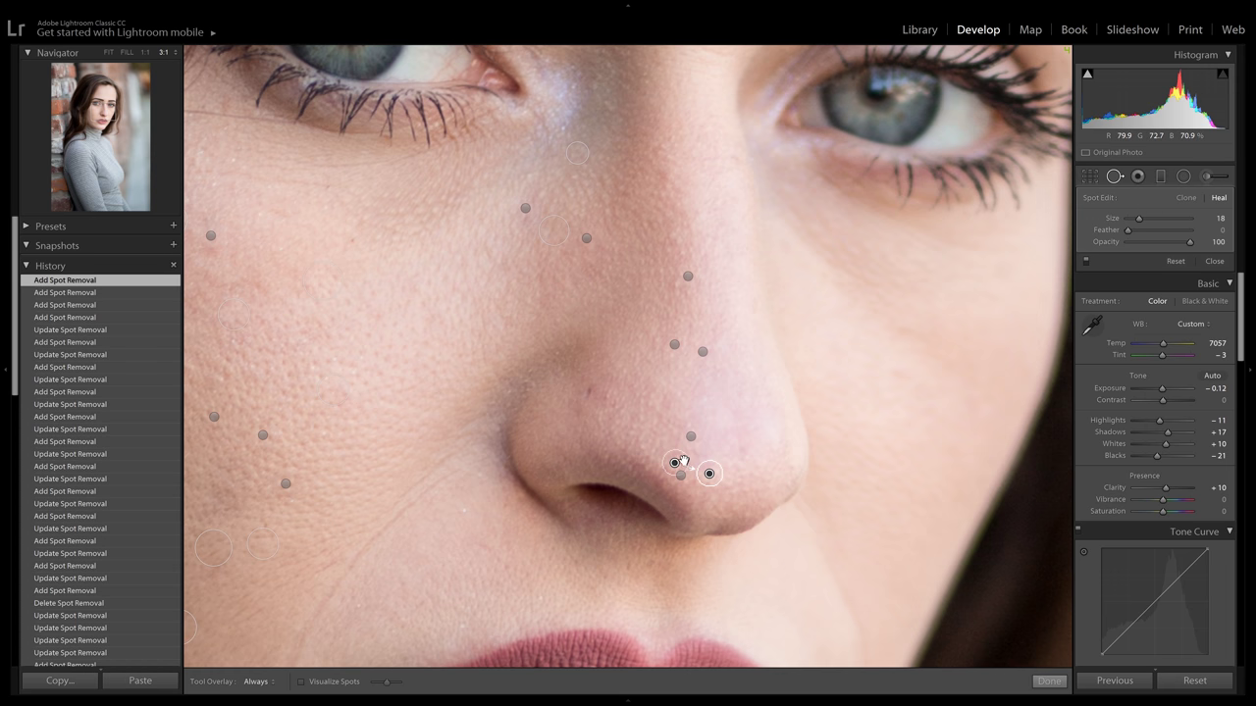
{"action": "left_click_drag", "start_coordinate": [677, 461], "coordinate": [716, 447]}
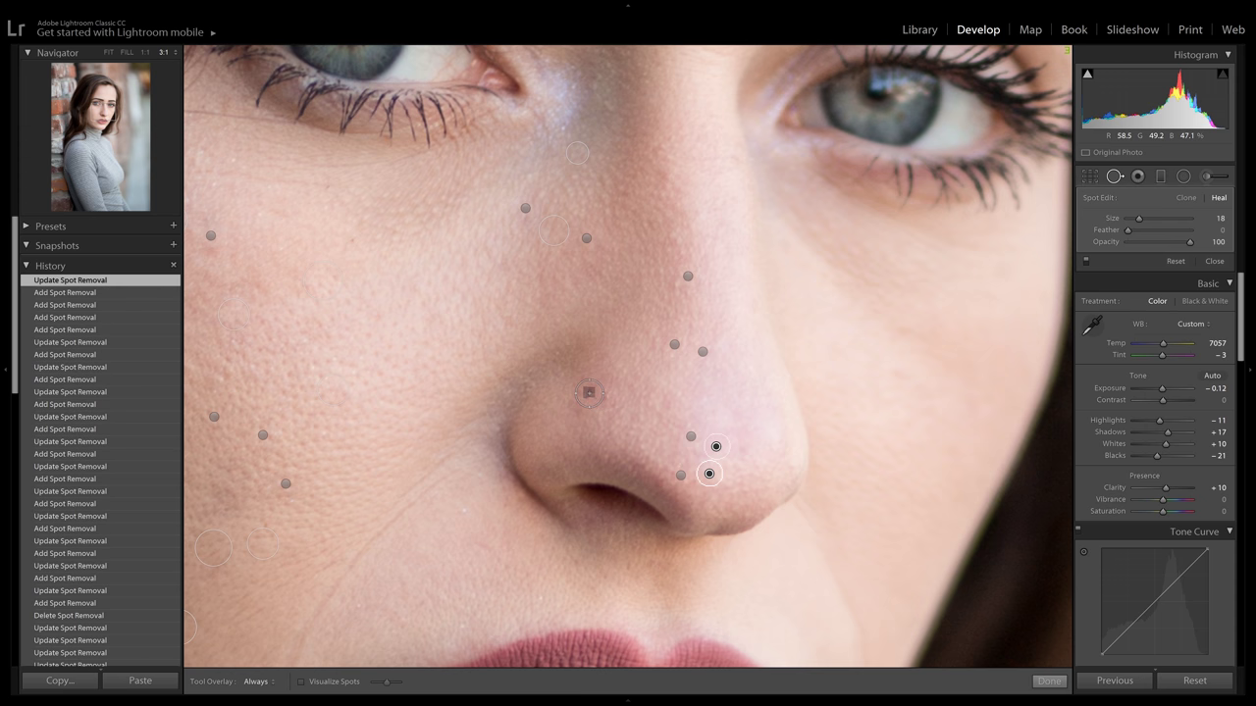
Step: Heal three adjacent blemishes above the nostril at size 19, sourcing two from skin toward the cheek and the third from just above
{"action": "left_click", "coordinate": [589, 392]}
{"action": "key", "text": "slash"}
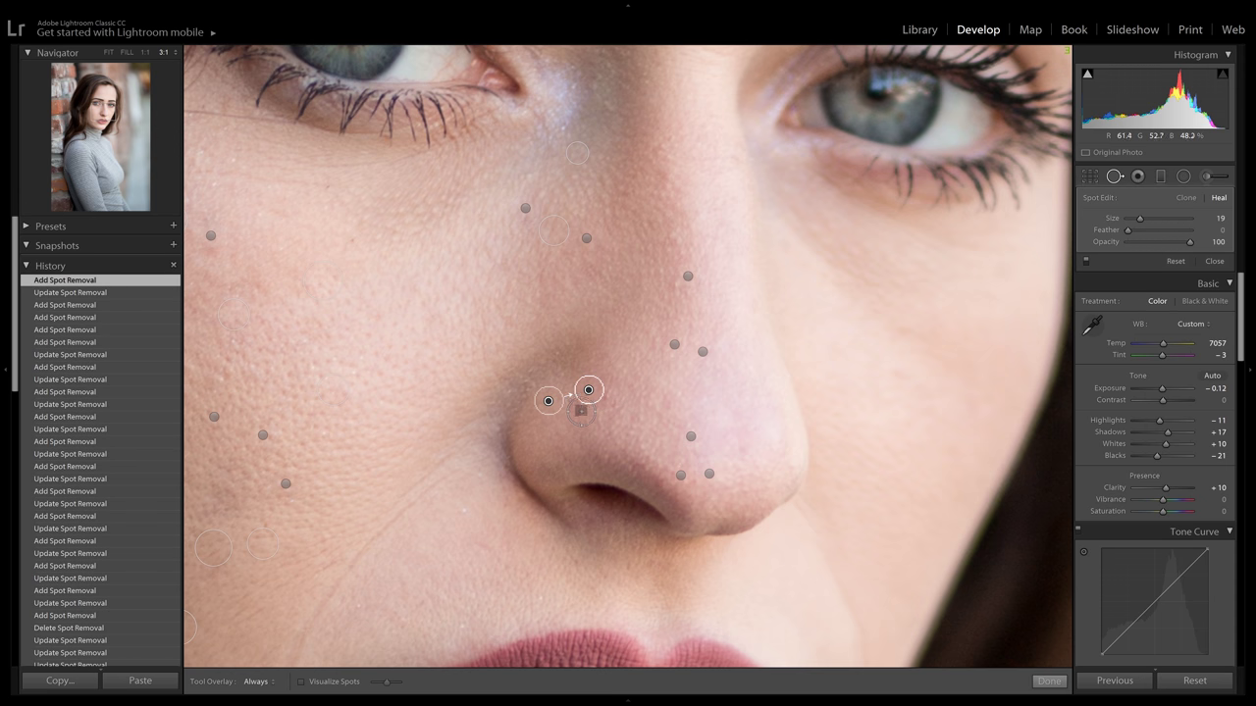
{"action": "left_click_drag", "start_coordinate": [552, 406], "coordinate": [552, 406]}
{"action": "left_click", "coordinate": [578, 412]}
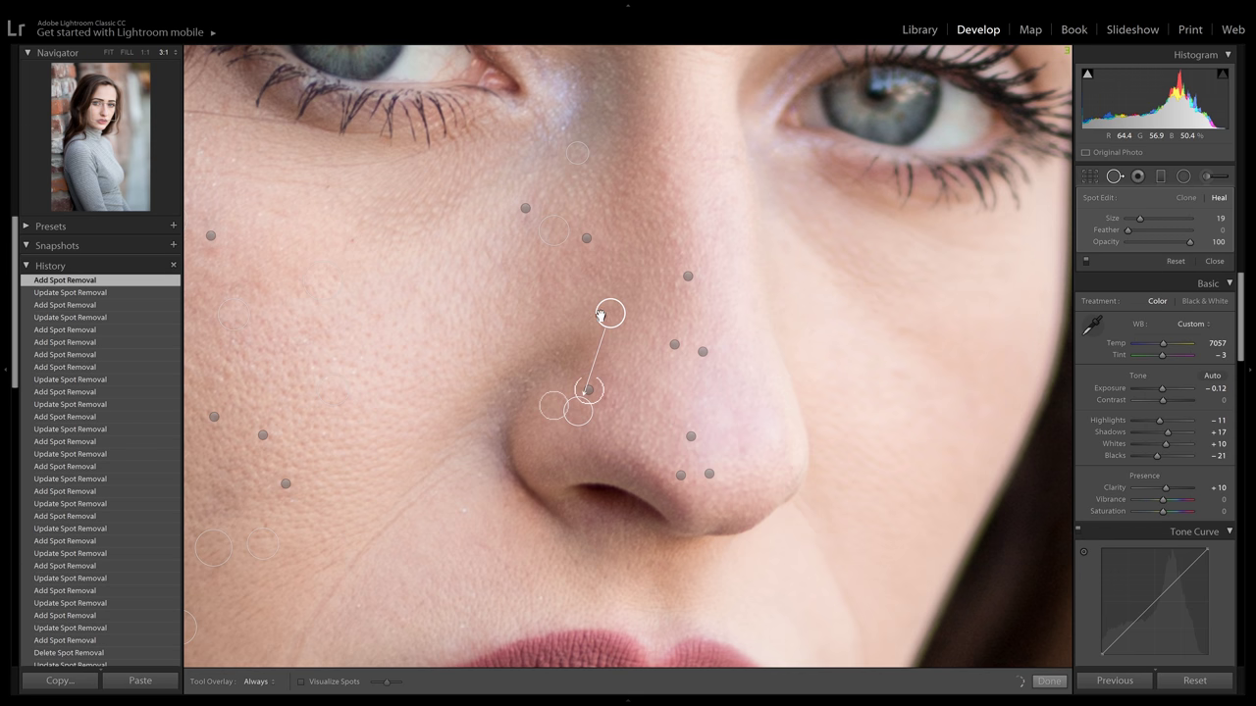
{"action": "mouse_move", "coordinate": [603, 320]}
{"action": "left_mouse_down"}
{"action": "mouse_move", "coordinate": [530, 444]}
{"action": "mouse_move", "coordinate": [539, 427]}
{"action": "left_mouse_up"}
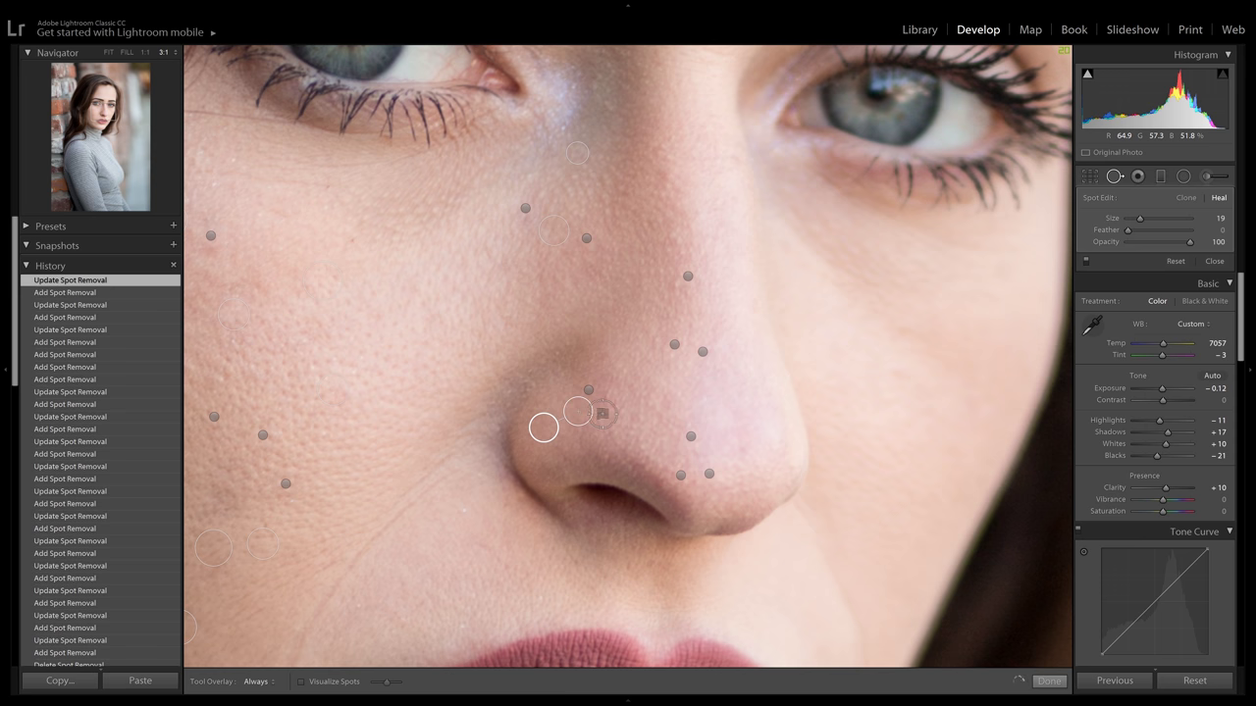
{"action": "left_click", "coordinate": [608, 397]}
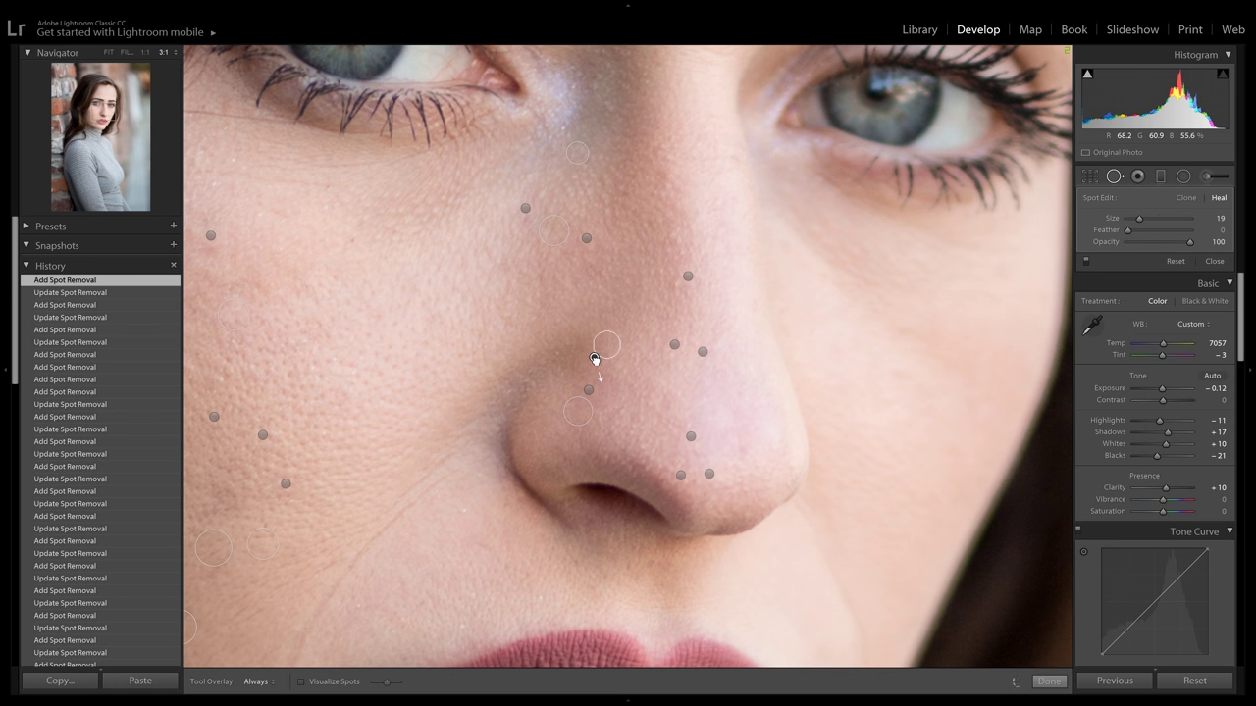
{"action": "left_click_drag", "start_coordinate": [593, 359], "coordinate": [594, 355]}
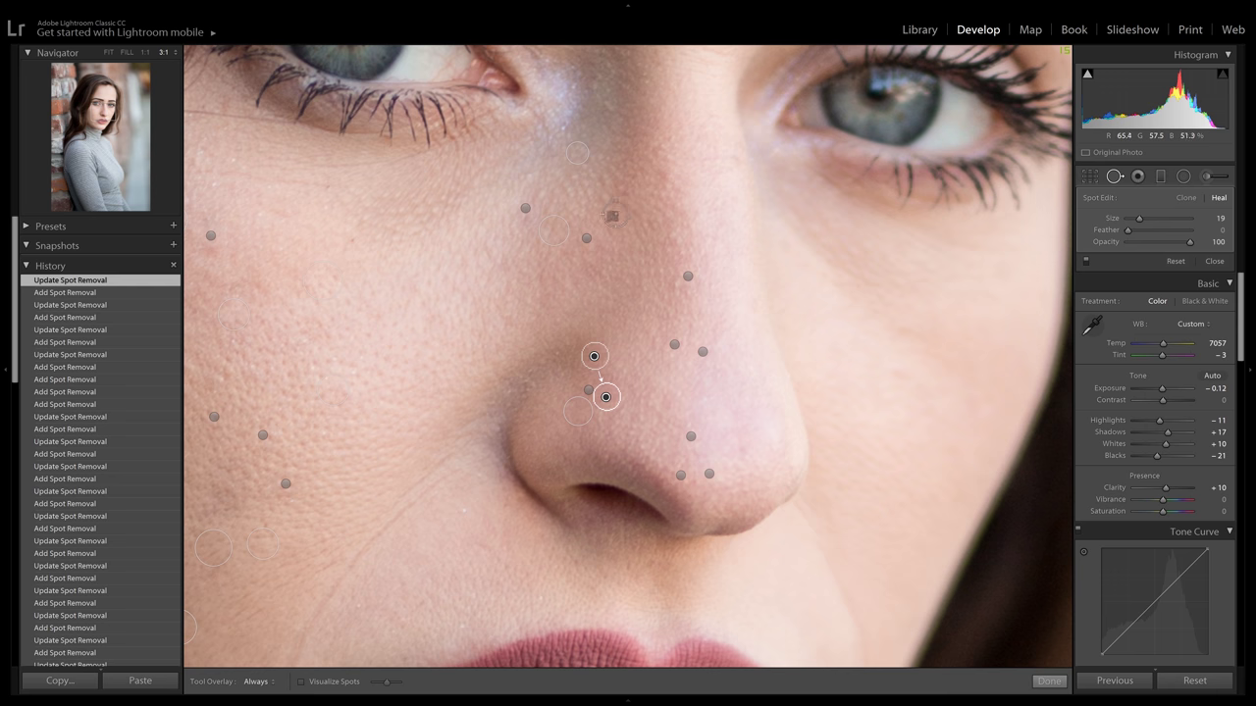
Step: Heal the blemish high on the nose bridge between the eyes at size 19
{"action": "key", "text": "u"}
{"action": "key", "text": "p"}
{"action": "left_click", "coordinate": [658, 148]}
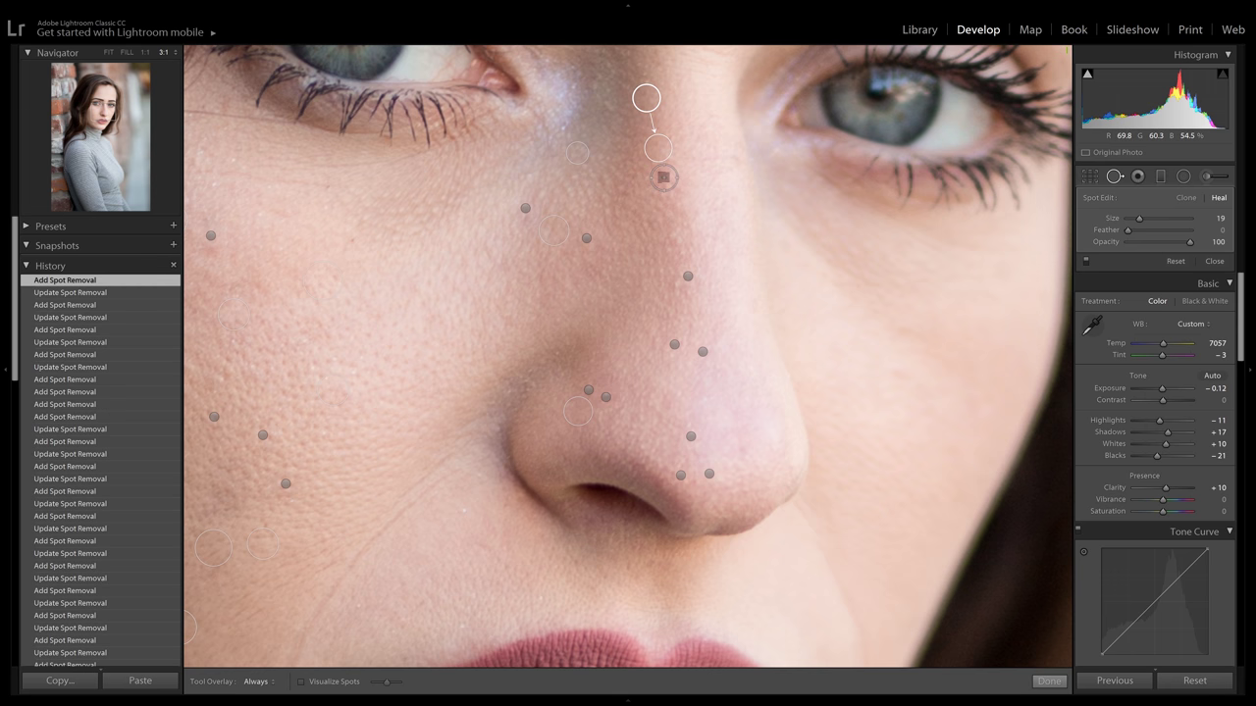
Step: Heal a second blemish on the upper nose bridge and one on the cheek beside the nose at size 19, moving the bridge spot's source above it
{"action": "left_click", "coordinate": [663, 175]}
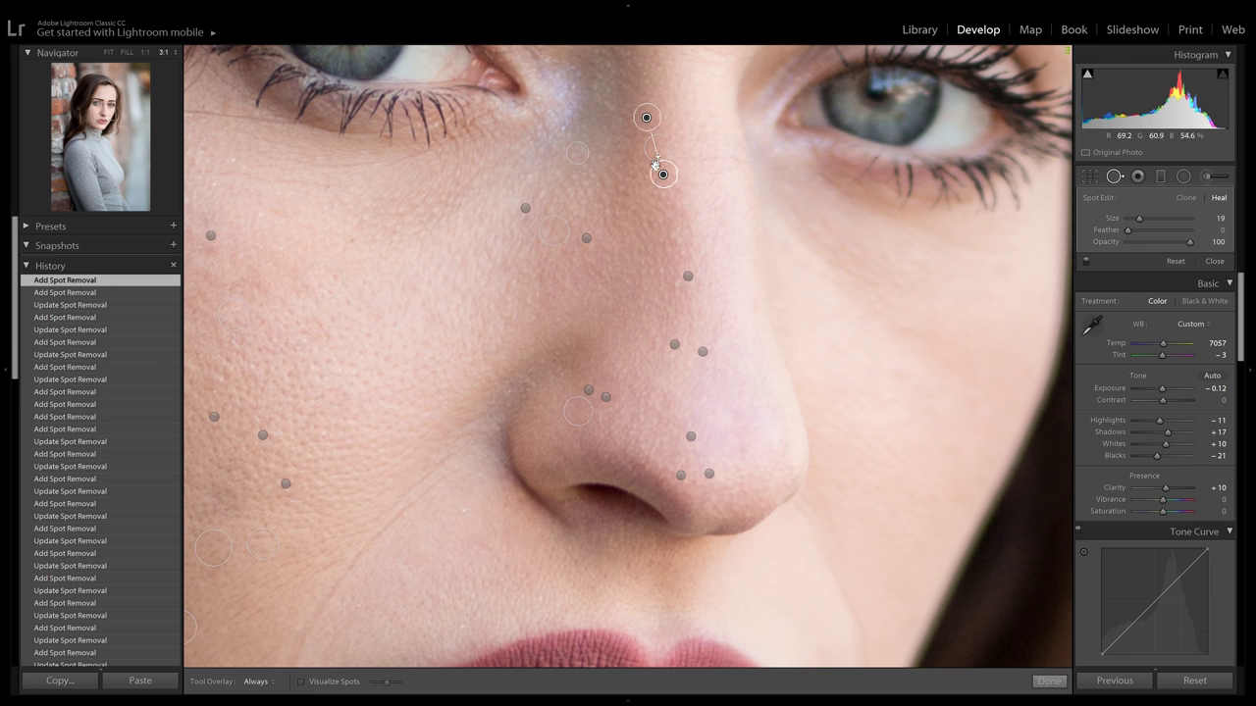
{"action": "mouse_move", "coordinate": [653, 121]}
{"action": "left_mouse_down"}
{"action": "mouse_move", "coordinate": [687, 123]}
{"action": "mouse_move", "coordinate": [675, 122]}
{"action": "left_mouse_up"}
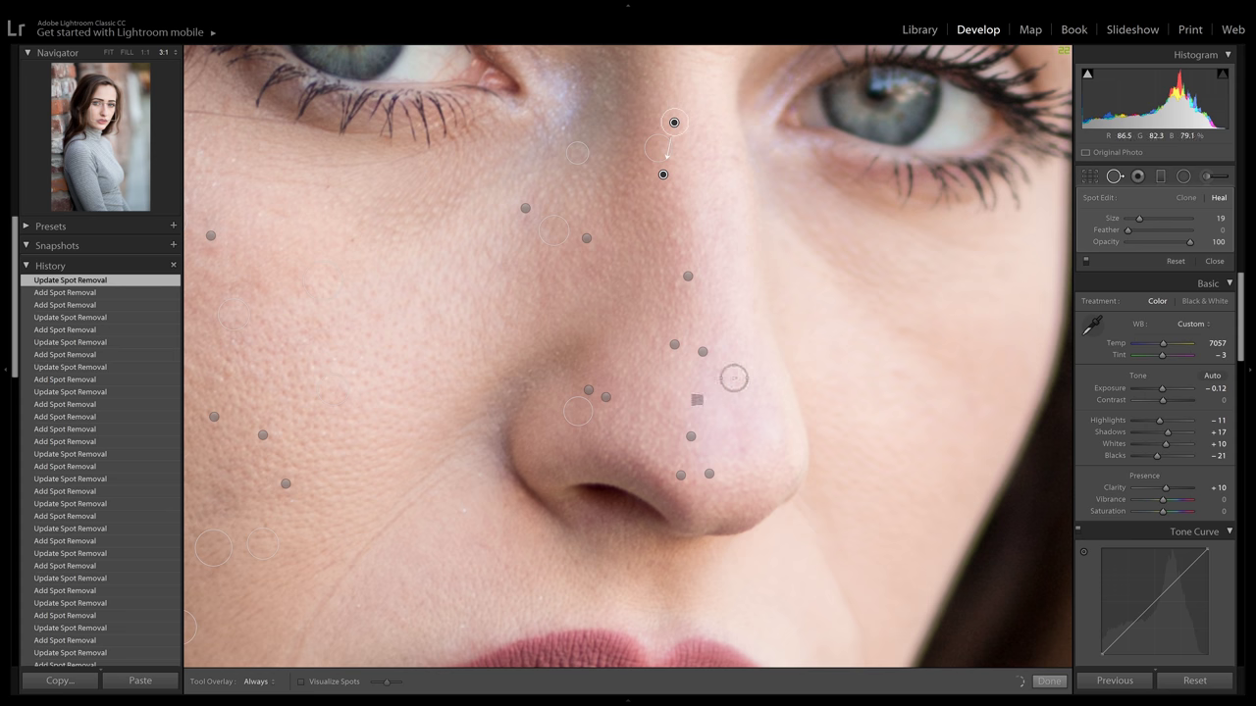
{"action": "left_click", "coordinate": [512, 289]}
Step: Heal three spots along the outer cheek near the hair at sizes 22, 25 and 20, repositioning each source on adjacent skin
{"action": "left_click_drag", "start_coordinate": [595, 387], "coordinate": [855, 215]}
{"action": "mouse_move", "coordinate": [683, 257]}
{"action": "left_mouse_down"}
{"action": "mouse_move", "coordinate": [790, 224]}
{"action": "mouse_move", "coordinate": [800, 195]}
{"action": "left_mouse_up"}
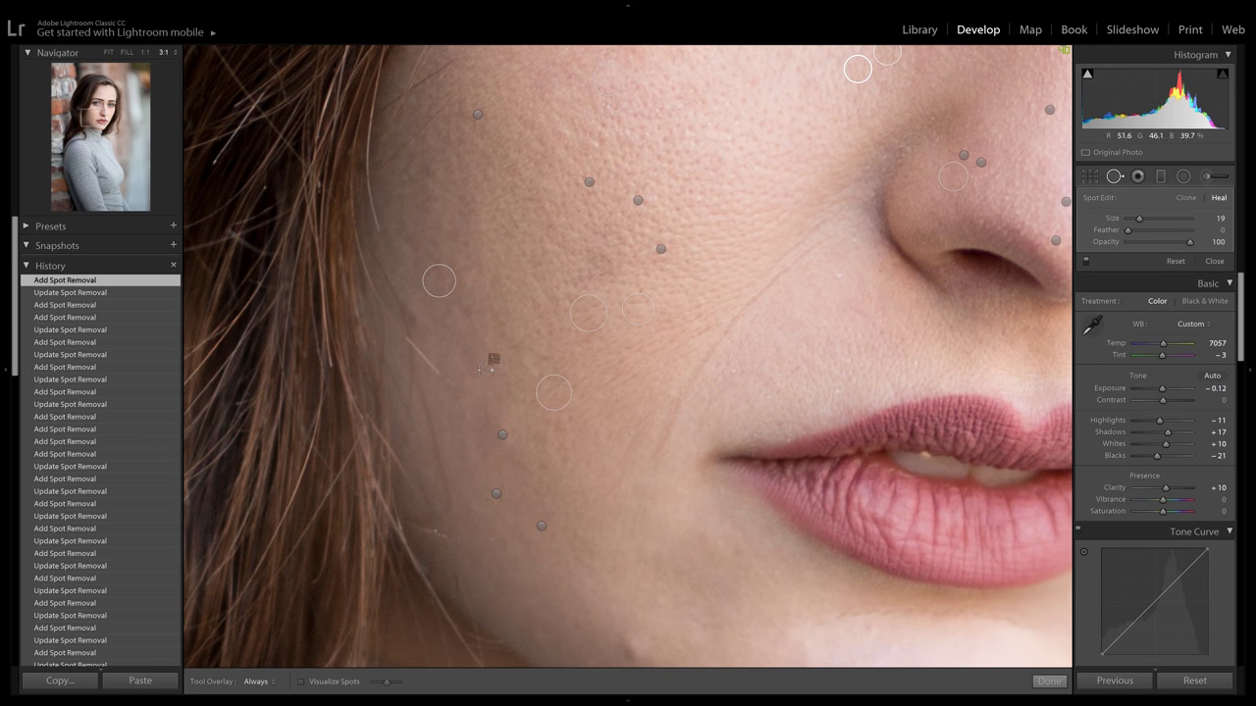
{"action": "left_click", "coordinate": [466, 313]}
{"action": "left_click_drag", "start_coordinate": [499, 297], "coordinate": [513, 302]}
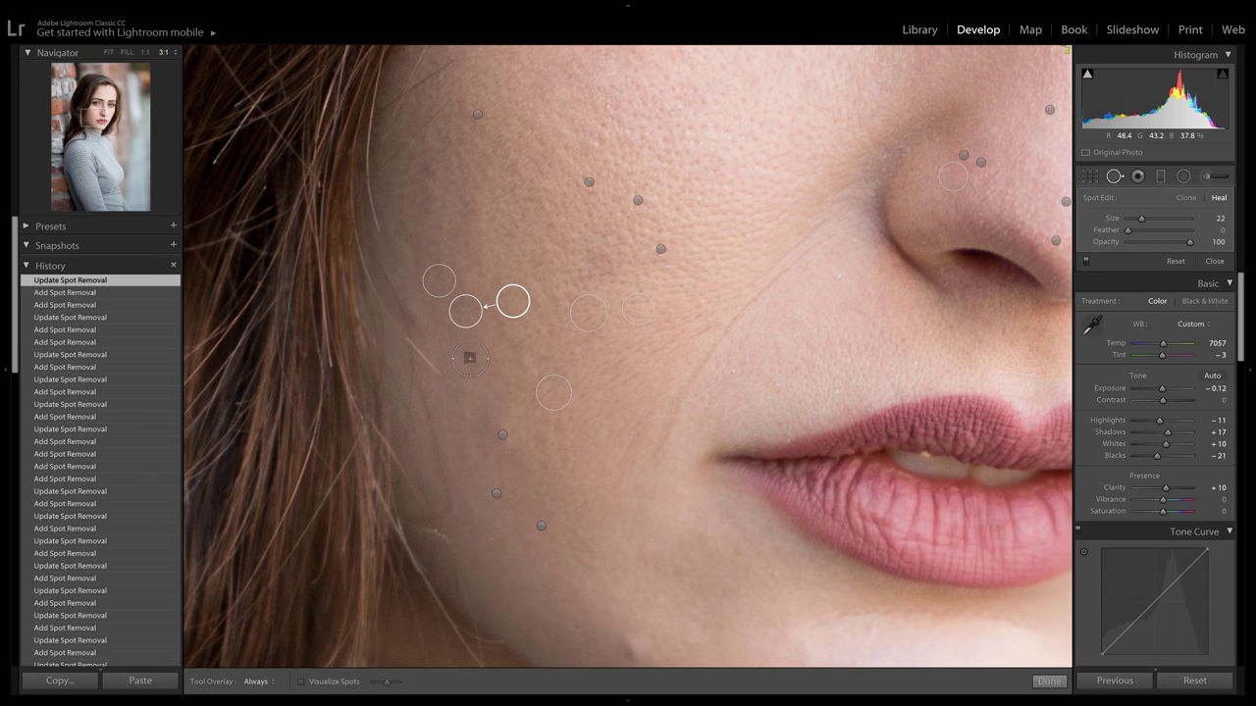
{"action": "left_click", "coordinate": [470, 359]}
{"action": "left_click_drag", "start_coordinate": [460, 410], "coordinate": [446, 397]}
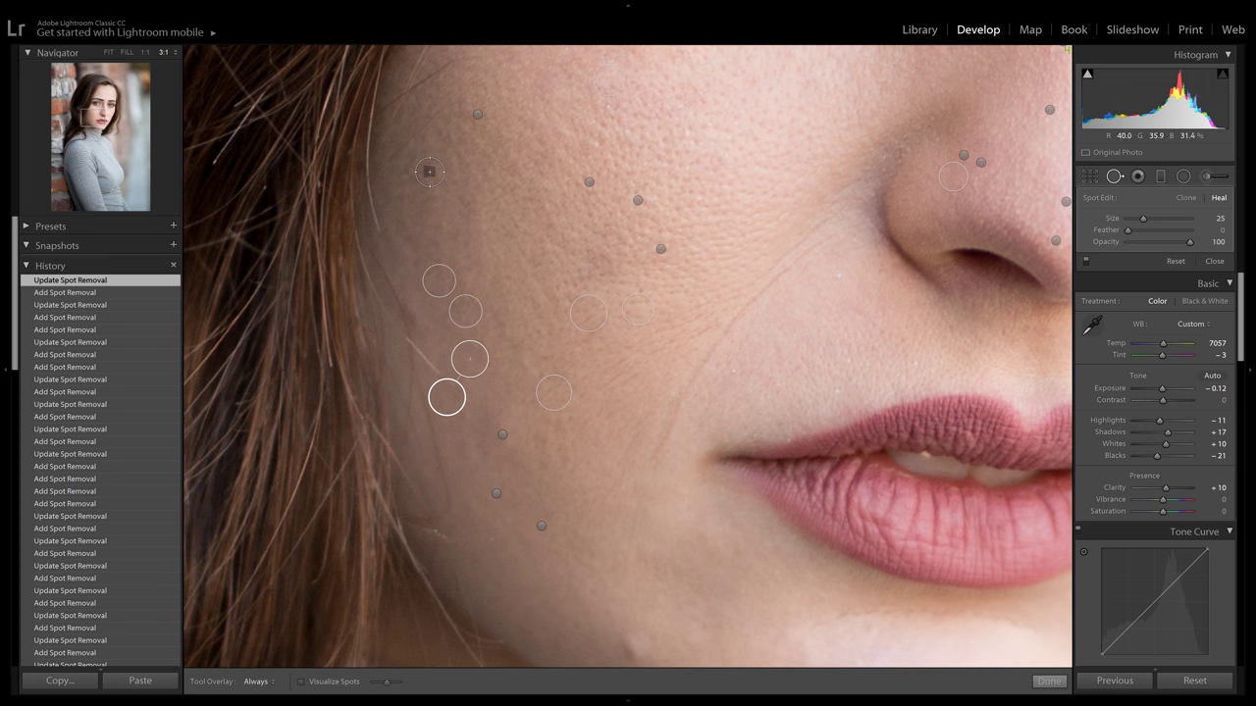
{"action": "left_click", "coordinate": [429, 172]}
{"action": "left_click_drag", "start_coordinate": [408, 231], "coordinate": [409, 234]}
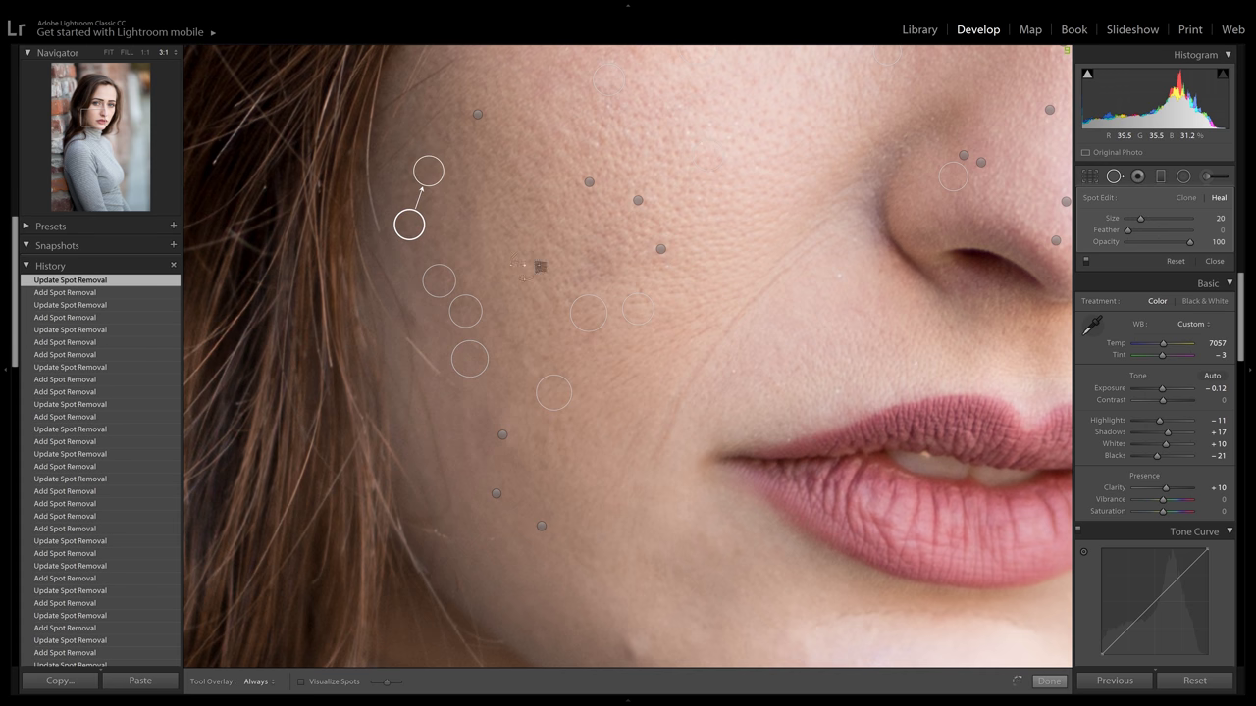
Step: Heal one spot on the lower cheek and one at mid-cheek at size 30, moving both sources toward the hair side
{"action": "left_click_drag", "start_coordinate": [763, 166], "coordinate": [564, 342]}
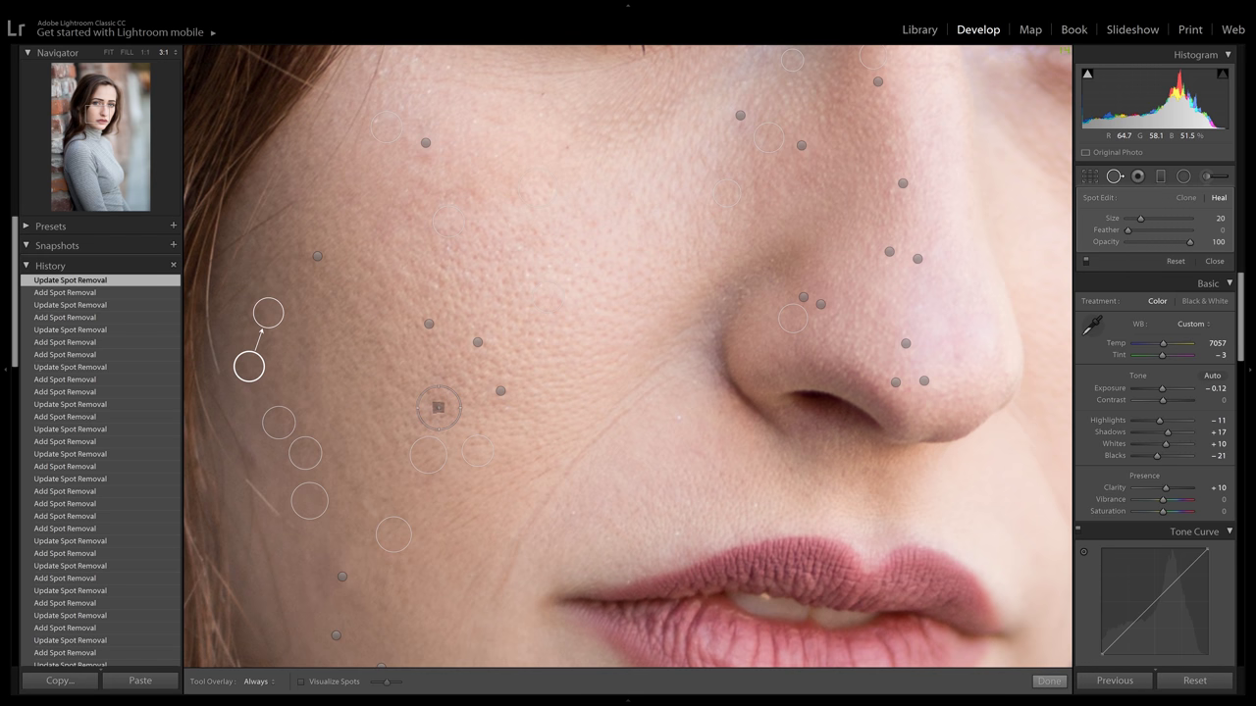
{"action": "left_click", "coordinate": [438, 407]}
{"action": "left_click_drag", "start_coordinate": [364, 478], "coordinate": [376, 408]}
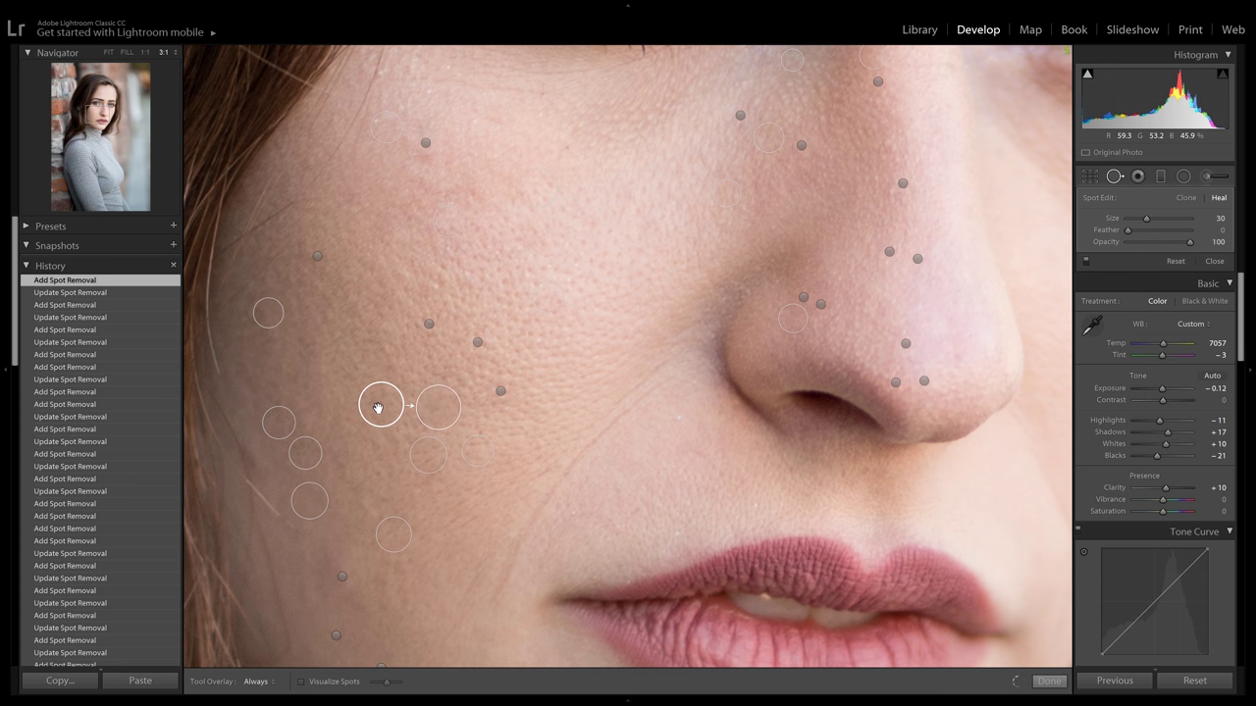
{"action": "left_click_drag", "start_coordinate": [812, 387], "coordinate": [674, 546]}
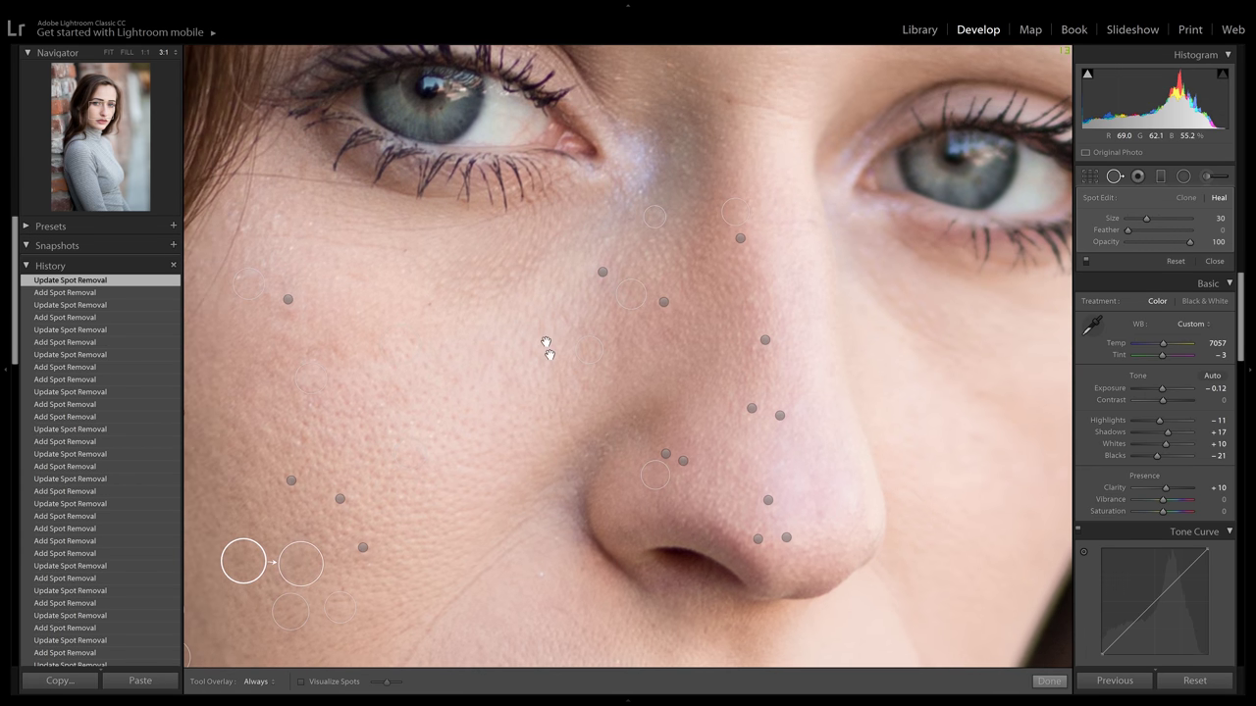
{"action": "left_click_drag", "start_coordinate": [546, 343], "coordinate": [728, 389]}
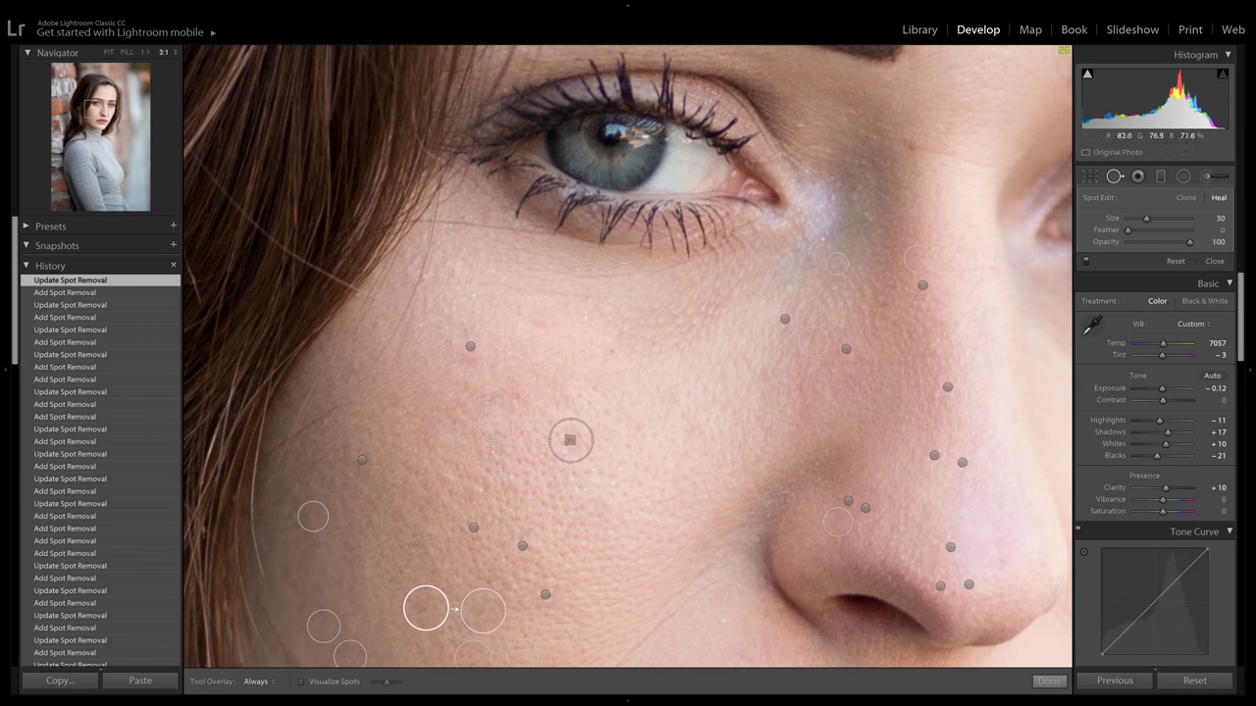
{"action": "left_click", "coordinate": [575, 443]}
{"action": "left_click_drag", "start_coordinate": [583, 497], "coordinate": [525, 464]}
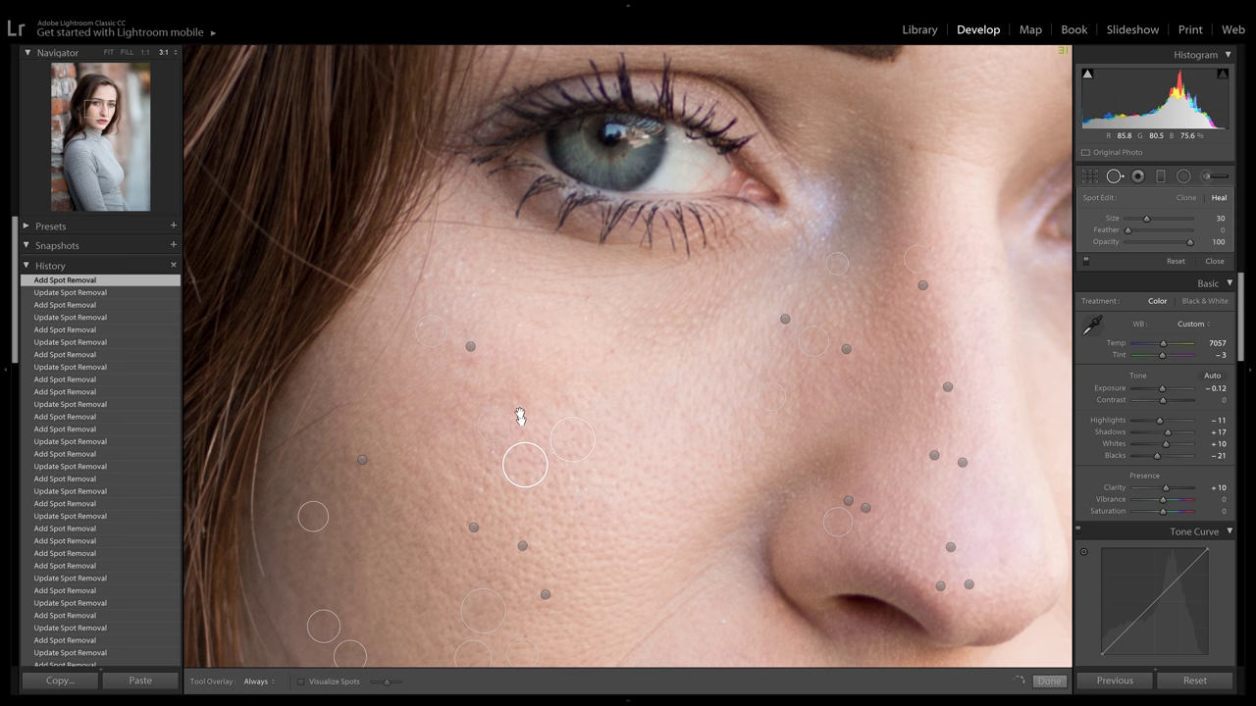
Step: Heal three neighbouring spots on the reddish upper cheek below the eye at sizes 30, 30 and 24, repositioning their sources on nearby clear skin
{"action": "left_click", "coordinate": [508, 400]}
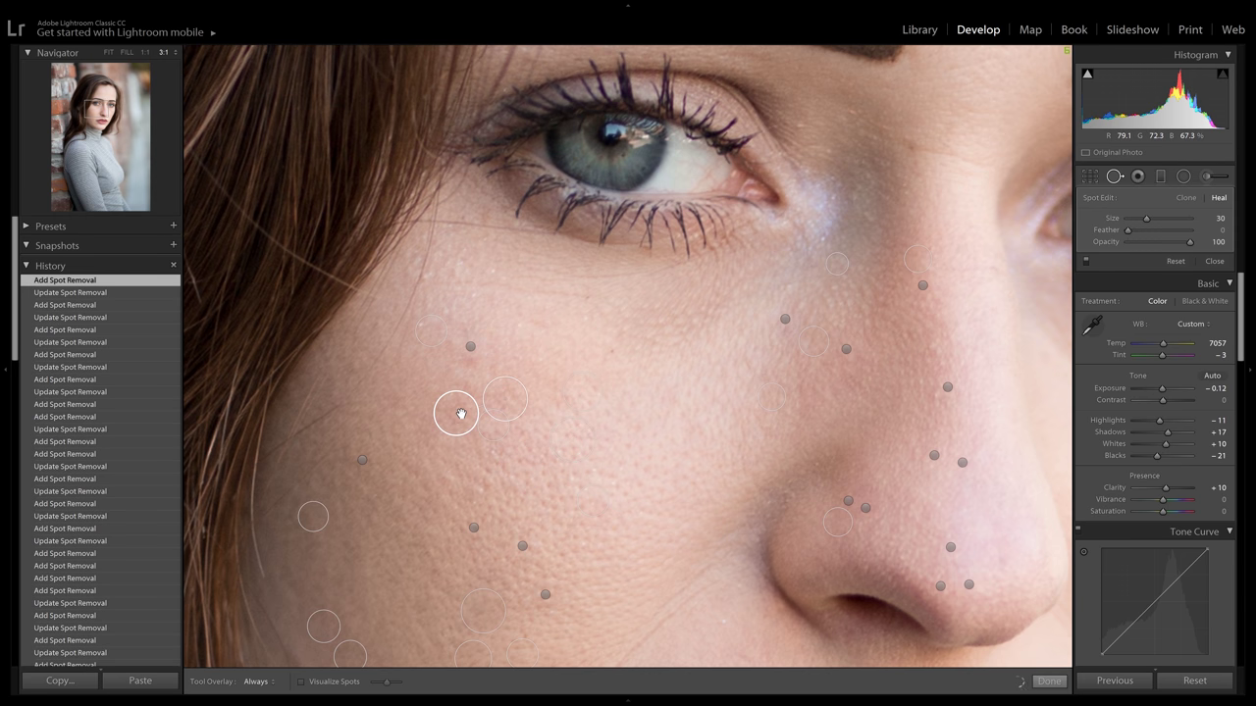
{"action": "left_click_drag", "start_coordinate": [460, 413], "coordinate": [477, 393]}
{"action": "left_click_drag", "start_coordinate": [558, 379], "coordinate": [559, 379]}
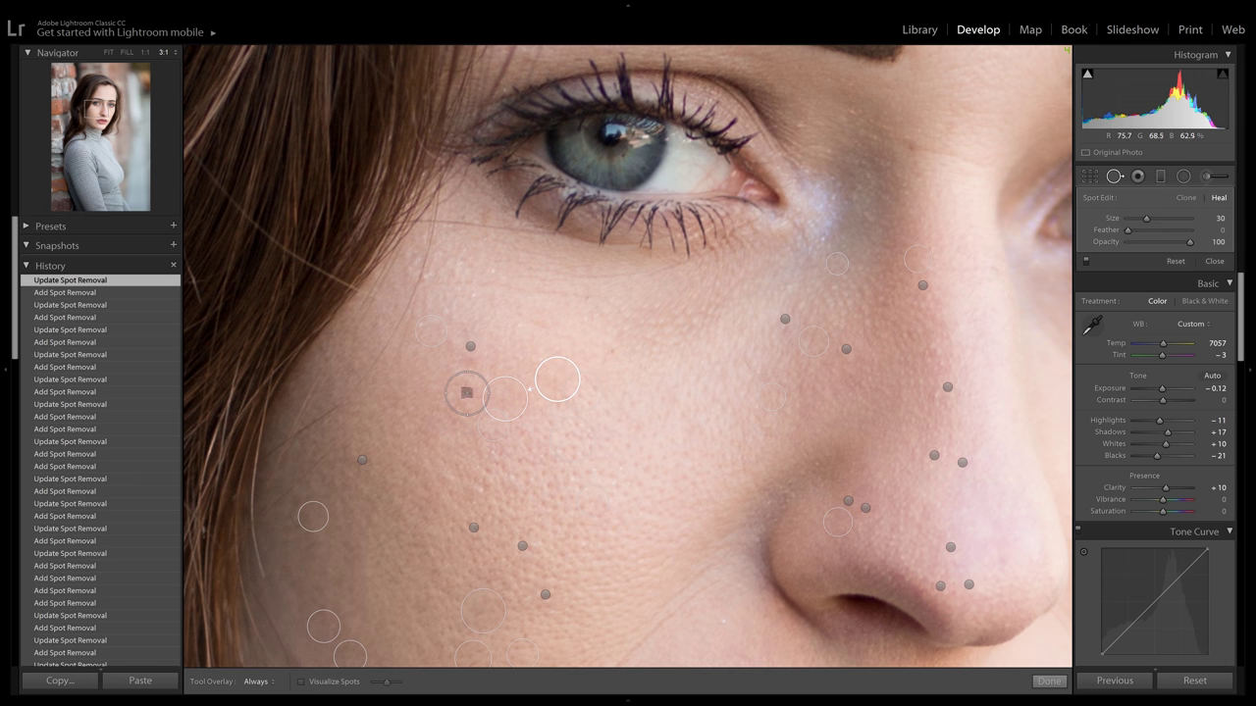
{"action": "left_click", "coordinate": [467, 392]}
{"action": "left_click", "coordinate": [466, 393]}
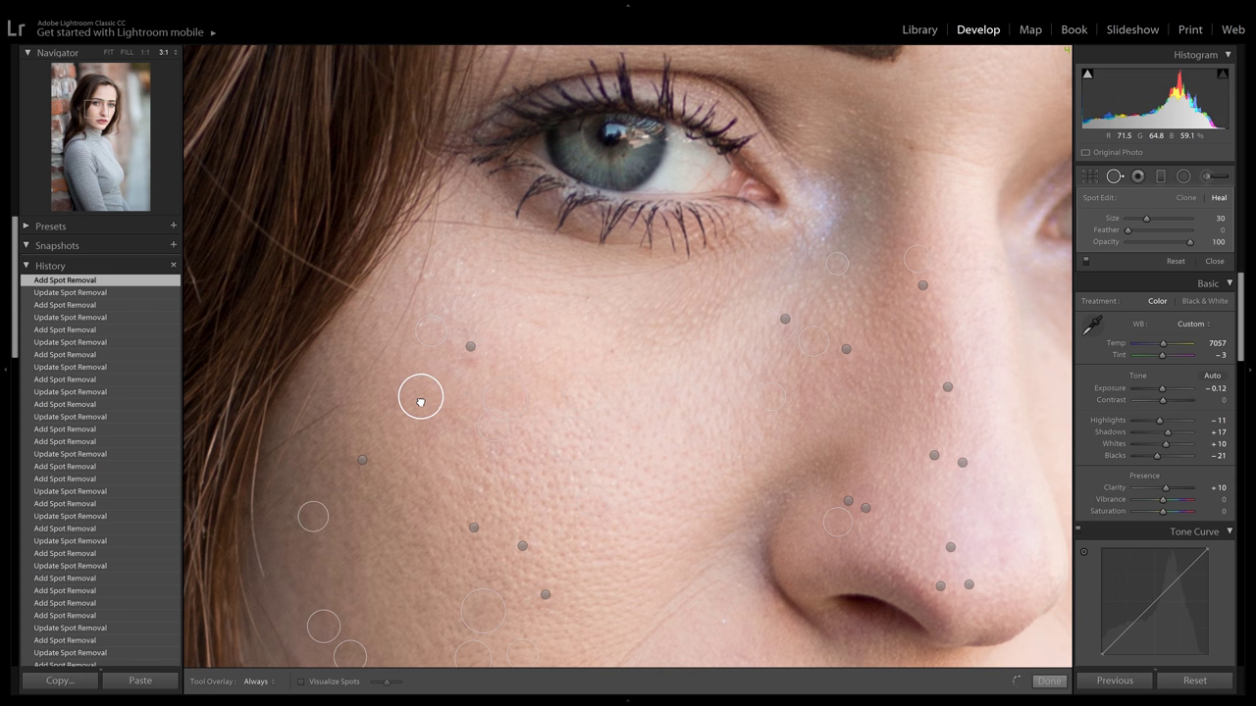
{"action": "left_click", "coordinate": [425, 397]}
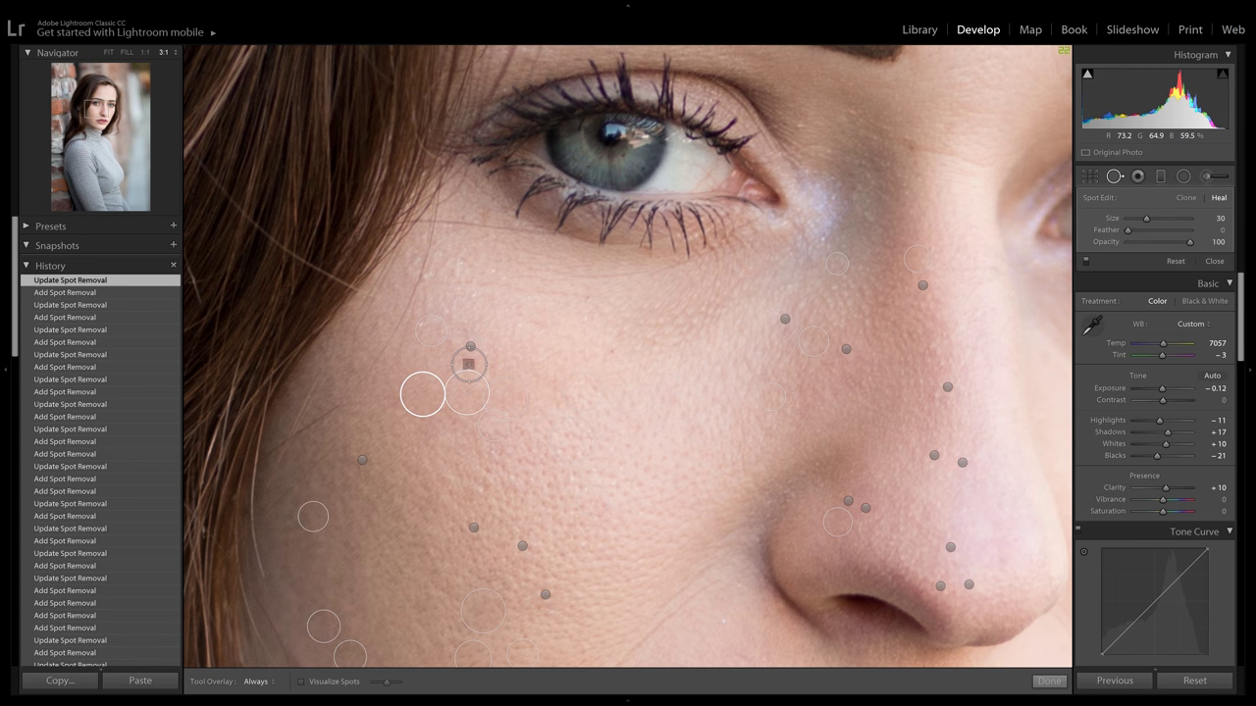
{"action": "left_click", "coordinate": [469, 364]}
{"action": "left_click_drag", "start_coordinate": [415, 365], "coordinate": [408, 362]}
{"action": "key", "text": "ctrl+z"}
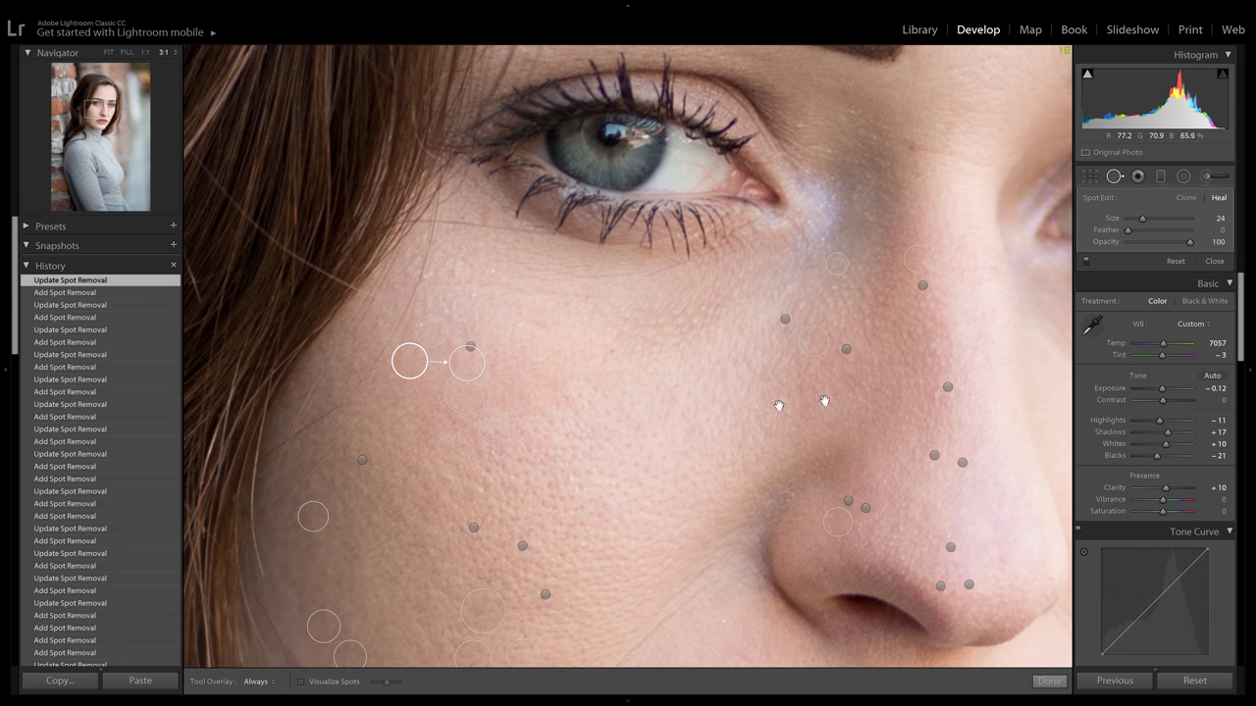
Step: Heal two spots between the eyes at sizes 21 and 20, sourcing one from just above and the other from across the bridge
{"action": "left_click_drag", "start_coordinate": [792, 347], "coordinate": [640, 476]}
{"action": "left_click_drag", "start_coordinate": [784, 263], "coordinate": [662, 353]}
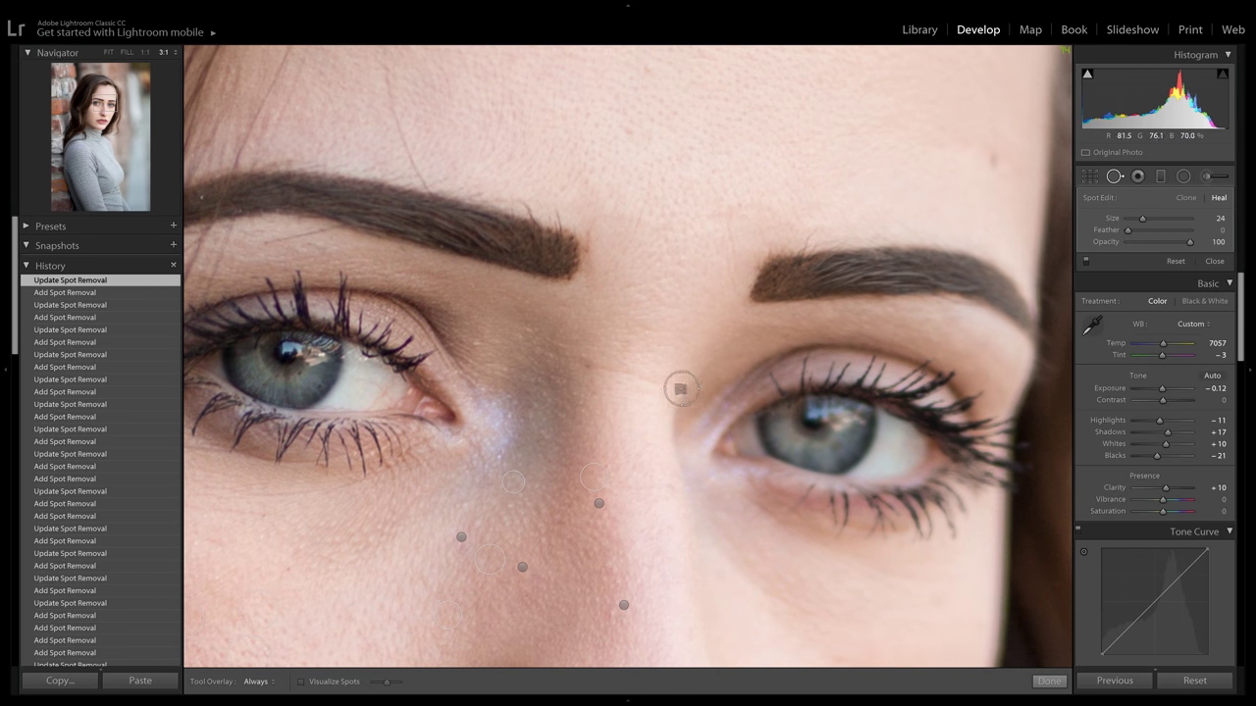
{"action": "left_click", "coordinate": [585, 365]}
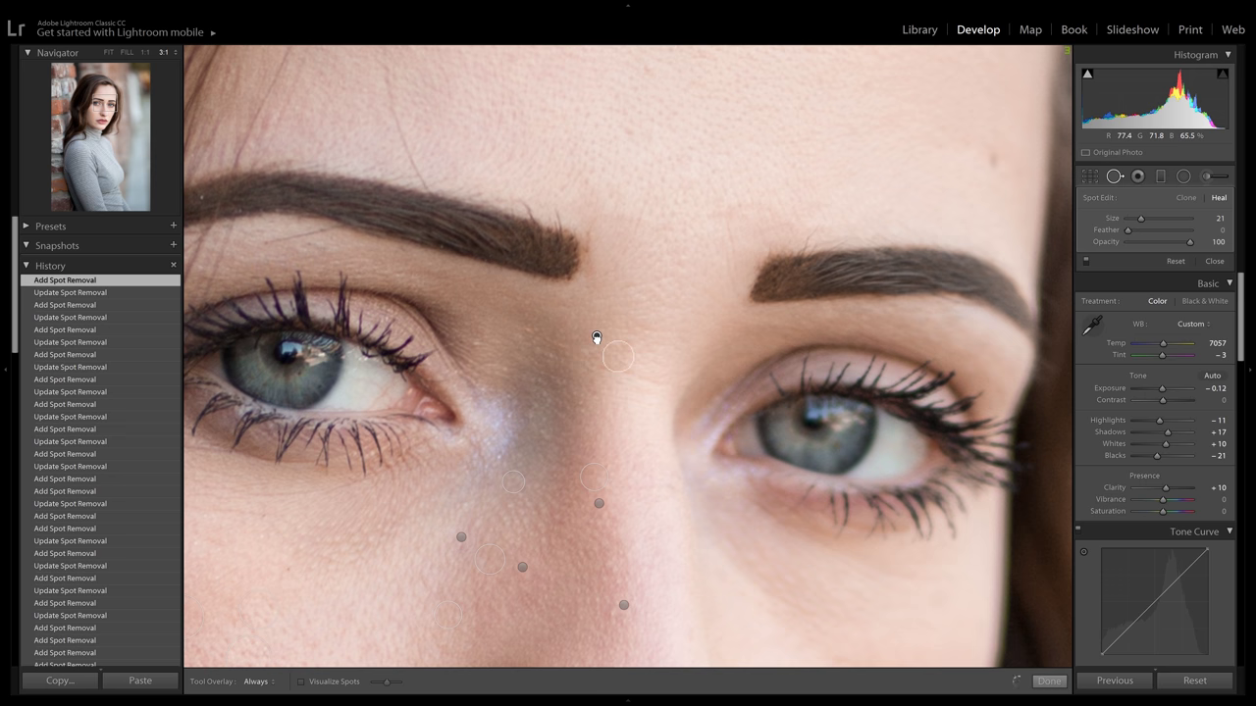
{"action": "left_click_drag", "start_coordinate": [593, 332], "coordinate": [593, 328]}
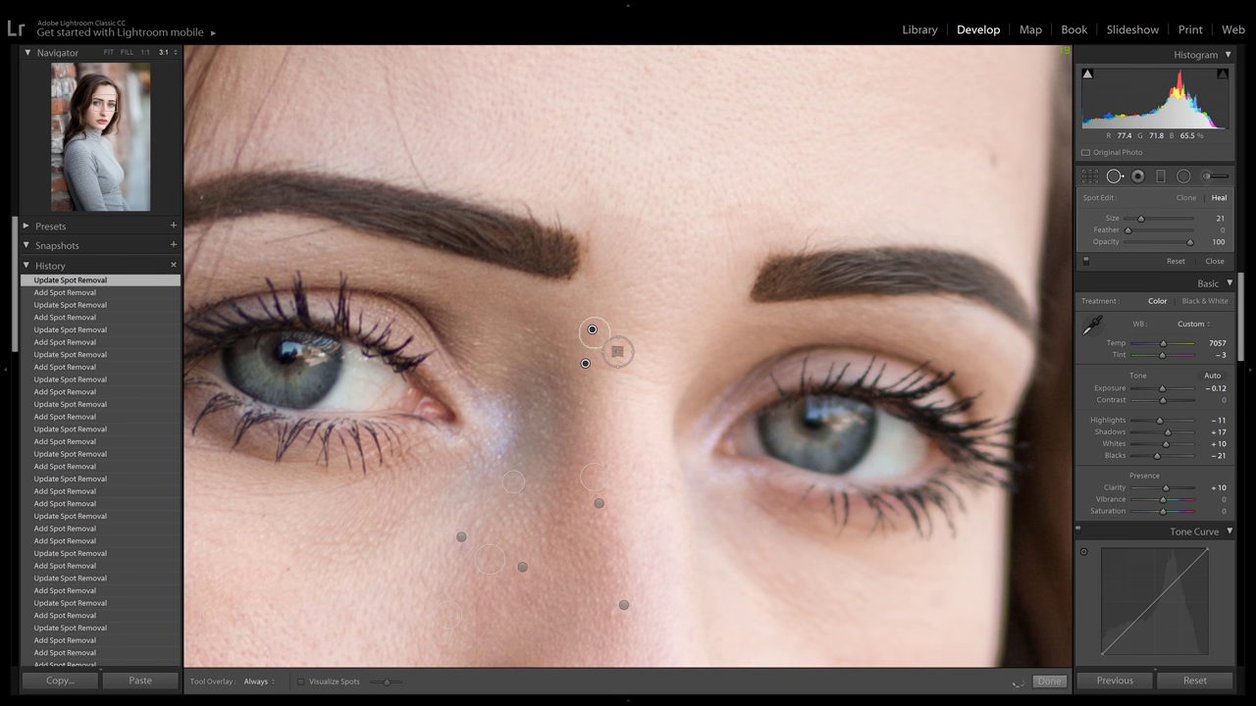
{"action": "left_click", "coordinate": [622, 352]}
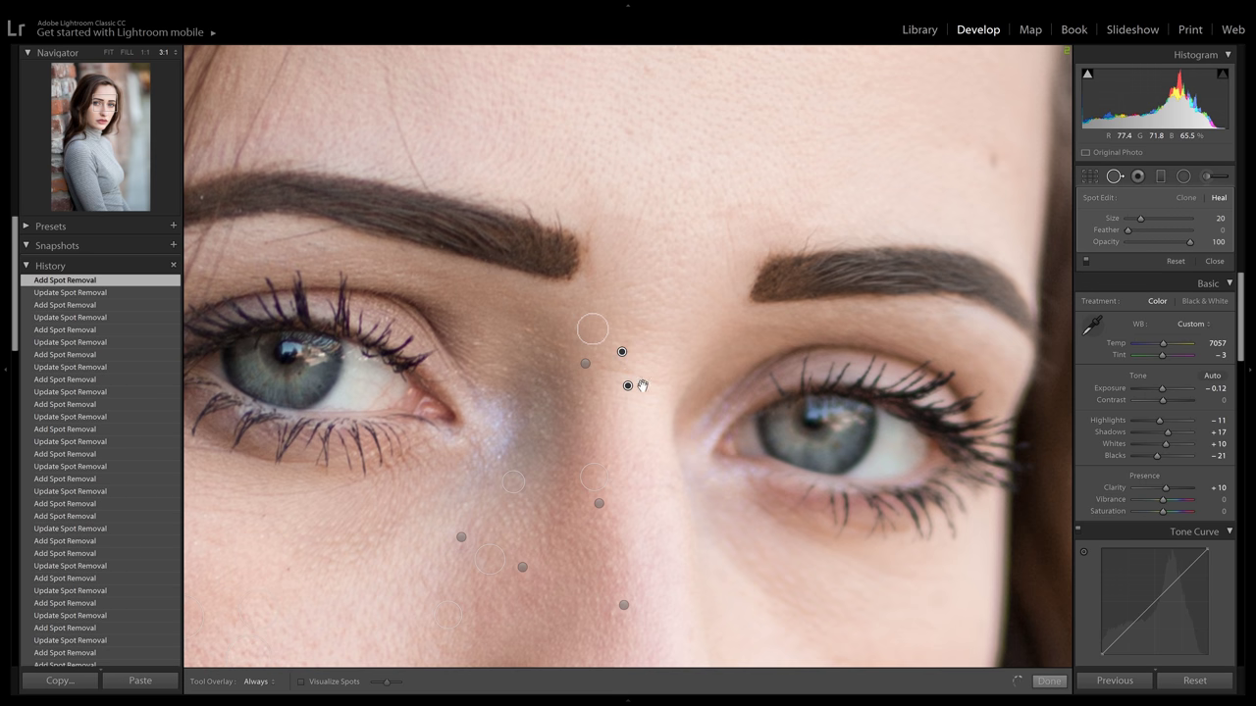
{"action": "left_click_drag", "start_coordinate": [628, 389], "coordinate": [646, 364]}
{"action": "left_click_drag", "start_coordinate": [661, 352], "coordinate": [660, 346]}
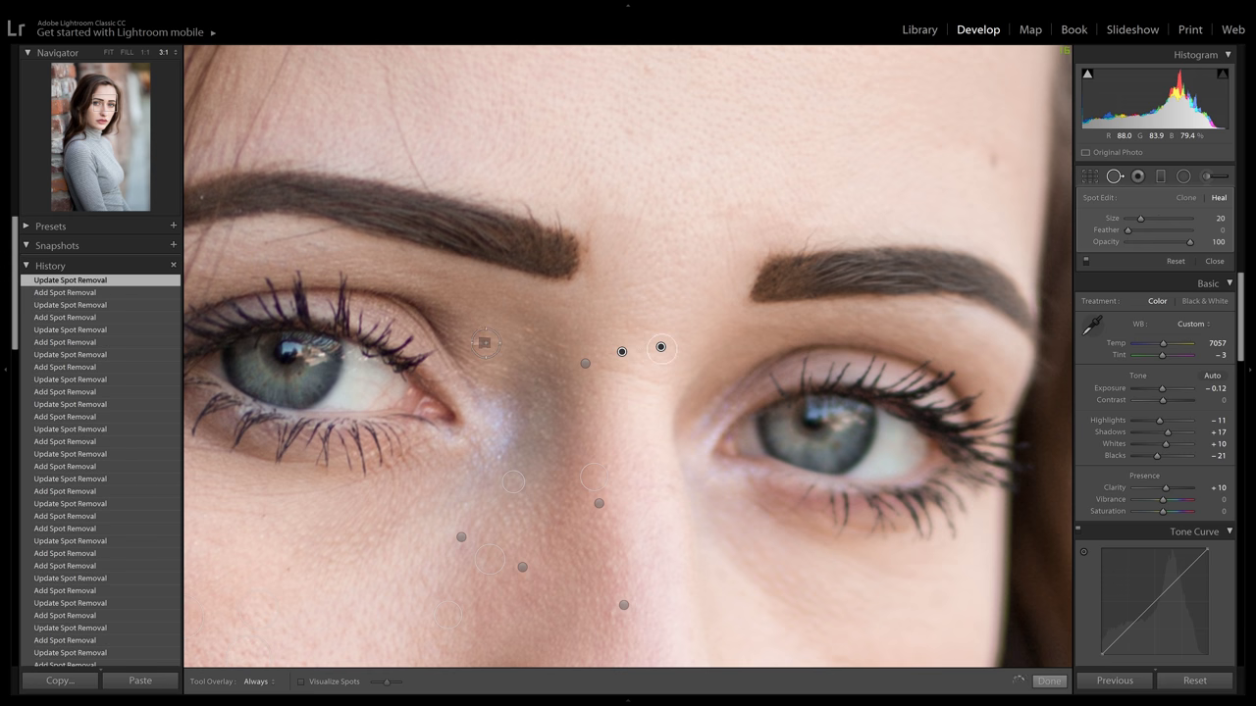
Step: Heal four spots between the inner eye corner and the nose bridge at sizes 18, 17, 15 and 13, adjusting their sources
{"action": "left_click", "coordinate": [475, 343]}
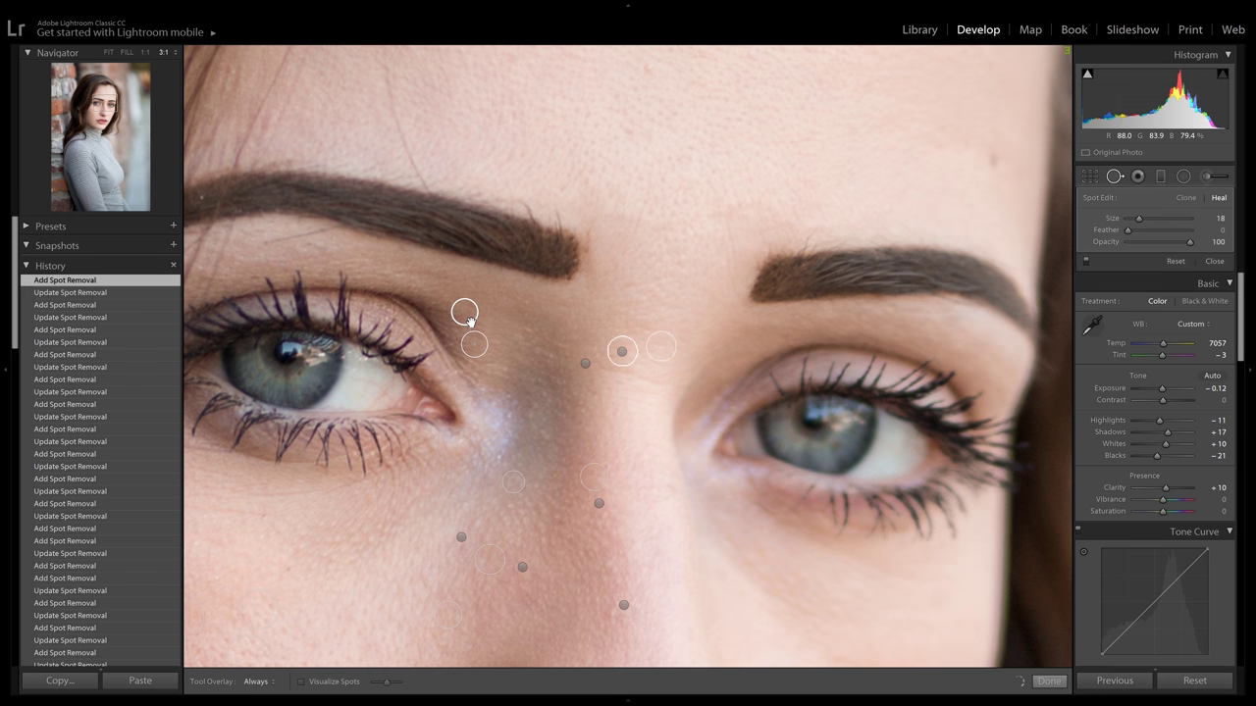
{"action": "left_click_drag", "start_coordinate": [477, 316], "coordinate": [504, 317]}
{"action": "left_click", "coordinate": [529, 336]}
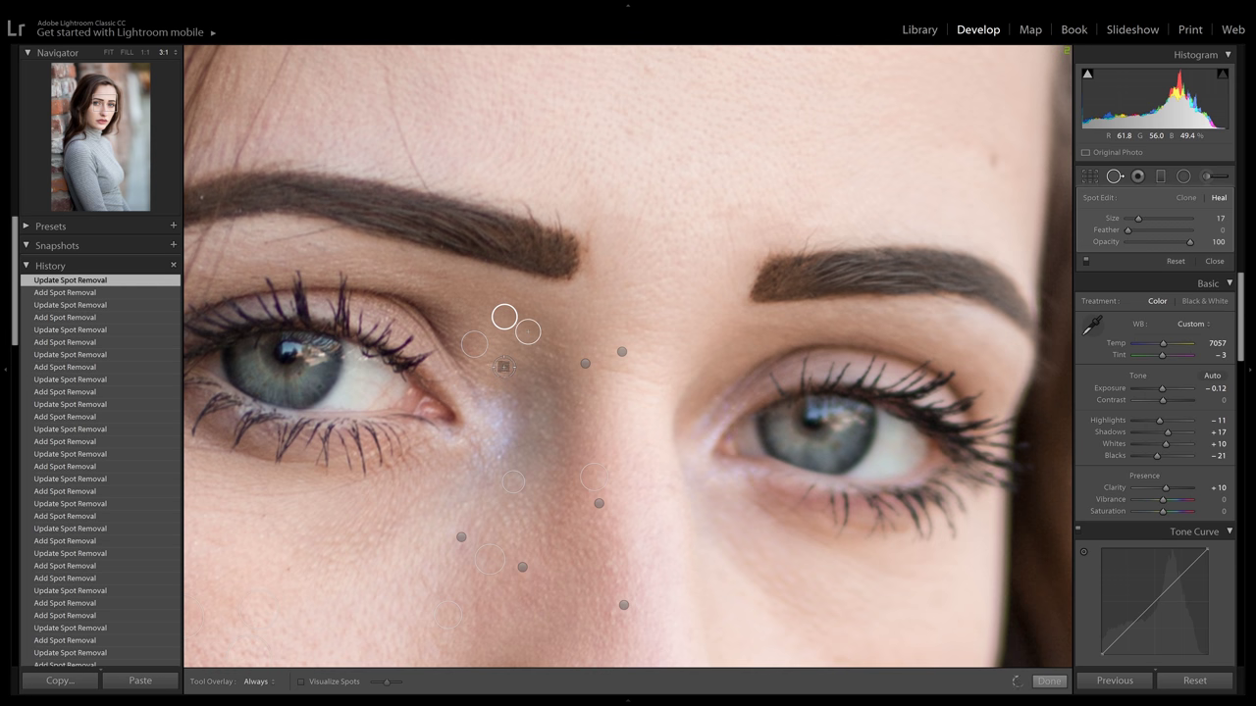
{"action": "left_click", "coordinate": [506, 367]}
{"action": "mouse_move", "coordinate": [518, 390]}
{"action": "left_mouse_down"}
{"action": "mouse_move", "coordinate": [509, 345]}
{"action": "mouse_move", "coordinate": [473, 310]}
{"action": "left_mouse_up"}
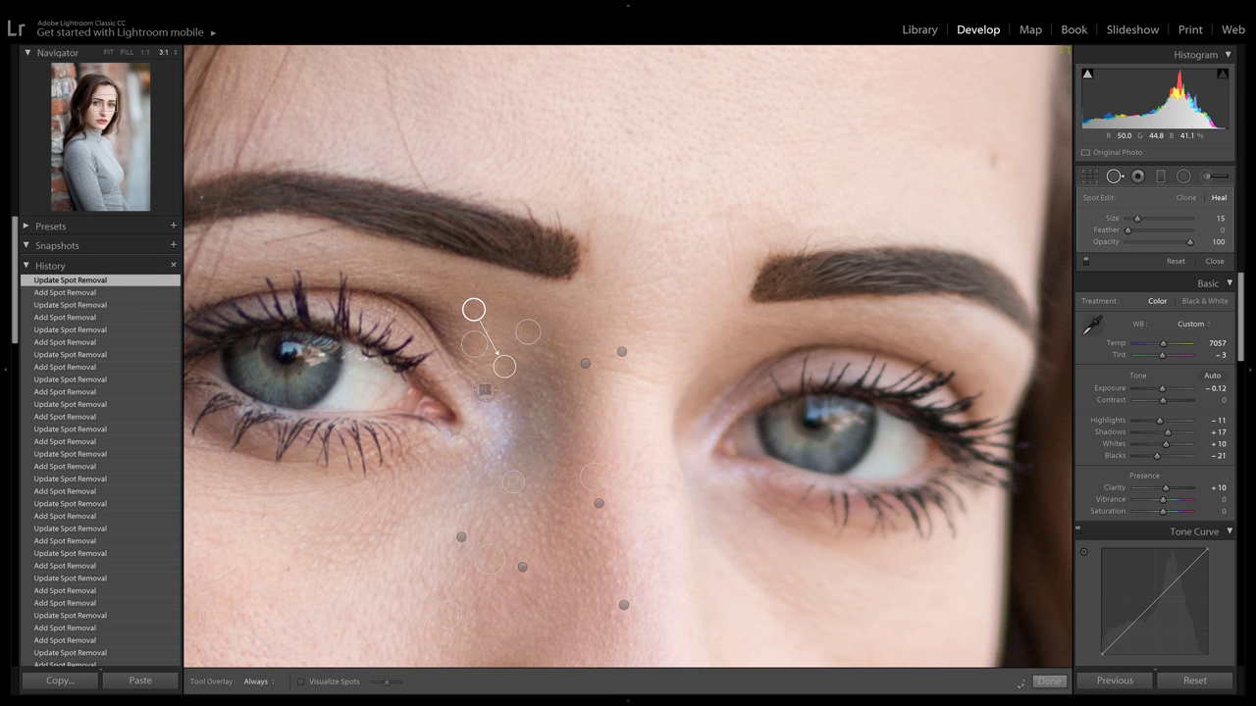
{"action": "scroll", "coordinate": [483, 389], "scroll_direction": "down", "scroll_amount": 2}
{"action": "left_click", "coordinate": [483, 390]}
{"action": "left_click_drag", "start_coordinate": [529, 404], "coordinate": [505, 392]}
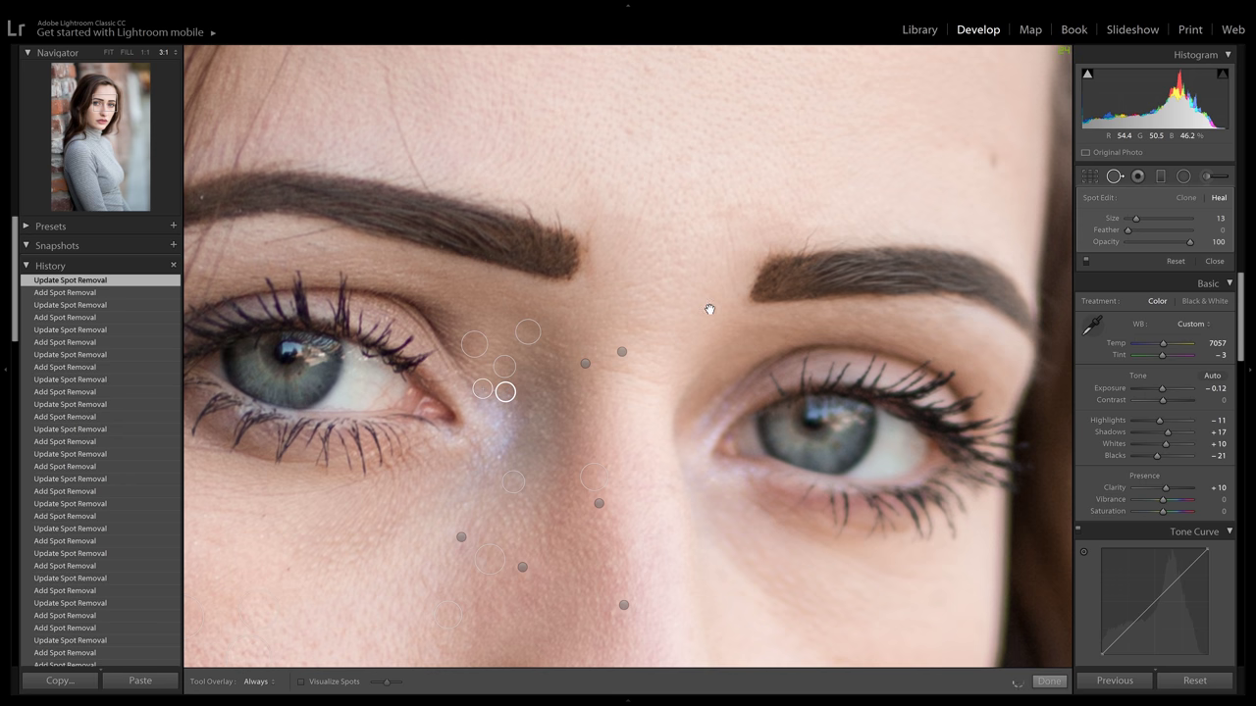
Step: Heal four blemishes up the middle of the forehead at size 18, moving the uppermost spot's source just above it
{"action": "left_click_drag", "start_coordinate": [708, 310], "coordinate": [594, 485]}
{"action": "left_click_drag", "start_coordinate": [714, 351], "coordinate": [743, 493]}
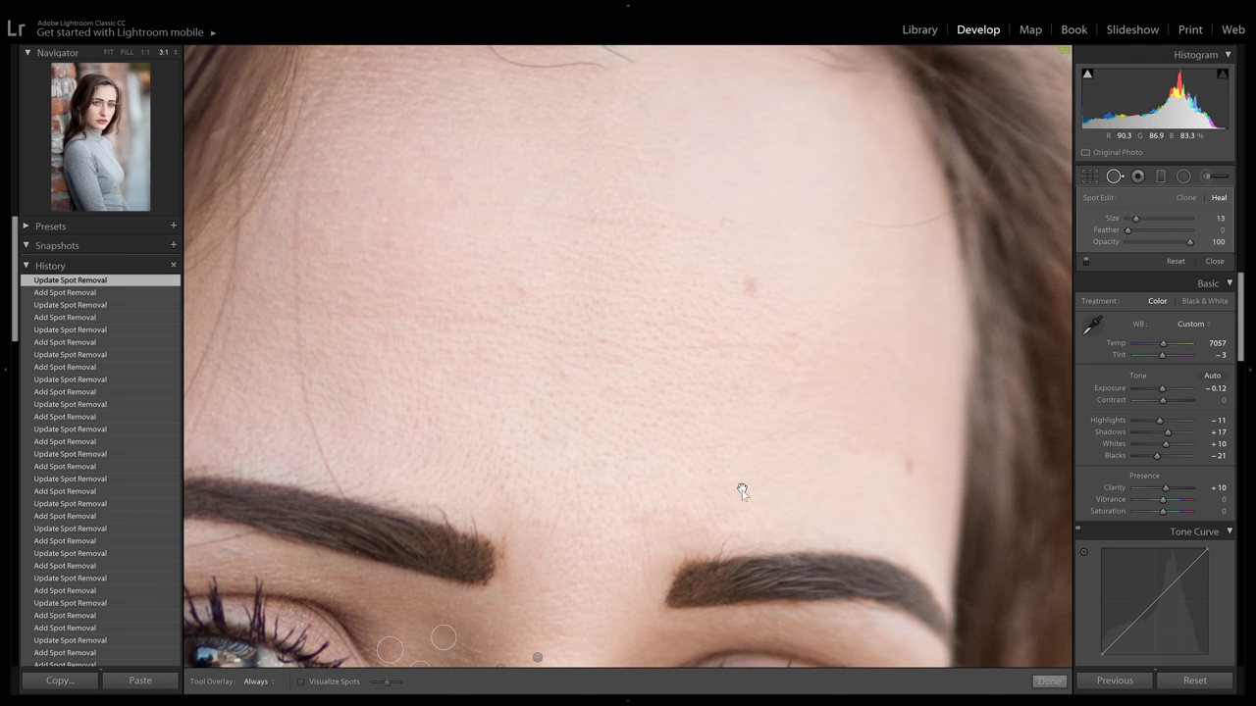
{"action": "scroll", "coordinate": [564, 373], "scroll_direction": "up", "scroll_amount": 3}
{"action": "left_click", "coordinate": [564, 373]}
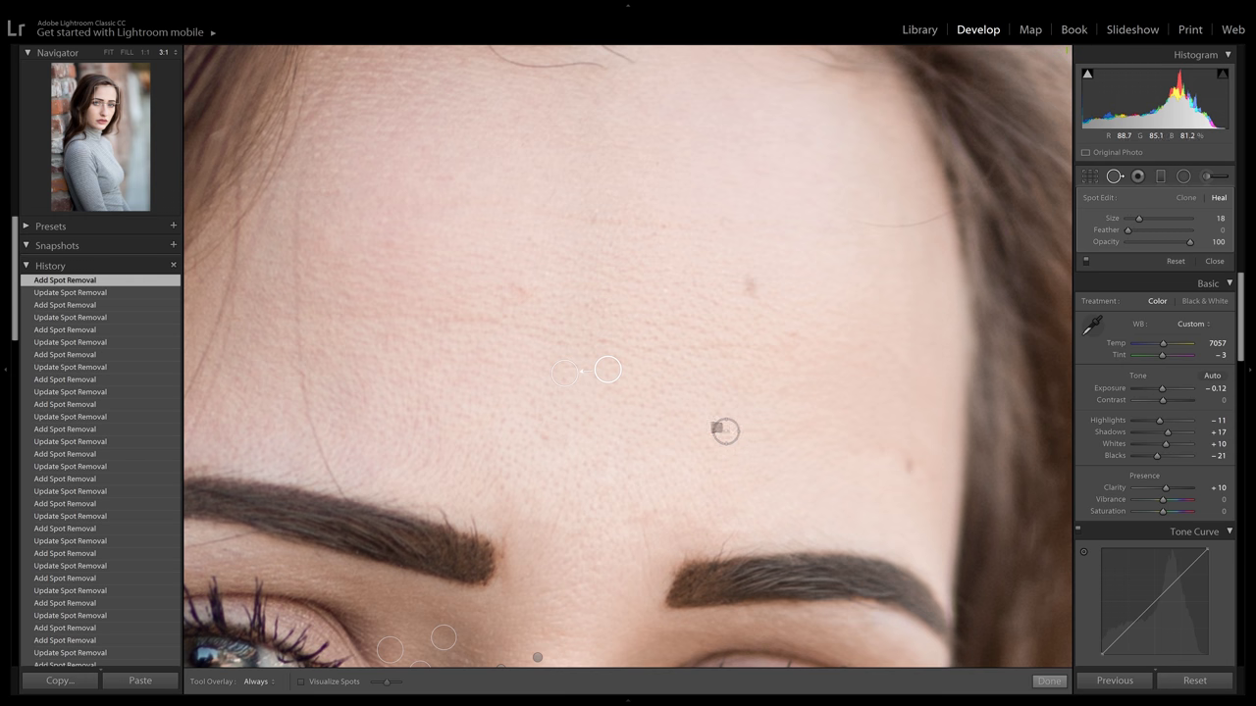
{"action": "left_click", "coordinate": [522, 290]}
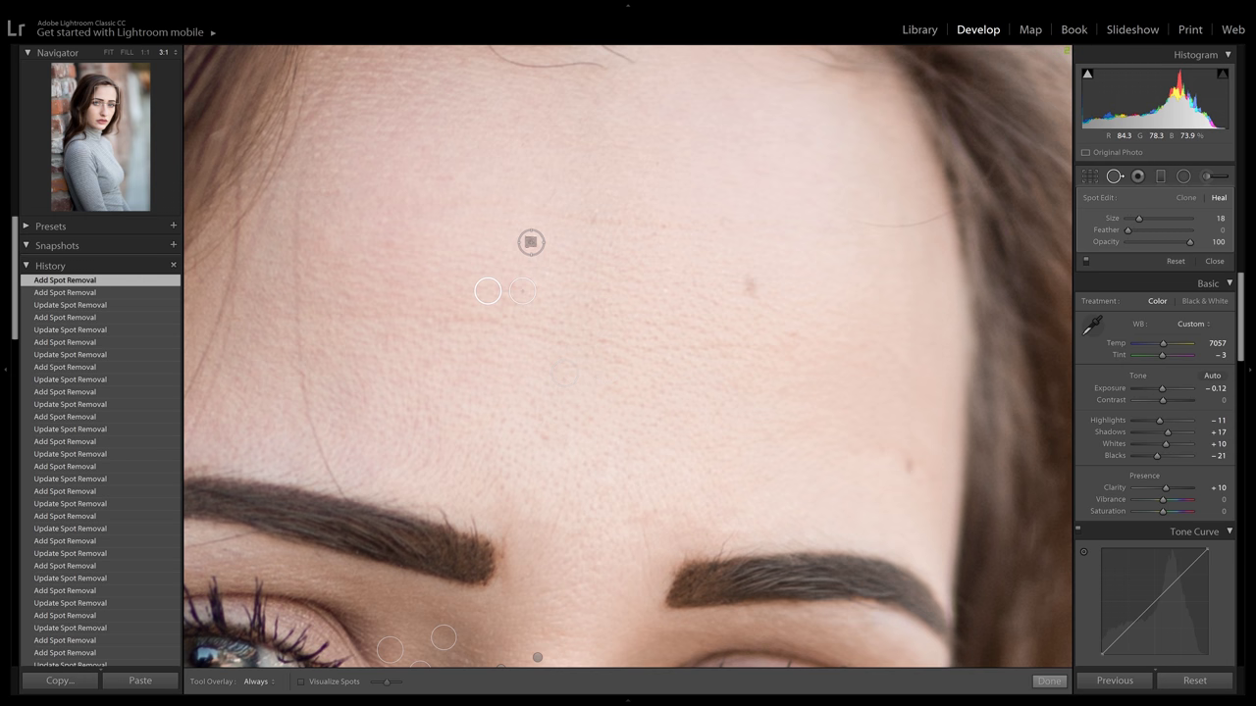
{"action": "left_click", "coordinate": [531, 243]}
{"action": "left_click", "coordinate": [596, 218]}
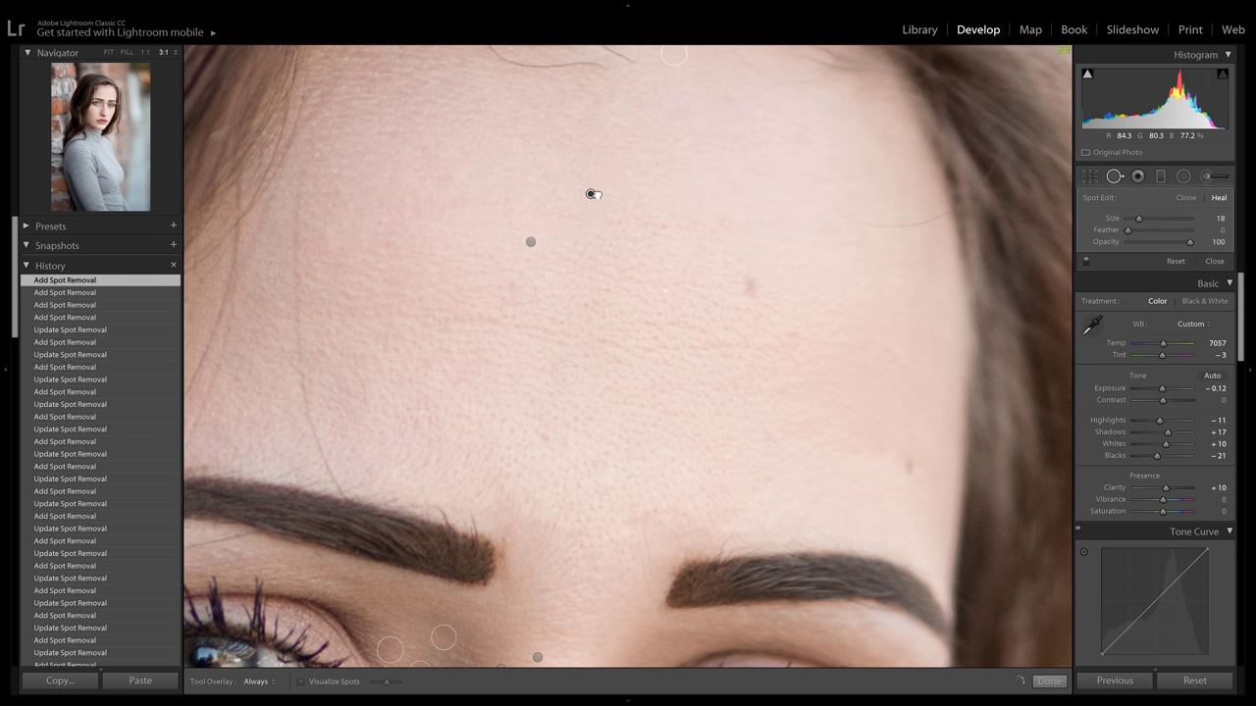
{"action": "left_click_drag", "start_coordinate": [608, 192], "coordinate": [606, 192]}
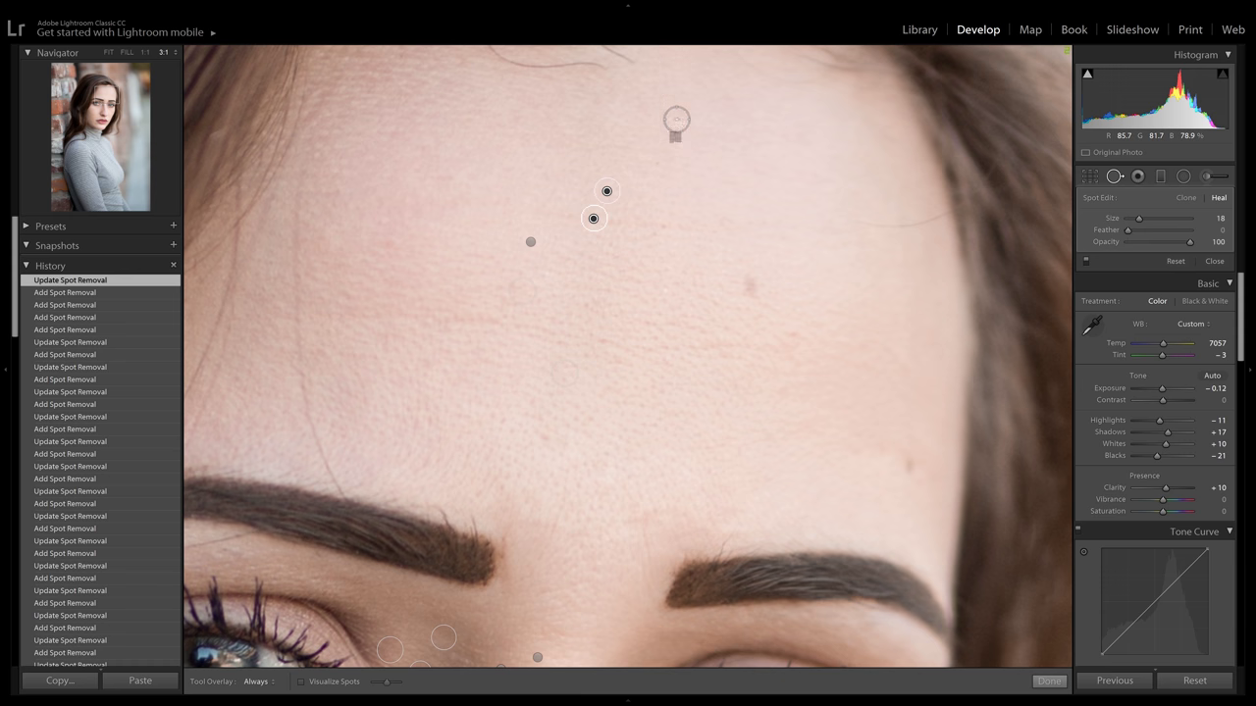
Step: Heal four blemishes near the hair strand on the forehead at size 17 and the dark mark on its opposite half at size 21
{"action": "left_click", "coordinate": [347, 296]}
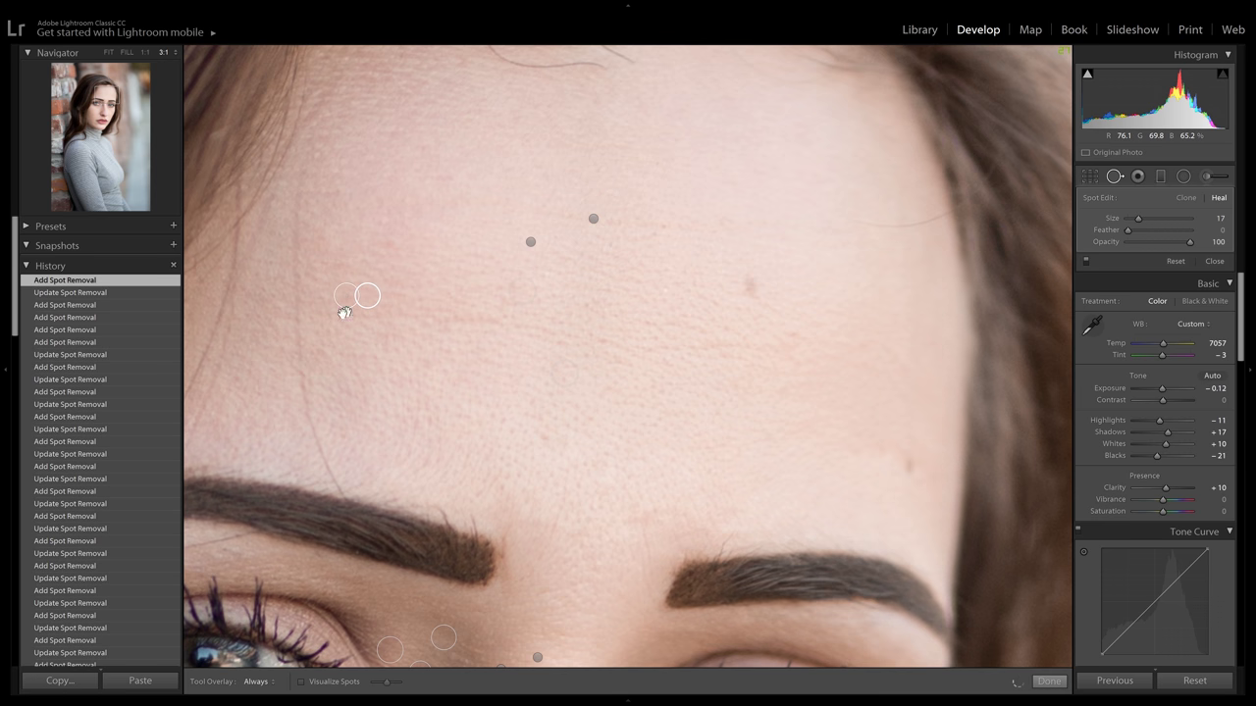
{"action": "mouse_move", "coordinate": [344, 310]}
{"action": "left_mouse_down"}
{"action": "mouse_move", "coordinate": [324, 300]}
{"action": "mouse_move", "coordinate": [333, 292]}
{"action": "left_mouse_up"}
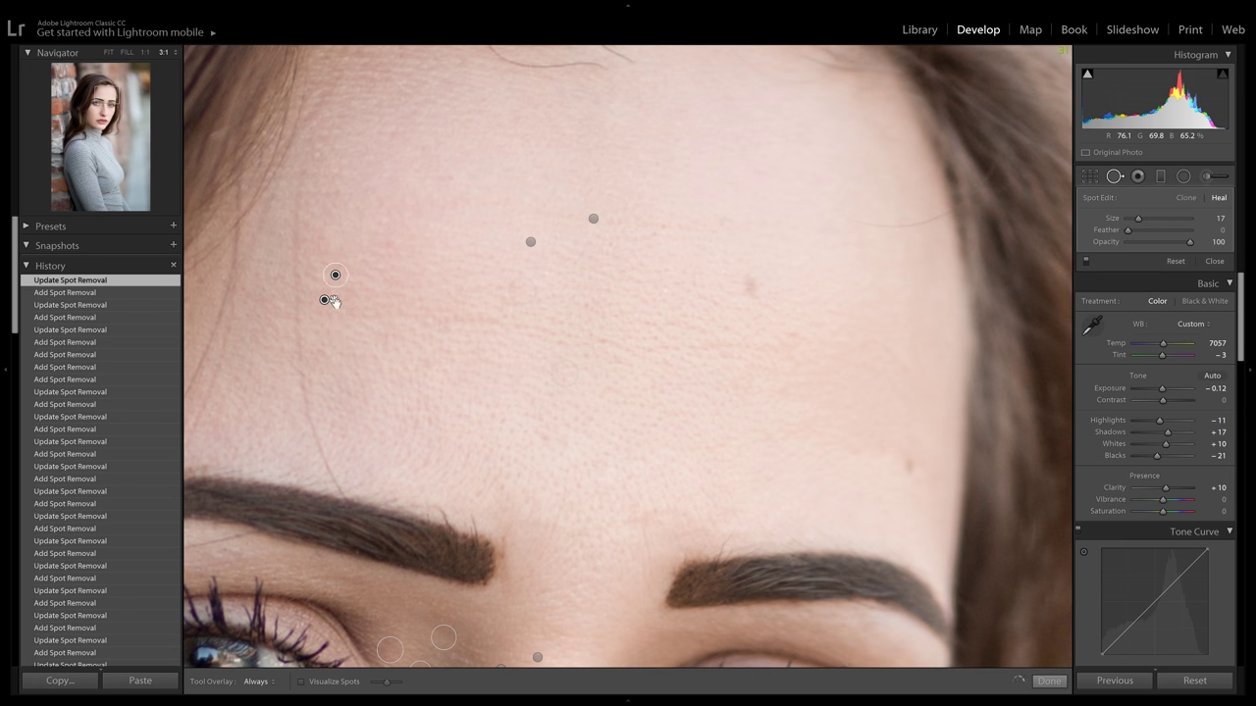
{"action": "left_click_drag", "start_coordinate": [331, 298], "coordinate": [320, 353]}
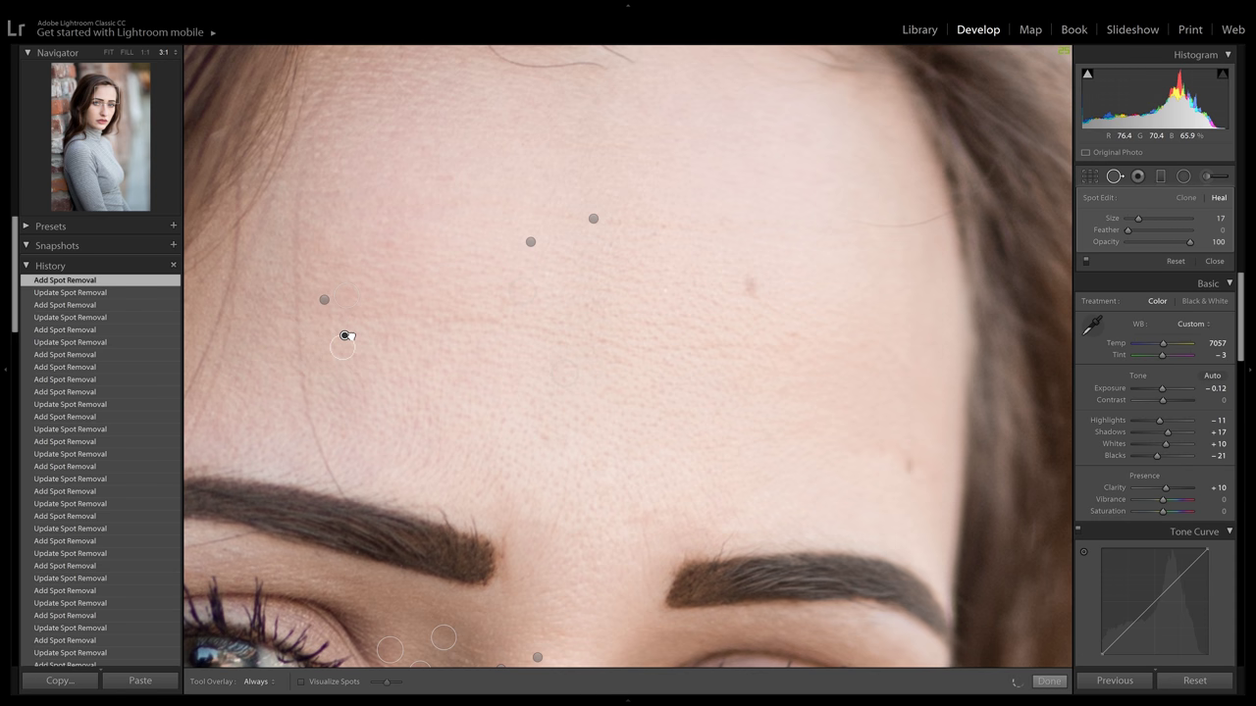
{"action": "left_click", "coordinate": [427, 362]}
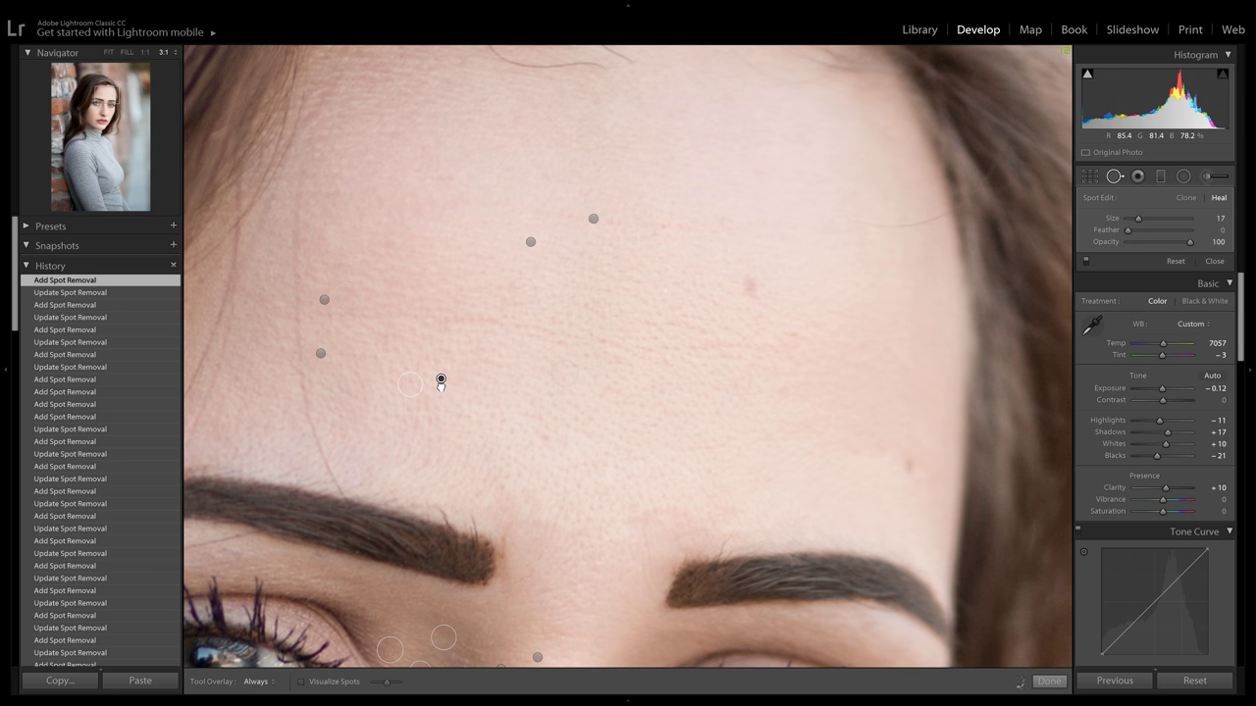
{"action": "left_click", "coordinate": [752, 289]}
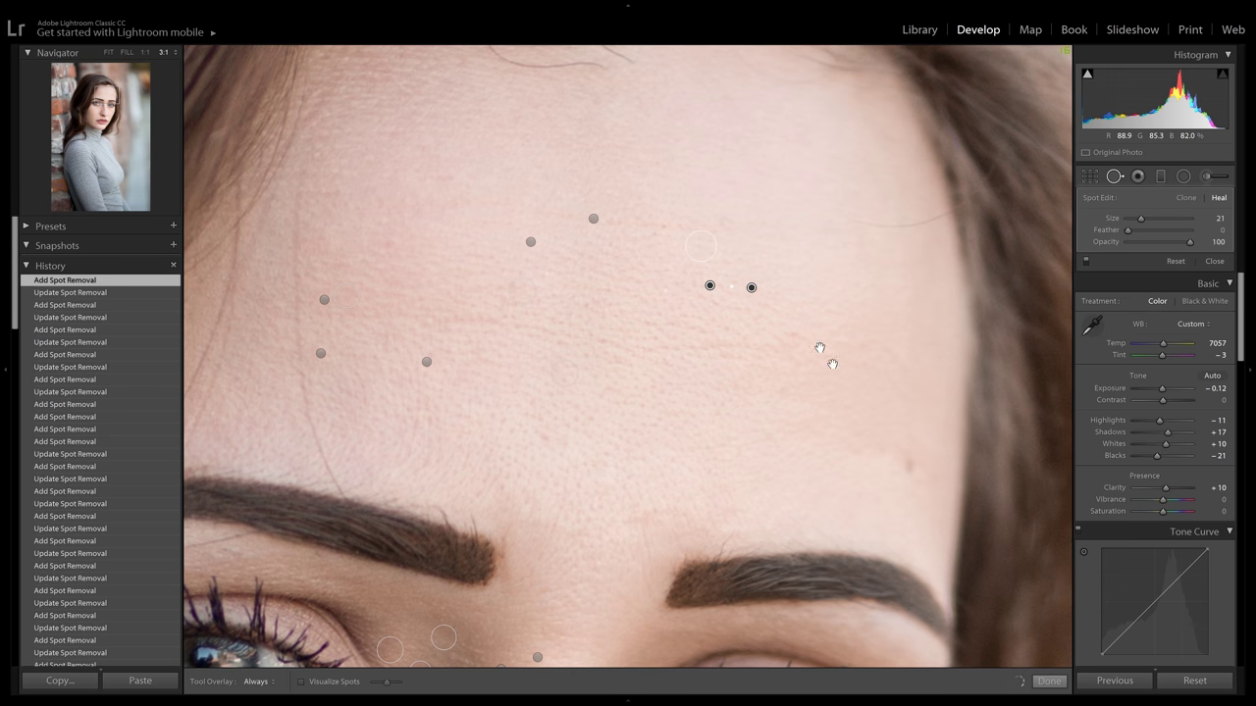
Step: Heal two blemishes on the forehead above the outer eyebrow at size 21, adjusting the upper spot's source beside it
{"action": "left_click", "coordinate": [795, 335]}
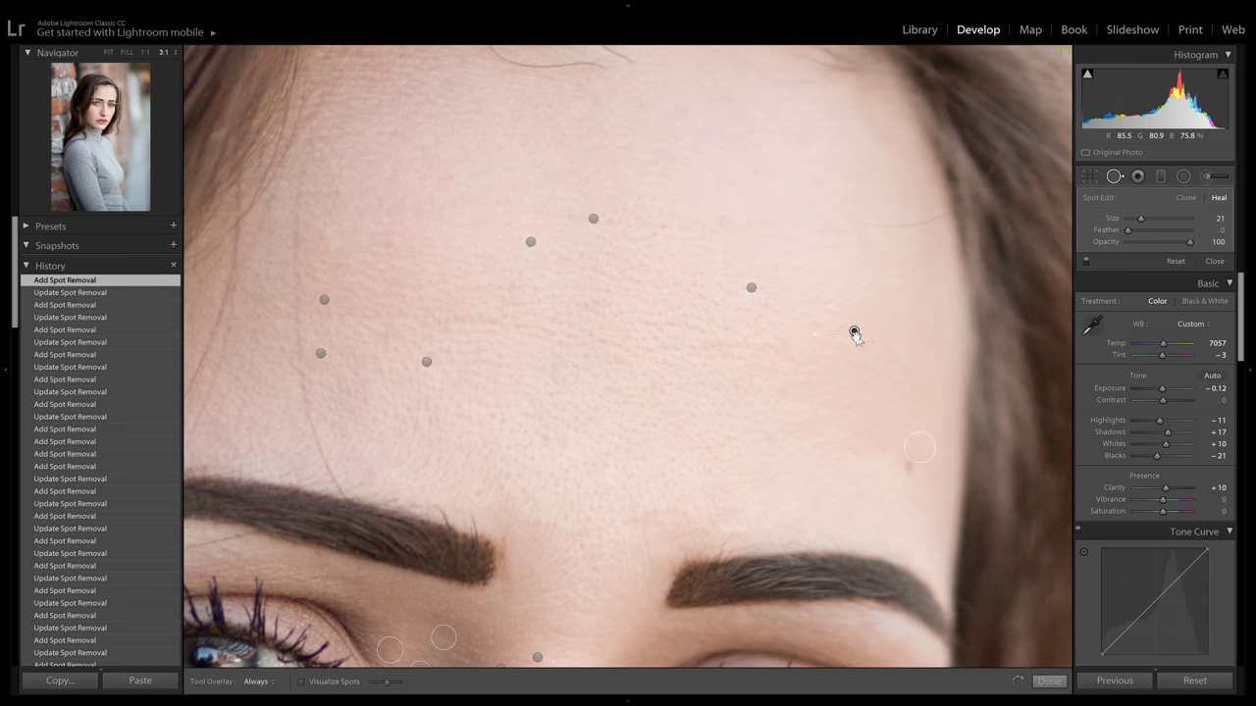
{"action": "left_click_drag", "start_coordinate": [855, 336], "coordinate": [852, 331]}
{"action": "left_click", "coordinate": [786, 395]}
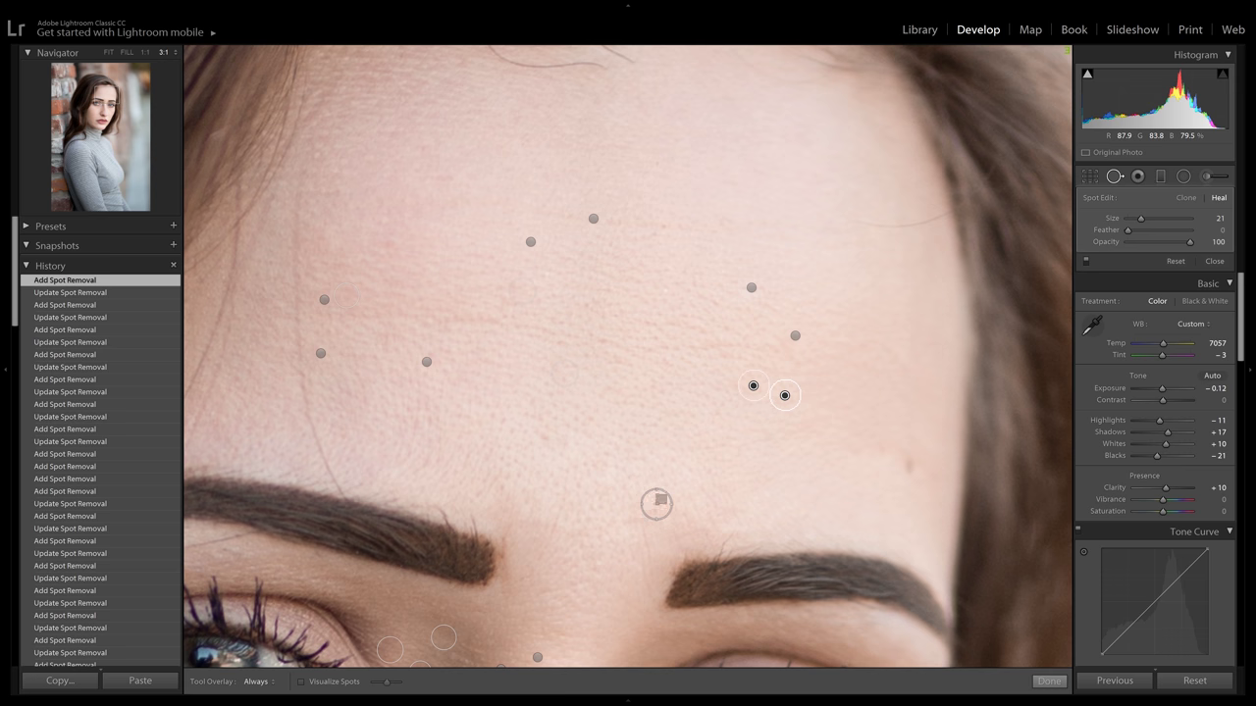
Step: Heal two blemishes on the cheek beside the nose at size 21, sourcing each from clean skin next to it
{"action": "left_click_drag", "start_coordinate": [876, 473], "coordinate": [865, 174]}
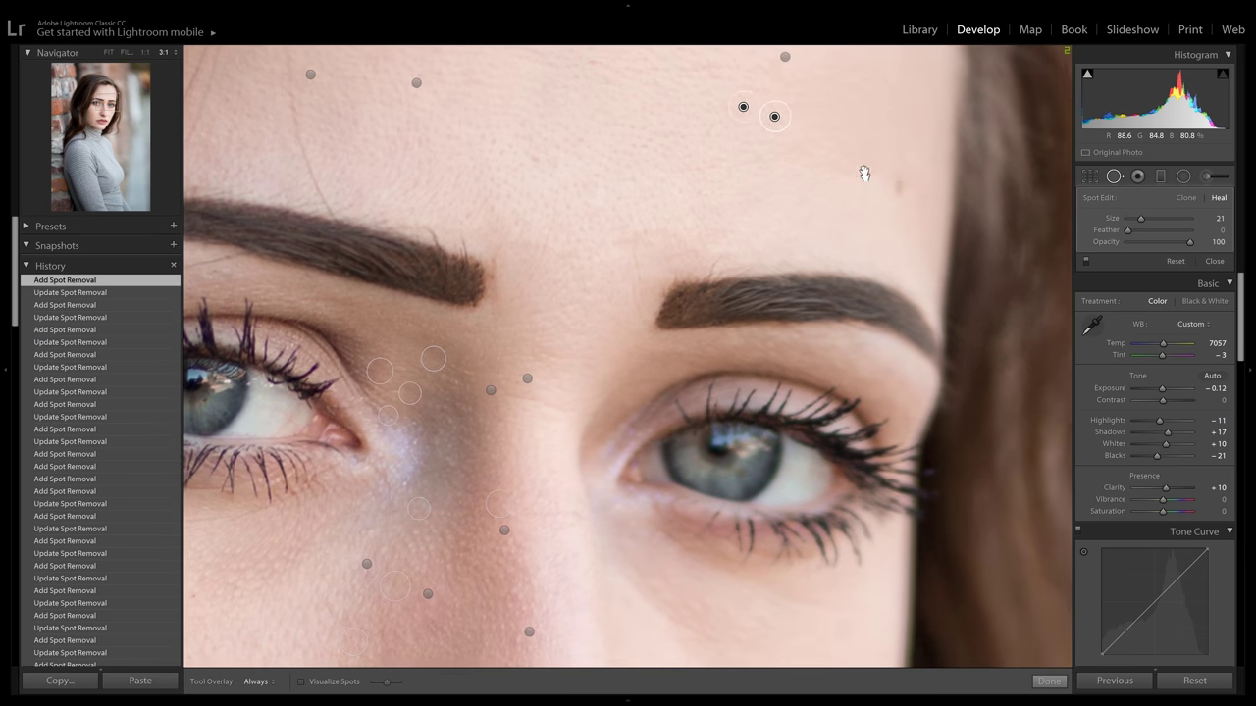
{"action": "left_click_drag", "start_coordinate": [864, 393], "coordinate": [961, 190]}
{"action": "left_click_drag", "start_coordinate": [857, 318], "coordinate": [829, 107]}
{"action": "left_click_drag", "start_coordinate": [830, 241], "coordinate": [764, 318]}
{"action": "left_click", "coordinate": [715, 359]}
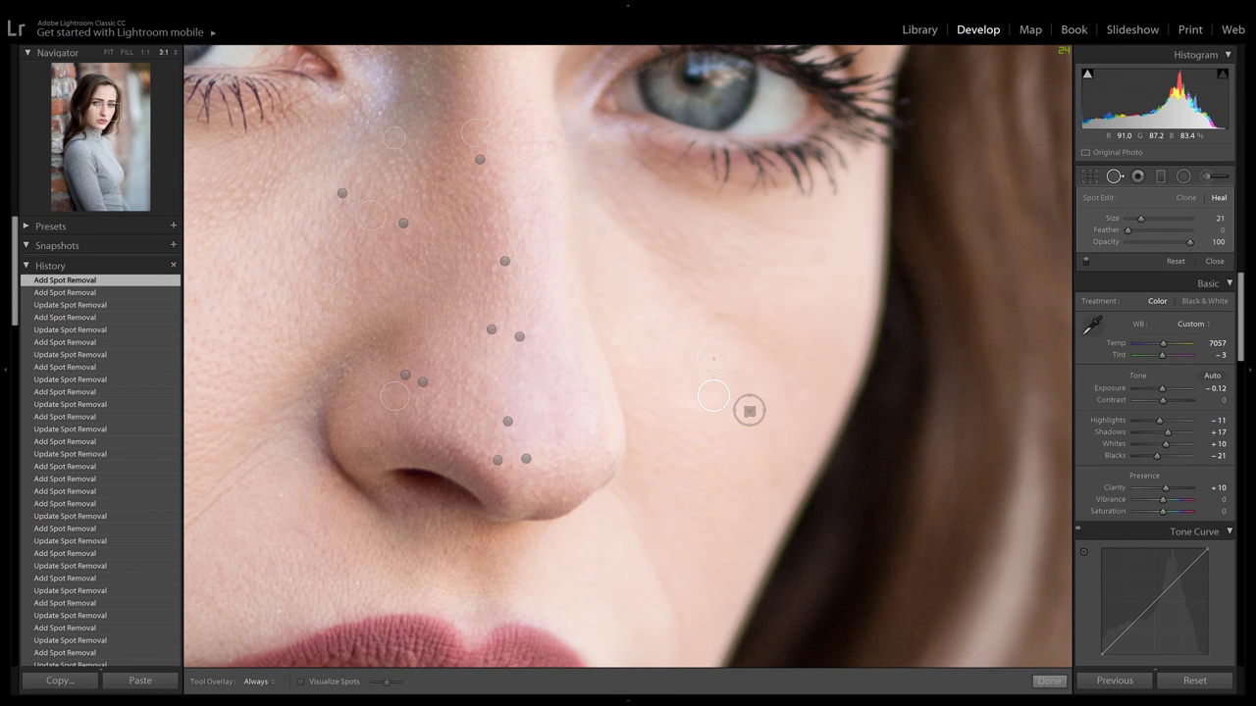
{"action": "left_click_drag", "start_coordinate": [717, 408], "coordinate": [718, 404]}
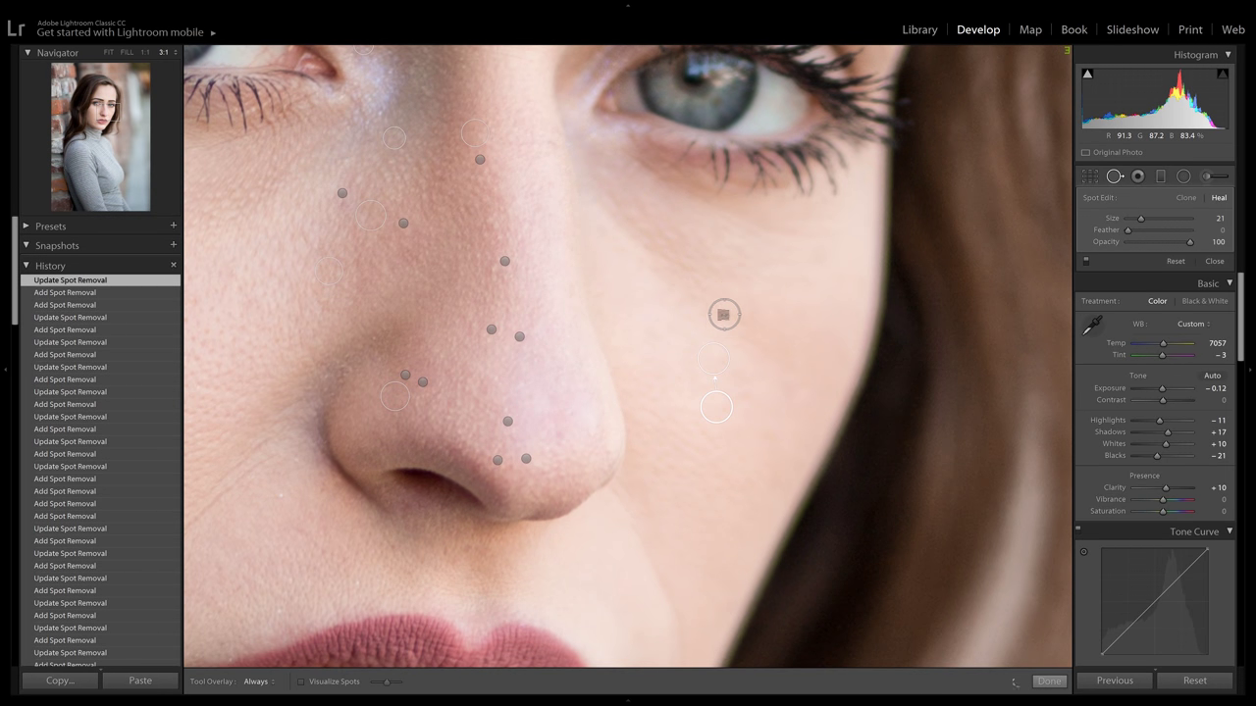
{"action": "left_click", "coordinate": [722, 316]}
{"action": "left_click_drag", "start_coordinate": [770, 345], "coordinate": [771, 332]}
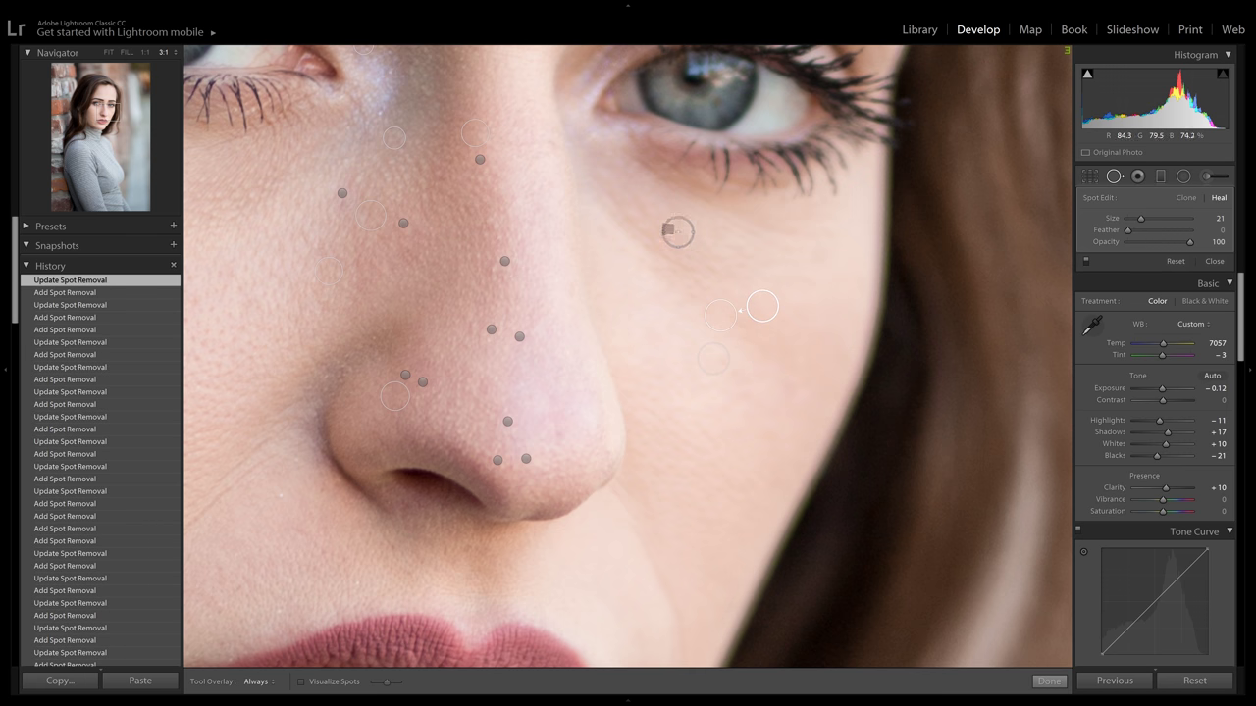
Step: Flag the photo as a pick and heal a spot under the inner eye corner at size 19, sourced from just beside it
{"action": "key", "text": "p"}
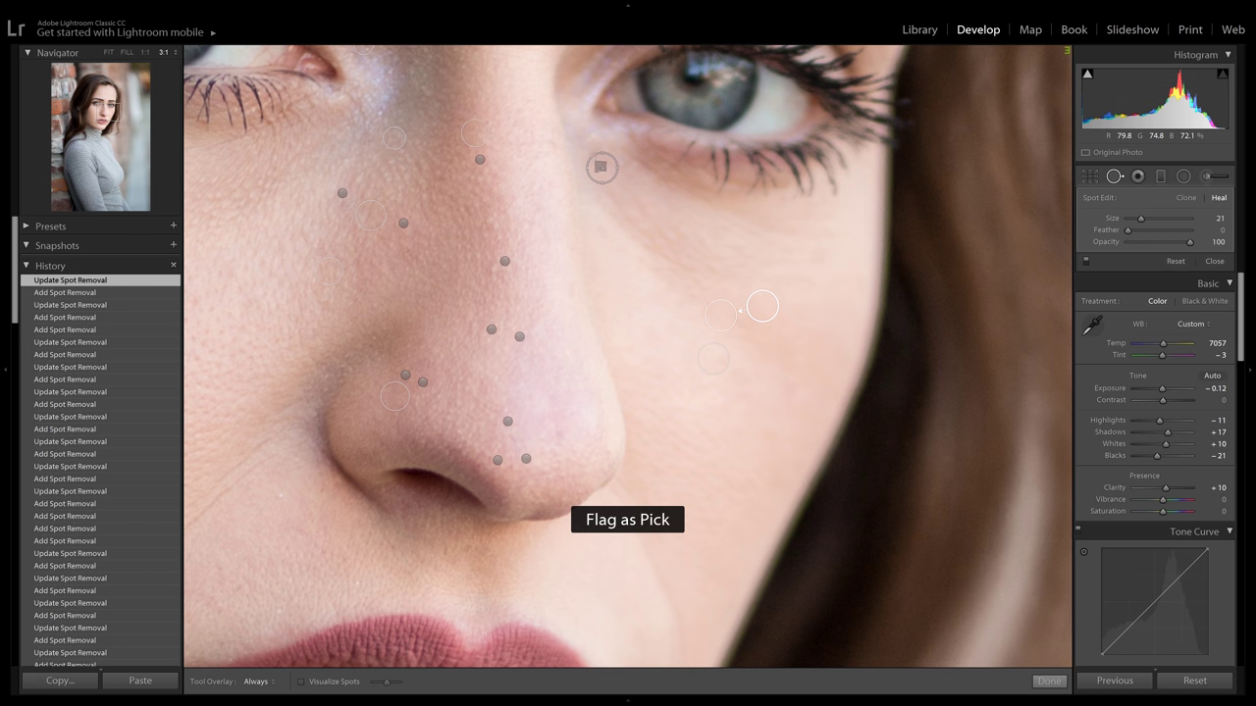
{"action": "left_click", "coordinate": [639, 204]}
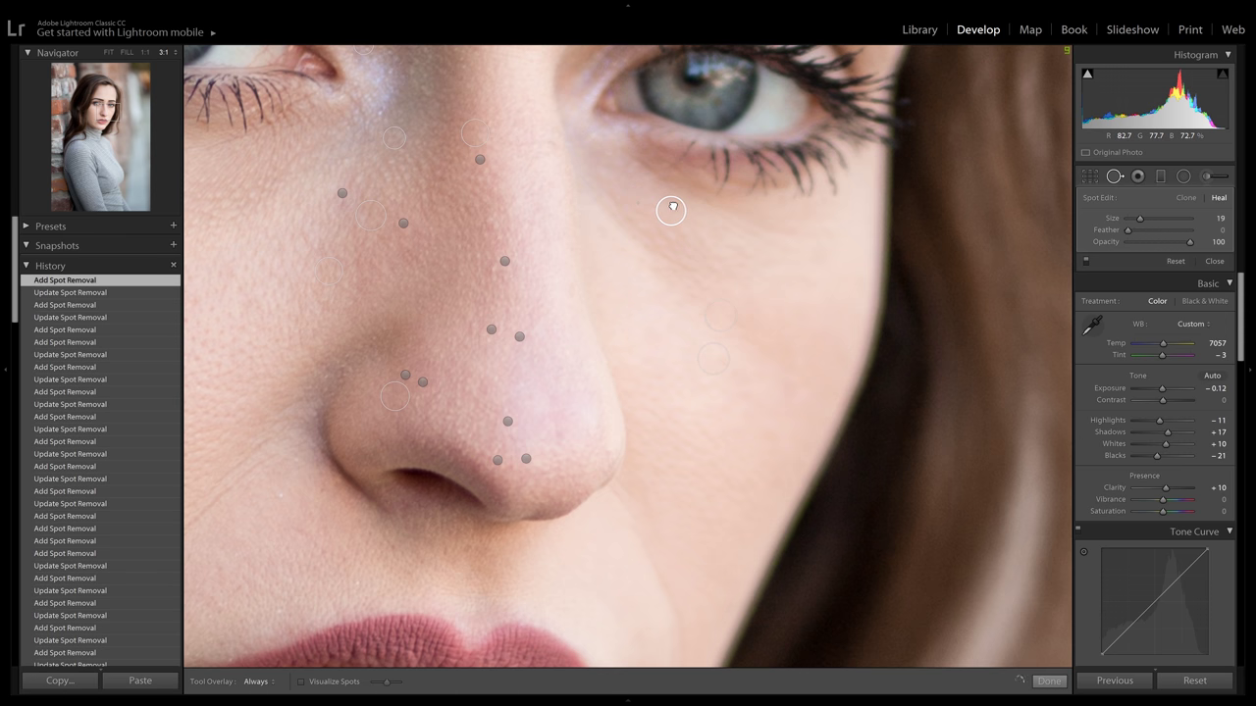
{"action": "left_click", "coordinate": [676, 211]}
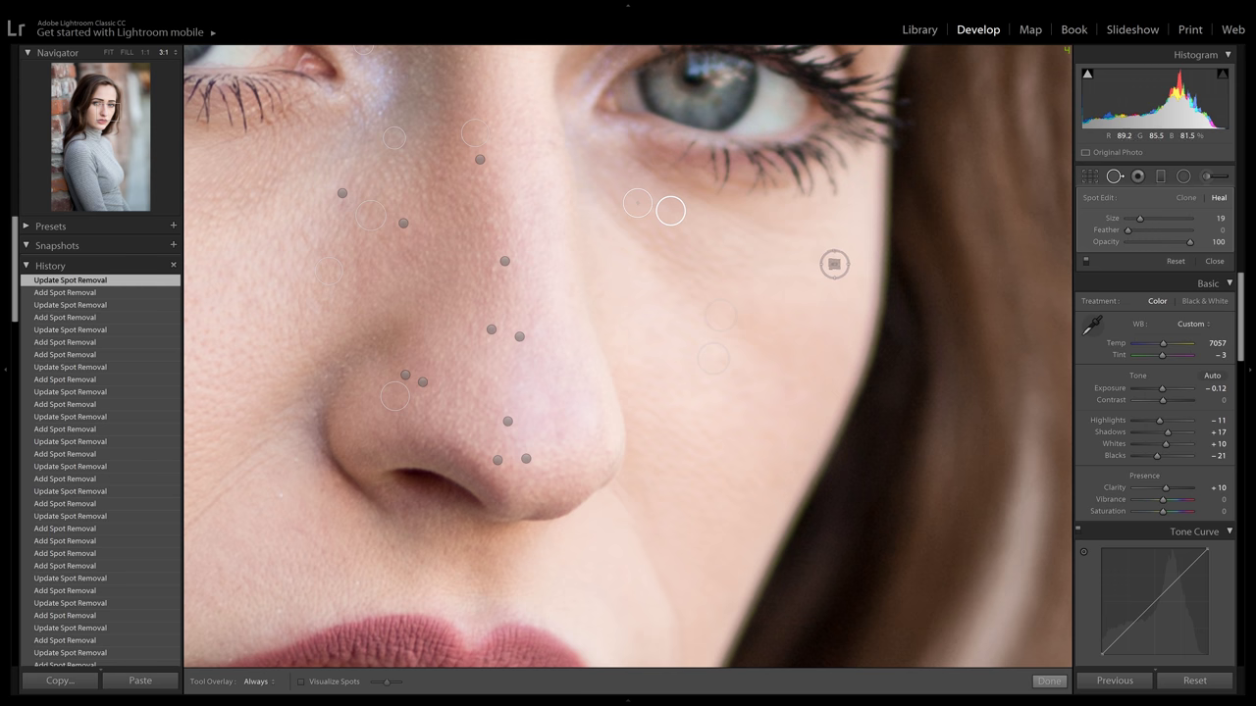
Step: Heal three blemishes along the jawline at sizes 28, 25 and 20, sourcing them from the cheek skin above
{"action": "left_click_drag", "start_coordinate": [717, 417], "coordinate": [839, 86]}
{"action": "left_click_drag", "start_coordinate": [746, 218], "coordinate": [805, 317]}
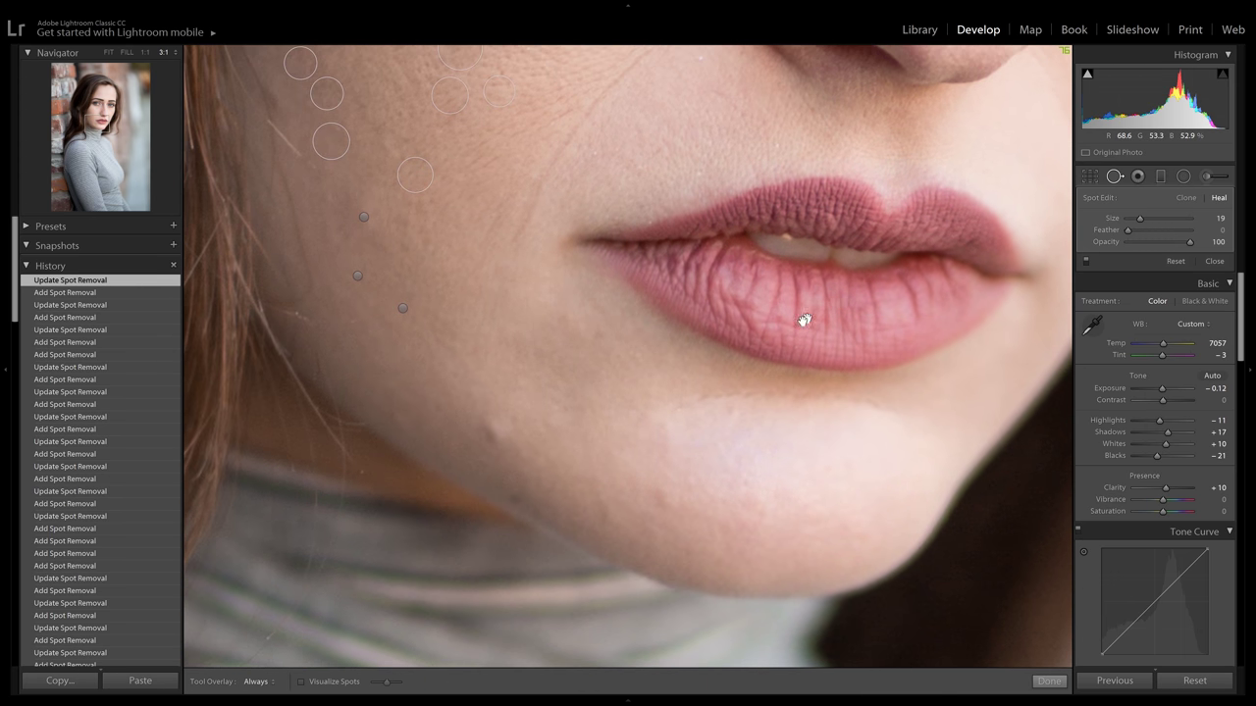
{"action": "left_click", "coordinate": [490, 434]}
{"action": "mouse_move", "coordinate": [522, 476]}
{"action": "left_mouse_down"}
{"action": "mouse_move", "coordinate": [468, 364]}
{"action": "mouse_move", "coordinate": [486, 350]}
{"action": "left_mouse_up"}
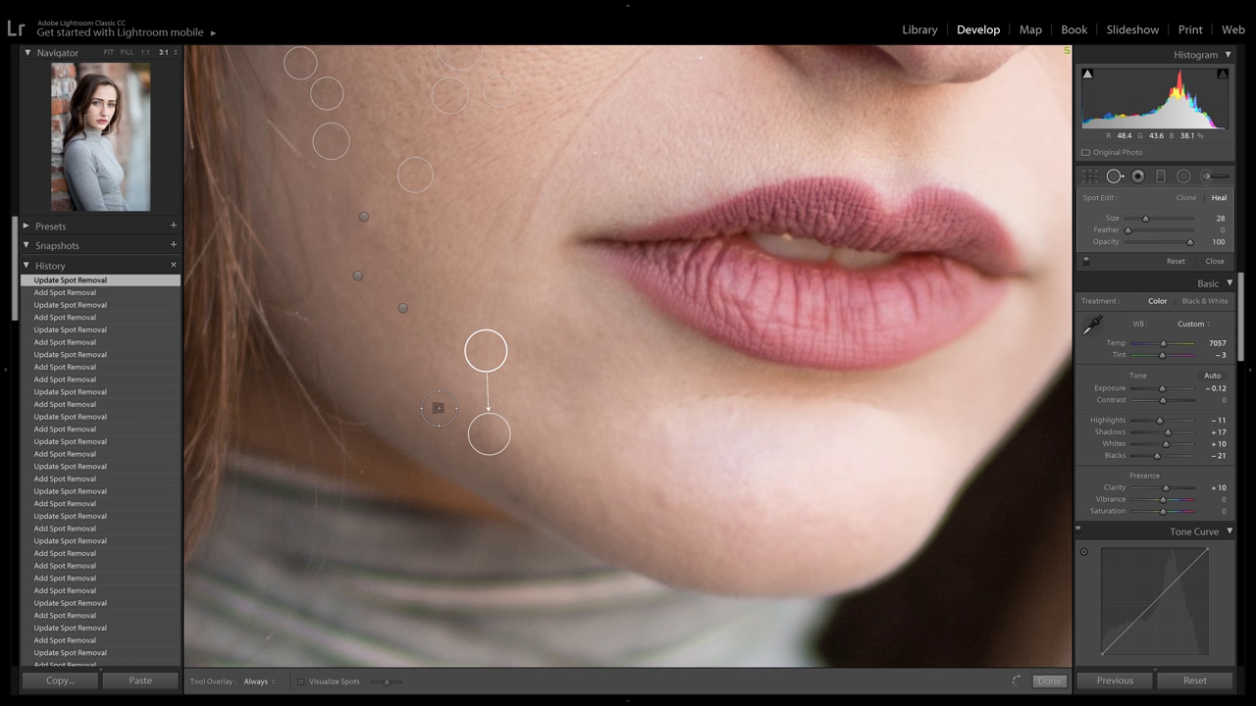
{"action": "left_click", "coordinate": [438, 411]}
{"action": "mouse_move", "coordinate": [433, 448]}
{"action": "left_mouse_down"}
{"action": "mouse_move", "coordinate": [437, 358]}
{"action": "mouse_move", "coordinate": [408, 371]}
{"action": "left_mouse_up"}
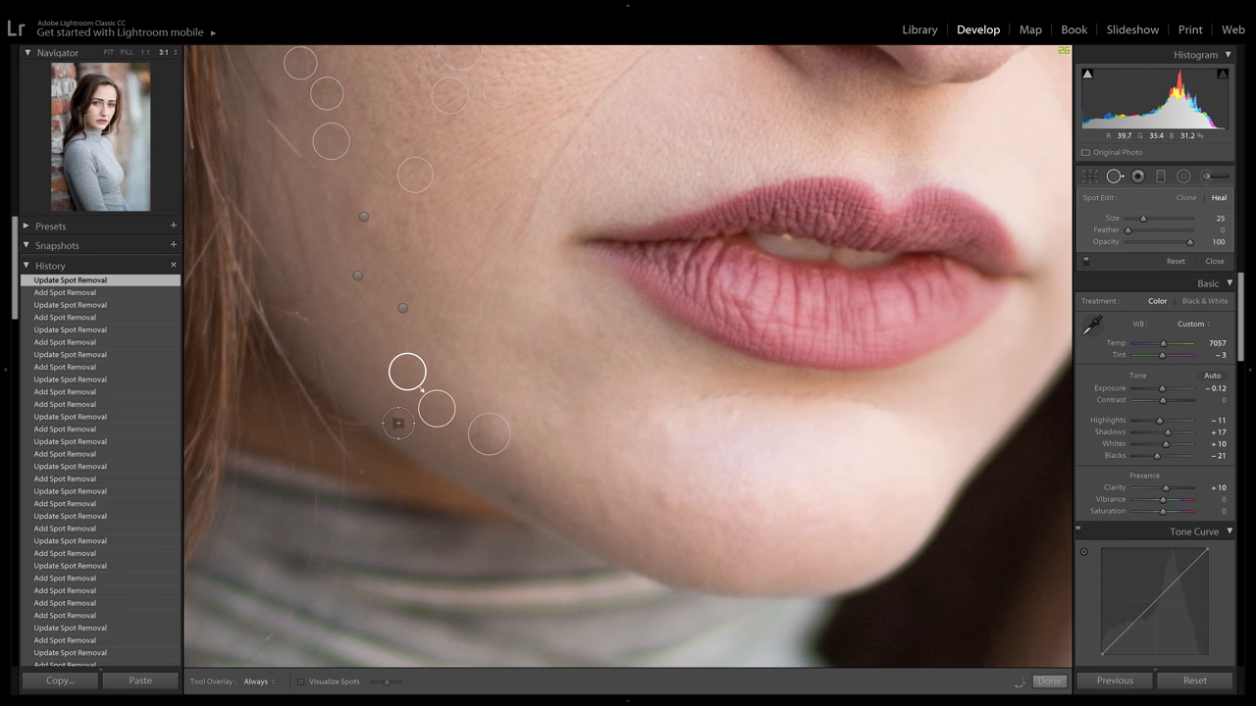
{"action": "left_click", "coordinate": [400, 424]}
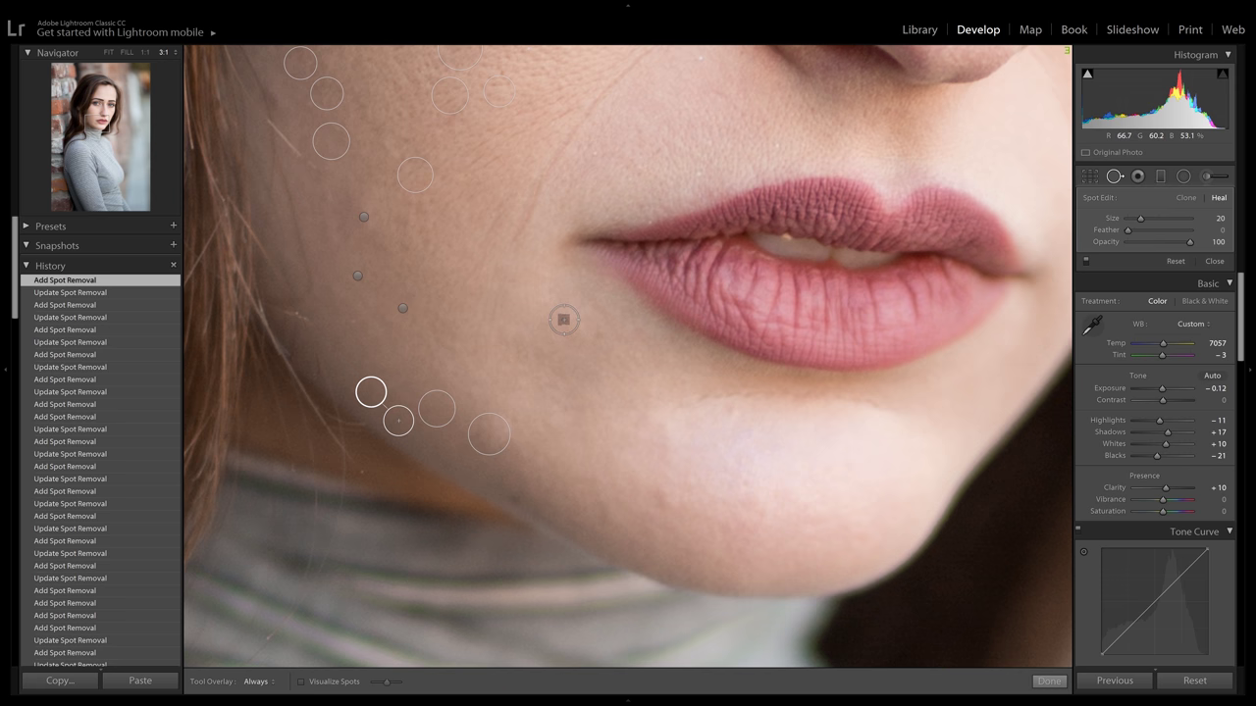
Step: Heal a short streak below the mouth corner at size 20 and two spots beside it at sizes 18 and 17, adjusting their sources
{"action": "left_click_drag", "start_coordinate": [565, 320], "coordinate": [582, 346]}
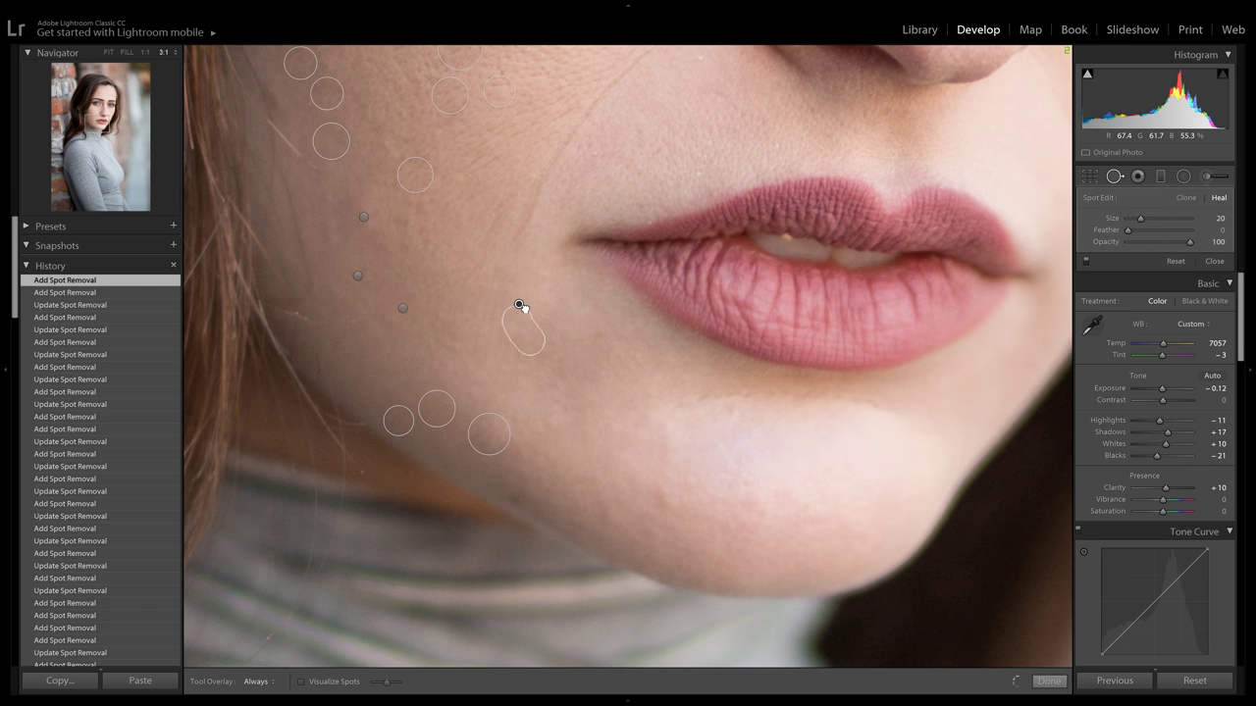
{"action": "left_click_drag", "start_coordinate": [519, 304], "coordinate": [527, 313]}
{"action": "left_click", "coordinate": [599, 334]}
{"action": "left_click_drag", "start_coordinate": [580, 311], "coordinate": [586, 305]}
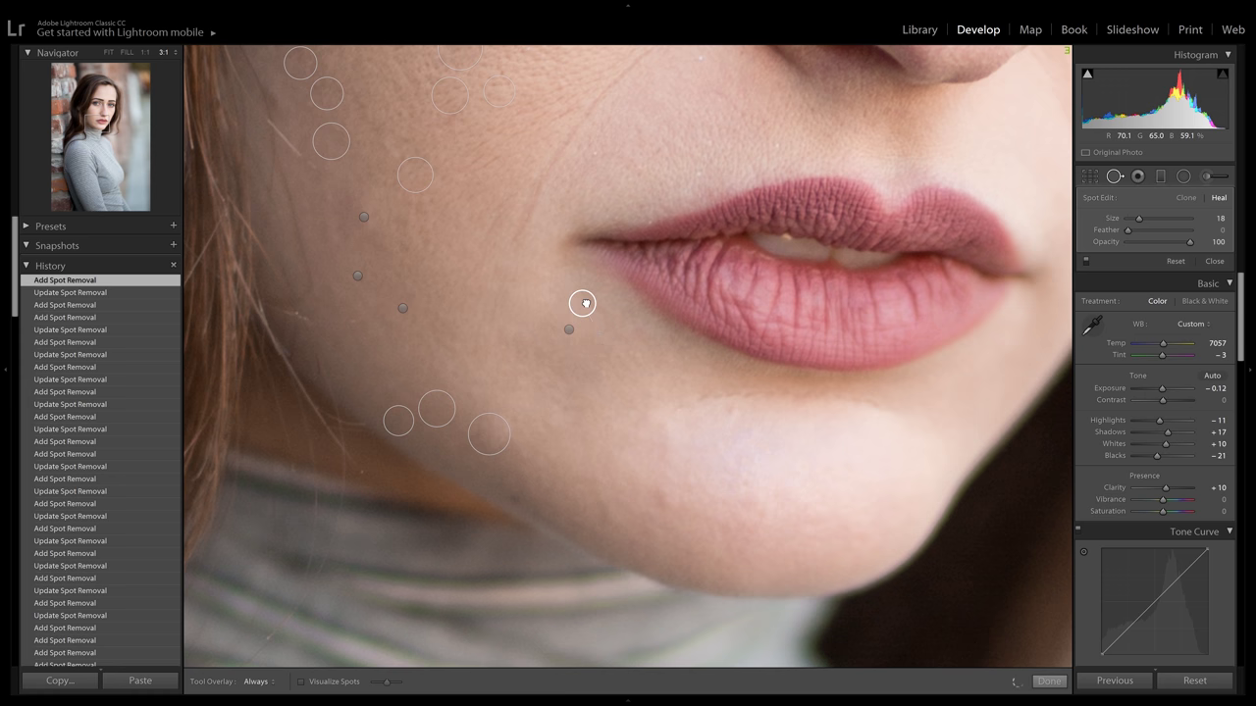
{"action": "left_click", "coordinate": [637, 332]}
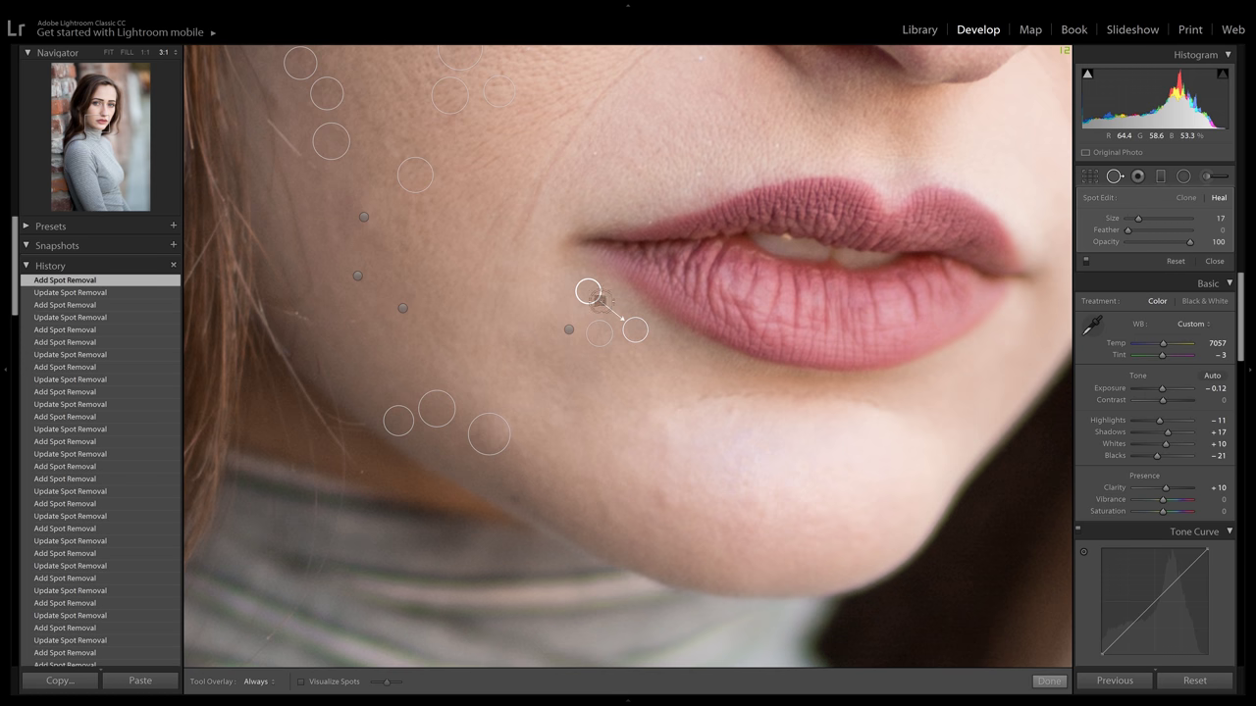
{"action": "left_click_drag", "start_coordinate": [611, 306], "coordinate": [611, 304]}
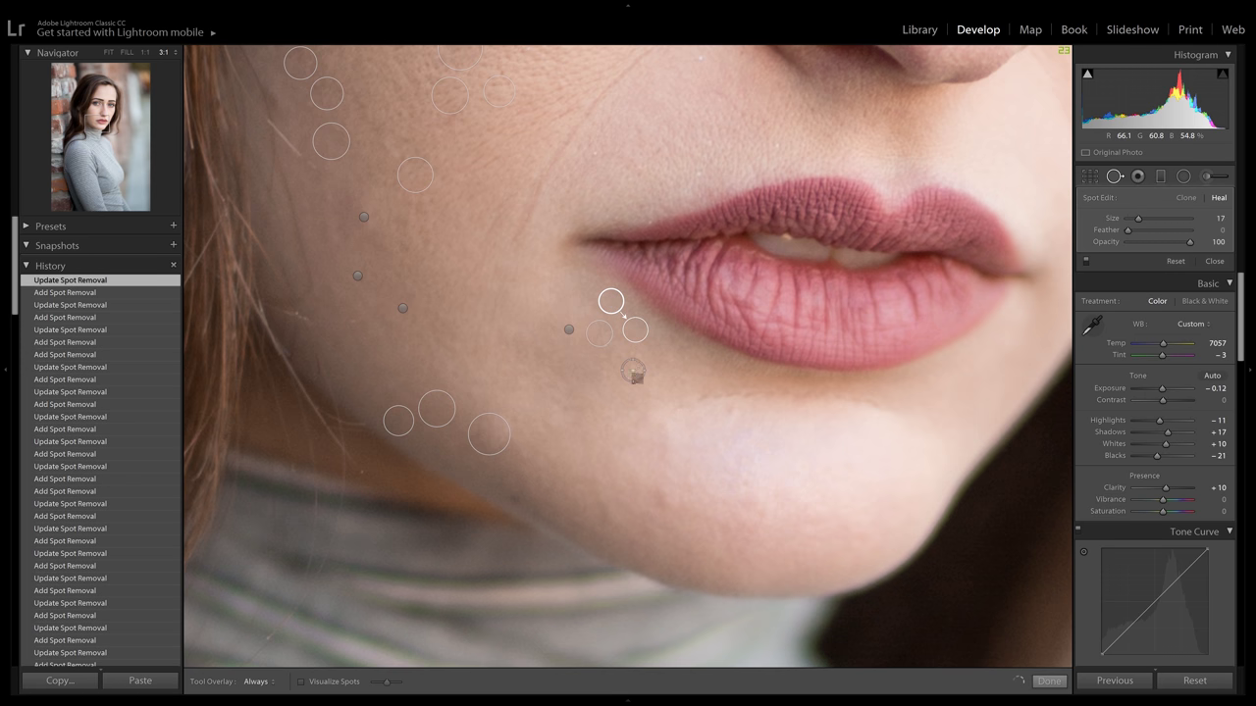
Step: Heal three blemishes on the side of the chin at sizes 25, 26 and 29, moving their sources to nearby clean skin
{"action": "left_click", "coordinate": [665, 498]}
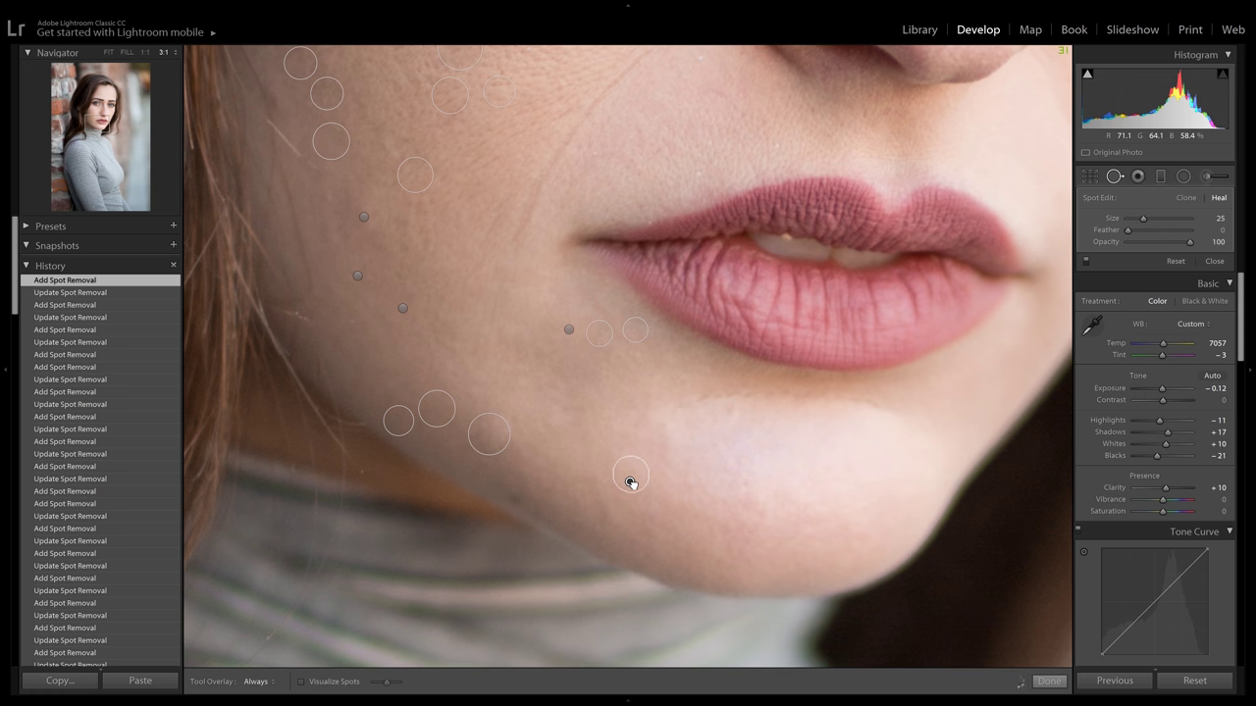
{"action": "left_click_drag", "start_coordinate": [630, 482], "coordinate": [599, 512]}
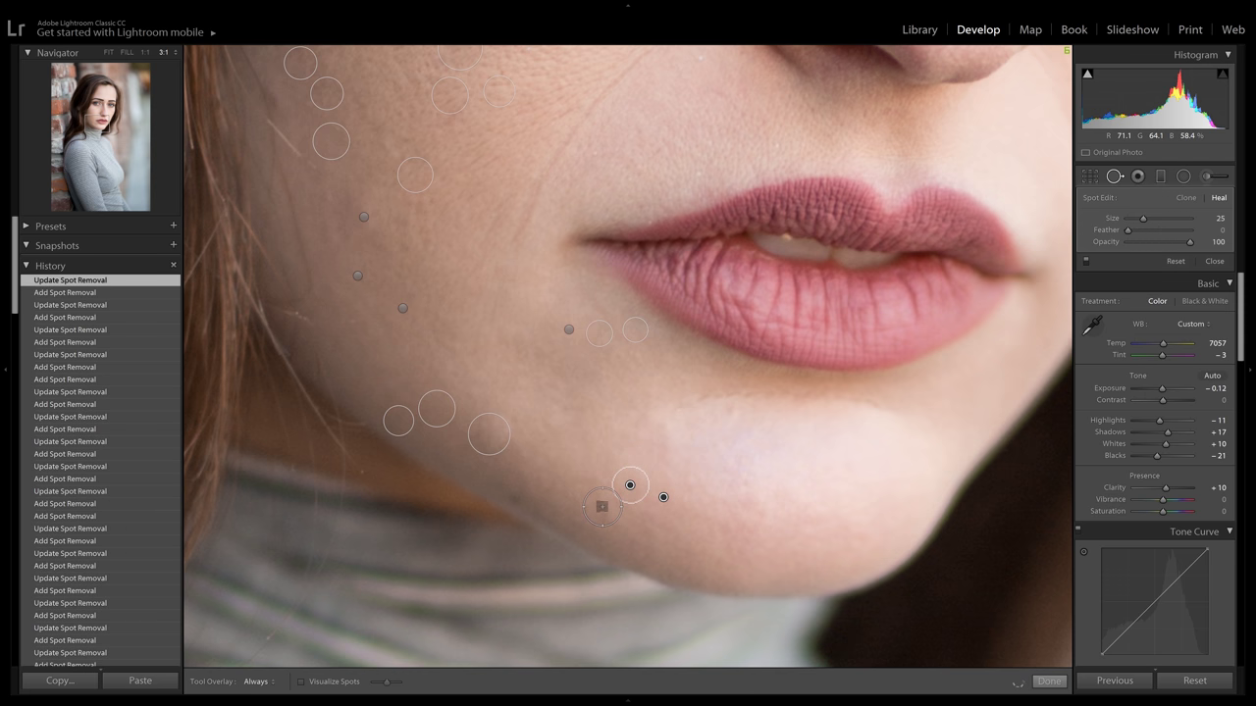
{"action": "left_click", "coordinate": [602, 508]}
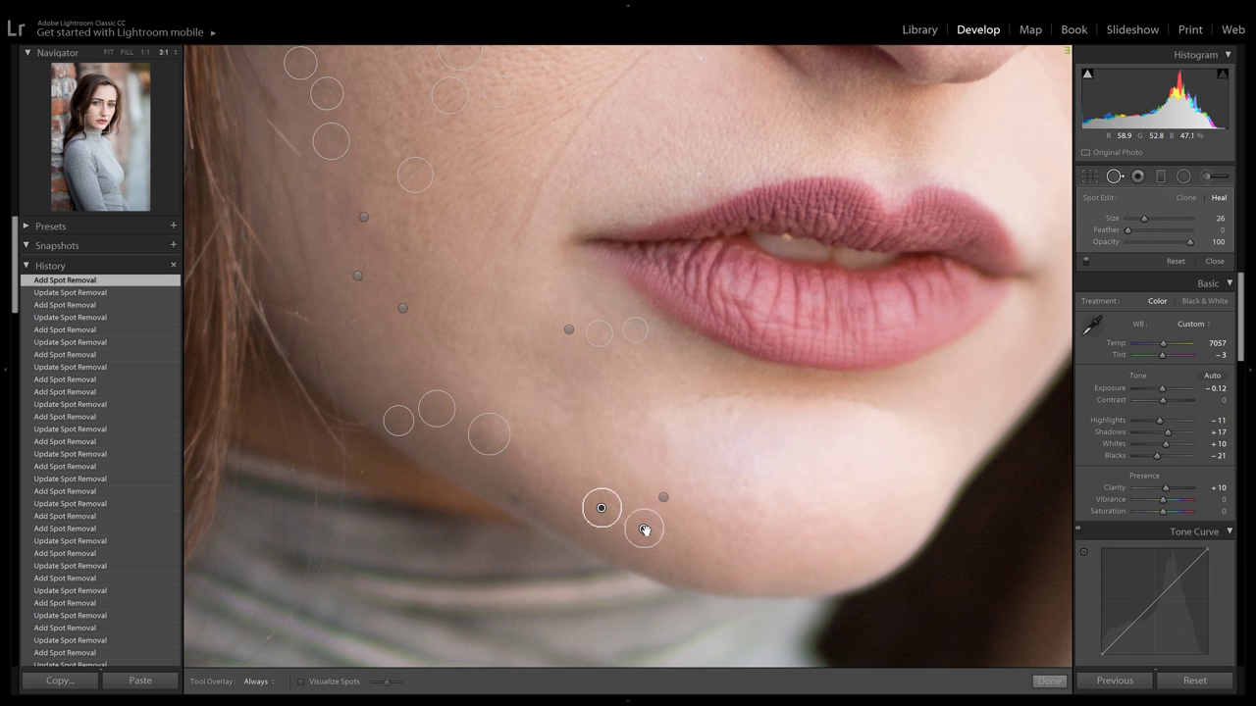
{"action": "left_click_drag", "start_coordinate": [644, 530], "coordinate": [567, 461]}
{"action": "left_click", "coordinate": [661, 442]}
{"action": "mouse_move", "coordinate": [701, 476]}
{"action": "left_mouse_down"}
{"action": "mouse_move", "coordinate": [607, 395]}
{"action": "mouse_move", "coordinate": [593, 430]}
{"action": "mouse_move", "coordinate": [602, 449]}
{"action": "left_mouse_up"}
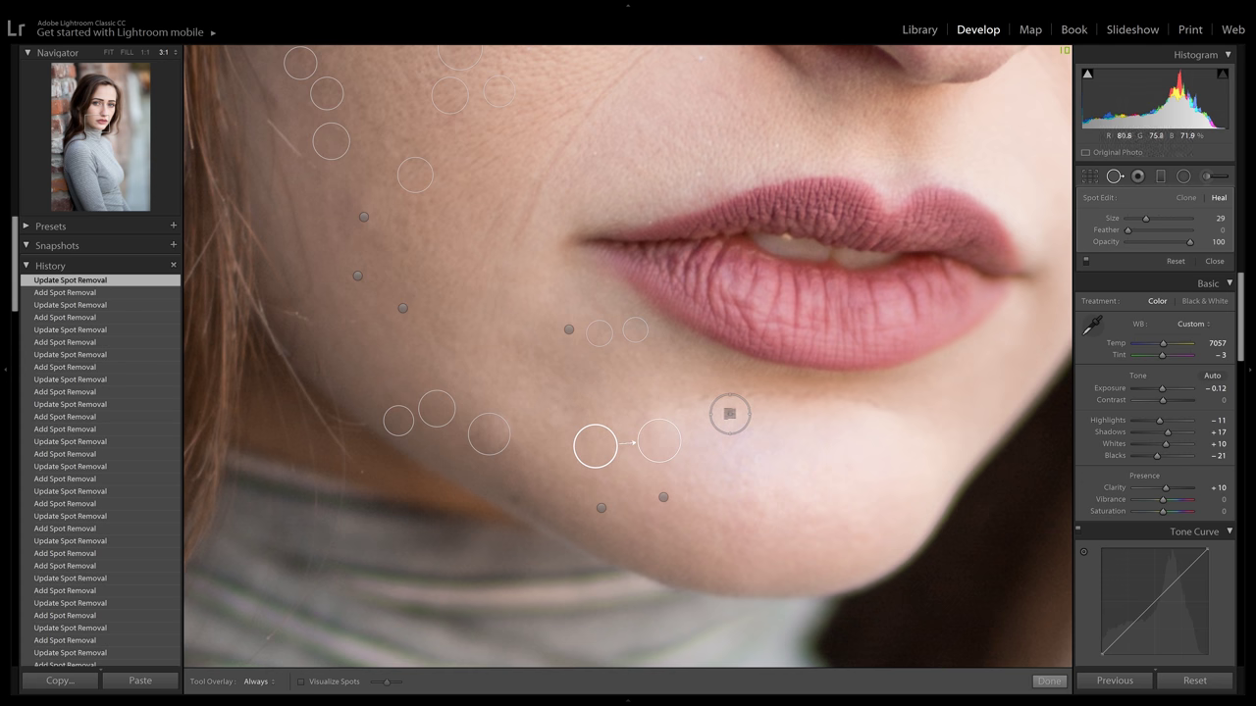
Step: Heal a spot below the lower lip at size 22 and one on the mid-chin at size 20, sourcing both from skin just below
{"action": "left_click", "coordinate": [729, 415]}
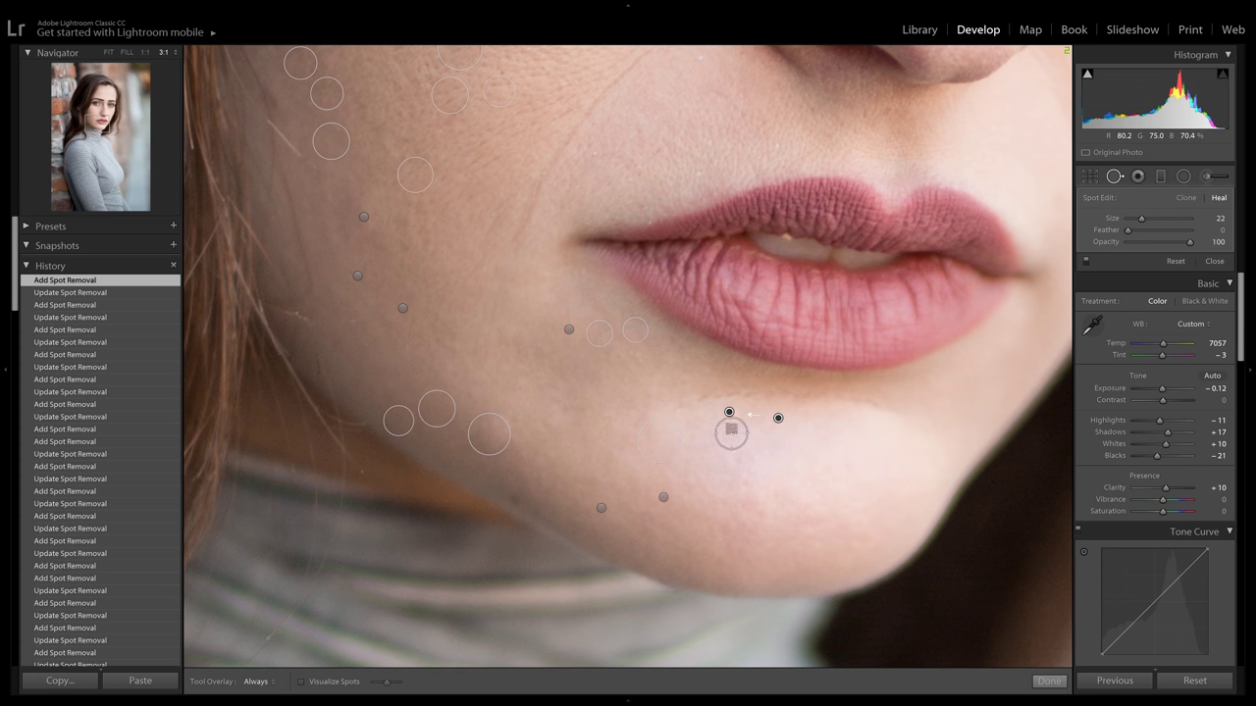
{"action": "left_click_drag", "start_coordinate": [777, 420], "coordinate": [704, 444]}
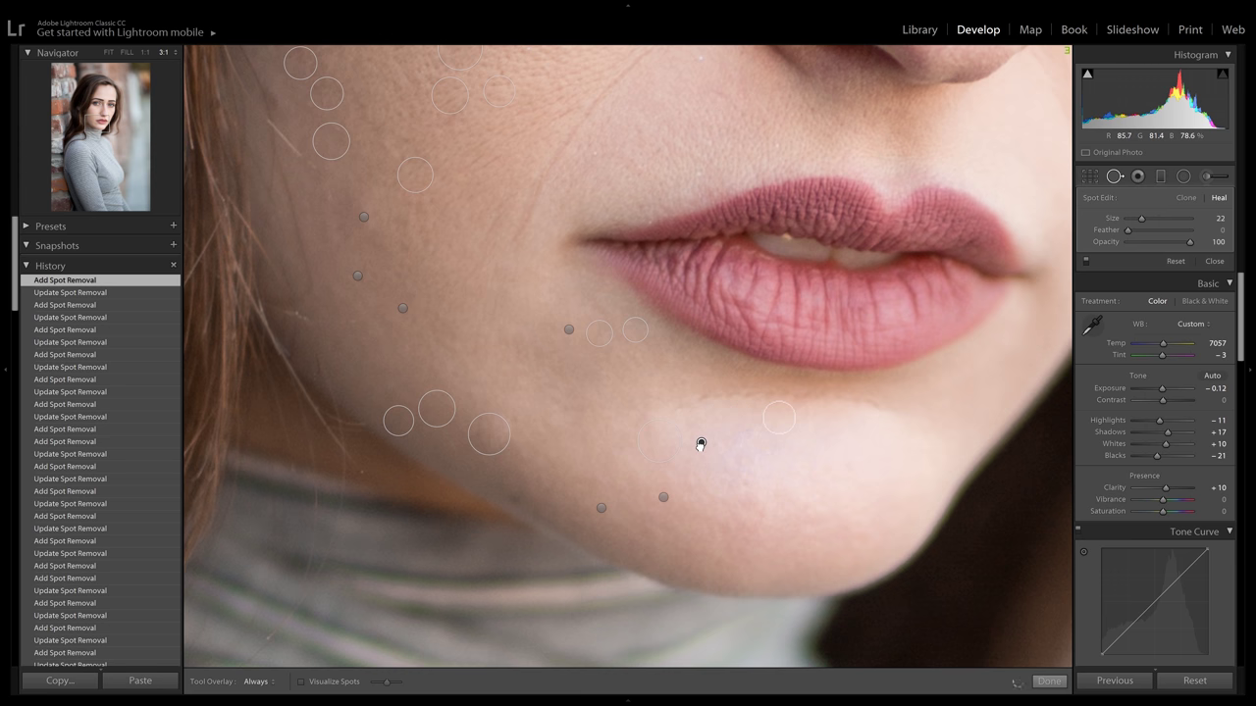
{"action": "left_click", "coordinate": [685, 480]}
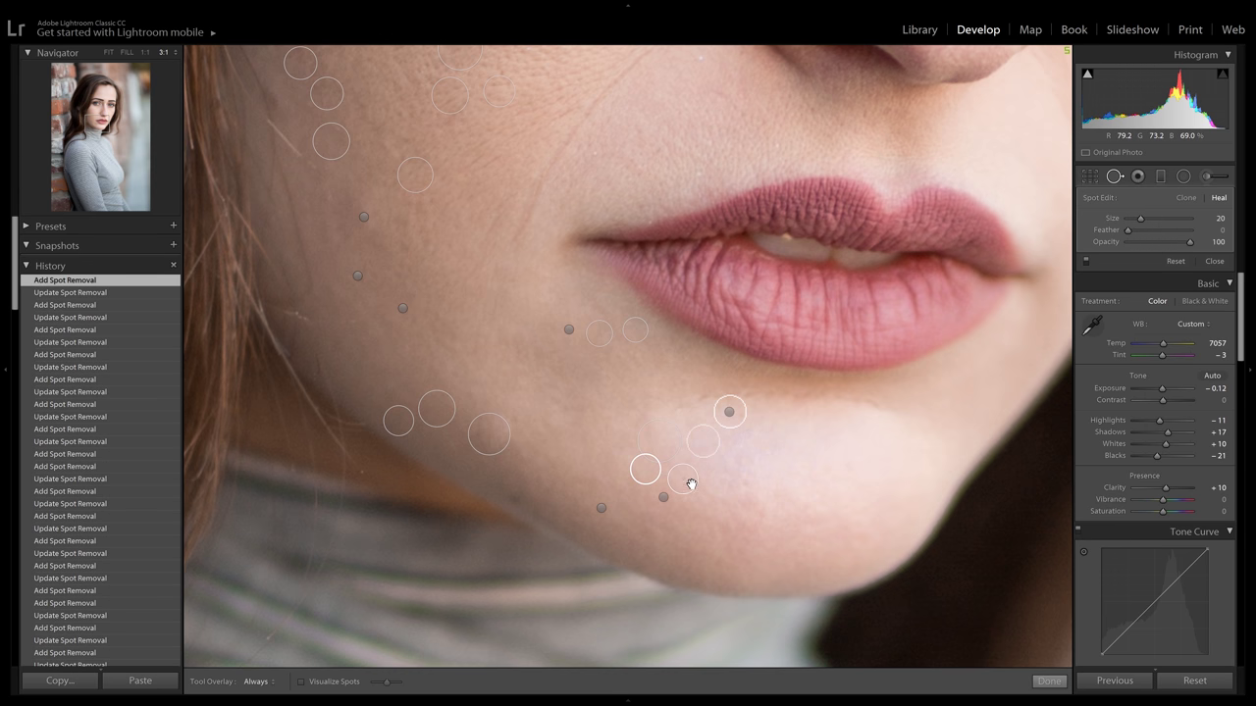
{"action": "left_click_drag", "start_coordinate": [658, 475], "coordinate": [657, 458]}
{"action": "mouse_move", "coordinate": [677, 469]}
{"action": "left_mouse_down"}
{"action": "mouse_move", "coordinate": [718, 524]}
{"action": "mouse_move", "coordinate": [704, 524]}
{"action": "left_mouse_up"}
{"action": "scroll", "coordinate": [843, 465], "scroll_direction": "down", "scroll_amount": 1}
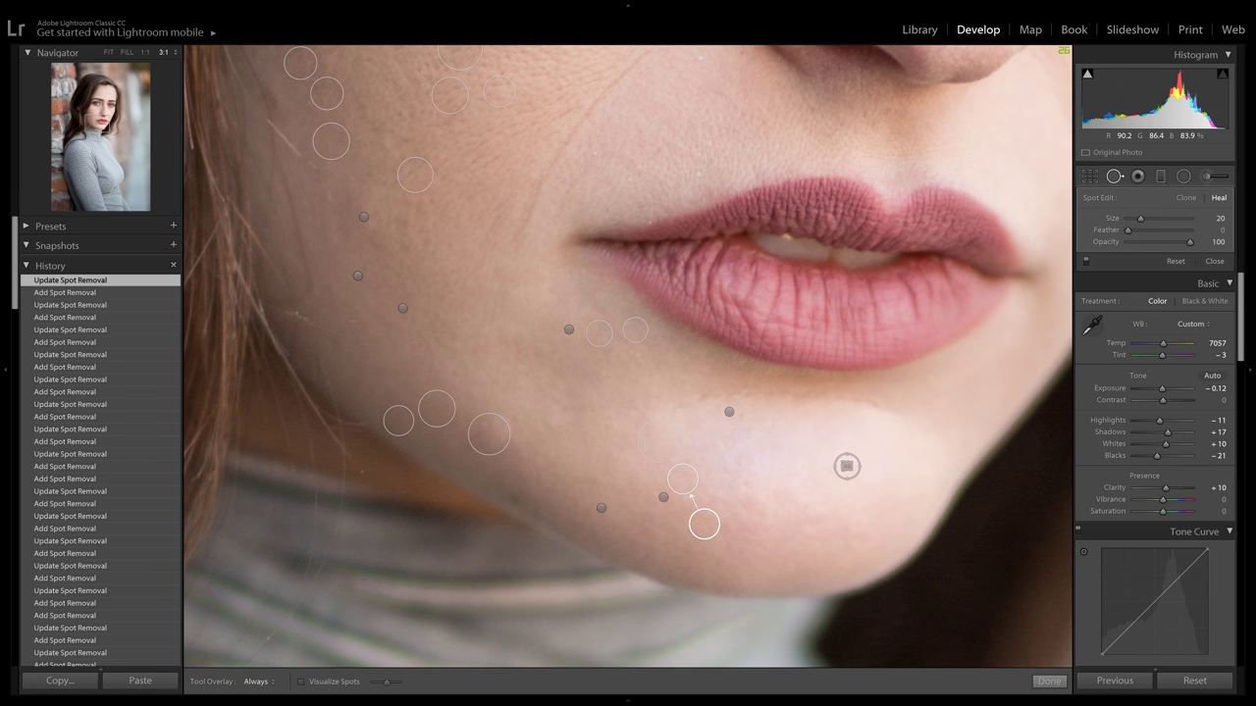
Step: Heal three blemishes on the far side and lower edge of the chin at size 18, sourcing them from the skin above
{"action": "left_click", "coordinate": [846, 466]}
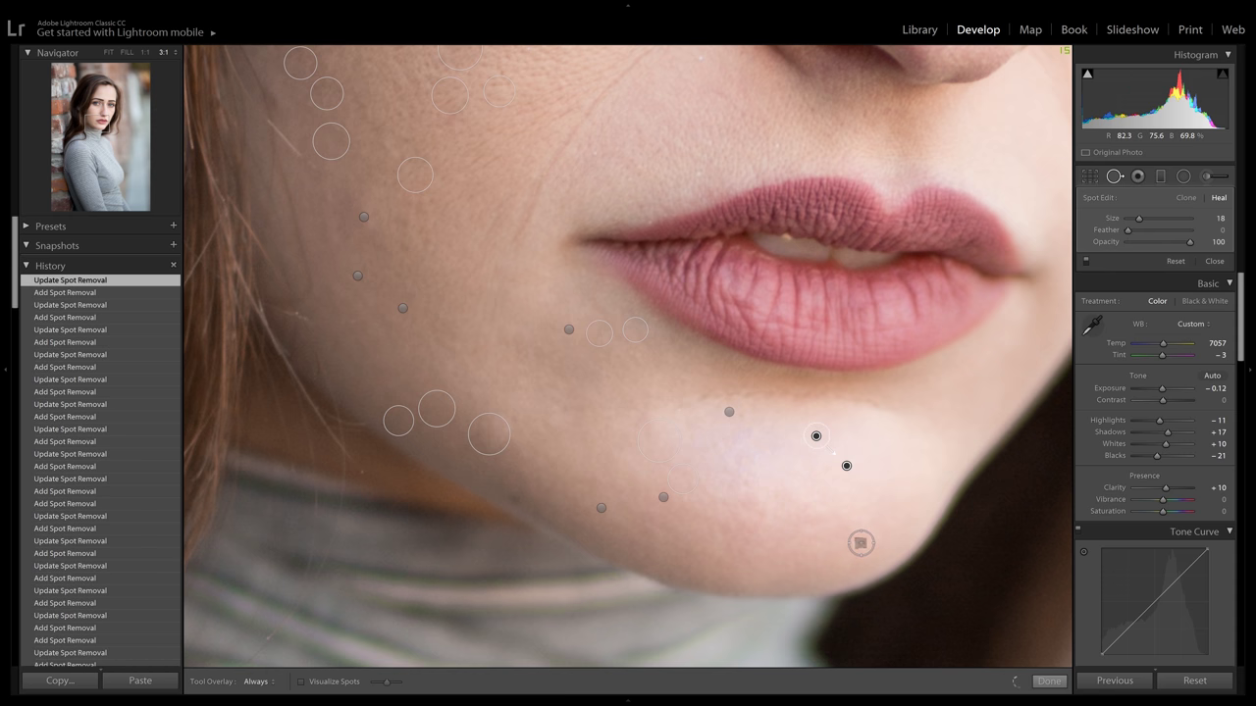
{"action": "left_click", "coordinate": [859, 543]}
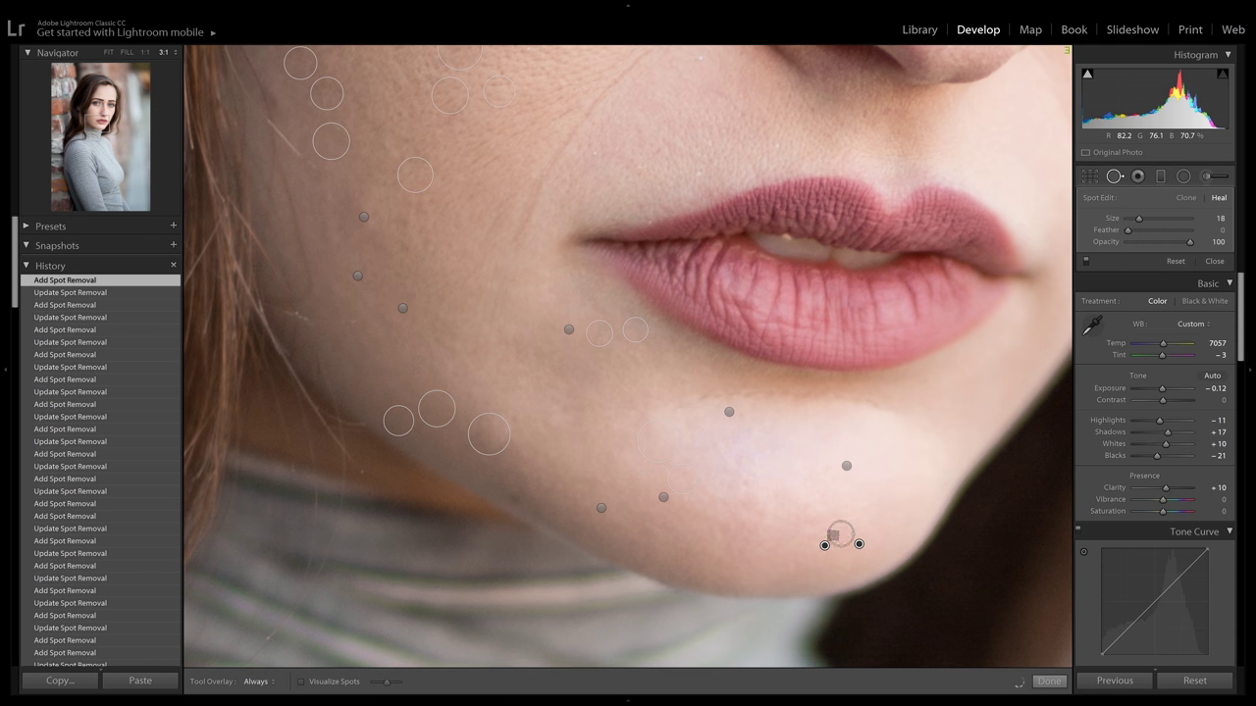
{"action": "left_click", "coordinate": [826, 546]}
{"action": "left_click_drag", "start_coordinate": [833, 503], "coordinate": [858, 544]}
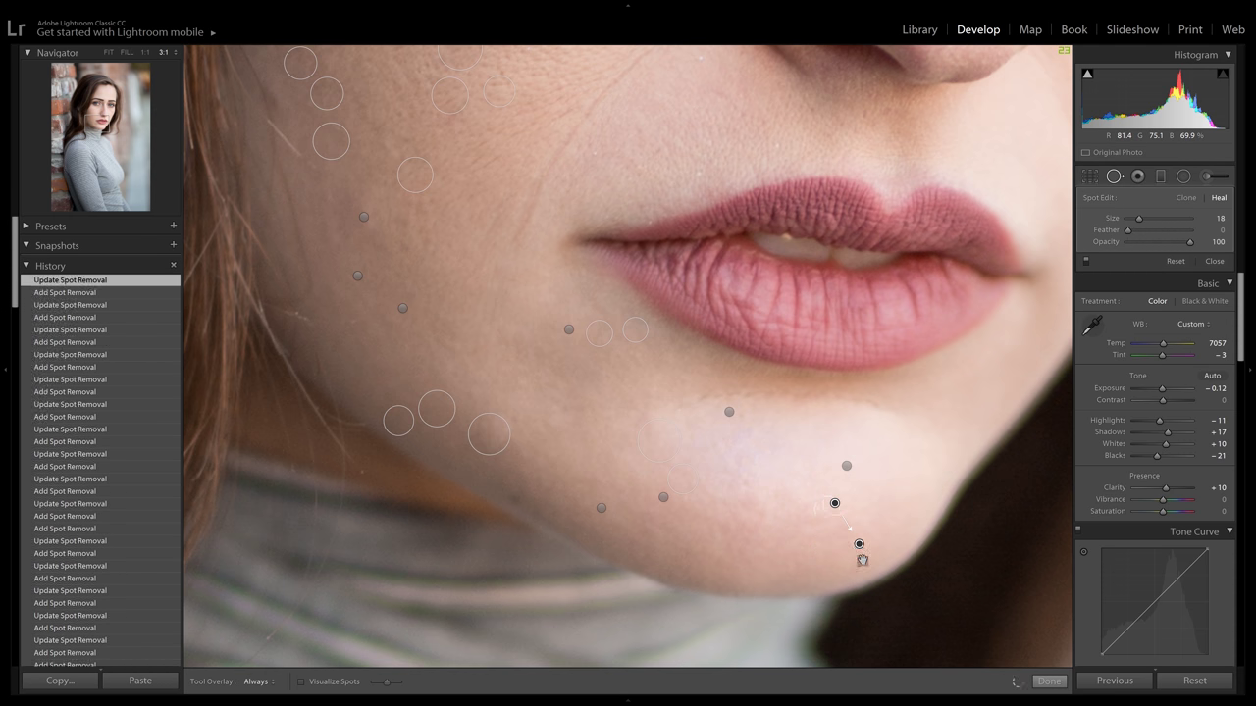
{"action": "left_click", "coordinate": [800, 564]}
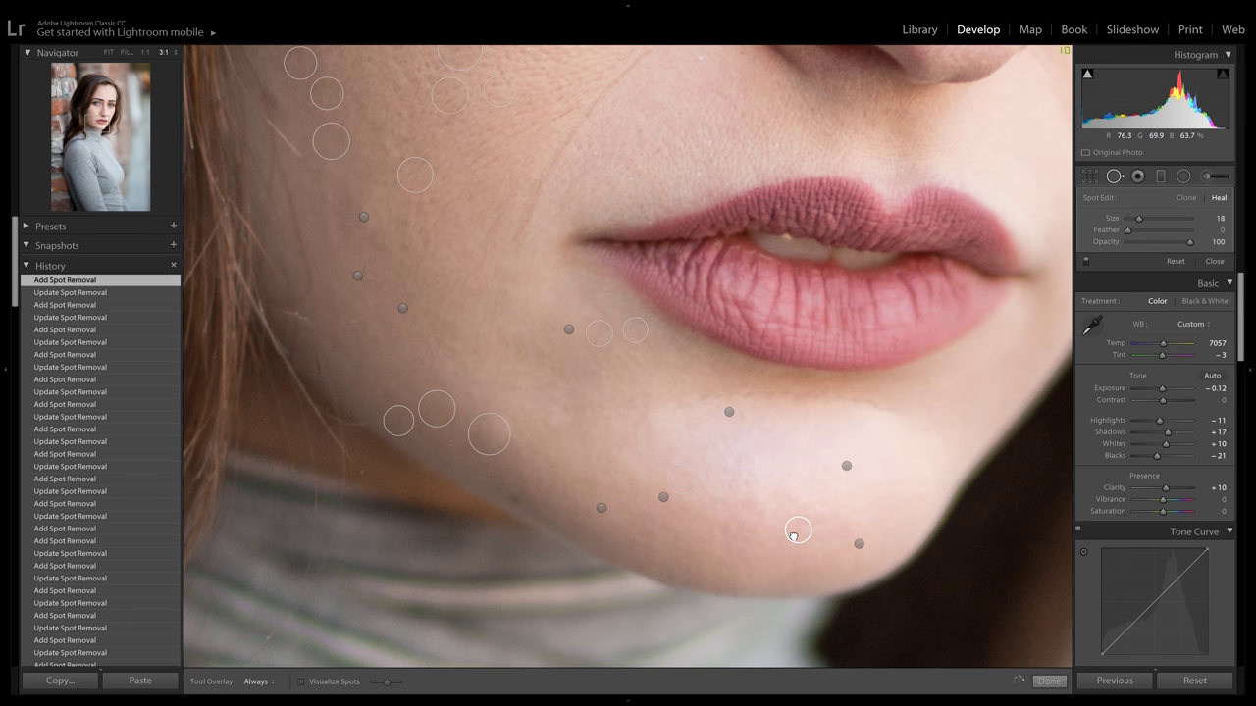
Step: Heal a short diagonal streak under the inner eye corner at size 15, sourcing it from the cheek just below
{"action": "mouse_move", "coordinate": [929, 450]}
{"action": "left_mouse_down"}
{"action": "mouse_move", "coordinate": [779, 483]}
{"action": "mouse_move", "coordinate": [694, 520]}
{"action": "mouse_move", "coordinate": [729, 536]}
{"action": "mouse_move", "coordinate": [757, 586]}
{"action": "left_mouse_up"}
{"action": "left_click_drag", "start_coordinate": [844, 426], "coordinate": [790, 613]}
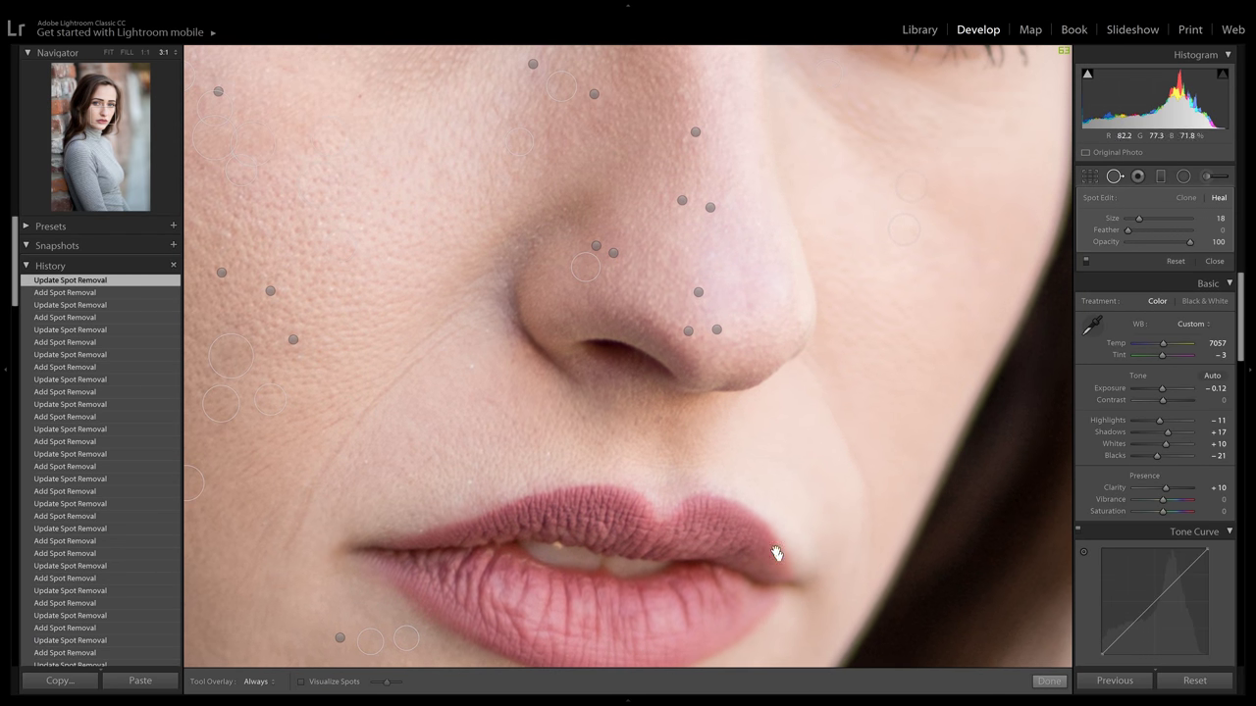
{"action": "left_click_drag", "start_coordinate": [720, 436], "coordinate": [710, 463]}
{"action": "left_click_drag", "start_coordinate": [812, 350], "coordinate": [743, 521]}
{"action": "left_click_drag", "start_coordinate": [746, 330], "coordinate": [780, 378]}
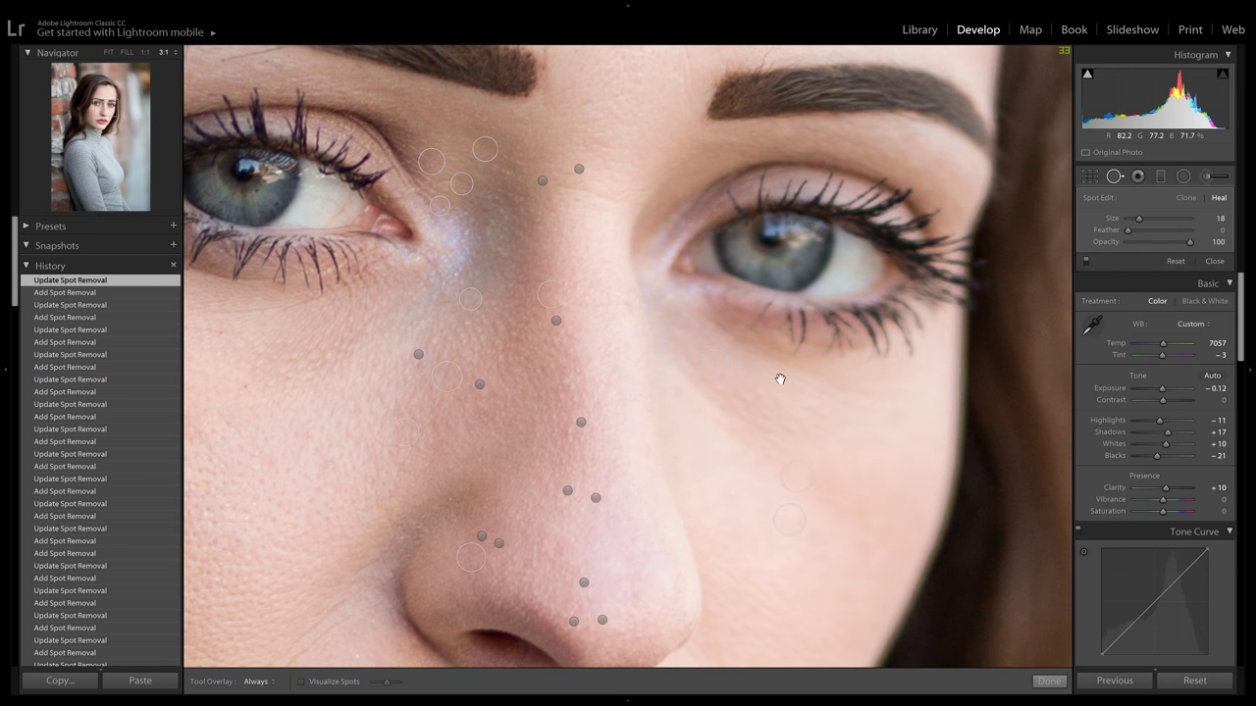
{"action": "left_click", "coordinate": [715, 367]}
{"action": "key", "text": "Delete"}
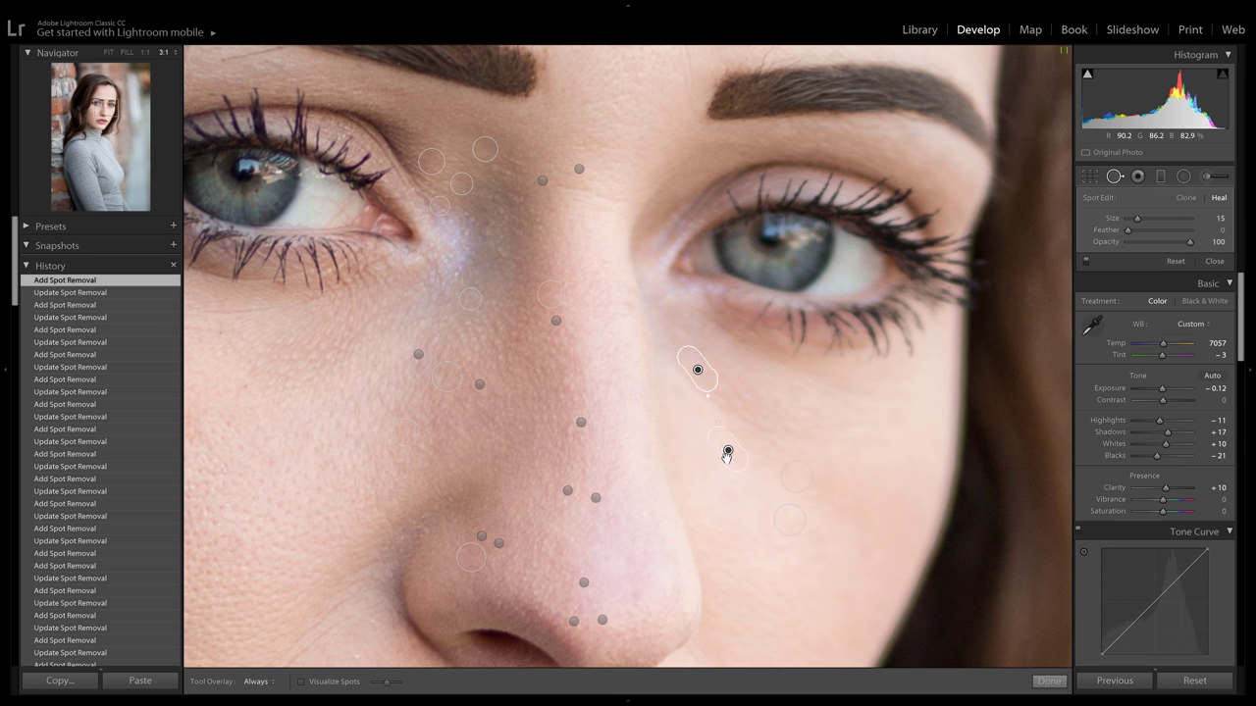
{"action": "left_click_drag", "start_coordinate": [728, 452], "coordinate": [714, 446]}
{"action": "left_click", "coordinate": [736, 458]}
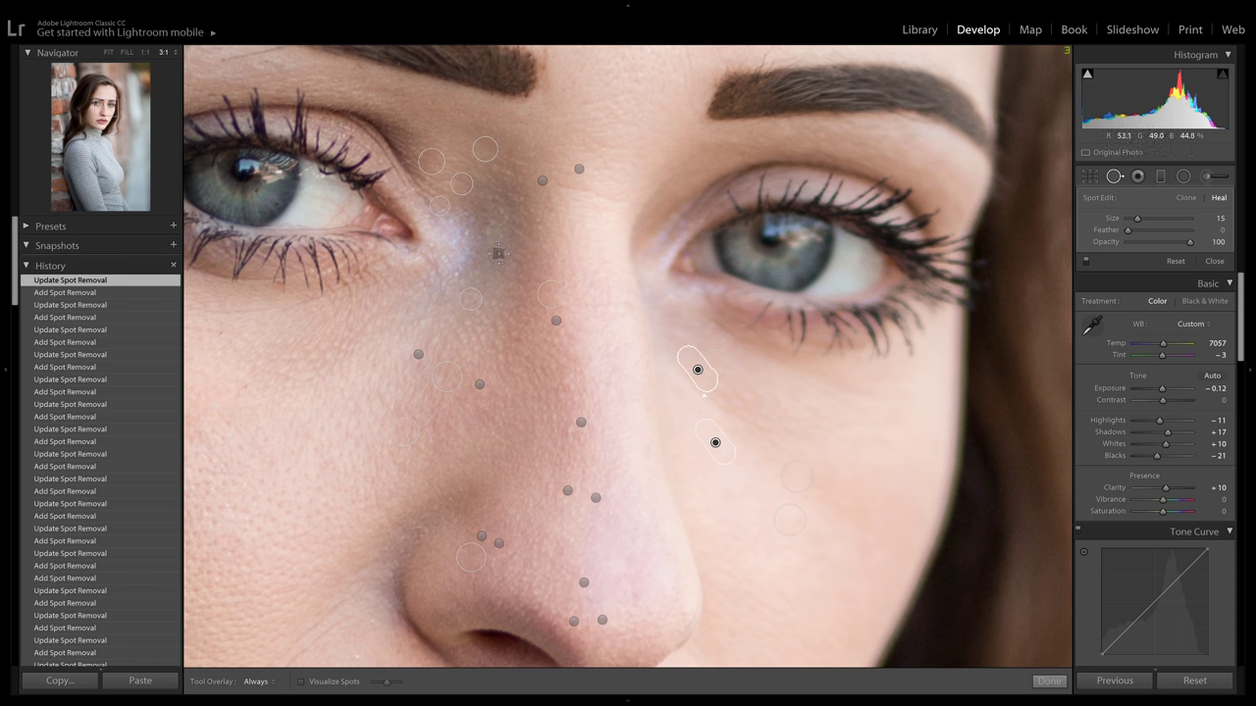
Step: Heal a short streak on the side of the nose bridge at size 14, sourced from right beside it, and close Spot Removal
{"action": "left_click_drag", "start_coordinate": [498, 250], "coordinate": [517, 267]}
{"action": "left_click_drag", "start_coordinate": [498, 215], "coordinate": [529, 256]}
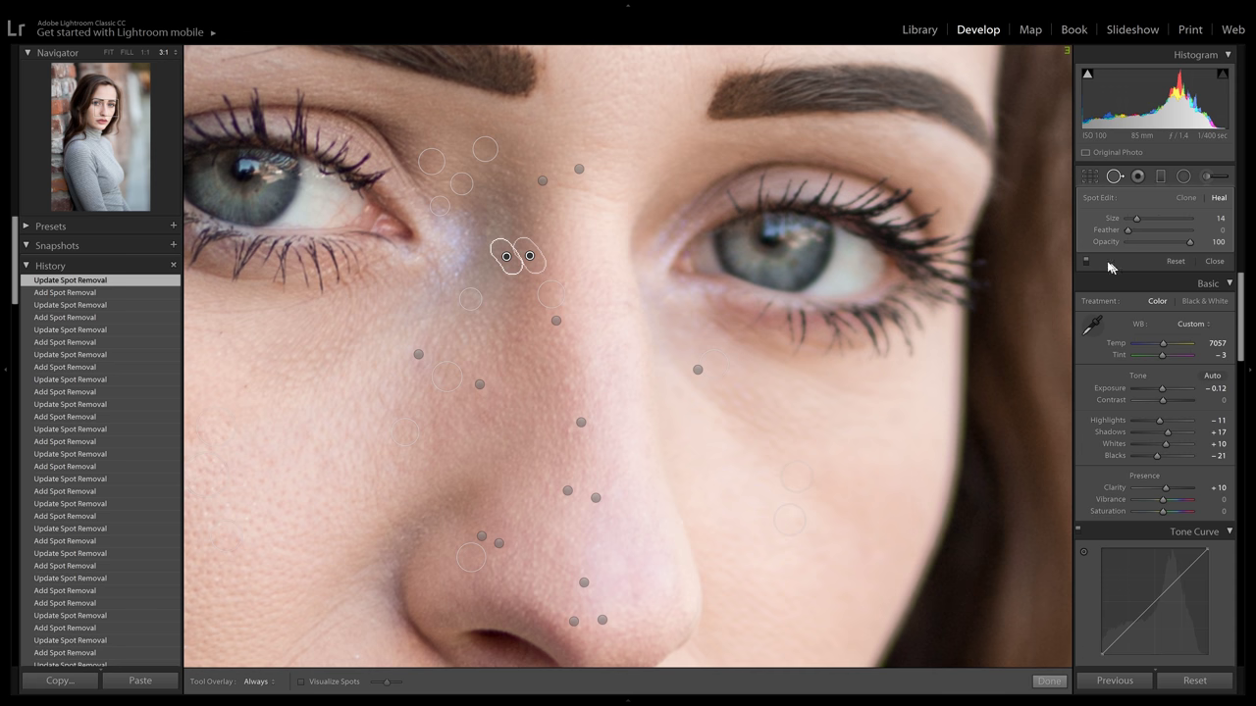
{"action": "left_click", "coordinate": [1214, 262]}
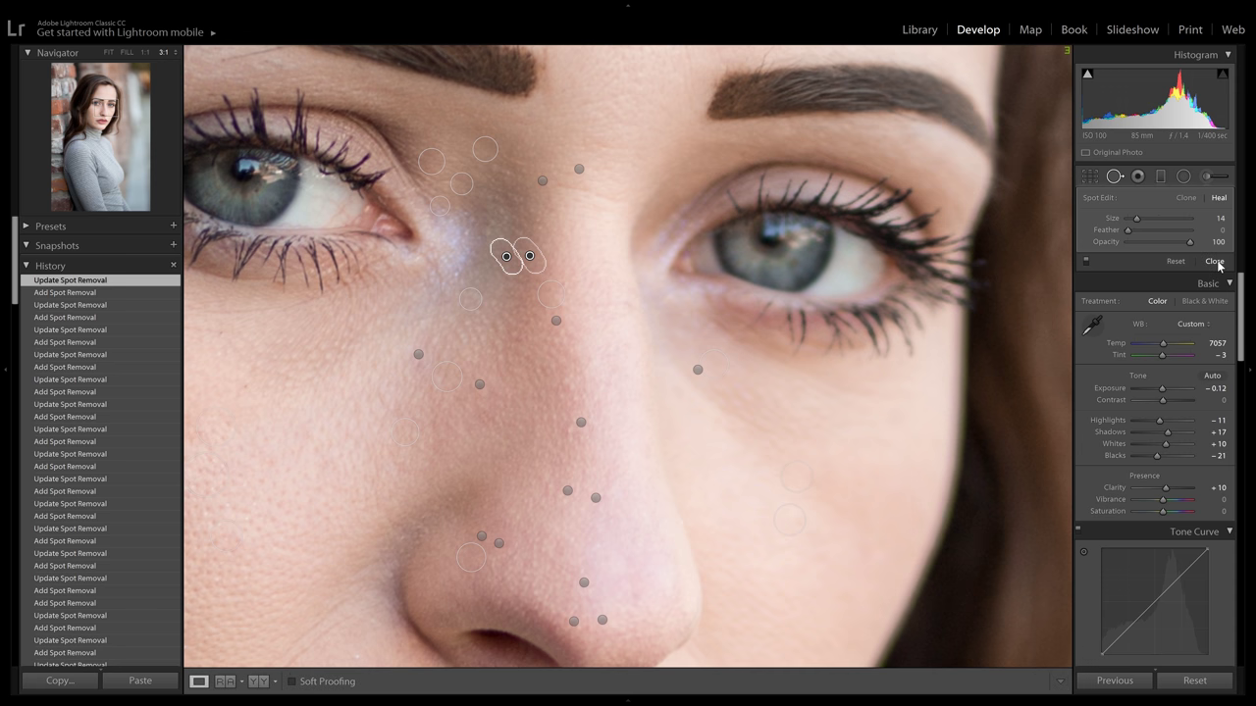
Step: Compare the retouched face with its original version at 1:1 magnification, switching repeatedly between before and after
{"action": "left_click", "coordinate": [173, 53]}
{"action": "left_click", "coordinate": [169, 116]}
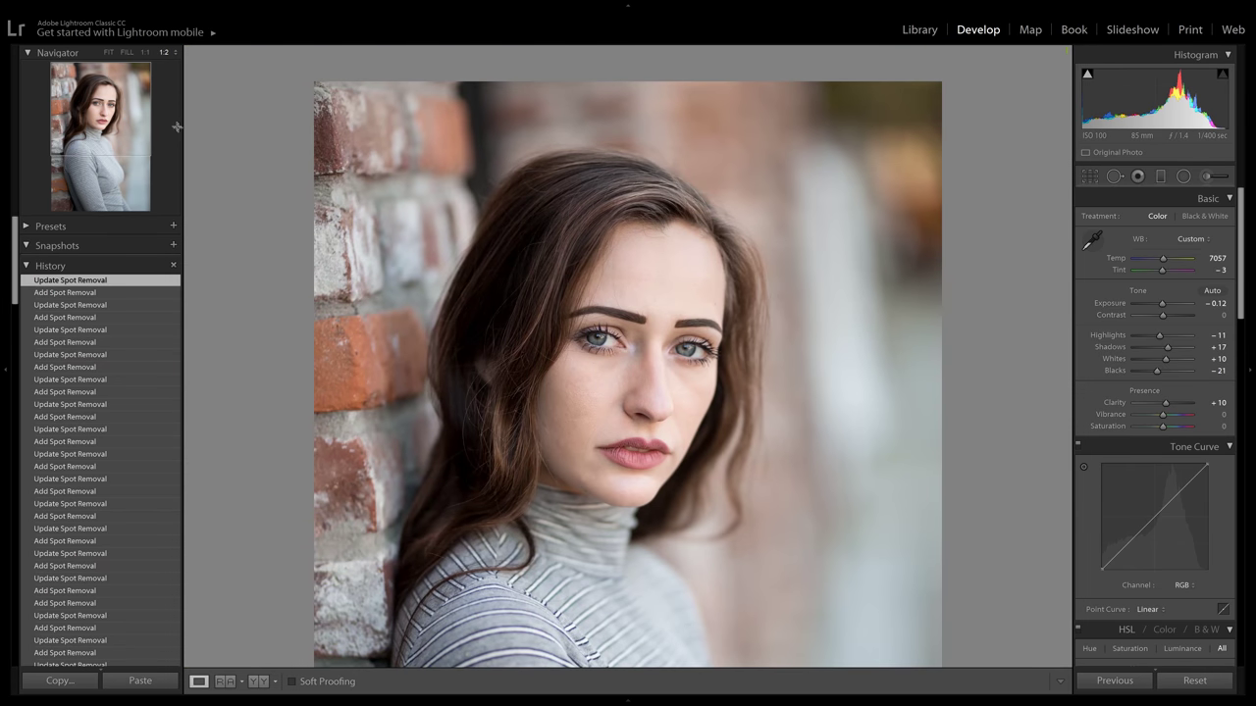
{"action": "left_click", "coordinate": [174, 54]}
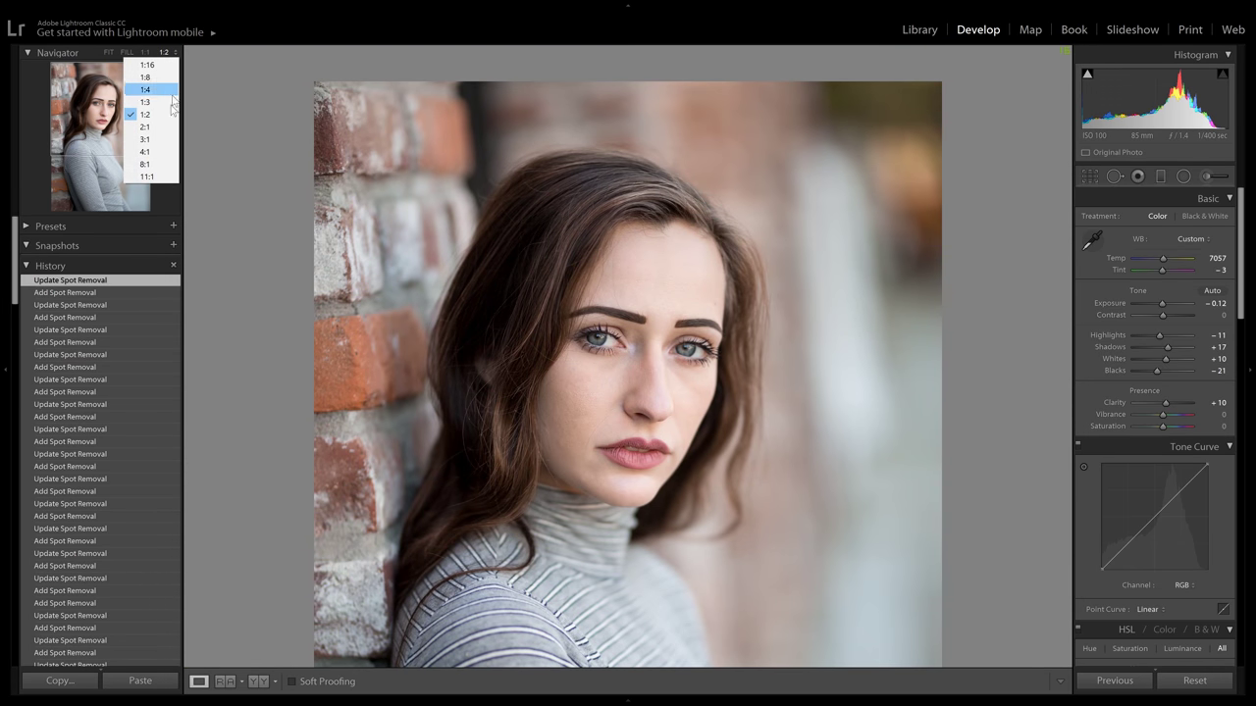
{"action": "left_click", "coordinate": [166, 127]}
{"action": "left_click", "coordinate": [709, 372]}
{"action": "left_click", "coordinate": [708, 373]}
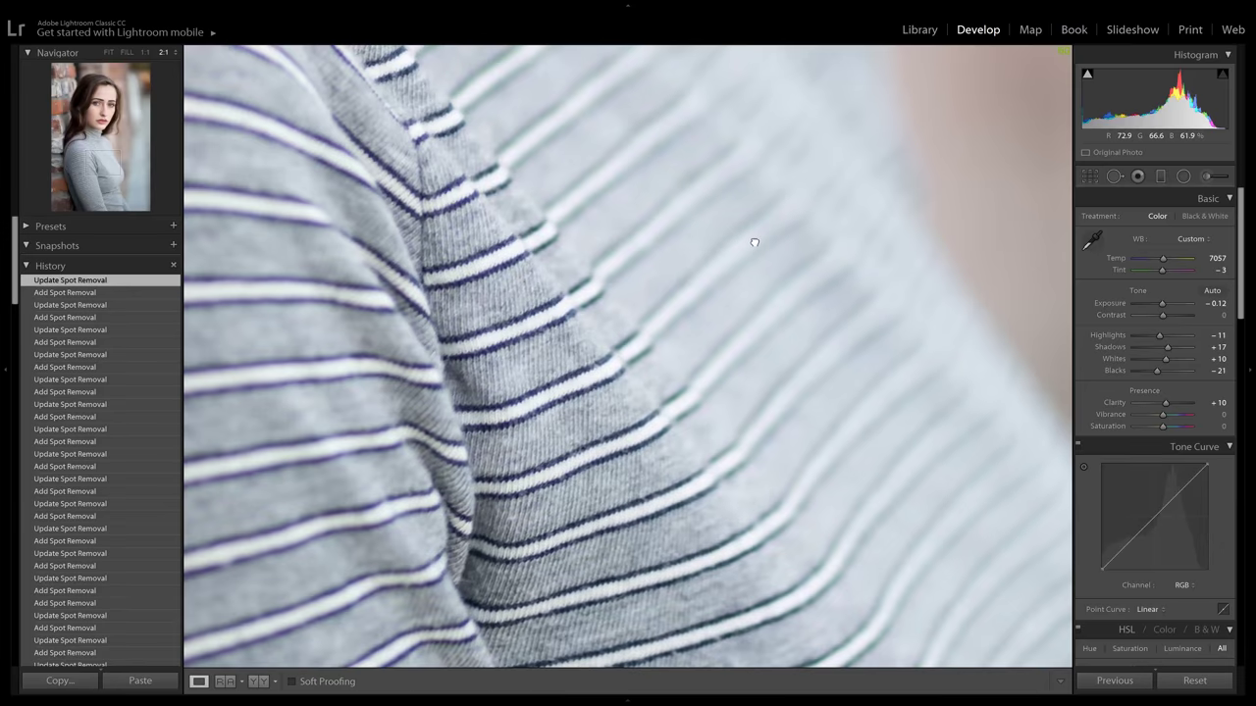
{"action": "left_click", "coordinate": [145, 52]}
{"action": "left_click", "coordinate": [604, 220]}
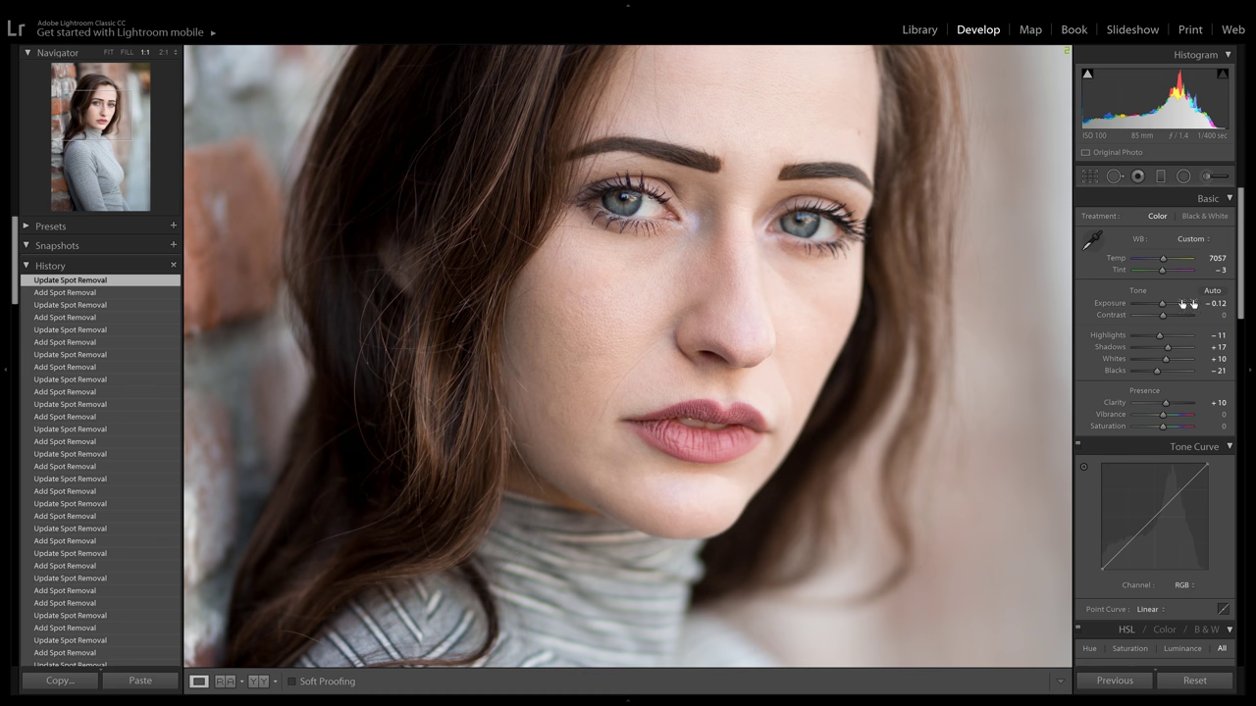
{"action": "key", "text": "backslash"}
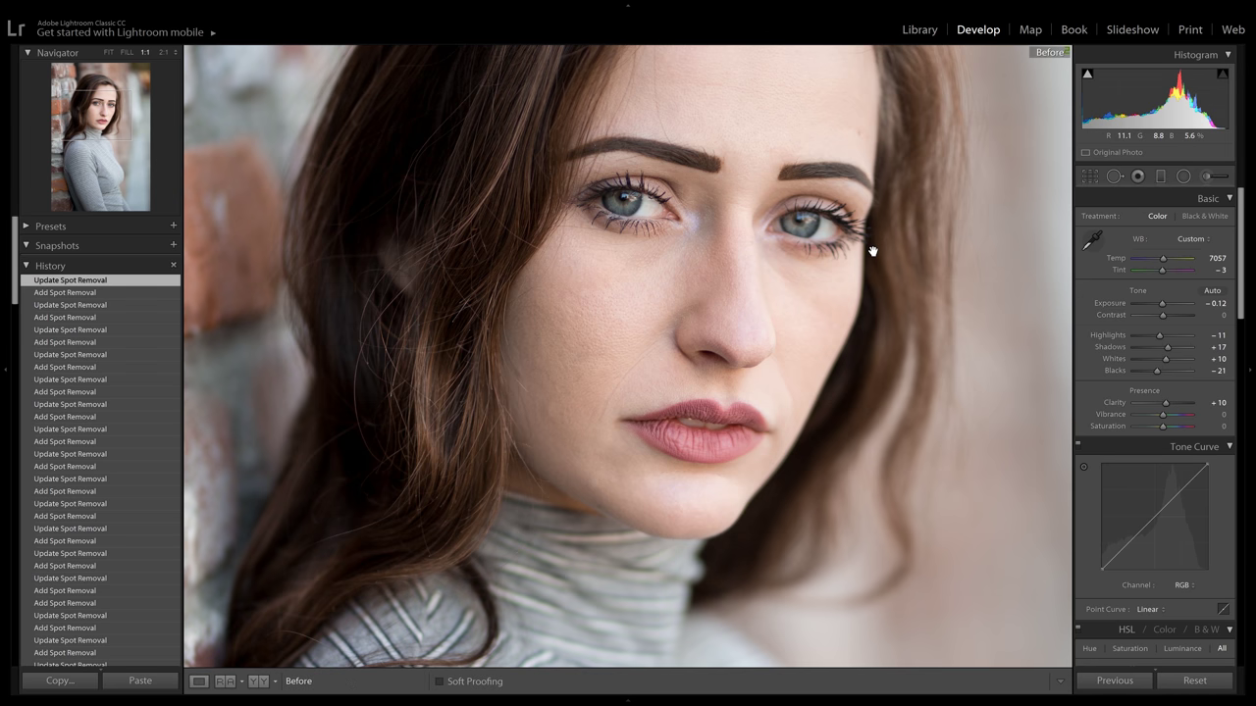
{"action": "key", "text": "backslash"}
{"action": "key", "text": "backslash"}
{"action": "key", "text": "backslash"}
{"action": "key", "text": "backslash"}
{"action": "key", "text": "backslash"}
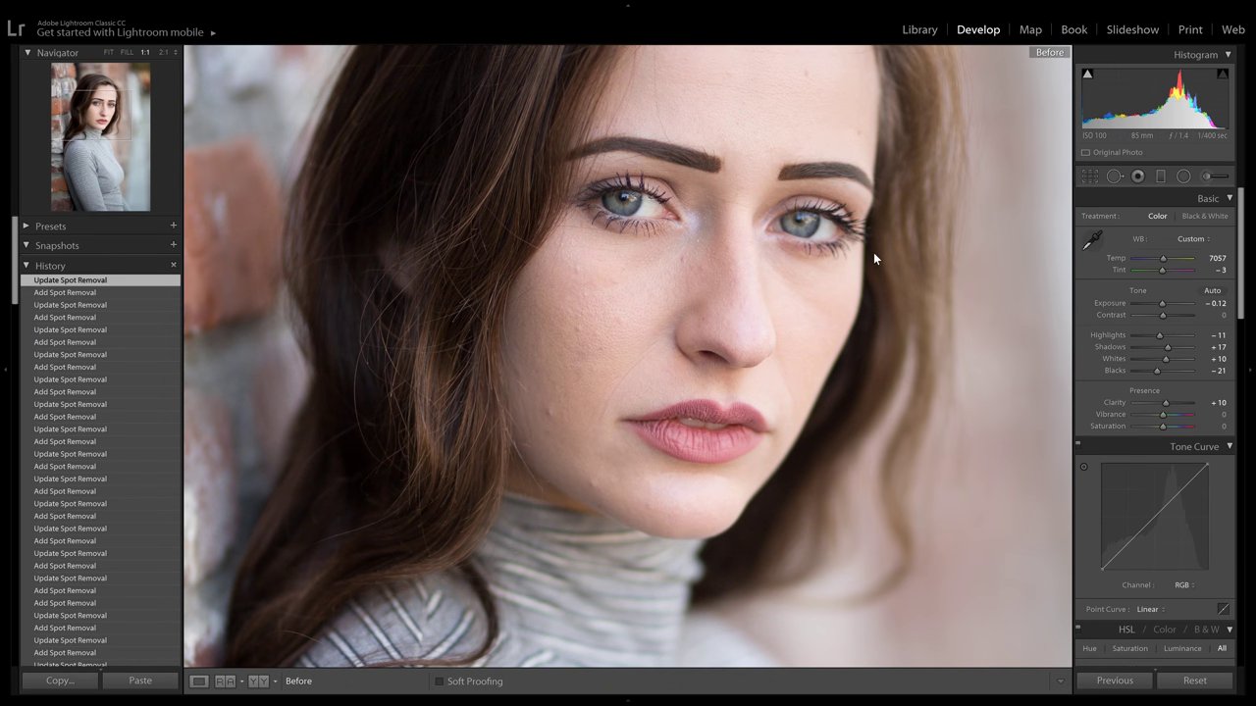
{"action": "key", "text": "backslash"}
{"action": "key", "text": "backslash"}
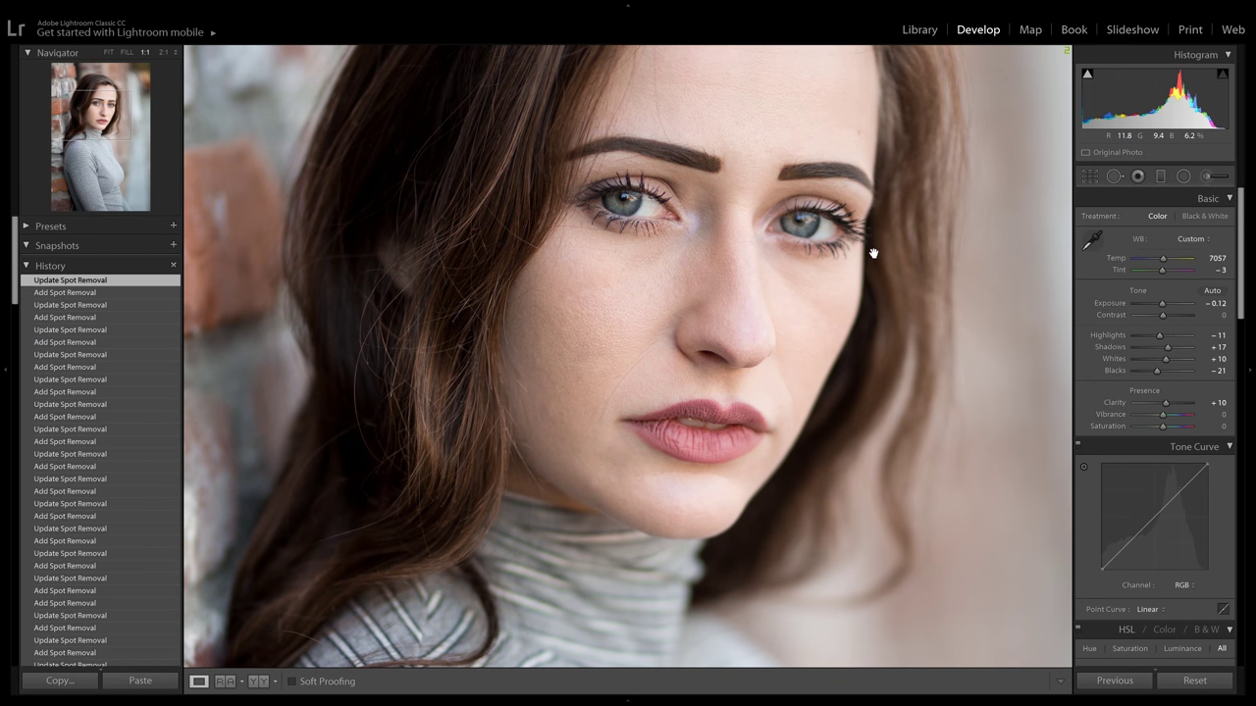
{"action": "key", "text": "backslash"}
{"action": "key", "text": "backslash"}
{"action": "key", "text": "backslash"}
{"action": "key", "text": "backslash"}
{"action": "key", "text": "backslash"}
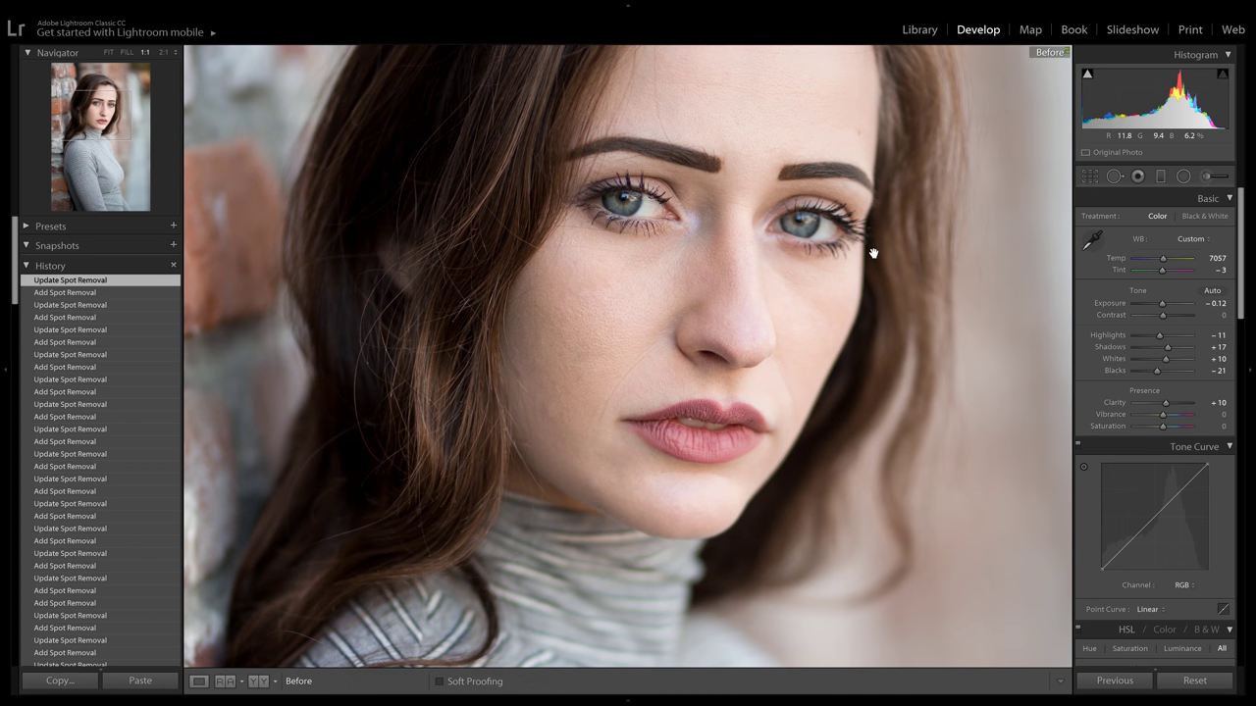
{"action": "key", "text": "backslash"}
{"action": "key", "text": "backslash"}
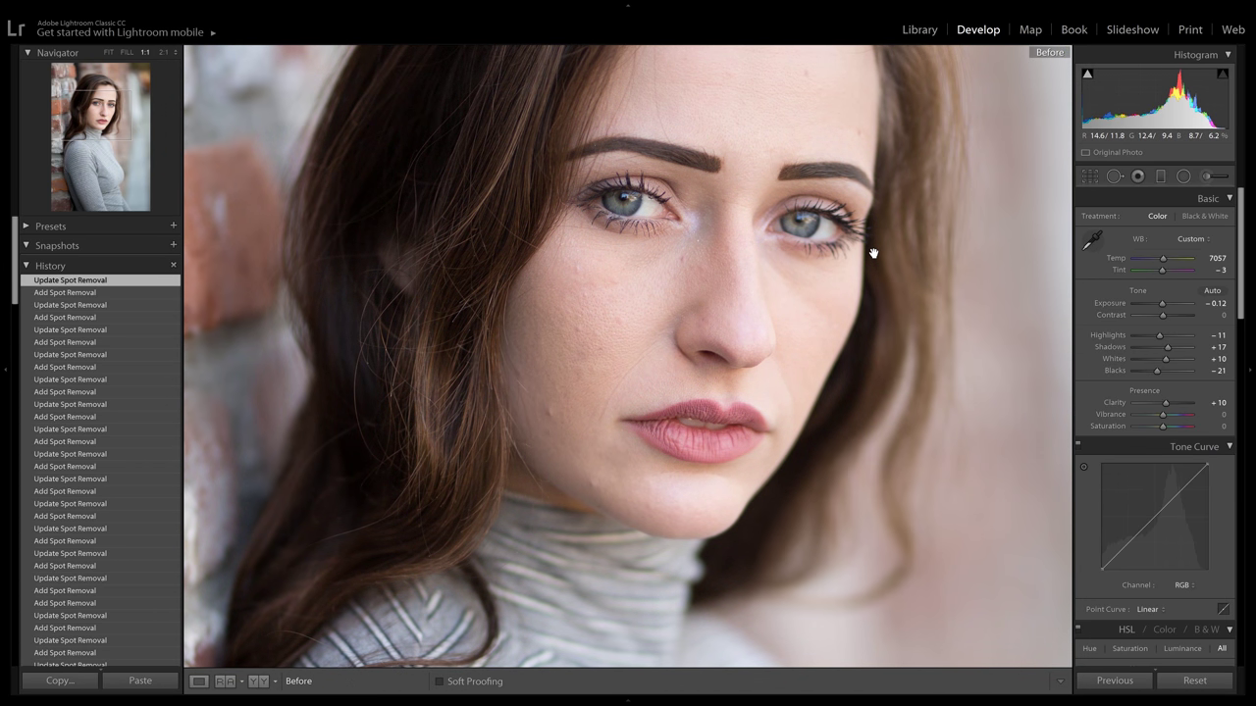
{"action": "key", "text": "backslash"}
{"action": "key", "text": "backslash"}
{"action": "key", "text": "backslash"}
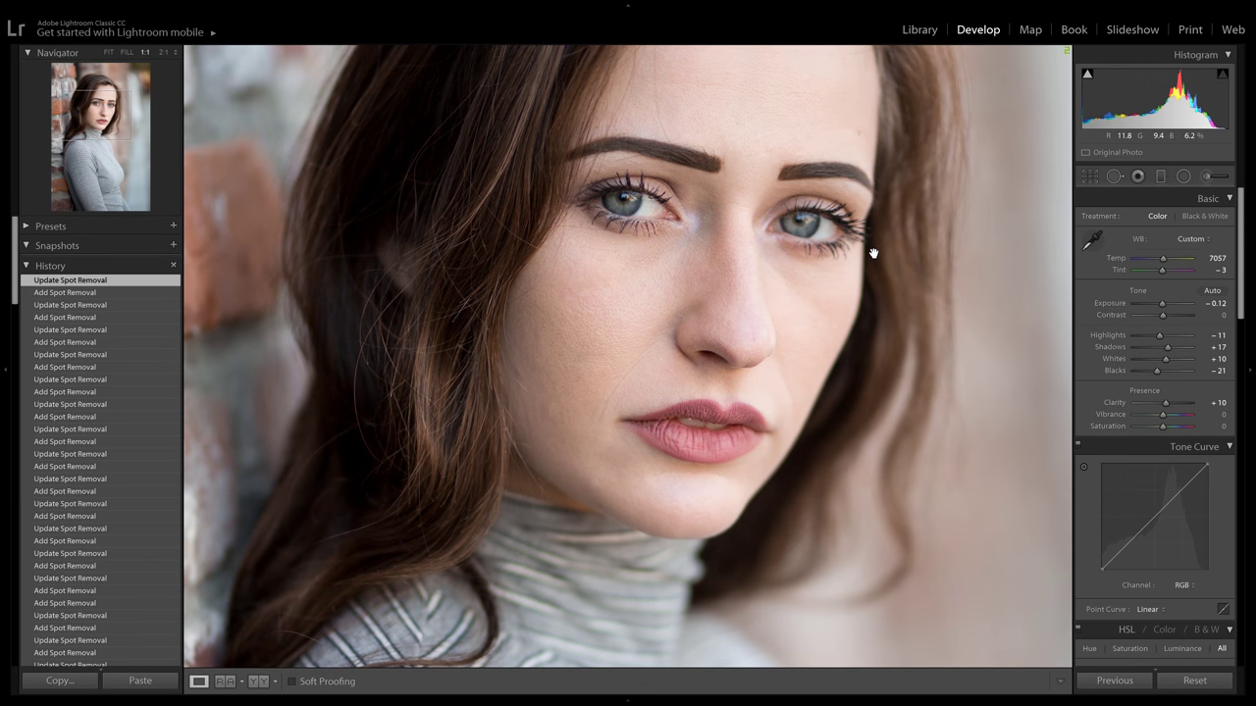
{"action": "key", "text": "backslash"}
{"action": "key", "text": "backslash"}
{"action": "key", "text": "backslash"}
{"action": "key", "text": "backslash"}
Step: Heal a short streak on the lower cheek with Spot Removal at size 29, sourcing it from the skin beside it toward the mouth
{"action": "left_click", "coordinate": [1118, 179]}
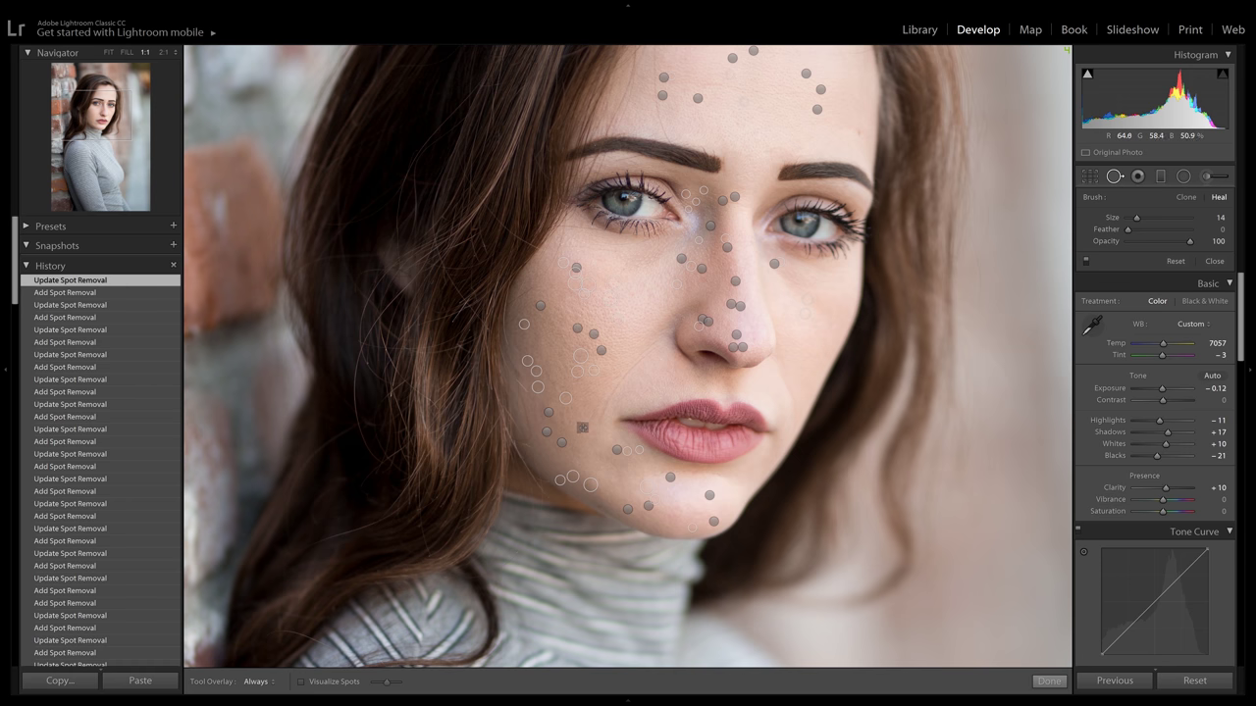
{"action": "left_click", "coordinate": [163, 52]}
{"action": "left_click_drag", "start_coordinate": [572, 465], "coordinate": [631, 426]}
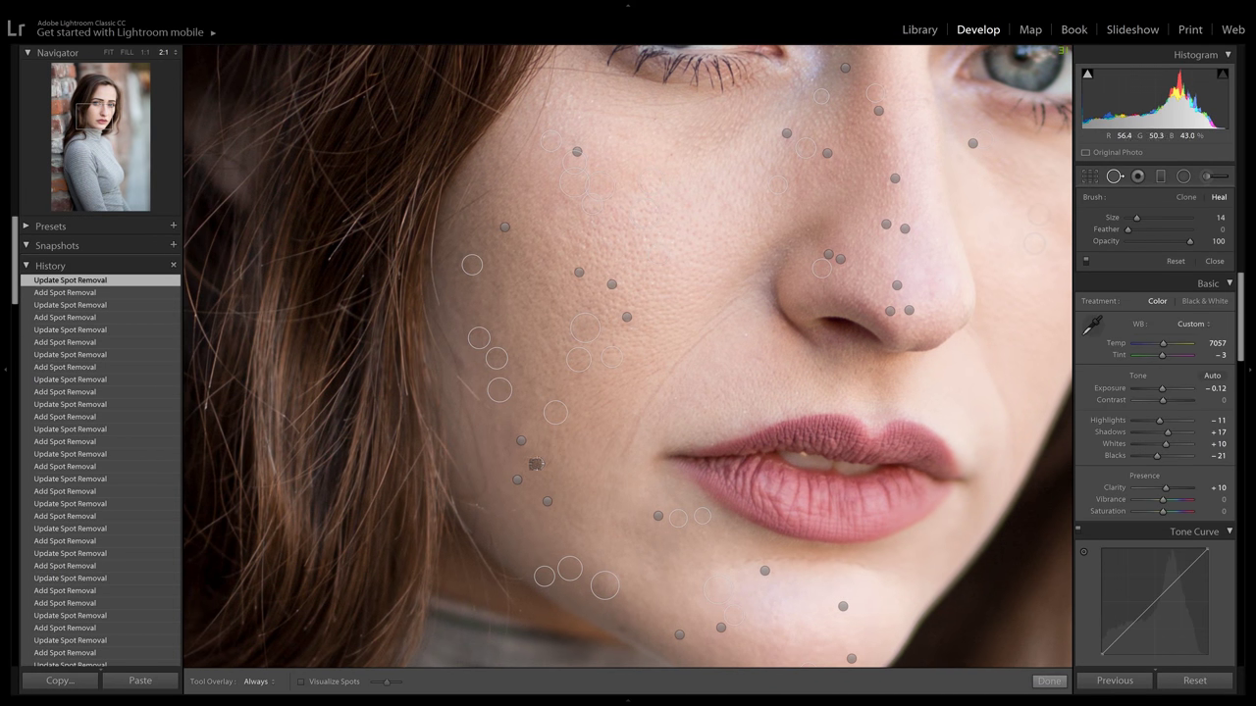
{"action": "scroll", "coordinate": [540, 447], "scroll_direction": "up", "scroll_amount": 4}
{"action": "left_click", "coordinate": [547, 449]}
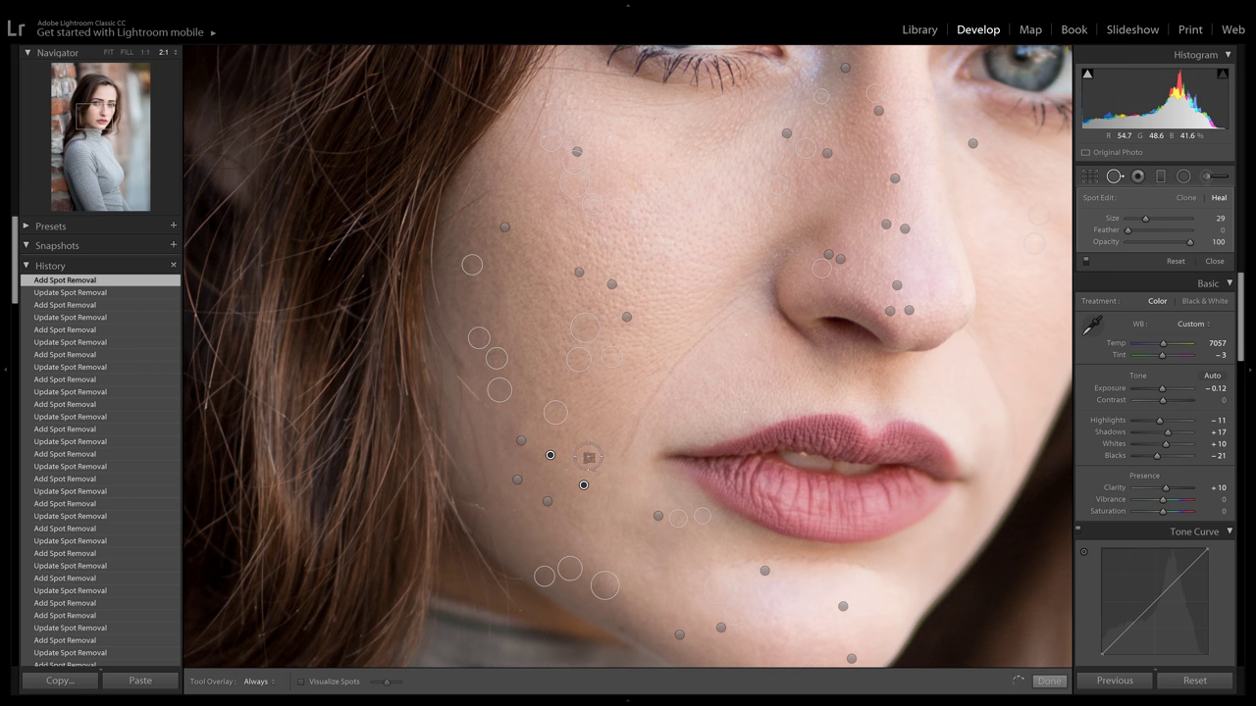
{"action": "left_click_drag", "start_coordinate": [587, 484], "coordinate": [586, 452]}
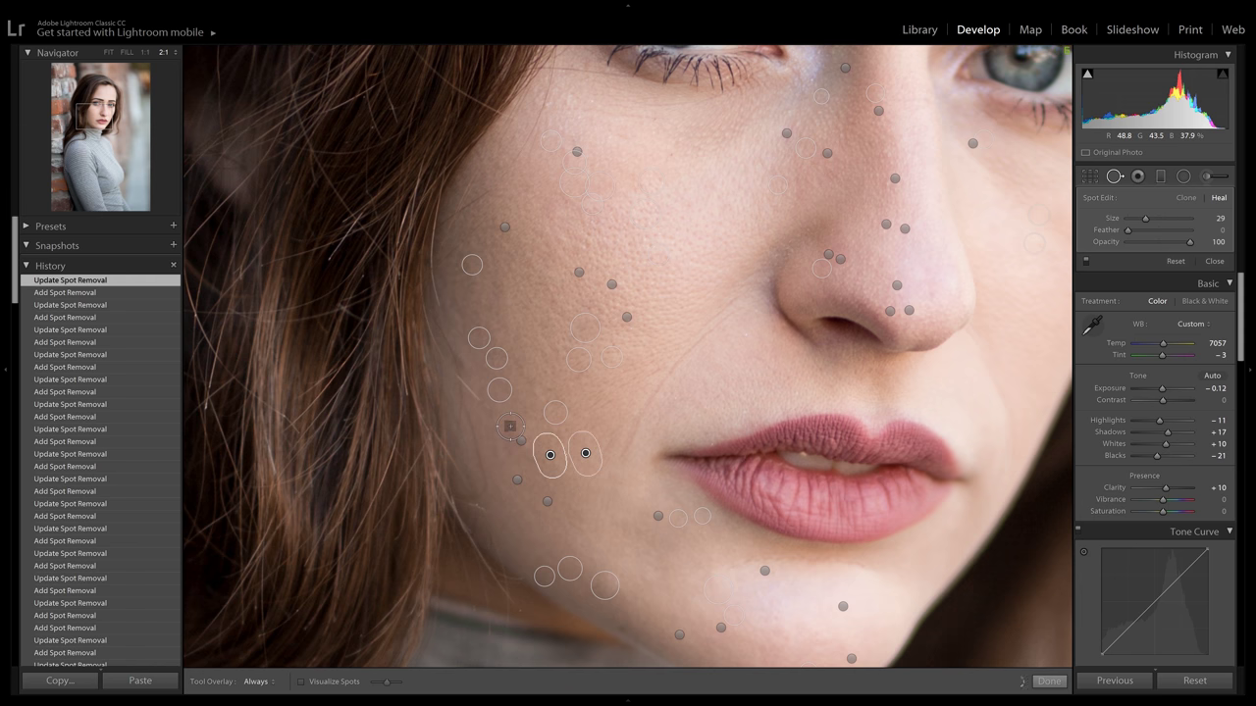
Step: Heal a curved streak along the outer lower cheek at size 29, sourced from the skin directly below, and close Spot Removal
{"action": "left_click_drag", "start_coordinate": [509, 424], "coordinate": [524, 463]}
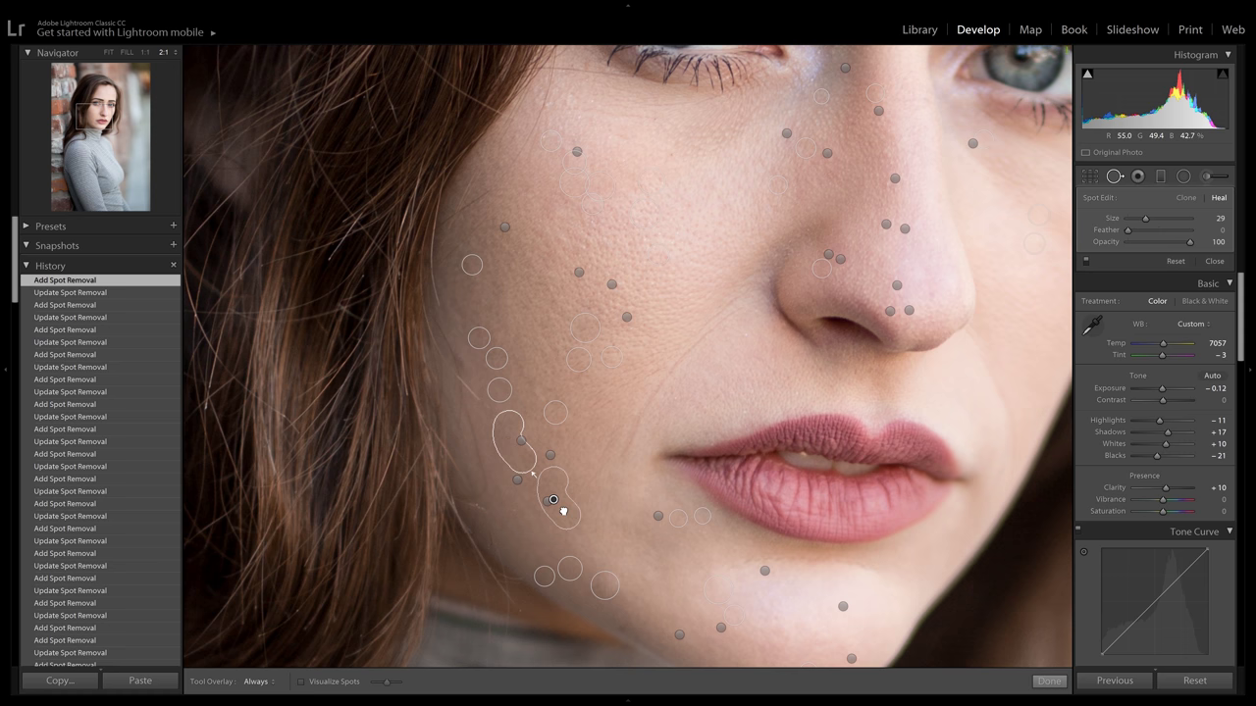
{"action": "mouse_move", "coordinate": [563, 512]}
{"action": "left_mouse_down"}
{"action": "mouse_move", "coordinate": [552, 492]}
{"action": "mouse_move", "coordinate": [498, 482]}
{"action": "mouse_move", "coordinate": [506, 510]}
{"action": "left_mouse_up"}
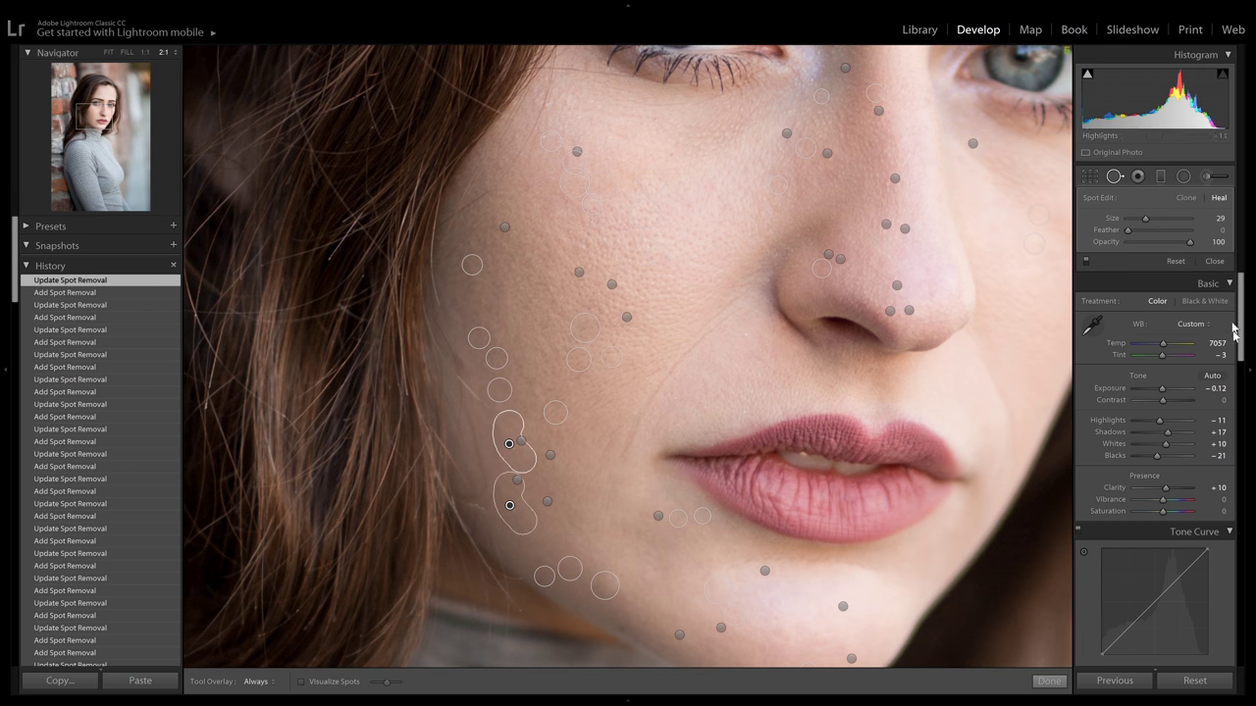
{"action": "left_click", "coordinate": [1214, 261]}
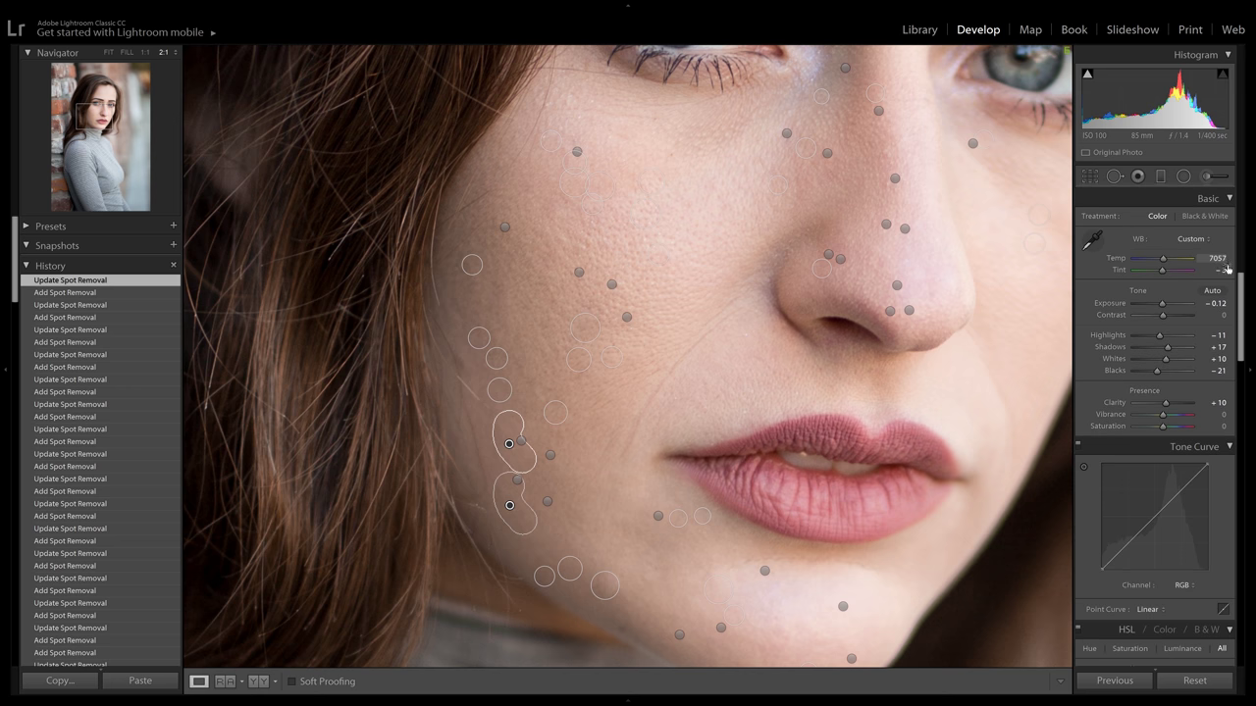
Step: Compare the healed cheek and jaw area with the original photo by switching between before and after
{"action": "key", "text": "backslash"}
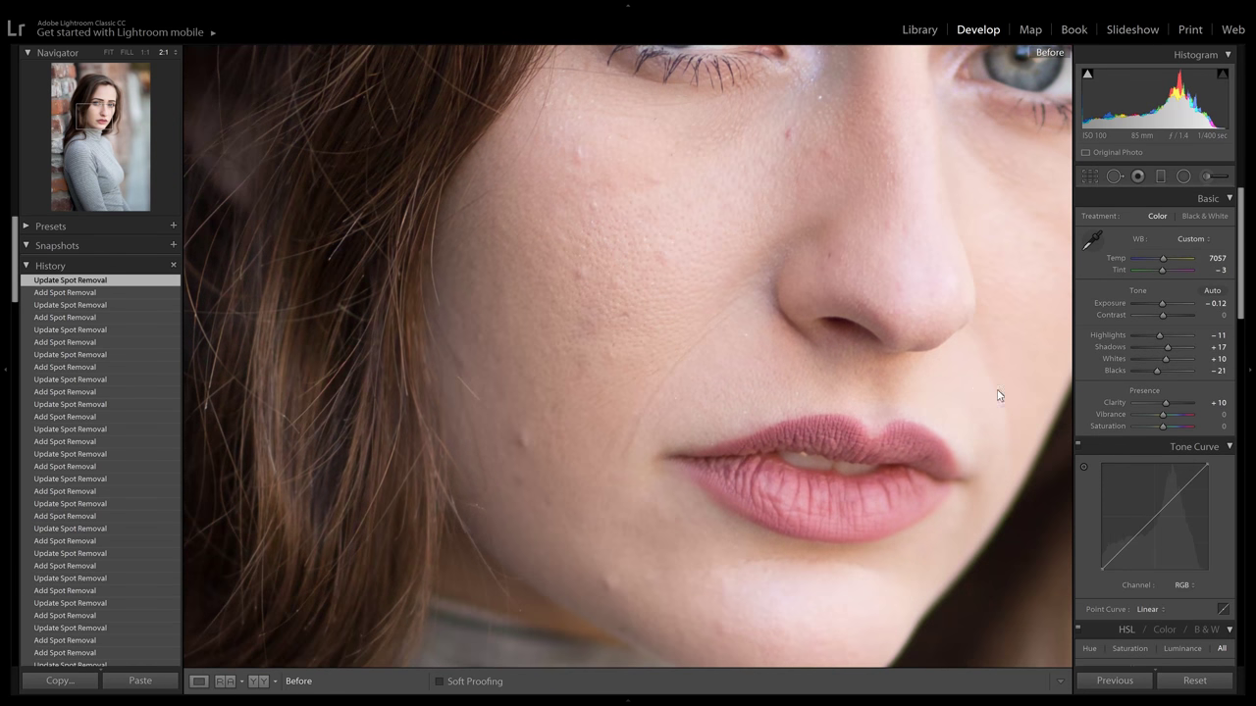
{"action": "key", "text": "backslash"}
{"action": "key", "text": "backslash"}
{"action": "key", "text": "backslash"}
{"action": "key", "text": "backslash"}
{"action": "key", "text": "backslash"}
{"action": "key", "text": "backslash"}
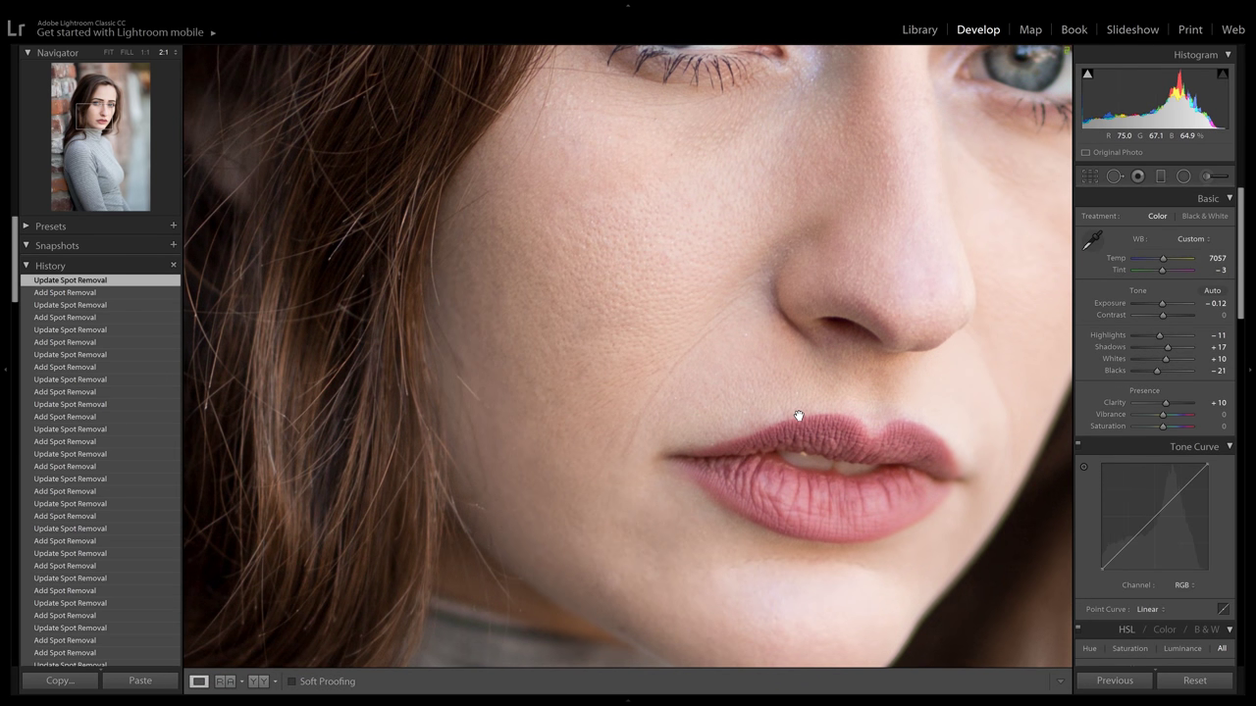
{"action": "key", "text": "backslash"}
{"action": "key", "text": "backslash"}
{"action": "key", "text": "backslash"}
Step: Heal two spots on the outer mid-cheek with Spot Removal at size 29, sourcing each from adjacent skin toward the hair, and close the tool
{"action": "left_click", "coordinate": [1117, 177]}
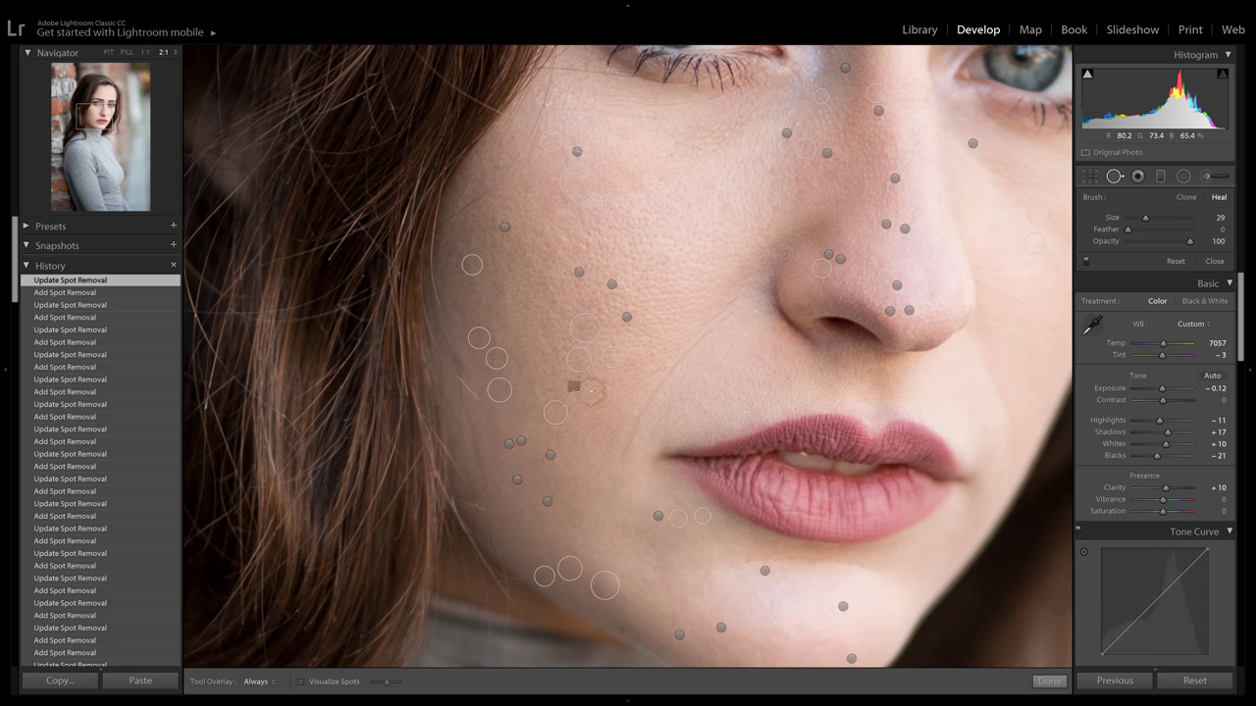
{"action": "left_click", "coordinate": [553, 300]}
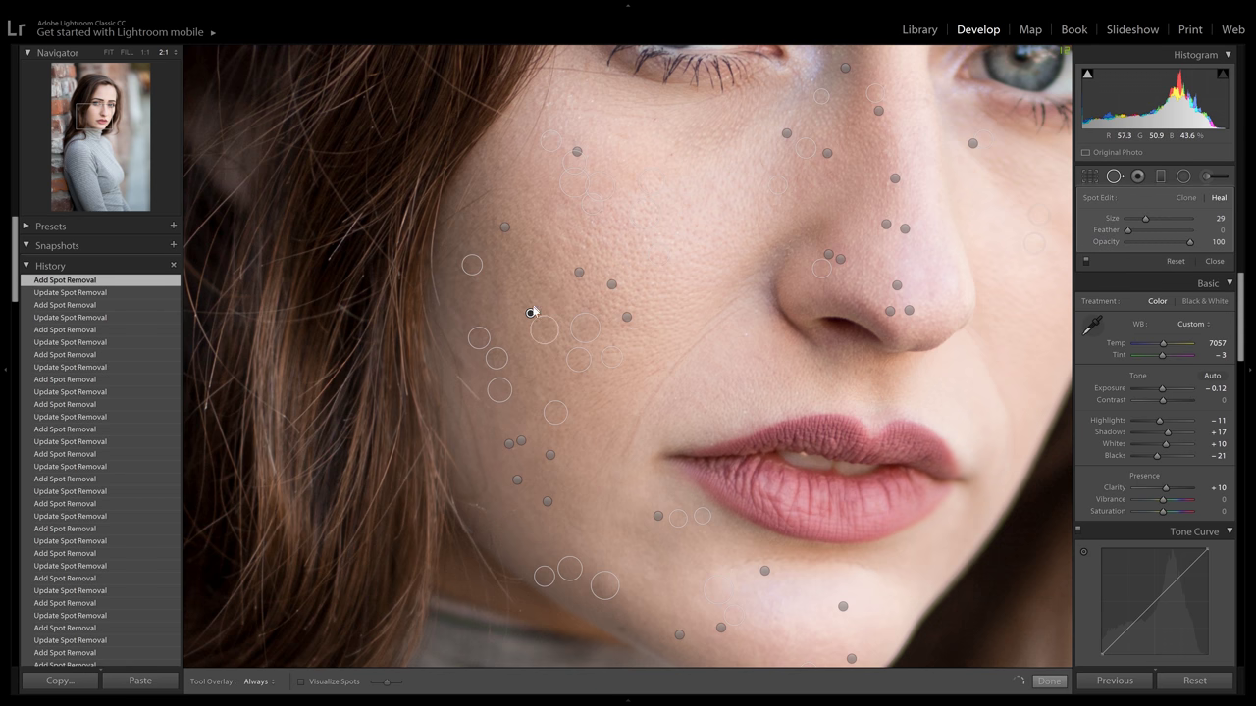
{"action": "left_click_drag", "start_coordinate": [530, 312], "coordinate": [530, 312]}
{"action": "left_click", "coordinate": [547, 231]}
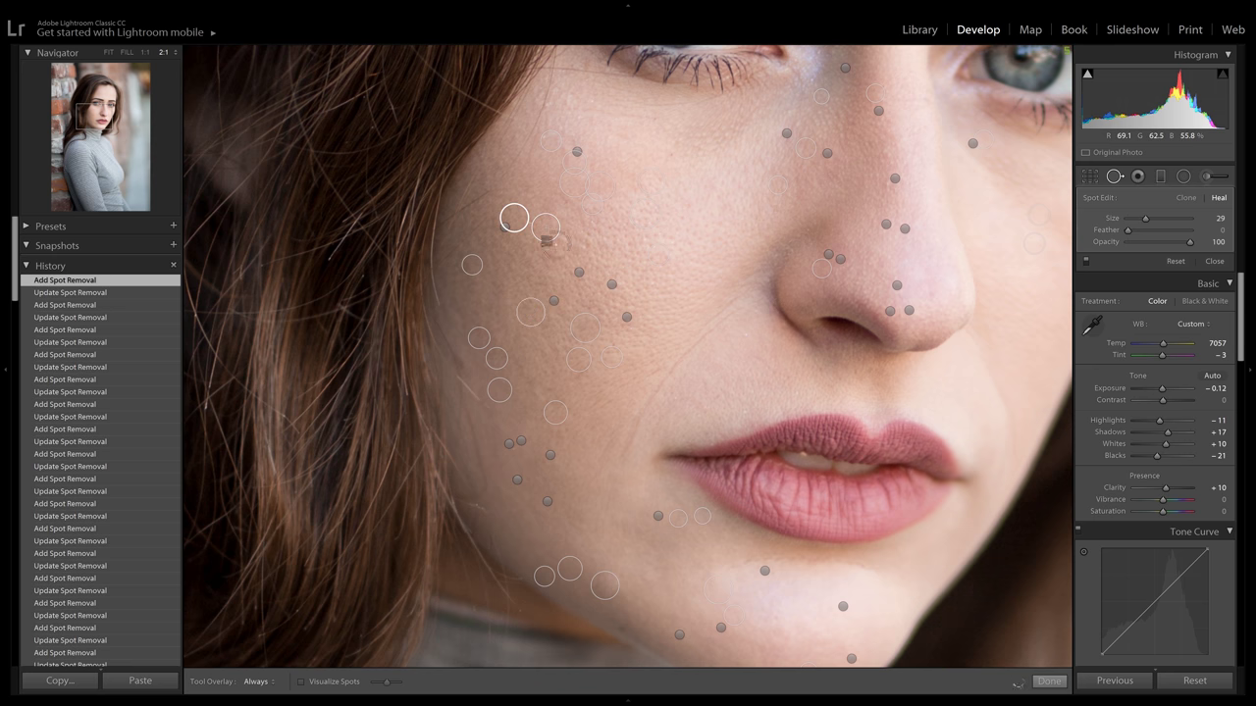
{"action": "left_click_drag", "start_coordinate": [513, 217], "coordinate": [524, 203]}
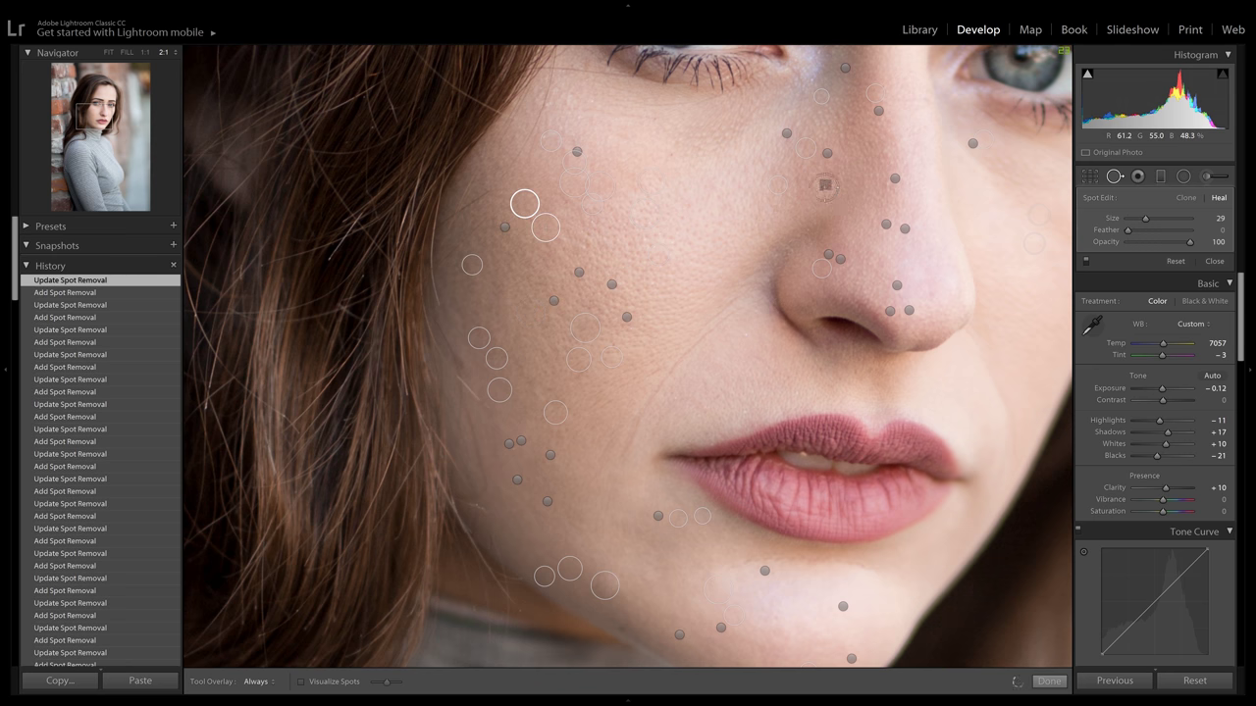
{"action": "mouse_move", "coordinate": [829, 189]}
{"action": "left_mouse_down"}
{"action": "mouse_move", "coordinate": [771, 255]}
{"action": "mouse_move", "coordinate": [562, 407]}
{"action": "left_mouse_up"}
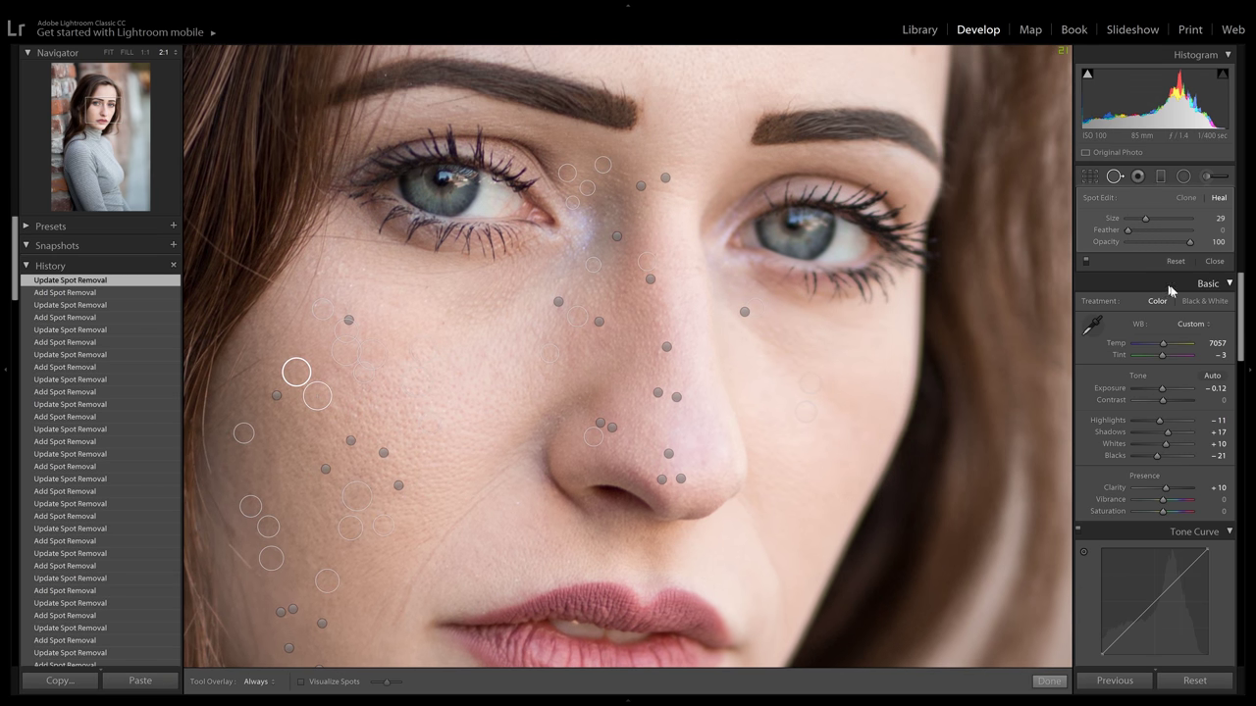
{"action": "left_click", "coordinate": [1214, 262]}
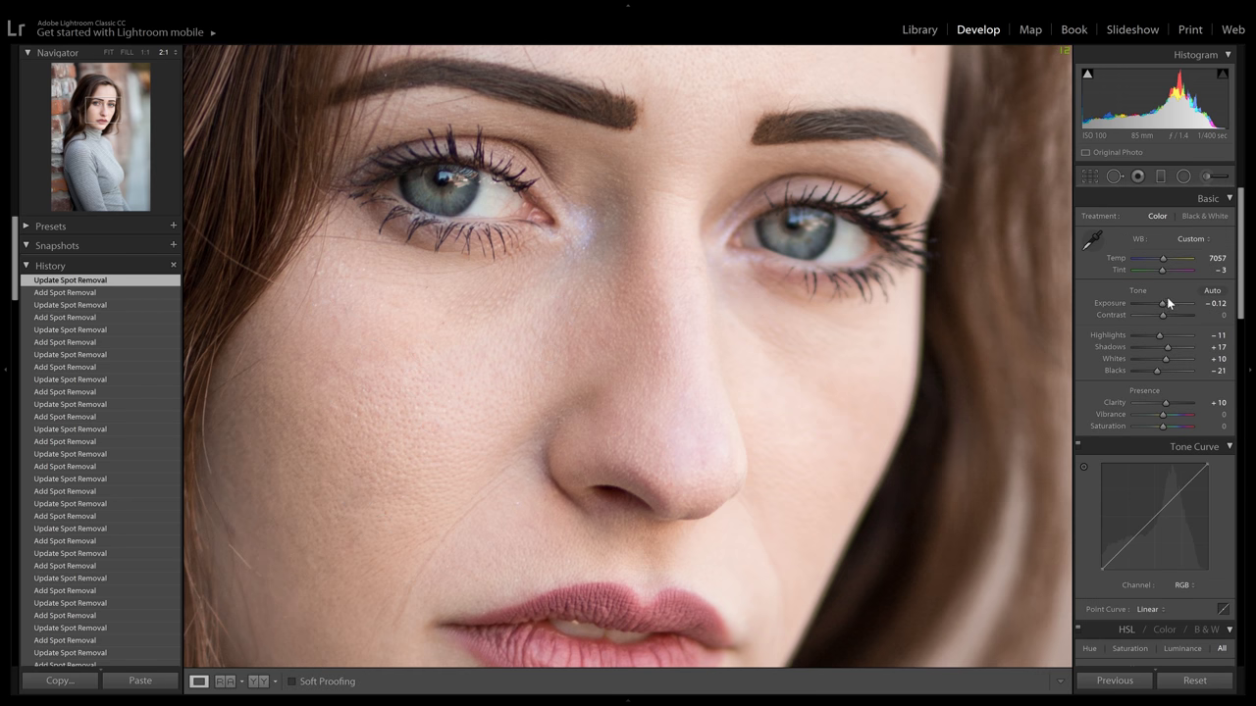
Step: Compare the before and after versions of the eye, nose and cheek area up close, and of the whole face at 1:1
{"action": "key", "text": "backslash"}
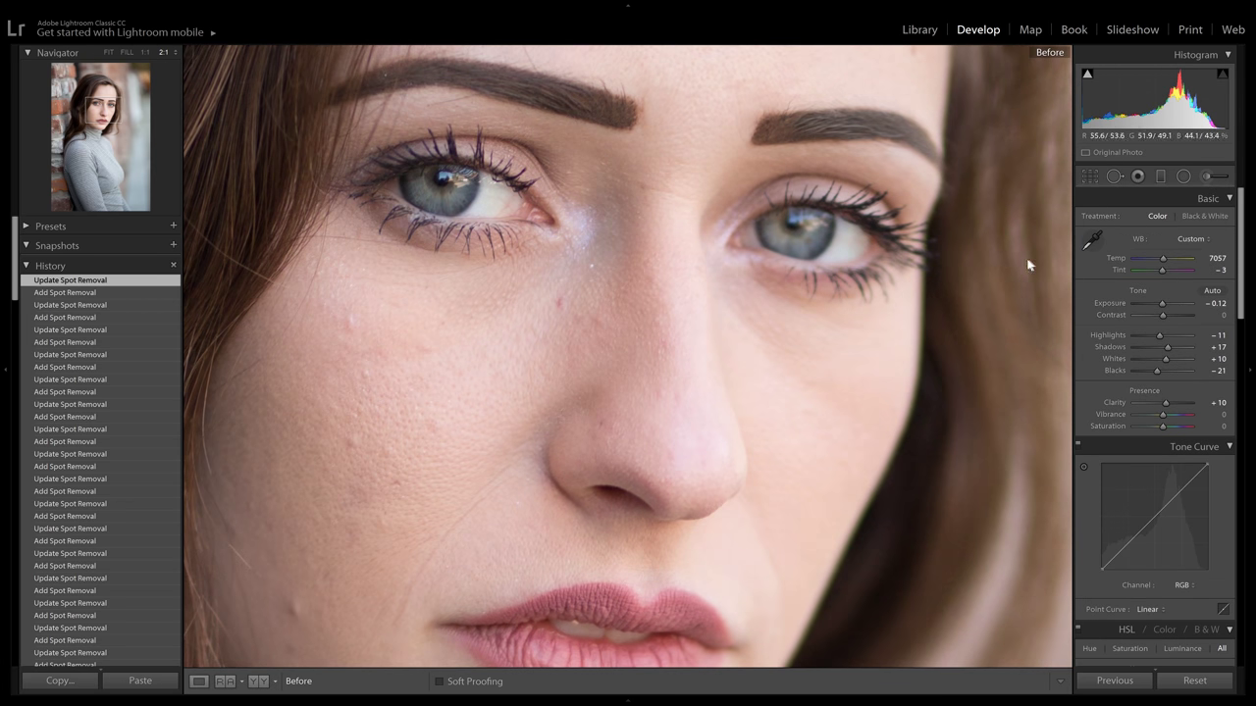
{"action": "key", "text": "backslash"}
{"action": "key", "text": "backslash"}
{"action": "key", "text": "backslash"}
{"action": "key", "text": "backslash"}
{"action": "key", "text": "backslash"}
{"action": "key", "text": "backslash"}
{"action": "key", "text": "backslash"}
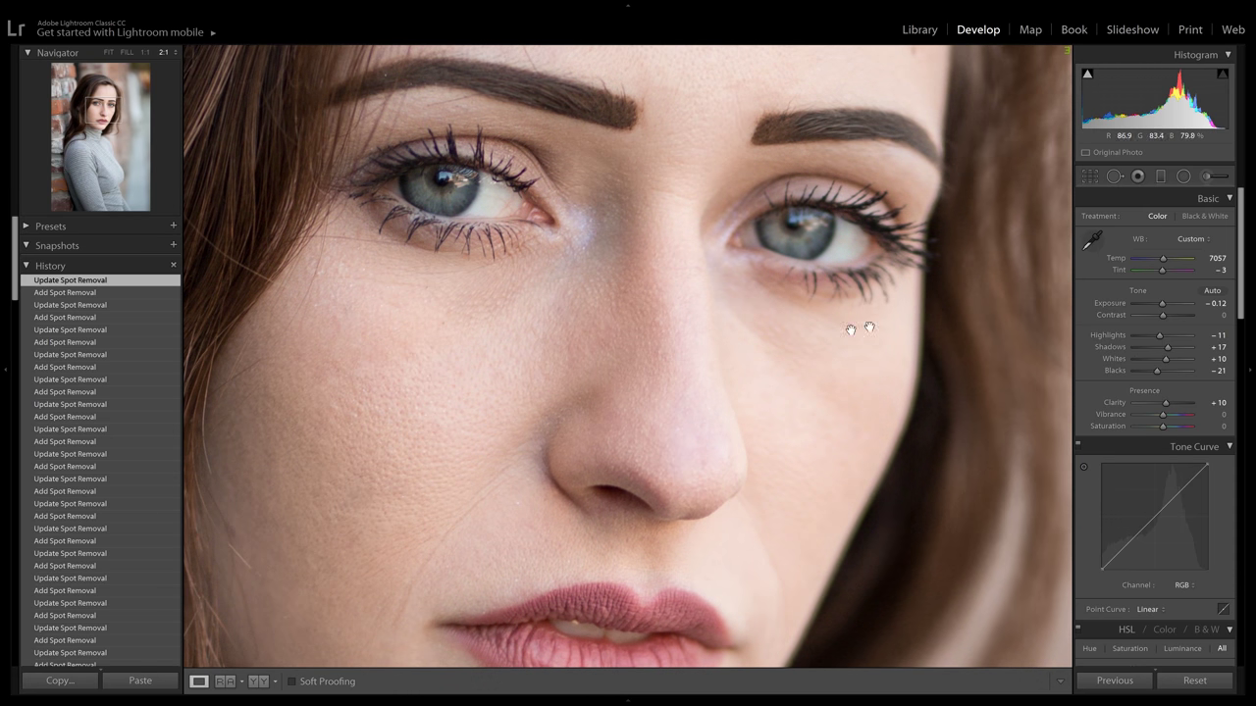
{"action": "left_click", "coordinate": [144, 52]}
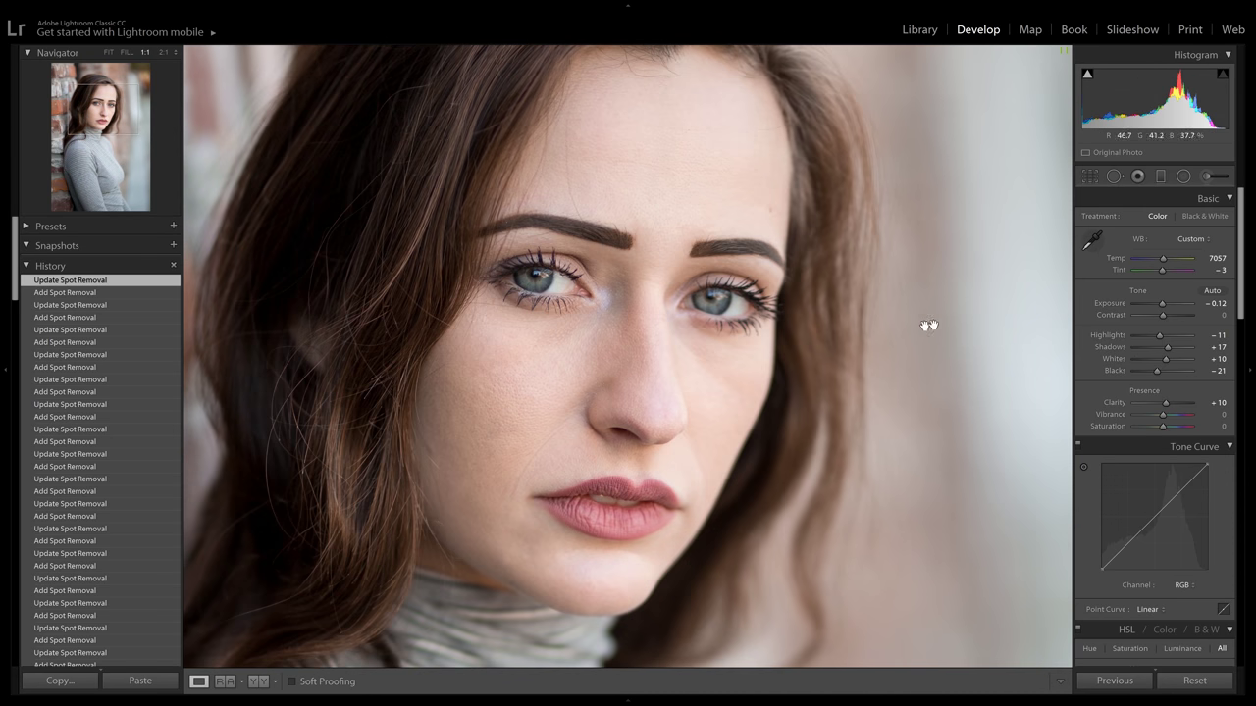
{"action": "key", "text": "backslash"}
{"action": "key", "text": "backslash"}
{"action": "key", "text": "backslash"}
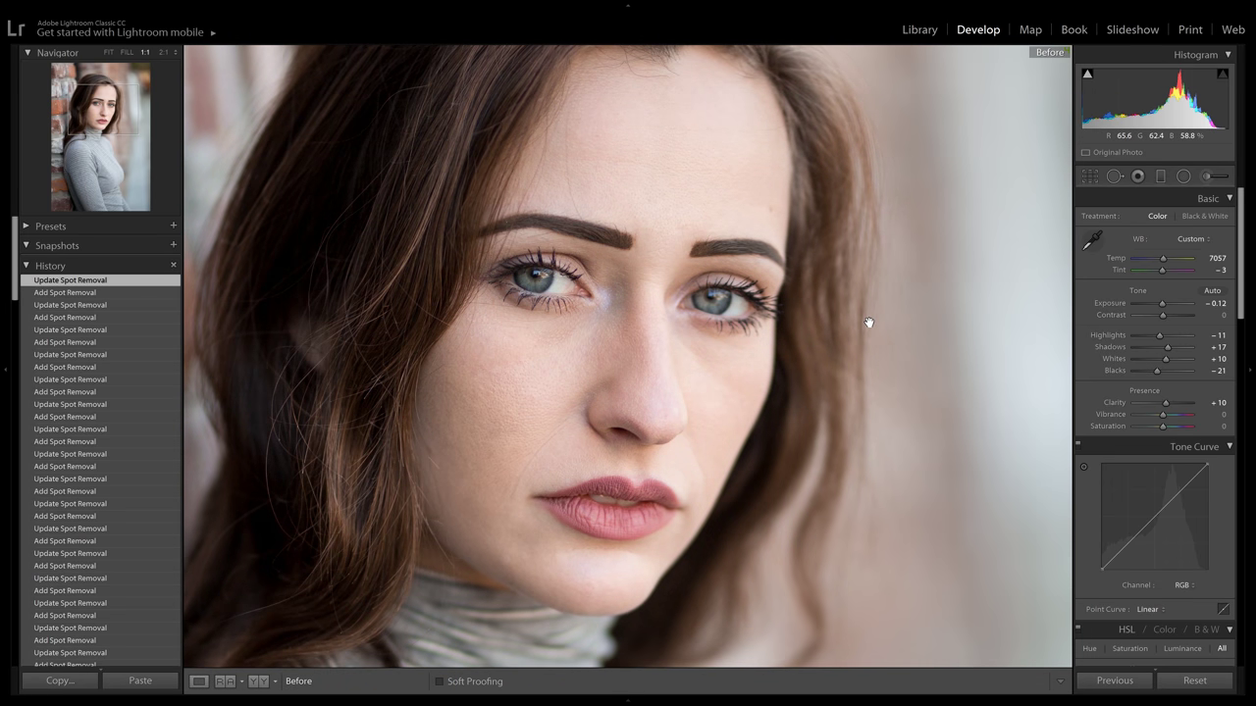
{"action": "key", "text": "backslash"}
{"action": "key", "text": "backslash"}
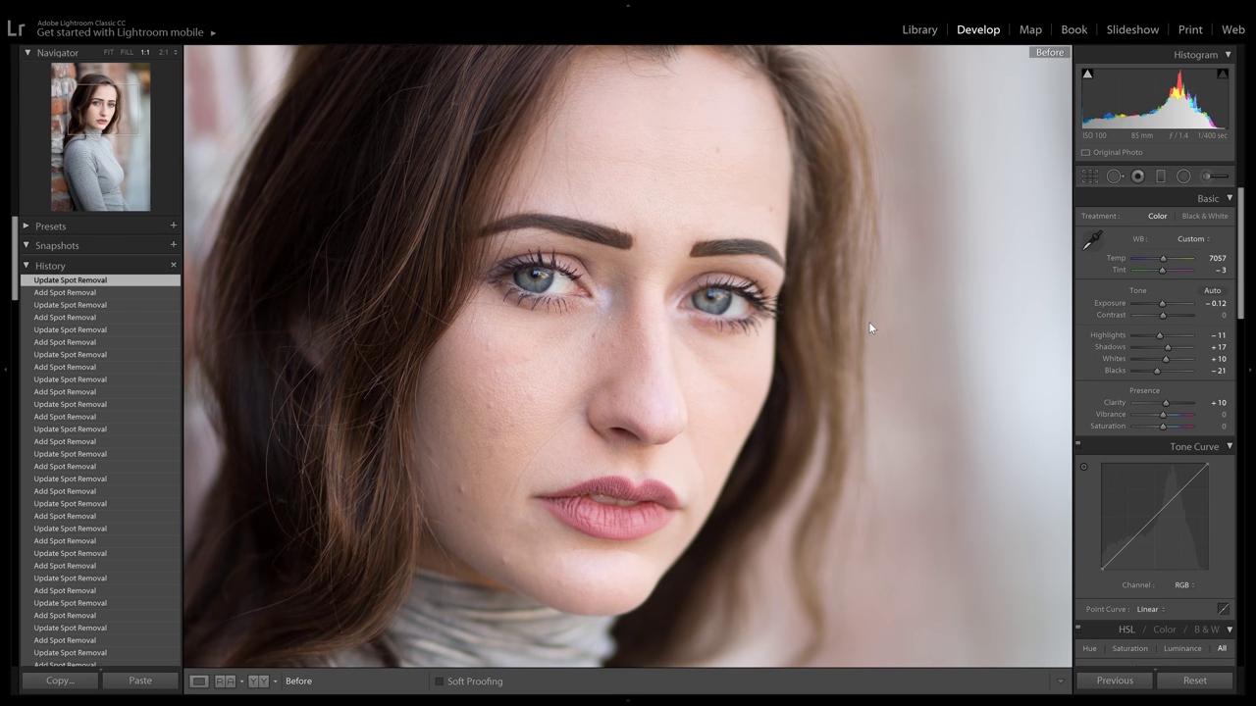
{"action": "key", "text": "backslash"}
{"action": "key", "text": "backslash"}
{"action": "key", "text": "backslash"}
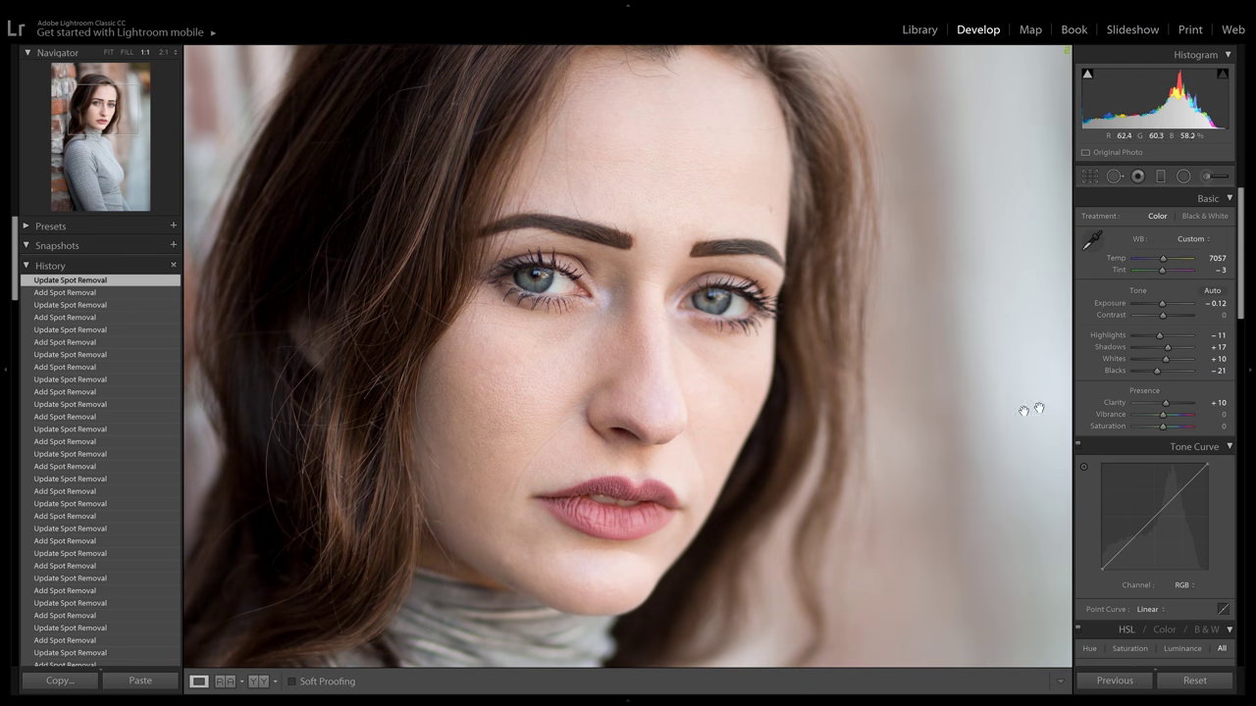
Step: Heal a spot where the inner cheek meets the side of the nose with Spot Removal at size 29, sourced from cheek skin just below
{"action": "left_click", "coordinate": [163, 53]}
{"action": "left_click", "coordinate": [1114, 176]}
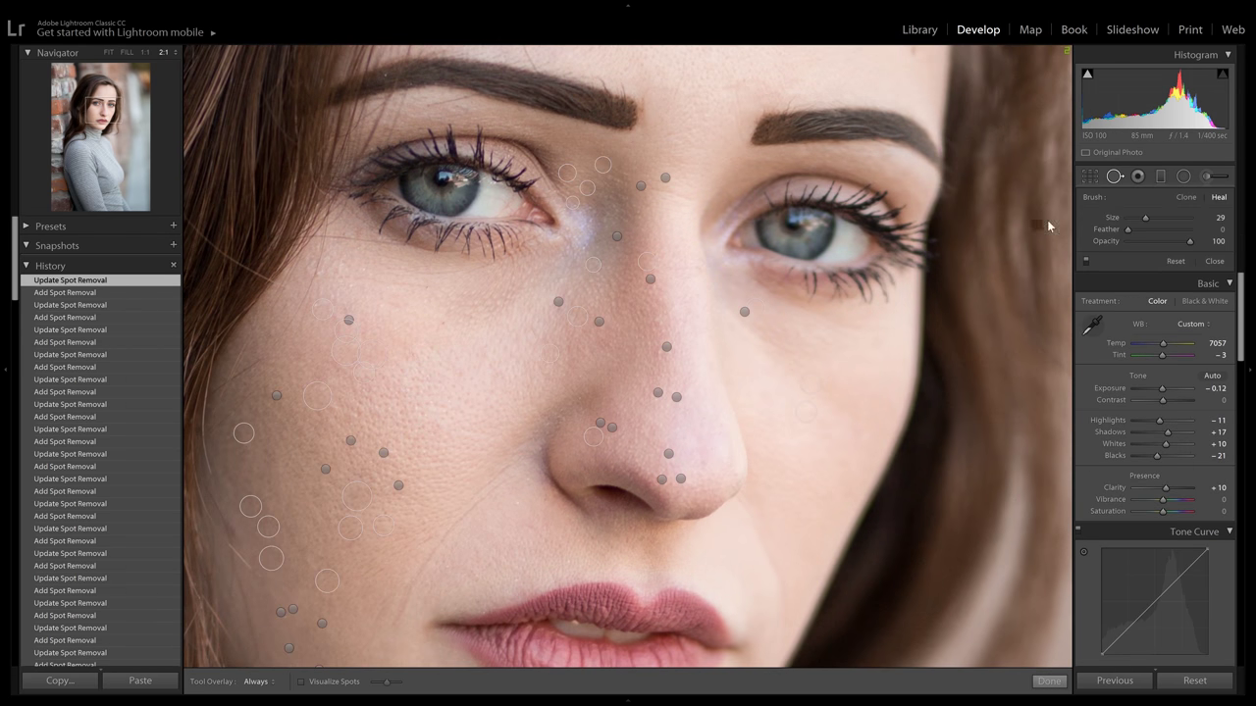
{"action": "left_click", "coordinate": [569, 351]}
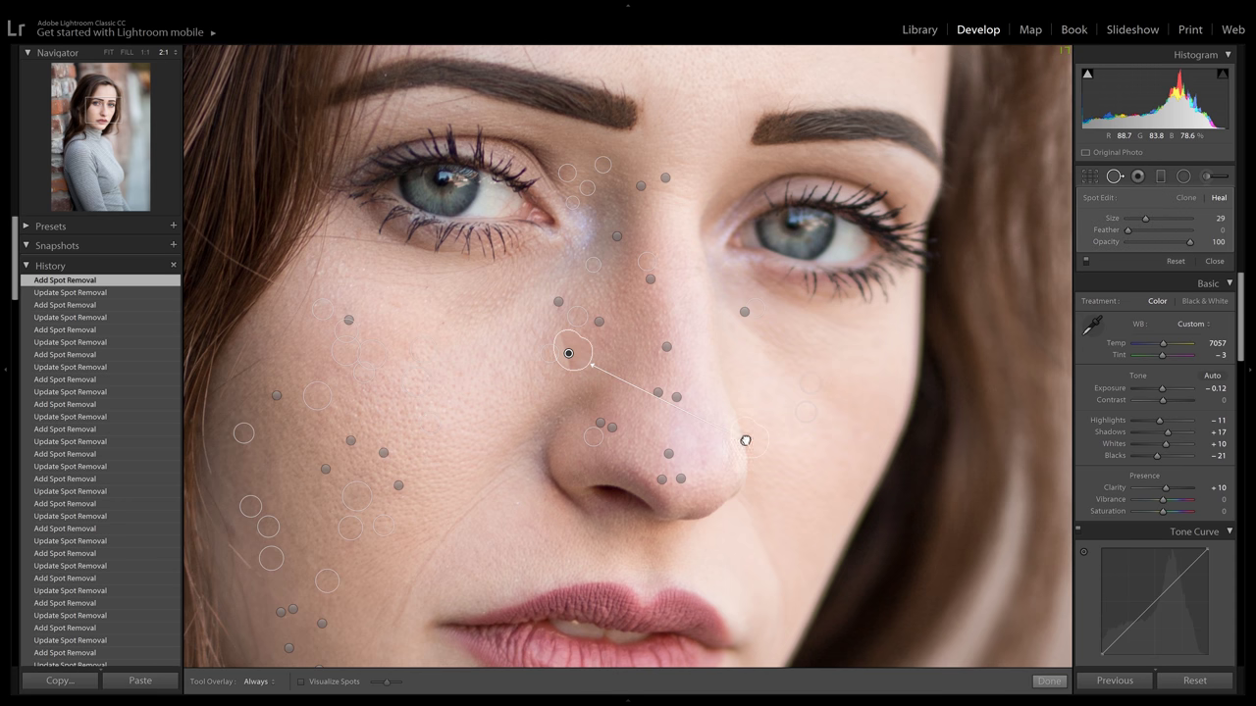
{"action": "mouse_move", "coordinate": [744, 442]}
{"action": "left_mouse_down"}
{"action": "mouse_move", "coordinate": [572, 384]}
{"action": "mouse_move", "coordinate": [546, 389]}
{"action": "left_mouse_up"}
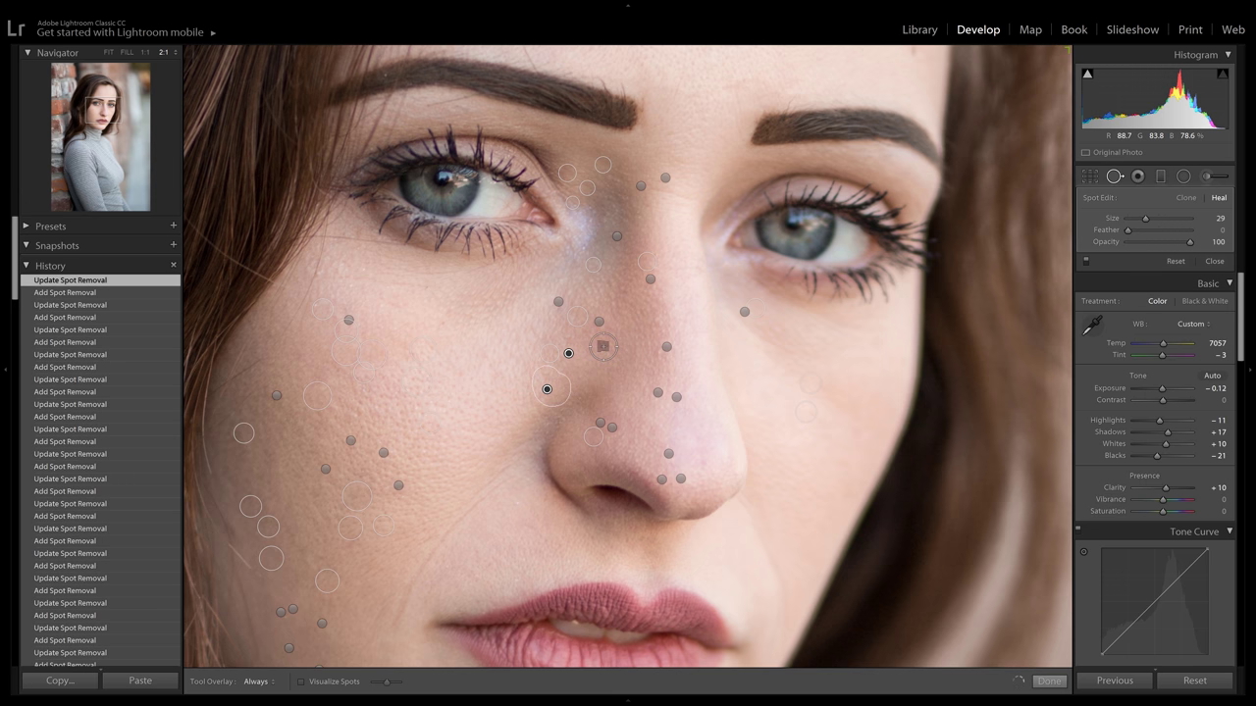
Step: Heal a short strip on the shaded side of the nose at size 29, sourced from the nose skin directly below it
{"action": "left_click", "coordinate": [594, 342]}
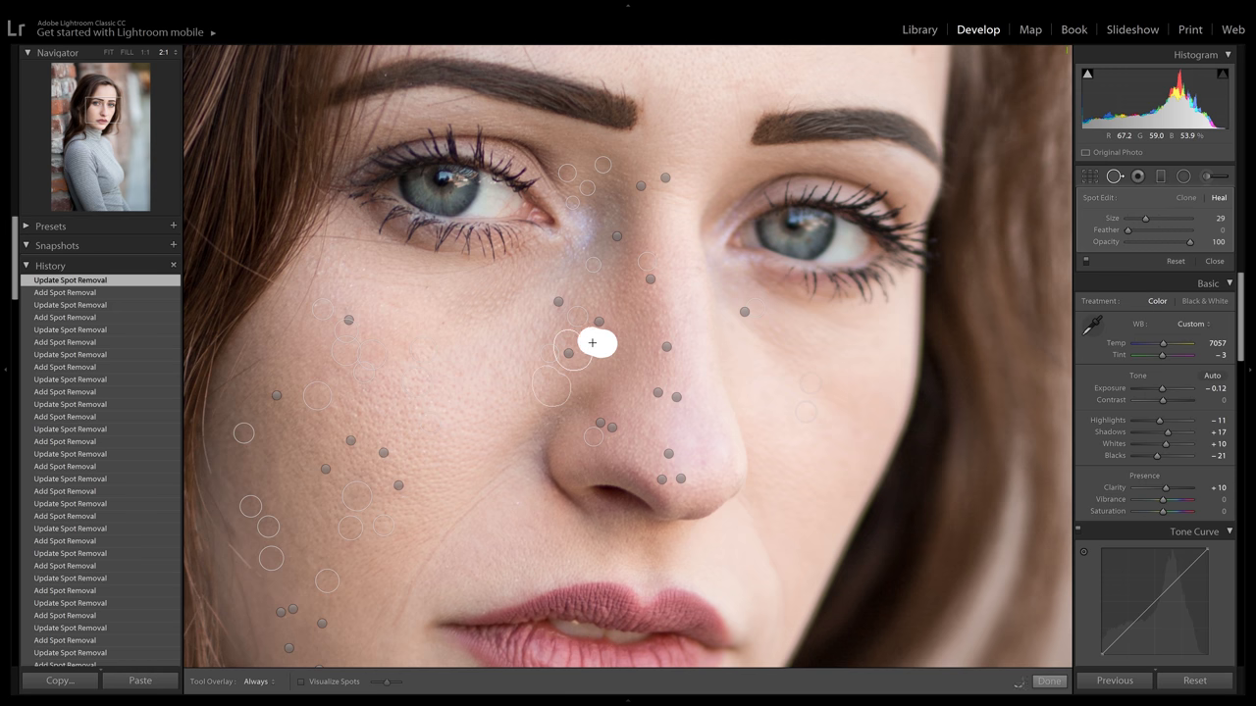
{"action": "mouse_move", "coordinate": [692, 389]}
{"action": "left_mouse_down"}
{"action": "mouse_move", "coordinate": [731, 407]}
{"action": "mouse_move", "coordinate": [782, 468]}
{"action": "mouse_move", "coordinate": [648, 387]}
{"action": "left_mouse_up"}
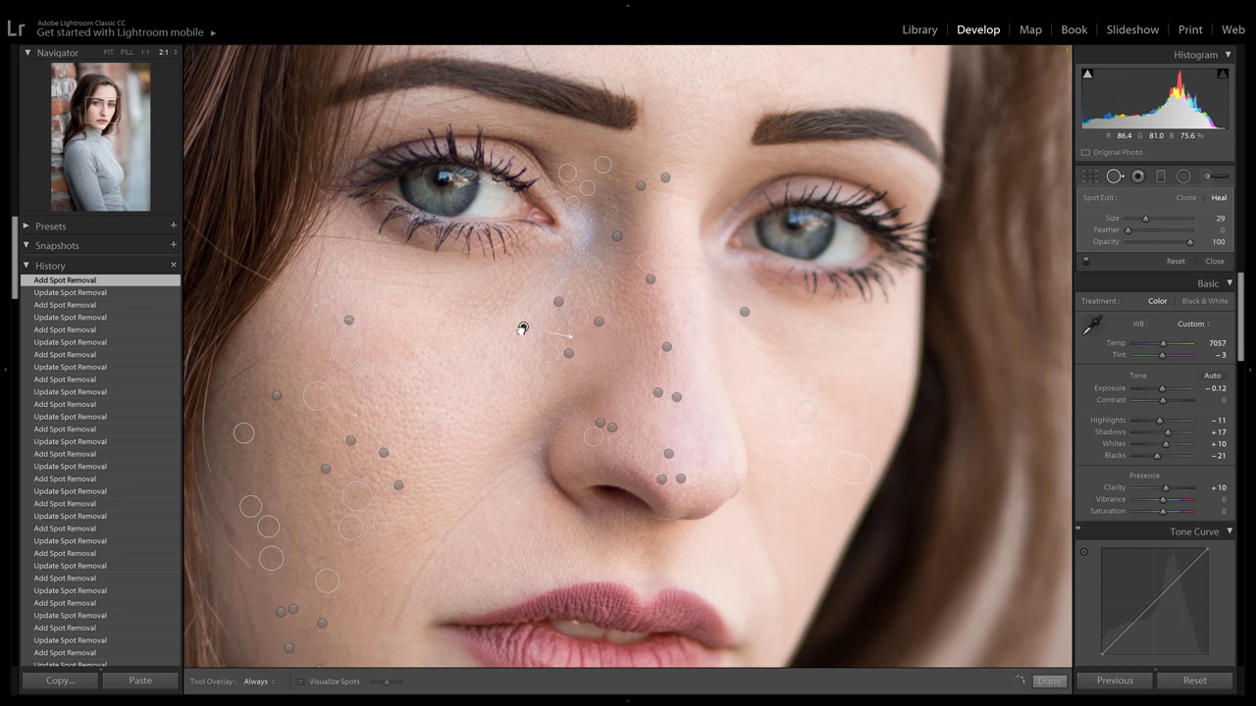
{"action": "left_click_drag", "start_coordinate": [522, 329], "coordinate": [518, 346]}
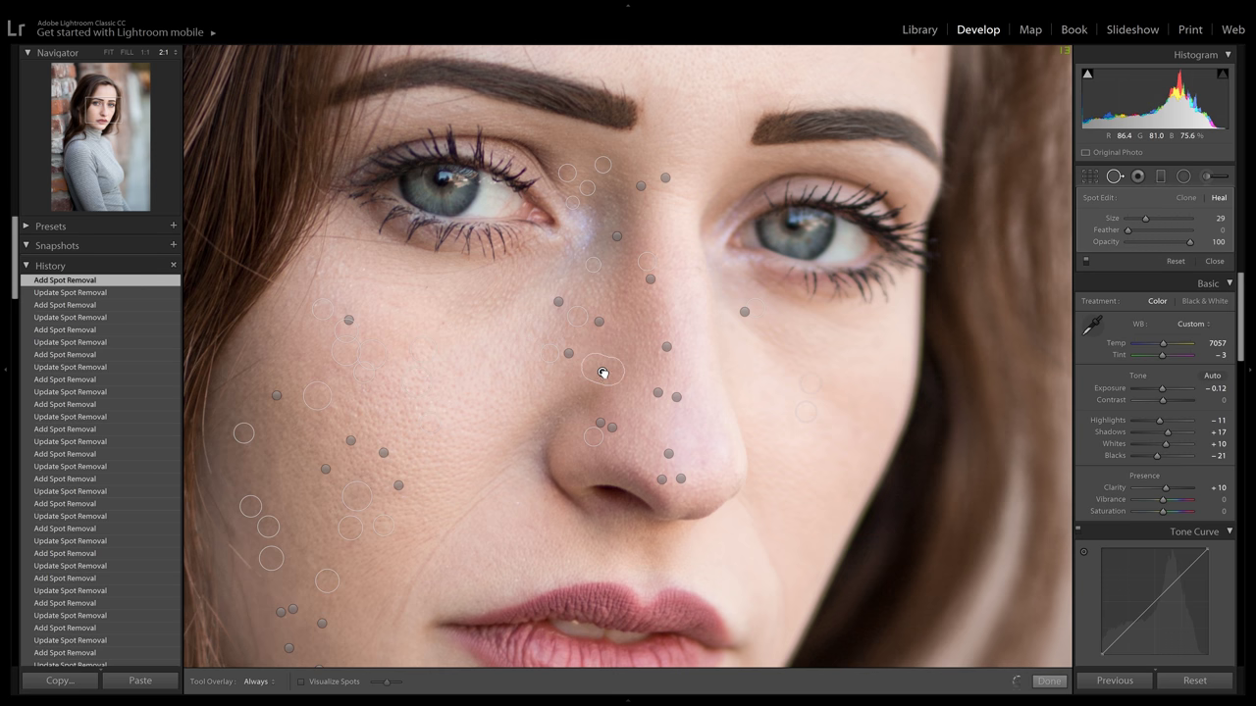
{"action": "left_click_drag", "start_coordinate": [603, 376], "coordinate": [605, 381]}
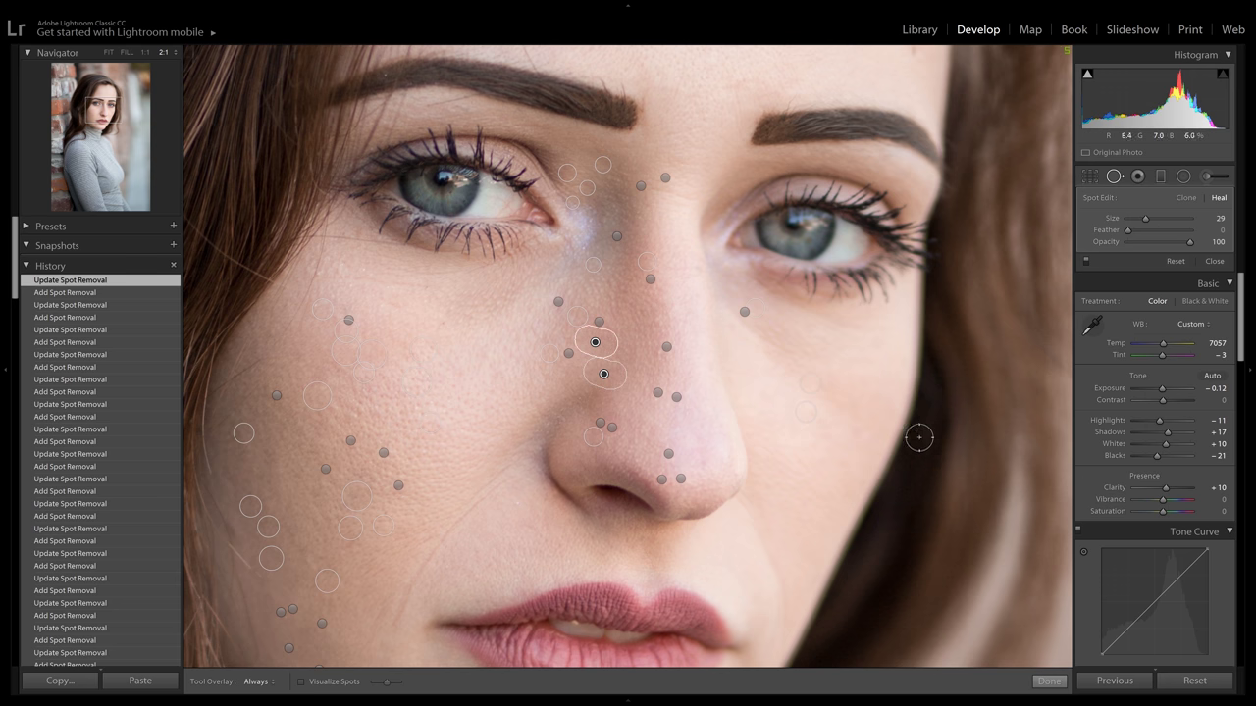
Step: Examine the forehead, eyes and nose at 2:1 for remaining blemishes, and view the whole face again at 1:1
{"action": "left_click_drag", "start_coordinate": [885, 275], "coordinate": [850, 479]}
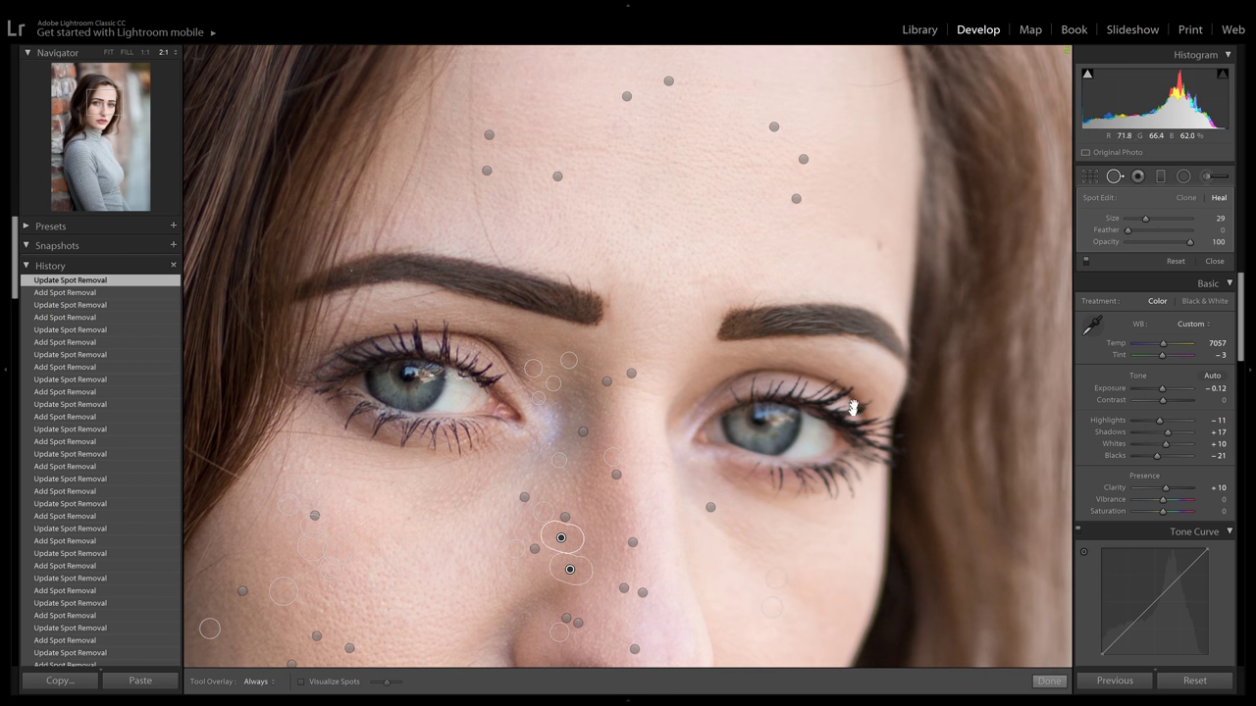
{"action": "left_click_drag", "start_coordinate": [897, 314], "coordinate": [858, 387]}
{"action": "left_click_drag", "start_coordinate": [871, 345], "coordinate": [842, 442]}
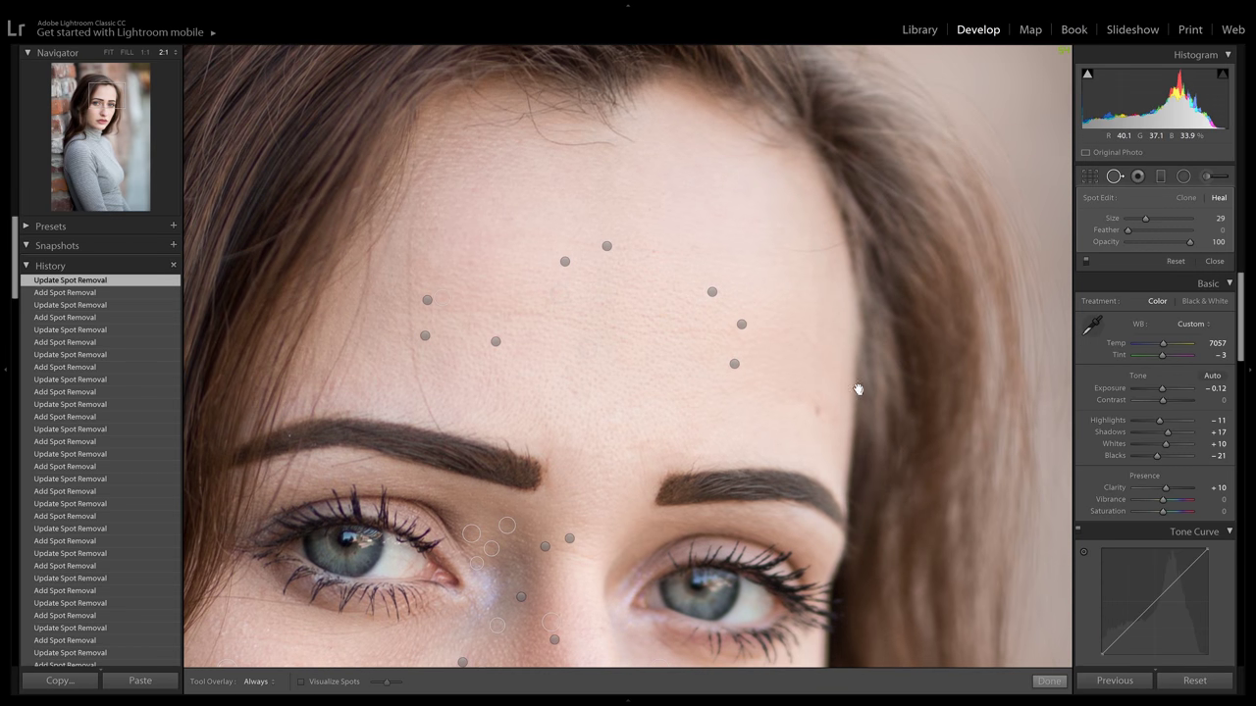
{"action": "left_click_drag", "start_coordinate": [858, 386], "coordinate": [870, 453]}
{"action": "left_click_drag", "start_coordinate": [762, 461], "coordinate": [768, 149]}
{"action": "left_click", "coordinate": [149, 61]}
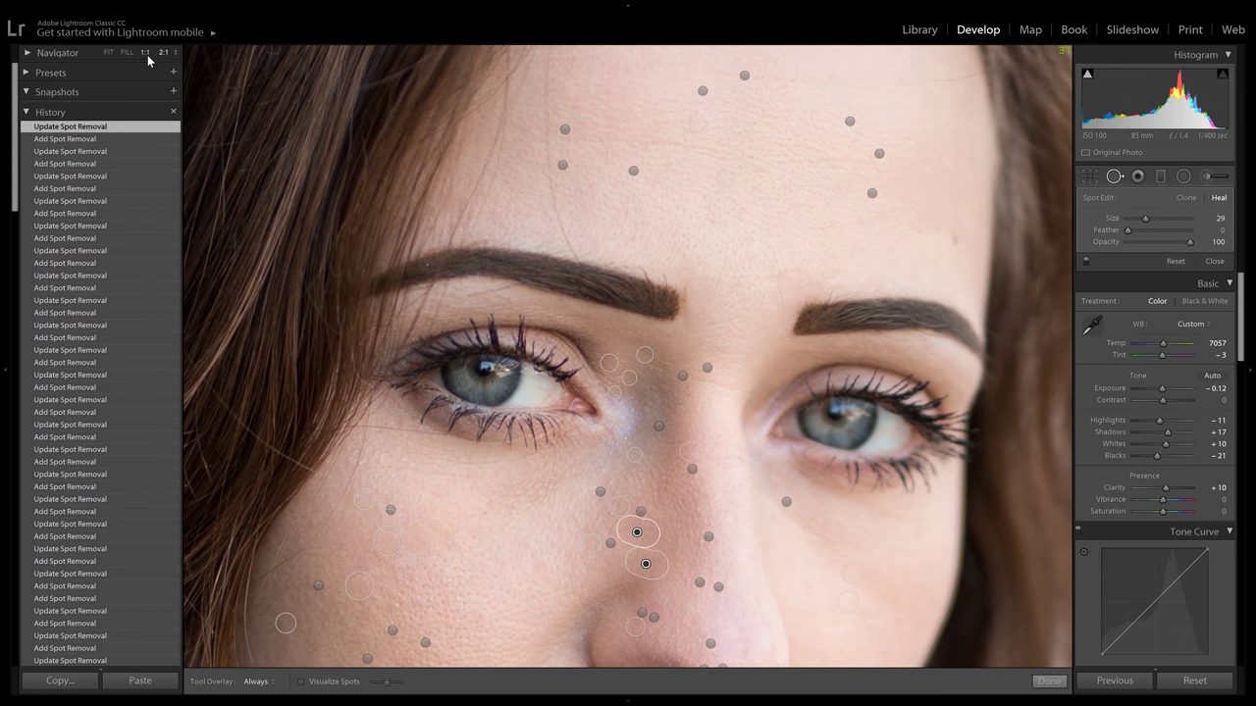
{"action": "left_click", "coordinate": [147, 52]}
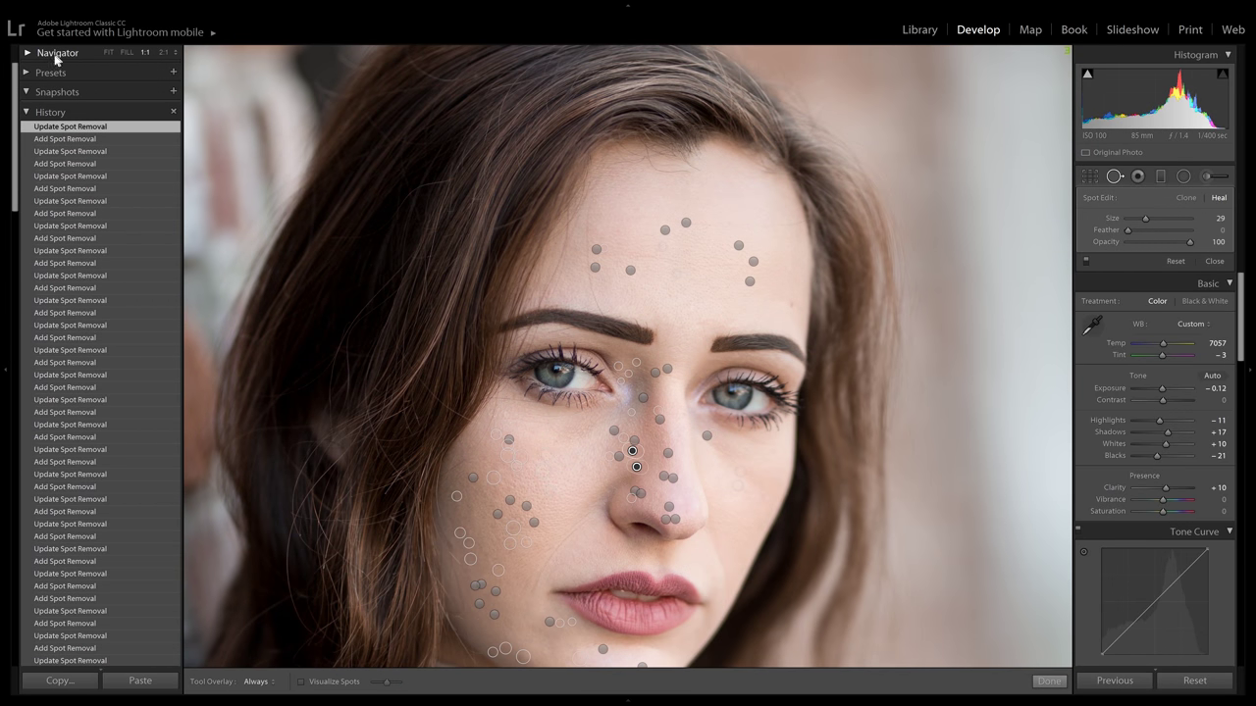
{"action": "left_click", "coordinate": [31, 55]}
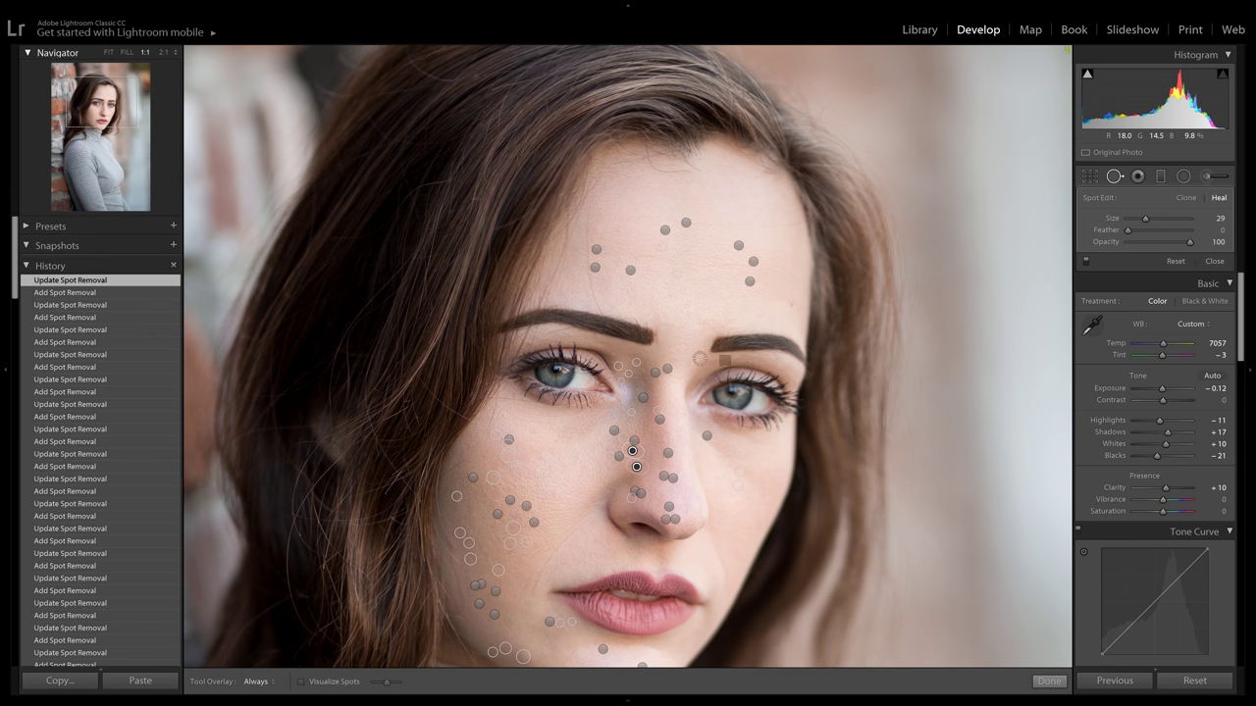
{"action": "left_click_drag", "start_coordinate": [816, 351], "coordinate": [824, 234]}
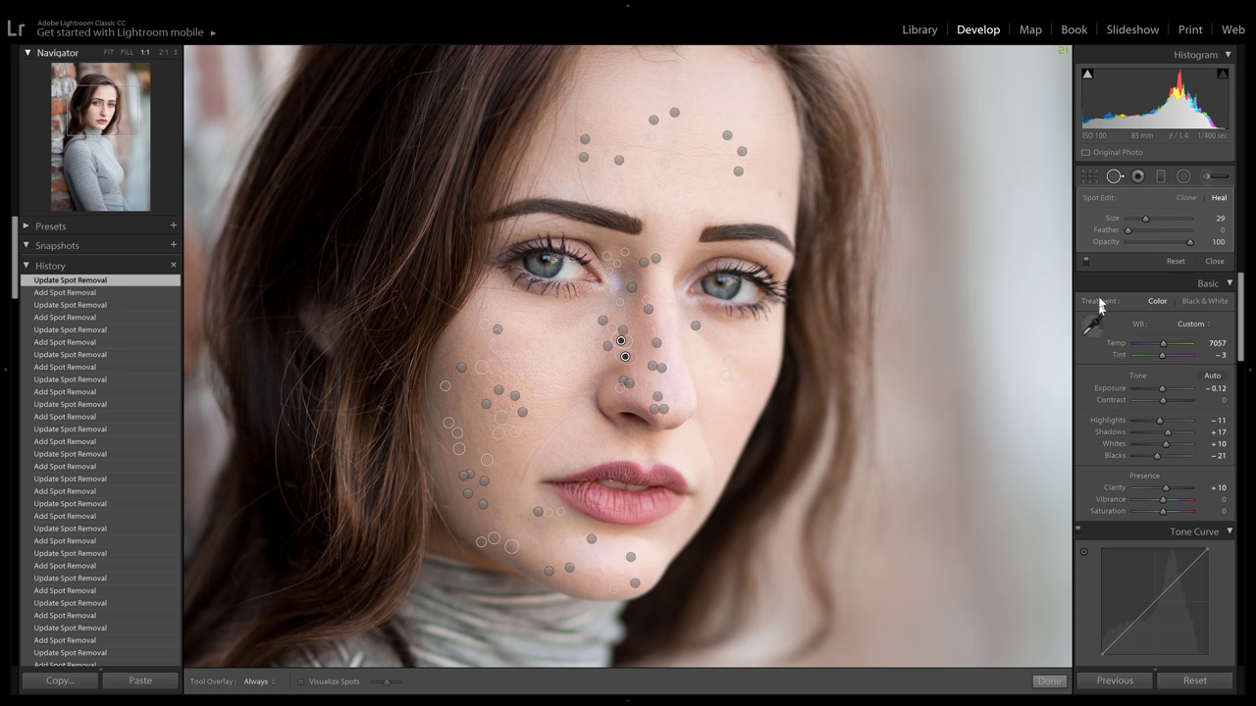
Step: Close Spot Removal and compare the whole retouched face with the original by switching repeatedly between before and after
{"action": "left_click", "coordinate": [1216, 262]}
{"action": "key", "text": "backslash"}
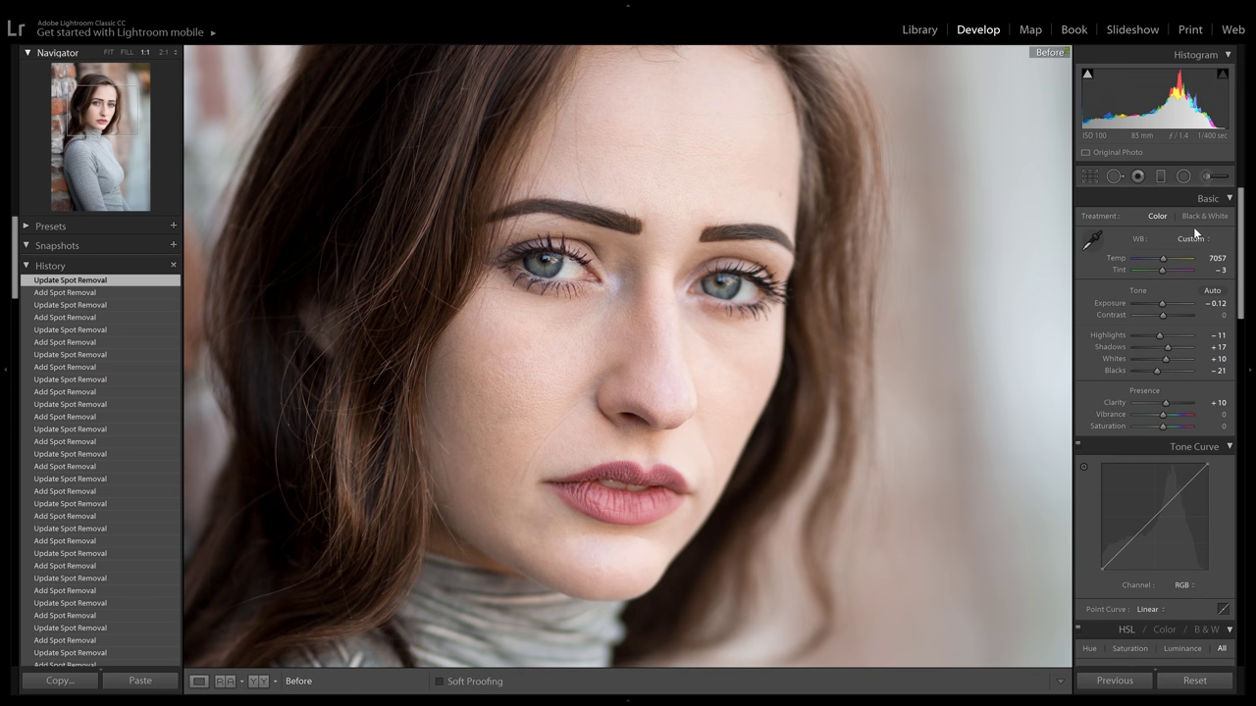
{"action": "key", "text": "backslash"}
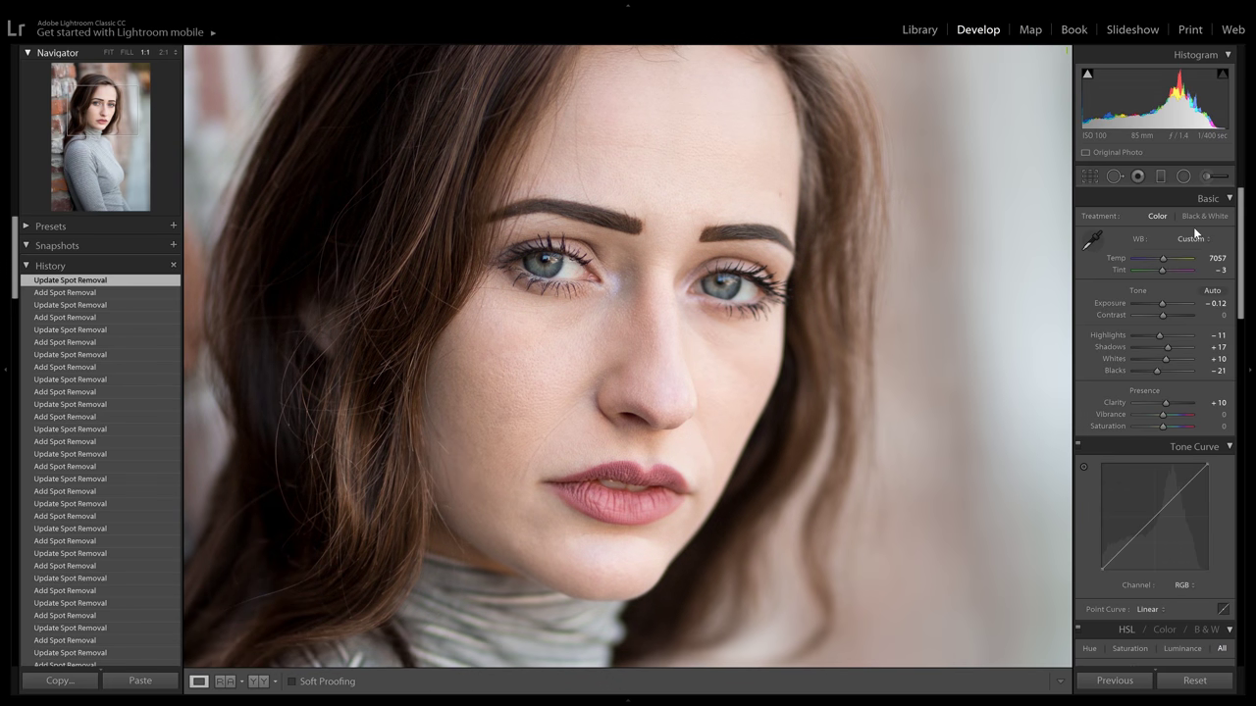
{"action": "key", "text": "backslash"}
{"action": "key", "text": "backslash"}
{"action": "key", "text": "backslash"}
{"action": "key", "text": "backslash"}
{"action": "key", "text": "backslash"}
{"action": "key", "text": "backslash"}
{"action": "key", "text": "backslash"}
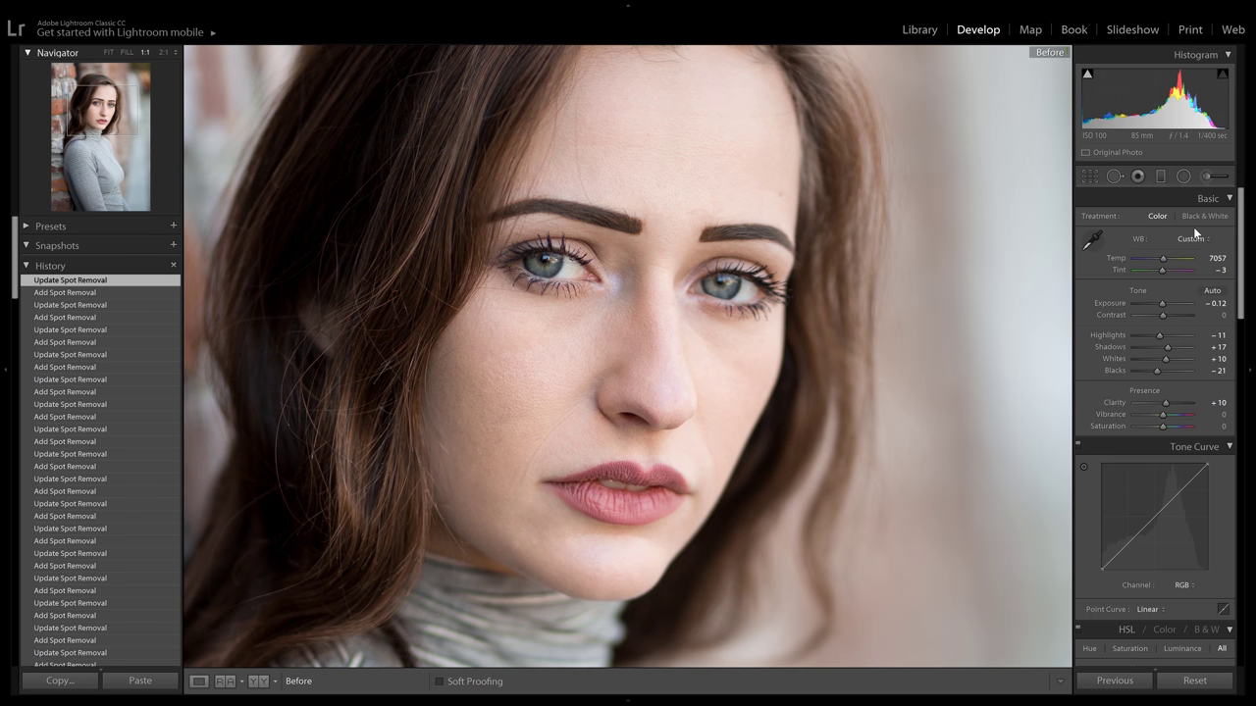
{"action": "key", "text": "backslash"}
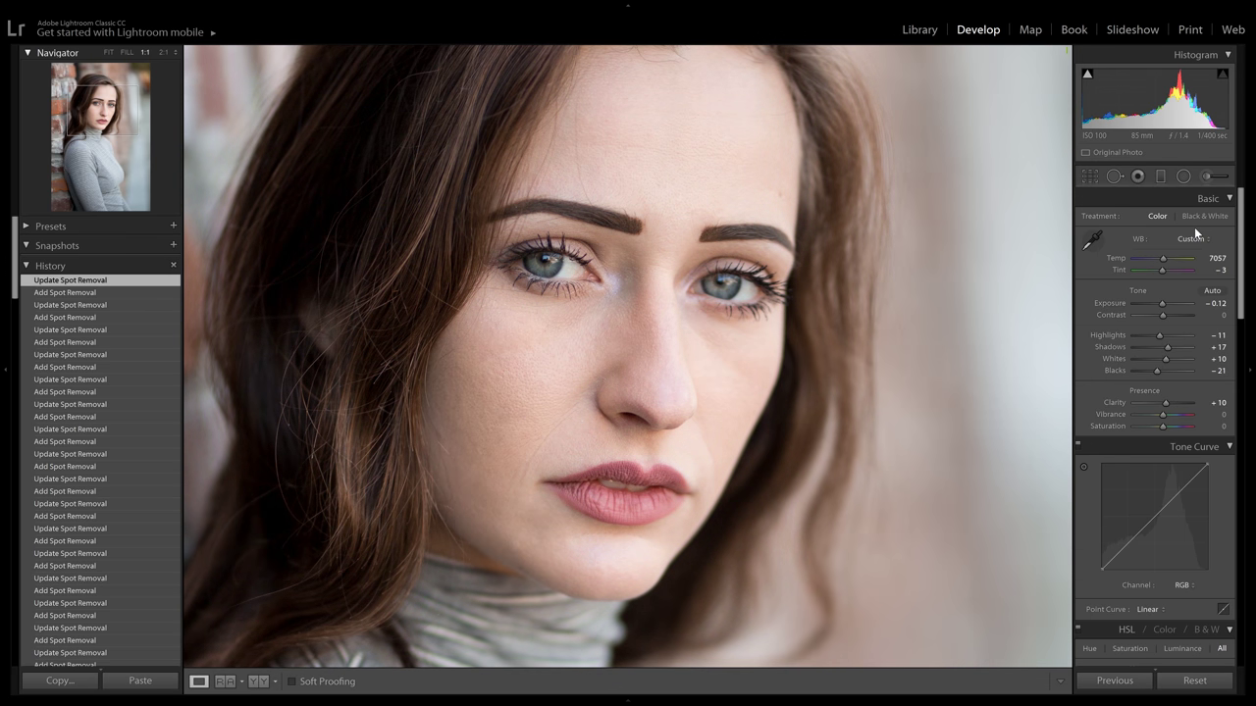
{"action": "key", "text": "backslash"}
{"action": "key", "text": "backslash"}
{"action": "key", "text": "backslash"}
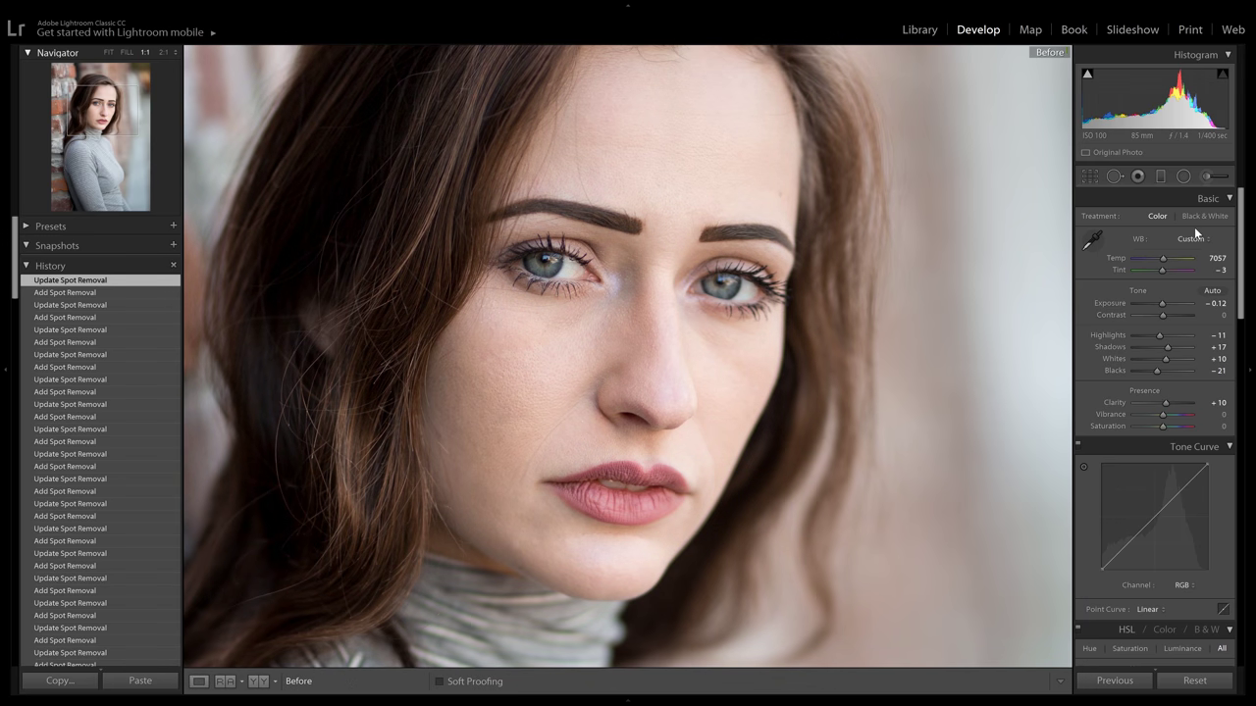
{"action": "key", "text": "backslash"}
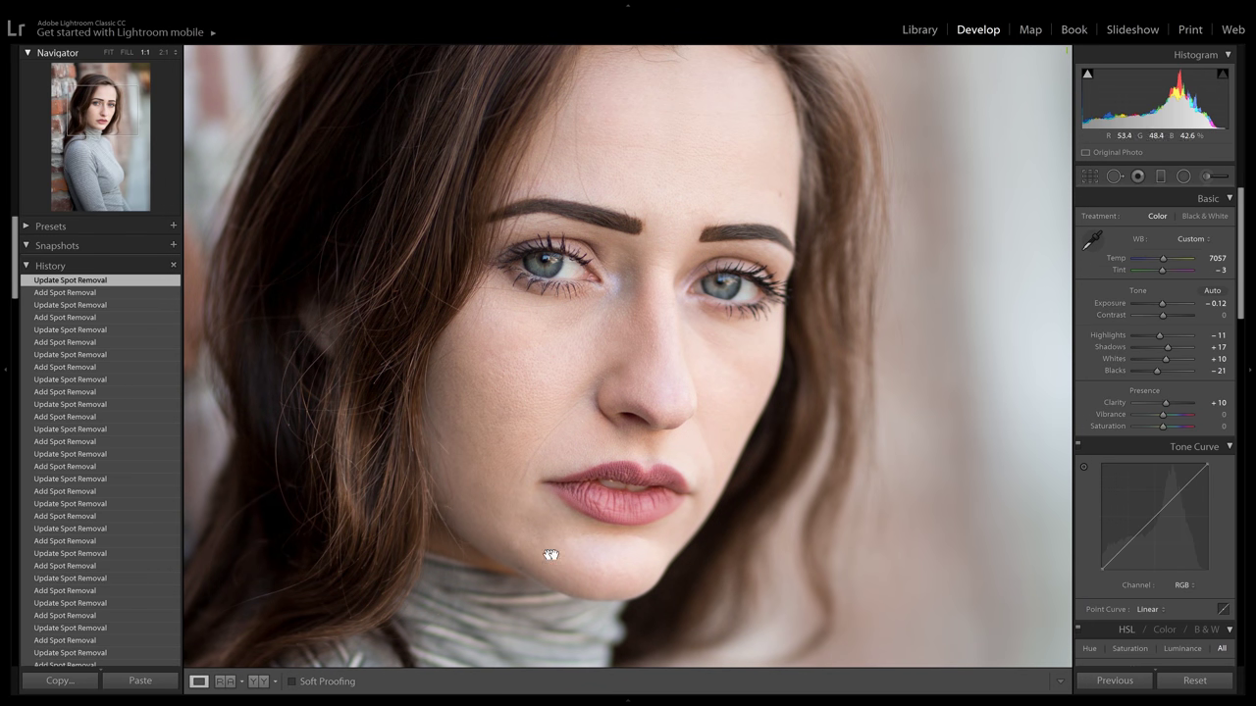
Step: Reopen Spot Removal and delete the existing correction on the lower jawline beside the chin
{"action": "left_click", "coordinate": [1114, 176]}
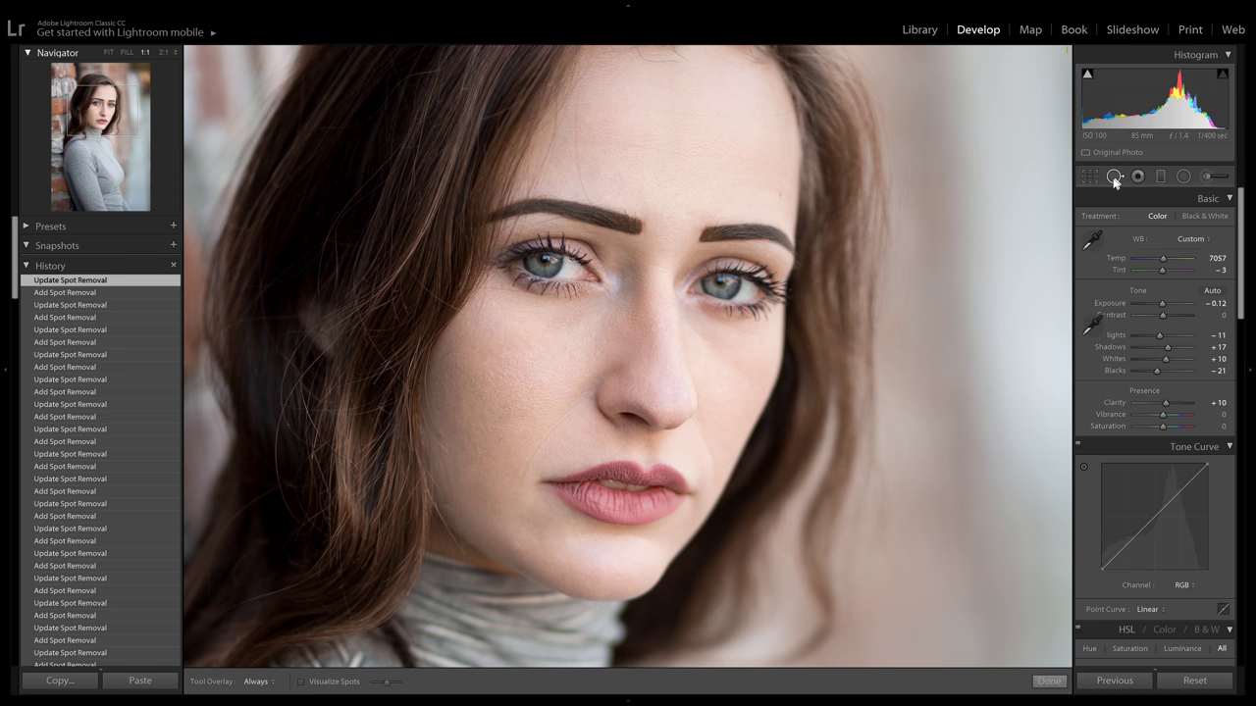
{"action": "left_click", "coordinate": [510, 547]}
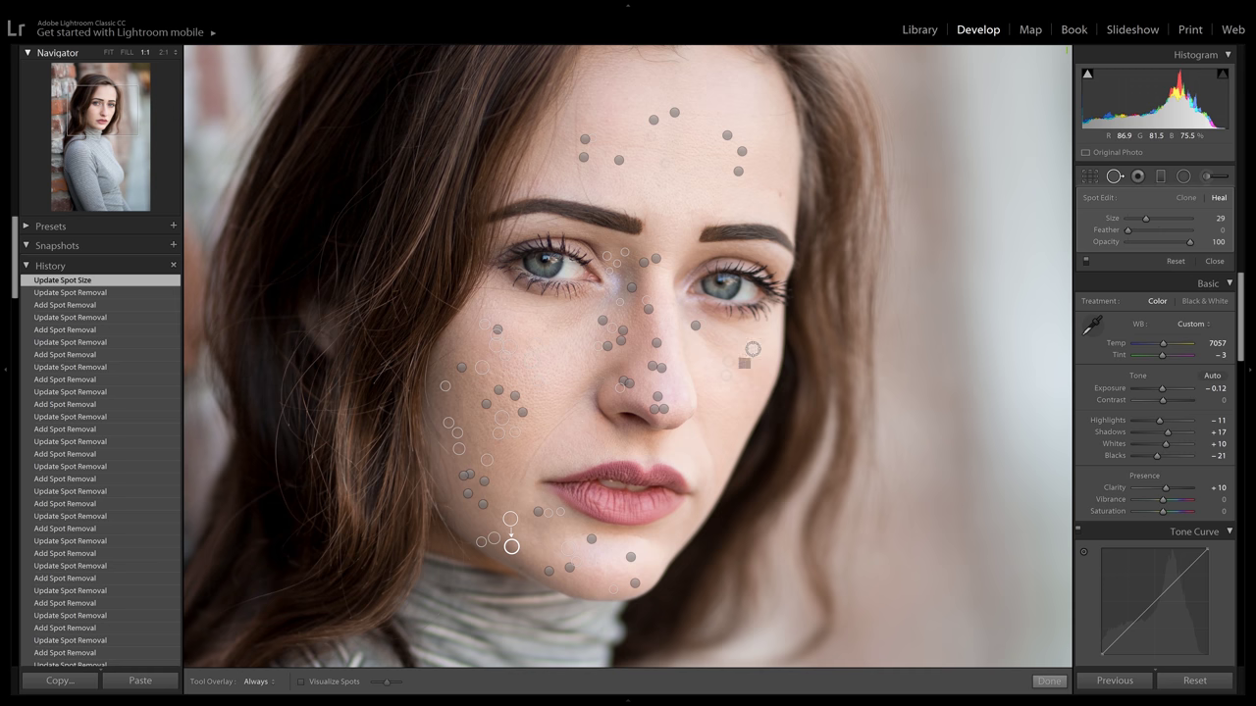
{"action": "key", "text": "Delete"}
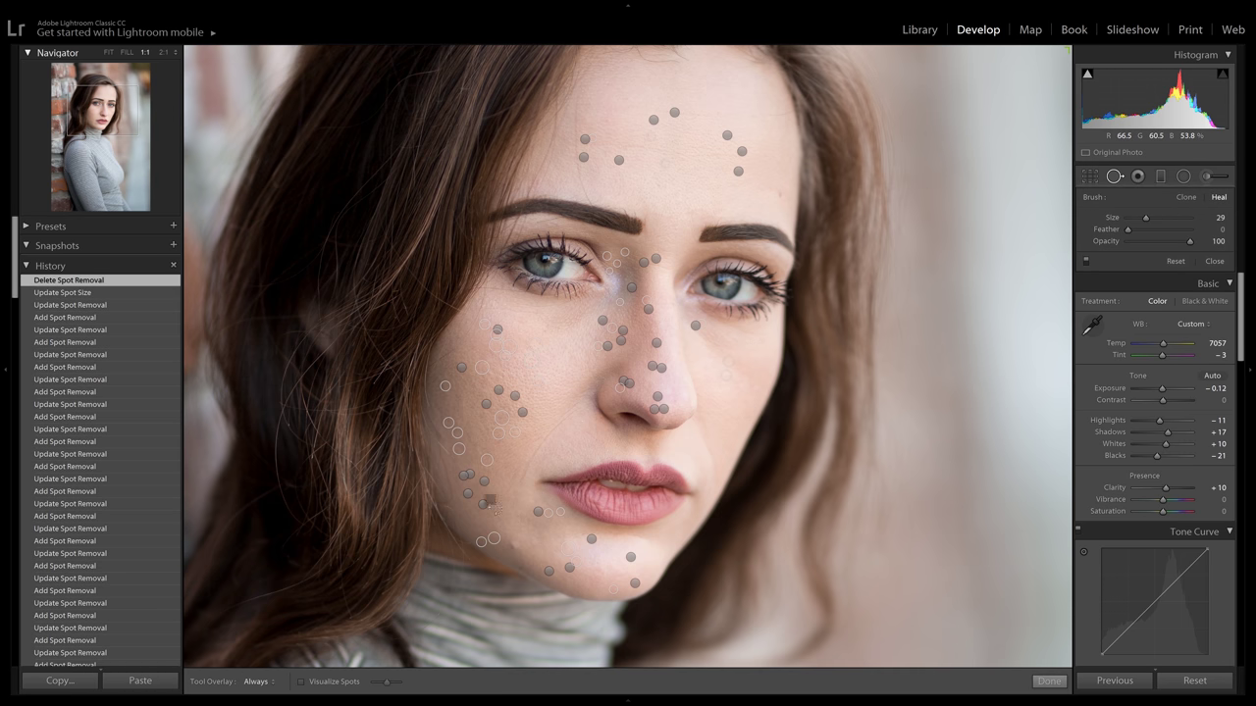
Step: Heal the same jawline area at size 38, sourced from the adjacent skin toward the chin, and close Spot Removal
{"action": "left_click", "coordinate": [162, 52]}
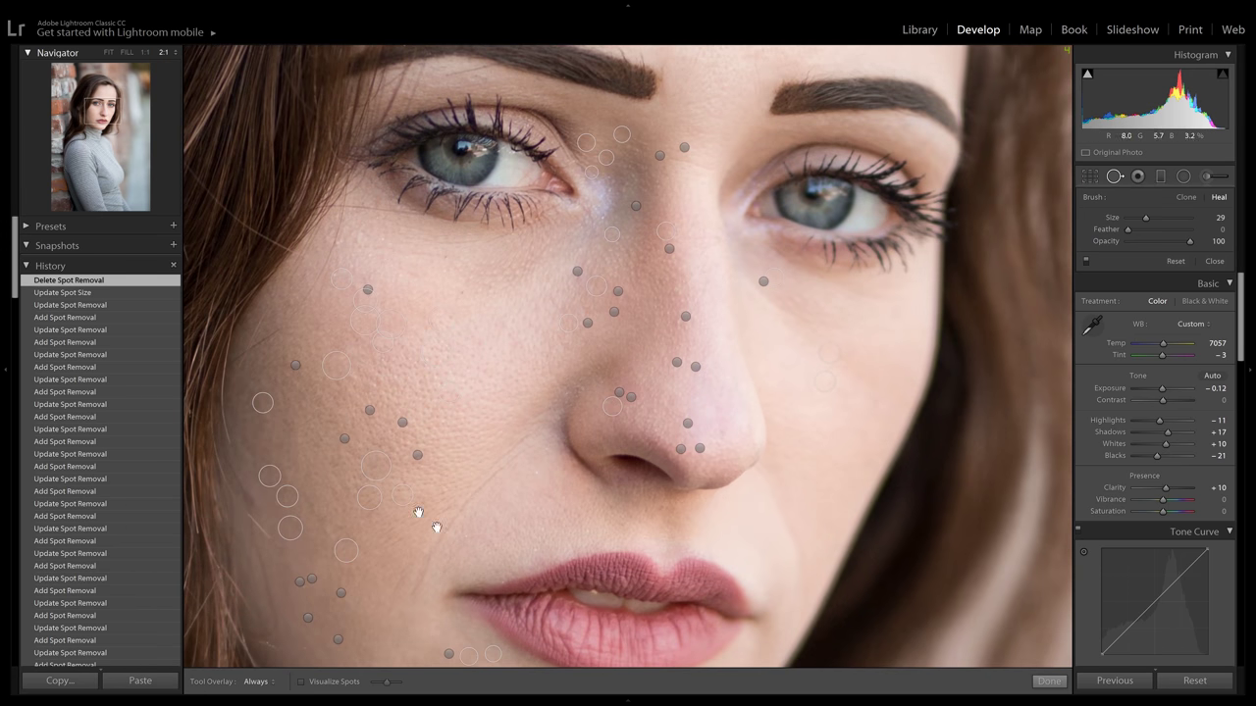
{"action": "left_click_drag", "start_coordinate": [539, 440], "coordinate": [578, 148]}
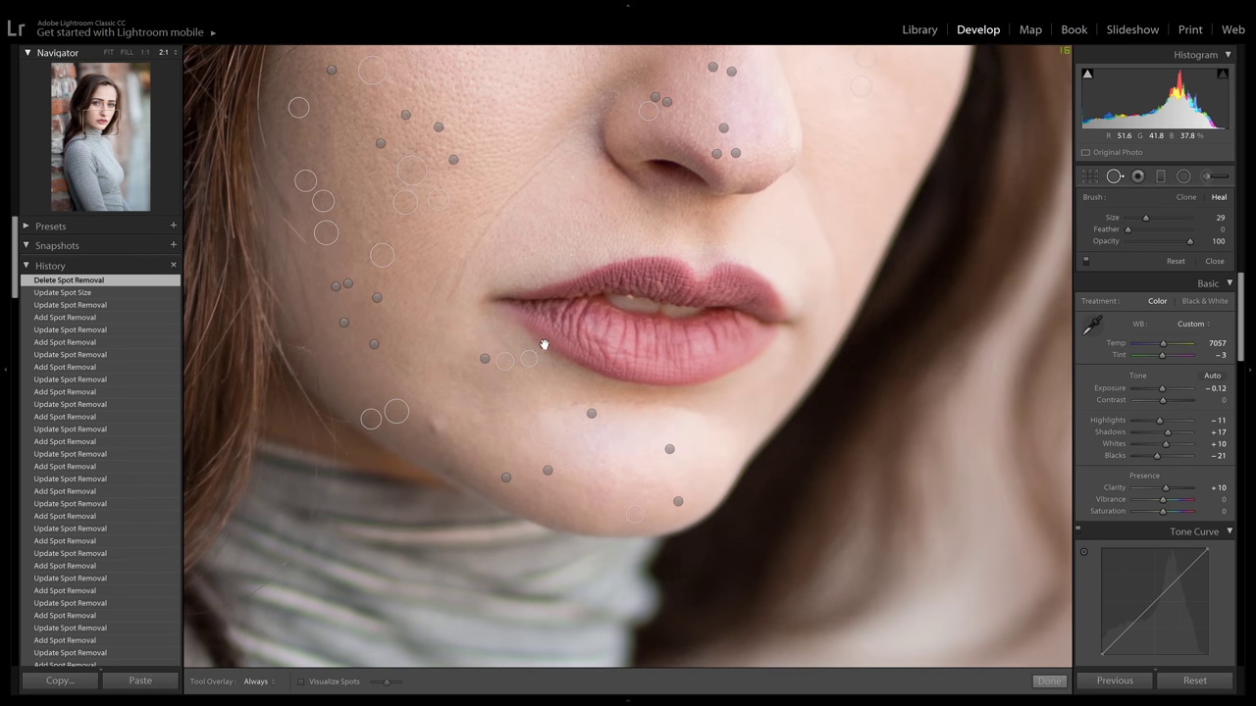
{"action": "left_click_drag", "start_coordinate": [543, 345], "coordinate": [576, 330]}
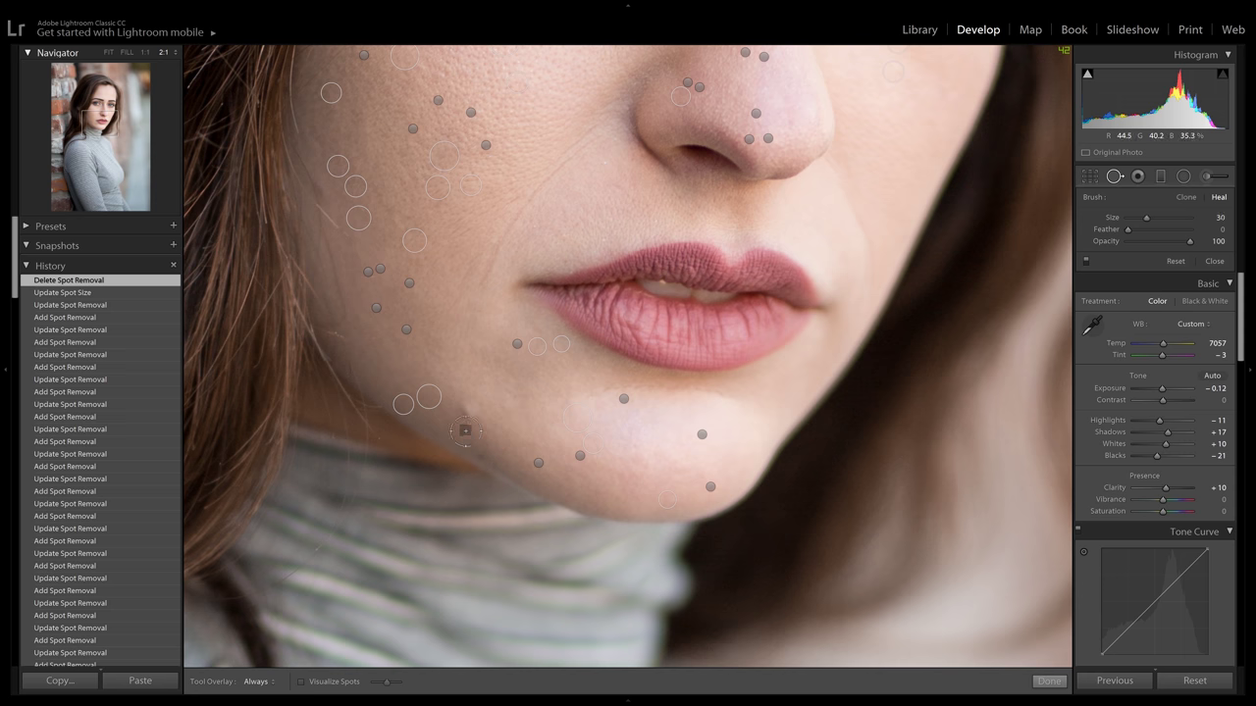
{"action": "scroll", "coordinate": [467, 416], "scroll_direction": "up", "scroll_amount": 3}
{"action": "left_click", "coordinate": [465, 411]}
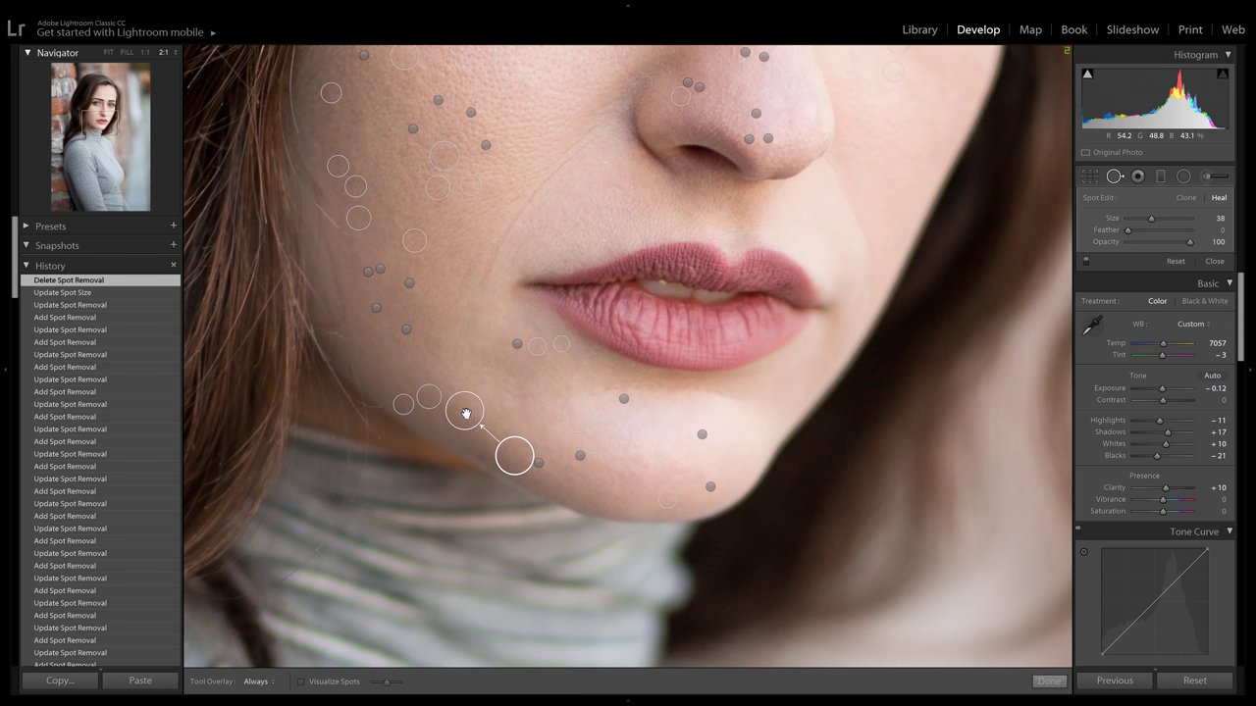
{"action": "left_click_drag", "start_coordinate": [516, 454], "coordinate": [524, 434]}
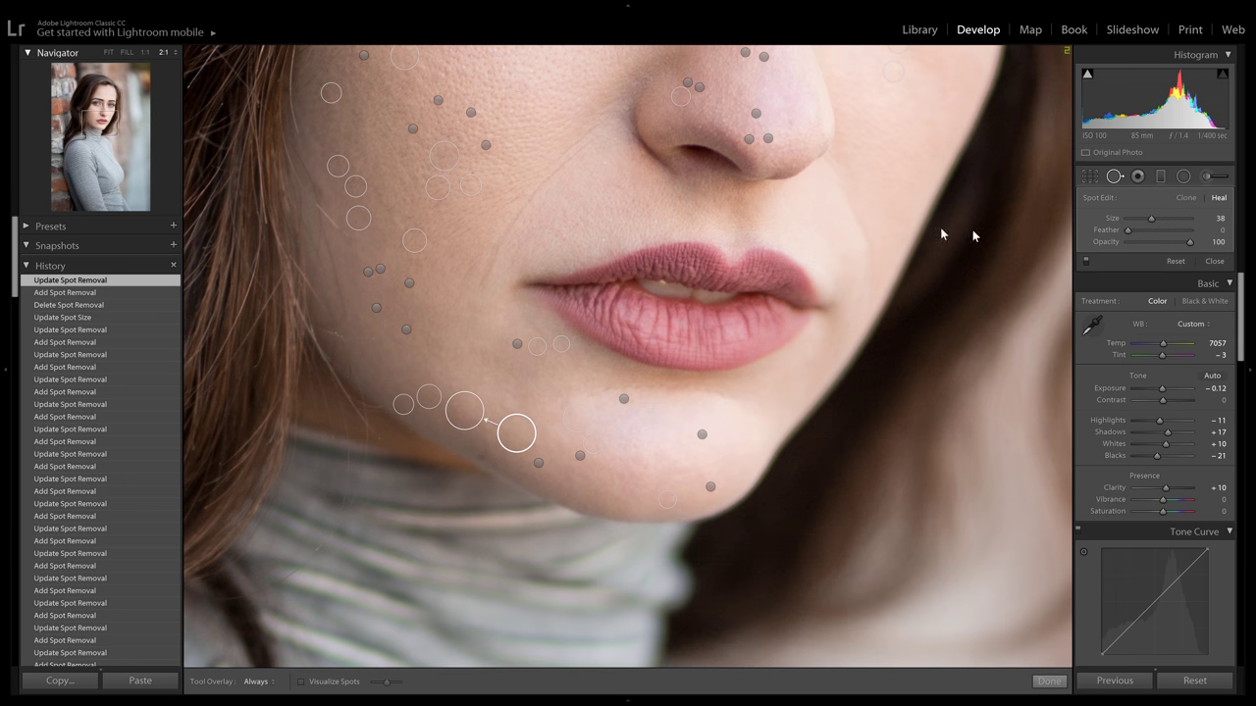
{"action": "left_click", "coordinate": [1214, 261]}
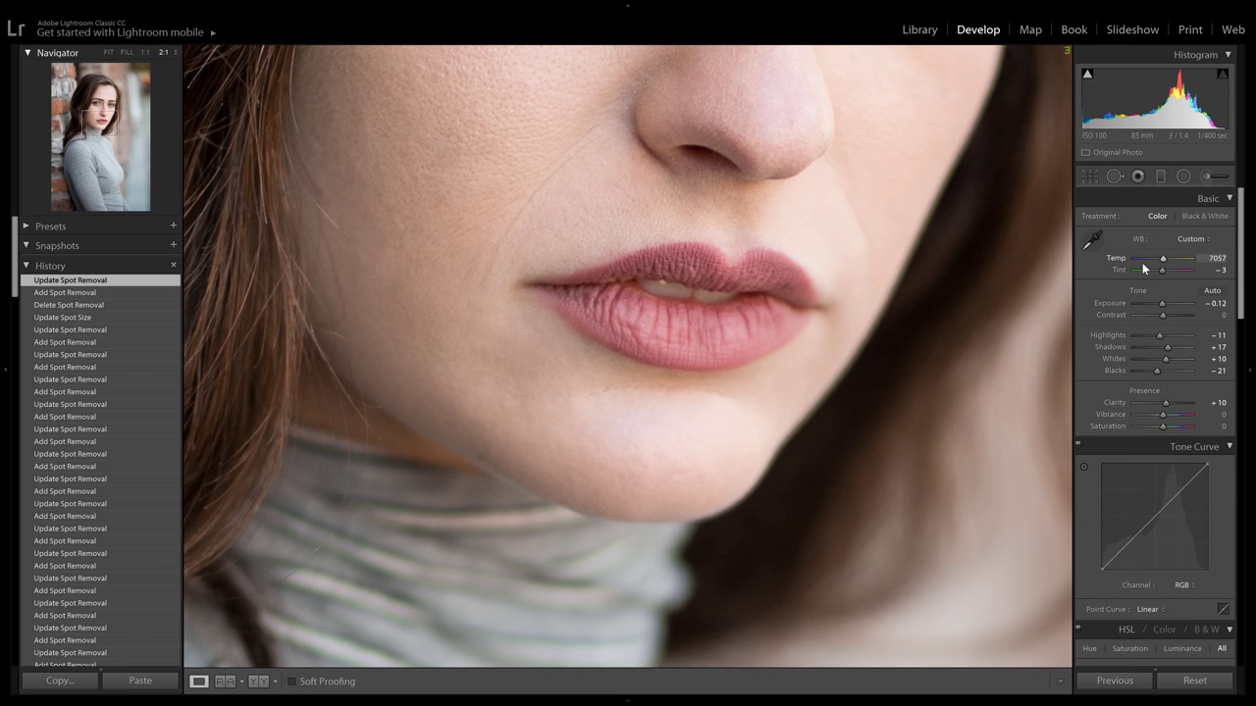
Step: Compare the healed jawline and chin with the original photo by switching between before and after
{"action": "key", "text": "backslash"}
{"action": "key", "text": "backslash"}
{"action": "key", "text": "backslash"}
{"action": "key", "text": "backslash"}
Step: Heal the small mark on the front tooth with Spot Removal at size 12 in a 4:1 view, and close the tool
{"action": "left_click", "coordinate": [787, 279]}
{"action": "left_click", "coordinate": [640, 310]}
{"action": "left_click", "coordinate": [168, 52]}
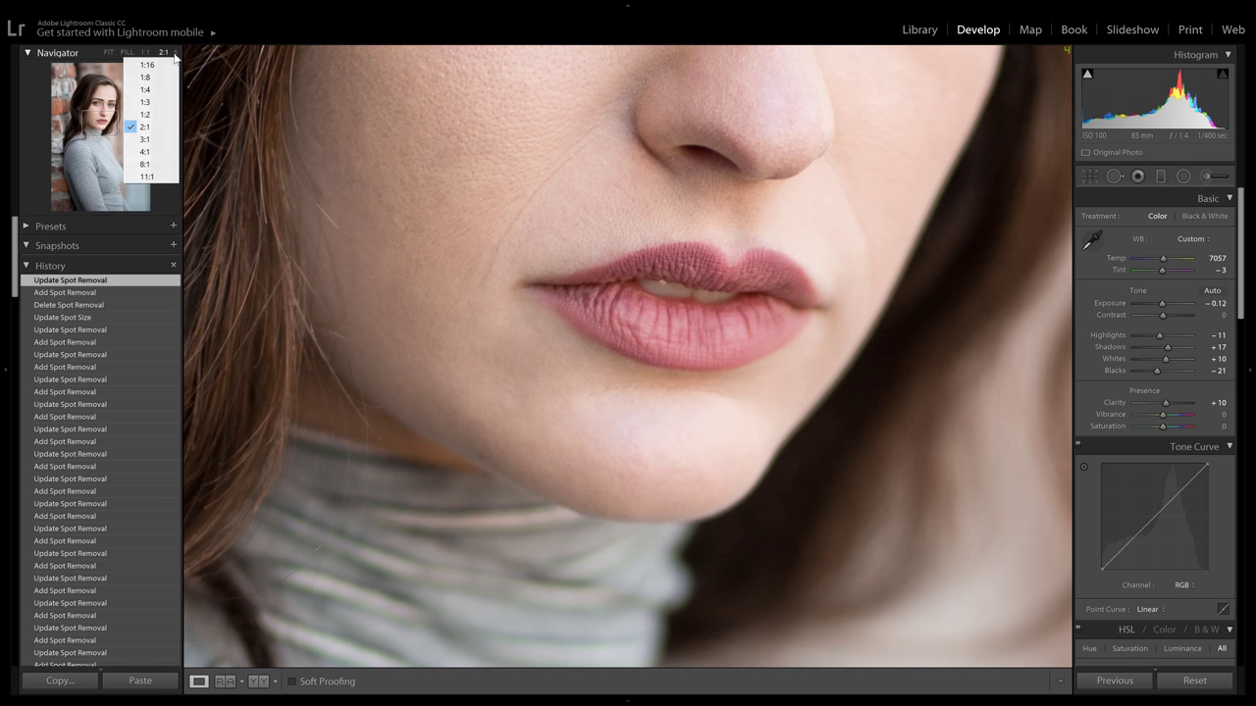
{"action": "left_click", "coordinate": [159, 142]}
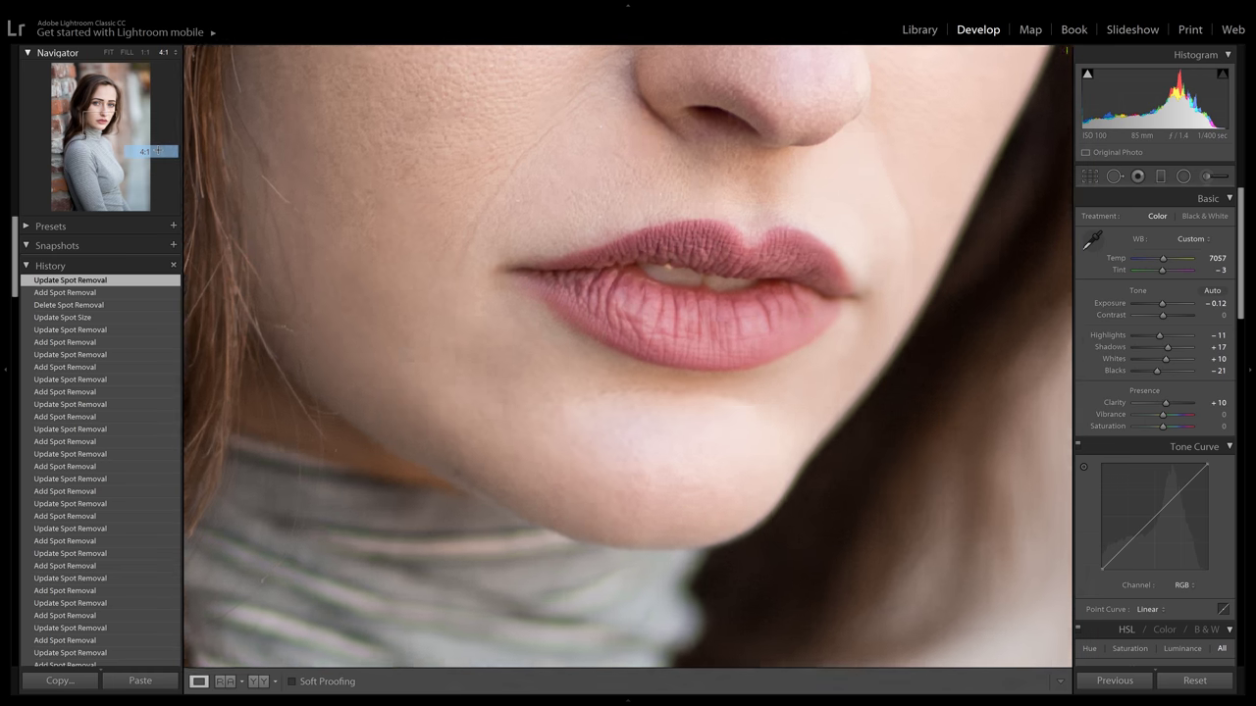
{"action": "left_click", "coordinate": [728, 261]}
{"action": "left_click", "coordinate": [729, 261]}
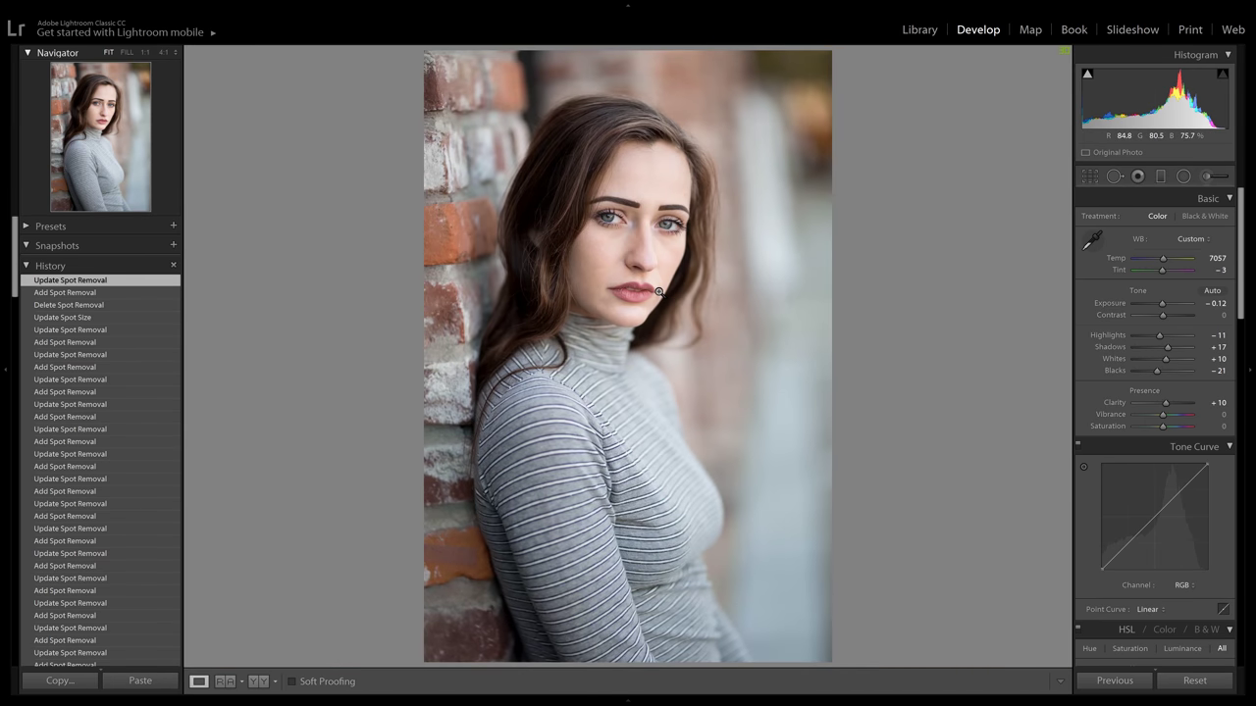
{"action": "left_click", "coordinate": [655, 290]}
{"action": "left_click_drag", "start_coordinate": [761, 248], "coordinate": [573, 381]}
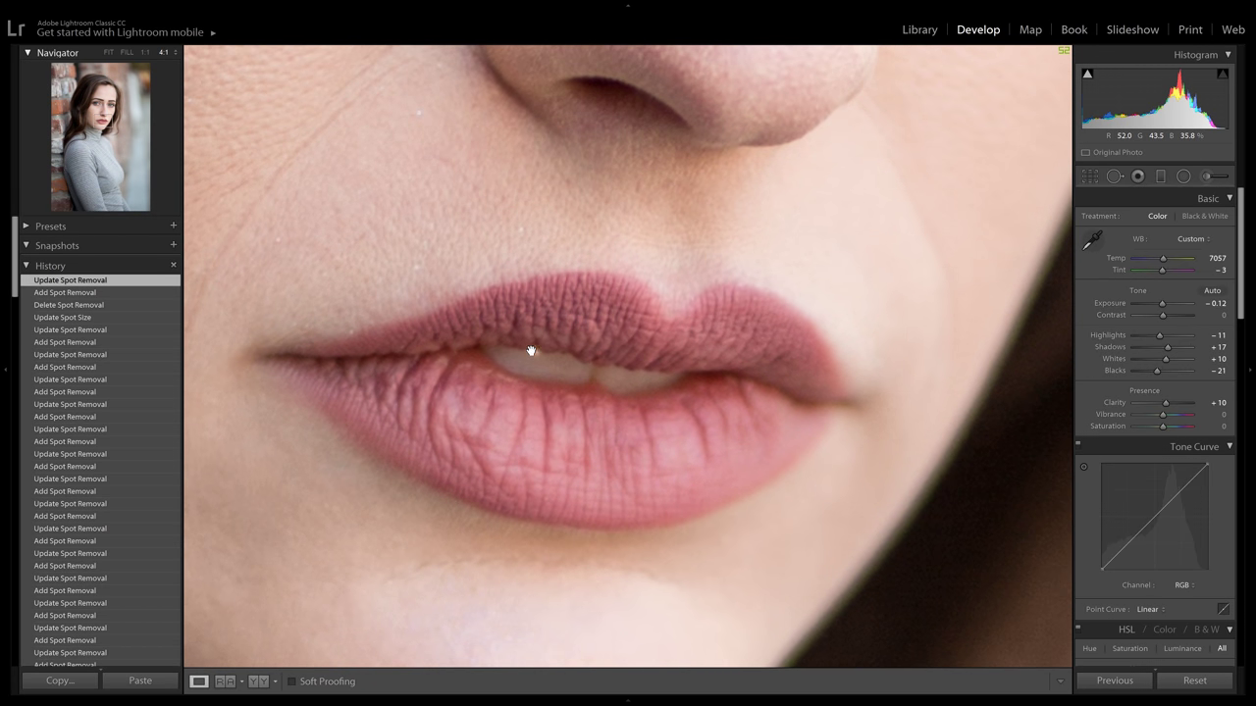
{"action": "key", "text": "bracketleft"}
{"action": "left_click", "coordinate": [1112, 177]}
{"action": "left_click", "coordinate": [1112, 178]}
{"action": "left_click", "coordinate": [1111, 176]}
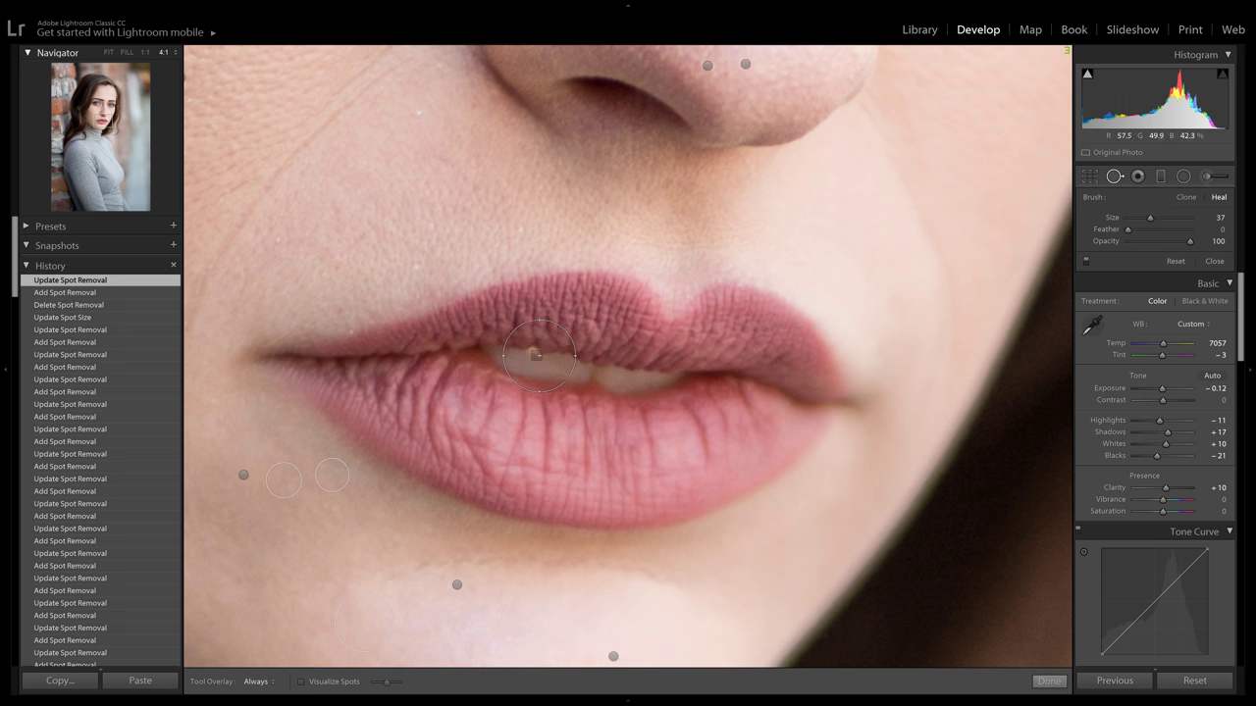
{"action": "scroll", "coordinate": [536, 355], "scroll_direction": "down", "scroll_amount": 2}
{"action": "left_click", "coordinate": [535, 352]}
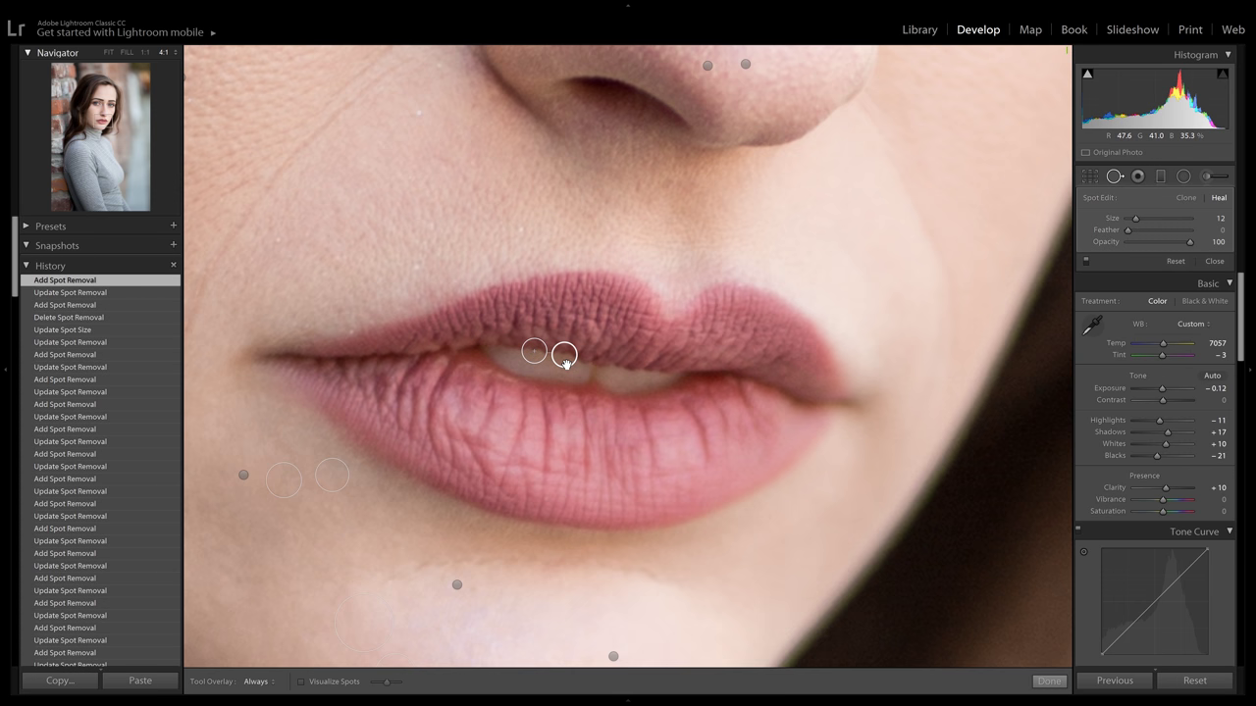
{"action": "left_click", "coordinate": [1213, 262]}
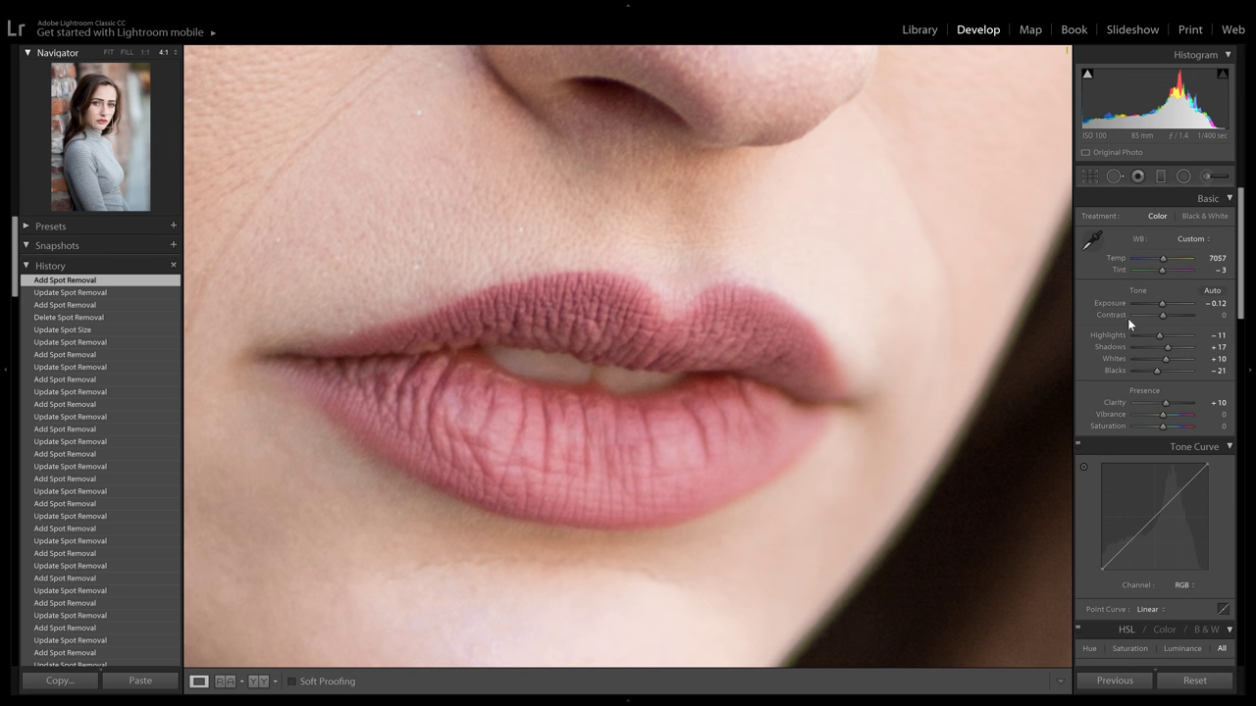
Step: Compare the mouth before and after the tooth correction, and view the portrait at the Fill zoom level
{"action": "key", "text": "backslash"}
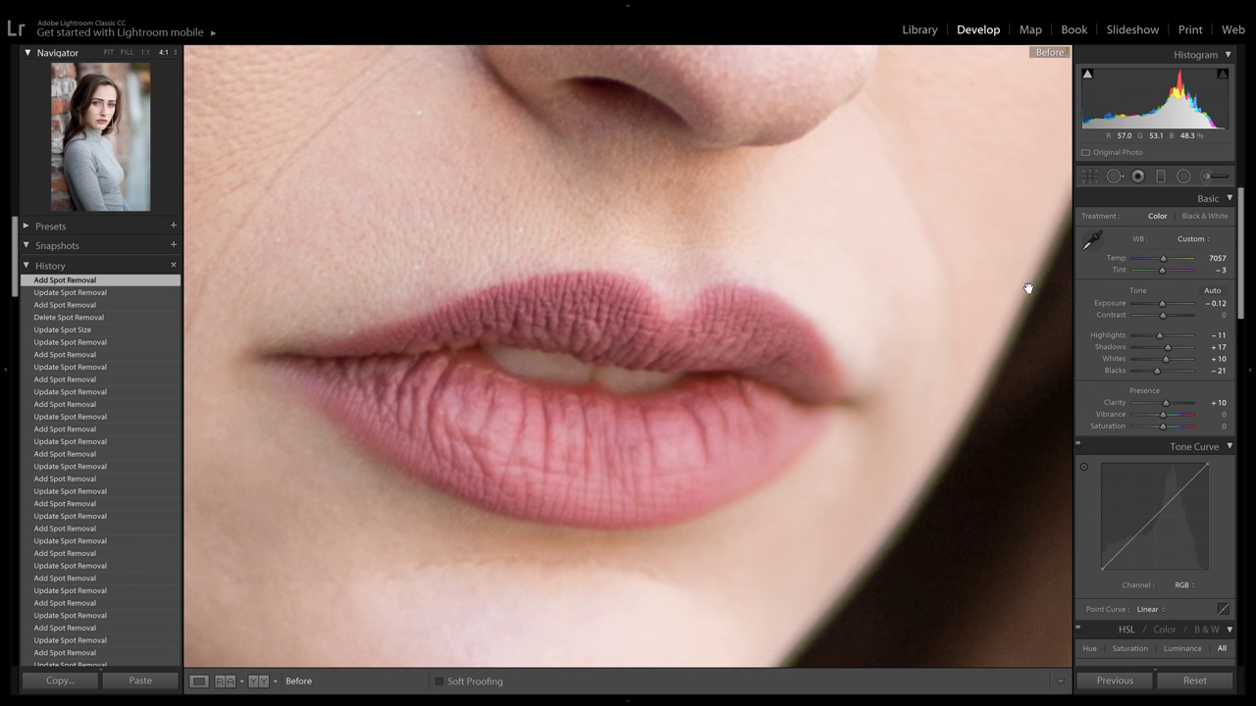
{"action": "key", "text": "backslash"}
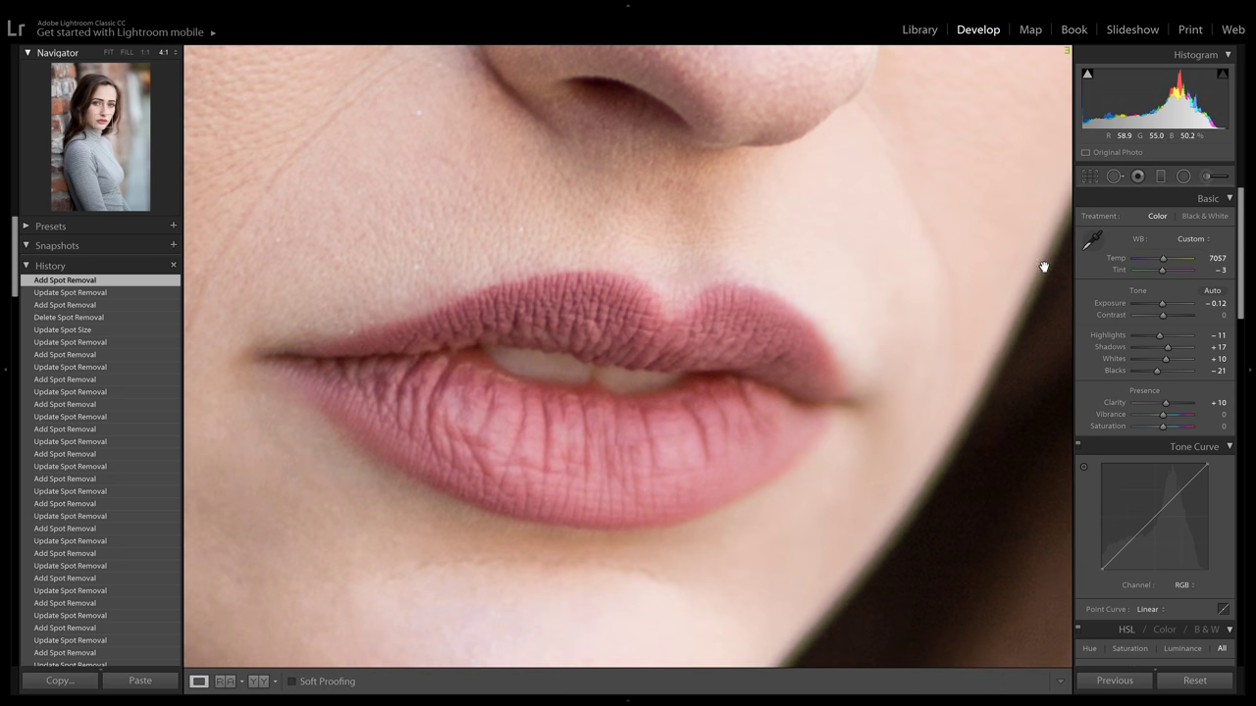
{"action": "left_click", "coordinate": [127, 52]}
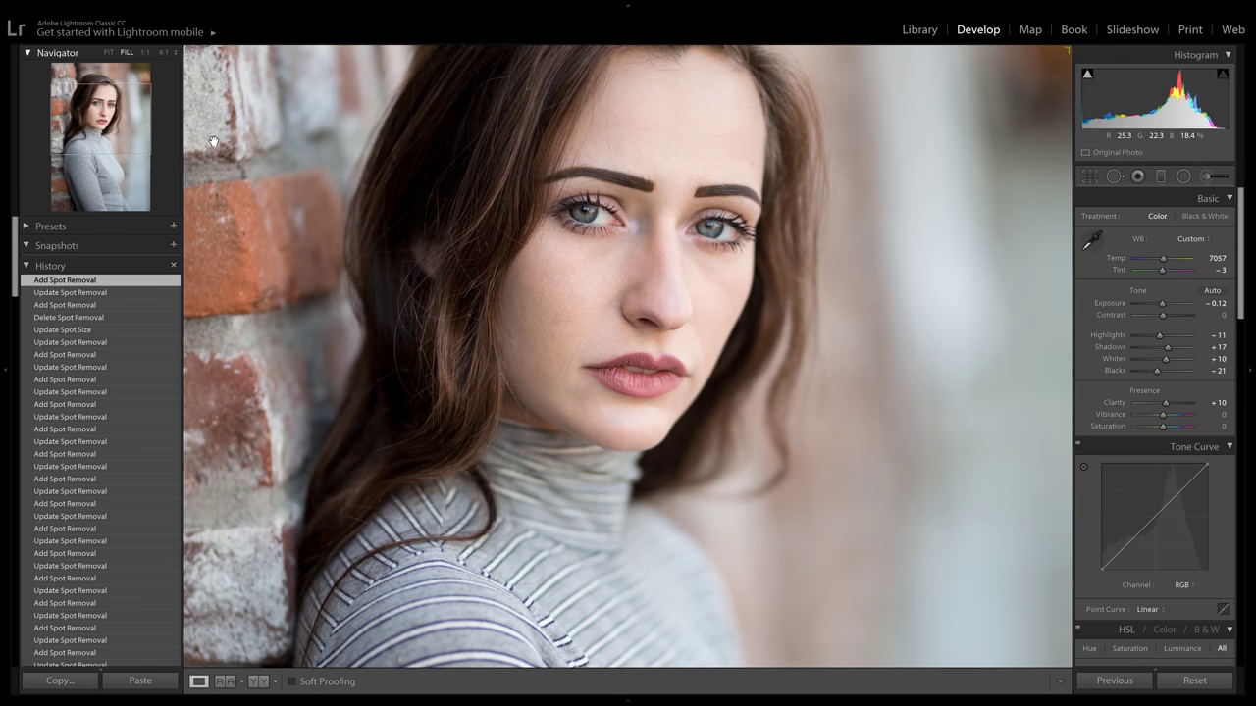
Step: Examine the retouched face, hair and sweater at 1:1 magnification, and return to the whole photo
{"action": "left_click", "coordinate": [630, 415]}
{"action": "left_click_drag", "start_coordinate": [613, 367], "coordinate": [738, 51]}
{"action": "left_click_drag", "start_coordinate": [714, 628], "coordinate": [677, 177]}
{"action": "left_click_drag", "start_coordinate": [687, 451], "coordinate": [423, 470]}
{"action": "left_click_drag", "start_coordinate": [586, 358], "coordinate": [793, 438]}
{"action": "left_click_drag", "start_coordinate": [461, 83], "coordinate": [671, 269]}
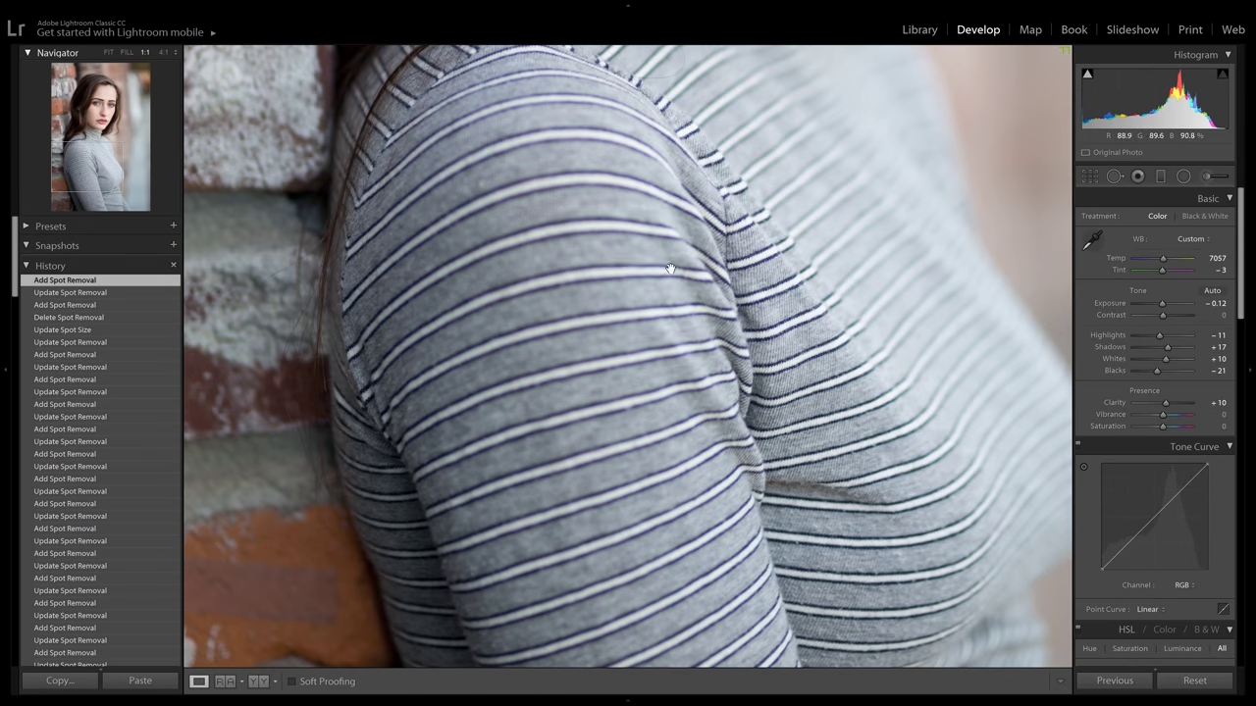
{"action": "left_click_drag", "start_coordinate": [453, 344], "coordinate": [586, 410]}
{"action": "left_click", "coordinate": [587, 411]}
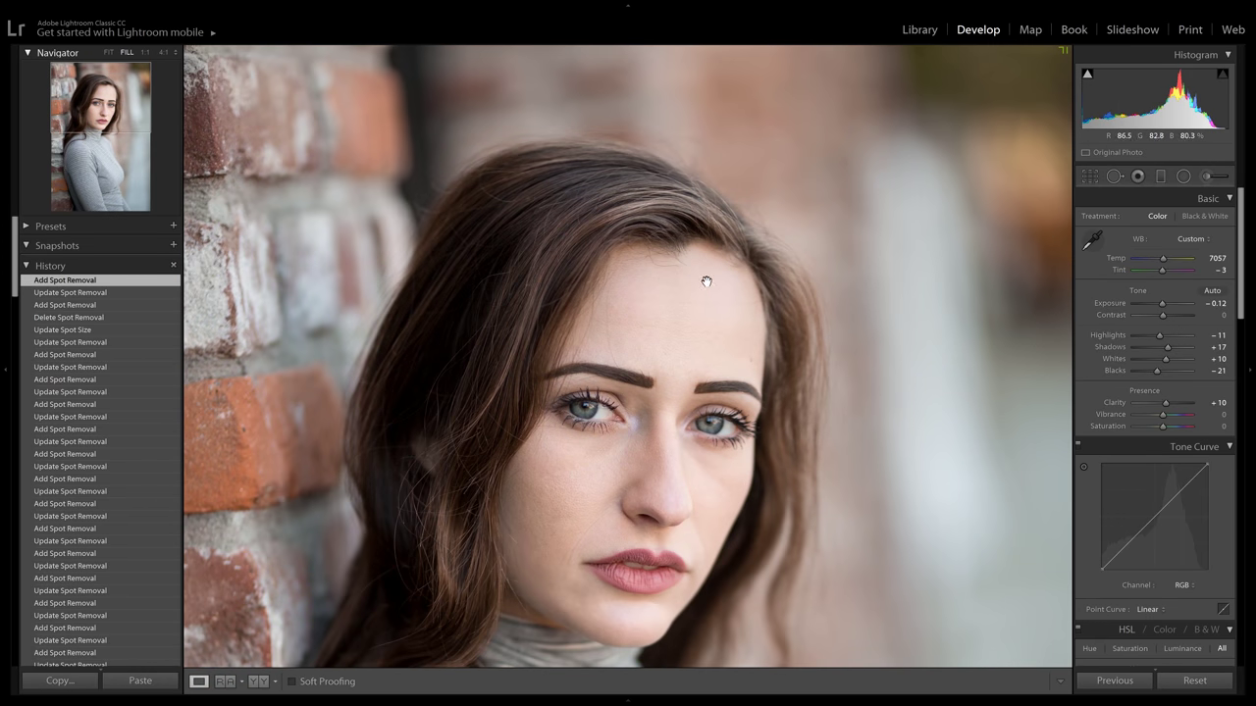
{"action": "left_click", "coordinate": [108, 52]}
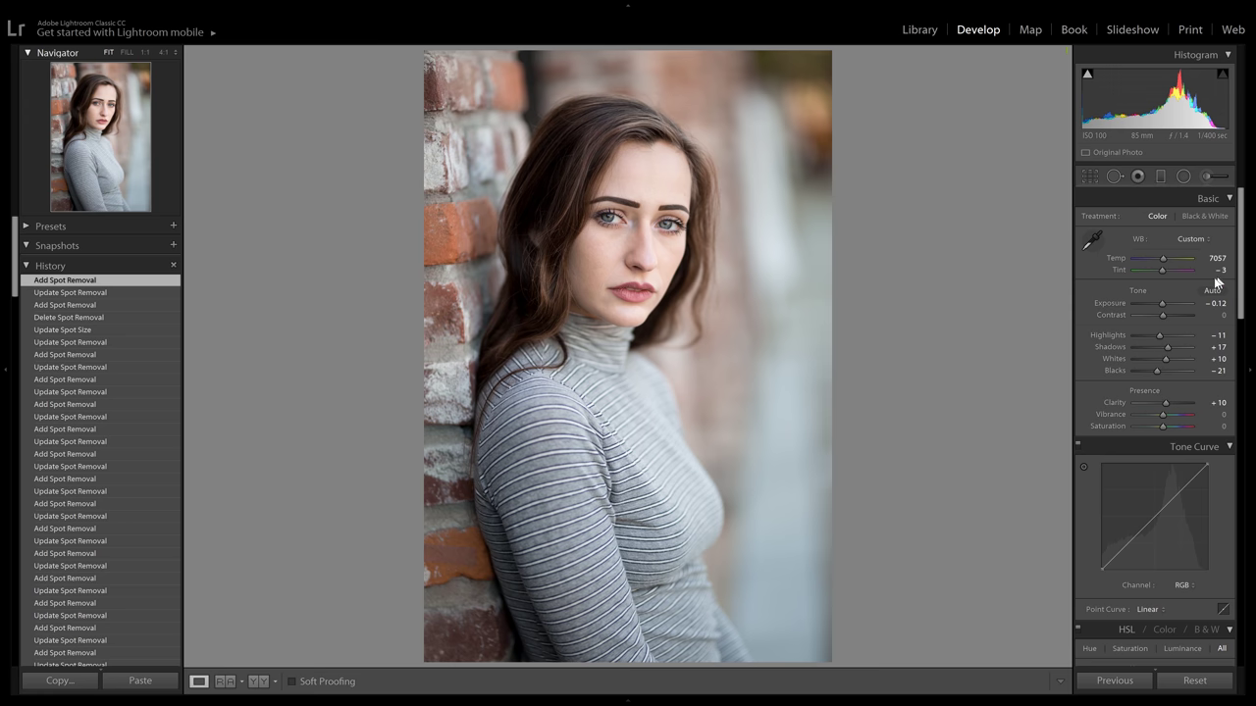
Step: Shape a subtle S-curve on the RGB tone curve with points at about 23/20 % in the shadows and 72/72 % in the highlights
{"action": "left_click_drag", "start_coordinate": [1238, 263], "coordinate": [1241, 303]}
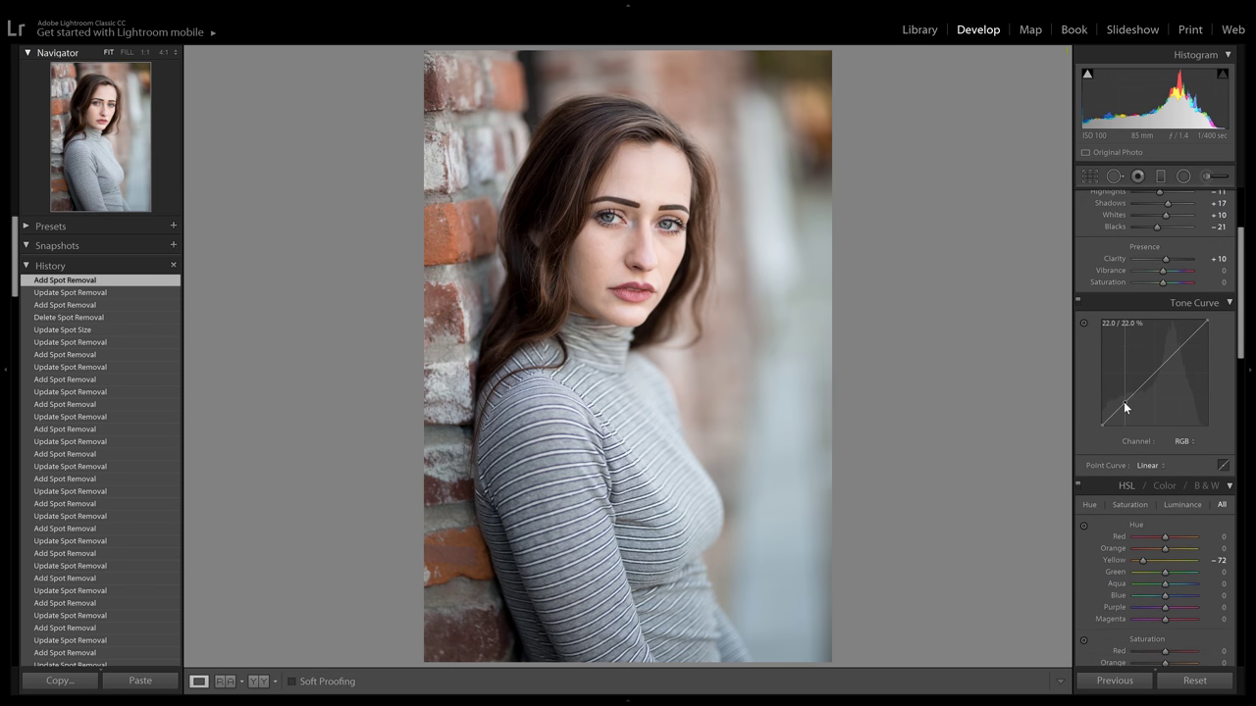
{"action": "left_click_drag", "start_coordinate": [1124, 402], "coordinate": [1125, 404]}
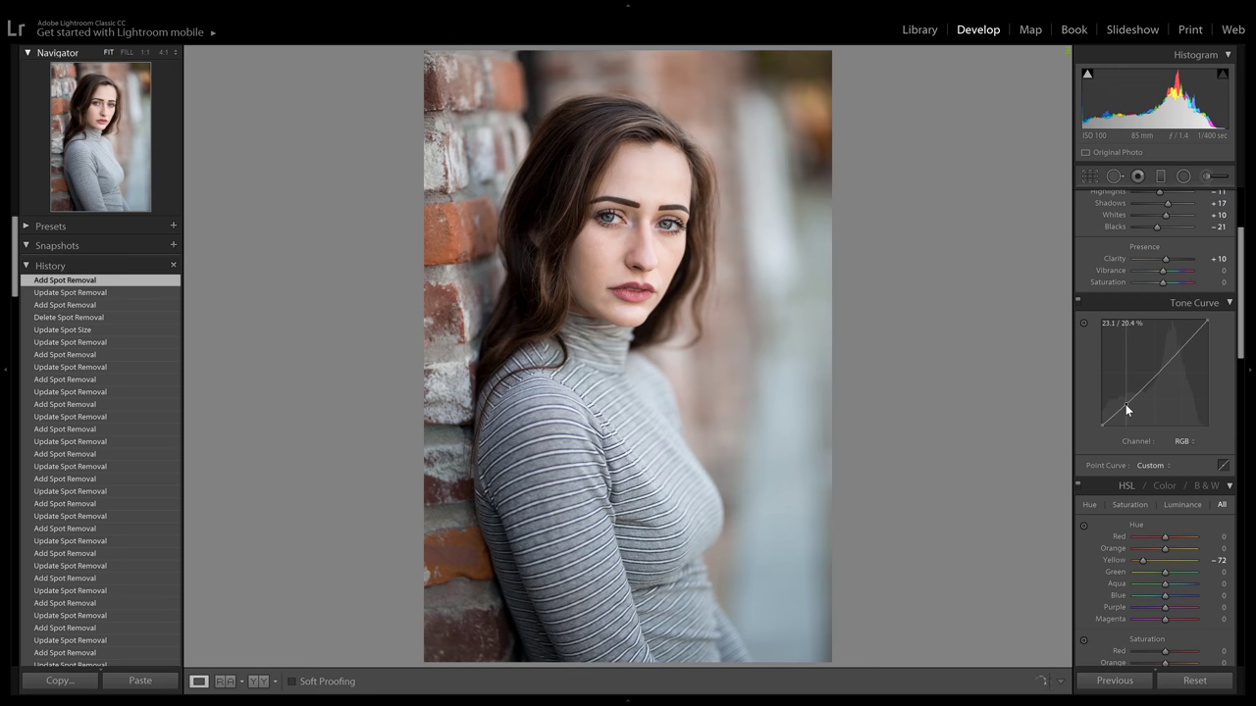
{"action": "left_click", "coordinate": [1176, 349]}
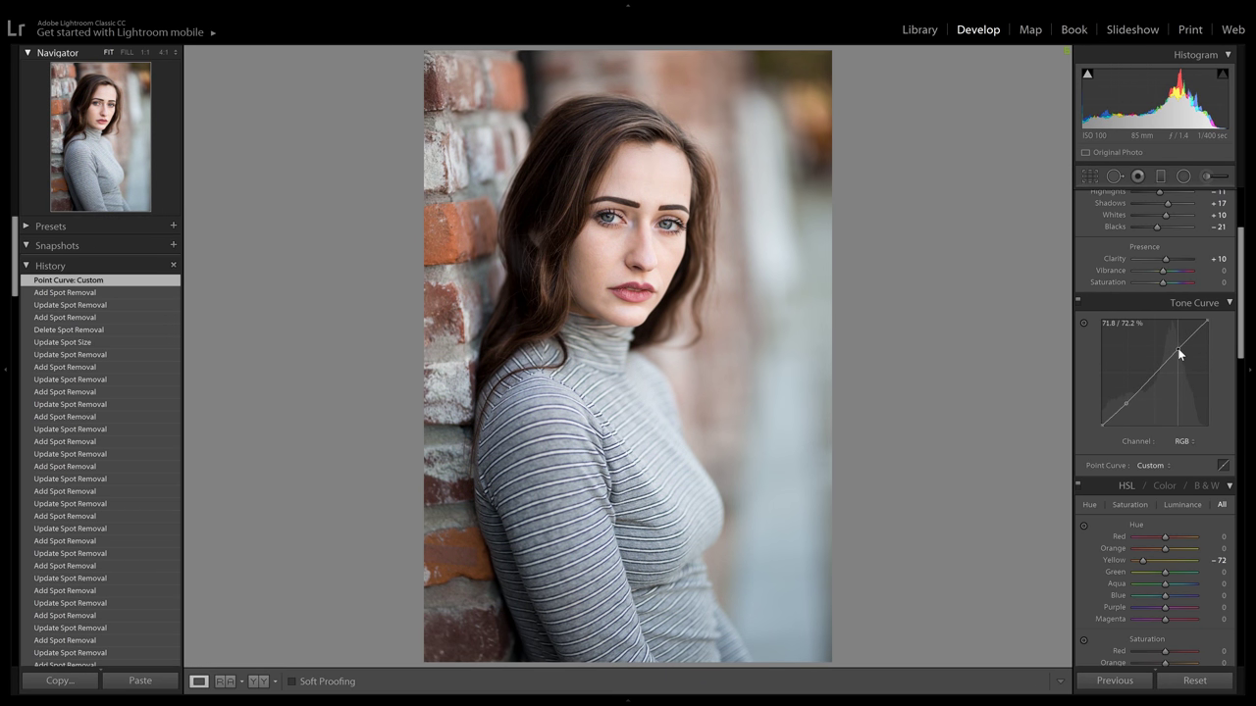
{"action": "left_click_drag", "start_coordinate": [1178, 347], "coordinate": [1182, 354]}
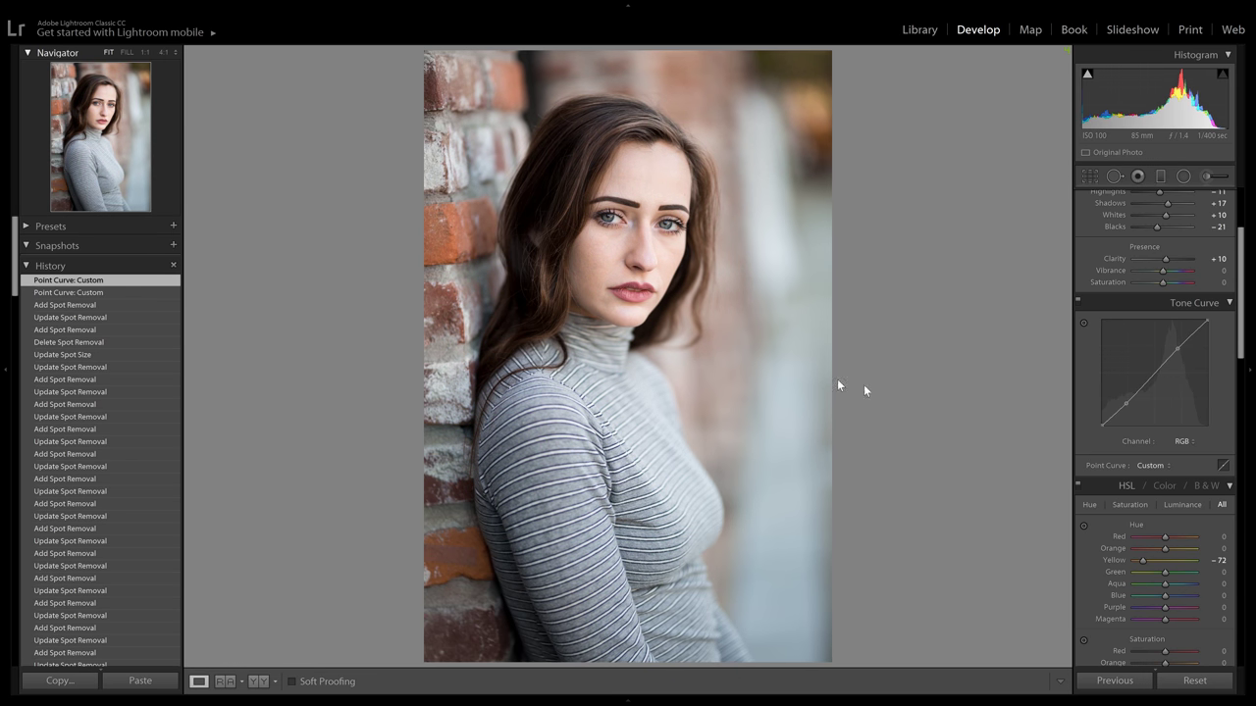
Step: Compare the photo before and after the tone curve by switching repeatedly between the last spot removal and newest curve states
{"action": "left_click", "coordinate": [113, 305]}
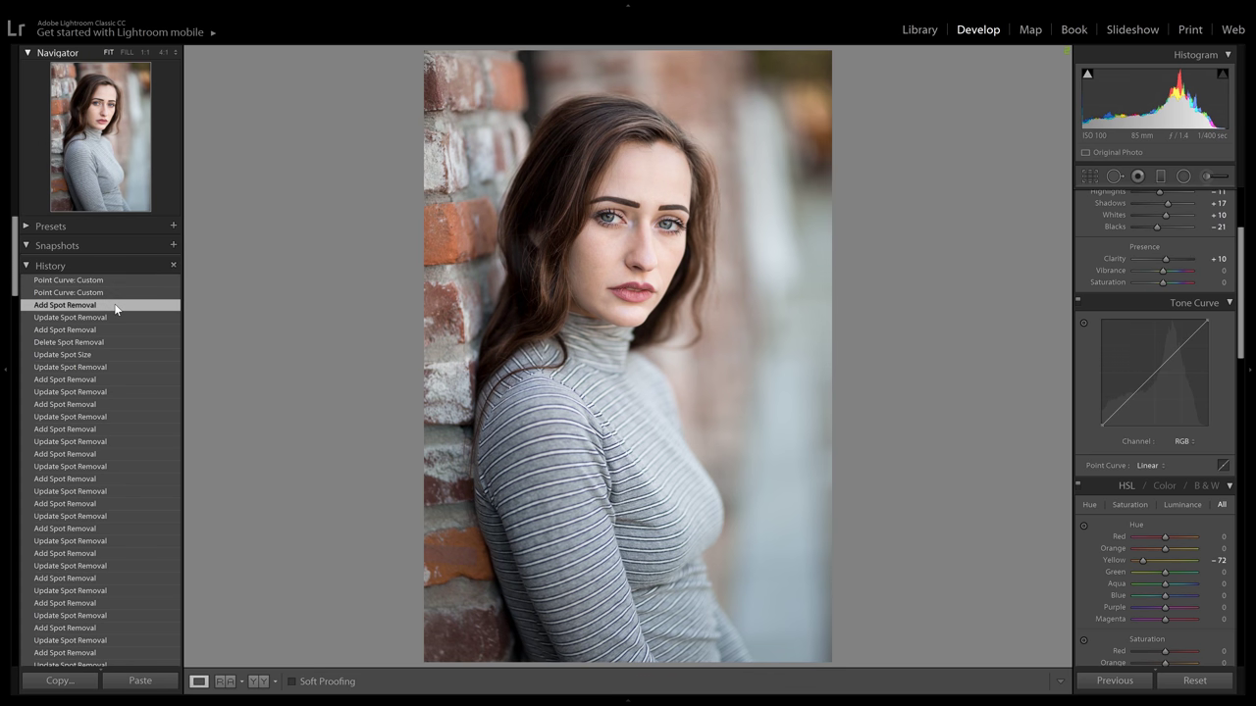
{"action": "left_click", "coordinate": [115, 281]}
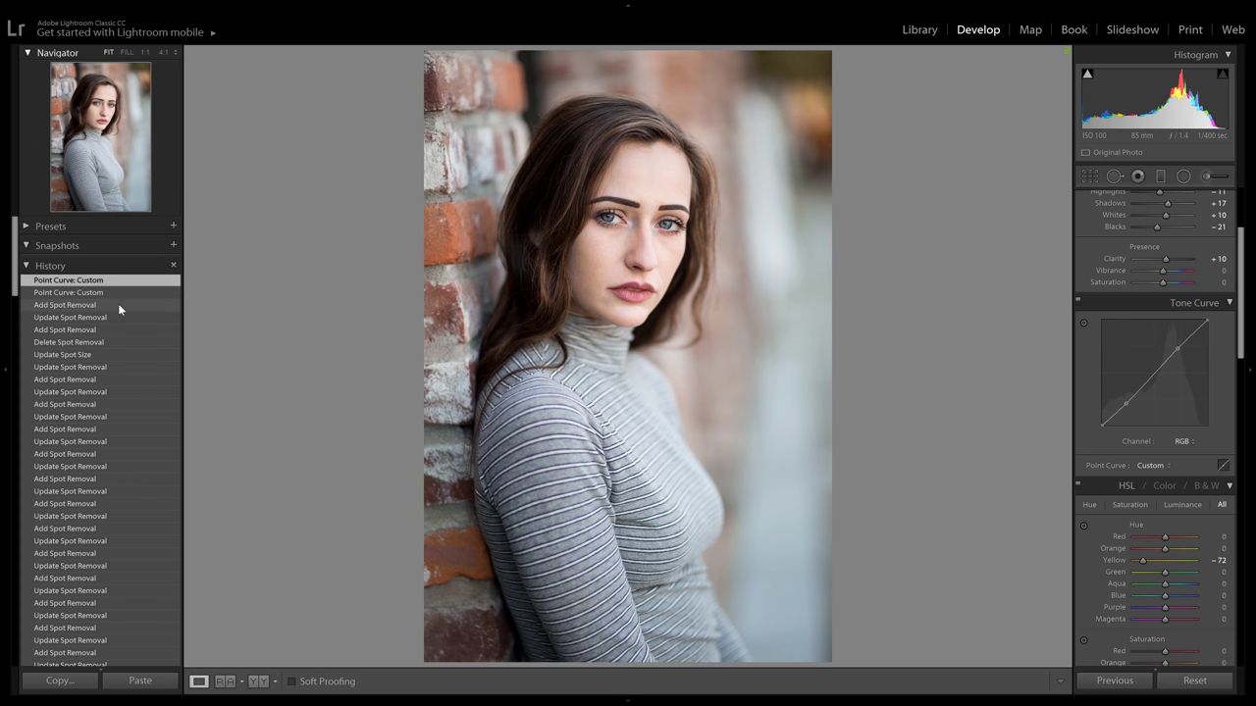
{"action": "left_click", "coordinate": [120, 306]}
{"action": "left_click", "coordinate": [116, 283]}
{"action": "left_click", "coordinate": [117, 305]}
{"action": "left_click", "coordinate": [117, 280]}
Step: Try different positions for the upper point of the RGB tone curve, undoing each move
{"action": "left_click_drag", "start_coordinate": [1178, 348], "coordinate": [1174, 349]}
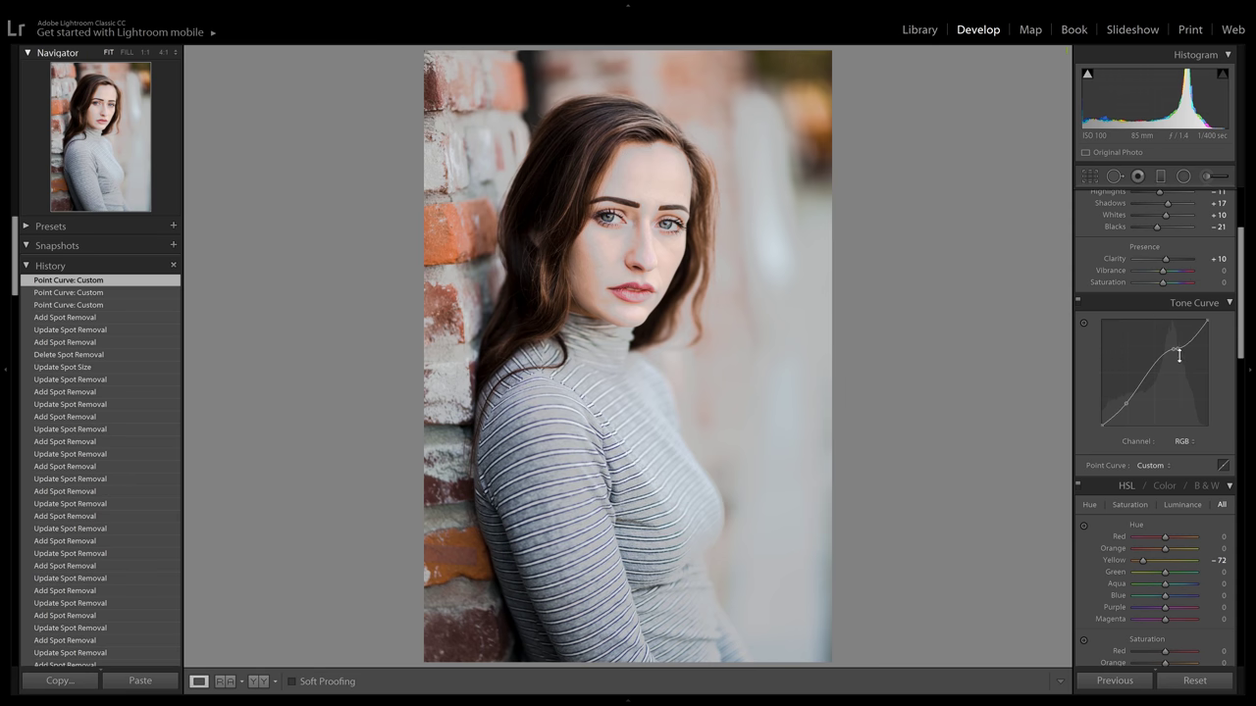
{"action": "key", "text": "ctrl+z"}
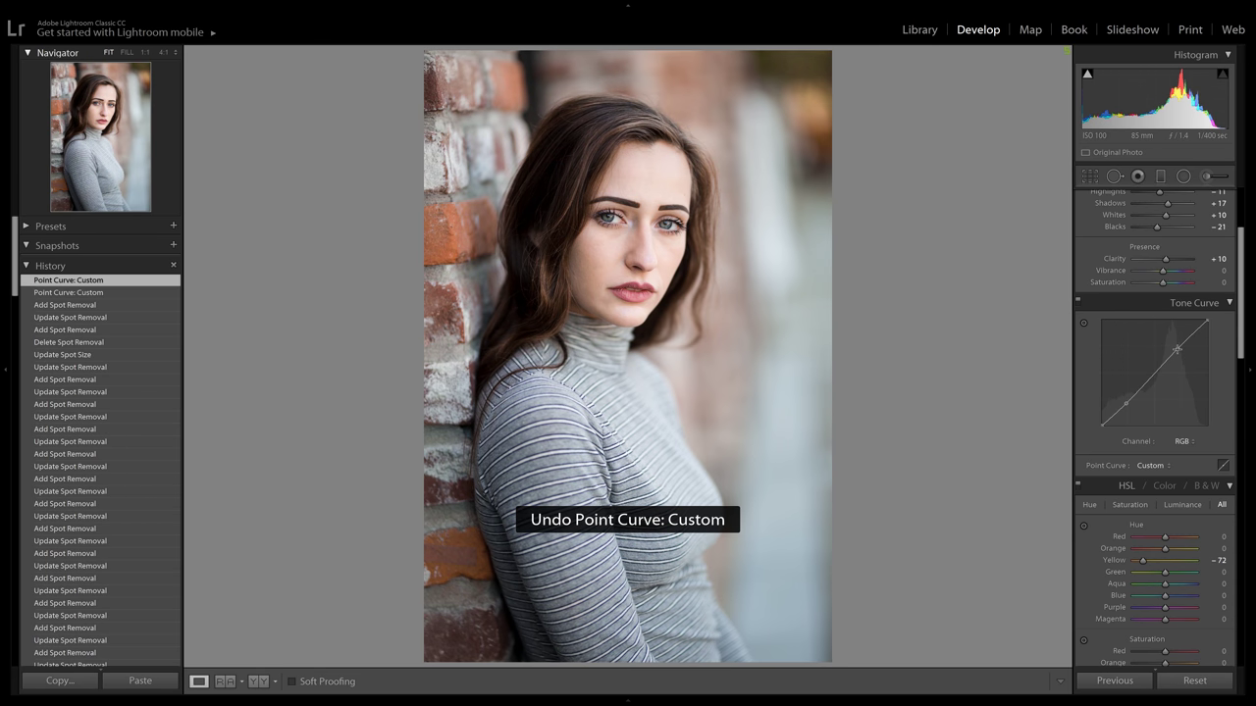
{"action": "left_click_drag", "start_coordinate": [1178, 349], "coordinate": [1175, 349]}
{"action": "key", "text": "ctrl+z"}
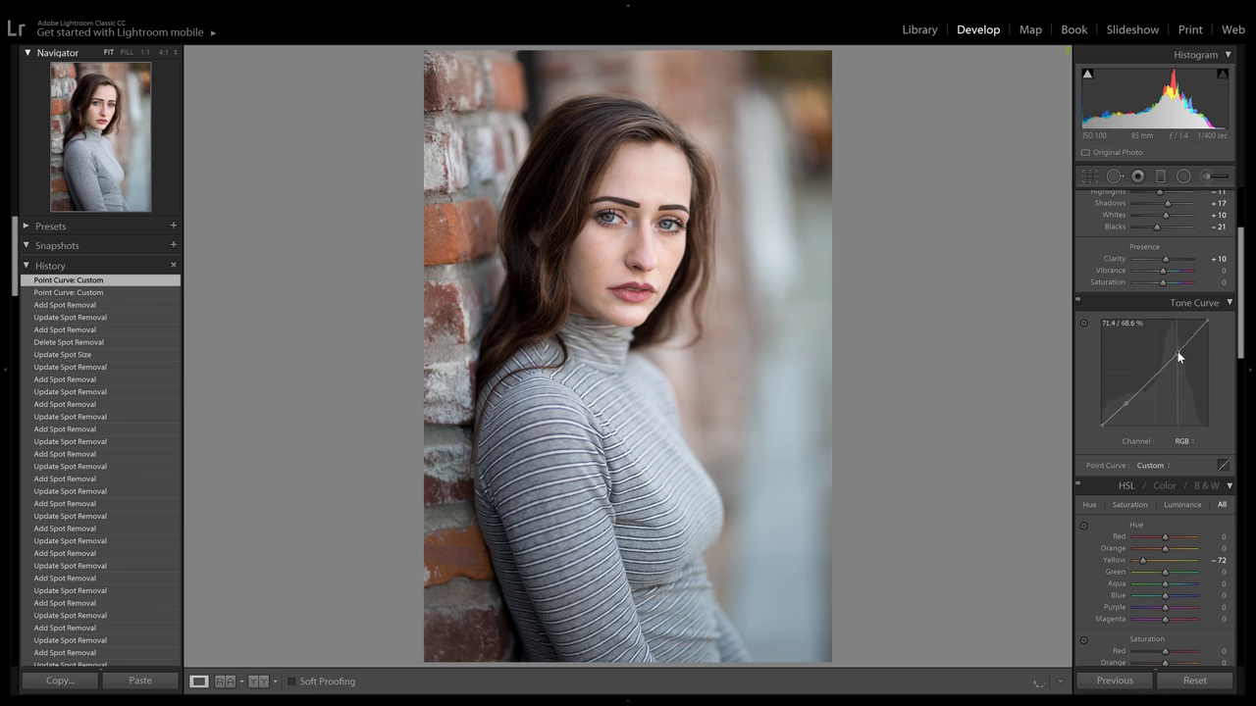
Step: Move the upper RGB tone curve point to about 70/72 %, and compare the photo with its state before the curve
{"action": "left_click_drag", "start_coordinate": [1177, 351], "coordinate": [1176, 348]}
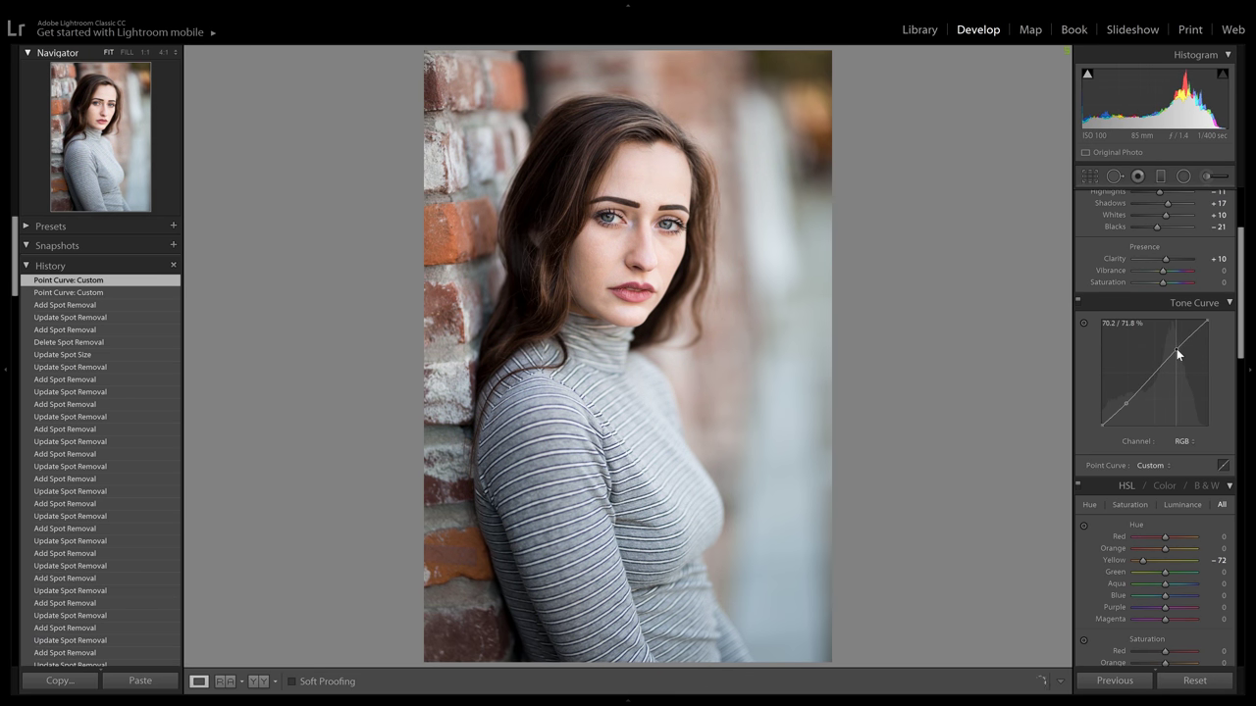
{"action": "left_click_drag", "start_coordinate": [1176, 350], "coordinate": [1177, 348]}
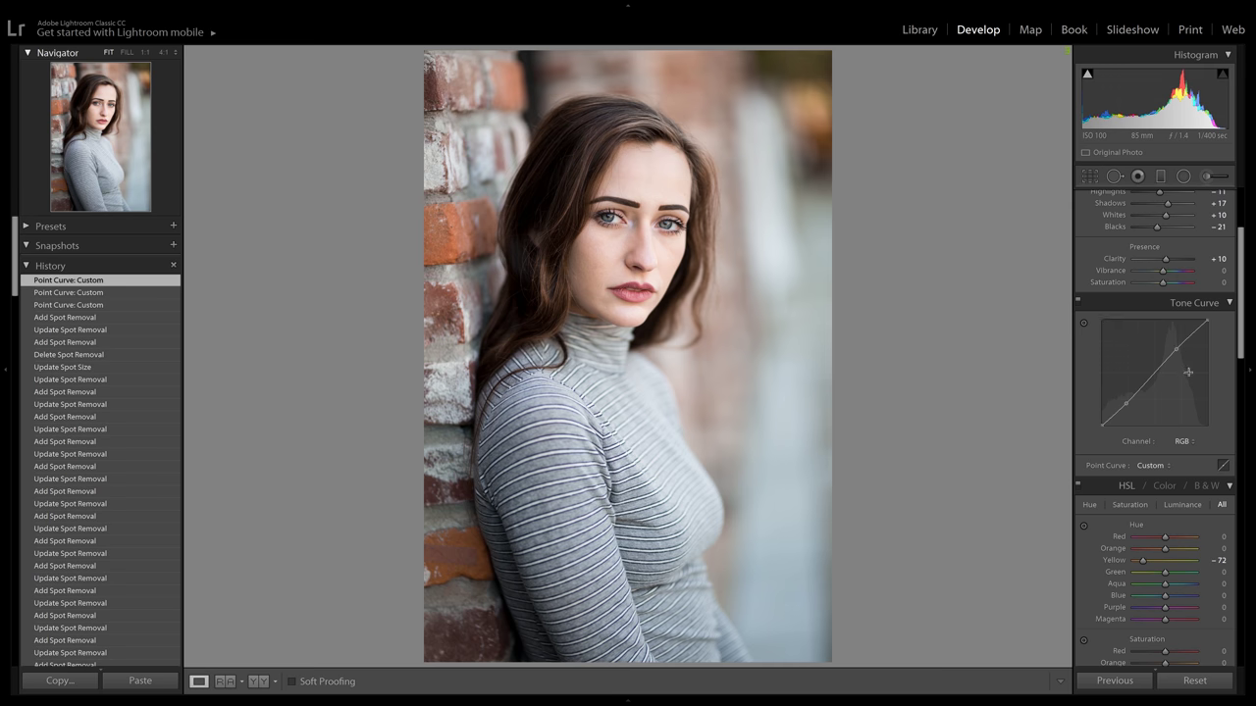
{"action": "left_click", "coordinate": [122, 316]}
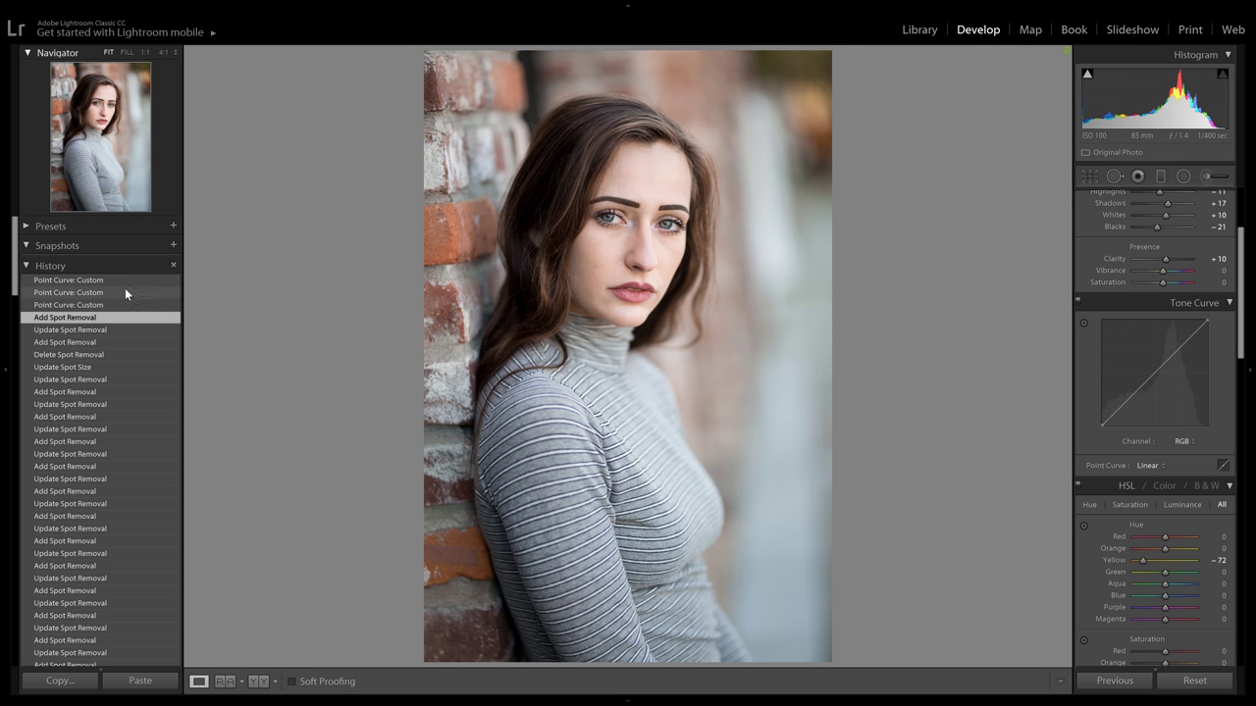
{"action": "left_click", "coordinate": [126, 279]}
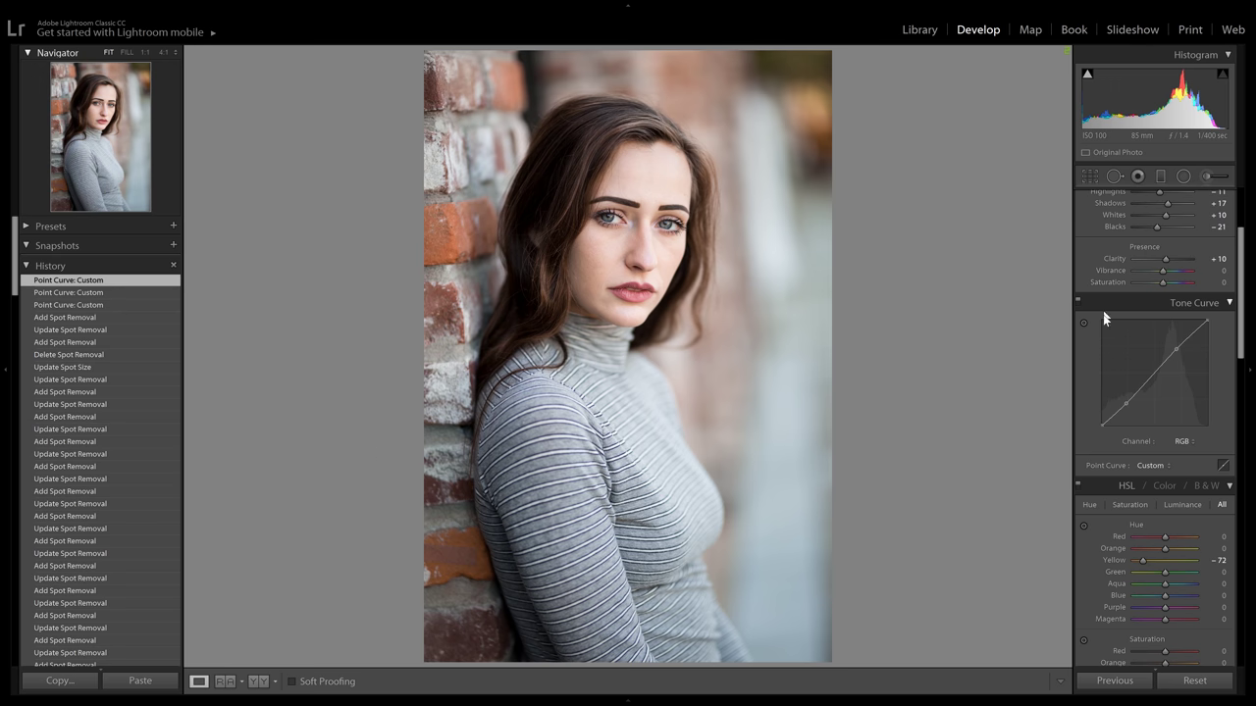
Step: Tint the split-toning highlights yellow with hue 50 and saturation 24
{"action": "left_click_drag", "start_coordinate": [1242, 304], "coordinate": [1242, 463]}
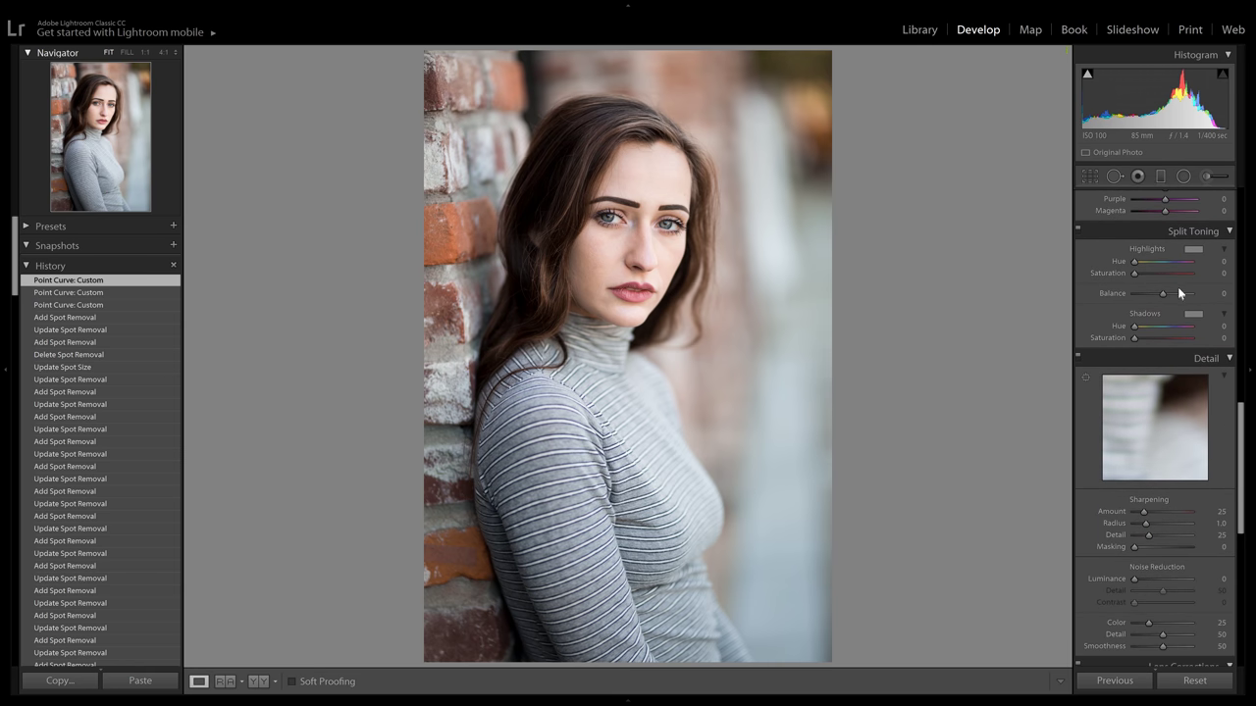
{"action": "left_click", "coordinate": [1193, 251]}
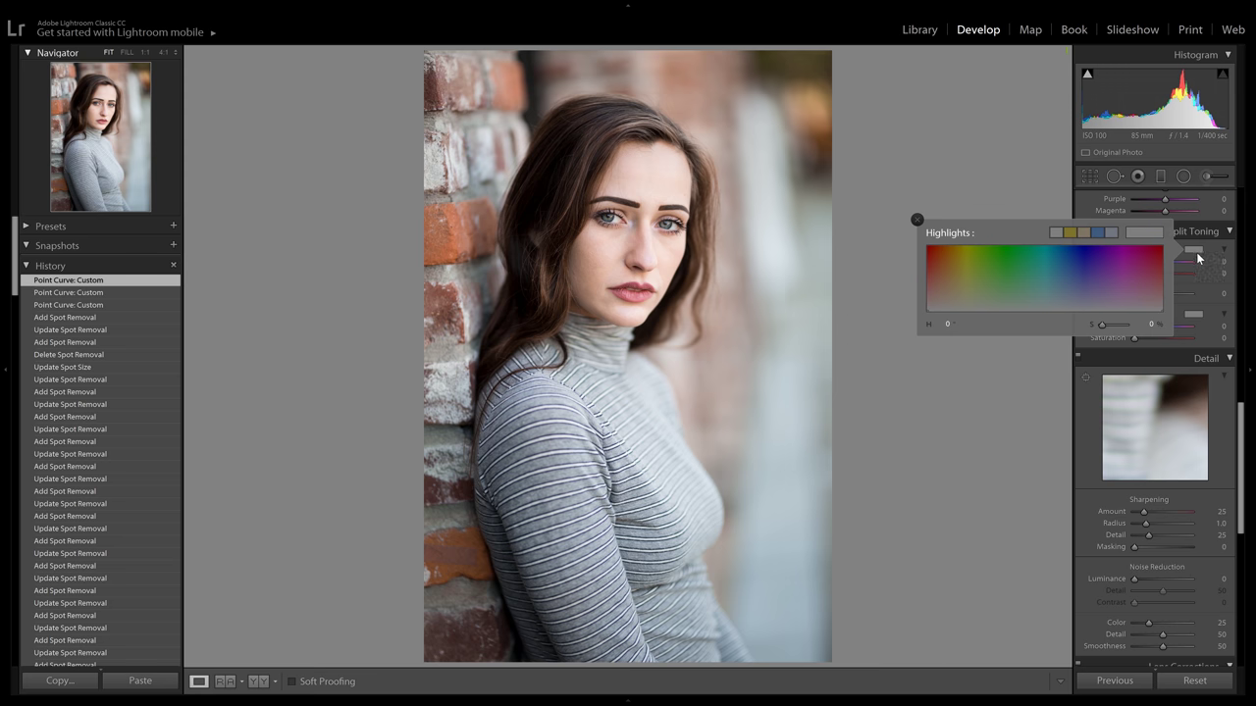
{"action": "left_click", "coordinate": [958, 290]}
{"action": "left_click_drag", "start_coordinate": [958, 302], "coordinate": [964, 303]}
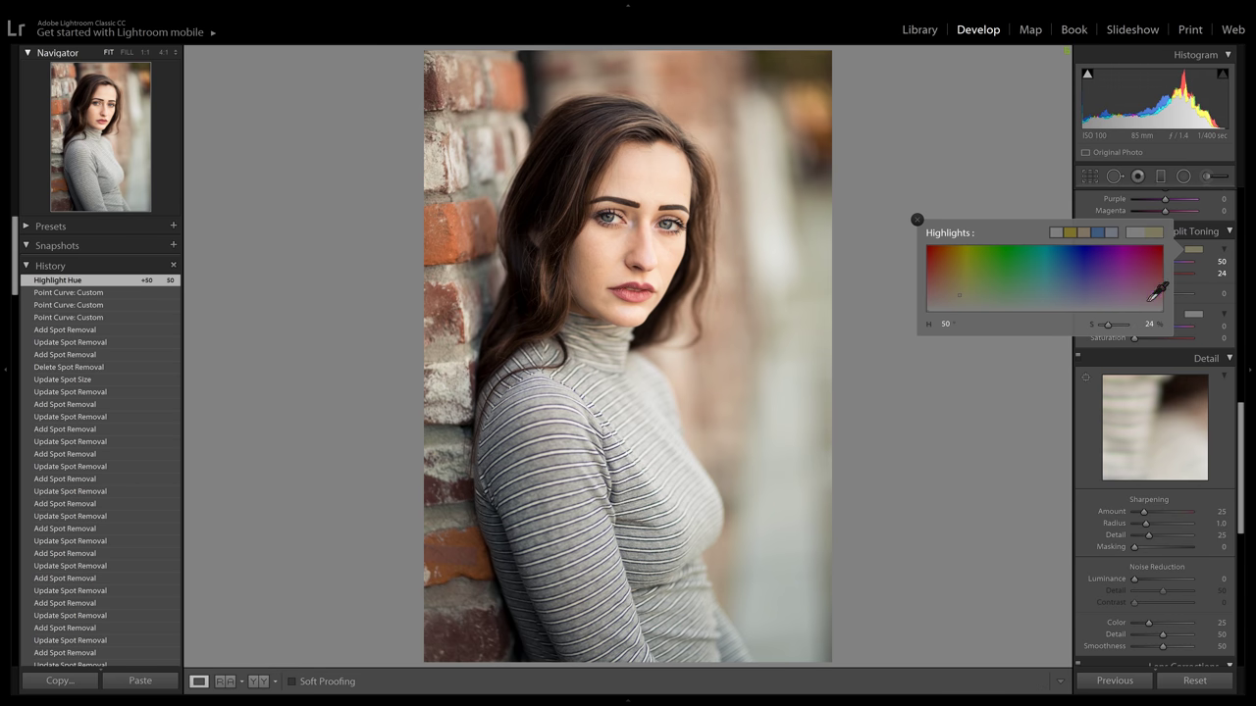
Step: Tint the split-toning shadows blue with hue 232 and saturation 30
{"action": "left_click", "coordinate": [1193, 315]}
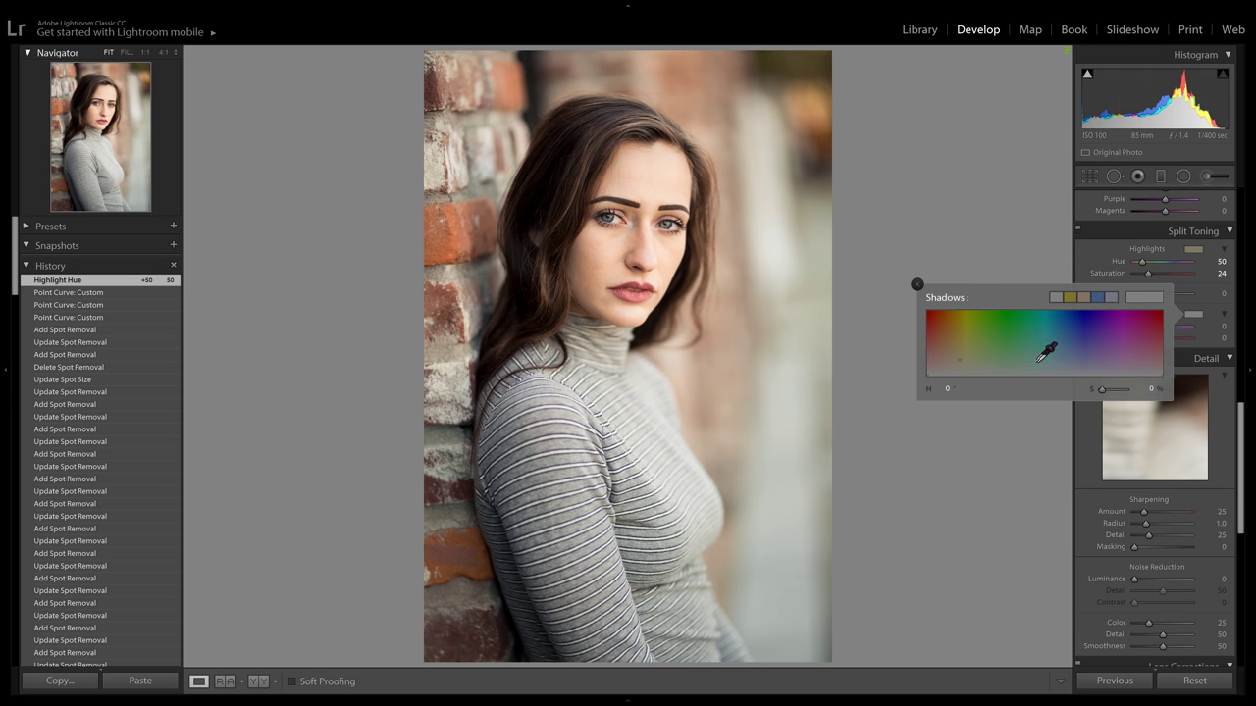
{"action": "mouse_move", "coordinate": [1080, 357]}
{"action": "left_mouse_down"}
{"action": "mouse_move", "coordinate": [1091, 359]}
{"action": "mouse_move", "coordinate": [1083, 369]}
{"action": "left_mouse_up"}
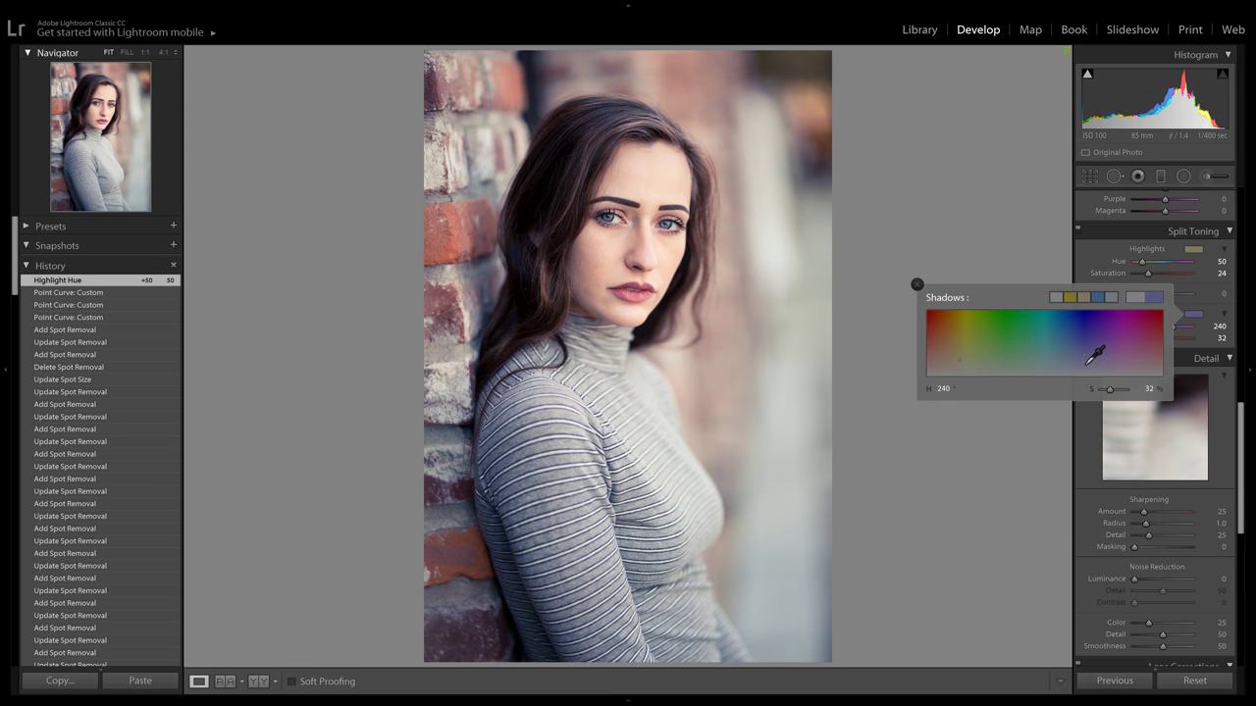
{"action": "mouse_move", "coordinate": [1094, 355]}
{"action": "left_mouse_down"}
{"action": "mouse_move", "coordinate": [1054, 353]}
{"action": "mouse_move", "coordinate": [1084, 354]}
{"action": "left_mouse_up"}
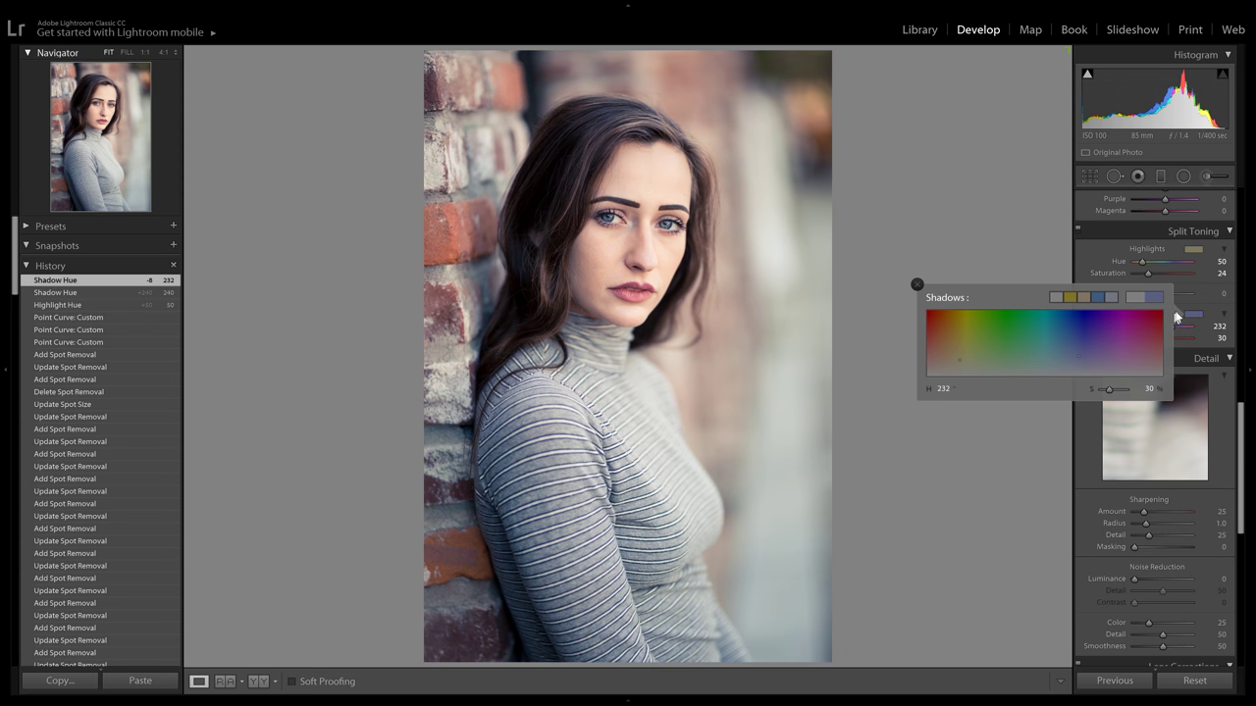
Step: Adjust the split-toning highlight color to hue 55 and saturation 32
{"action": "left_click", "coordinate": [1195, 250]}
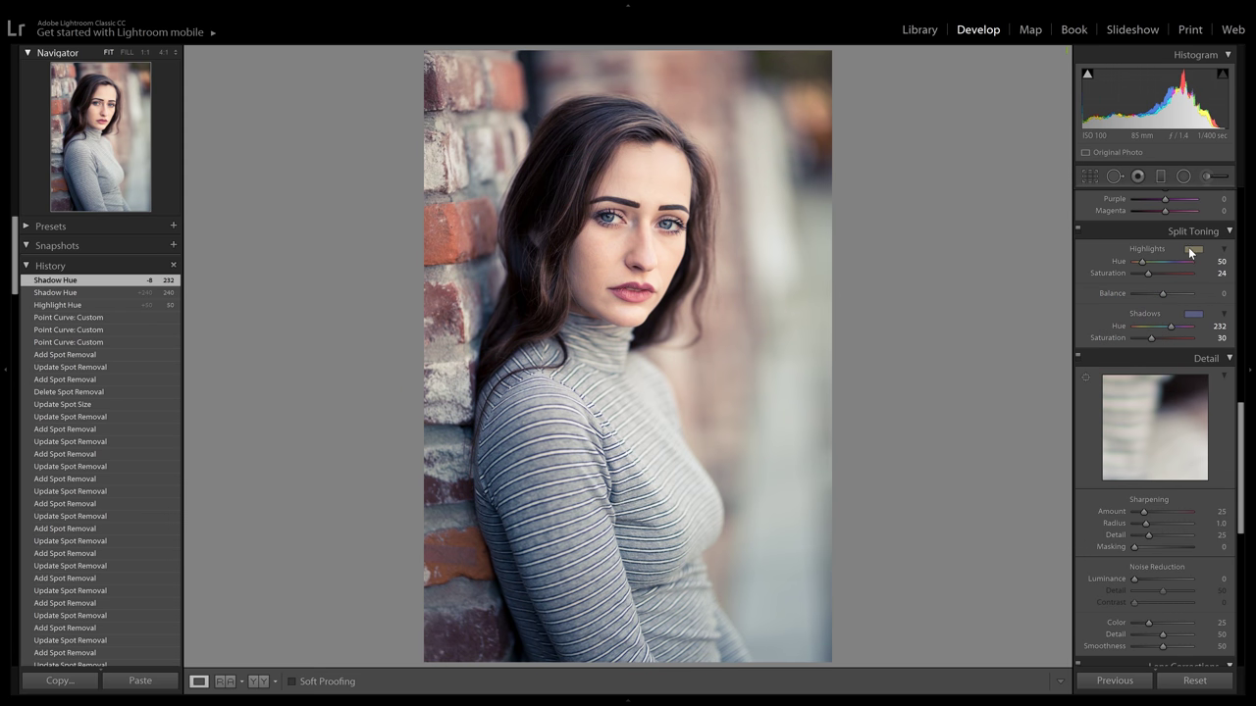
{"action": "left_click", "coordinate": [1188, 248]}
{"action": "left_click", "coordinate": [961, 293]}
{"action": "key", "text": "Return"}
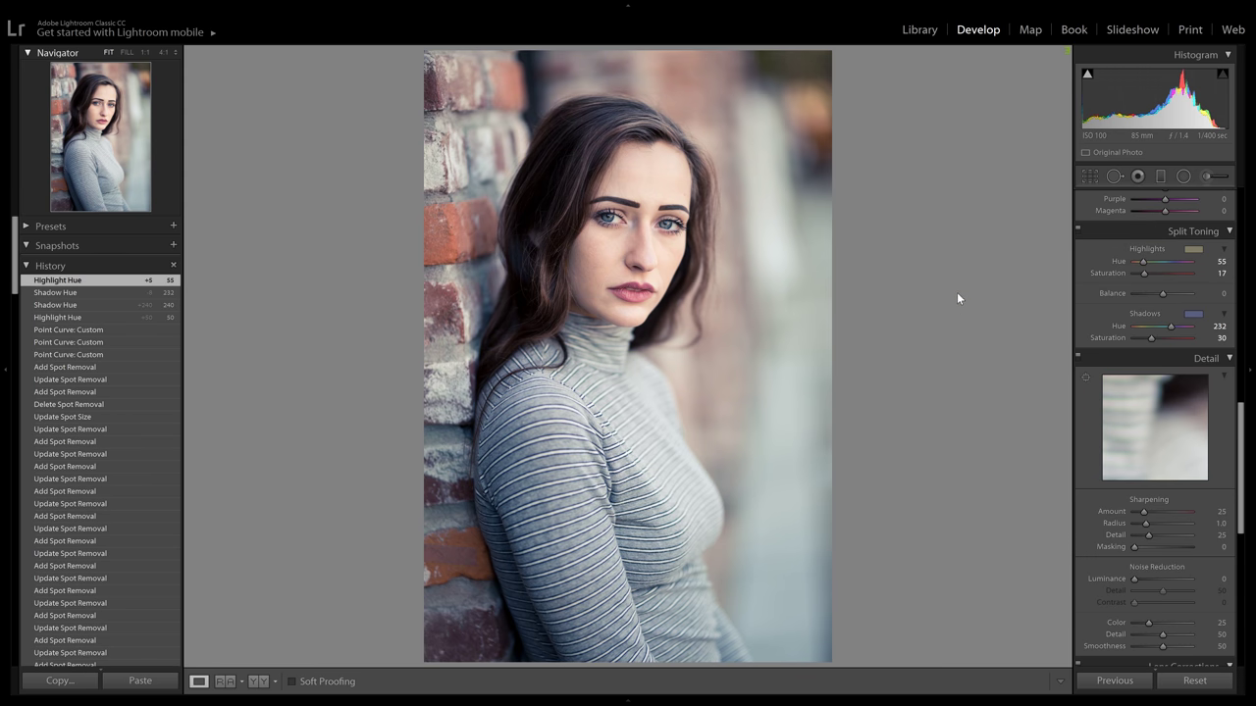
{"action": "left_click", "coordinate": [1192, 248]}
{"action": "left_click_drag", "start_coordinate": [936, 291], "coordinate": [962, 296]}
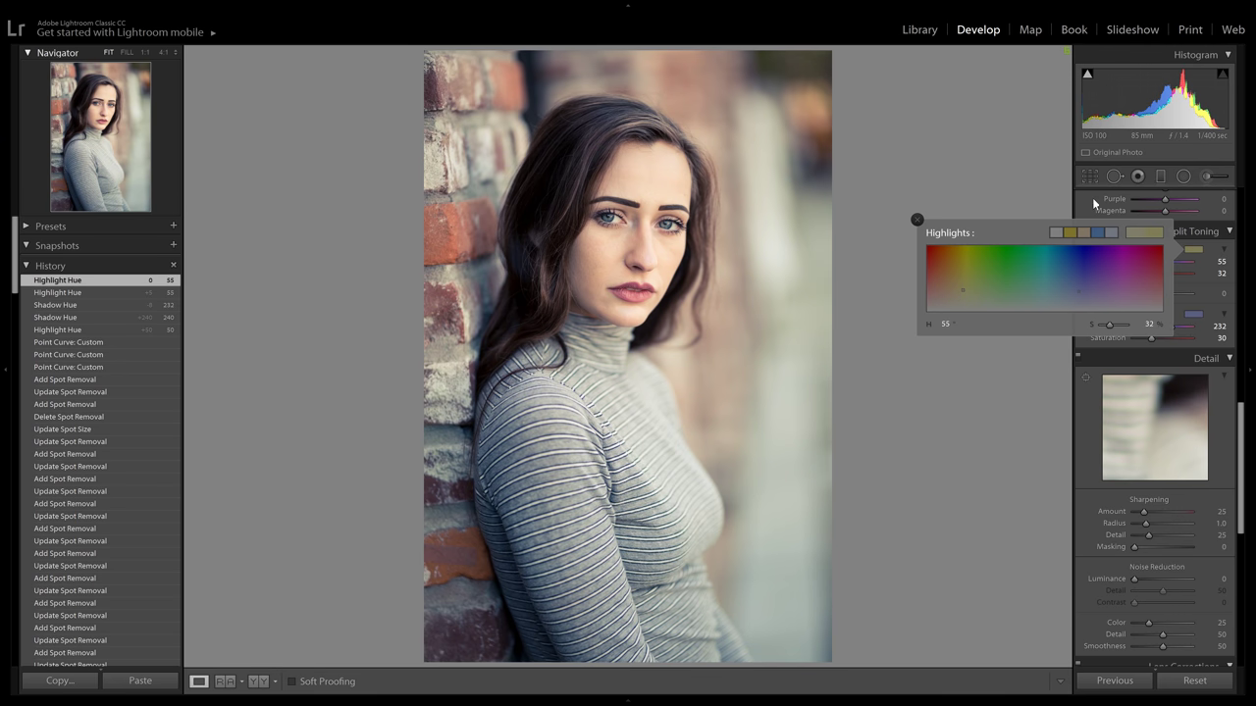
{"action": "left_click", "coordinate": [1094, 203]}
Step: Reduce the split-toning saturation to 8 for the highlights and 13 for the shadows
{"action": "left_click_drag", "start_coordinate": [1150, 272], "coordinate": [1133, 273]}
{"action": "left_click_drag", "start_coordinate": [1152, 338], "coordinate": [1140, 336]}
{"action": "left_click_drag", "start_coordinate": [1138, 273], "coordinate": [1140, 278]}
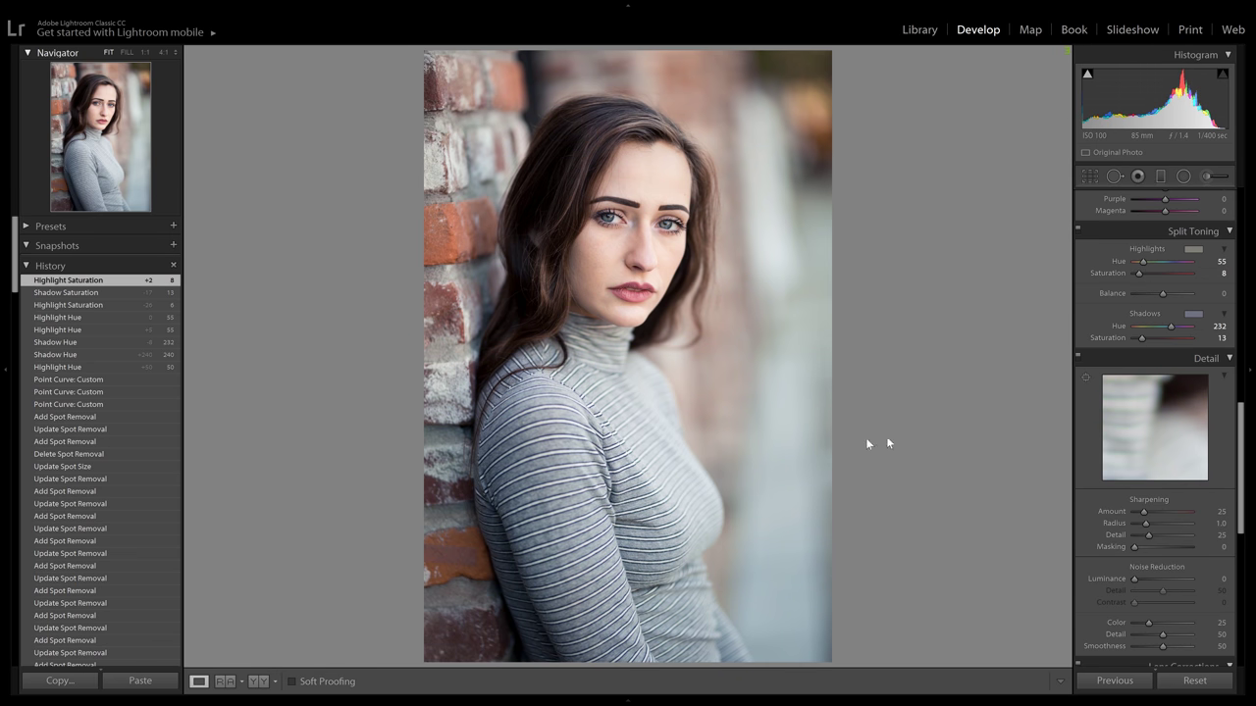
Step: Compare the photo before and after split toning by switching between the last curve state and the newest history state
{"action": "left_click", "coordinate": [83, 379]}
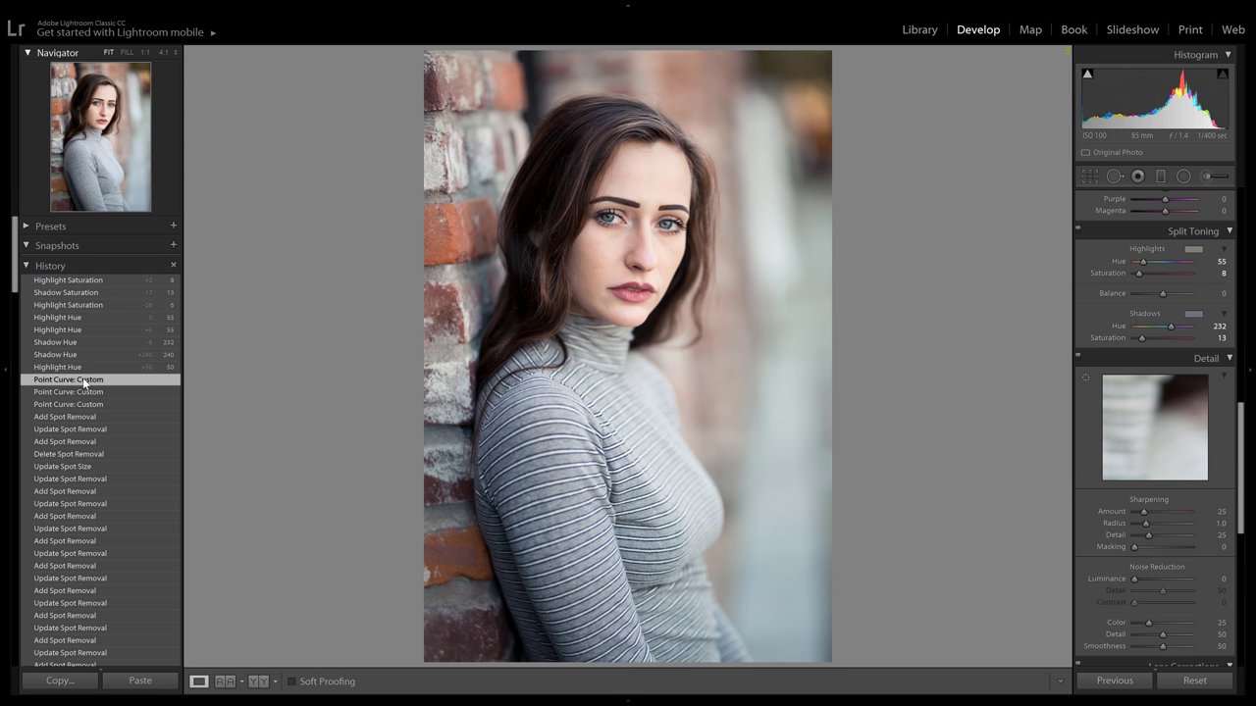
{"action": "left_click", "coordinate": [81, 282]}
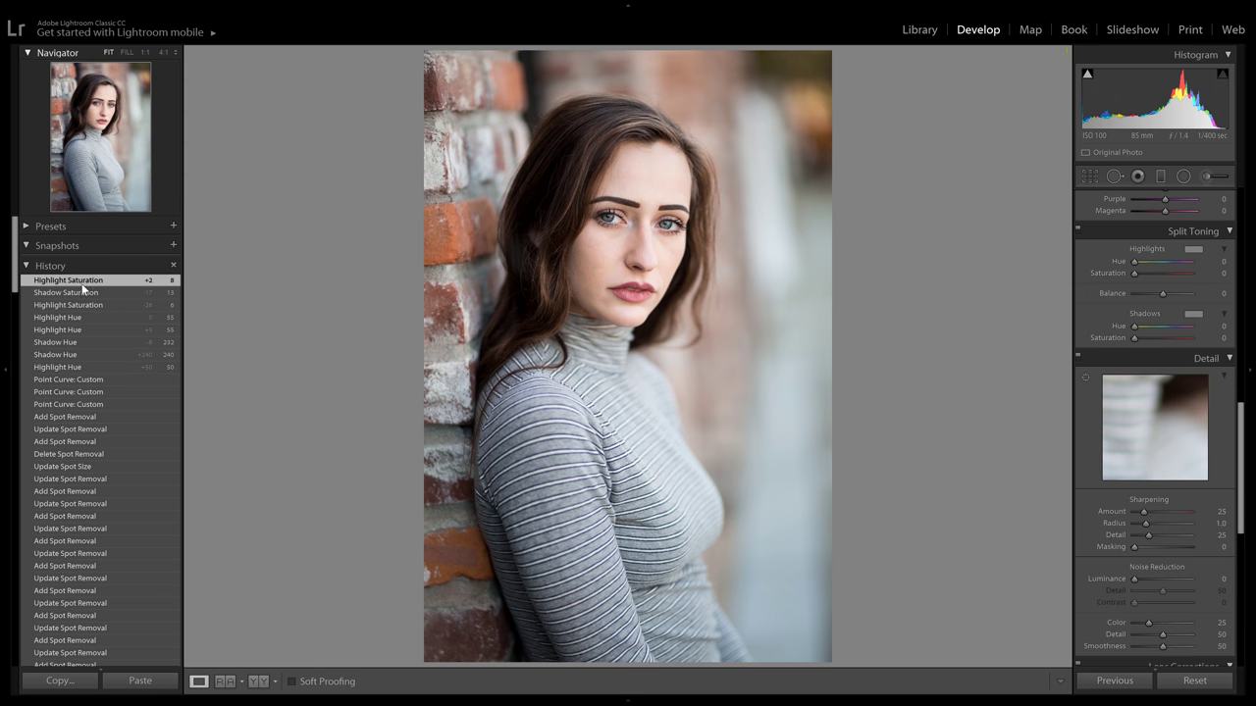
{"action": "left_click", "coordinate": [95, 378]}
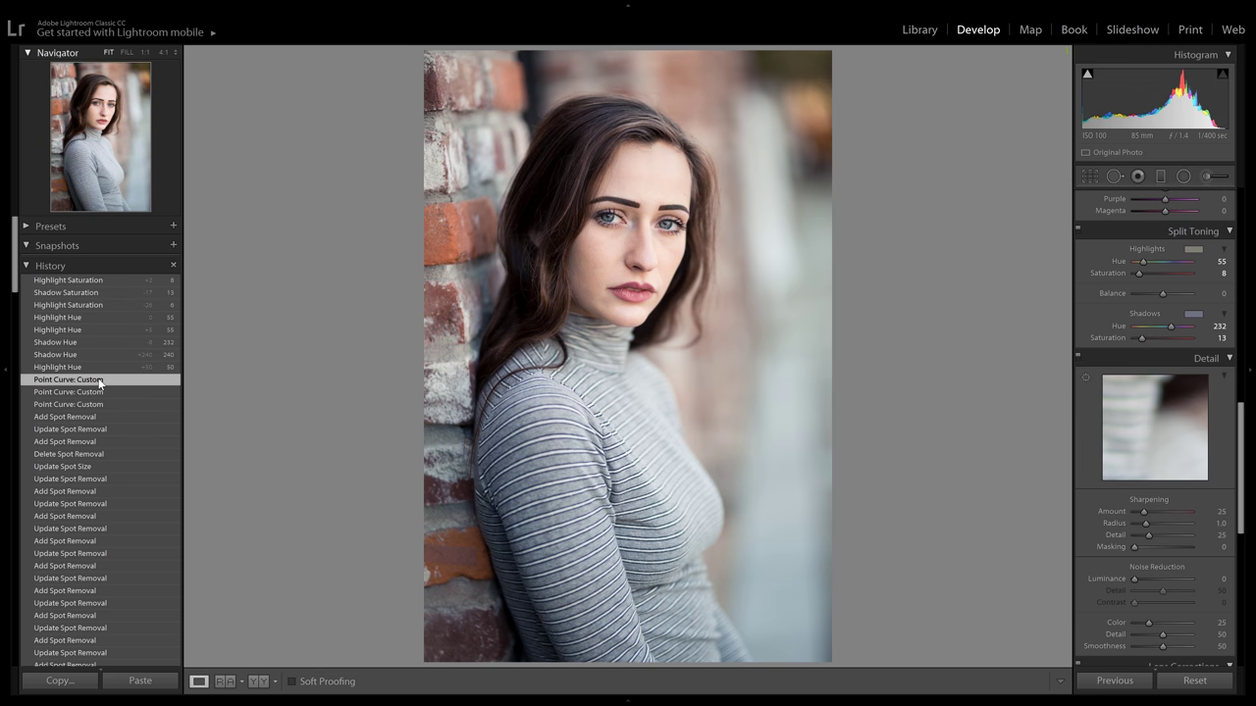
{"action": "left_click", "coordinate": [101, 281]}
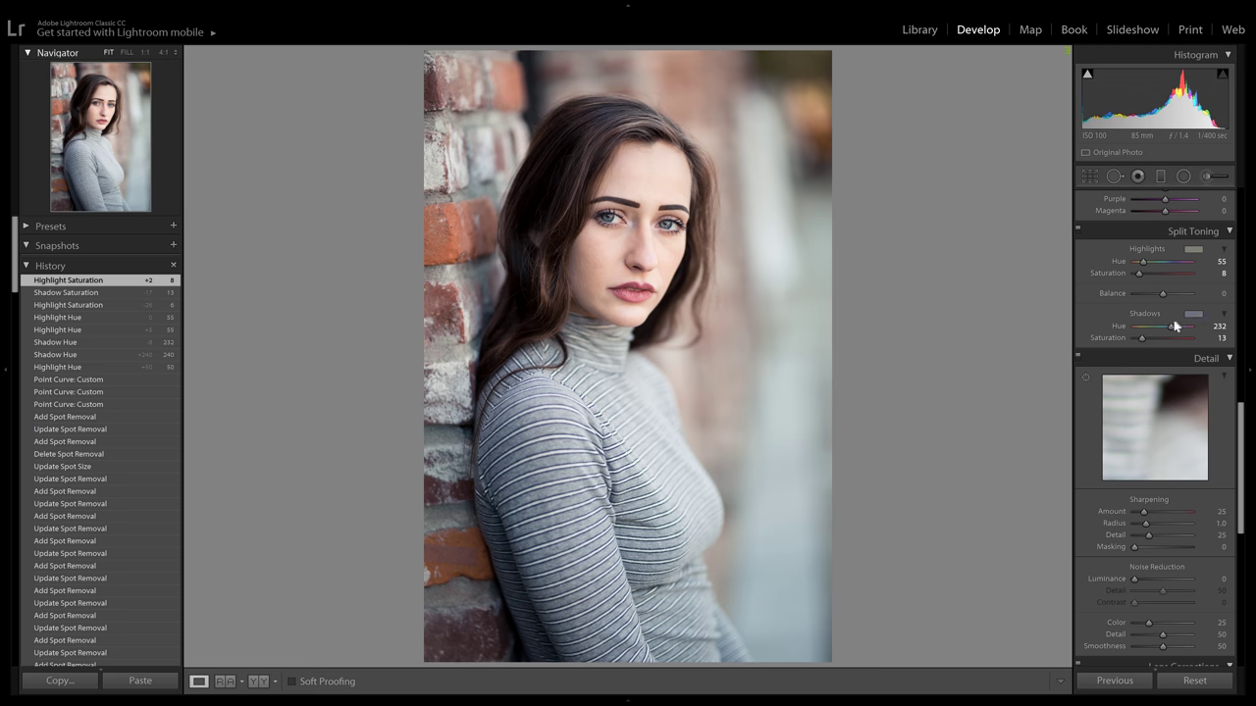
Step: Exaggerate the split-toning shadow and highlight saturation to 100 each, and shift the balance to -18
{"action": "left_click_drag", "start_coordinate": [1144, 338], "coordinate": [1231, 345]}
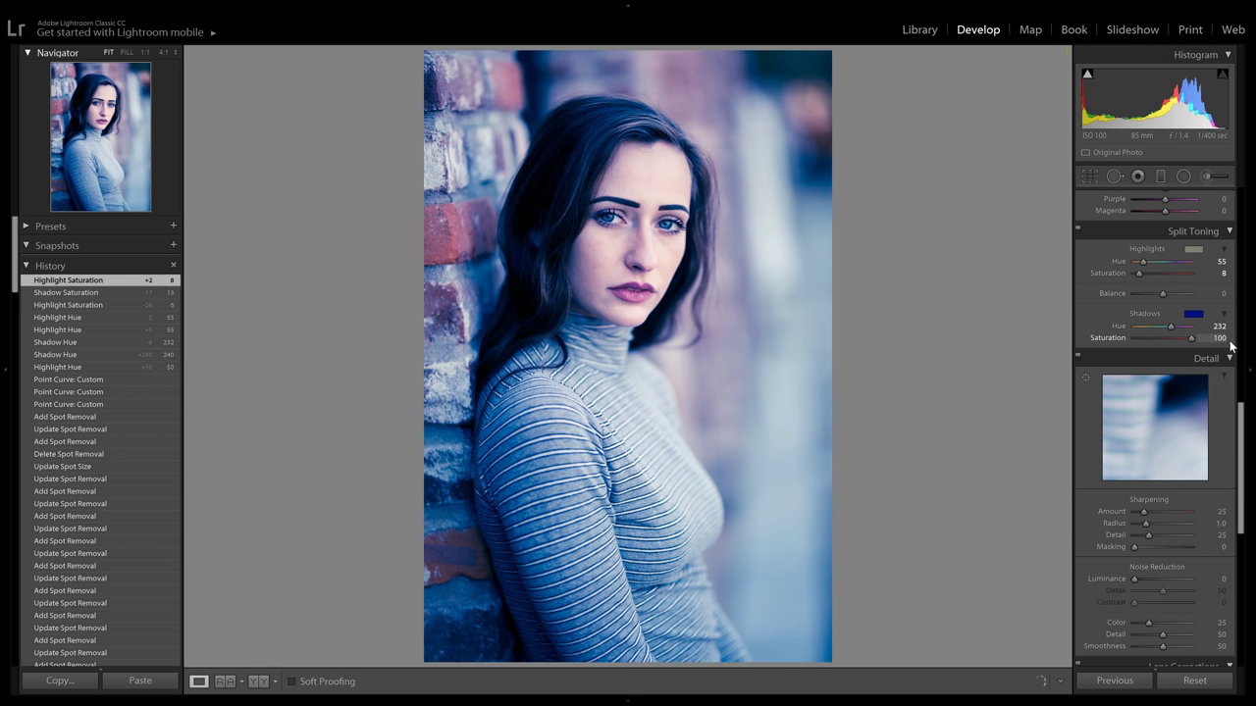
{"action": "left_click_drag", "start_coordinate": [1138, 273], "coordinate": [1207, 277]}
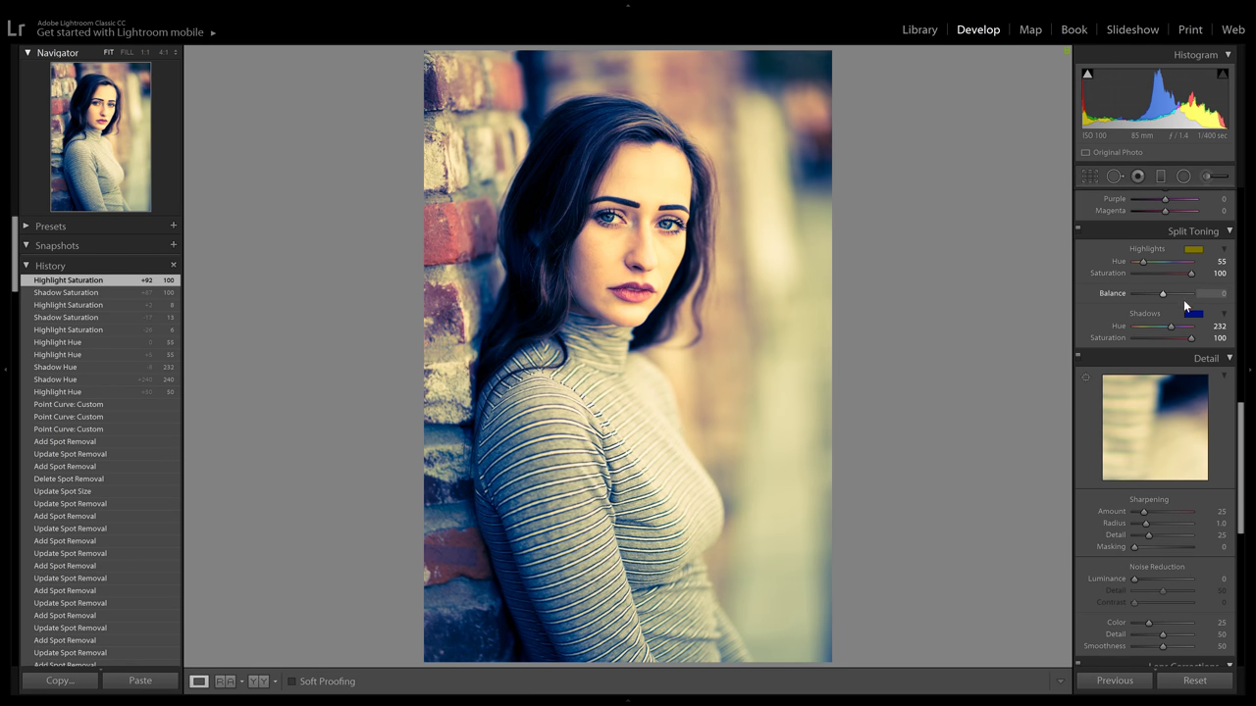
{"action": "mouse_move", "coordinate": [1161, 292]}
{"action": "left_mouse_down"}
{"action": "mouse_move", "coordinate": [1149, 293]}
{"action": "mouse_move", "coordinate": [1185, 304]}
{"action": "mouse_move", "coordinate": [1129, 306]}
{"action": "mouse_move", "coordinate": [1157, 311]}
{"action": "left_mouse_up"}
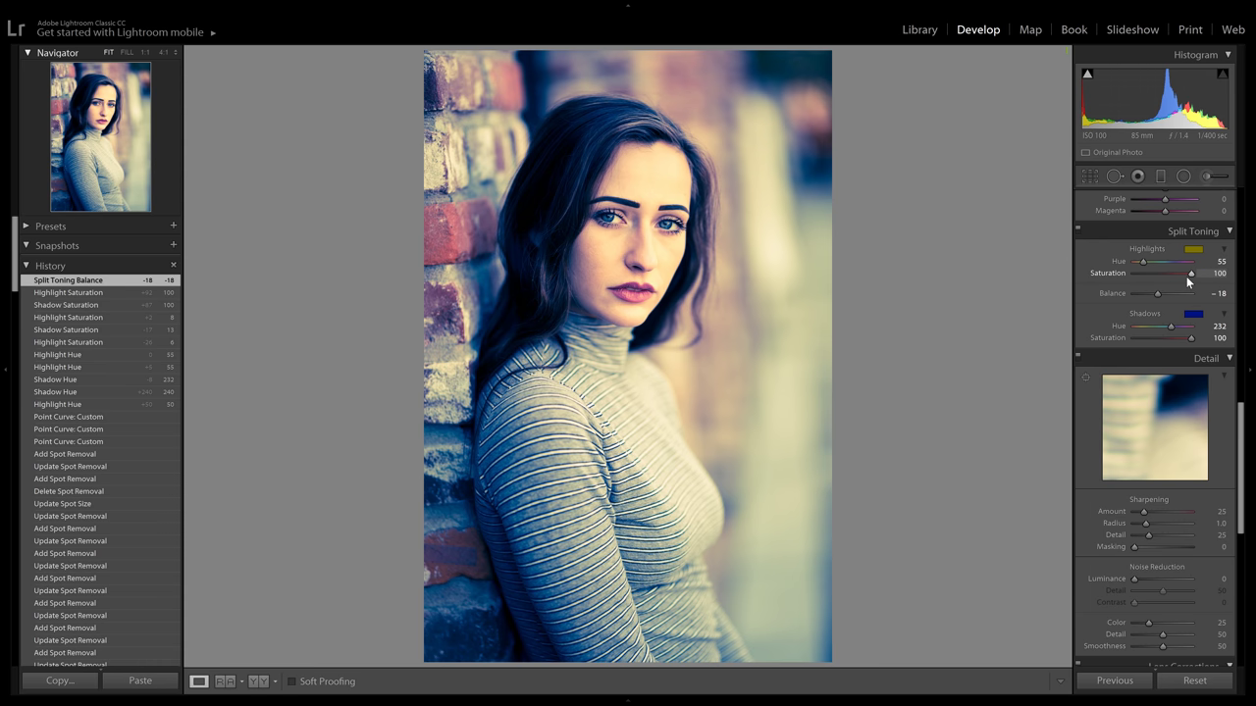
Step: Lower the split-toning highlight saturation to 6 and the shadow saturation to 11
{"action": "left_click_drag", "start_coordinate": [1190, 274], "coordinate": [1136, 277]}
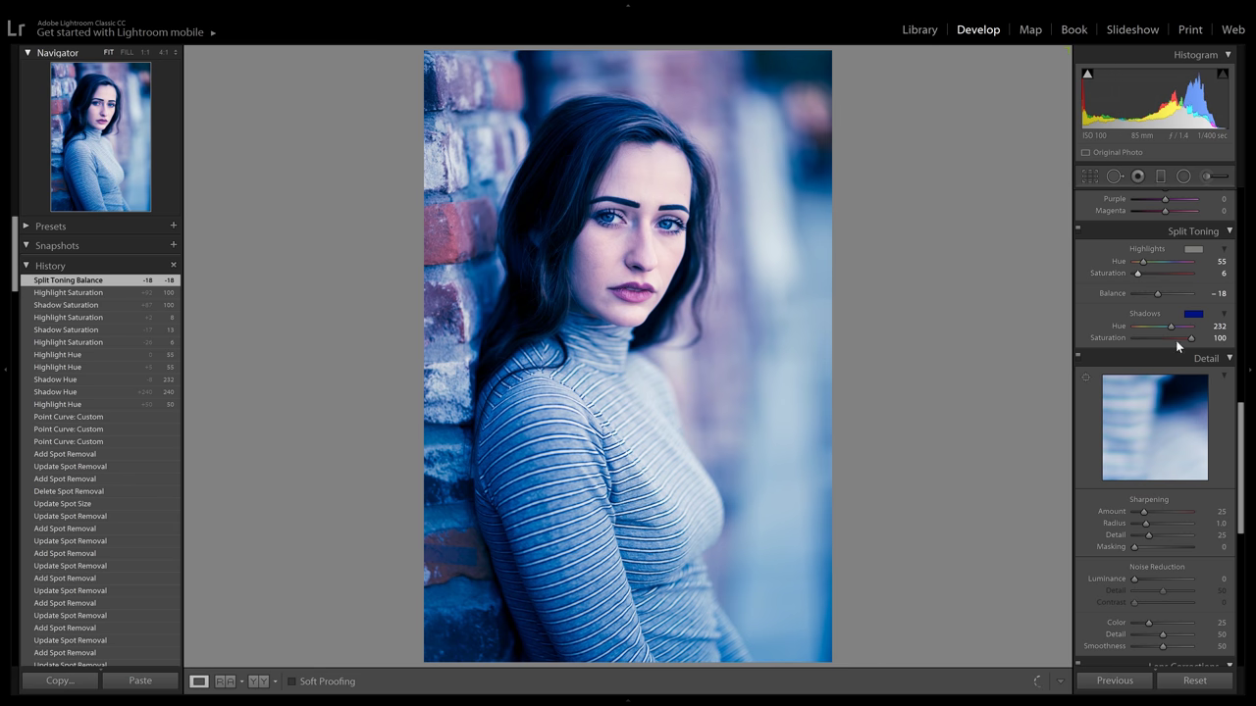
{"action": "left_click_drag", "start_coordinate": [1188, 338], "coordinate": [1136, 347]}
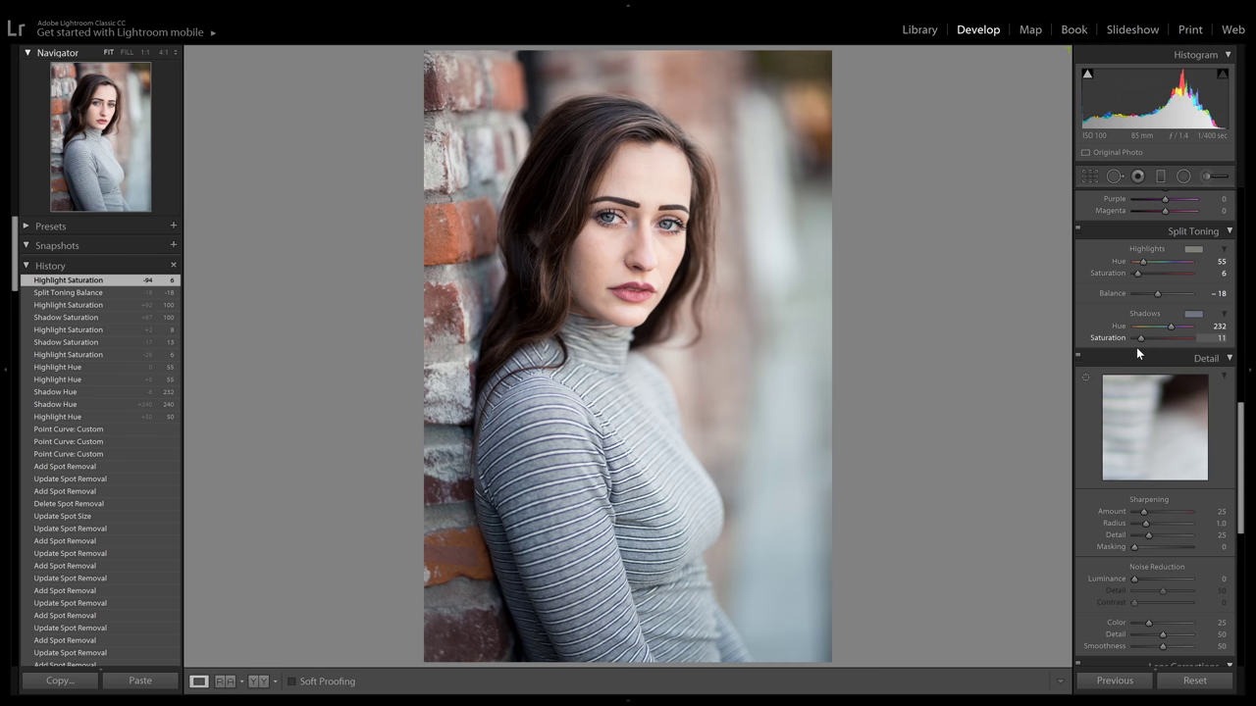
Step: Set the split-toning shadow saturation to 10 and highlight saturation to 7, and compare the photo with the last curve state in the history
{"action": "left_click_drag", "start_coordinate": [1135, 346], "coordinate": [1133, 346]}
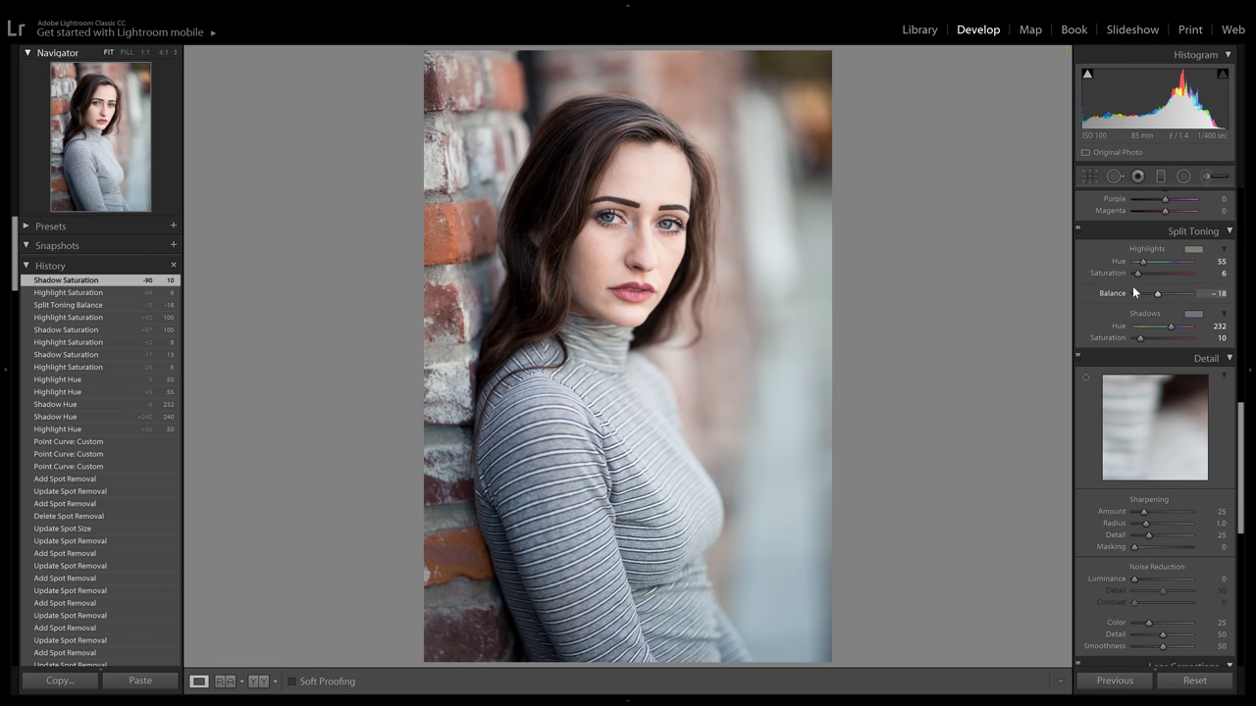
{"action": "left_click_drag", "start_coordinate": [1136, 276], "coordinate": [1143, 284]}
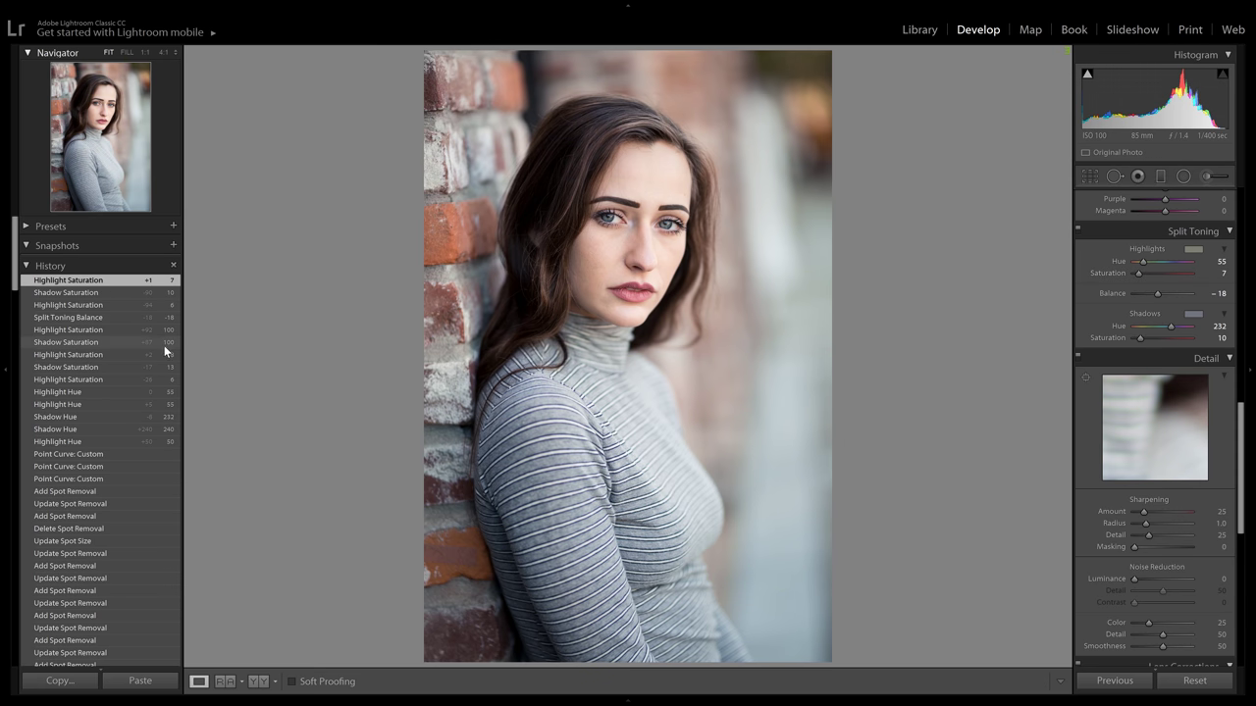
{"action": "left_click", "coordinate": [113, 455]}
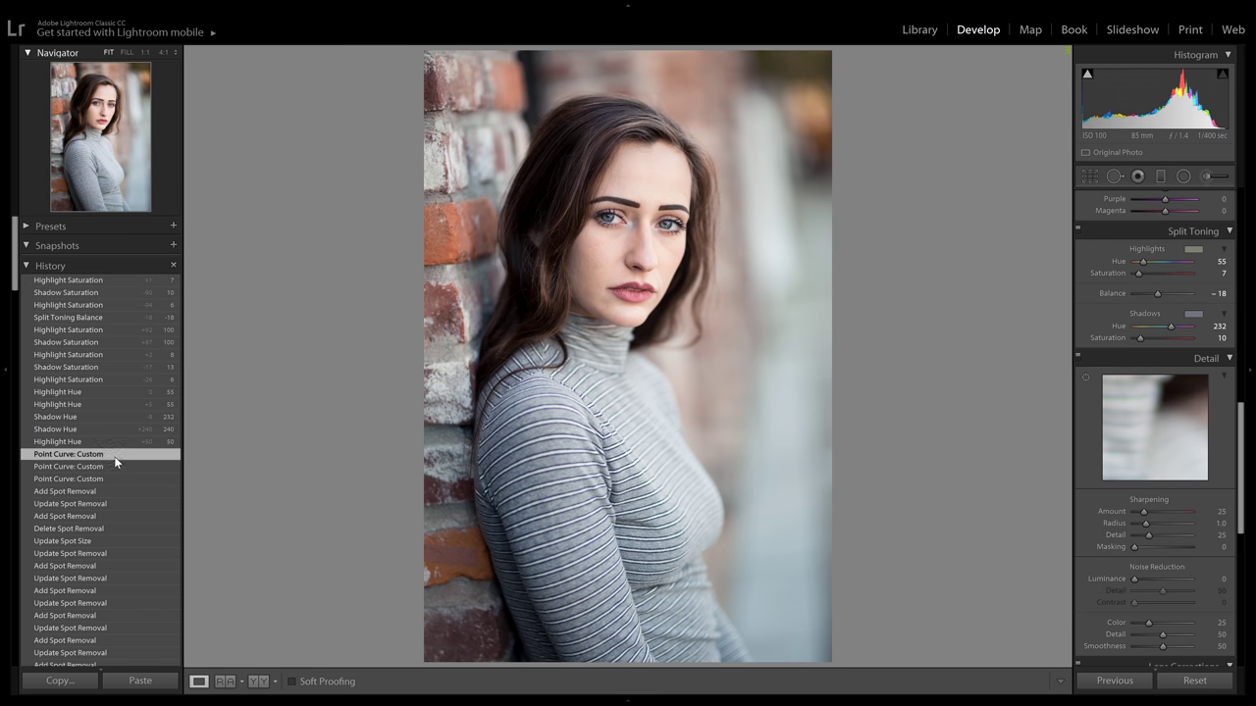
{"action": "left_click", "coordinate": [100, 280]}
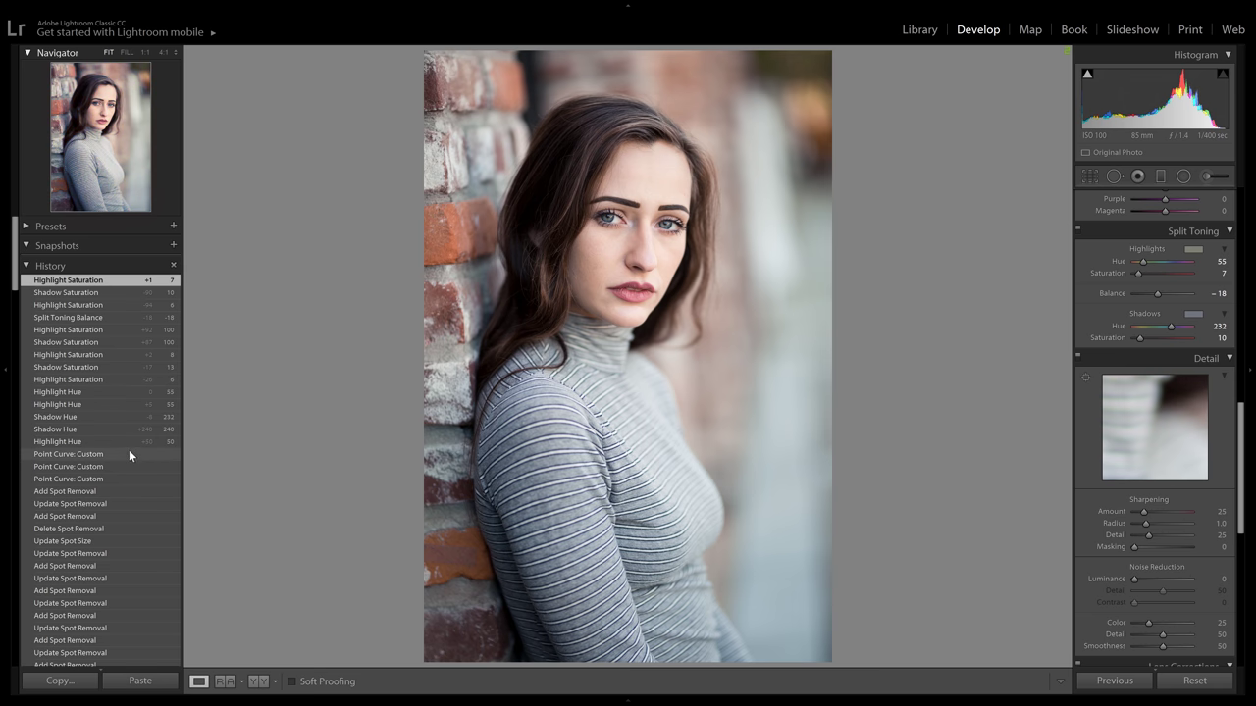
{"action": "left_click", "coordinate": [129, 455]}
{"action": "left_click", "coordinate": [120, 280]}
Step: Raise the split-toning shadow saturation to 14 and compare the photo with its state before split toning
{"action": "left_click_drag", "start_coordinate": [1142, 337], "coordinate": [1140, 338]}
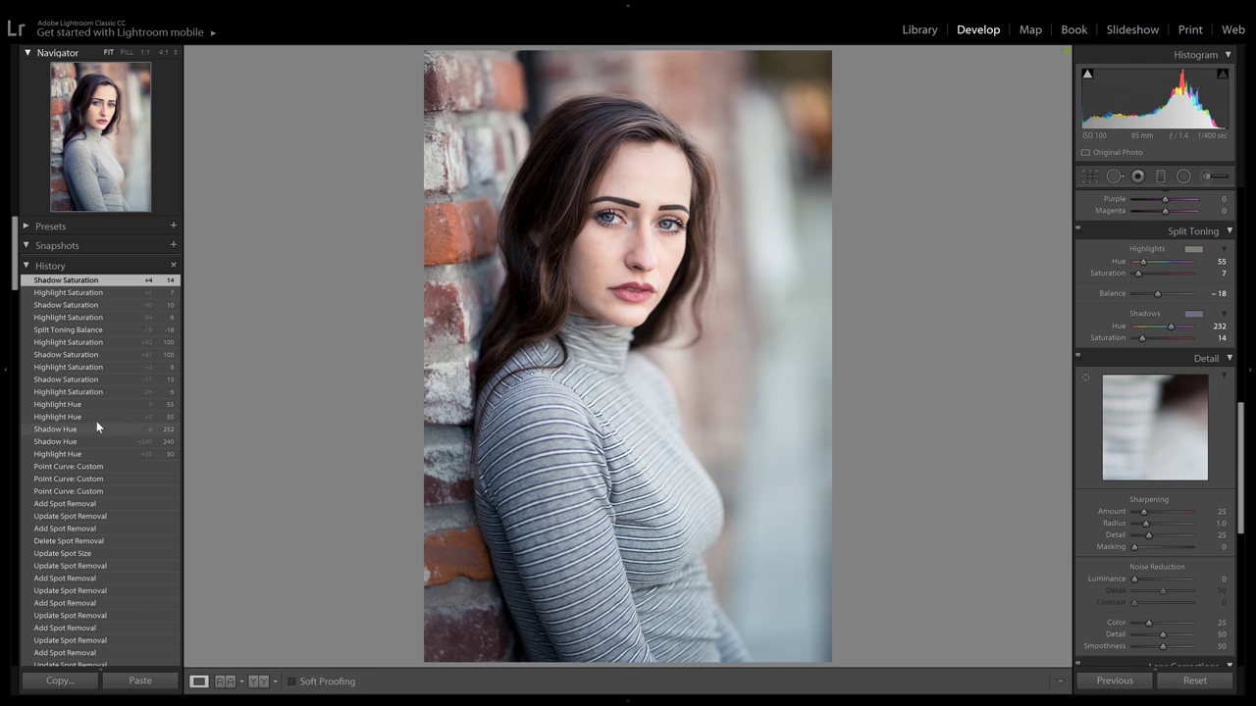
{"action": "left_click", "coordinate": [115, 464]}
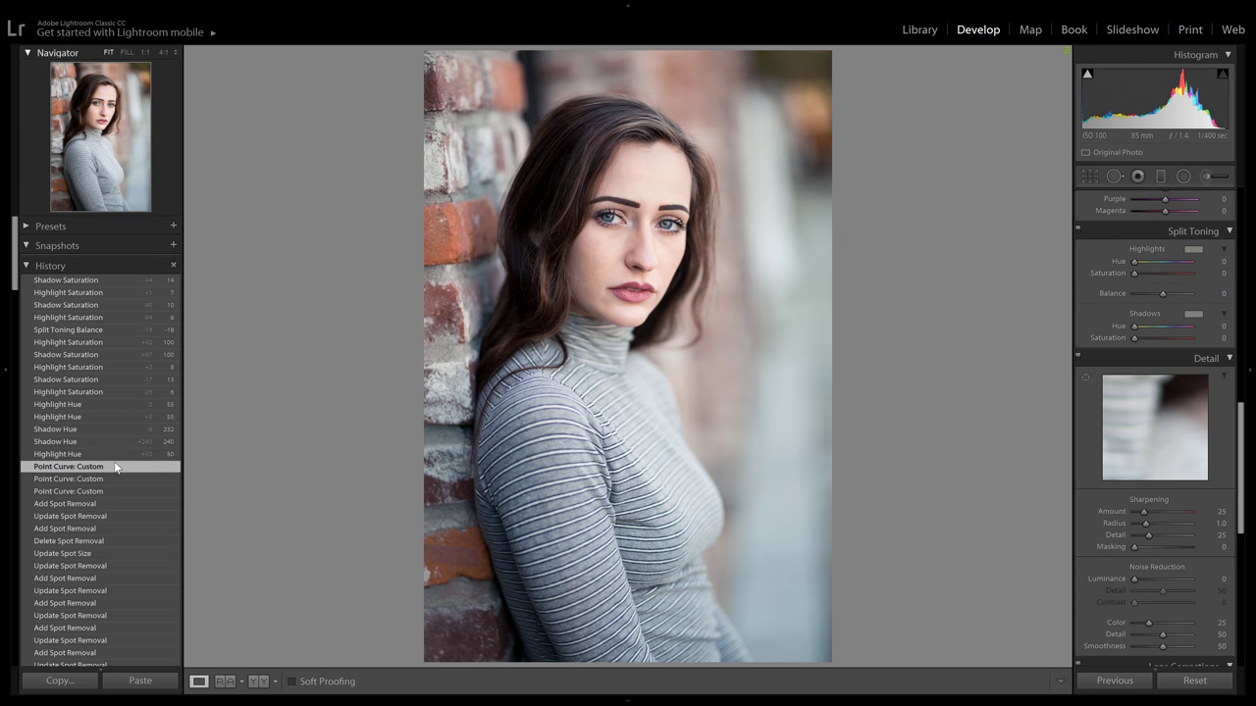
{"action": "left_click", "coordinate": [96, 282]}
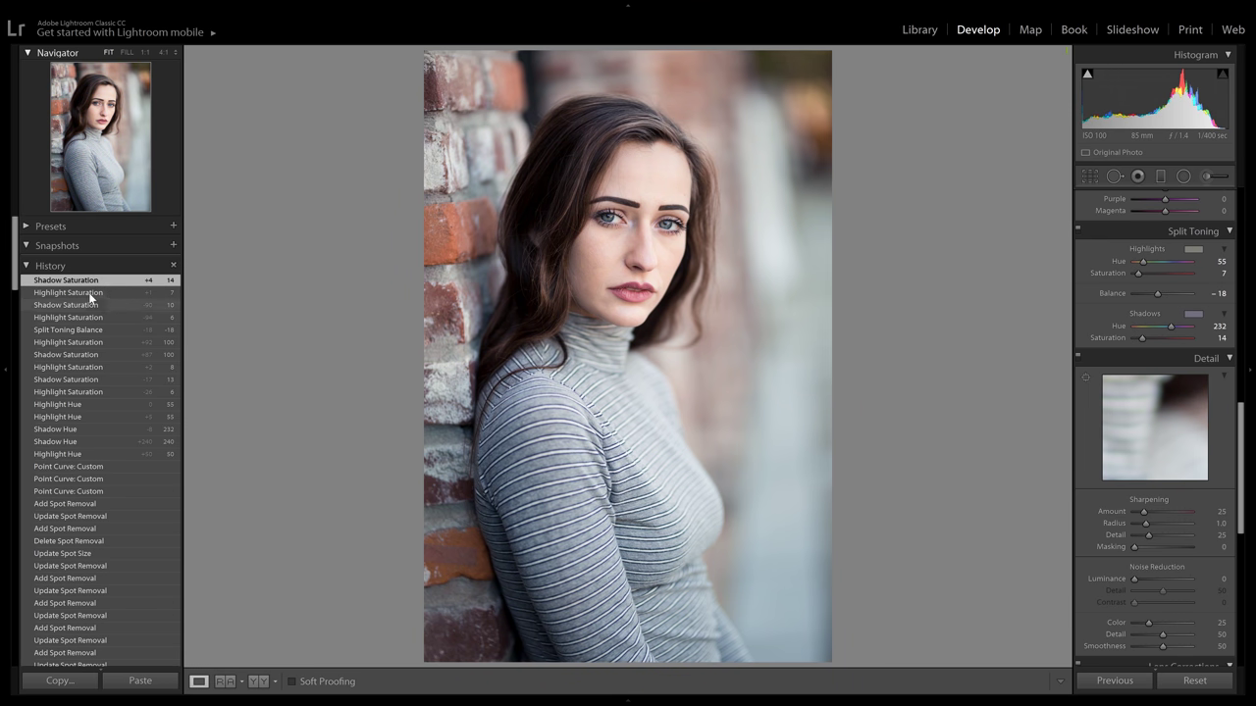
Step: Set the split-toning highlight saturation to 14 and pick a warmer highlight hue of 47
{"action": "left_click_drag", "start_coordinate": [1138, 274], "coordinate": [1144, 278]}
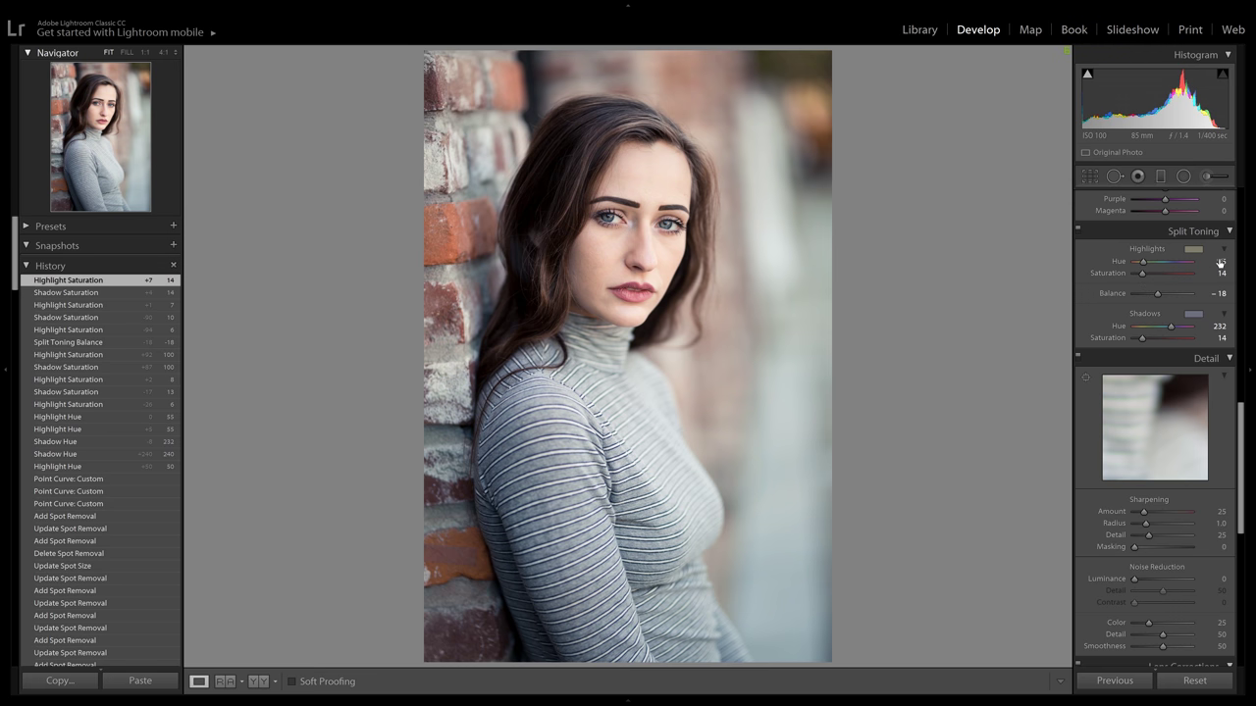
{"action": "left_click", "coordinate": [1197, 252]}
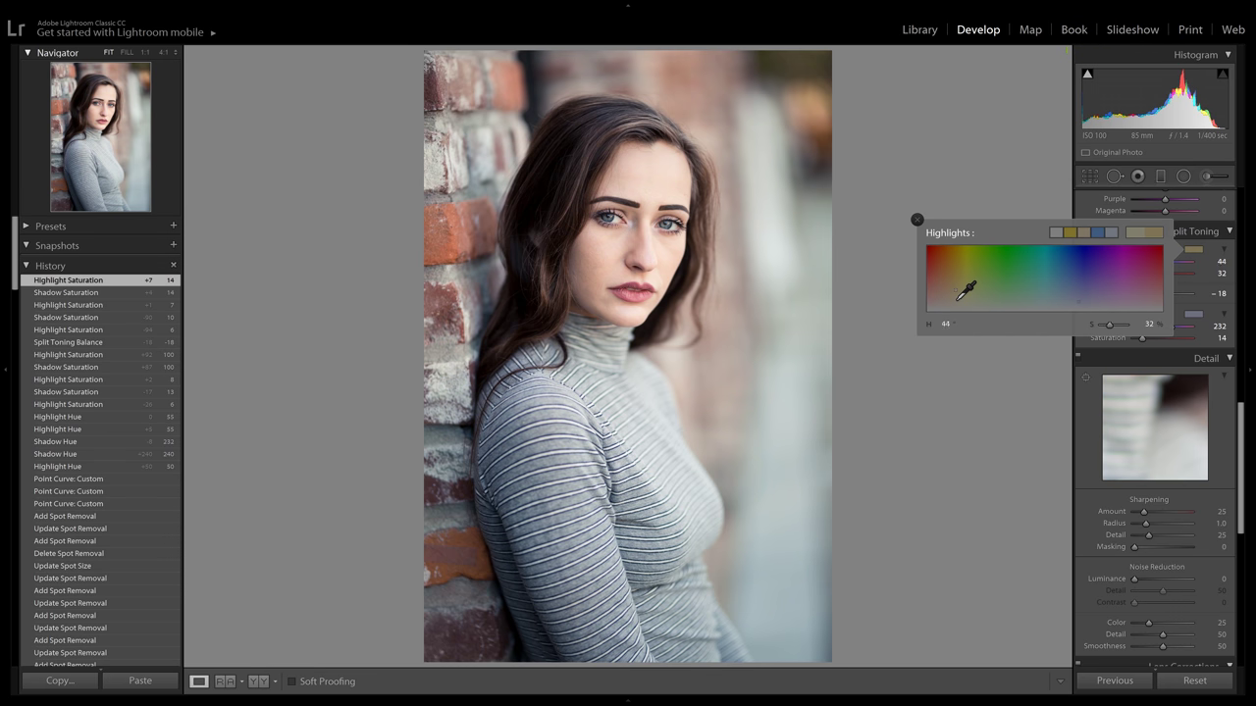
{"action": "left_click_drag", "start_coordinate": [957, 295], "coordinate": [961, 310]}
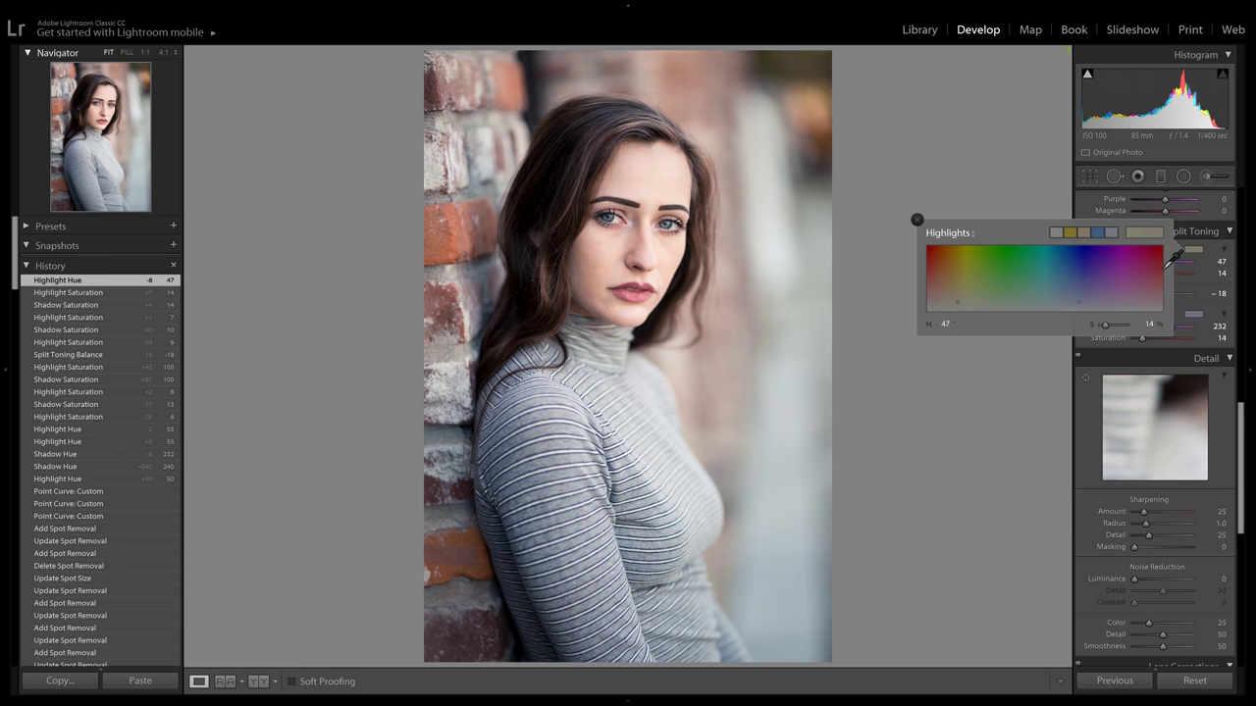
{"action": "left_click", "coordinate": [1217, 283]}
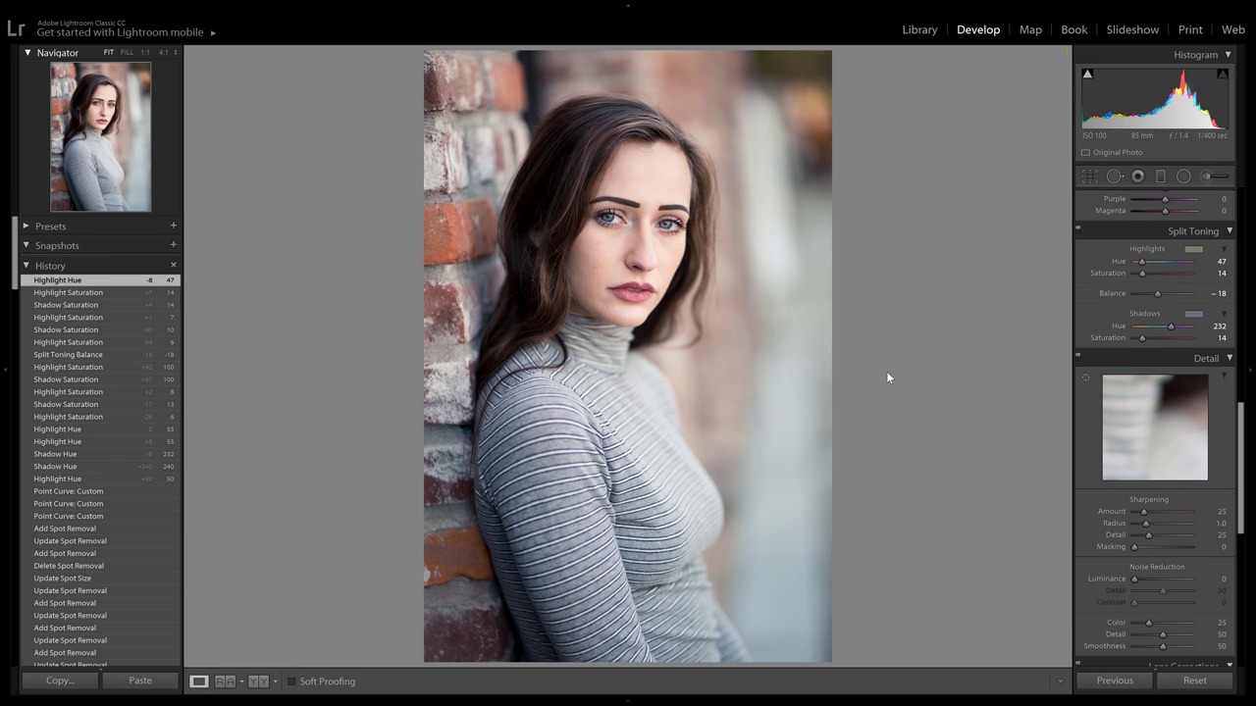
Step: Compare the warmer highlights with the previous shadow saturation state, and lower the highlight saturation to 10
{"action": "left_click", "coordinate": [125, 305]}
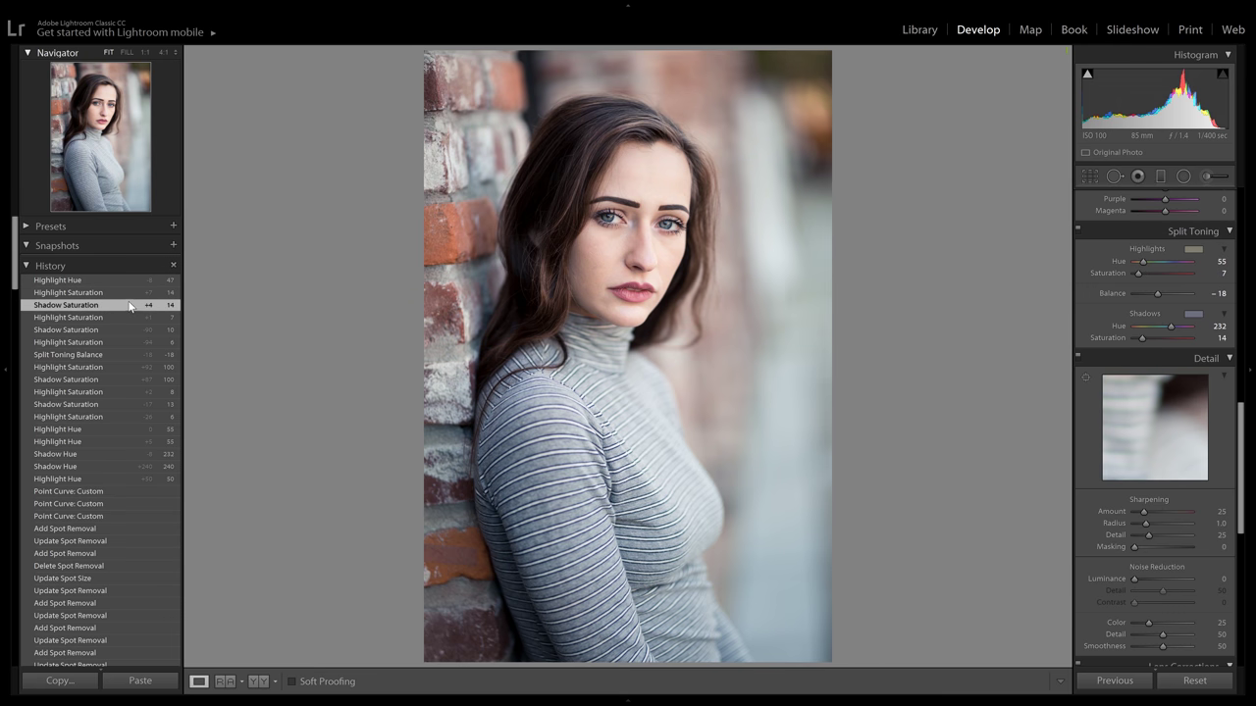
{"action": "left_click", "coordinate": [122, 280]}
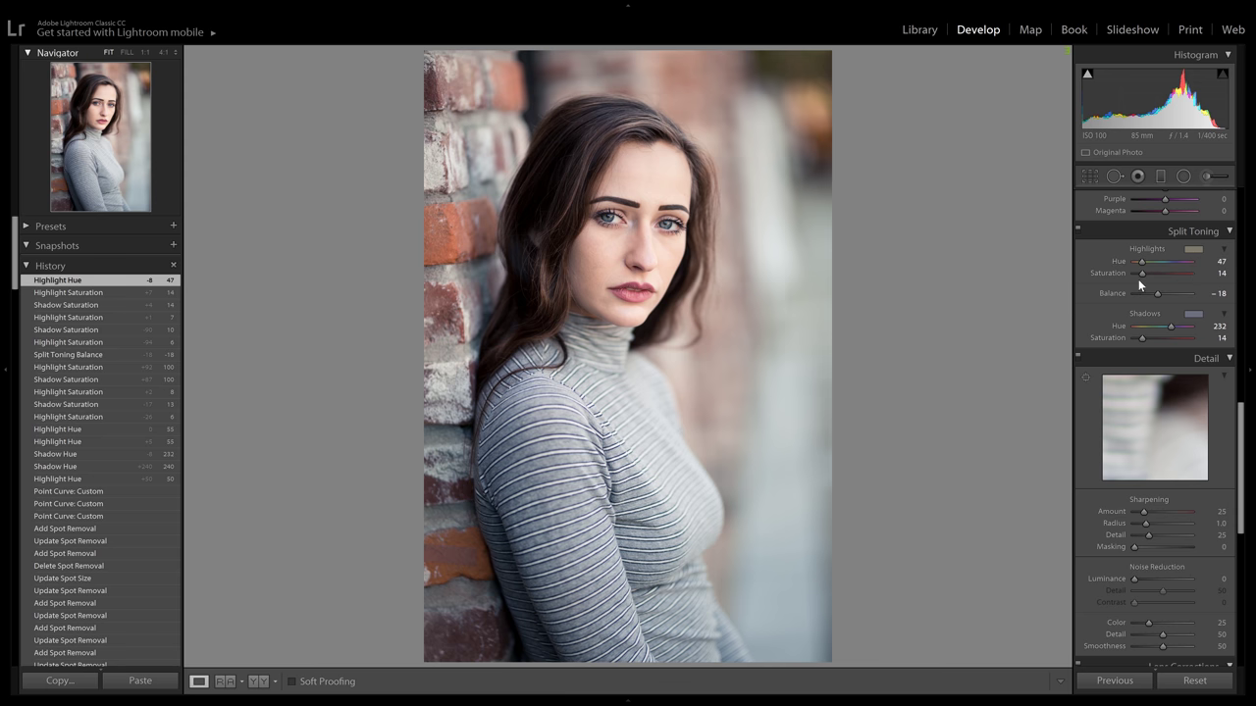
{"action": "left_click_drag", "start_coordinate": [1141, 274], "coordinate": [1137, 273]}
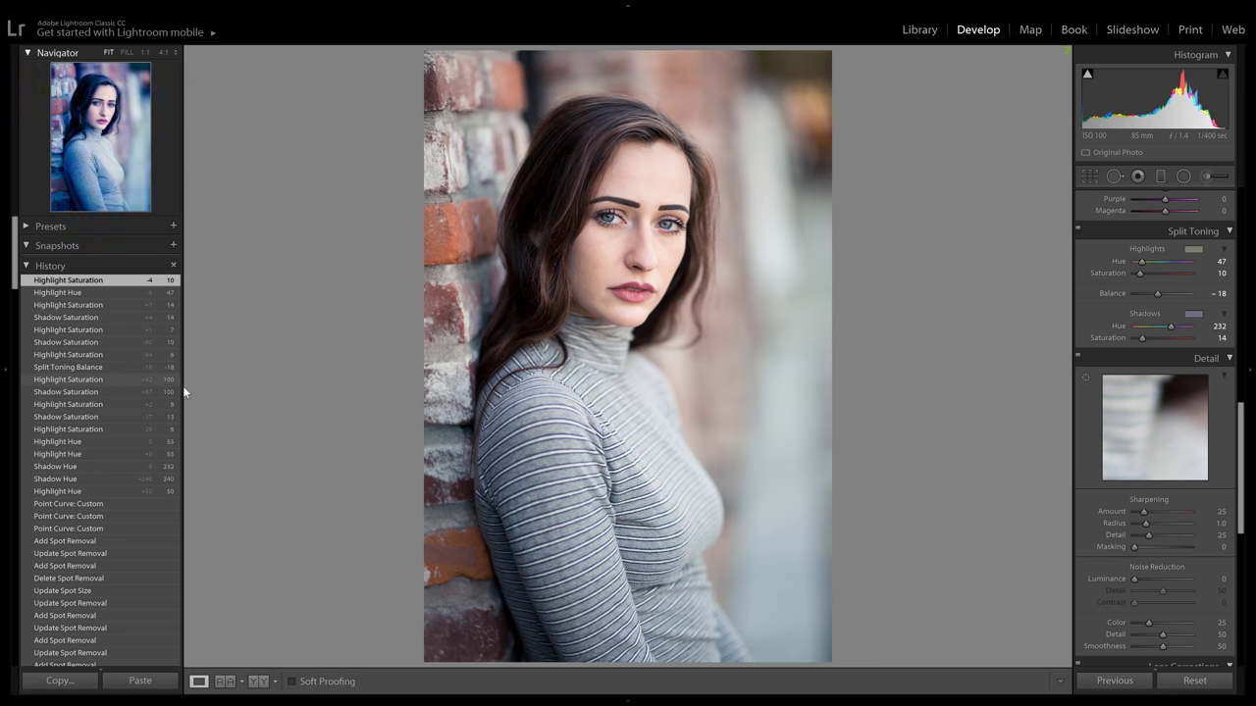
{"action": "left_click", "coordinate": [657, 270]}
{"action": "left_click", "coordinate": [650, 265]}
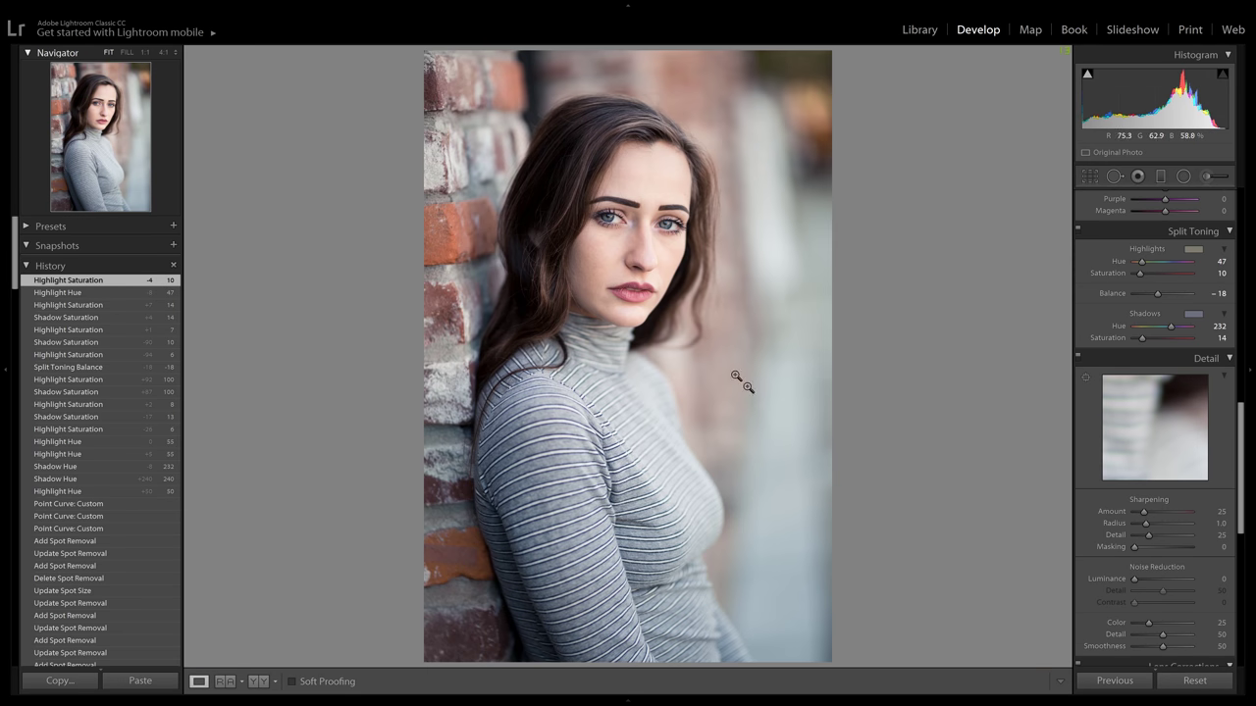
Step: Activate the Adjustment Brush and set its exposure to 0.30 and saturation to -1, leaving the temperature at -15
{"action": "left_click_drag", "start_coordinate": [1229, 432], "coordinate": [1230, 201]}
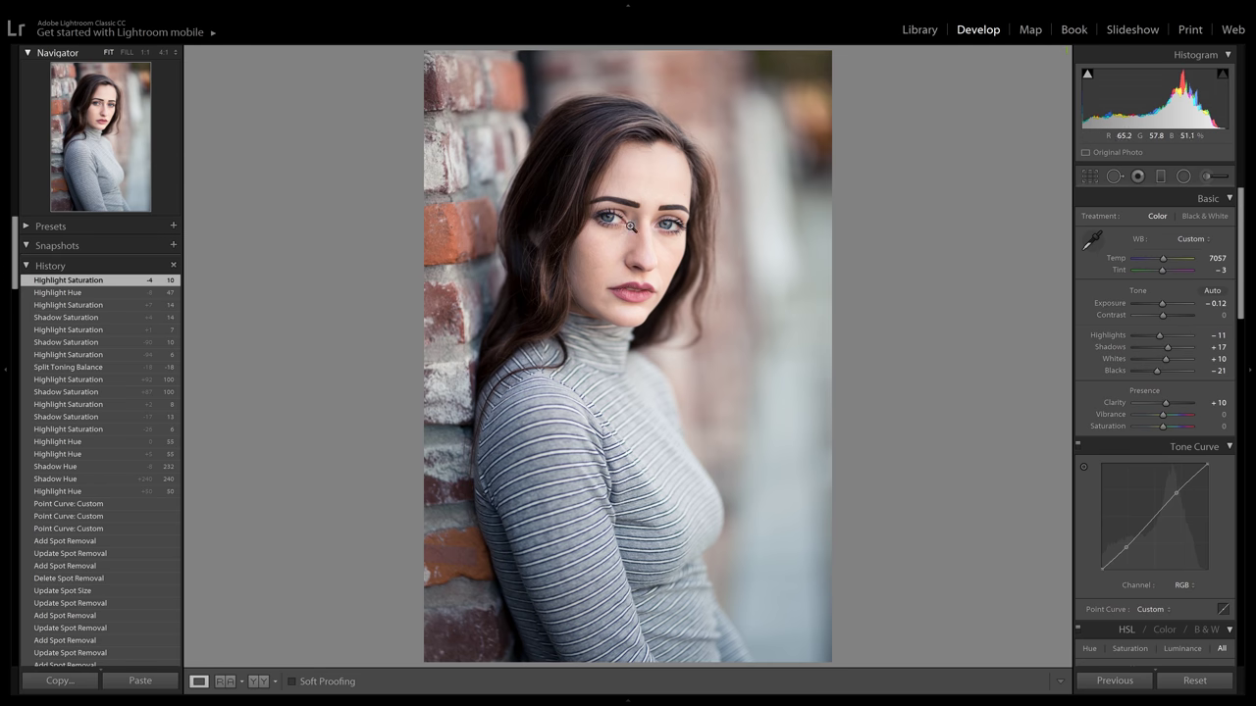
{"action": "left_click", "coordinate": [1208, 177]}
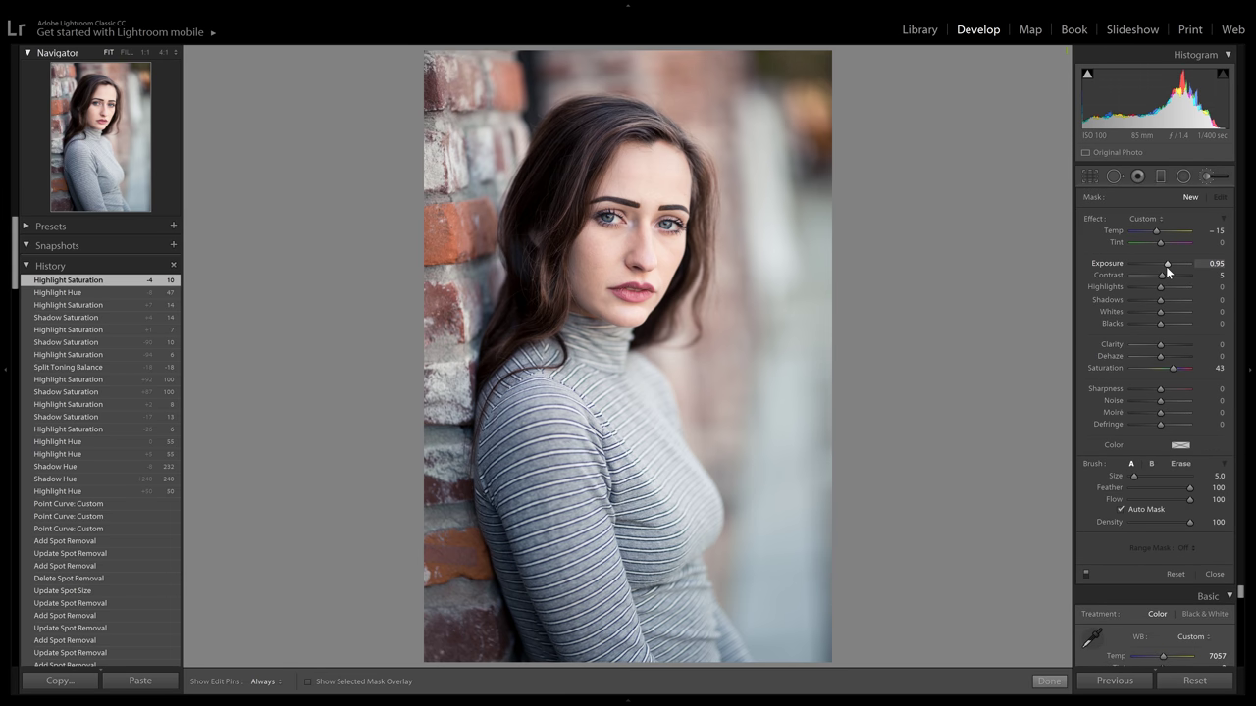
{"action": "left_click_drag", "start_coordinate": [1165, 266], "coordinate": [1162, 267]}
{"action": "left_click", "coordinate": [1215, 263]}
{"action": "type", "text": "0"}
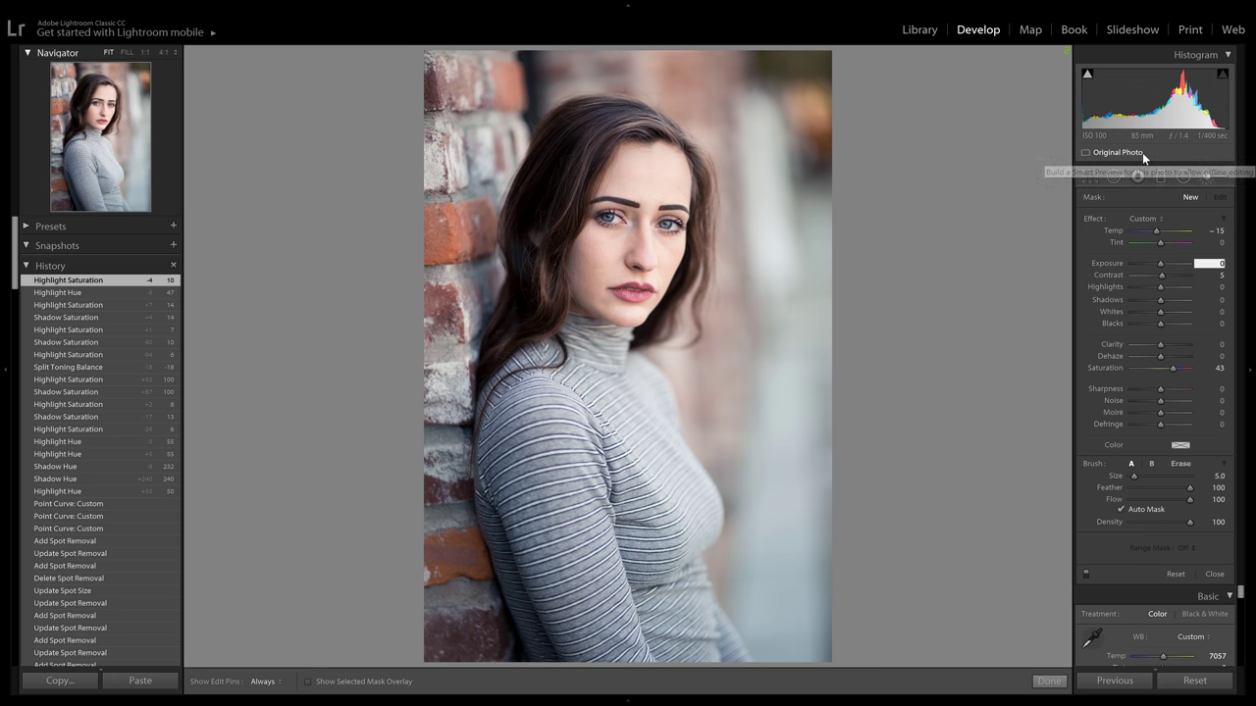
{"action": "type", "text": ".030"}
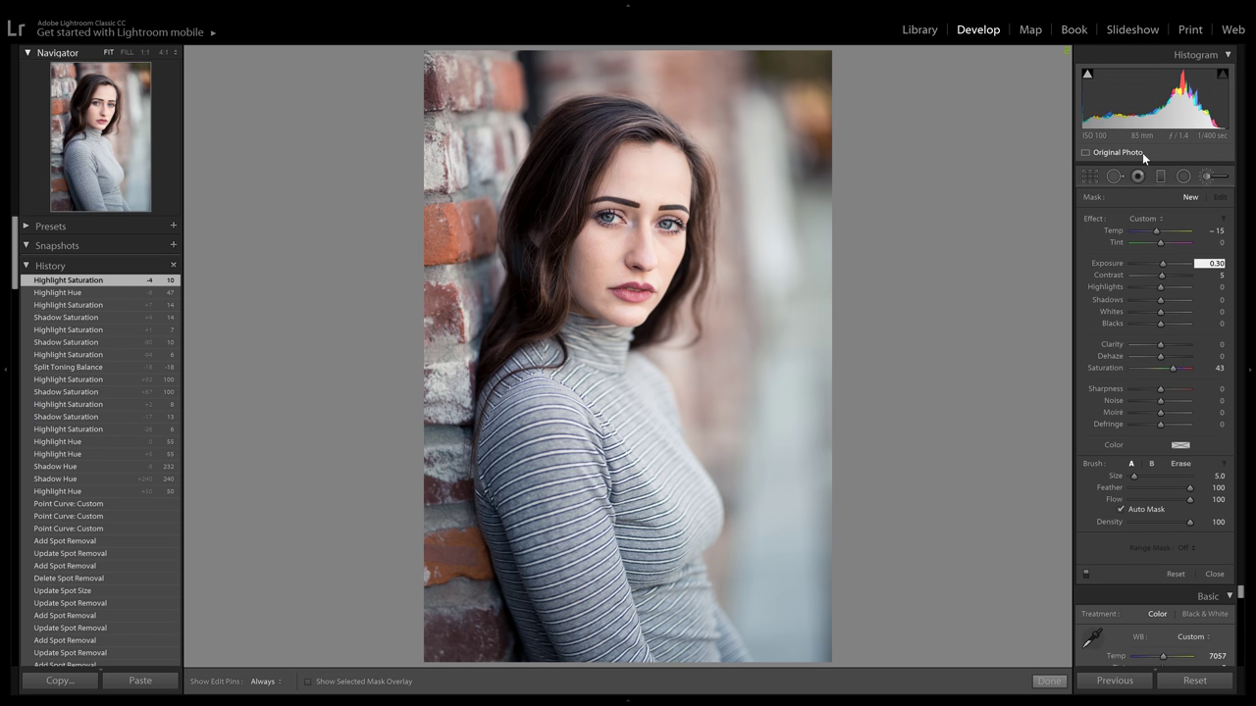
{"action": "left_click", "coordinate": [1218, 233]}
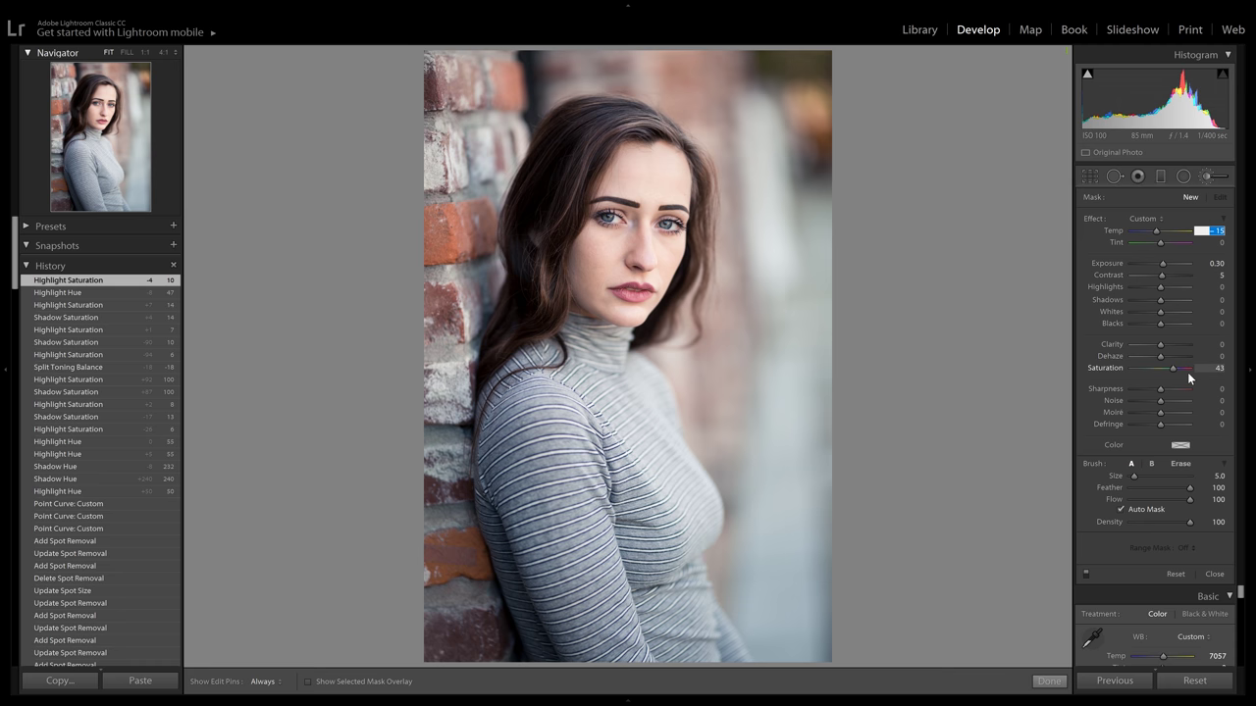
{"action": "left_click_drag", "start_coordinate": [1198, 371], "coordinate": [1162, 373]}
Step: Paint over the irises of both eyes at 2:1 zoom with the Adjustment Brush at size 3.0
{"action": "left_click", "coordinate": [176, 54]}
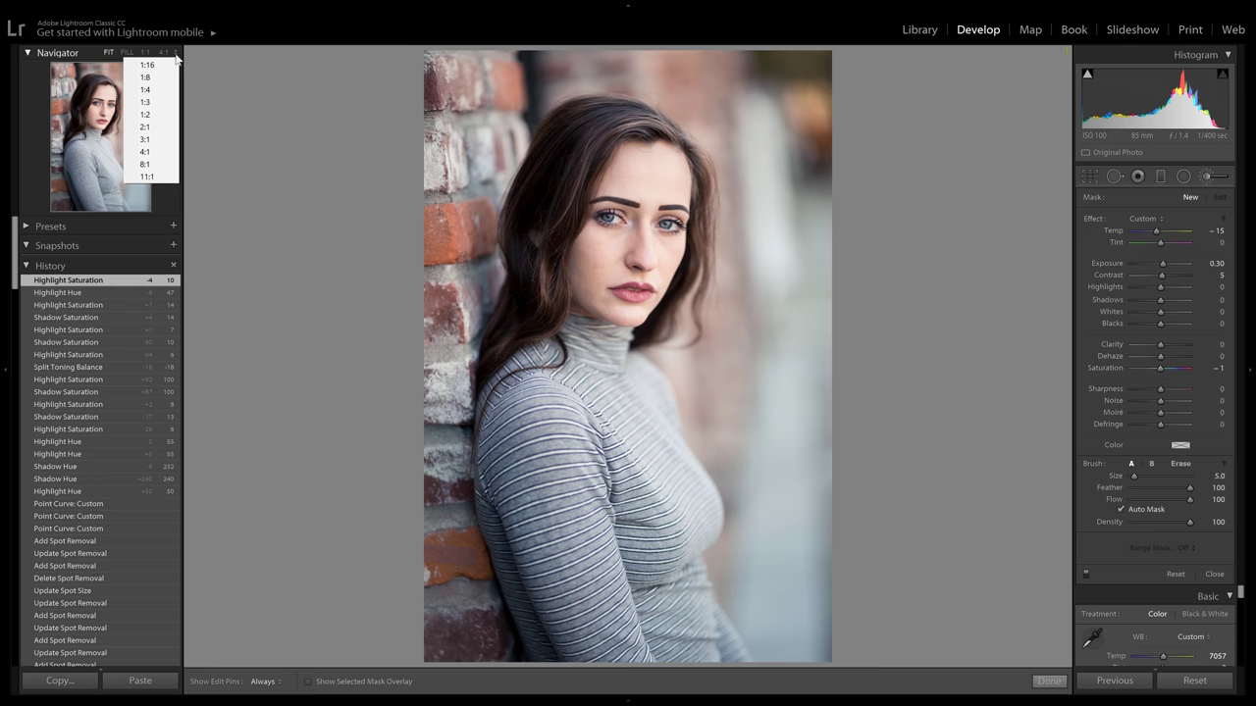
{"action": "left_click", "coordinate": [163, 128]}
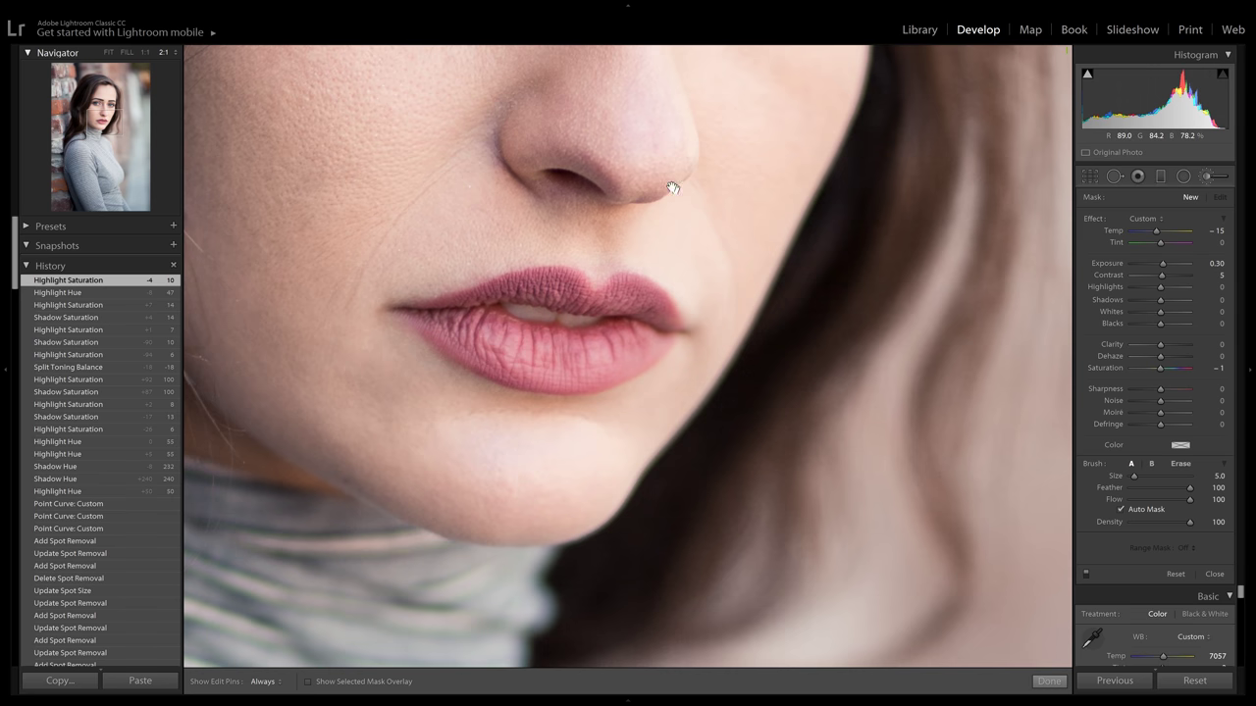
{"action": "mouse_move", "coordinate": [653, 157]}
{"action": "left_mouse_down"}
{"action": "mouse_move", "coordinate": [657, 317]}
{"action": "mouse_move", "coordinate": [793, 392]}
{"action": "left_mouse_up"}
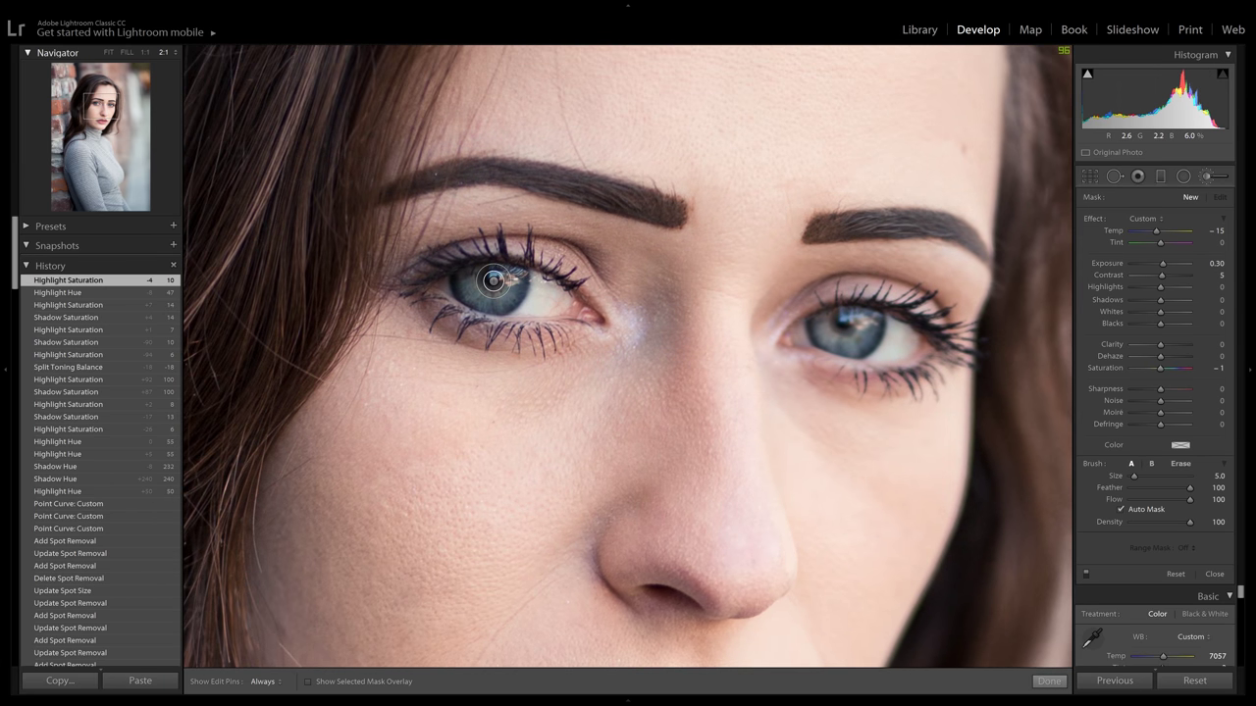
{"action": "key", "text": "["}
{"action": "key", "text": "["}
{"action": "key", "text": "h"}
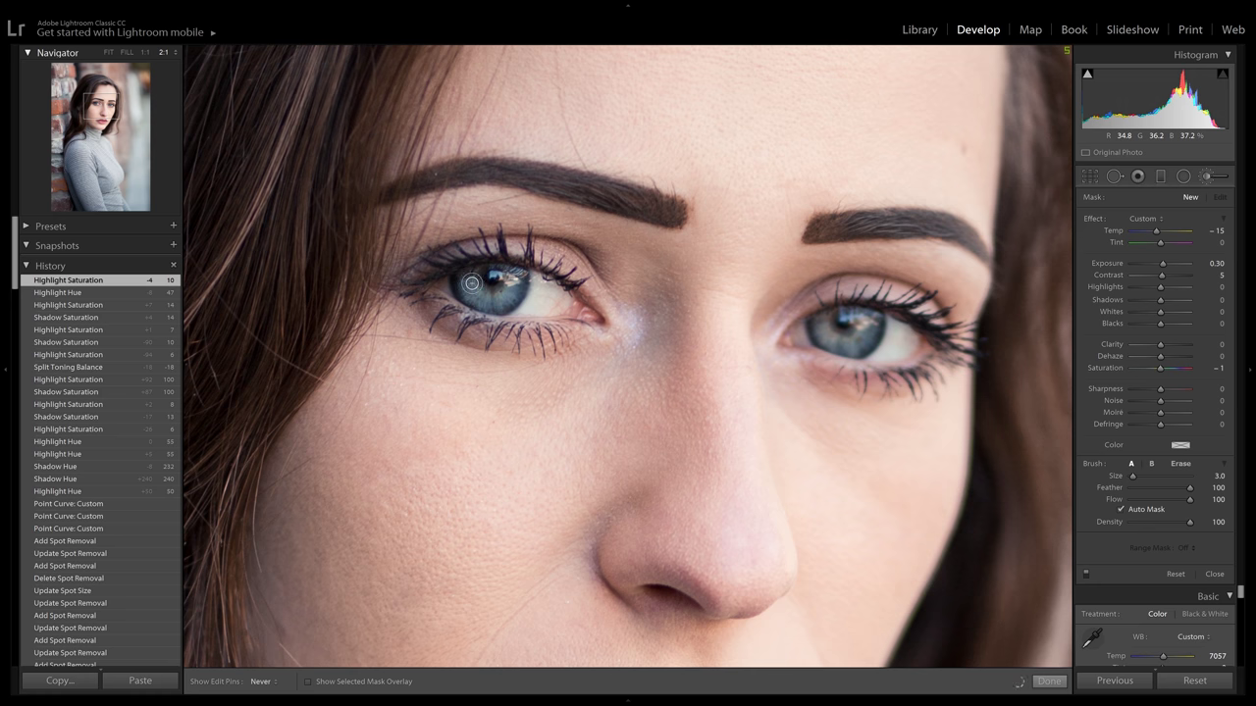
{"action": "key", "text": "h"}
{"action": "mouse_move", "coordinate": [826, 324]}
{"action": "left_mouse_down"}
{"action": "mouse_move", "coordinate": [871, 329]}
{"action": "mouse_move", "coordinate": [869, 315]}
{"action": "mouse_move", "coordinate": [825, 322]}
{"action": "left_mouse_up"}
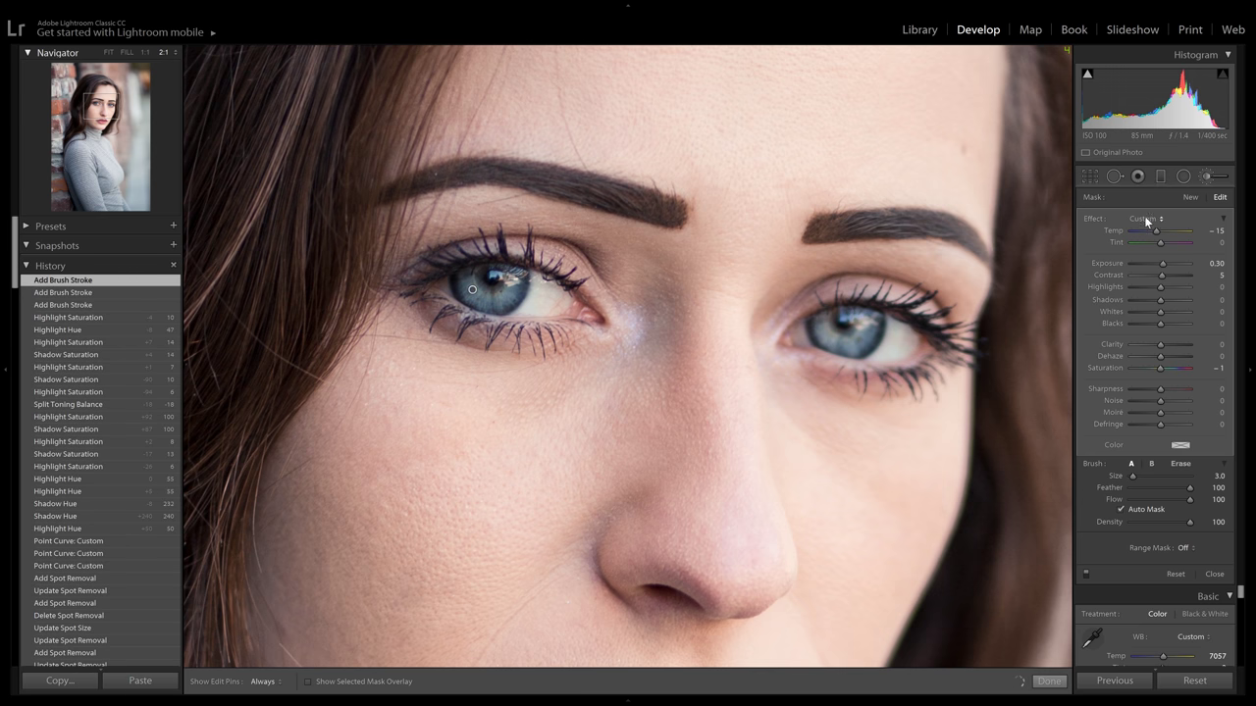
Step: Set the iris adjustment's contrast to 11 and sharpness to 48, comparing the eyes with earlier history states
{"action": "left_click", "coordinate": [102, 319]}
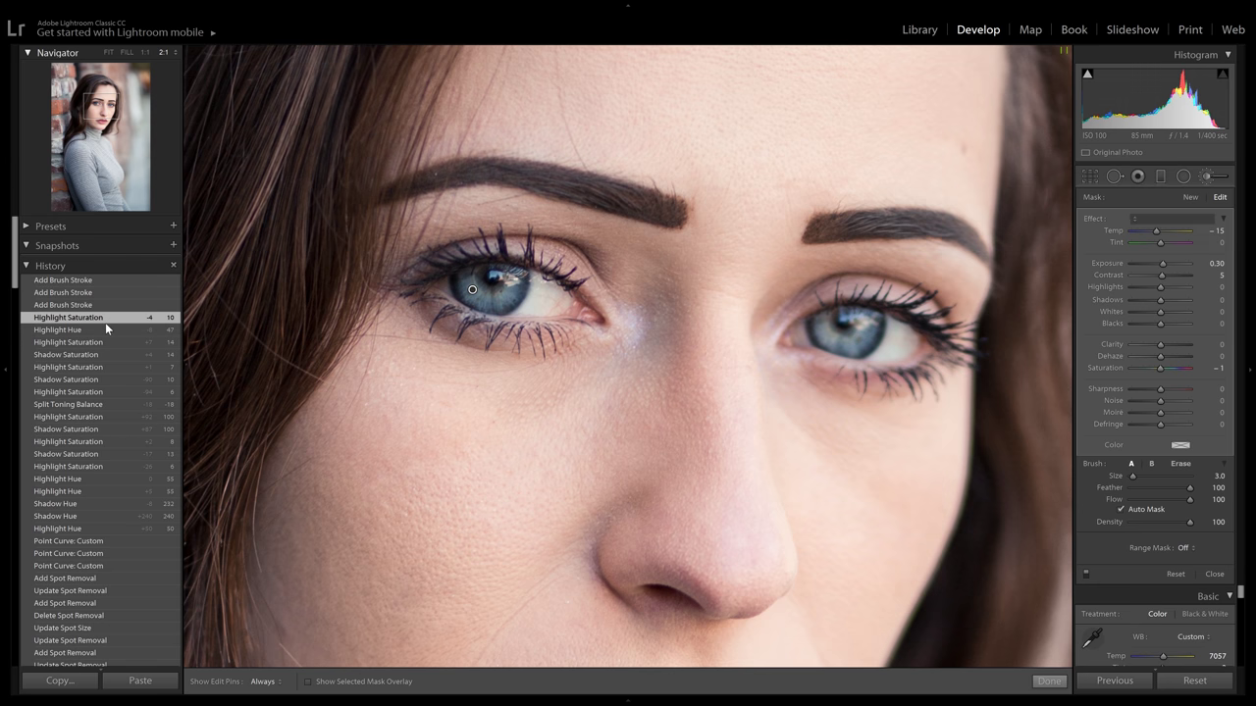
{"action": "left_click", "coordinate": [99, 280]}
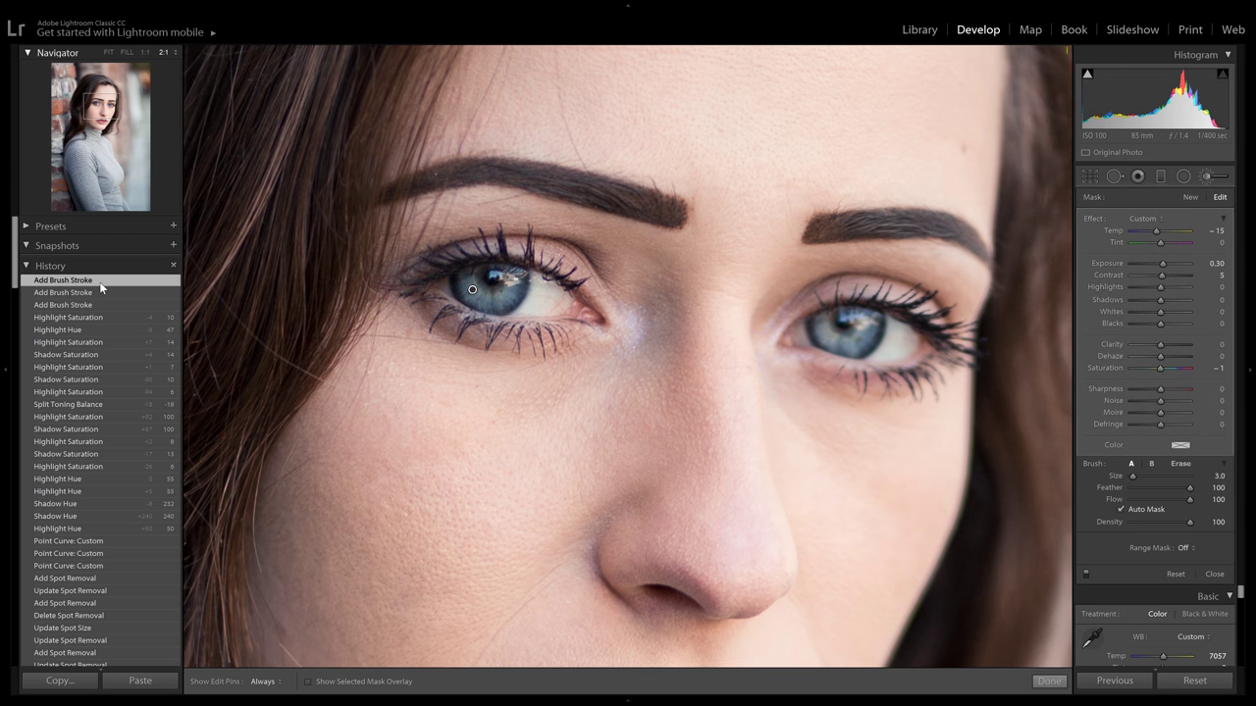
{"action": "left_click", "coordinate": [1162, 275]}
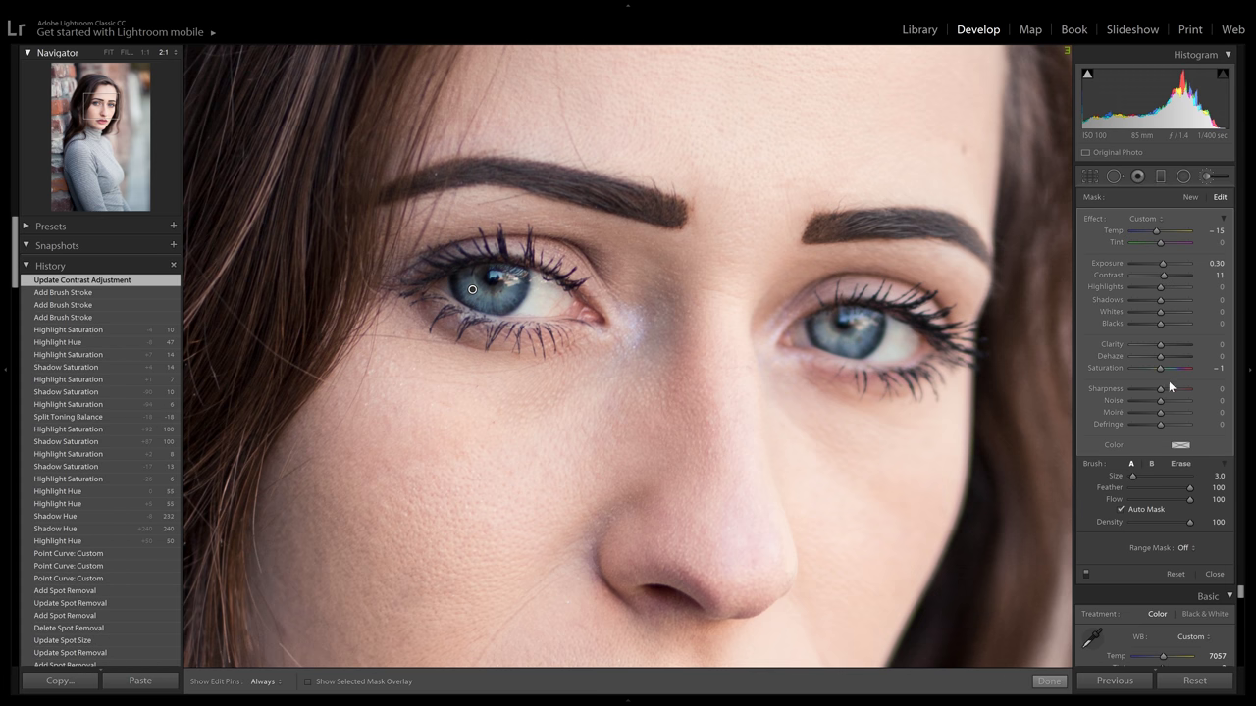
{"action": "mouse_move", "coordinate": [1170, 390]}
{"action": "left_mouse_down"}
{"action": "mouse_move", "coordinate": [1160, 390]}
{"action": "mouse_move", "coordinate": [1172, 390]}
{"action": "left_mouse_up"}
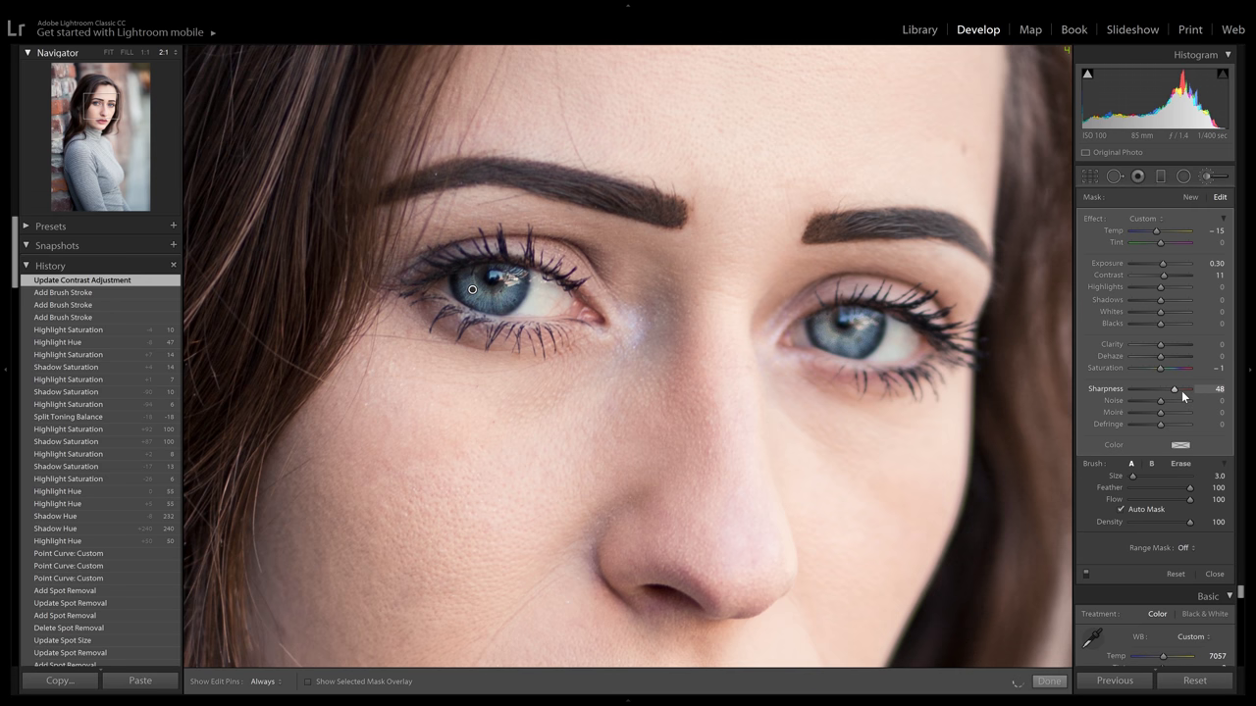
{"action": "left_click", "coordinate": [146, 317]}
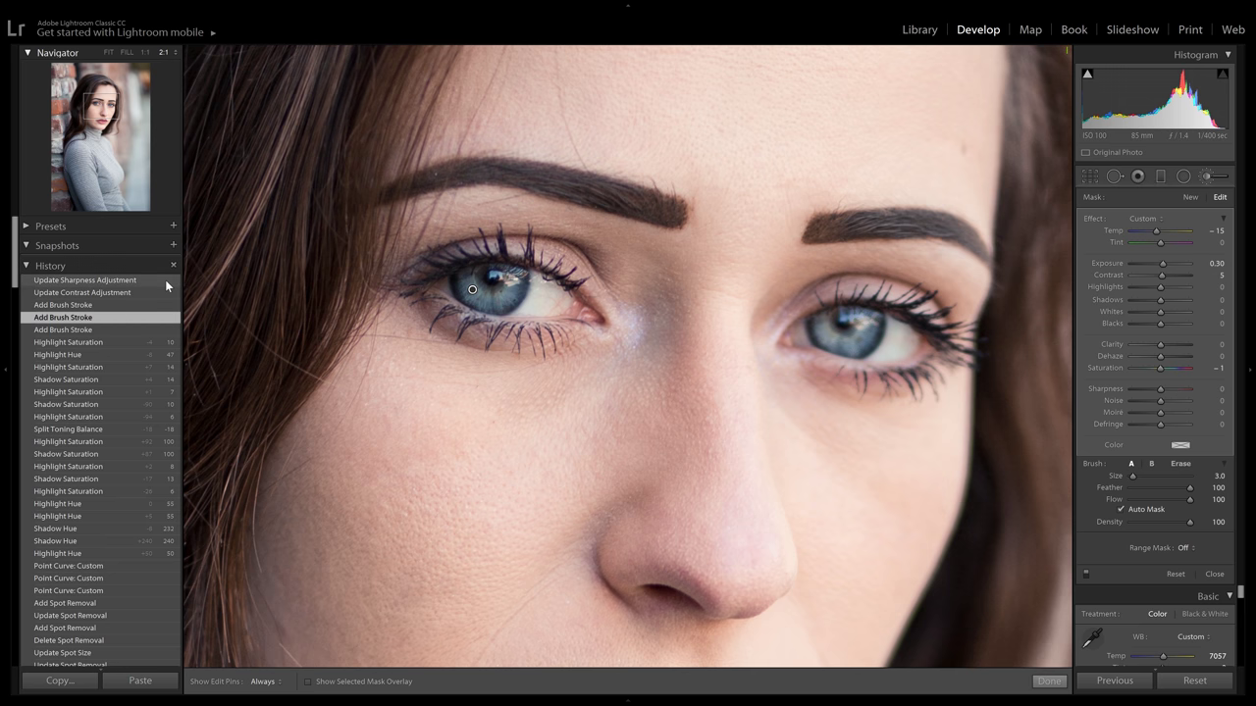
{"action": "left_click", "coordinate": [167, 281]}
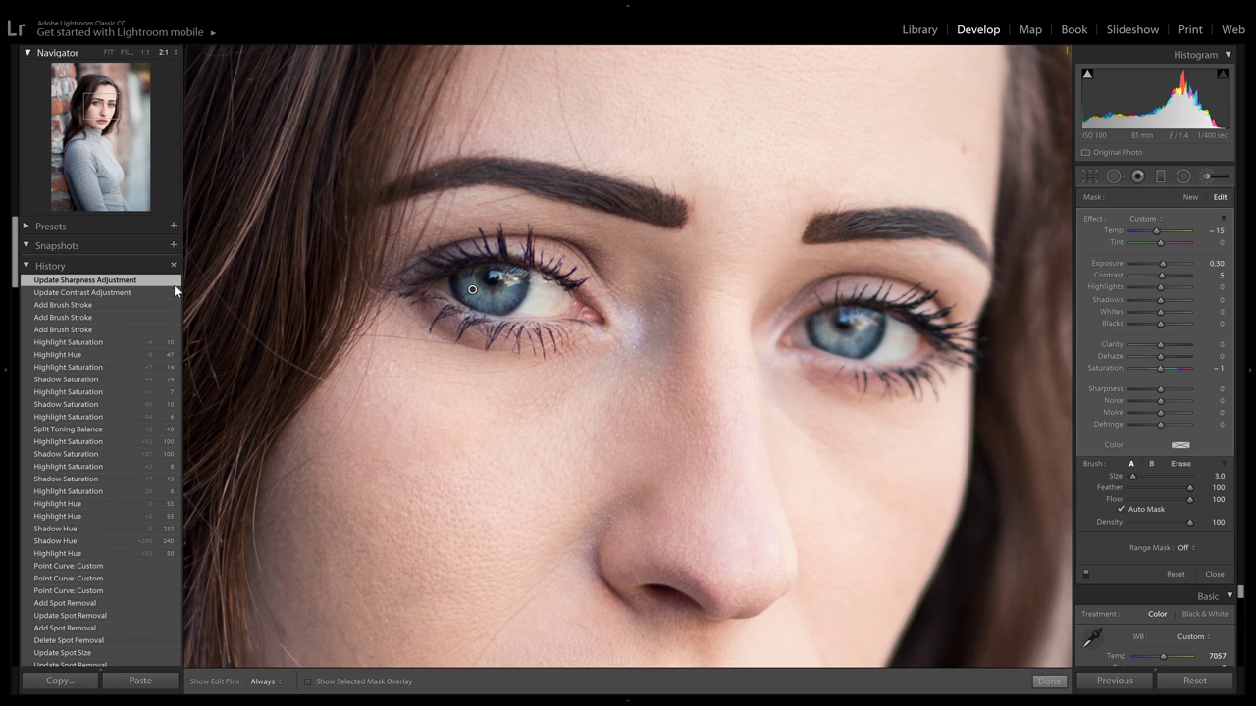
Step: Compare one eye before and after sharpening at 4:1 zoom, and raise the iris adjustment's sharpness to 74
{"action": "left_click", "coordinate": [174, 56]}
{"action": "left_click", "coordinate": [161, 149]}
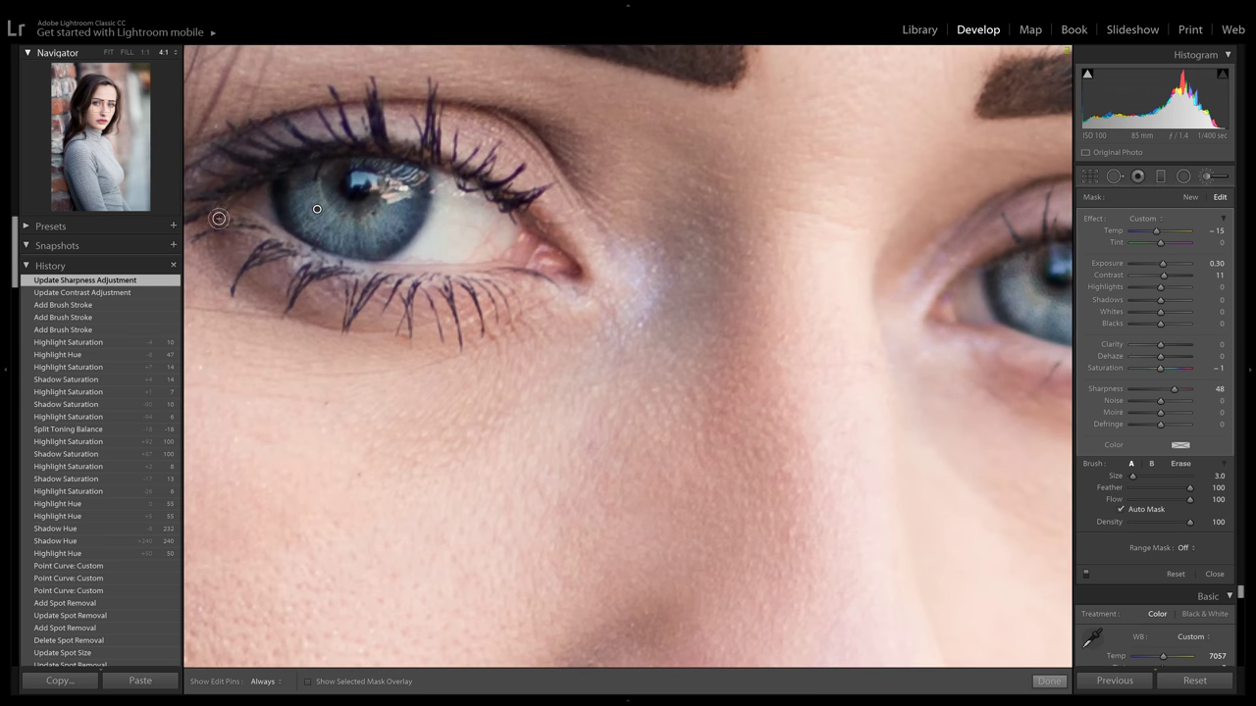
{"action": "left_click_drag", "start_coordinate": [317, 209], "coordinate": [471, 301]}
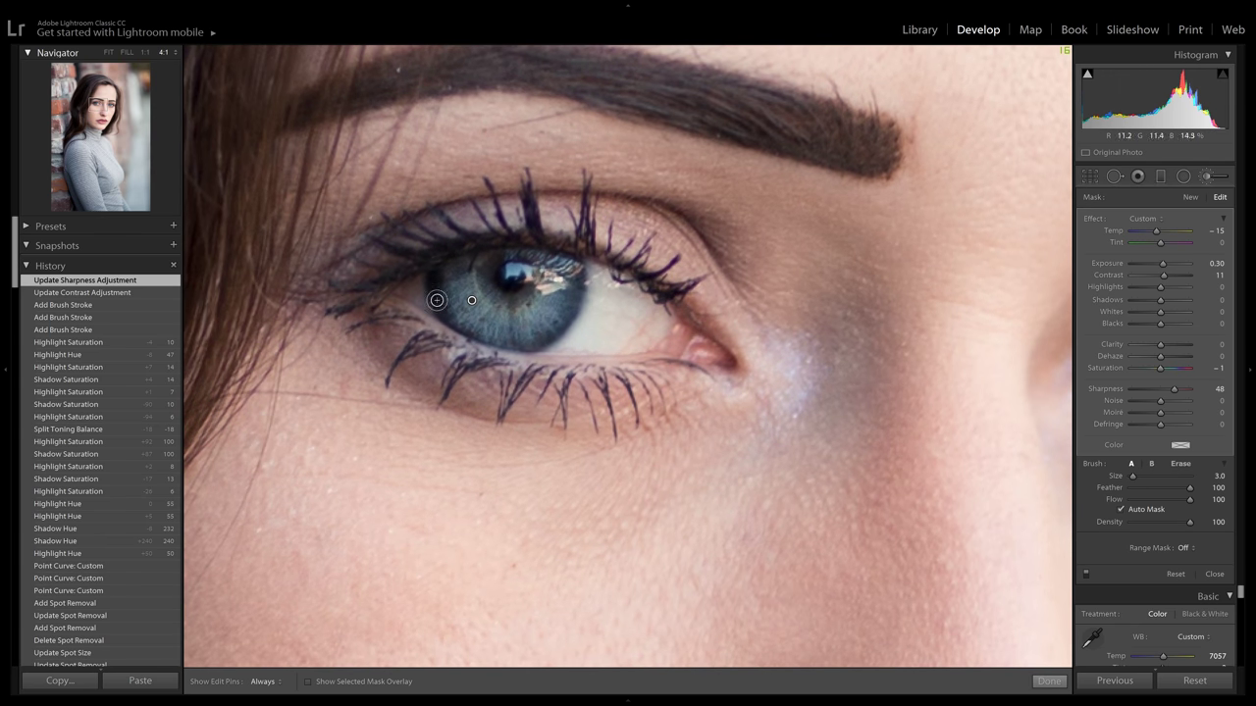
{"action": "left_click", "coordinate": [110, 293]}
{"action": "left_click", "coordinate": [115, 281]}
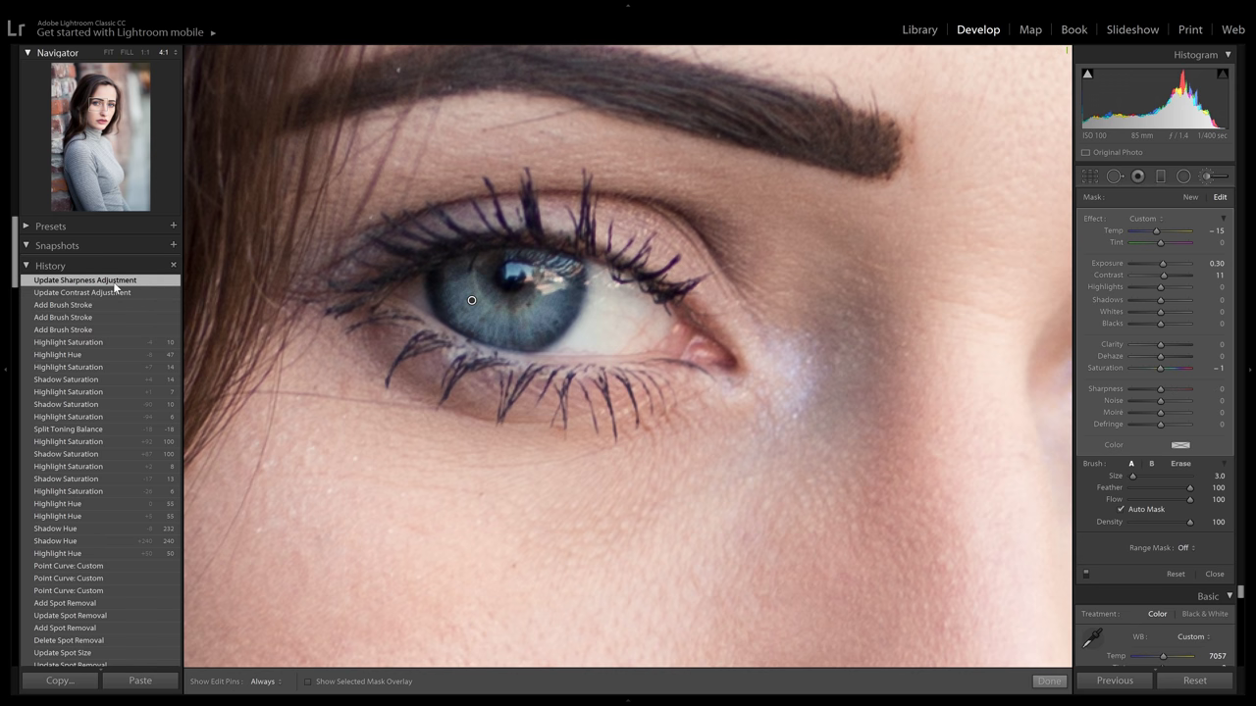
{"action": "left_click", "coordinate": [1172, 390]}
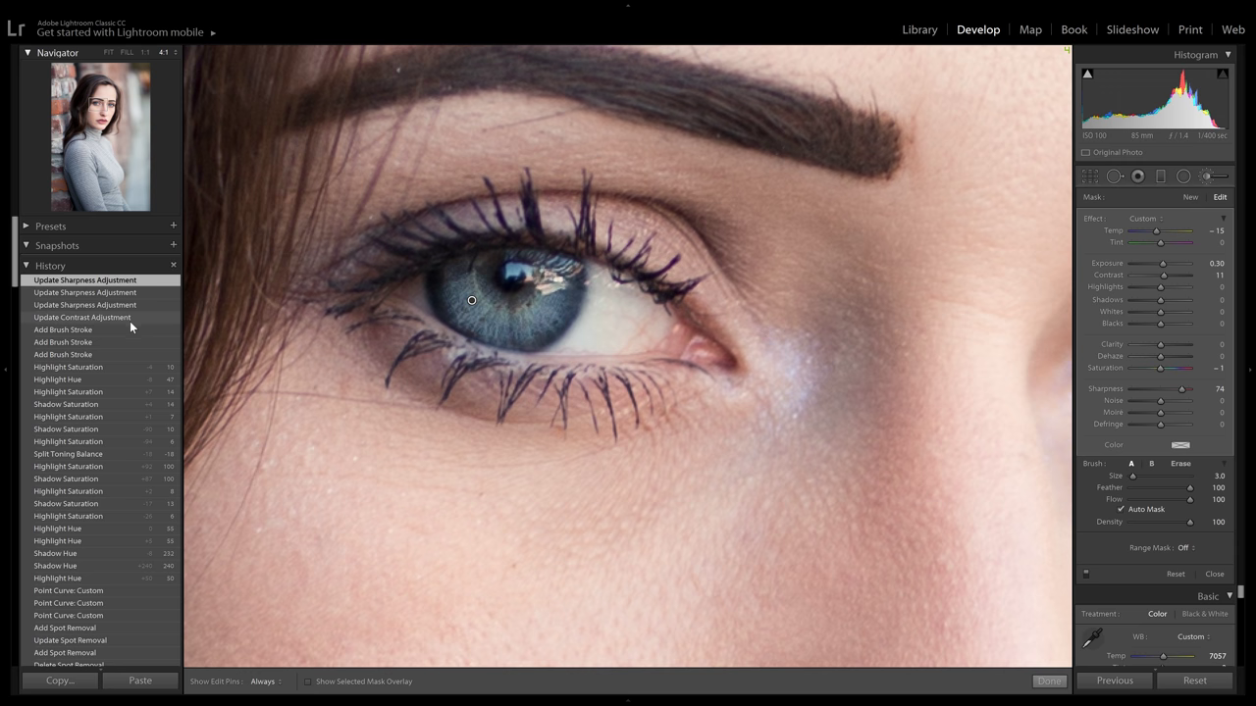
Step: Recheck the iris sharpening against history and start a new brush mask with sharpness 50 and temperature, exposure, contrast and saturation at 0
{"action": "left_click", "coordinate": [134, 318]}
{"action": "left_click", "coordinate": [143, 283]}
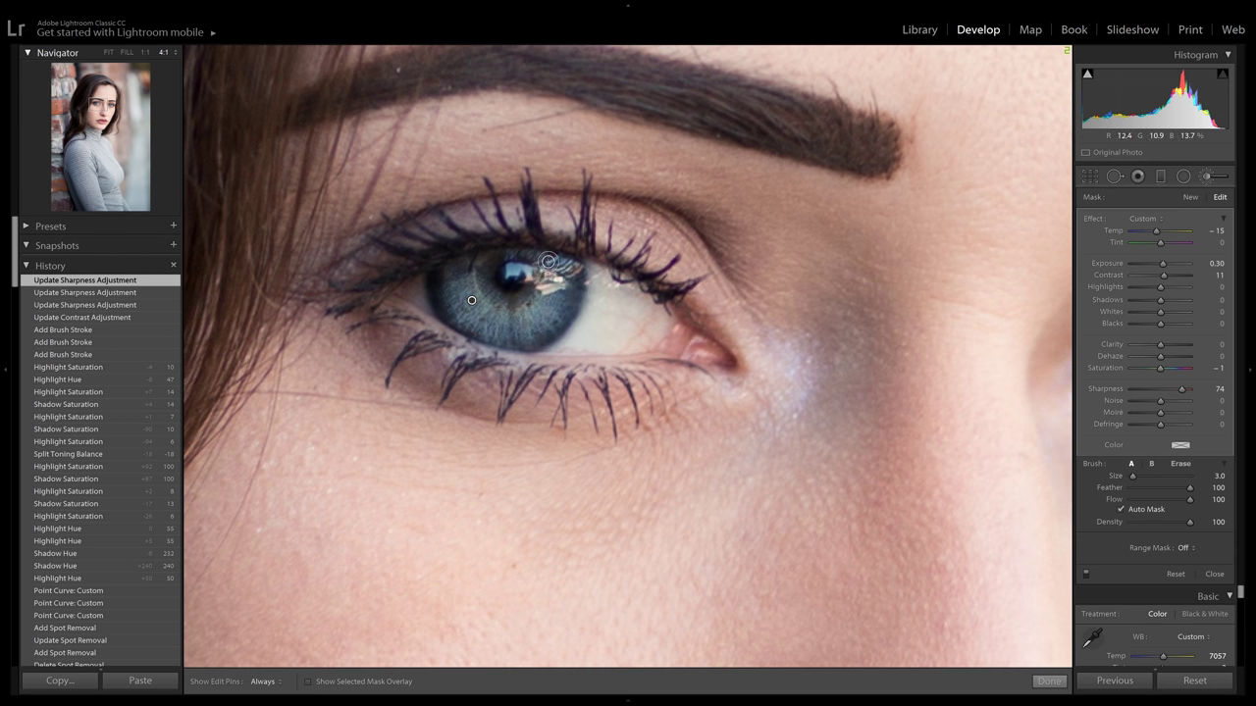
{"action": "left_click", "coordinate": [1191, 197]}
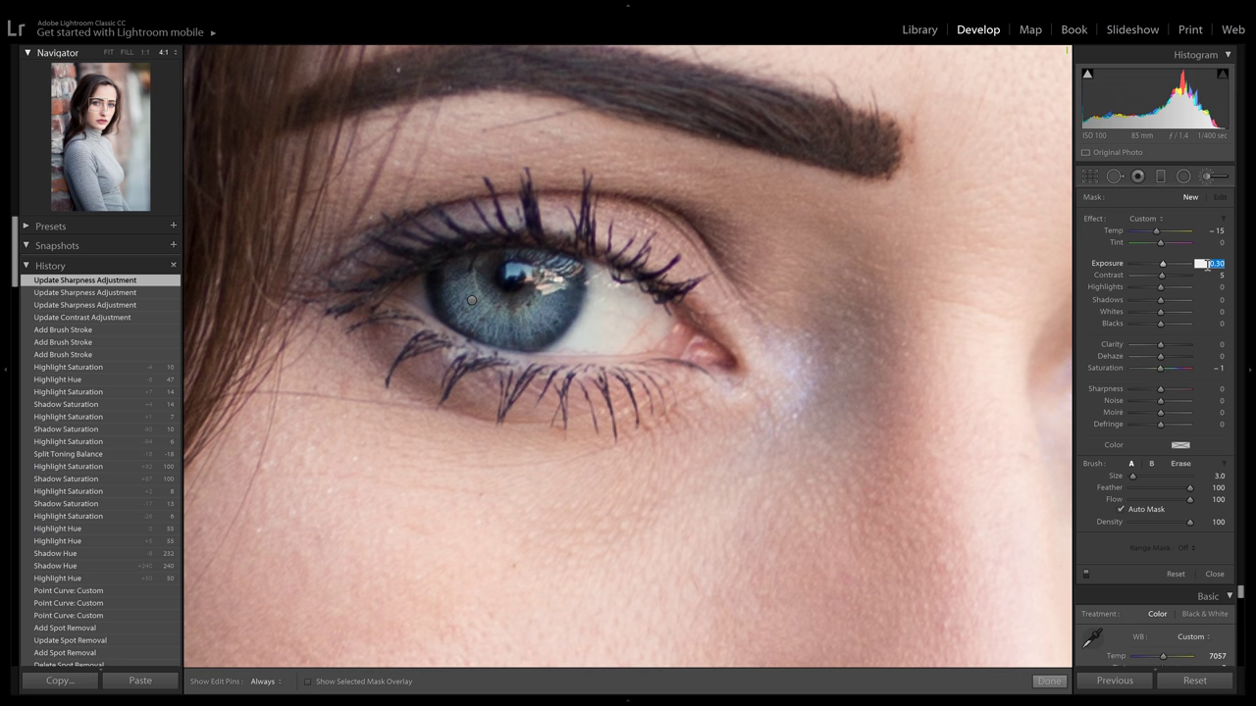
{"action": "double_click", "coordinate": [1113, 265]}
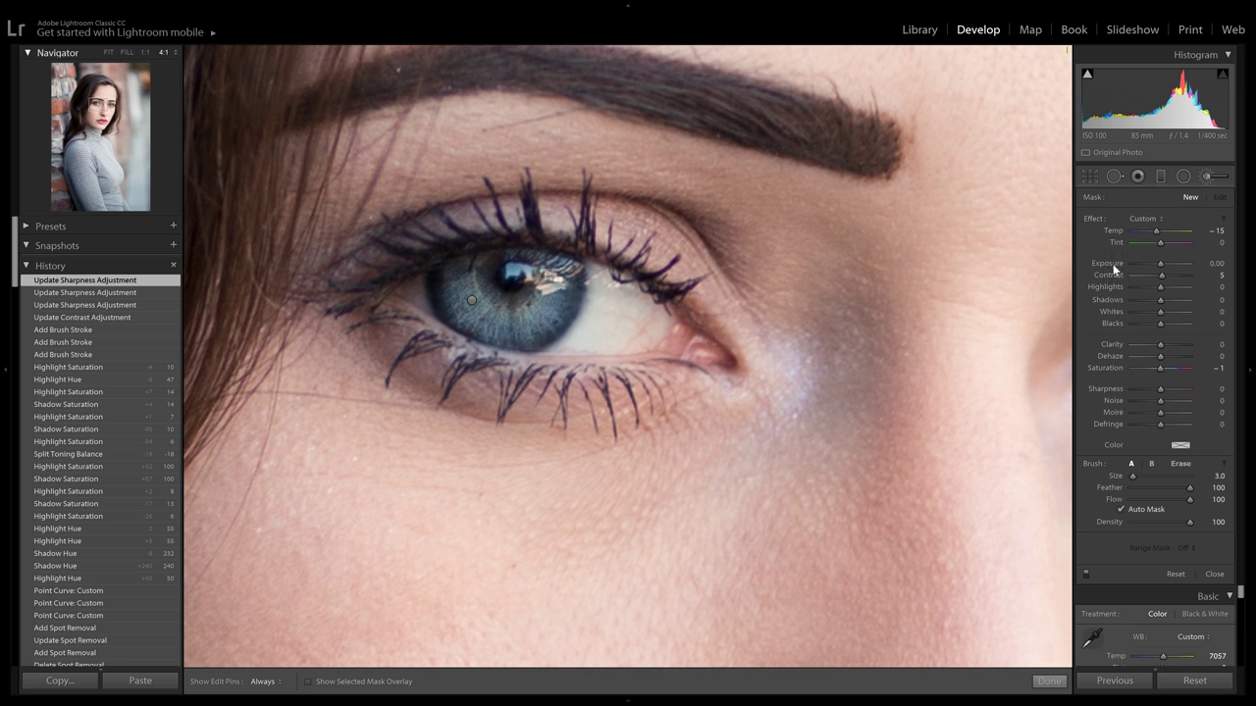
{"action": "left_click", "coordinate": [1219, 275]}
{"action": "type", "text": "0"}
{"action": "double_click", "coordinate": [1115, 228]}
{"action": "double_click", "coordinate": [1101, 369]}
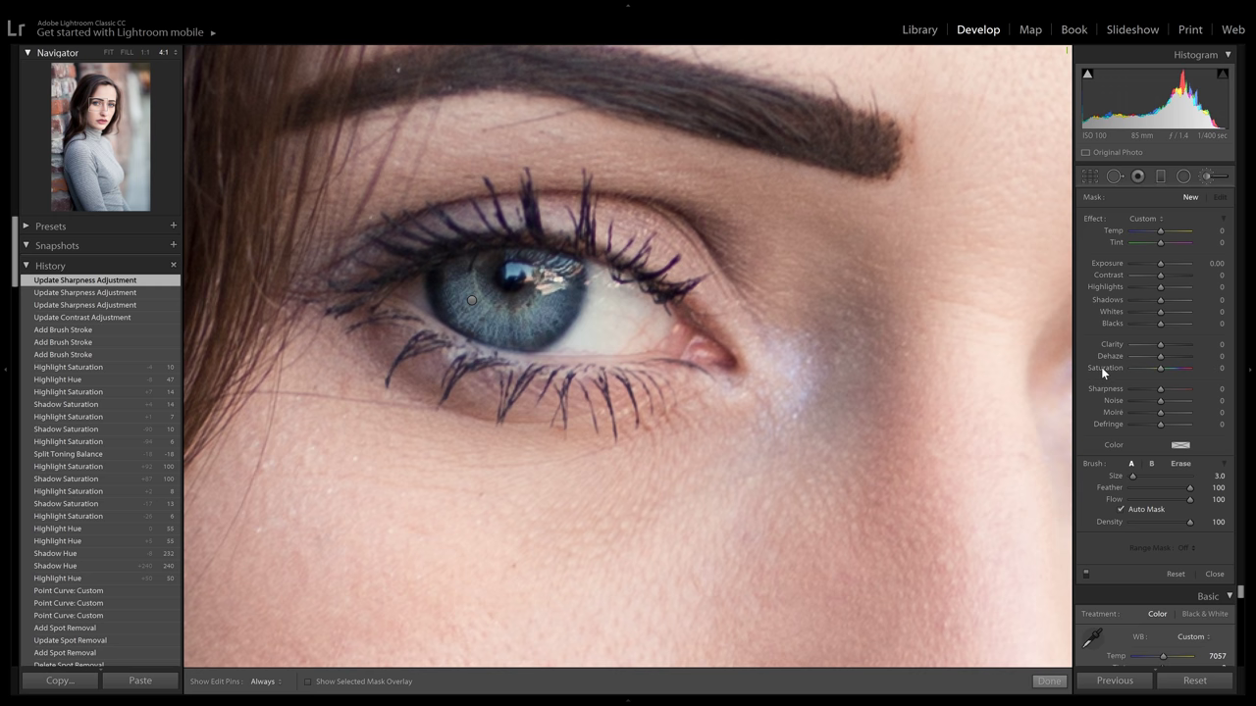
{"action": "left_click", "coordinate": [1175, 389]}
Step: Paint the sharpening mask over the upper and lower lashes of the eye nearest the wall with brush size 8.0
{"action": "scroll", "coordinate": [470, 399], "scroll_direction": "up", "scroll_amount": 5}
{"action": "key", "text": "h"}
{"action": "mouse_move", "coordinate": [474, 367]}
{"action": "left_mouse_down"}
{"action": "mouse_move", "coordinate": [506, 377]}
{"action": "mouse_move", "coordinate": [500, 407]}
{"action": "mouse_move", "coordinate": [521, 369]}
{"action": "mouse_move", "coordinate": [512, 392]}
{"action": "mouse_move", "coordinate": [557, 390]}
{"action": "mouse_move", "coordinate": [567, 412]}
{"action": "mouse_move", "coordinate": [568, 388]}
{"action": "mouse_move", "coordinate": [633, 391]}
{"action": "left_mouse_up"}
{"action": "key", "text": "h"}
{"action": "key", "text": "h"}
{"action": "mouse_move", "coordinate": [389, 333]}
{"action": "left_mouse_down"}
{"action": "mouse_move", "coordinate": [332, 309]}
{"action": "mouse_move", "coordinate": [405, 243]}
{"action": "mouse_move", "coordinate": [428, 228]}
{"action": "mouse_move", "coordinate": [519, 225]}
{"action": "mouse_move", "coordinate": [516, 210]}
{"action": "mouse_move", "coordinate": [587, 247]}
{"action": "mouse_move", "coordinate": [603, 233]}
{"action": "mouse_move", "coordinate": [606, 266]}
{"action": "mouse_move", "coordinate": [715, 275]}
{"action": "left_mouse_up"}
Step: Extend the sharpening mask over the other eye's upper and lower lashes at 4:1 zoom, keeping brush size 8.0
{"action": "key", "text": "space"}
{"action": "mouse_move", "coordinate": [961, 302]}
{"action": "left_mouse_down"}
{"action": "mouse_move", "coordinate": [712, 308]}
{"action": "mouse_move", "coordinate": [712, 365]}
{"action": "mouse_move", "coordinate": [630, 285]}
{"action": "mouse_move", "coordinate": [604, 238]}
{"action": "left_mouse_up"}
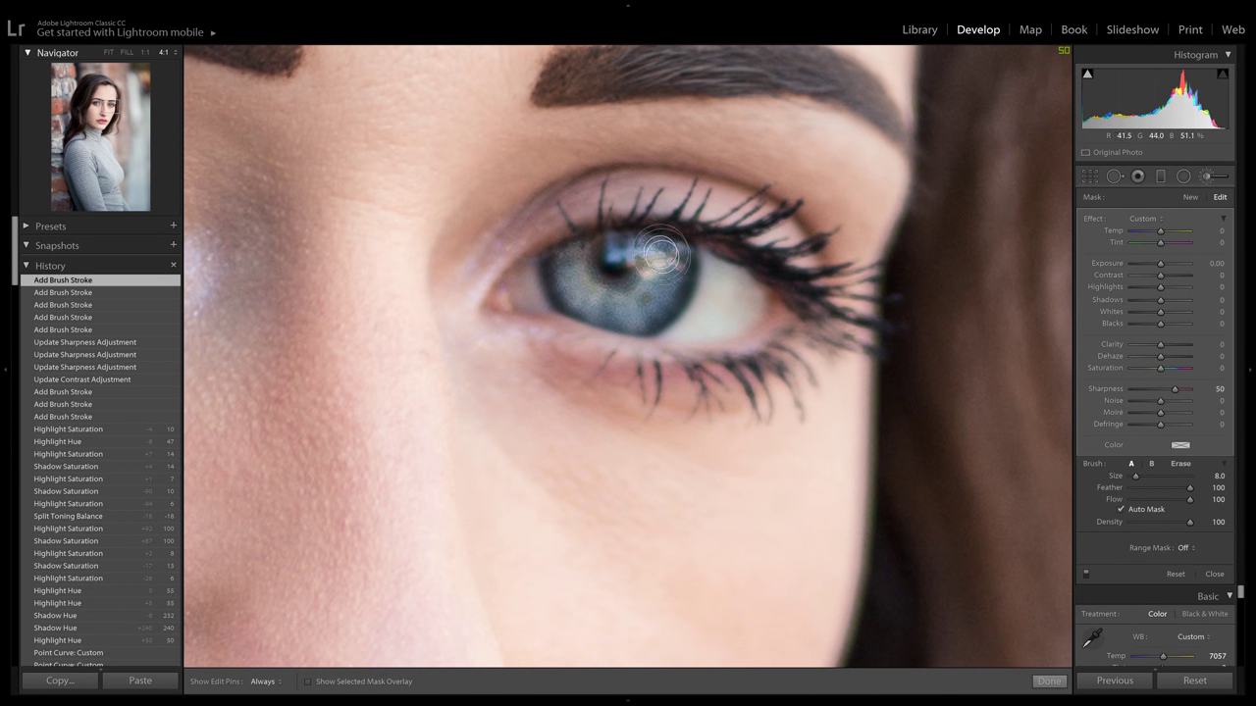
{"action": "key", "text": "h"}
{"action": "mouse_move", "coordinate": [697, 228]}
{"action": "left_mouse_down"}
{"action": "mouse_move", "coordinate": [812, 260]}
{"action": "mouse_move", "coordinate": [863, 320]}
{"action": "mouse_move", "coordinate": [830, 305]}
{"action": "left_mouse_up"}
{"action": "key", "text": "h"}
{"action": "key", "text": "h"}
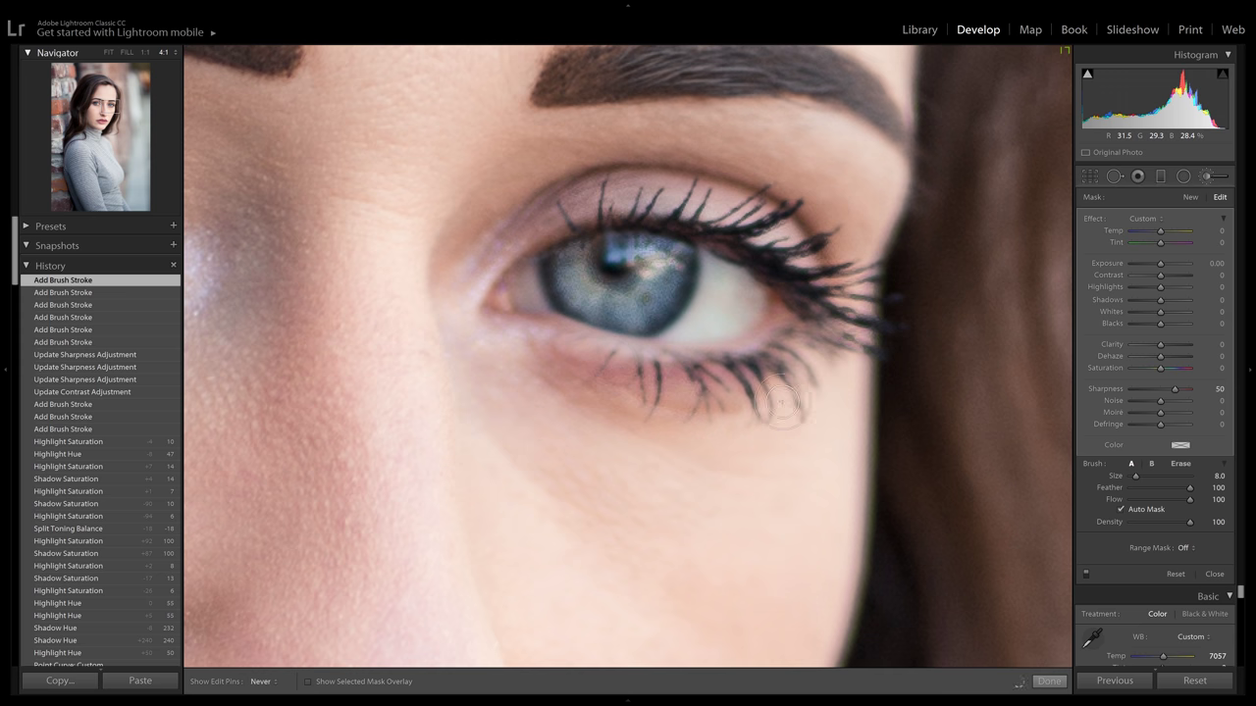
{"action": "left_click_drag", "start_coordinate": [838, 362], "coordinate": [816, 346]}
Step: Paint the sharpening mask over the lips with the Adjustment Brush at size 11.0
{"action": "left_click_drag", "start_coordinate": [712, 449], "coordinate": [752, 196]}
{"action": "mouse_move", "coordinate": [521, 485]}
{"action": "left_mouse_down"}
{"action": "mouse_move", "coordinate": [691, 270]}
{"action": "mouse_move", "coordinate": [731, 196]}
{"action": "left_mouse_up"}
{"action": "left_click_drag", "start_coordinate": [703, 413], "coordinate": [673, 366]}
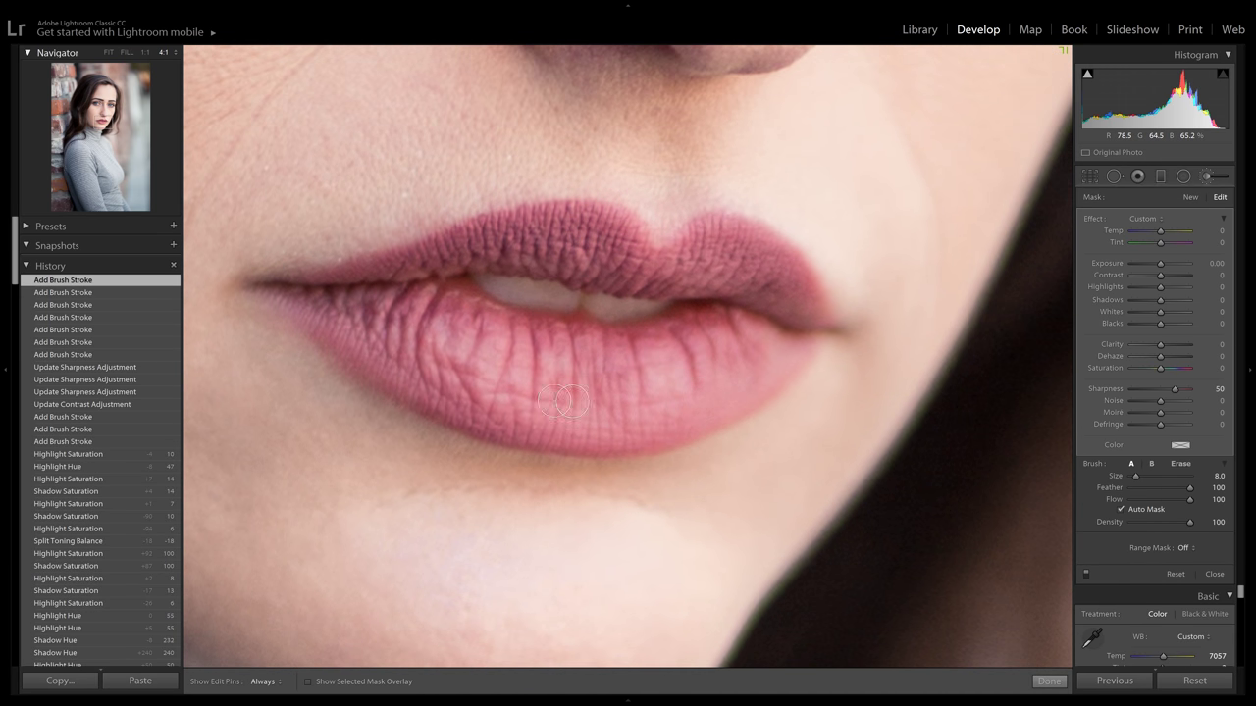
{"action": "scroll", "coordinate": [435, 344], "scroll_direction": "up", "scroll_amount": 3}
{"action": "key", "text": "h"}
{"action": "mouse_move", "coordinate": [430, 337]}
{"action": "left_mouse_down"}
{"action": "mouse_move", "coordinate": [370, 320]}
{"action": "mouse_move", "coordinate": [470, 379]}
{"action": "mouse_move", "coordinate": [284, 304]}
{"action": "mouse_move", "coordinate": [413, 331]}
{"action": "mouse_move", "coordinate": [494, 365]}
{"action": "left_mouse_up"}
{"action": "mouse_move", "coordinate": [562, 387]}
{"action": "left_mouse_down"}
{"action": "mouse_move", "coordinate": [533, 413]}
{"action": "mouse_move", "coordinate": [614, 410]}
{"action": "mouse_move", "coordinate": [608, 369]}
{"action": "mouse_move", "coordinate": [727, 343]}
{"action": "mouse_move", "coordinate": [765, 287]}
{"action": "mouse_move", "coordinate": [727, 242]}
{"action": "mouse_move", "coordinate": [658, 251]}
{"action": "mouse_move", "coordinate": [577, 240]}
{"action": "mouse_move", "coordinate": [383, 293]}
{"action": "left_mouse_up"}
{"action": "key", "text": "h"}
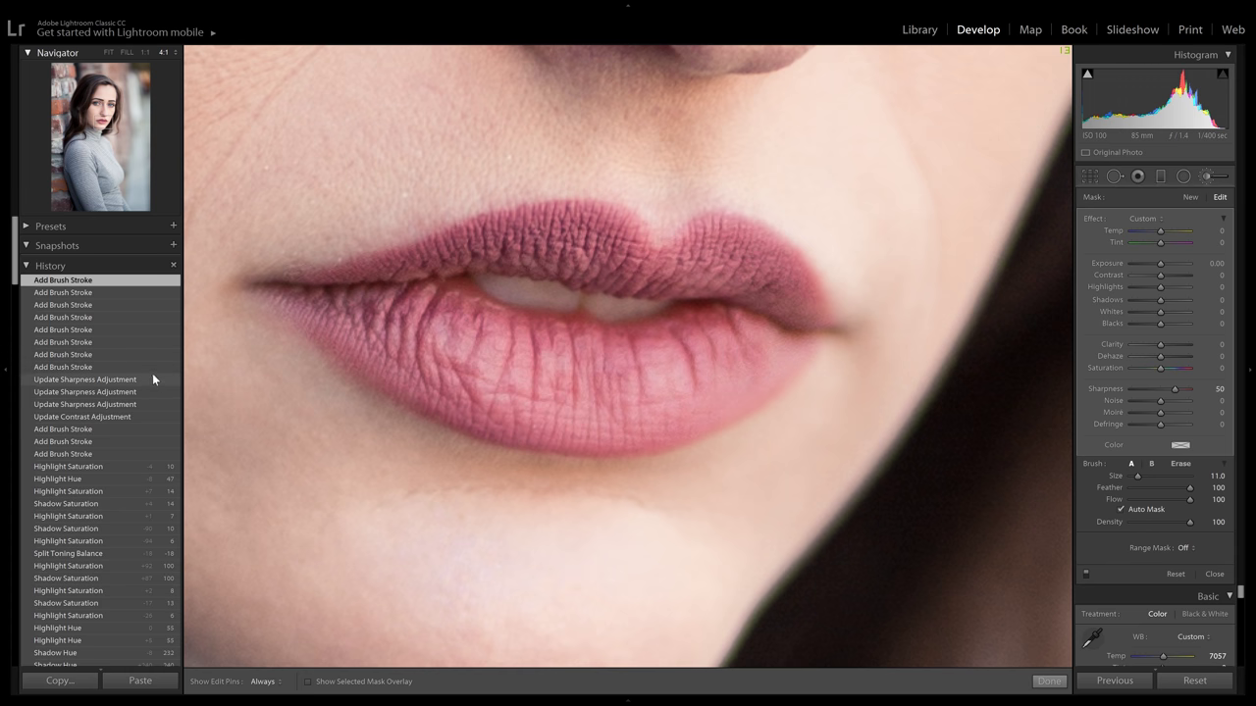
Step: Compare the lips and both eyes before and after the sharpening strokes using history states, and inspect the whole face at 1:1
{"action": "left_click", "coordinate": [145, 381]}
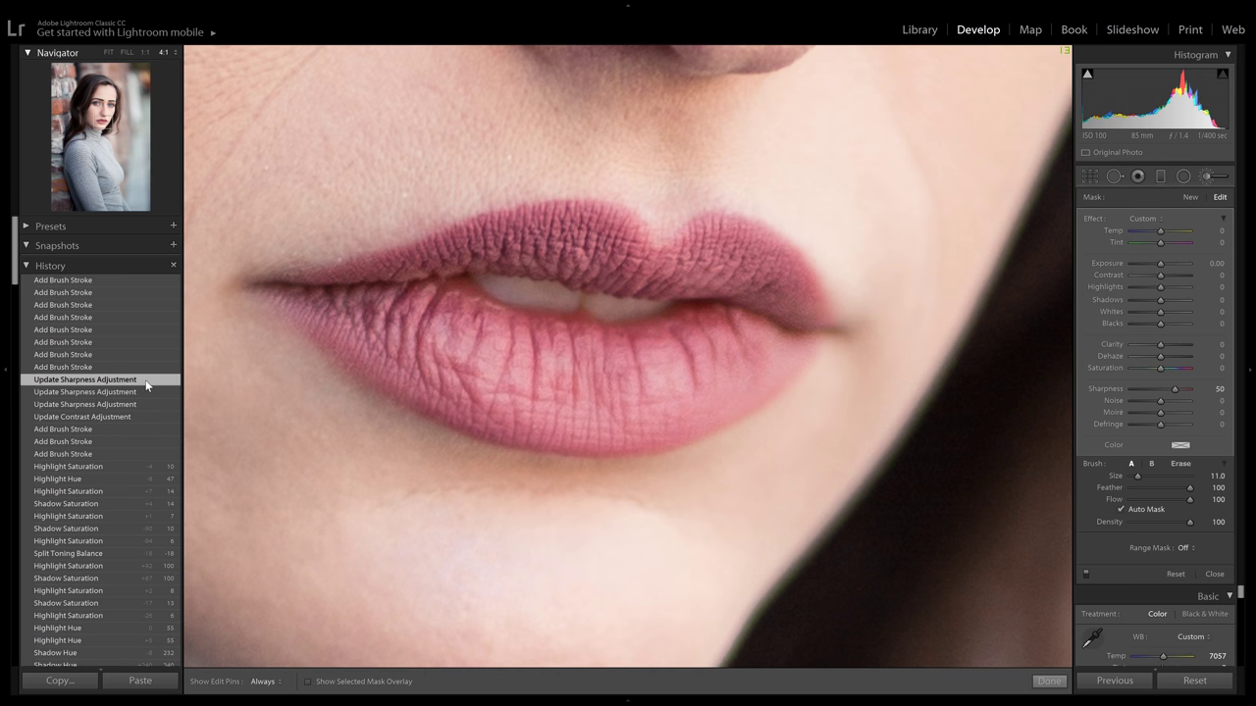
{"action": "left_click", "coordinate": [143, 282]}
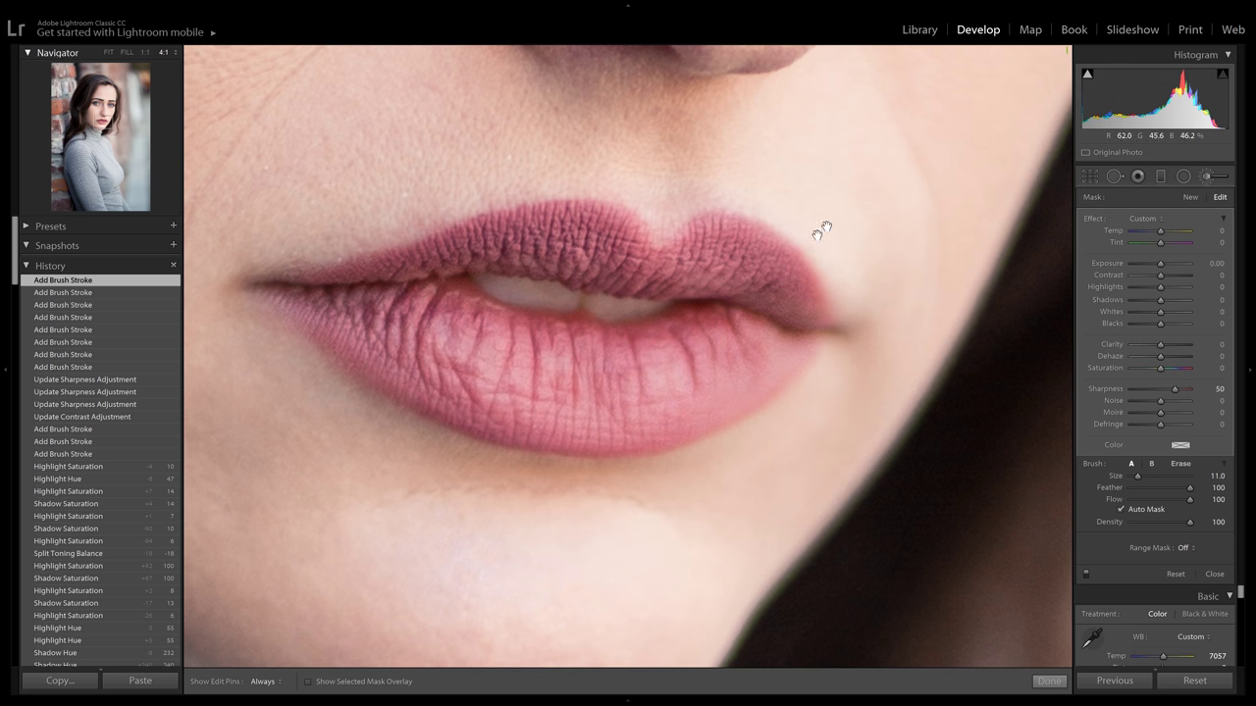
{"action": "left_click_drag", "start_coordinate": [822, 231], "coordinate": [580, 499]}
{"action": "left_click_drag", "start_coordinate": [724, 324], "coordinate": [604, 622]}
{"action": "left_click_drag", "start_coordinate": [643, 382], "coordinate": [657, 477]}
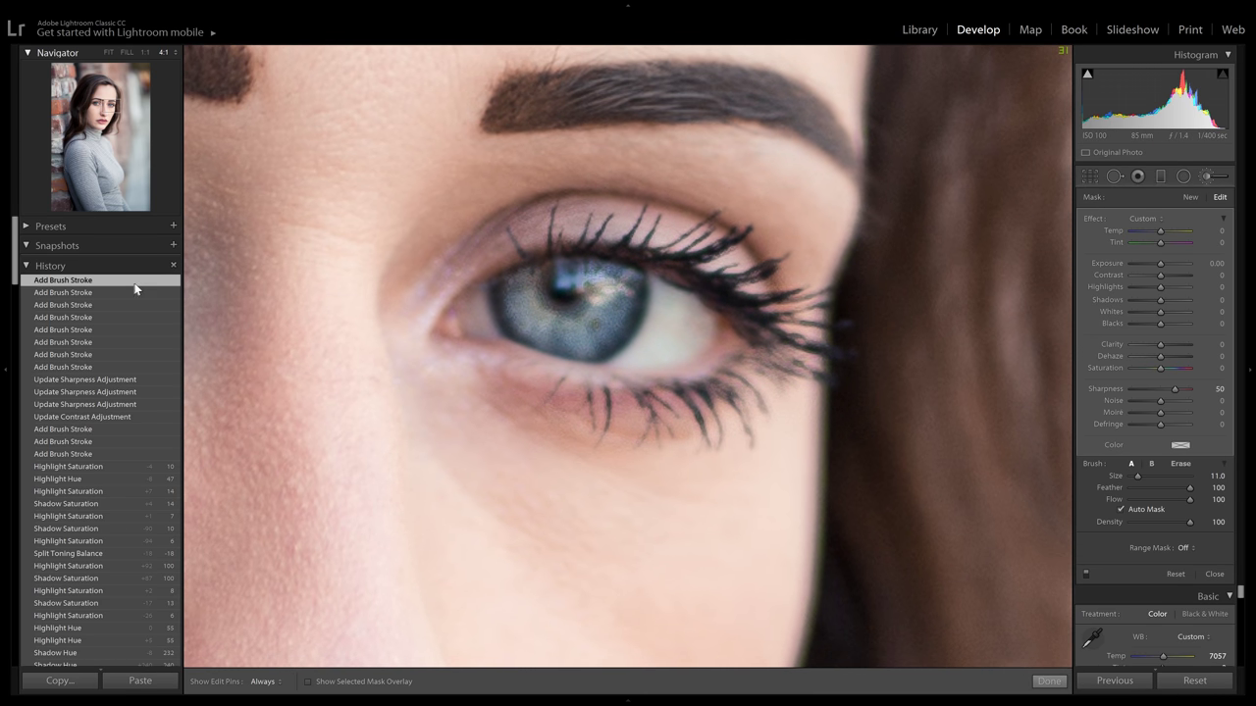
{"action": "left_click", "coordinate": [145, 379]}
{"action": "left_click", "coordinate": [131, 283]}
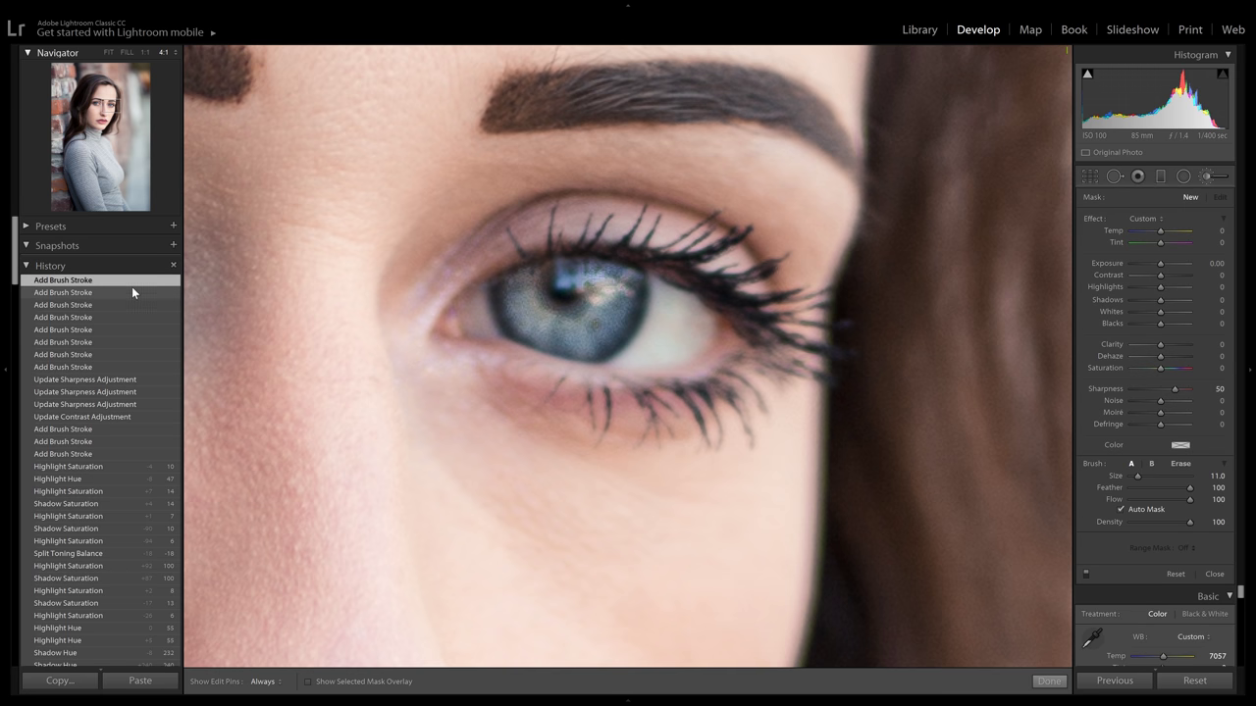
{"action": "left_click_drag", "start_coordinate": [346, 327], "coordinate": [727, 353]}
{"action": "mouse_move", "coordinate": [304, 319]}
{"action": "left_mouse_down"}
{"action": "mouse_move", "coordinate": [540, 320]}
{"action": "mouse_move", "coordinate": [636, 374]}
{"action": "left_mouse_up"}
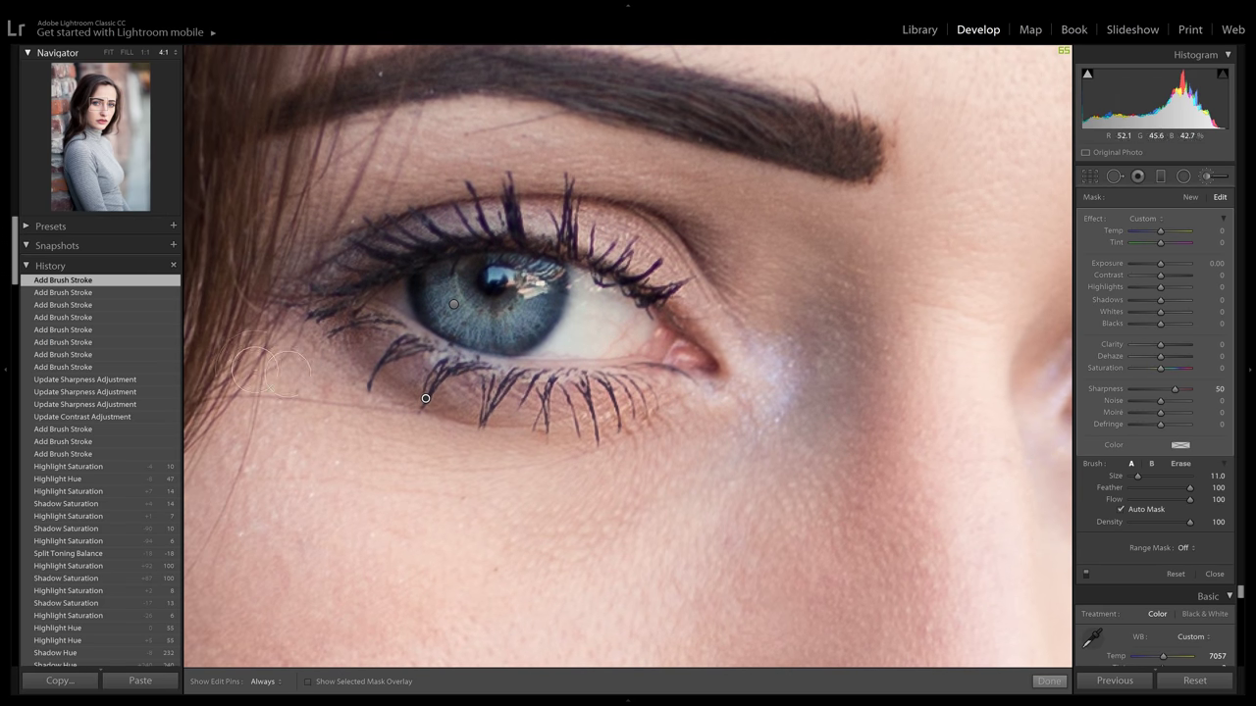
{"action": "left_click", "coordinate": [139, 380]}
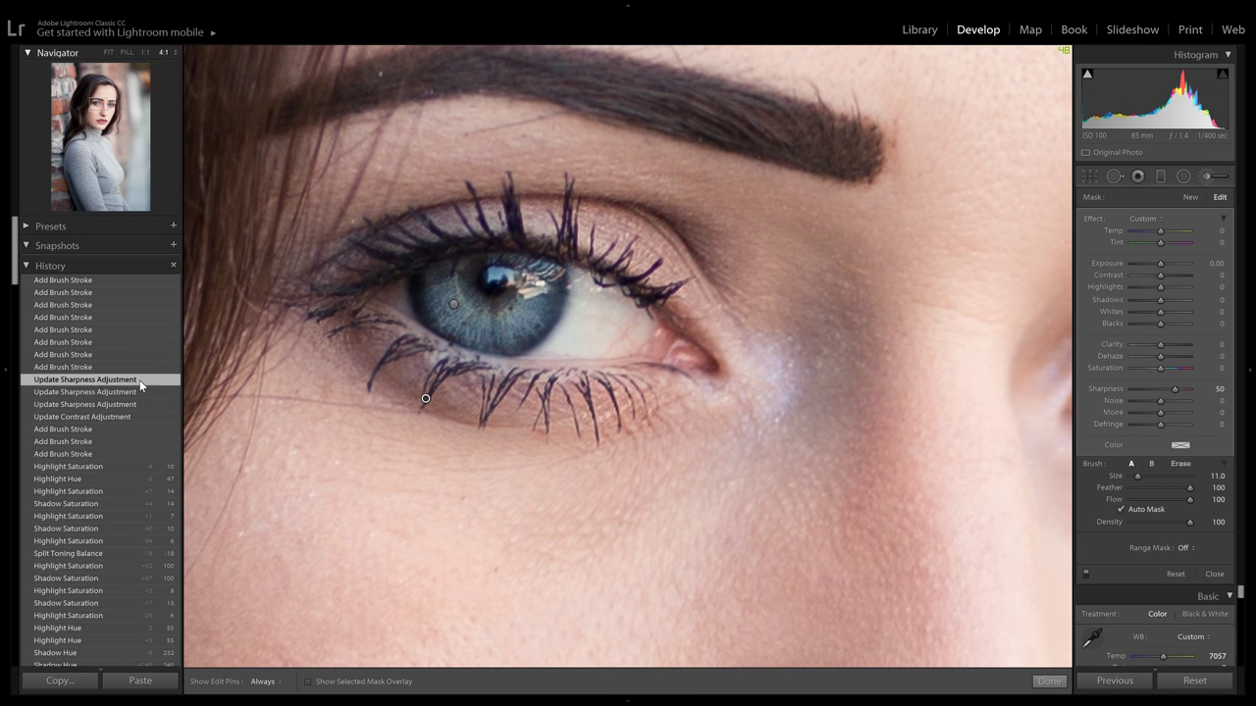
{"action": "left_click", "coordinate": [138, 281]}
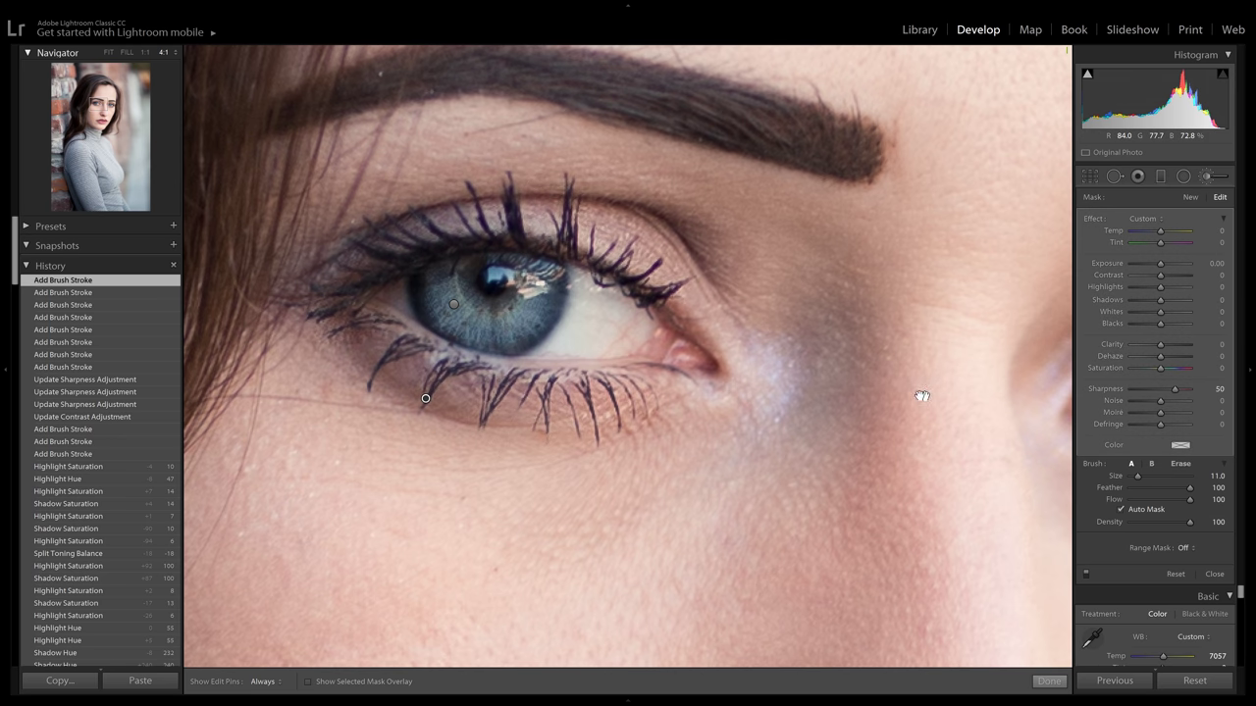
{"action": "left_click_drag", "start_coordinate": [922, 395], "coordinate": [802, 292]}
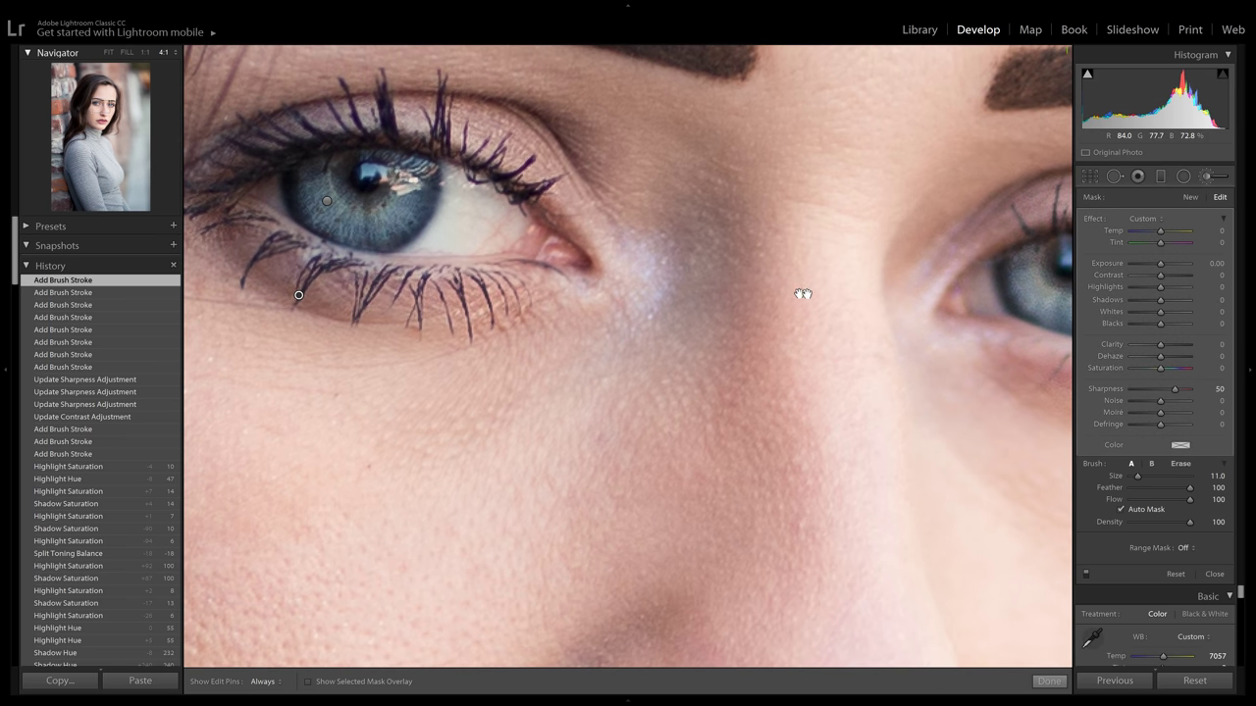
{"action": "left_click", "coordinate": [144, 57]}
{"action": "left_click", "coordinate": [146, 53]}
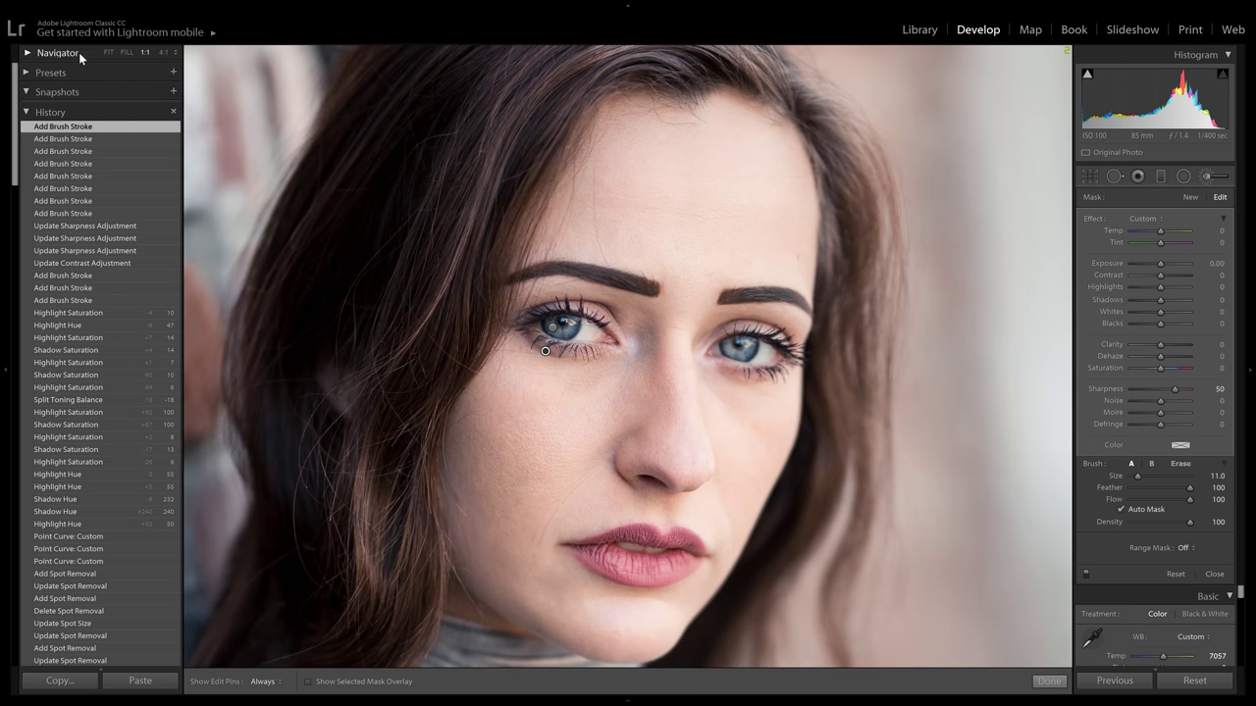
{"action": "left_click", "coordinate": [29, 53]}
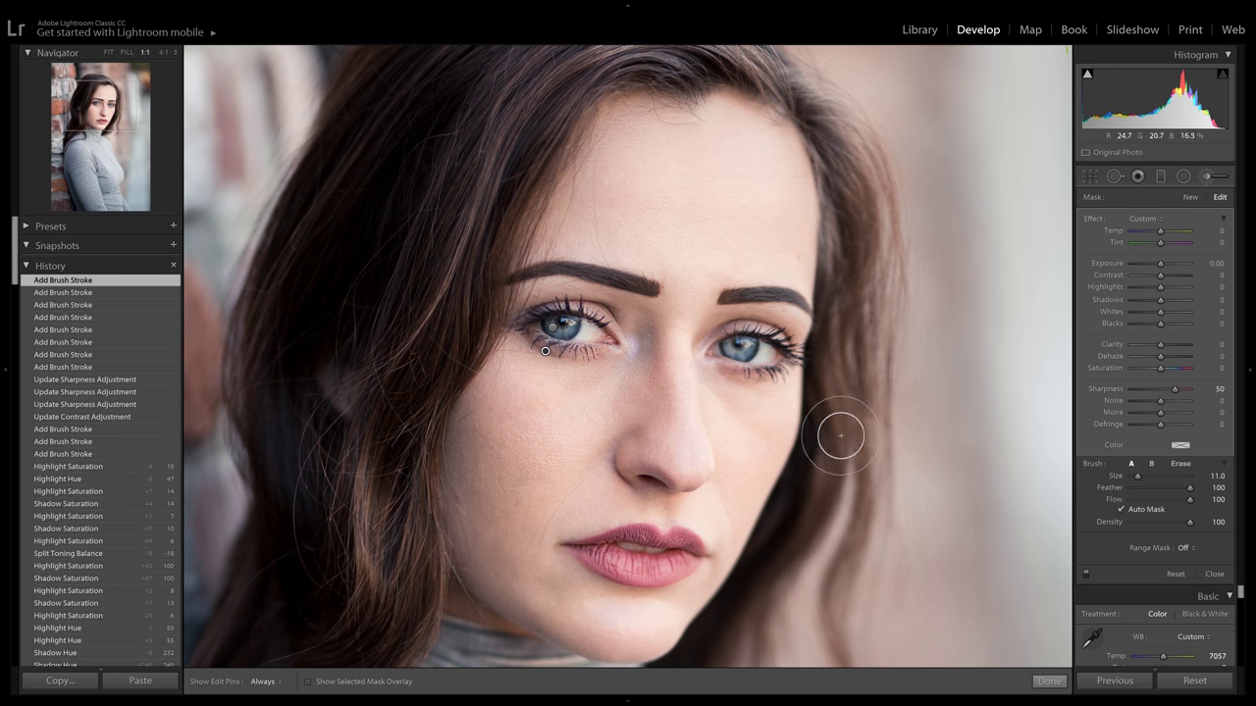
{"action": "left_click_drag", "start_coordinate": [850, 477], "coordinate": [797, 398]}
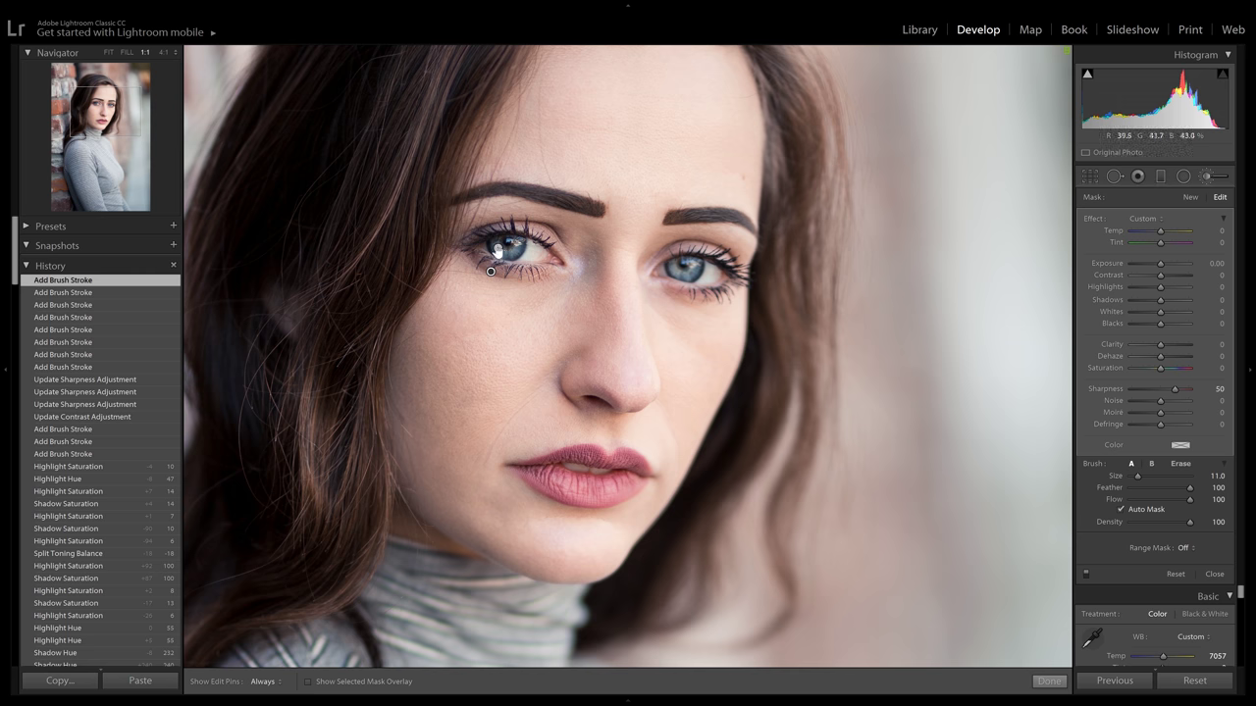
Step: Select the iris adjustment, revert a trial temperature of -19 and set the saturation to 16
{"action": "left_click", "coordinate": [498, 248]}
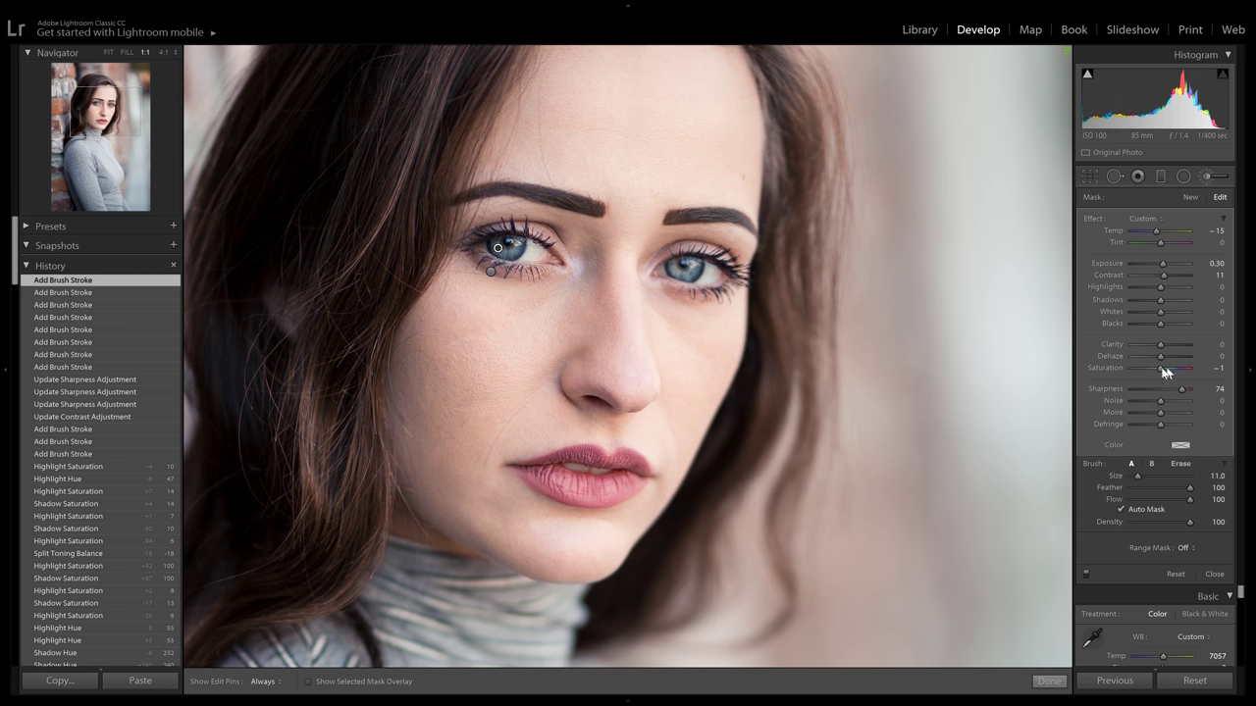
{"action": "left_click", "coordinate": [169, 54]}
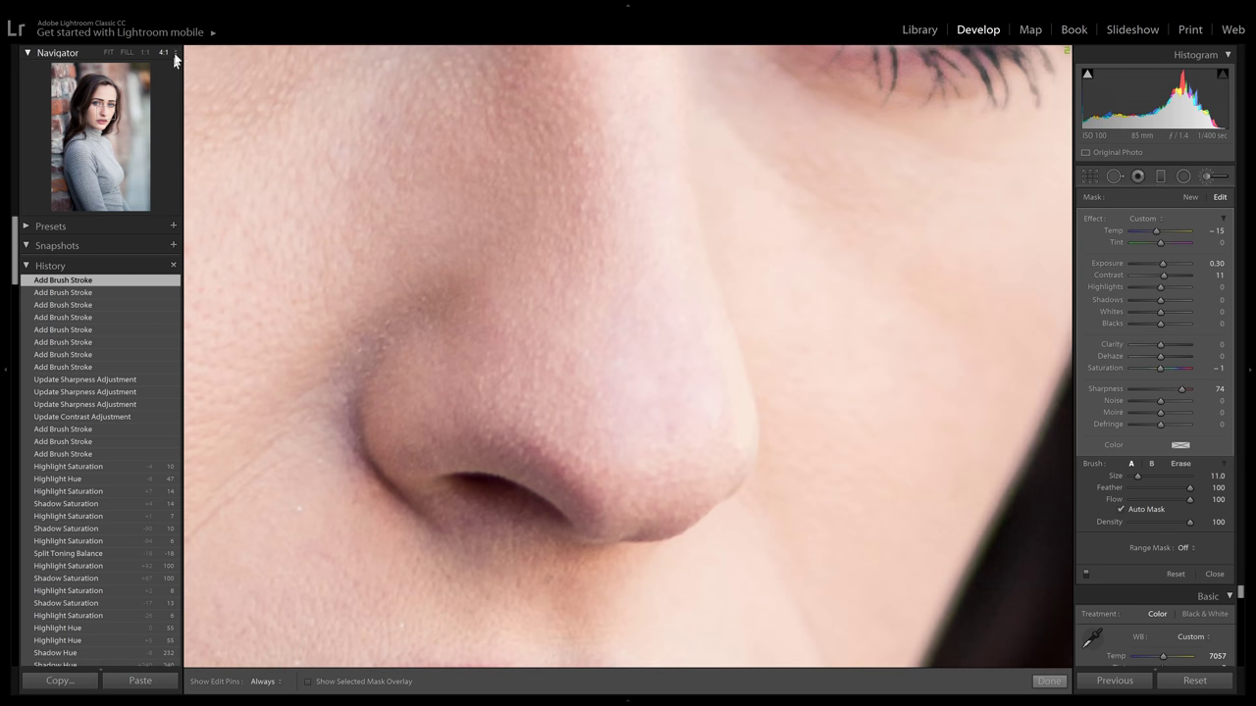
{"action": "left_click", "coordinate": [178, 56]}
{"action": "left_click", "coordinate": [163, 136]}
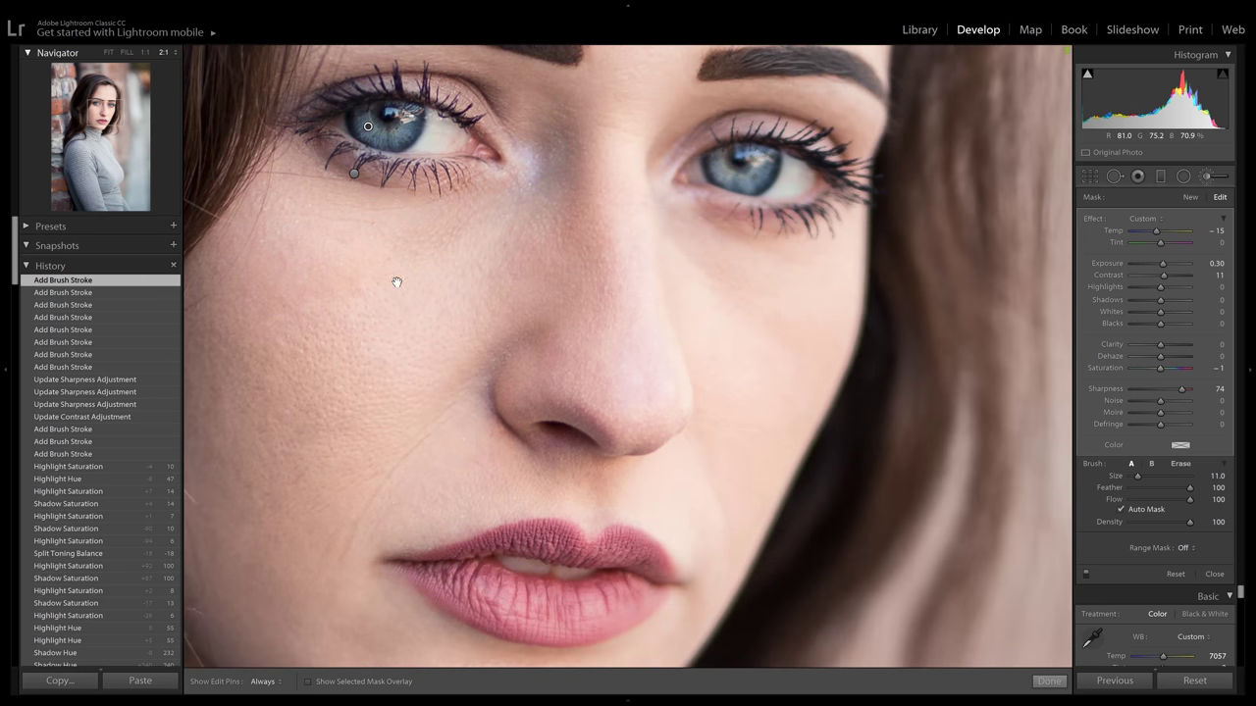
{"action": "left_click_drag", "start_coordinate": [639, 308], "coordinate": [661, 387]}
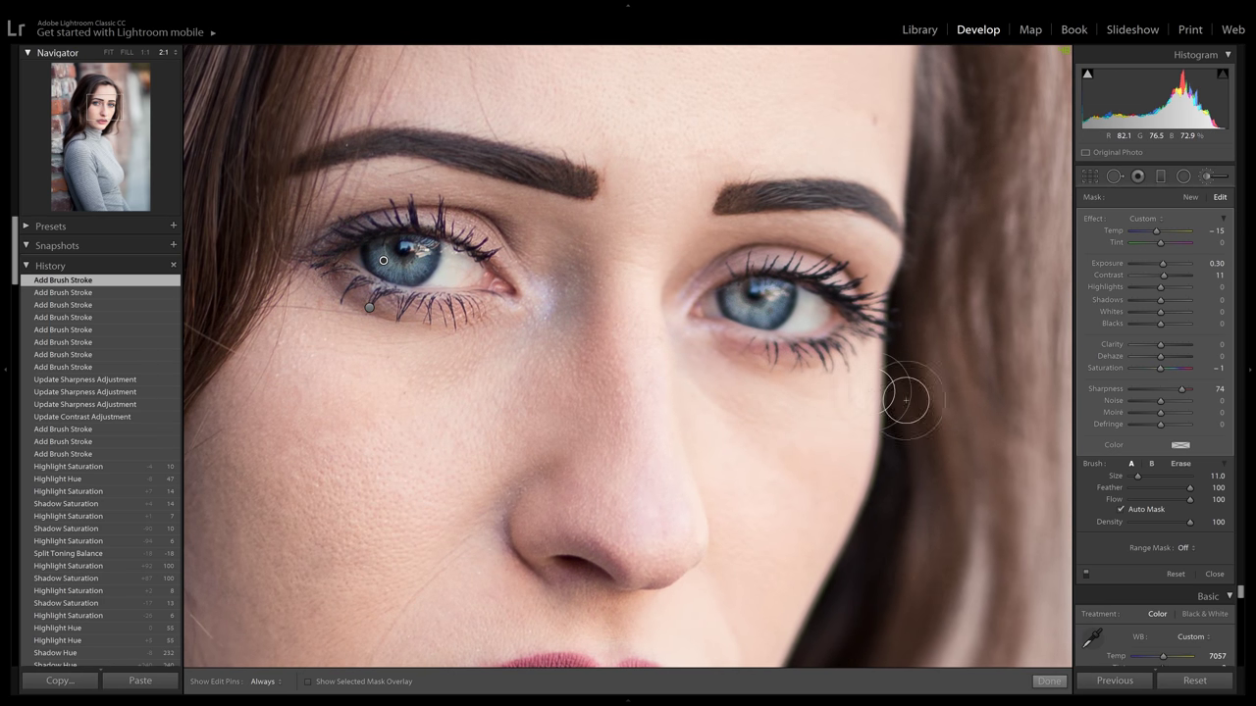
{"action": "left_click", "coordinate": [1153, 235]}
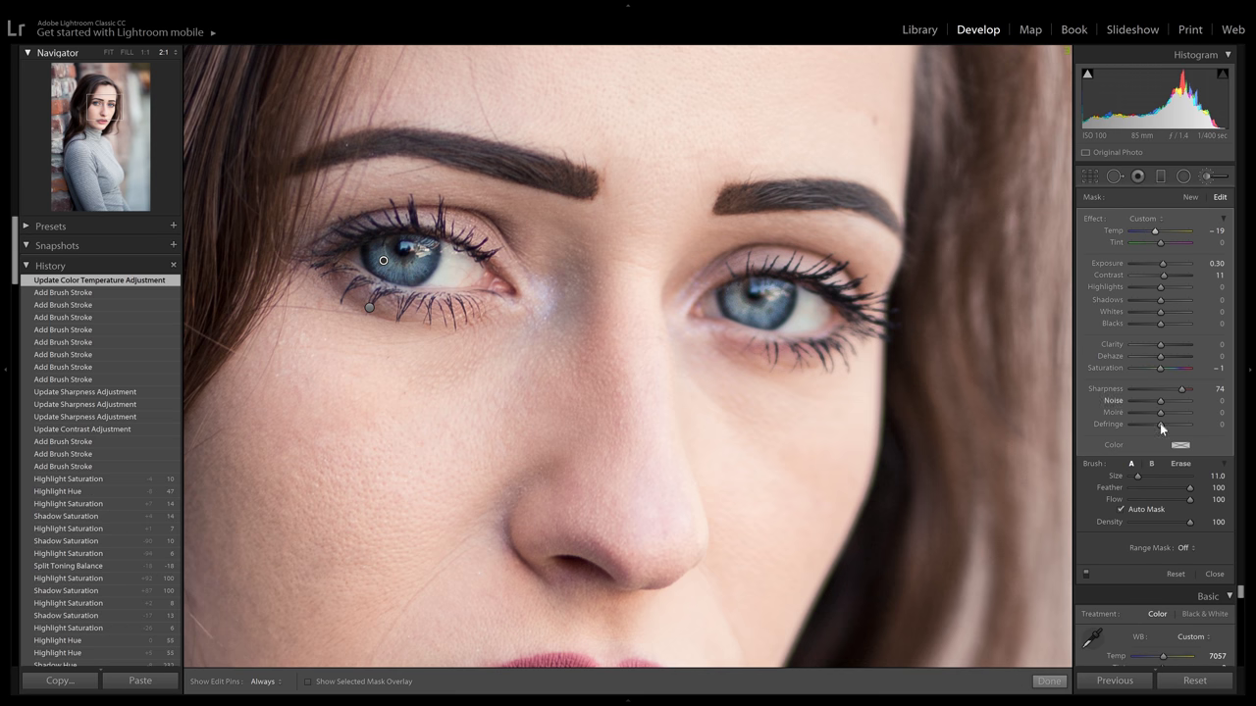
{"action": "left_click", "coordinate": [143, 292]}
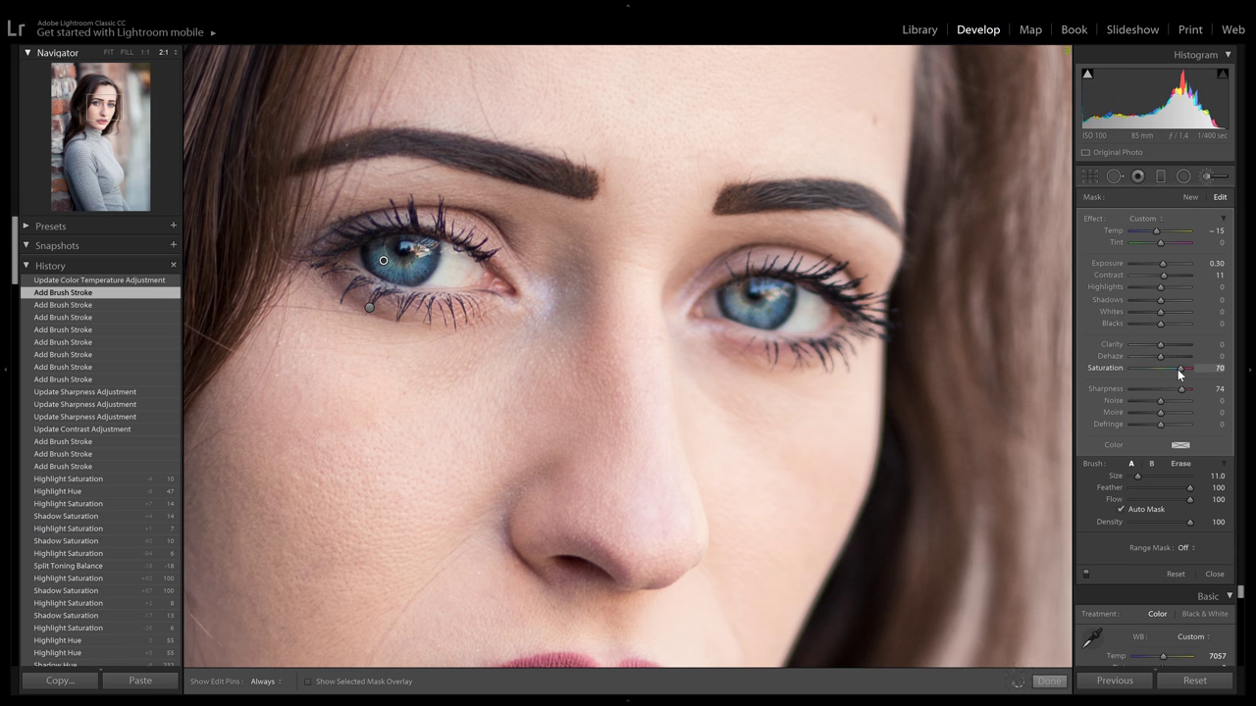
{"action": "left_click_drag", "start_coordinate": [1191, 370], "coordinate": [1169, 374]}
{"action": "left_click_drag", "start_coordinate": [1164, 370], "coordinate": [1160, 370]}
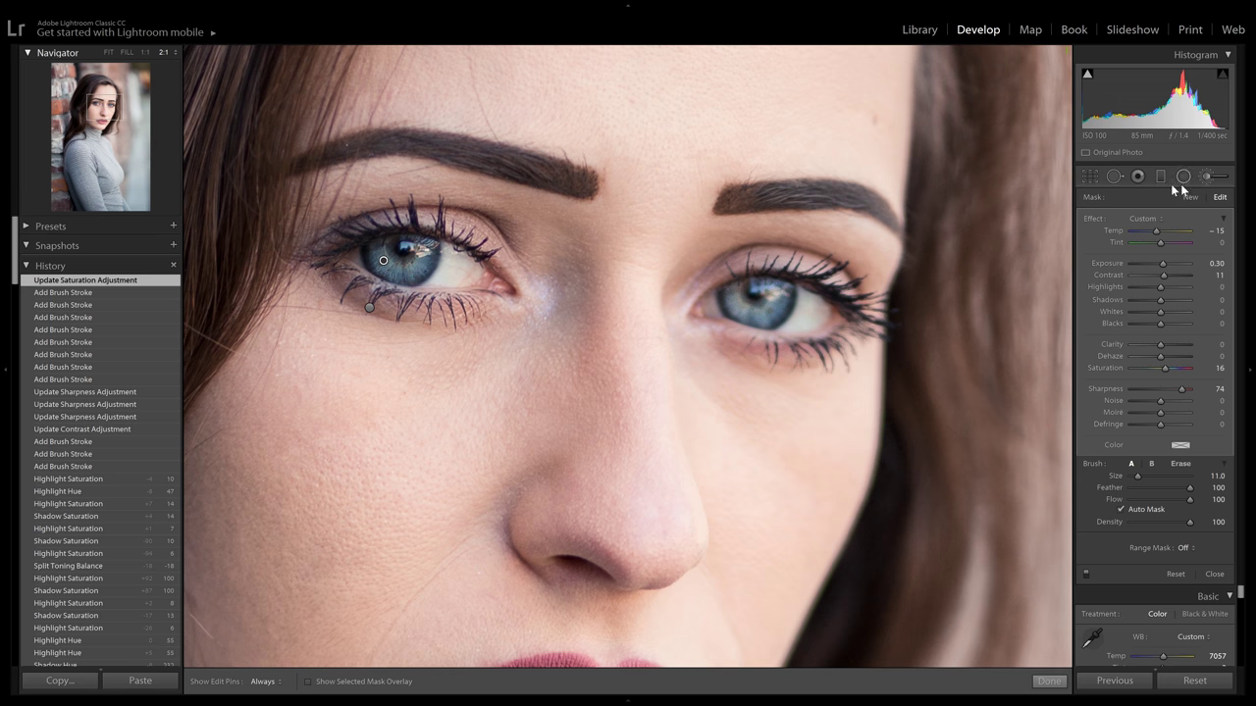
Step: Leave the Adjustment Brush and compare both eyes repeatedly between the before and after views at 2:1 zoom
{"action": "left_click", "coordinate": [1092, 177]}
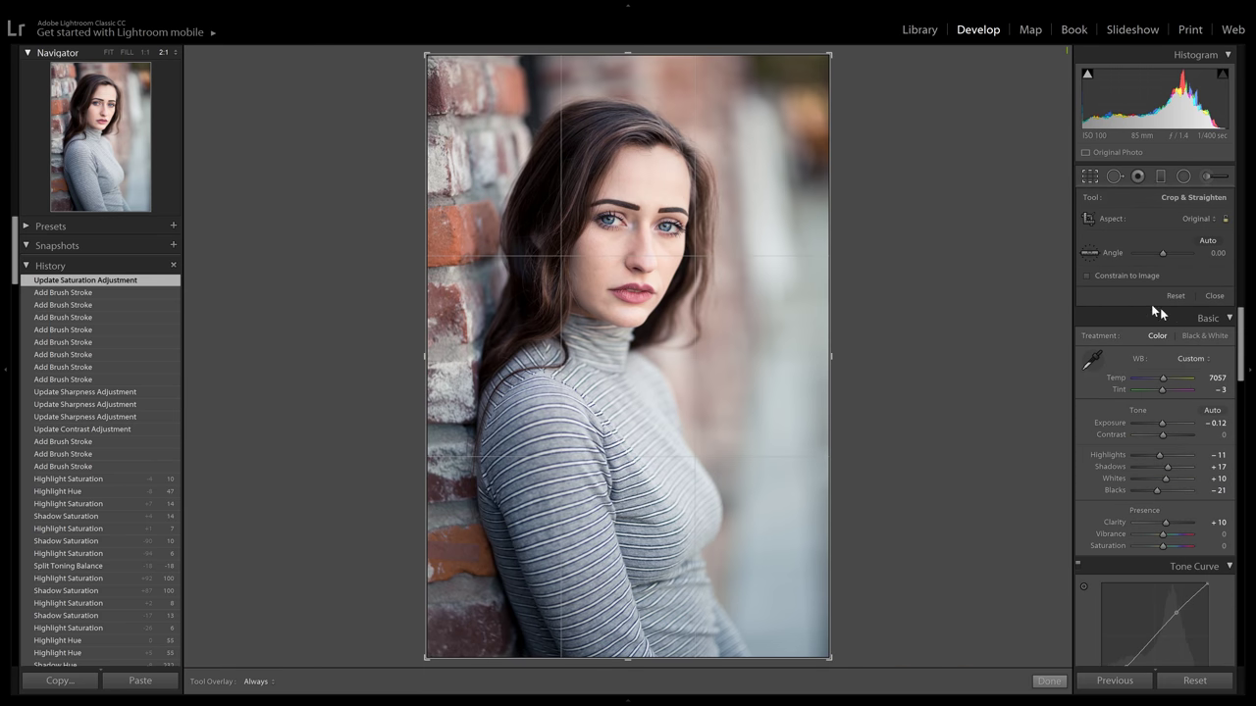
{"action": "left_click", "coordinate": [1216, 296]}
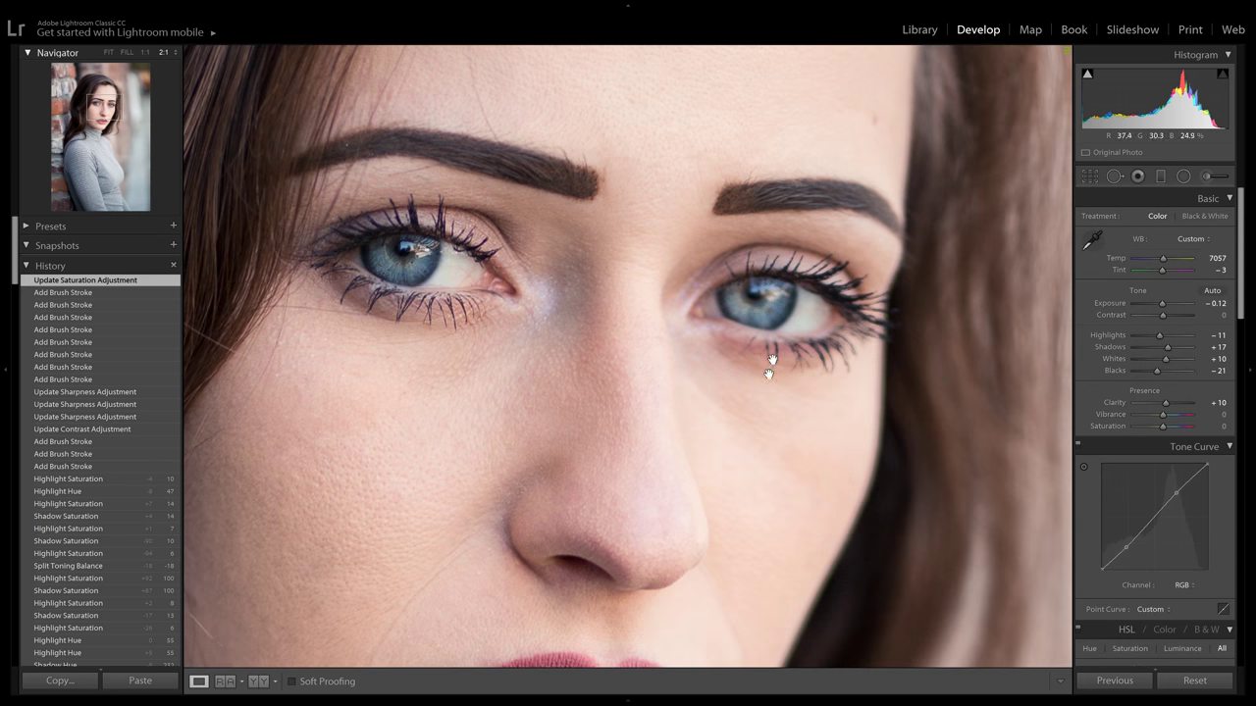
{"action": "key", "text": "backslash"}
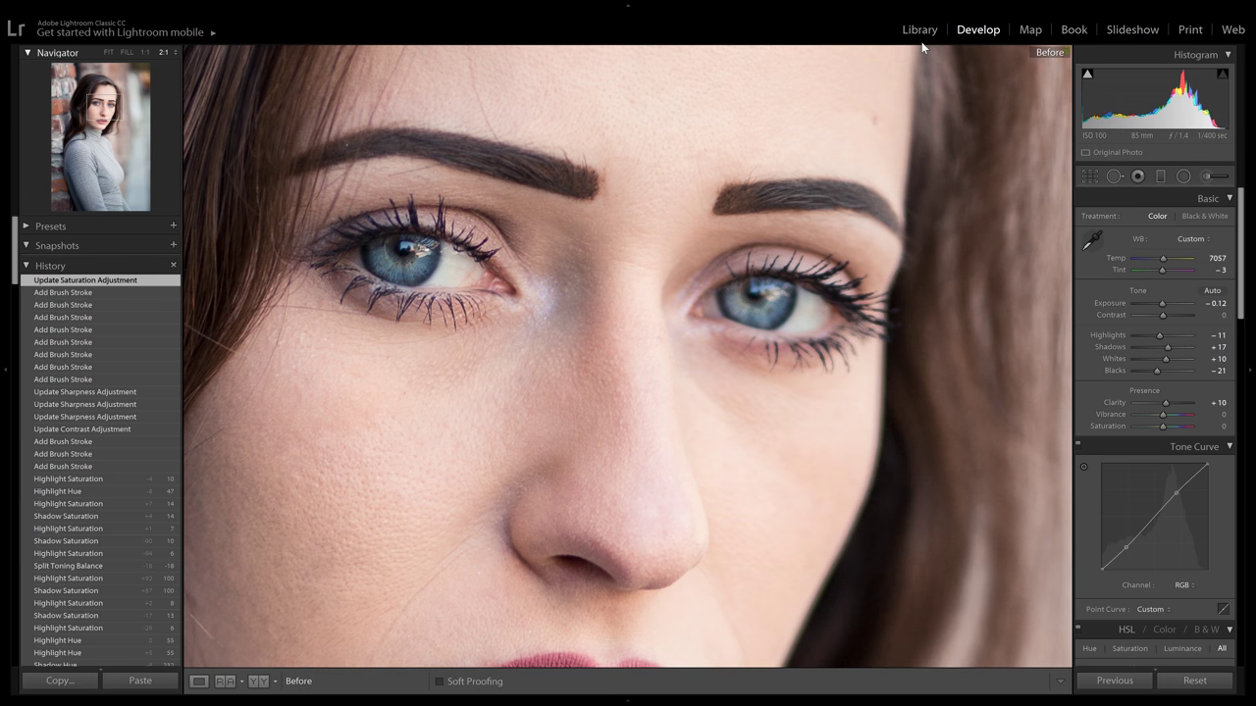
{"action": "key", "text": "backslash"}
{"action": "key", "text": "backslash"}
{"action": "key", "text": "backslash"}
{"action": "key", "text": "backslash"}
{"action": "key", "text": "backslash"}
{"action": "key", "text": "backslash"}
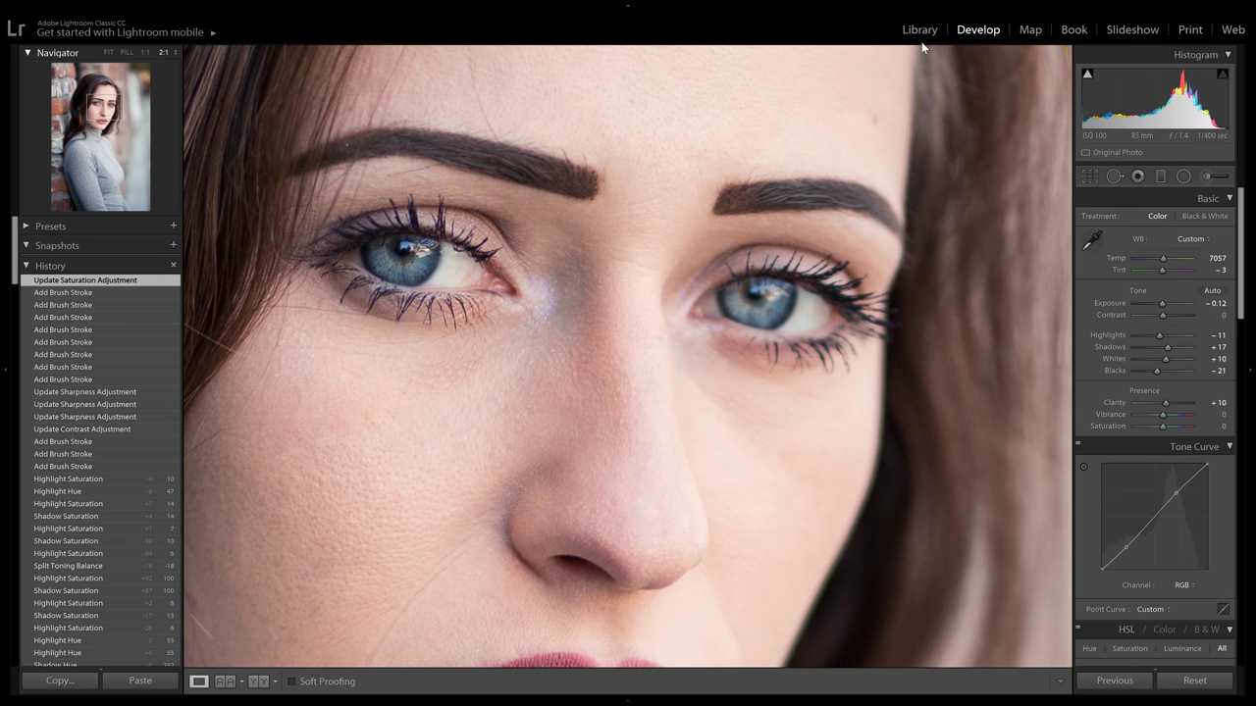
{"action": "key", "text": "backslash"}
{"action": "key", "text": "backslash"}
{"action": "key", "text": "backslash"}
{"action": "key", "text": "backslash"}
{"action": "key", "text": "backslash"}
{"action": "key", "text": "backslash"}
{"action": "key", "text": "backslash"}
{"action": "key", "text": "backslash"}
{"action": "key", "text": "backslash"}
{"action": "key", "text": "backslash"}
{"action": "key", "text": "backslash"}
Step: Fit the whole portrait in view and review its tone curve, HSL, split toning, detail and lens correction settings
{"action": "left_click", "coordinate": [126, 52]}
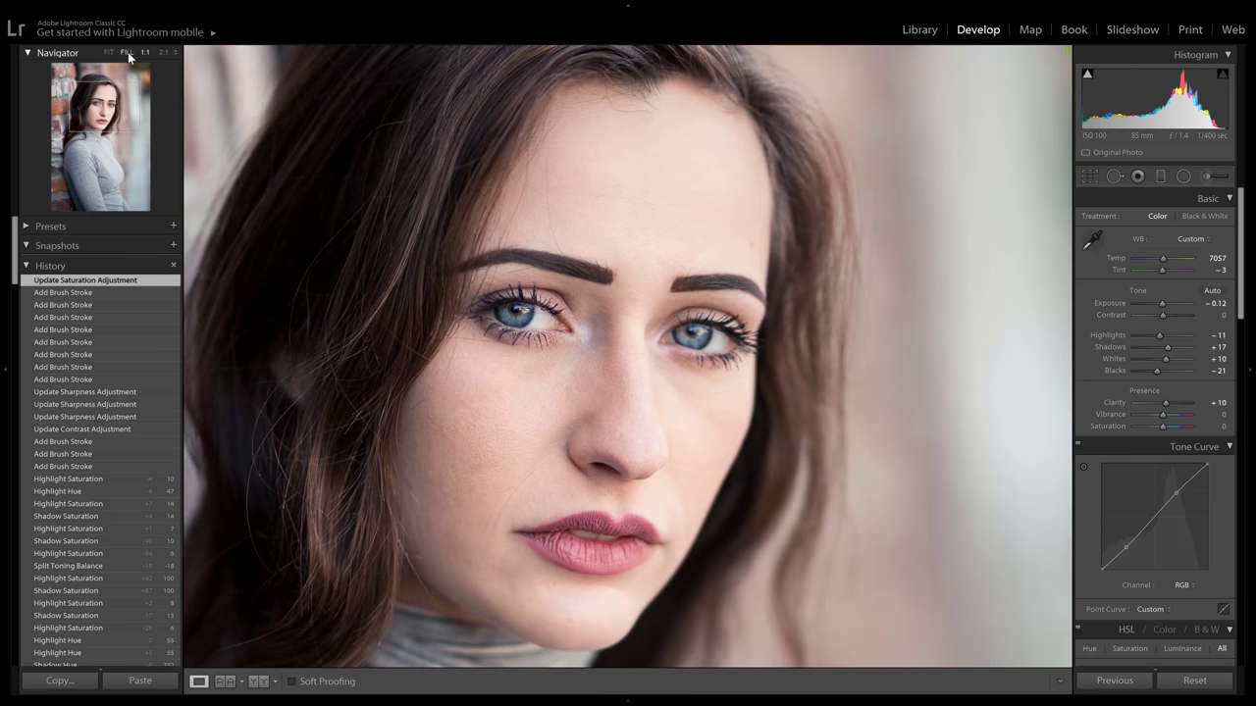
{"action": "left_click", "coordinate": [109, 52]}
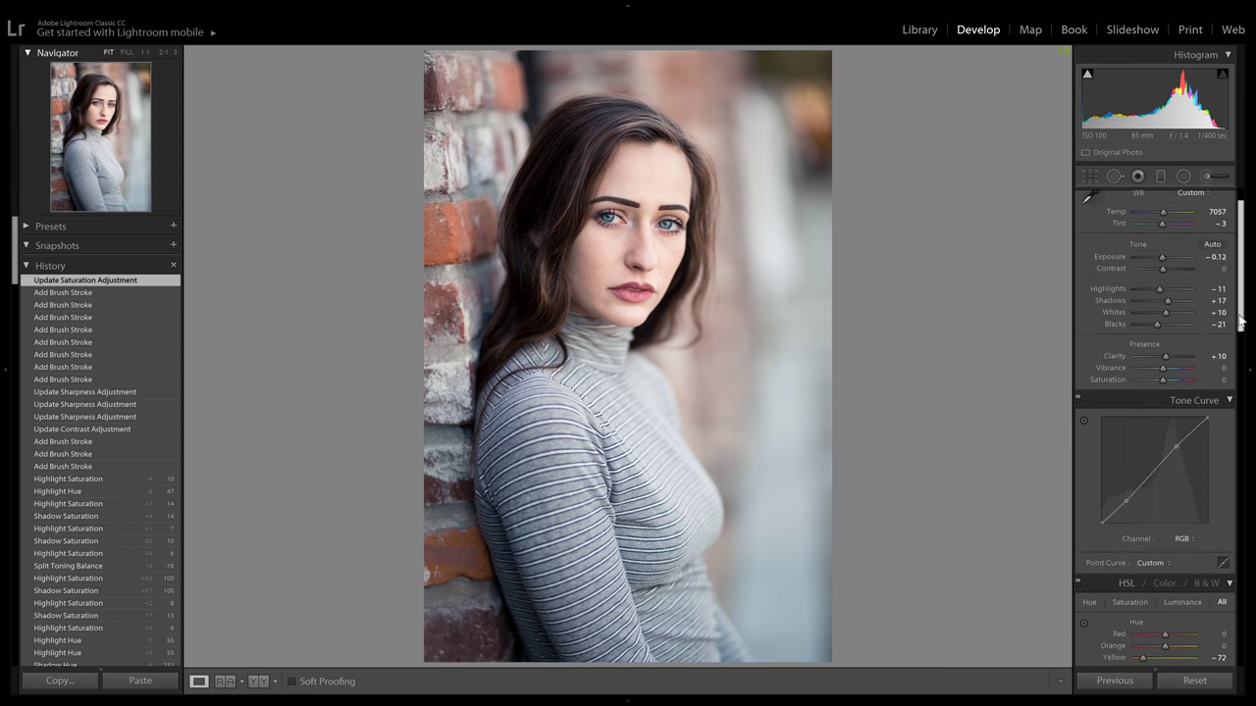
{"action": "left_click_drag", "start_coordinate": [1240, 319], "coordinate": [1249, 367]}
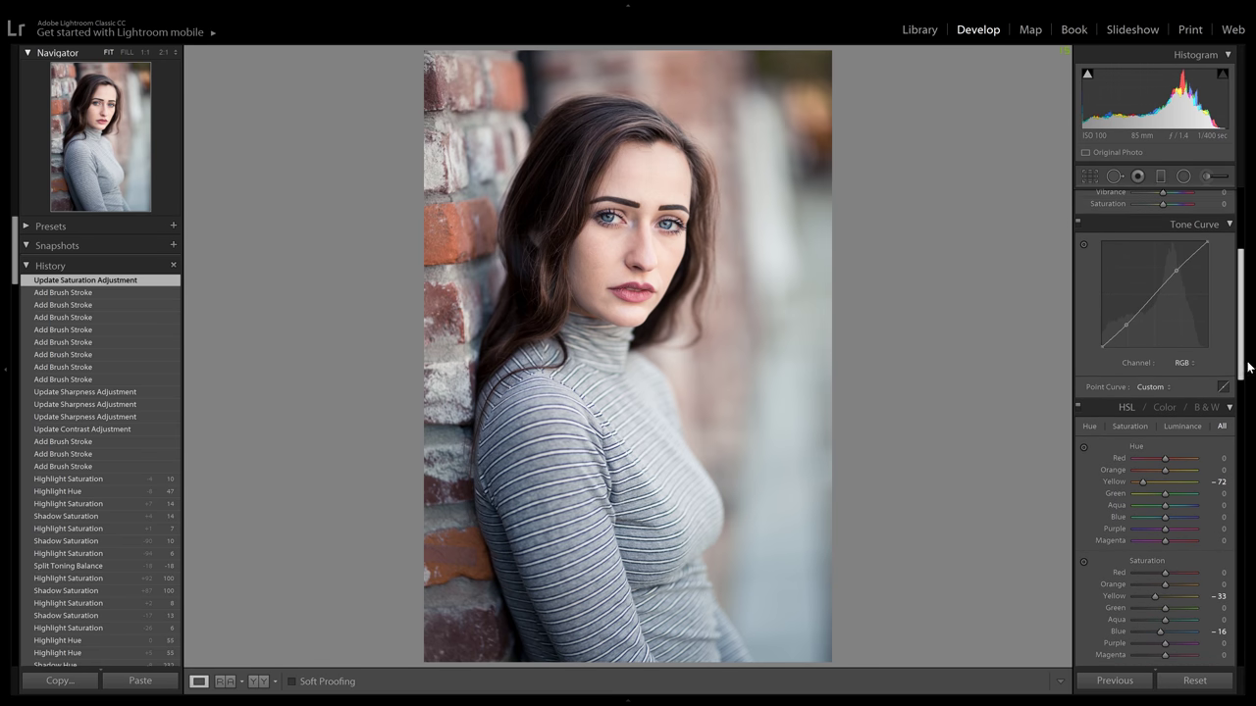
{"action": "scroll", "coordinate": [1249, 367], "scroll_direction": "down", "scroll_amount": 10}
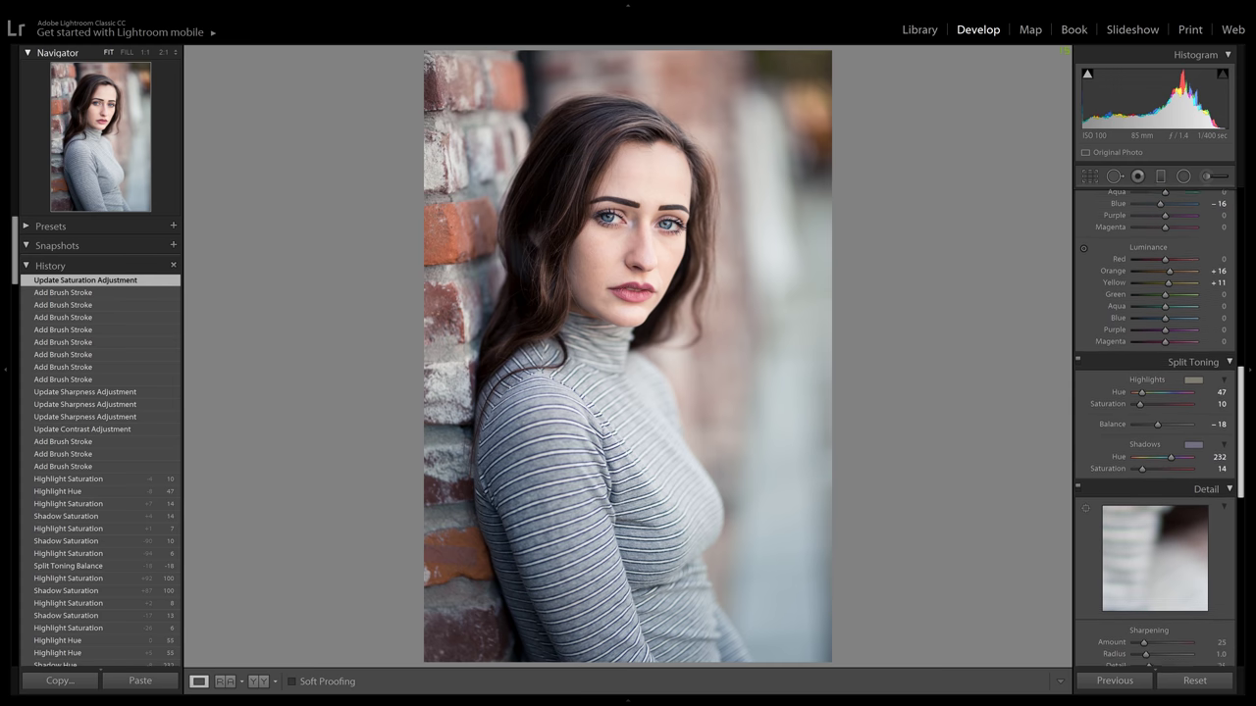
{"action": "scroll", "coordinate": [1156, 432], "scroll_direction": "down", "scroll_amount": 13}
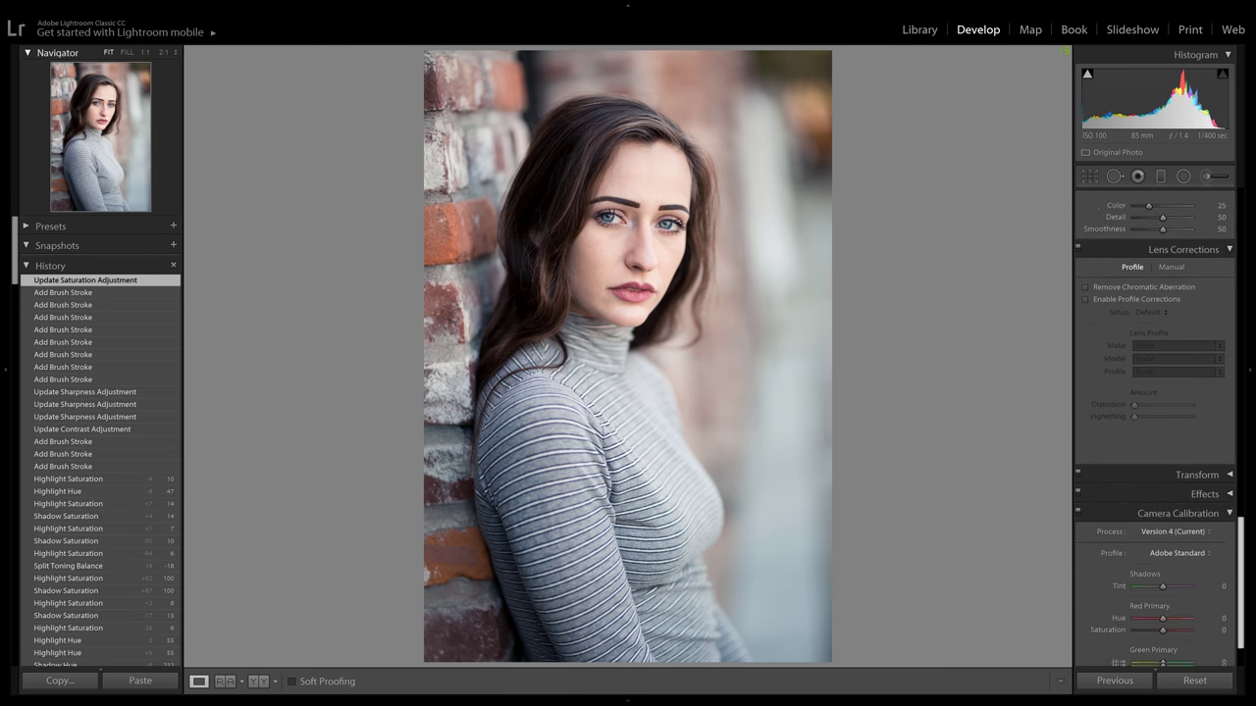
Step: Add a Highlight Priority post-crop vignette with amount -25, midpoint 60, roundness +48 and feather 61
{"action": "scroll", "coordinate": [1156, 431], "scroll_direction": "down", "scroll_amount": 2}
{"action": "scroll", "coordinate": [1156, 432], "scroll_direction": "up", "scroll_amount": 5}
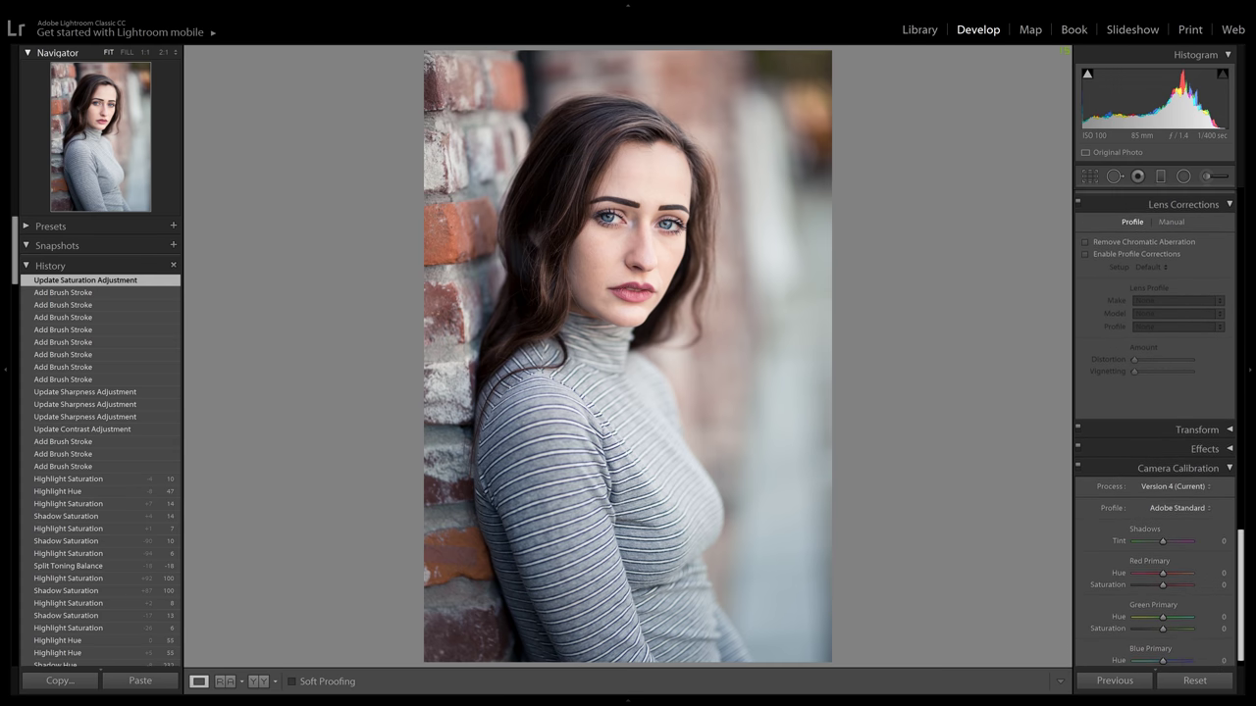
{"action": "scroll", "coordinate": [1156, 431], "scroll_direction": "down", "scroll_amount": 3}
{"action": "scroll", "coordinate": [1242, 595], "scroll_direction": "up", "scroll_amount": 1}
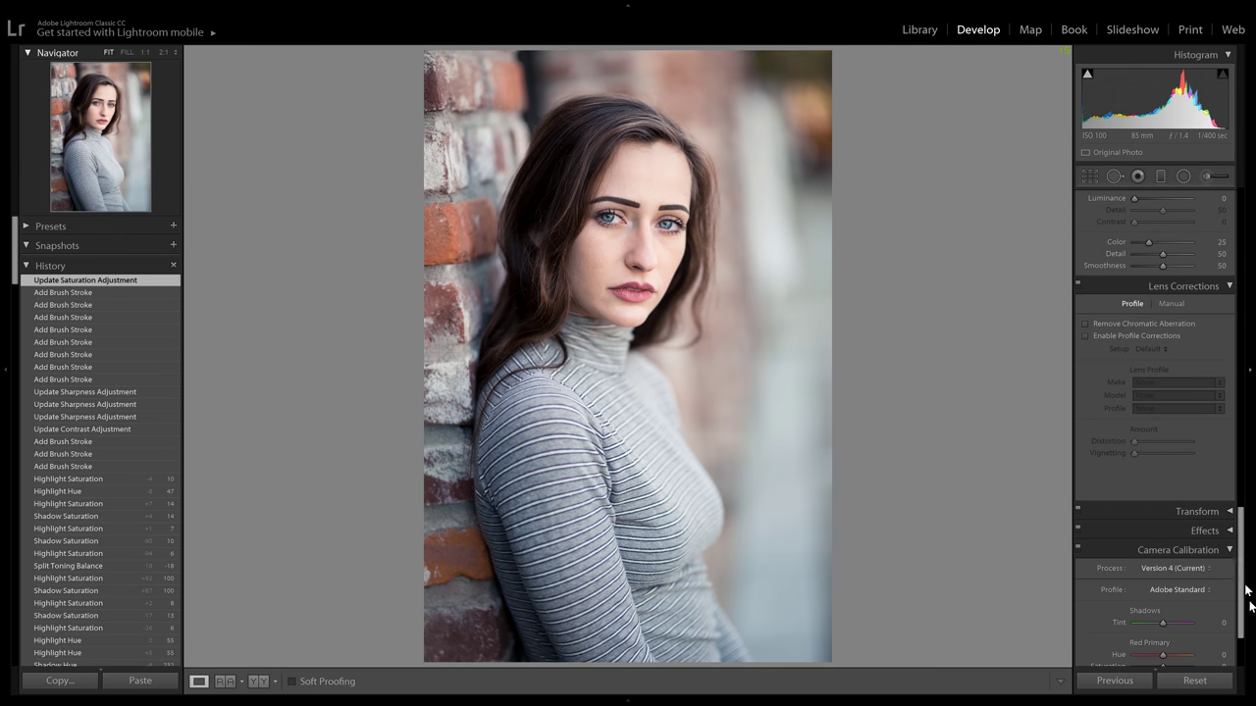
{"action": "left_click", "coordinate": [1228, 533]}
{"action": "left_click_drag", "start_coordinate": [1239, 515], "coordinate": [1240, 546]}
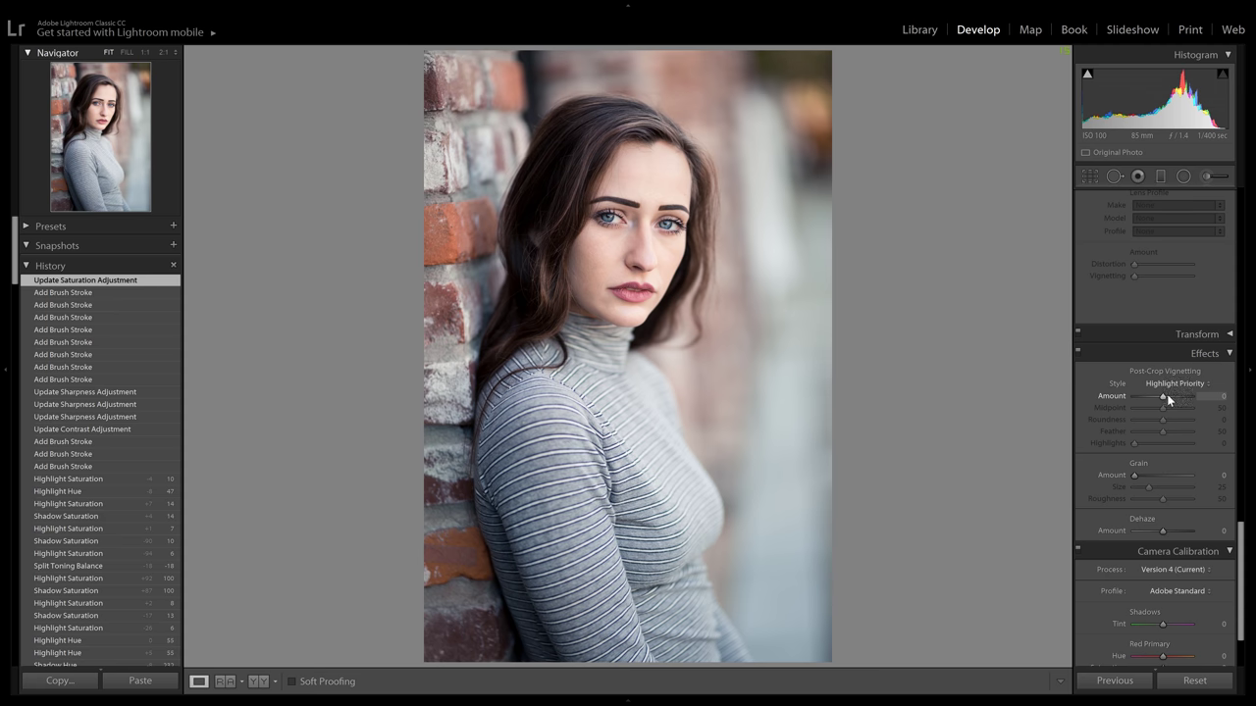
{"action": "mouse_move", "coordinate": [1167, 394]}
{"action": "left_mouse_down"}
{"action": "mouse_move", "coordinate": [1146, 396]}
{"action": "mouse_move", "coordinate": [1167, 410]}
{"action": "mouse_move", "coordinate": [1146, 420]}
{"action": "mouse_move", "coordinate": [1179, 423]}
{"action": "mouse_move", "coordinate": [1145, 430]}
{"action": "mouse_move", "coordinate": [1177, 434]}
{"action": "mouse_move", "coordinate": [1153, 399]}
{"action": "mouse_move", "coordinate": [1165, 401]}
{"action": "mouse_move", "coordinate": [1153, 403]}
{"action": "left_mouse_up"}
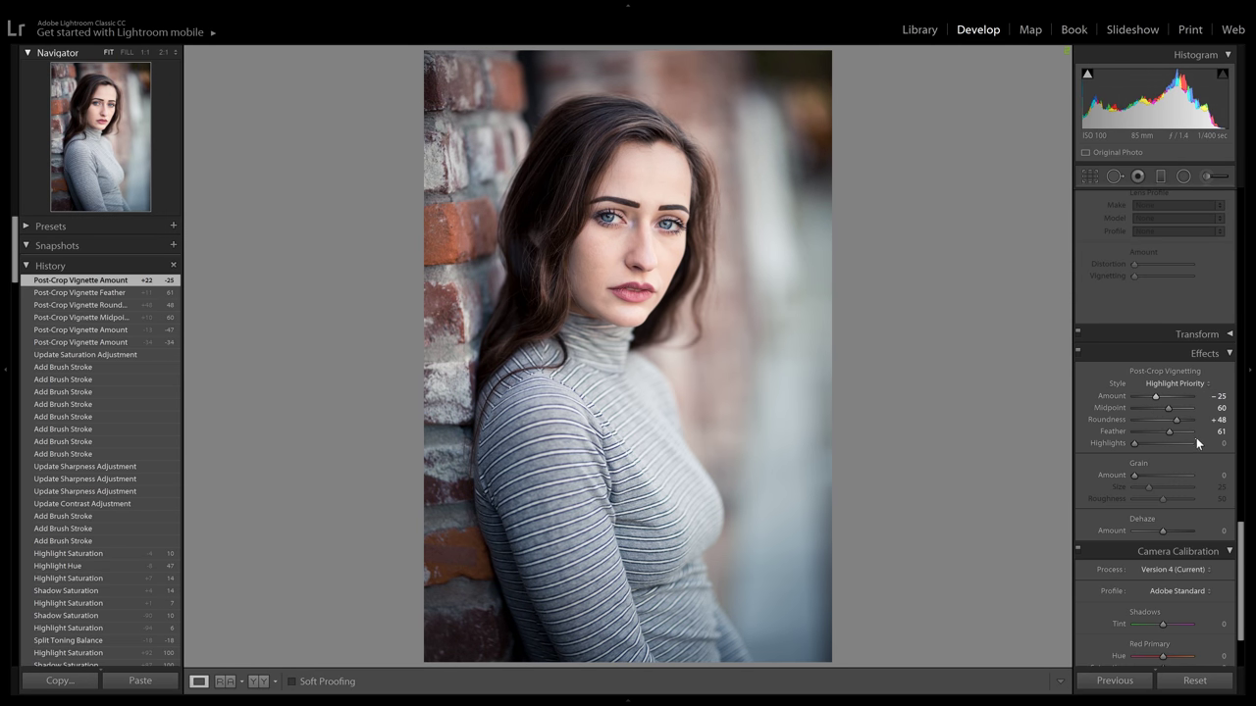
Step: Compare the portrait with and without the vignette using history states, and soften the vignette amount to -15
{"action": "left_click", "coordinate": [83, 357]}
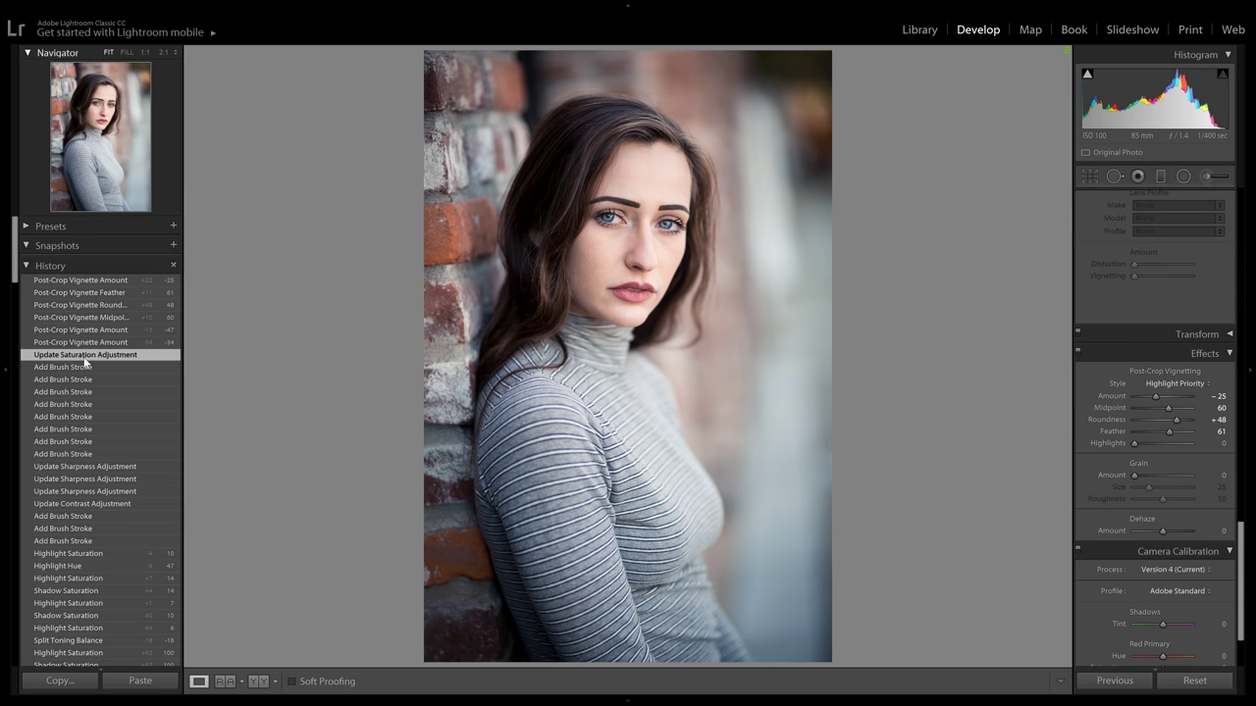
{"action": "left_click", "coordinate": [105, 282]}
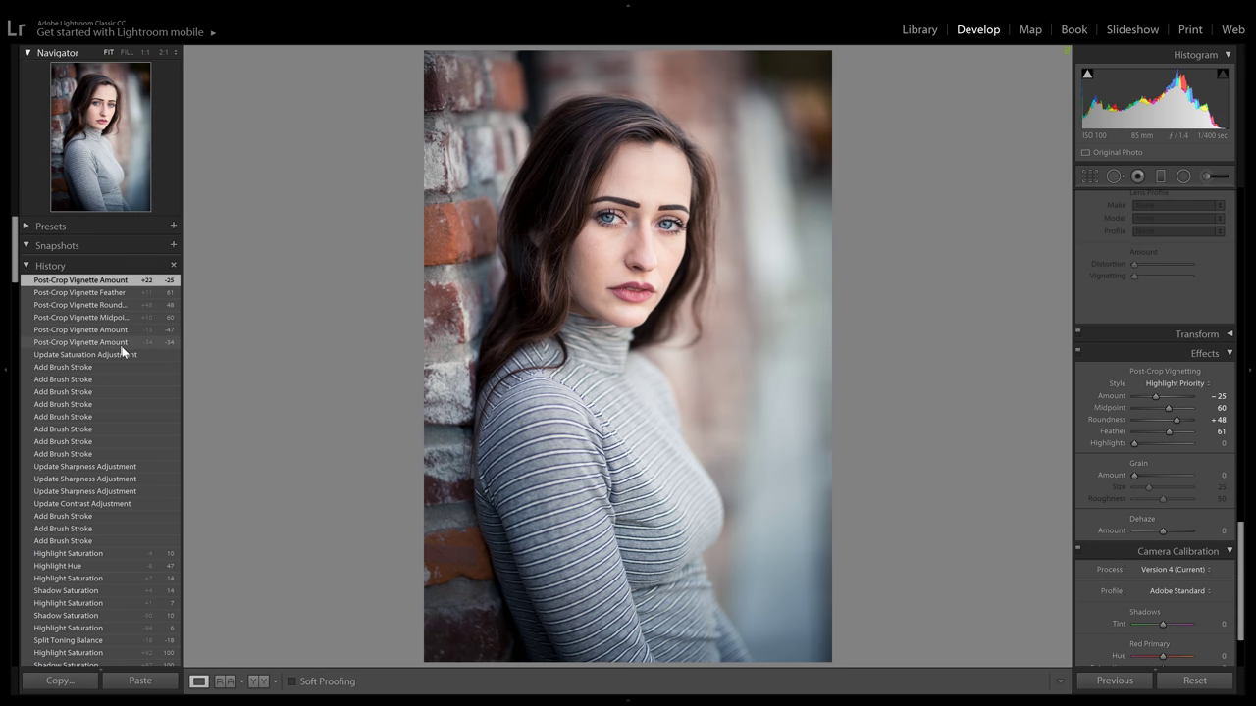
{"action": "left_click", "coordinate": [131, 357]}
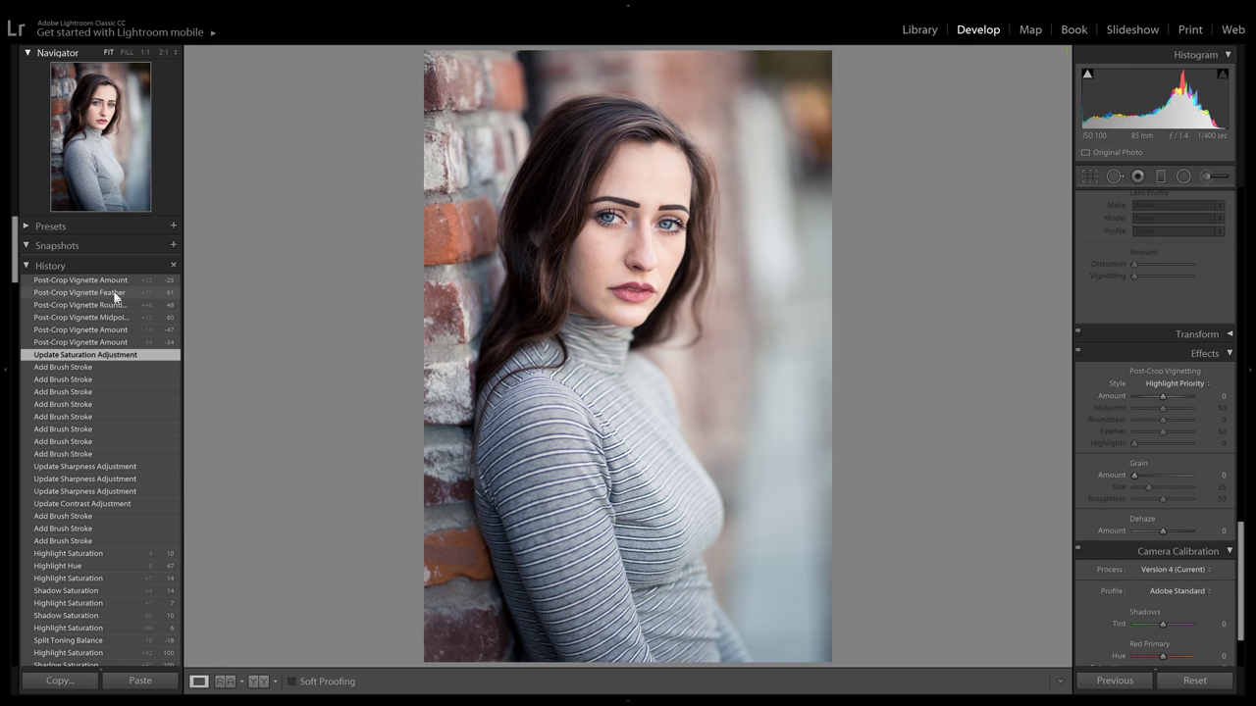
{"action": "left_click", "coordinate": [123, 282]}
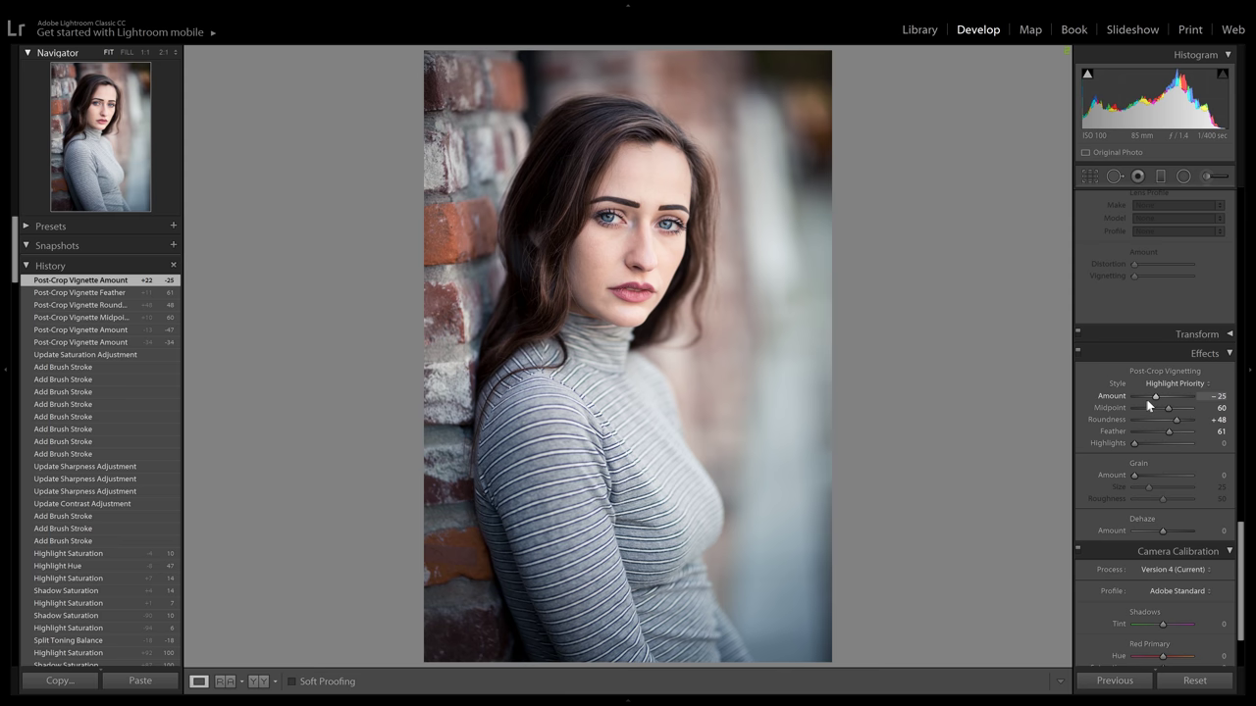
{"action": "left_click_drag", "start_coordinate": [1155, 395], "coordinate": [1157, 394]}
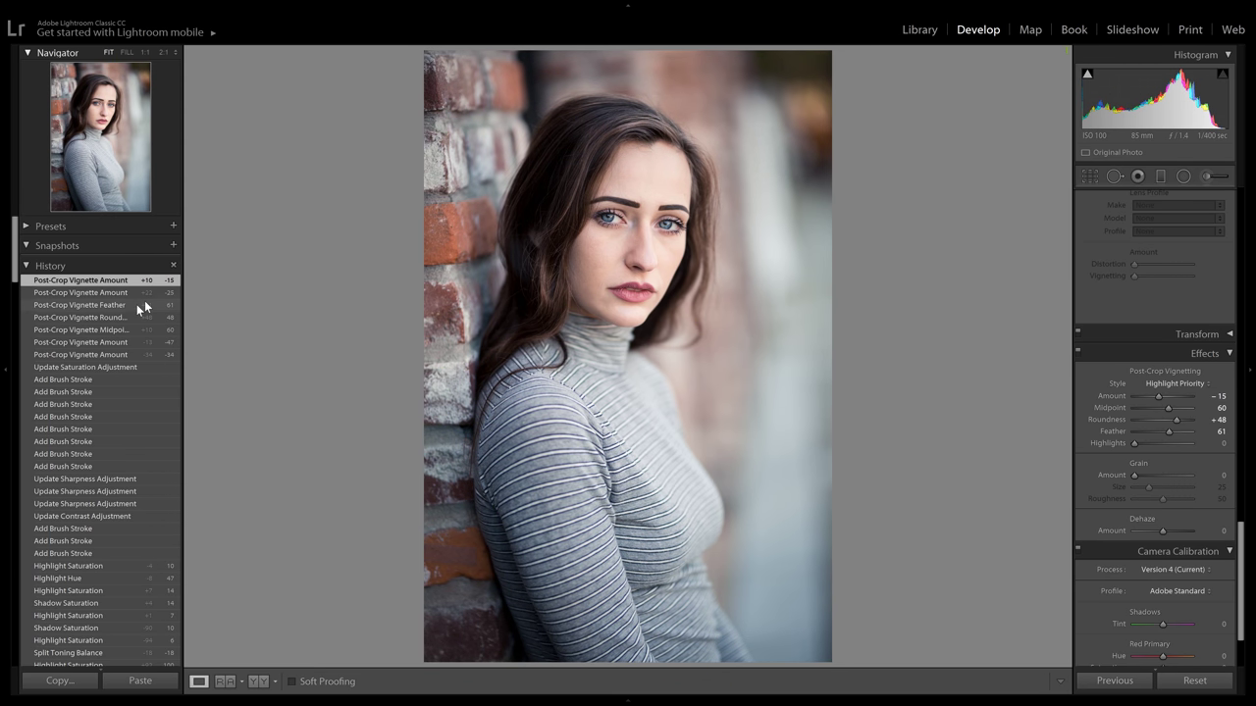
Step: Compare the portrait repeatedly between the state before any vignette and the latest vignette amount, ending on the latest state
{"action": "left_click", "coordinate": [125, 367]}
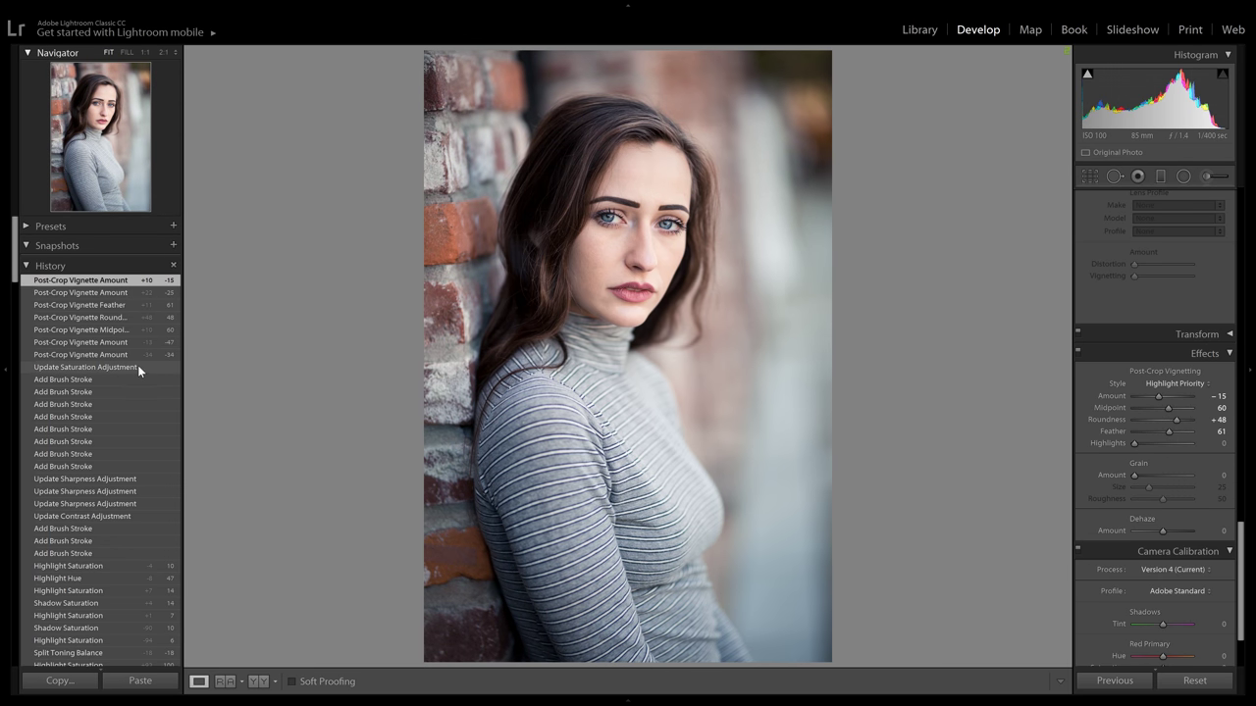
{"action": "left_click", "coordinate": [139, 366]}
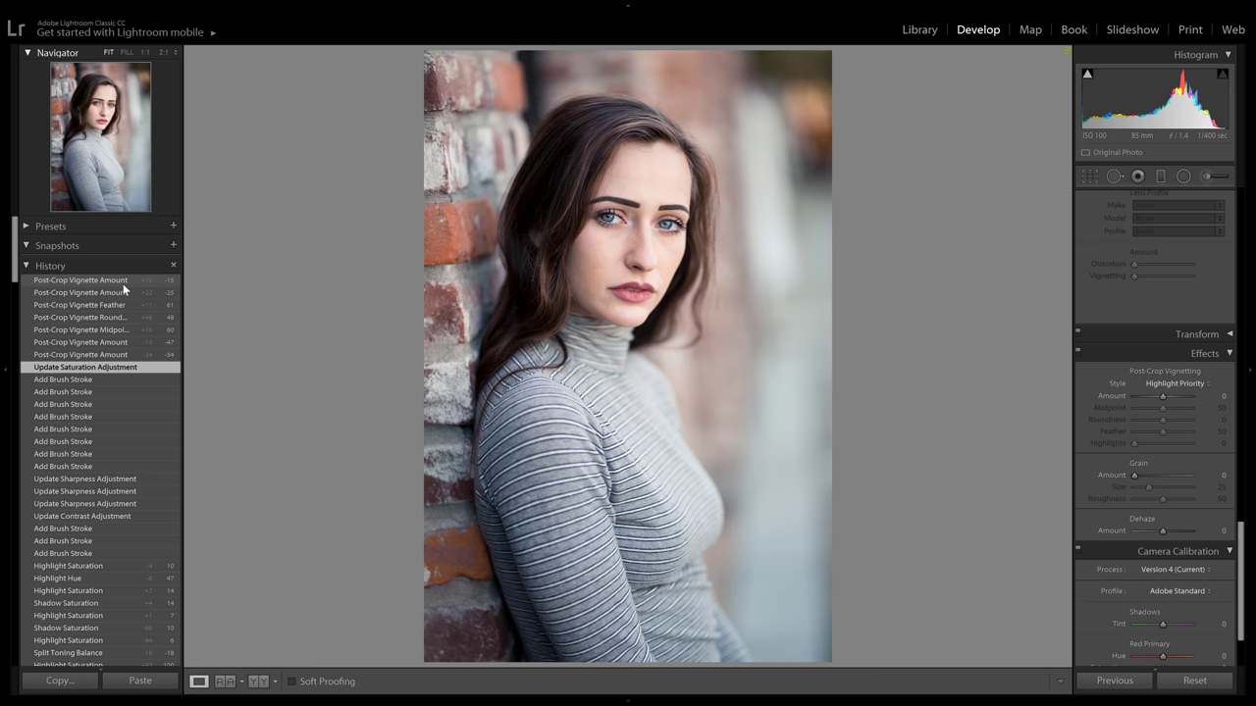
{"action": "left_click", "coordinate": [123, 284]}
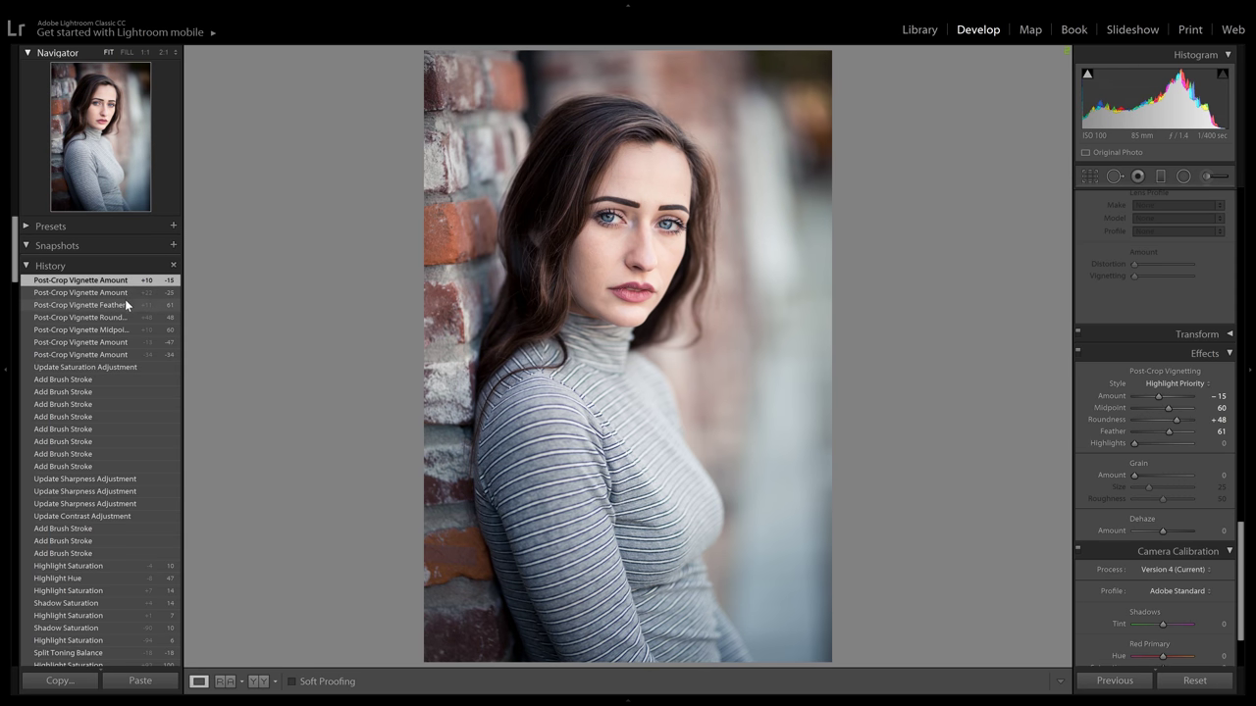
{"action": "left_click", "coordinate": [143, 366]}
{"action": "key", "text": "ctrl+z"}
{"action": "left_click", "coordinate": [143, 366]}
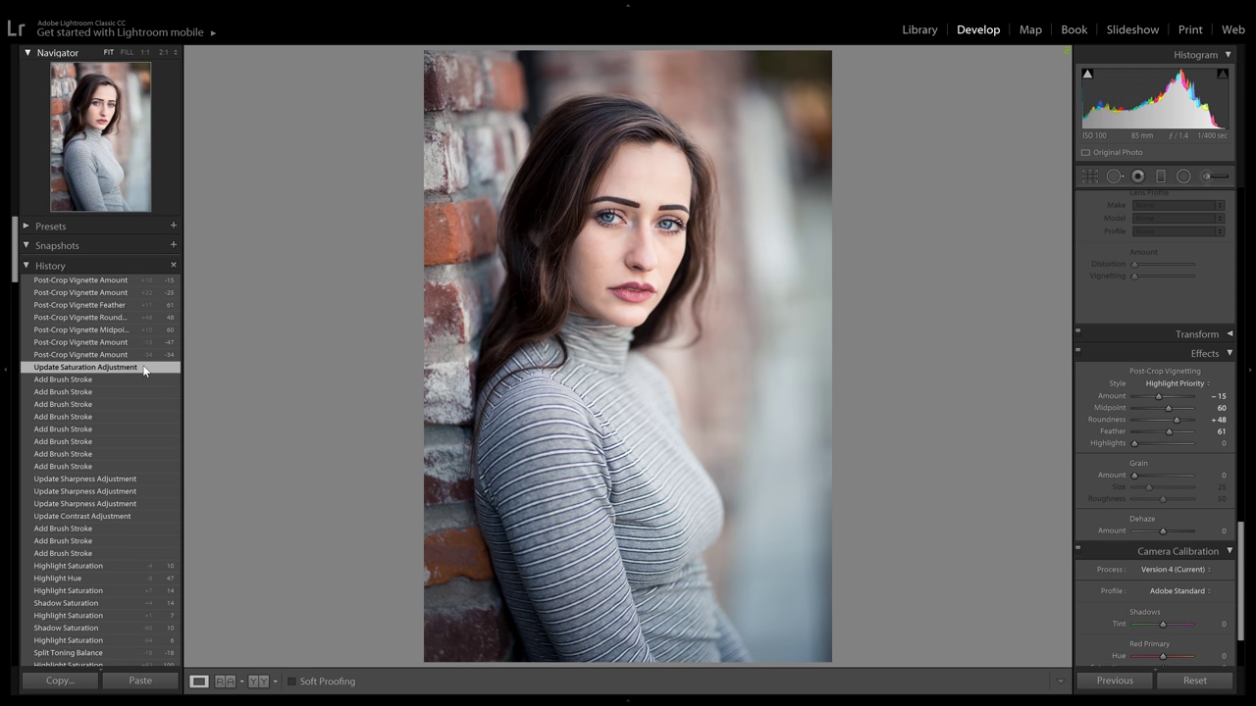
{"action": "left_click", "coordinate": [113, 283]}
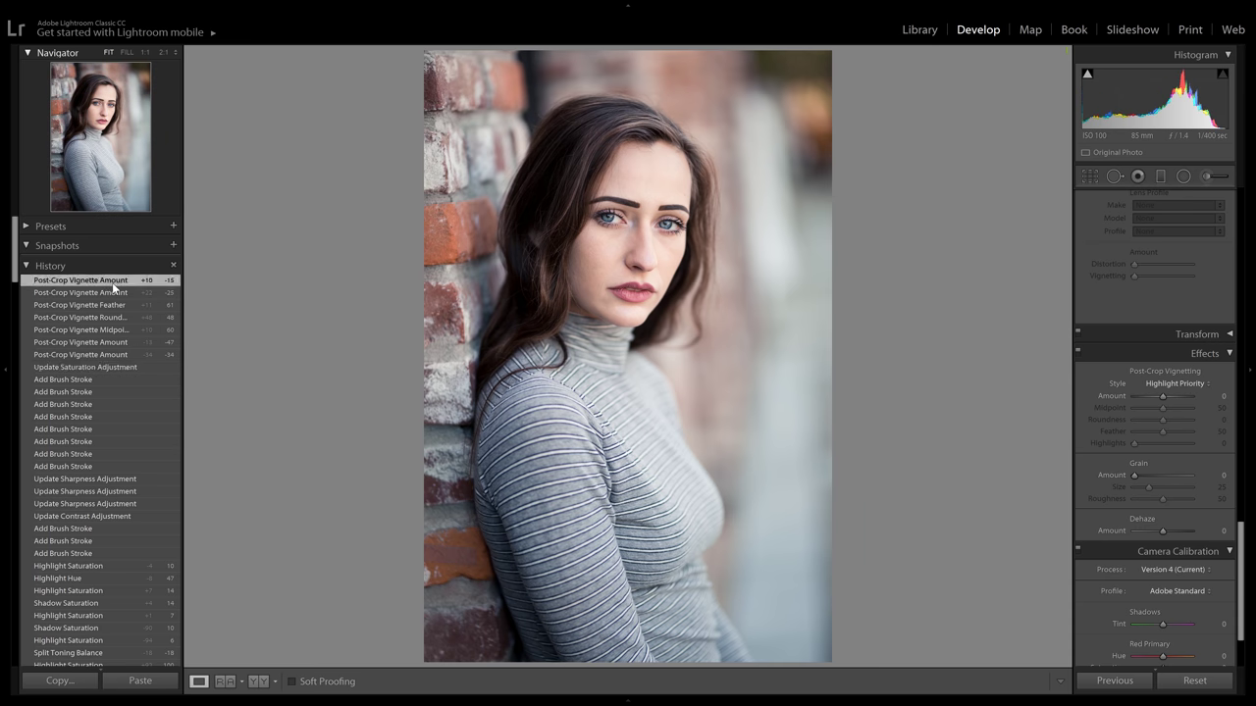
{"action": "key", "text": "ctrl+z"}
{"action": "left_click", "coordinate": [114, 284]}
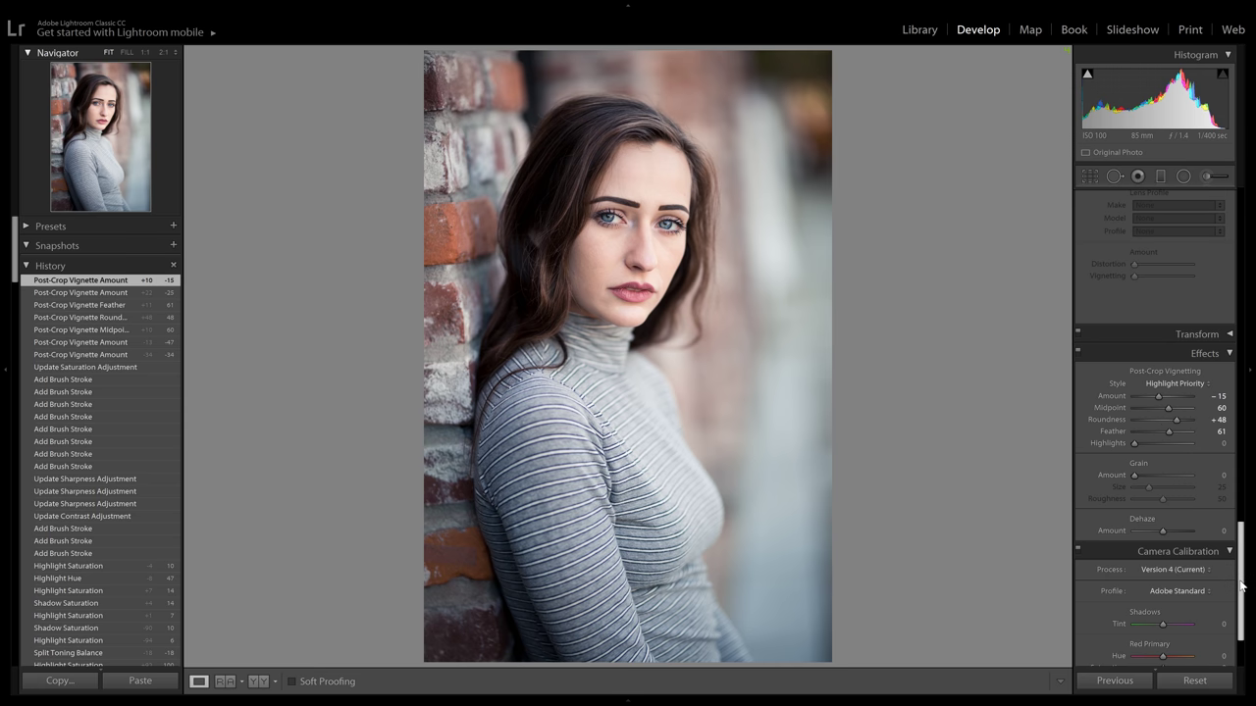
Step: Raise the split toning shadow saturation to 21 and set the highlights colour to hue 55 with saturation 17
{"action": "mouse_move", "coordinate": [1241, 577]}
{"action": "left_mouse_down"}
{"action": "mouse_move", "coordinate": [1250, 494]}
{"action": "mouse_move", "coordinate": [1253, 597]}
{"action": "mouse_move", "coordinate": [1242, 594]}
{"action": "left_mouse_up"}
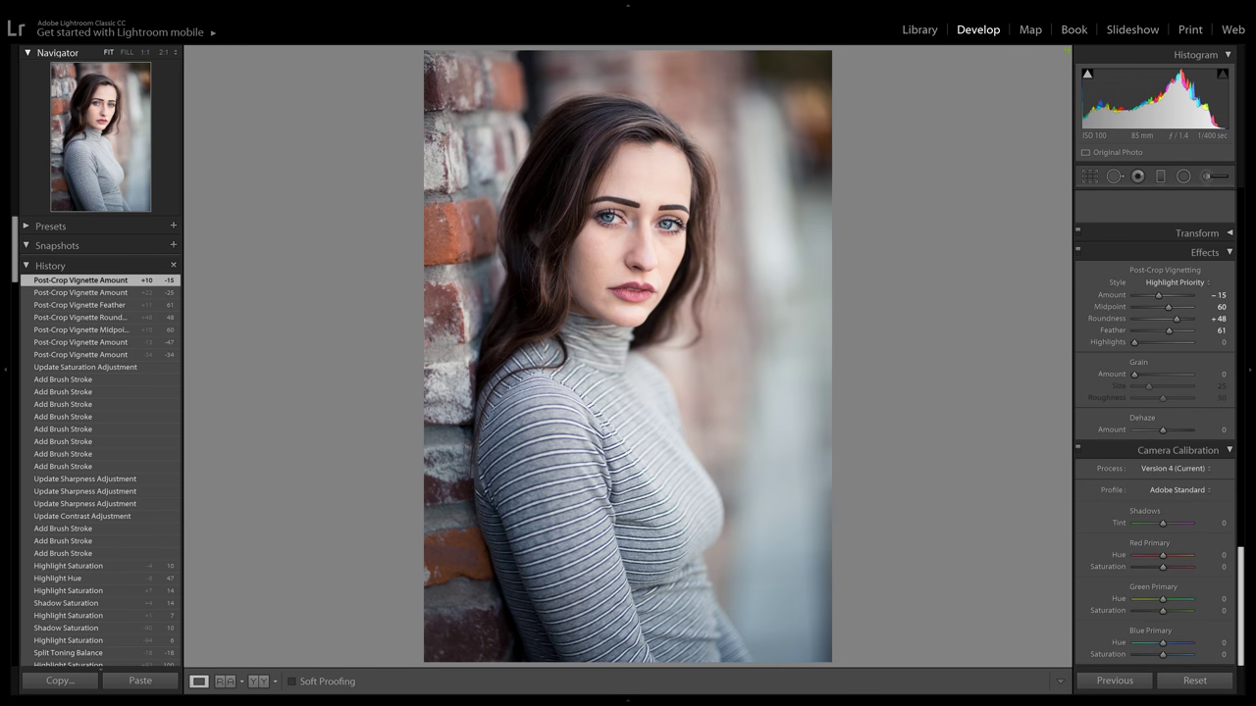
{"action": "scroll", "coordinate": [1214, 283], "scroll_direction": "up", "scroll_amount": 15}
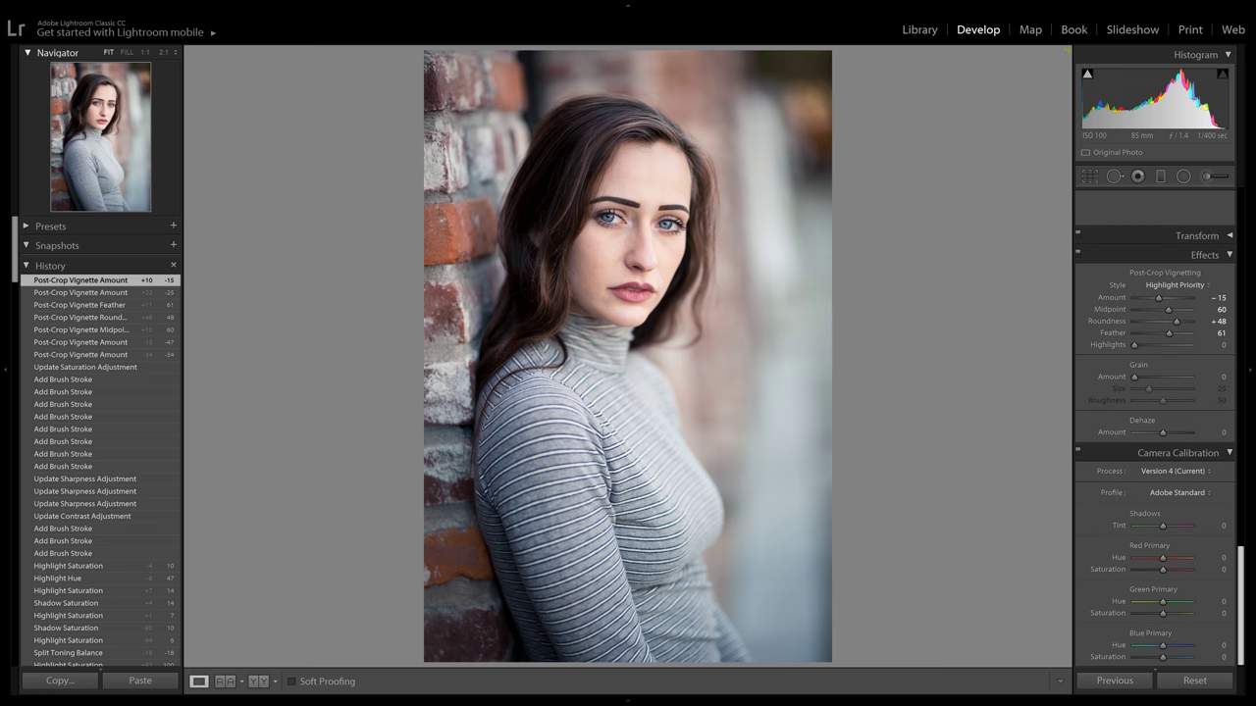
{"action": "scroll", "coordinate": [1213, 283], "scroll_direction": "up", "scroll_amount": 5}
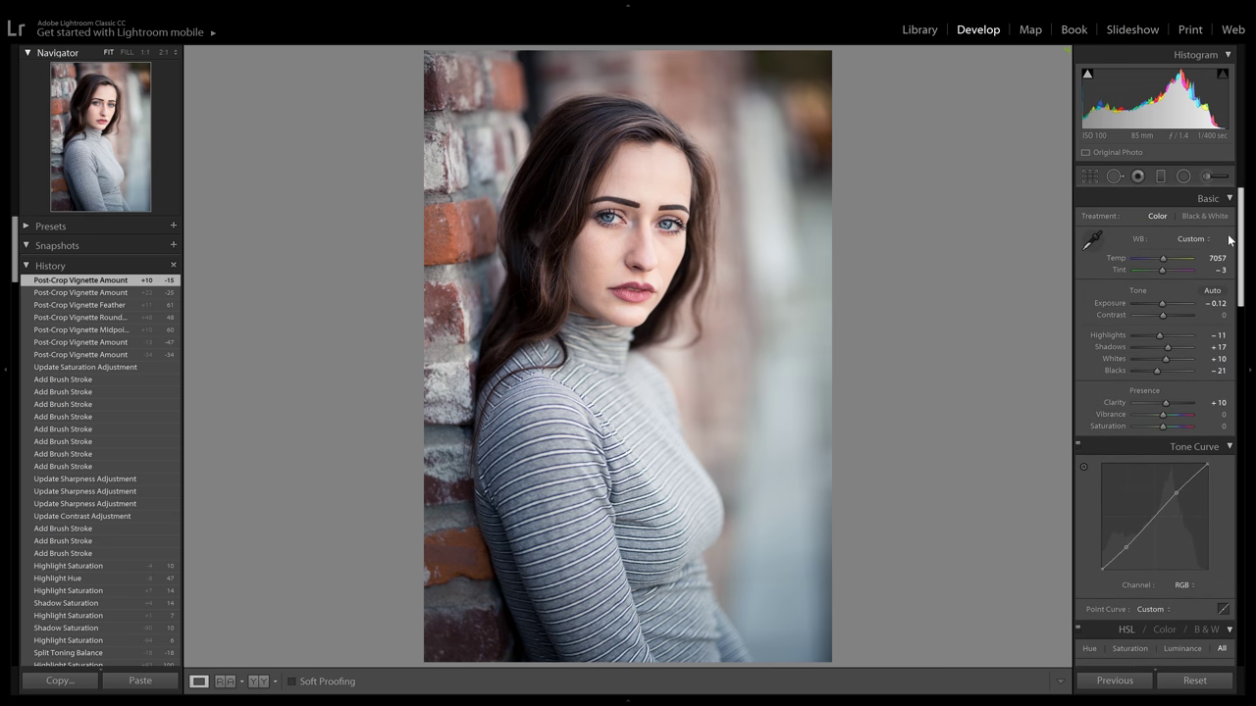
{"action": "left_click_drag", "start_coordinate": [1234, 243], "coordinate": [1235, 596]}
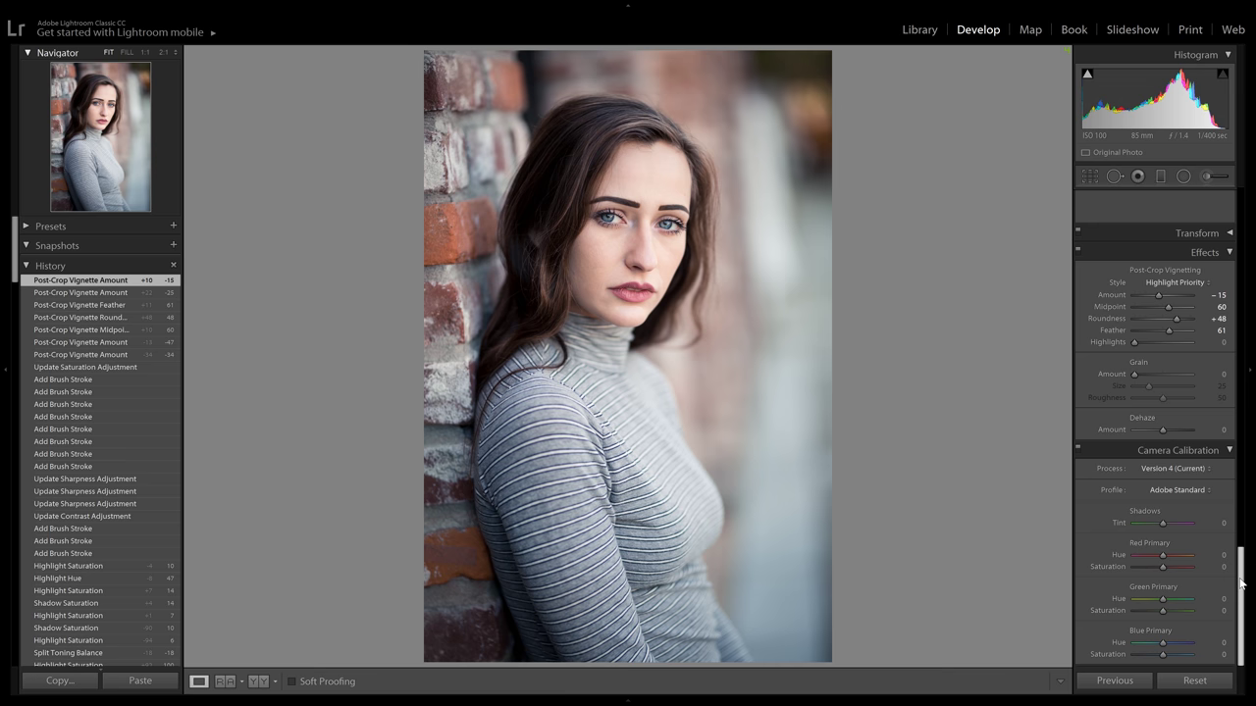
{"action": "left_click_drag", "start_coordinate": [1241, 584], "coordinate": [1233, 426]}
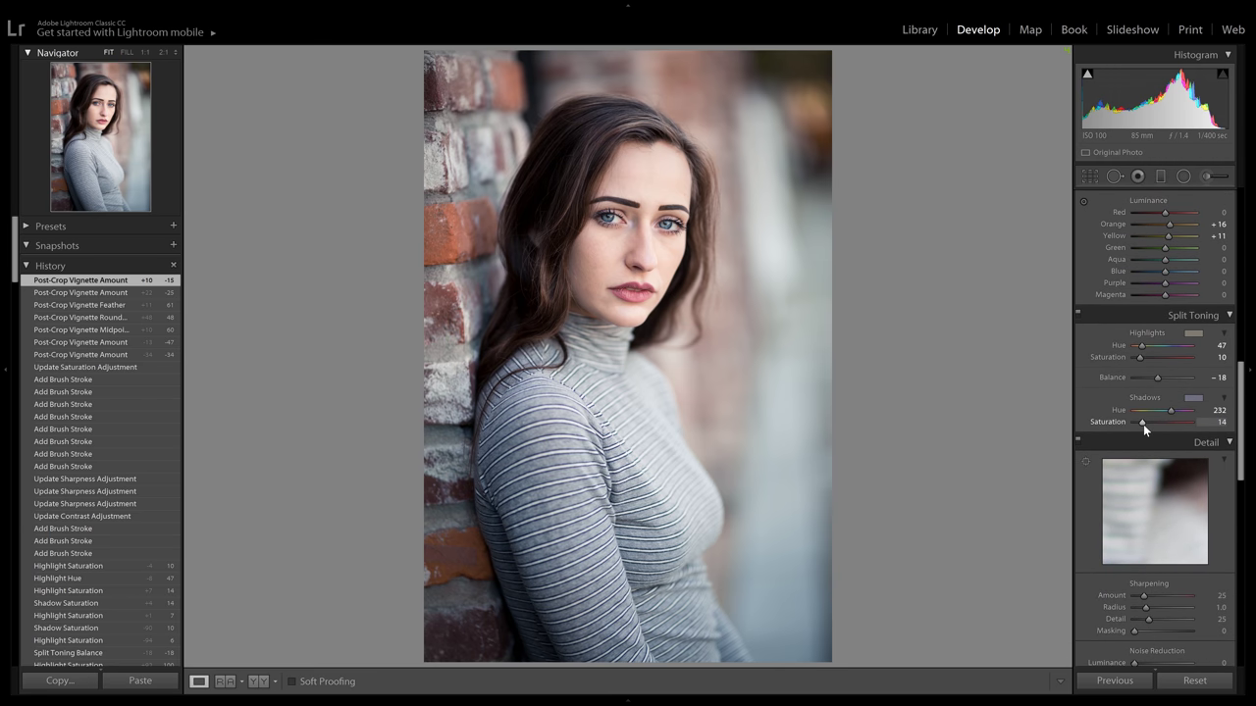
{"action": "left_click_drag", "start_coordinate": [1148, 424], "coordinate": [1145, 424]}
{"action": "left_click_drag", "start_coordinate": [1140, 357], "coordinate": [1146, 357]}
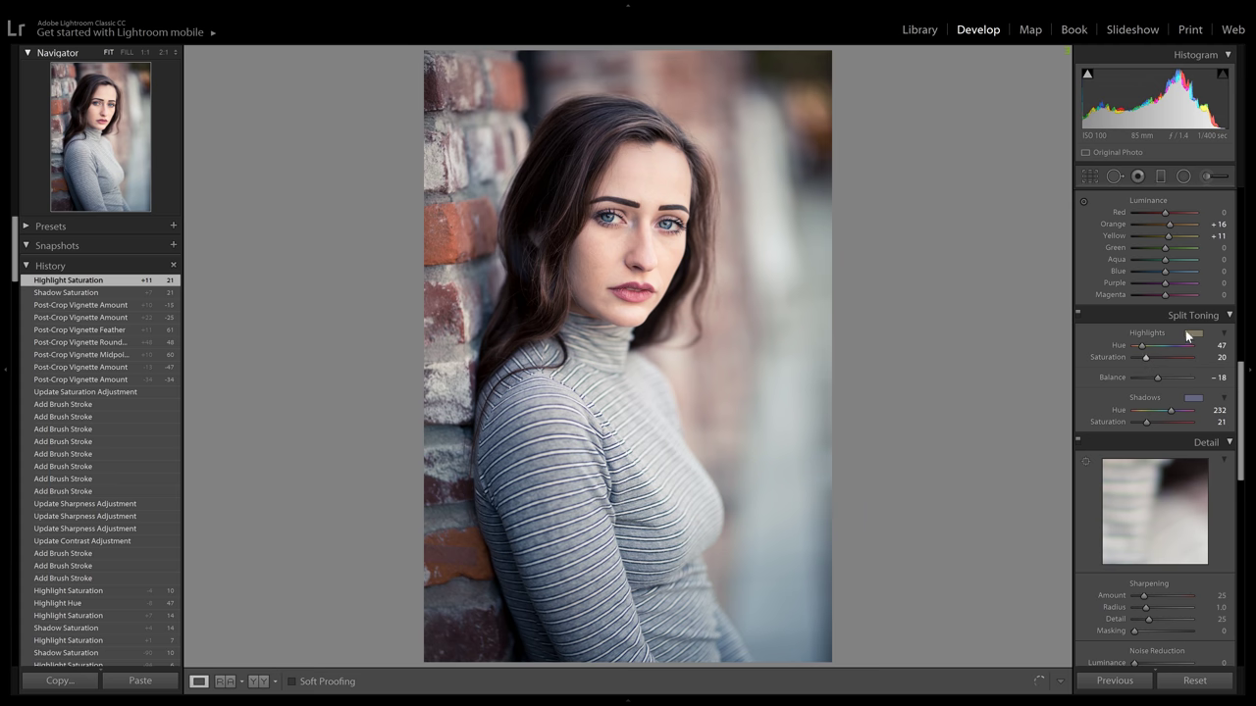
{"action": "left_click", "coordinate": [1192, 333]}
{"action": "left_click_drag", "start_coordinate": [954, 389], "coordinate": [966, 393]}
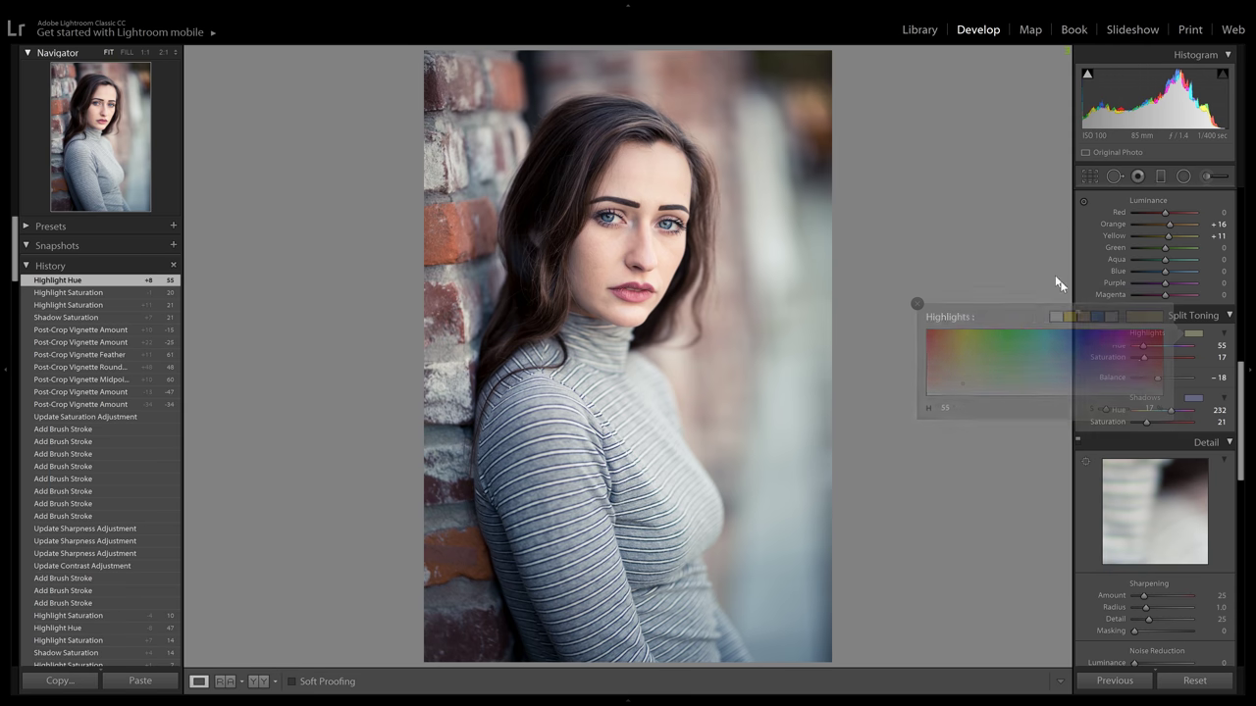
{"action": "left_click", "coordinate": [1060, 283]}
Step: Set the split toning shadows colour to hue 232 with saturation 26
{"action": "left_click", "coordinate": [1194, 399]}
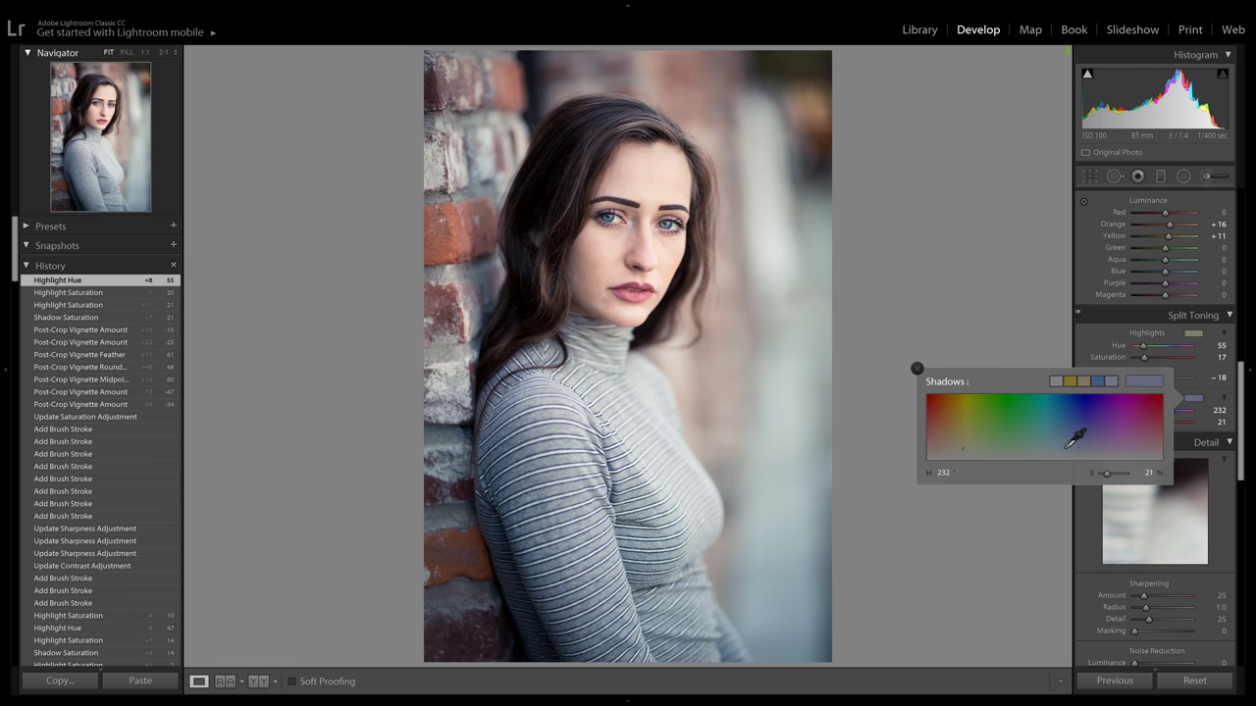
{"action": "mouse_move", "coordinate": [1079, 439]}
{"action": "left_mouse_down"}
{"action": "mouse_move", "coordinate": [1090, 412]}
{"action": "mouse_move", "coordinate": [1096, 453]}
{"action": "mouse_move", "coordinate": [1077, 452]}
{"action": "left_mouse_up"}
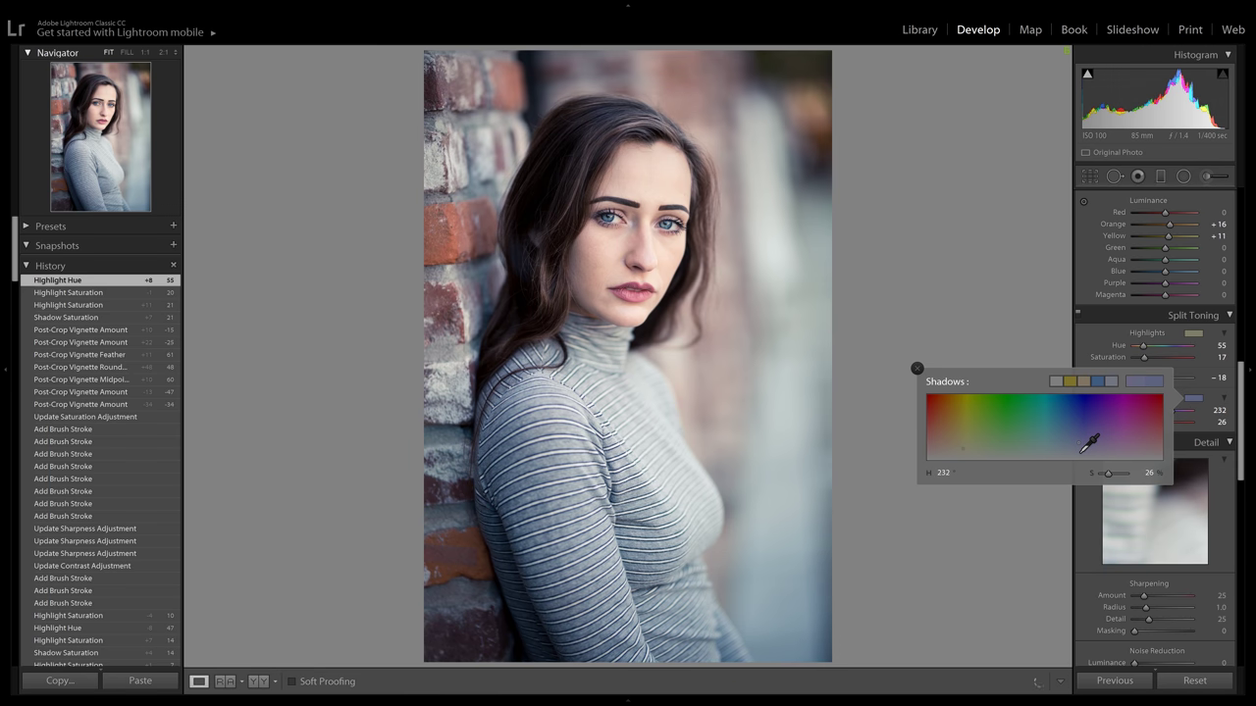
{"action": "left_click_drag", "start_coordinate": [1080, 452], "coordinate": [1081, 453]}
{"action": "left_click", "coordinate": [1073, 302]}
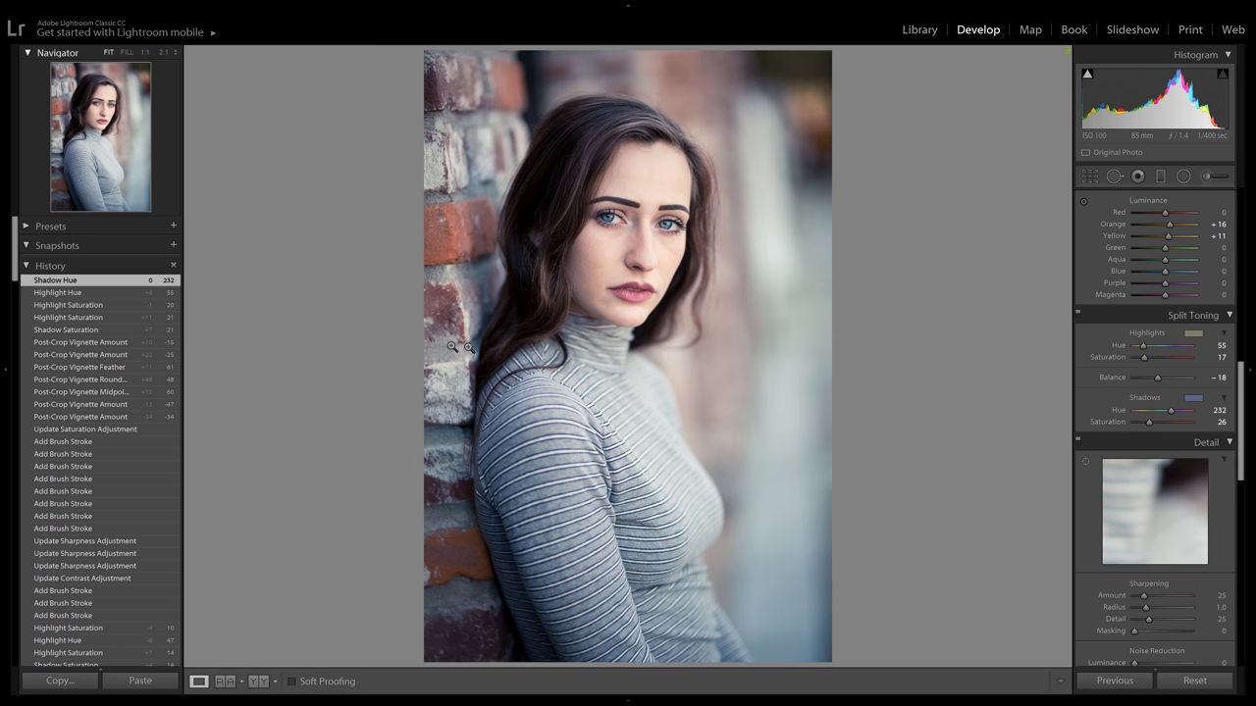
Step: Compare the portrait before and after the stronger split toning using history states, ending on the latest state
{"action": "left_click", "coordinate": [81, 343]}
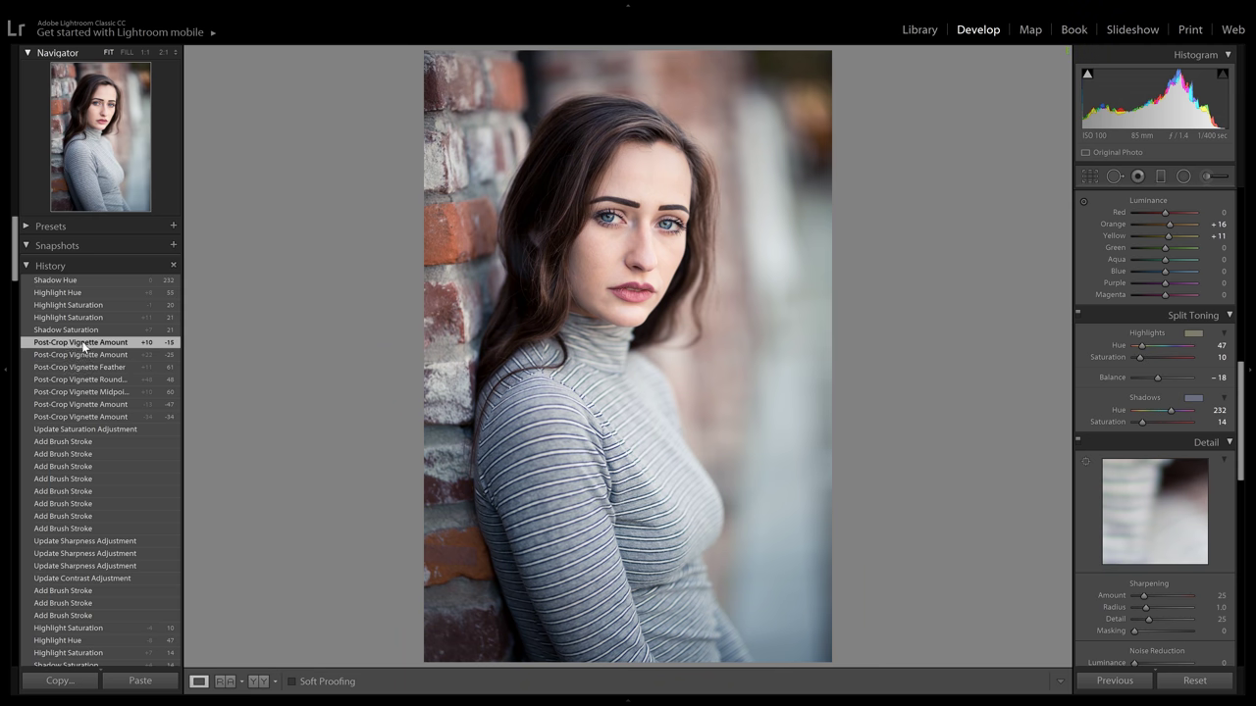
{"action": "left_click", "coordinate": [75, 280]}
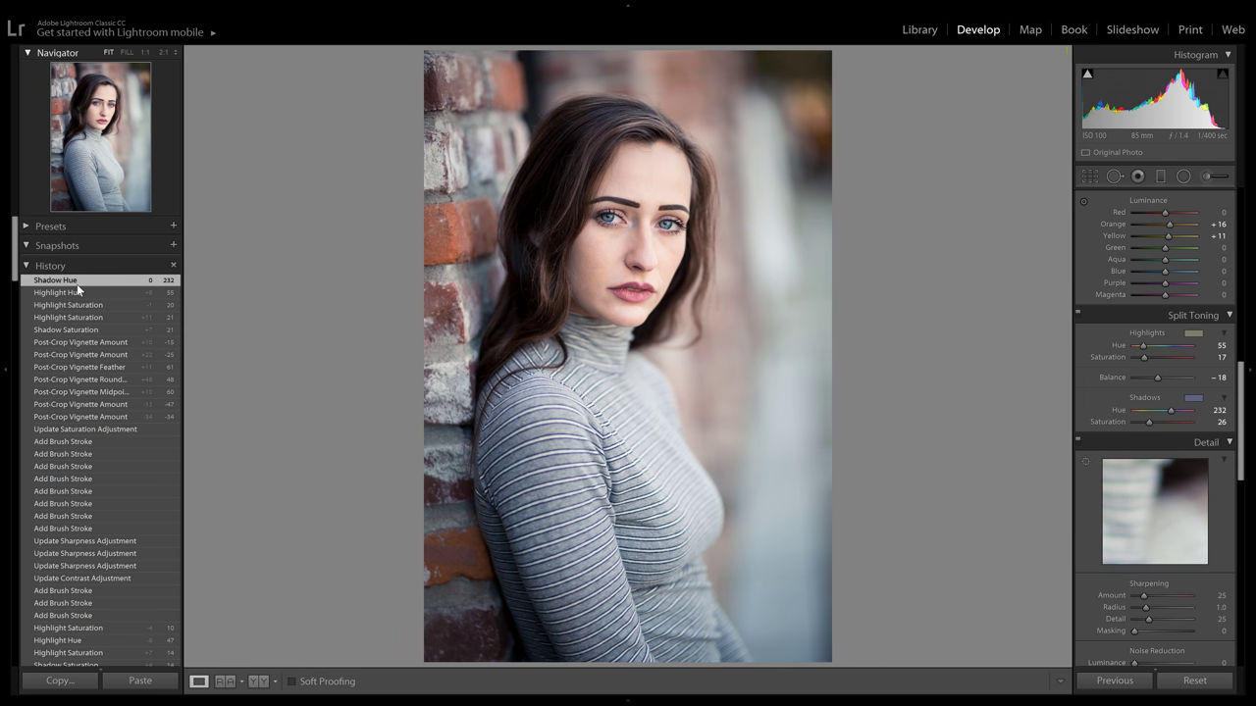
{"action": "left_click", "coordinate": [98, 343]}
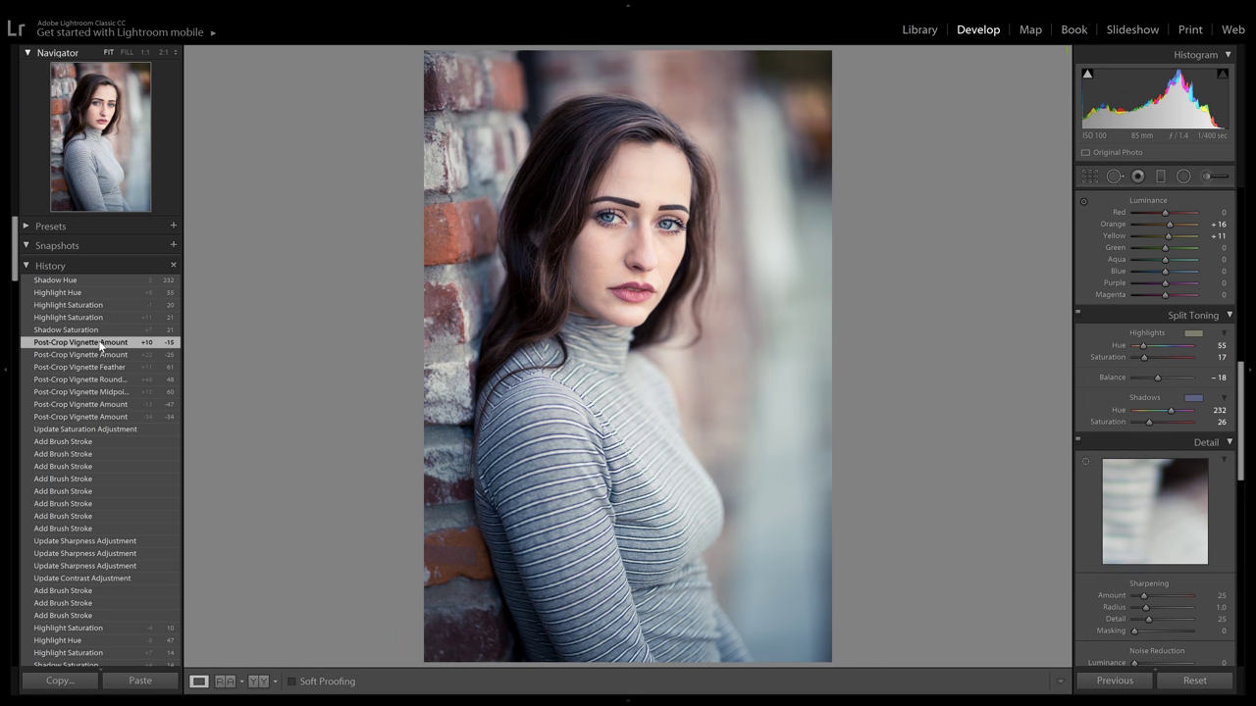
{"action": "left_click", "coordinate": [90, 282]}
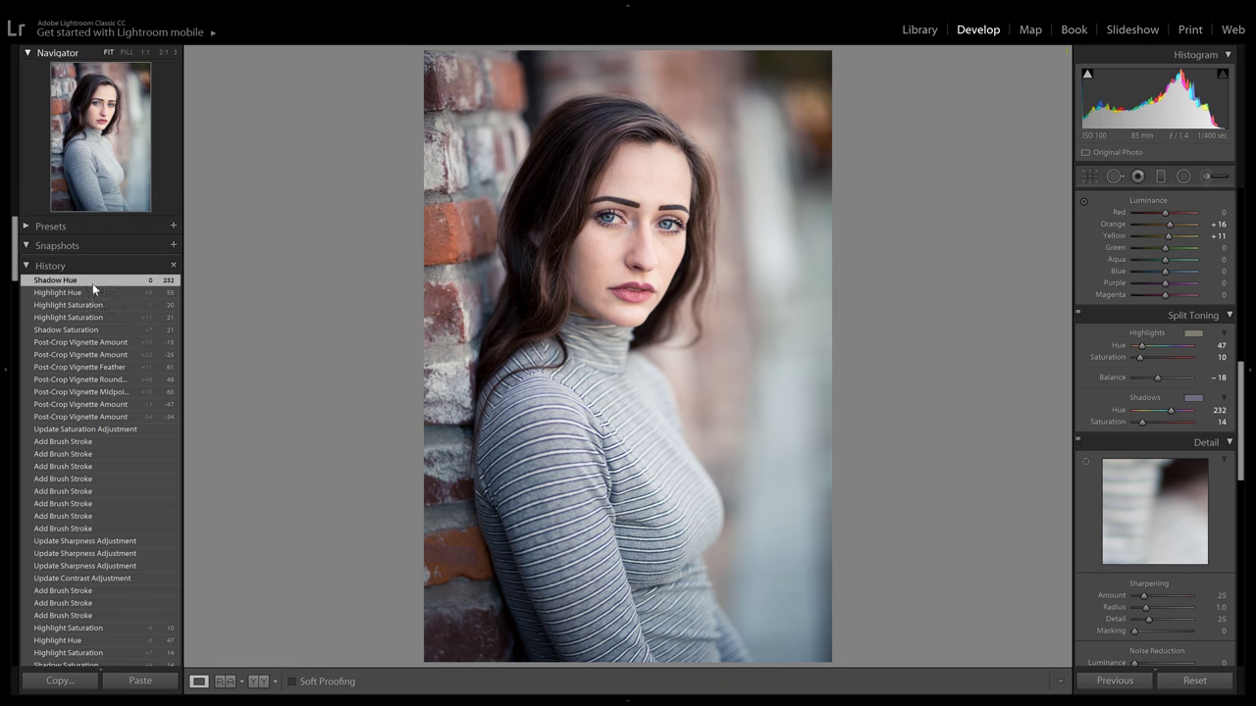
Step: Set the split toning shadow saturation to 20
{"action": "left_click", "coordinate": [1223, 422]}
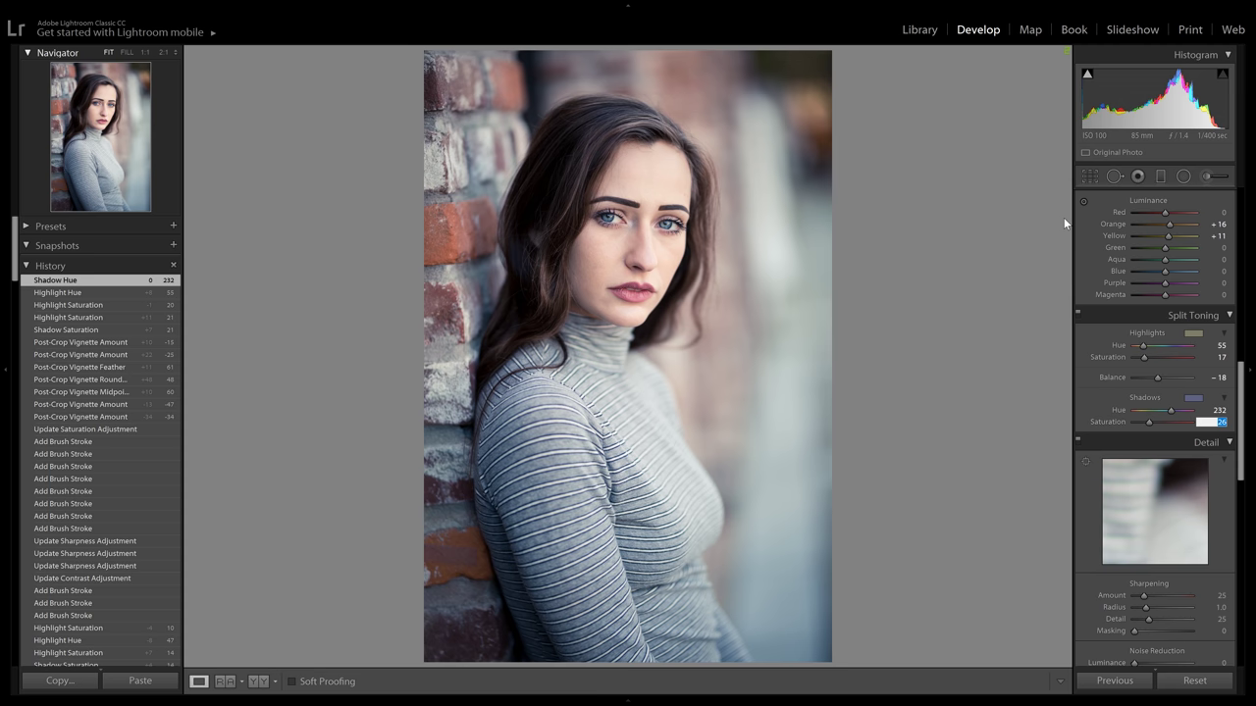
{"action": "type", "text": "20"}
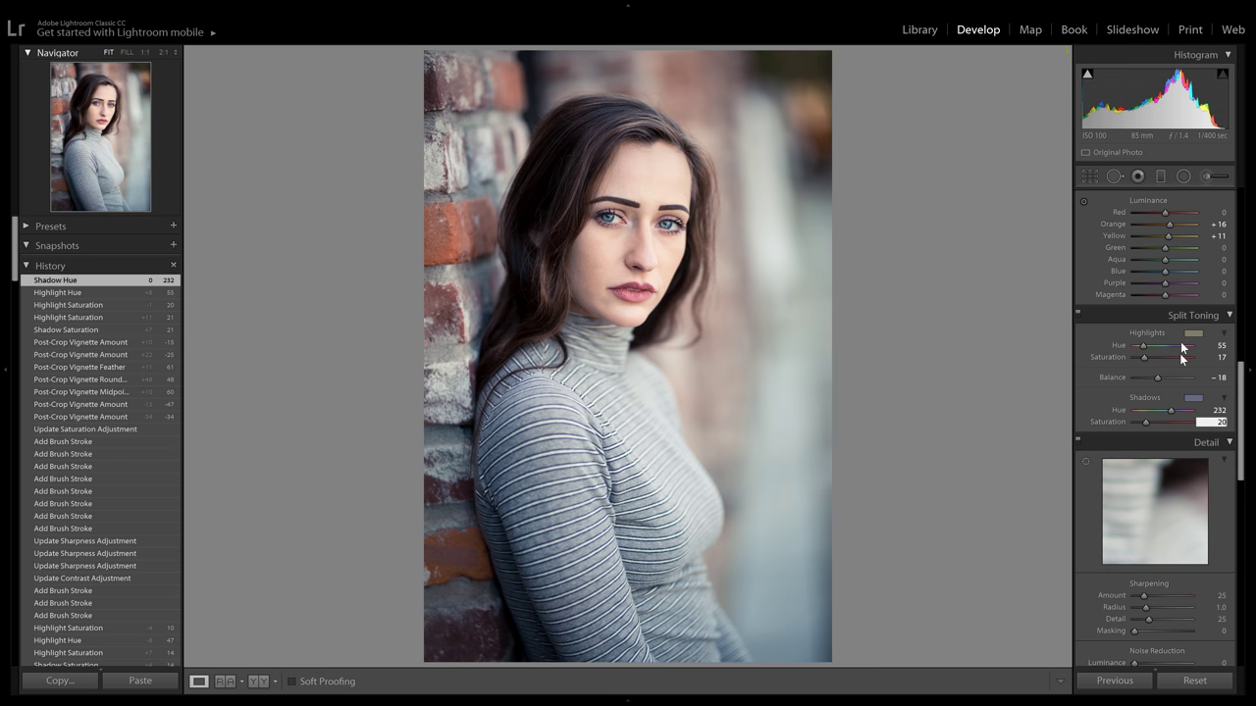
{"action": "key", "text": "Return"}
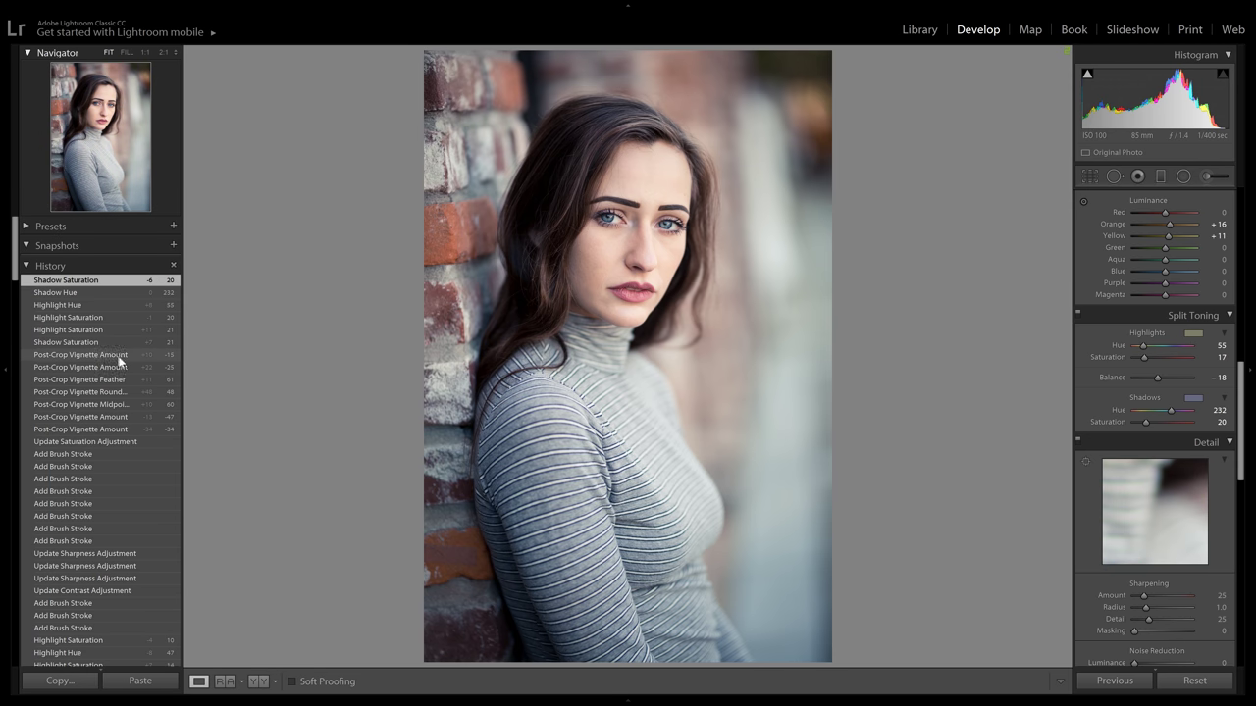
Step: Compare the refined split toning repeatedly with the last vignette state in the history, ending on the latest shadow saturation state
{"action": "left_click", "coordinate": [121, 355]}
{"action": "left_click", "coordinate": [121, 280]}
{"action": "left_click", "coordinate": [131, 353]}
{"action": "left_click", "coordinate": [129, 279]}
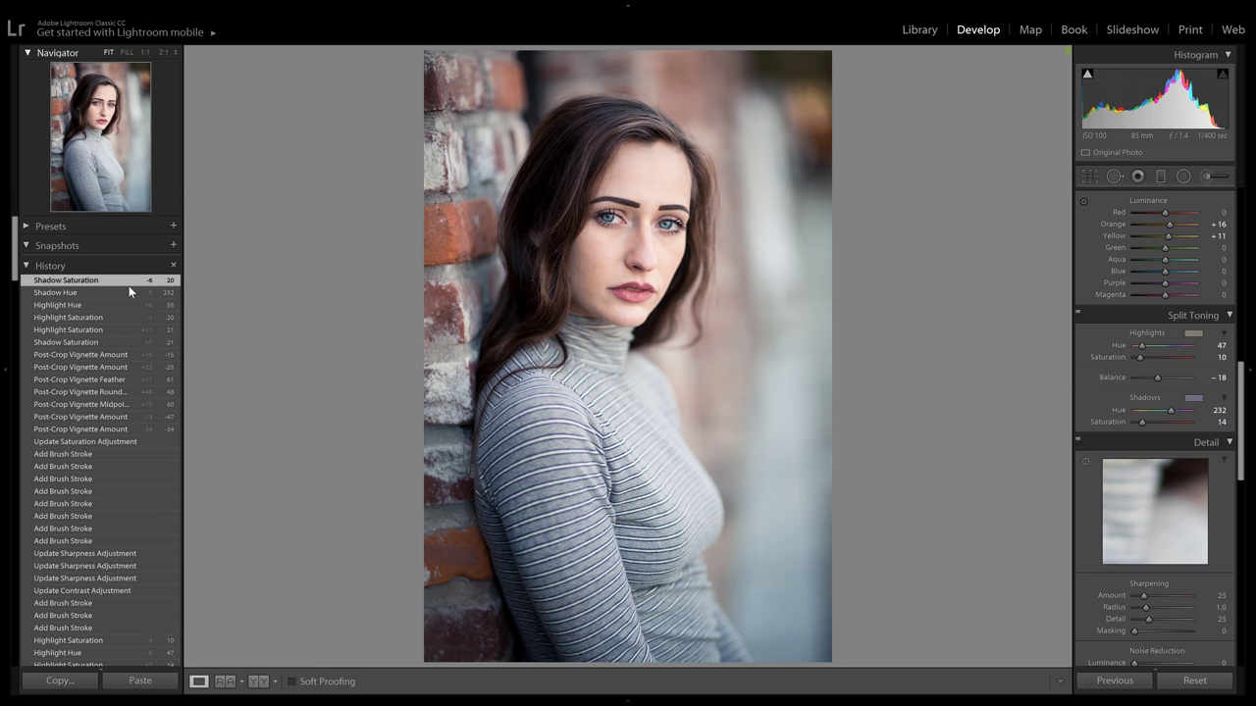
{"action": "left_click", "coordinate": [125, 342]}
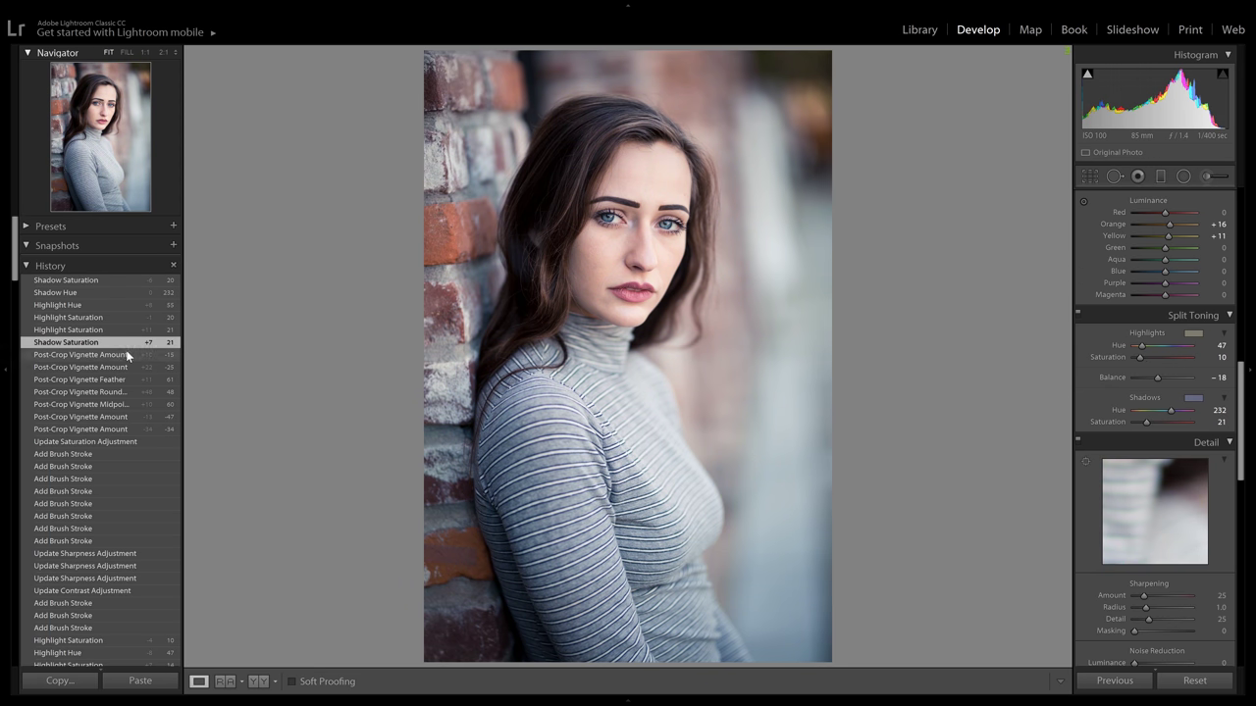
{"action": "left_click", "coordinate": [127, 356]}
{"action": "left_click", "coordinate": [119, 280]}
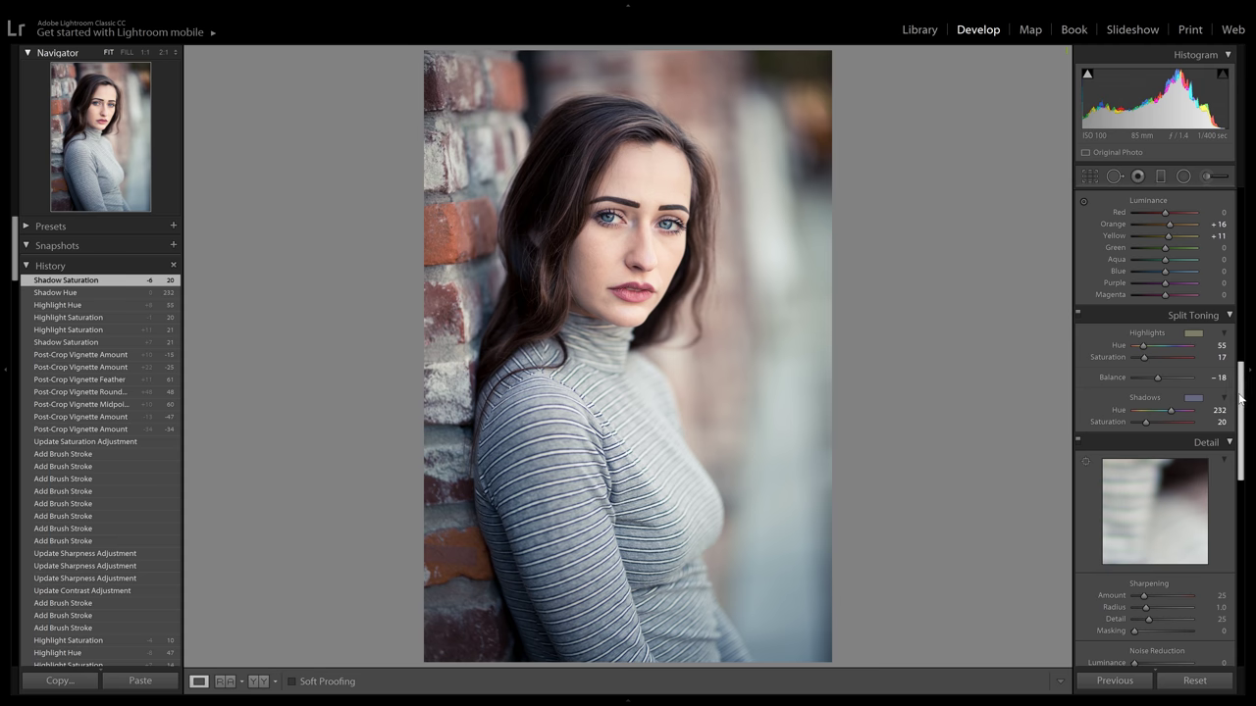
Step: Add film grain to the portrait with an amount of 42
{"action": "left_click_drag", "start_coordinate": [1239, 395], "coordinate": [1240, 585]}
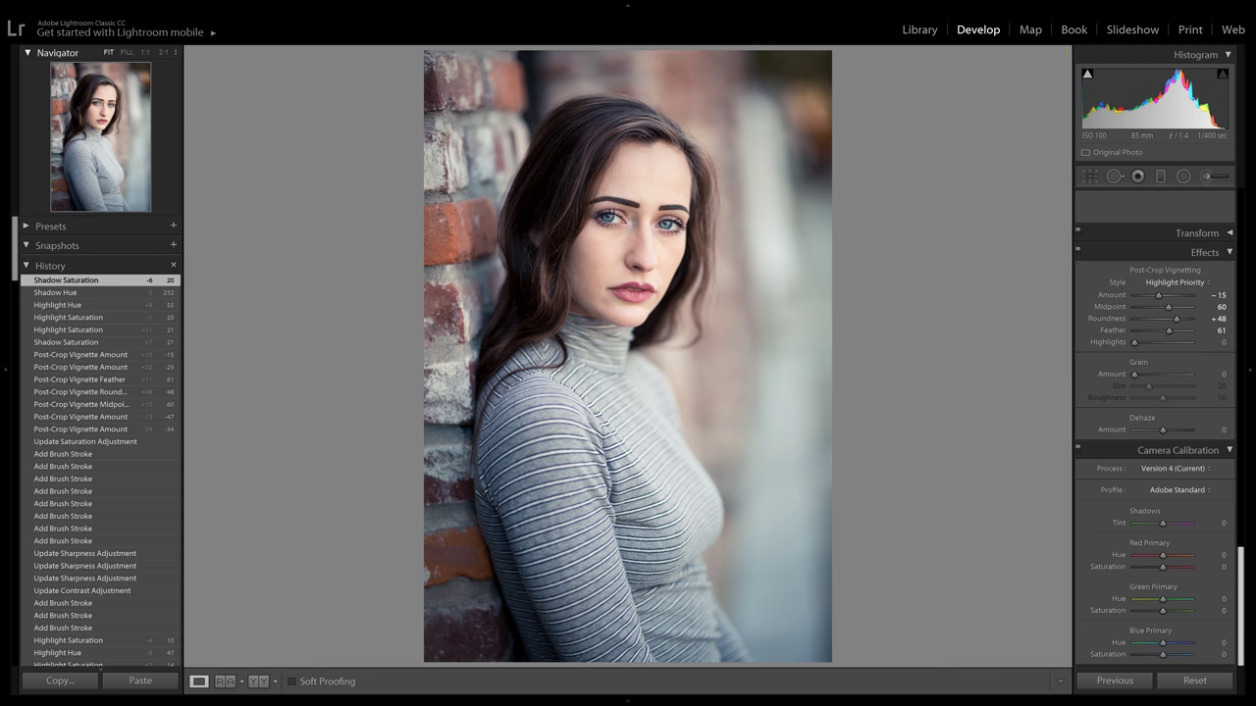
{"action": "scroll", "coordinate": [1214, 534], "scroll_direction": "up", "scroll_amount": 2}
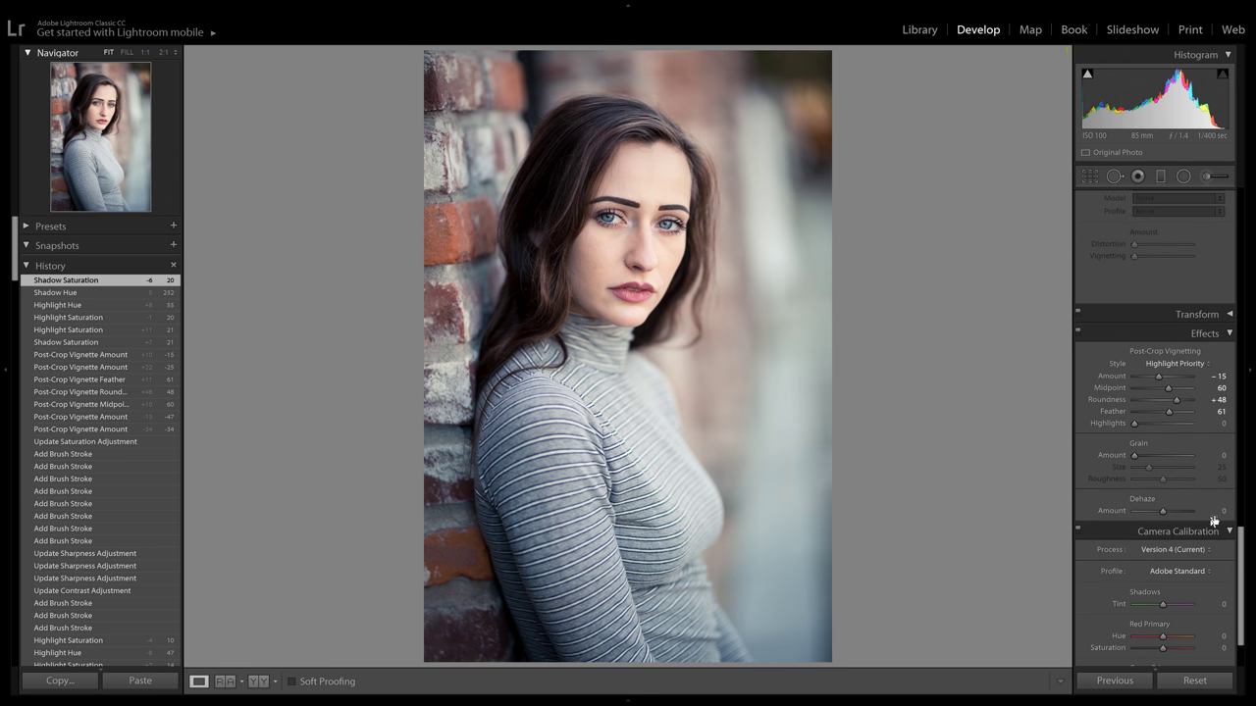
{"action": "scroll", "coordinate": [1243, 549], "scroll_direction": "down", "scroll_amount": 2}
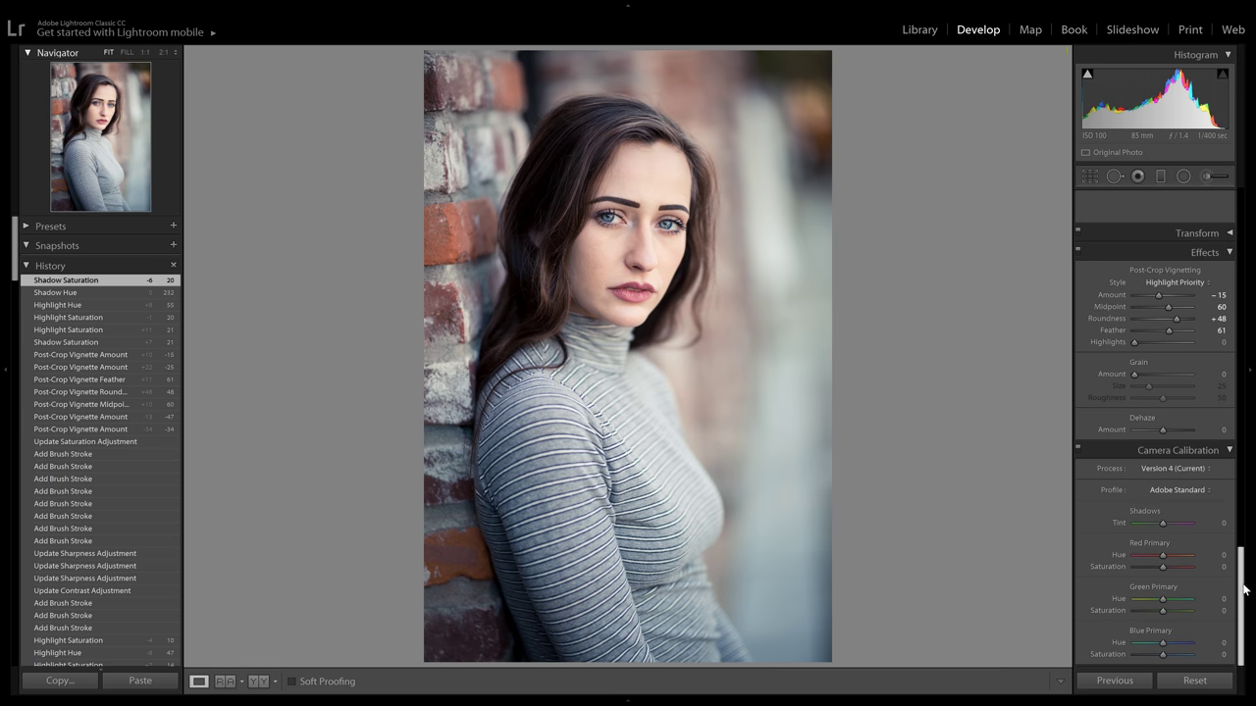
{"action": "left_click_drag", "start_coordinate": [1241, 557], "coordinate": [1247, 525]}
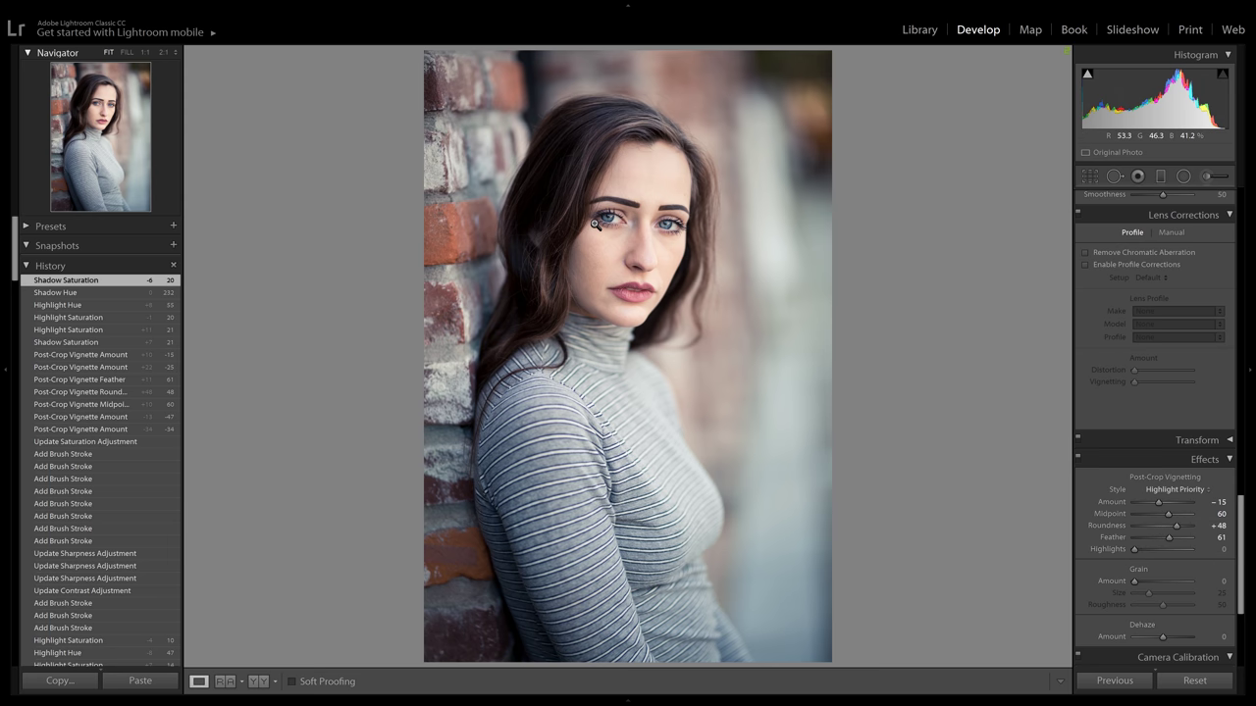
{"action": "left_click", "coordinate": [620, 244]}
{"action": "left_click_drag", "start_coordinate": [684, 298], "coordinate": [562, 333]}
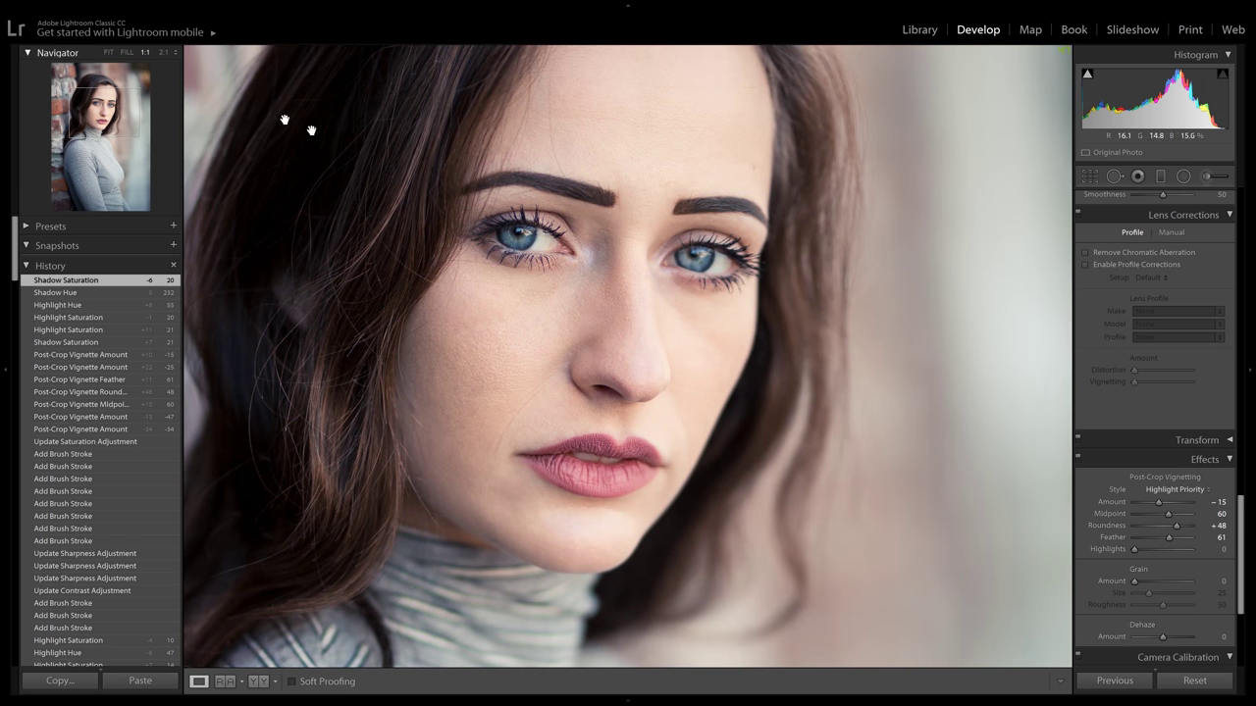
{"action": "left_click", "coordinate": [173, 52]}
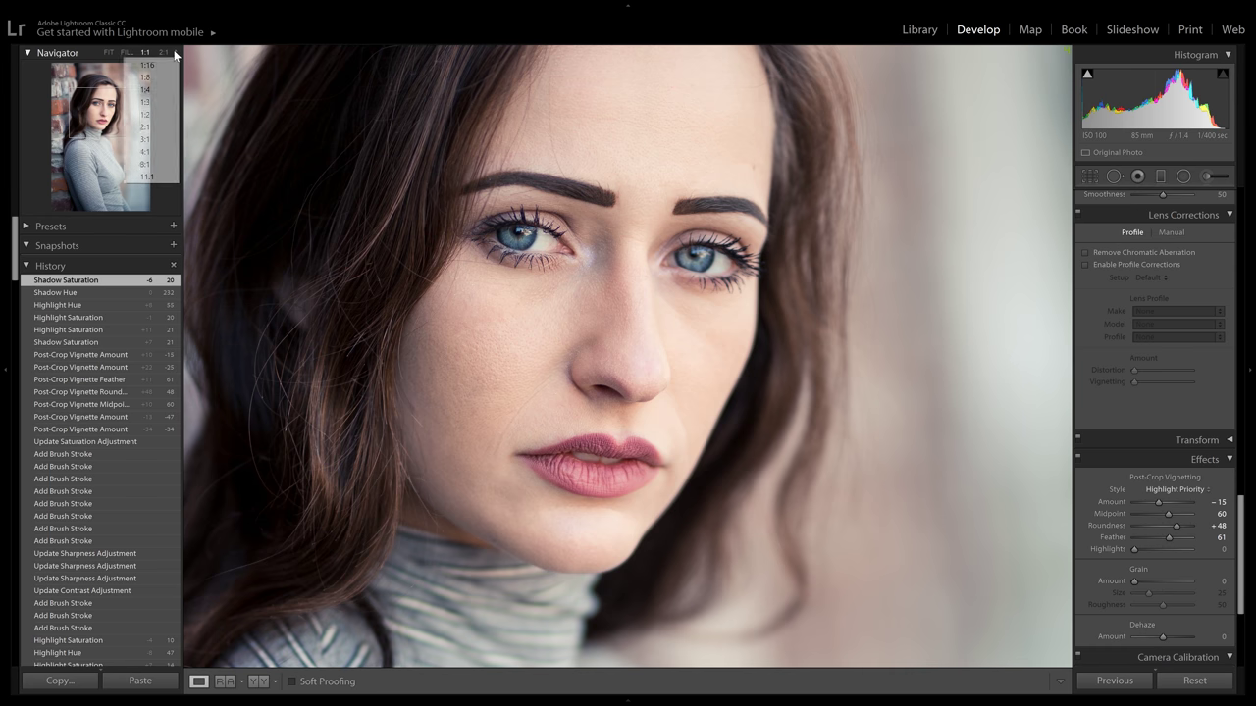
{"action": "left_click", "coordinate": [160, 127]}
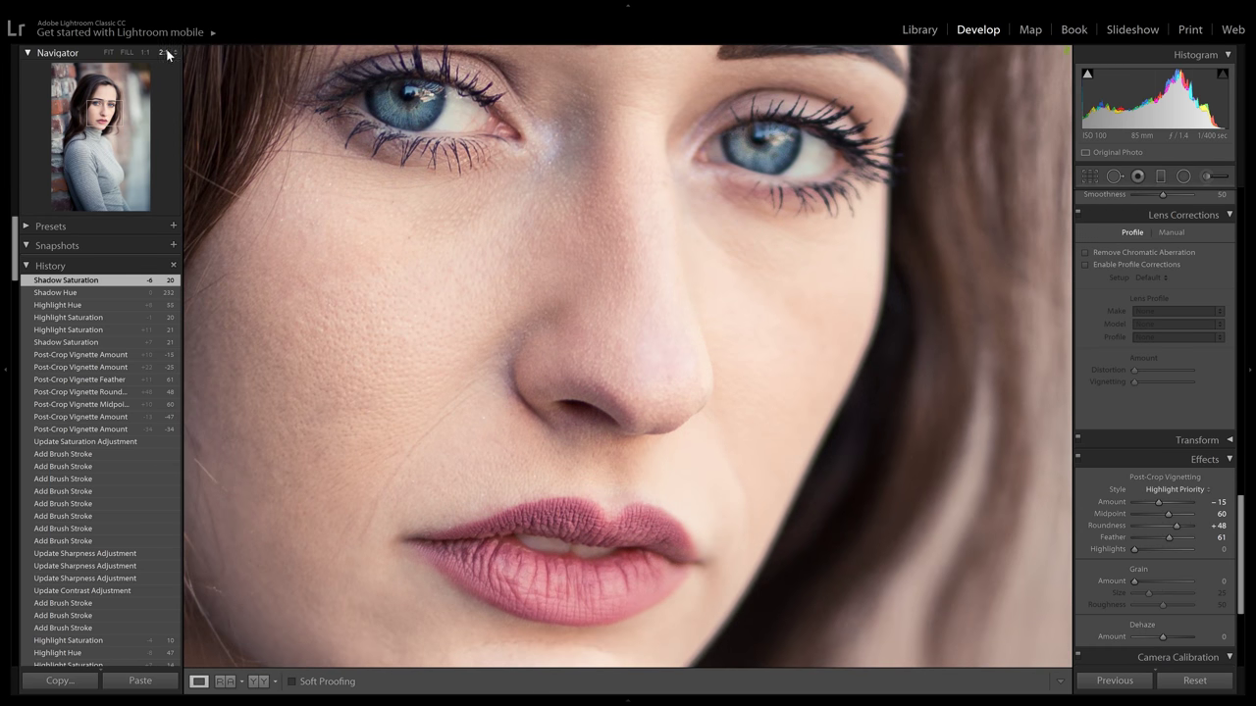
{"action": "left_click", "coordinate": [167, 52]}
{"action": "left_click", "coordinate": [171, 116]}
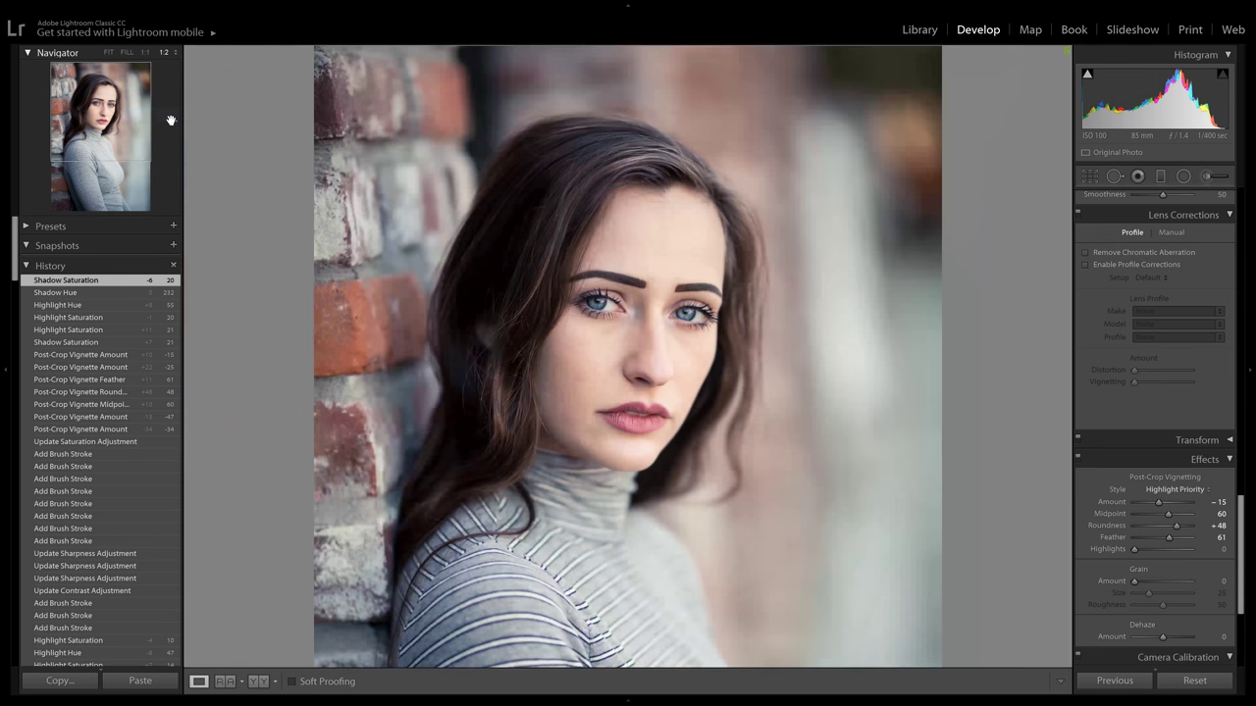
{"action": "left_click_drag", "start_coordinate": [676, 259], "coordinate": [674, 229]}
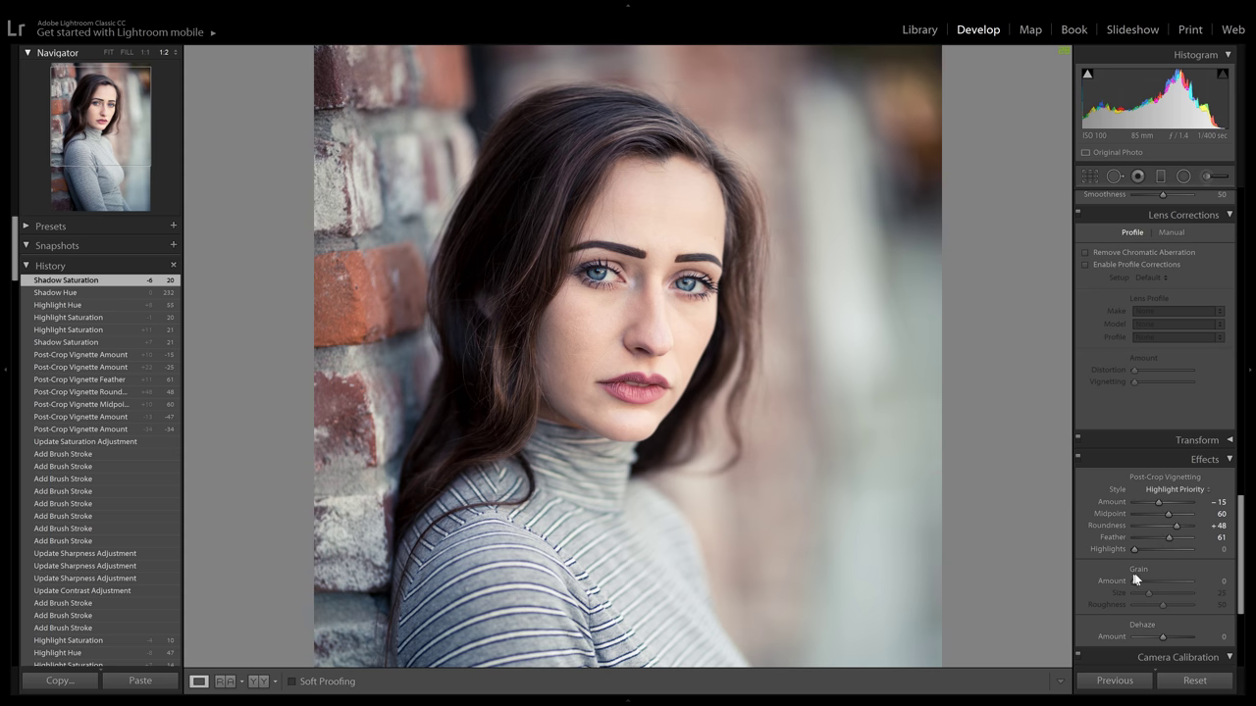
{"action": "left_click_drag", "start_coordinate": [1136, 578], "coordinate": [1157, 581]}
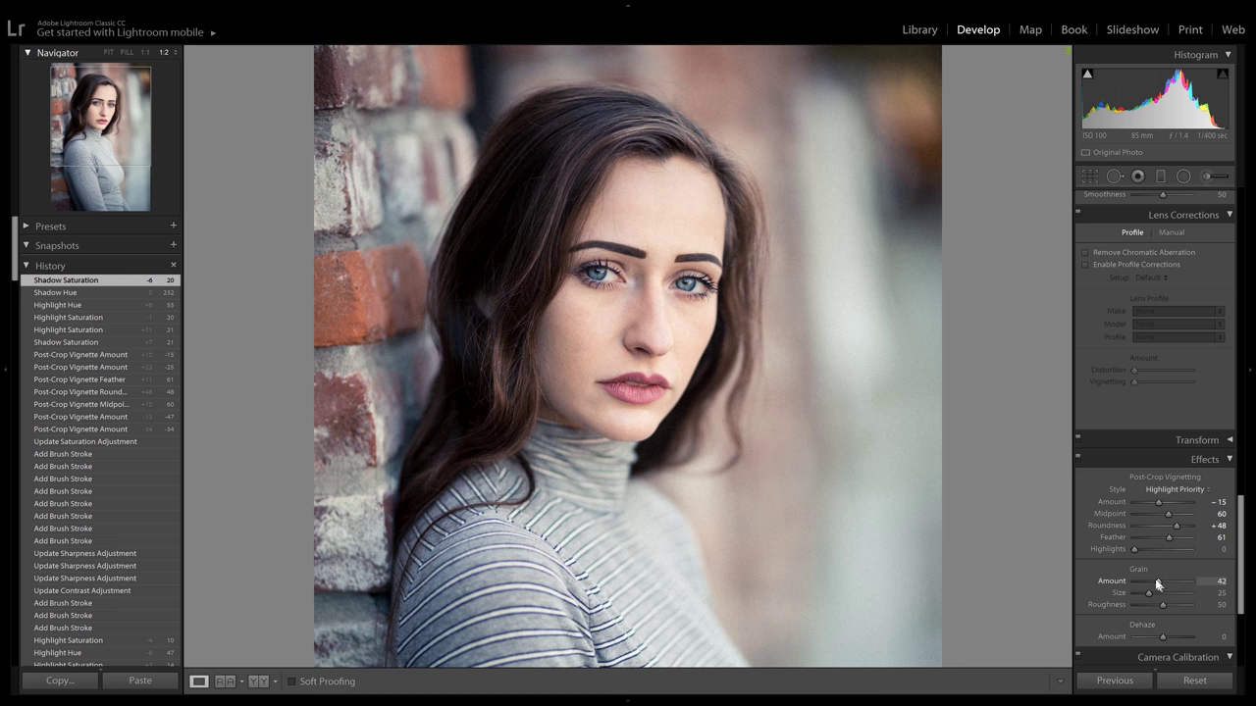
Step: Examine the grain at 1:1 on the face and blurred background, comparing it with the history state before grain and ending on the grain state
{"action": "left_click", "coordinate": [146, 52]}
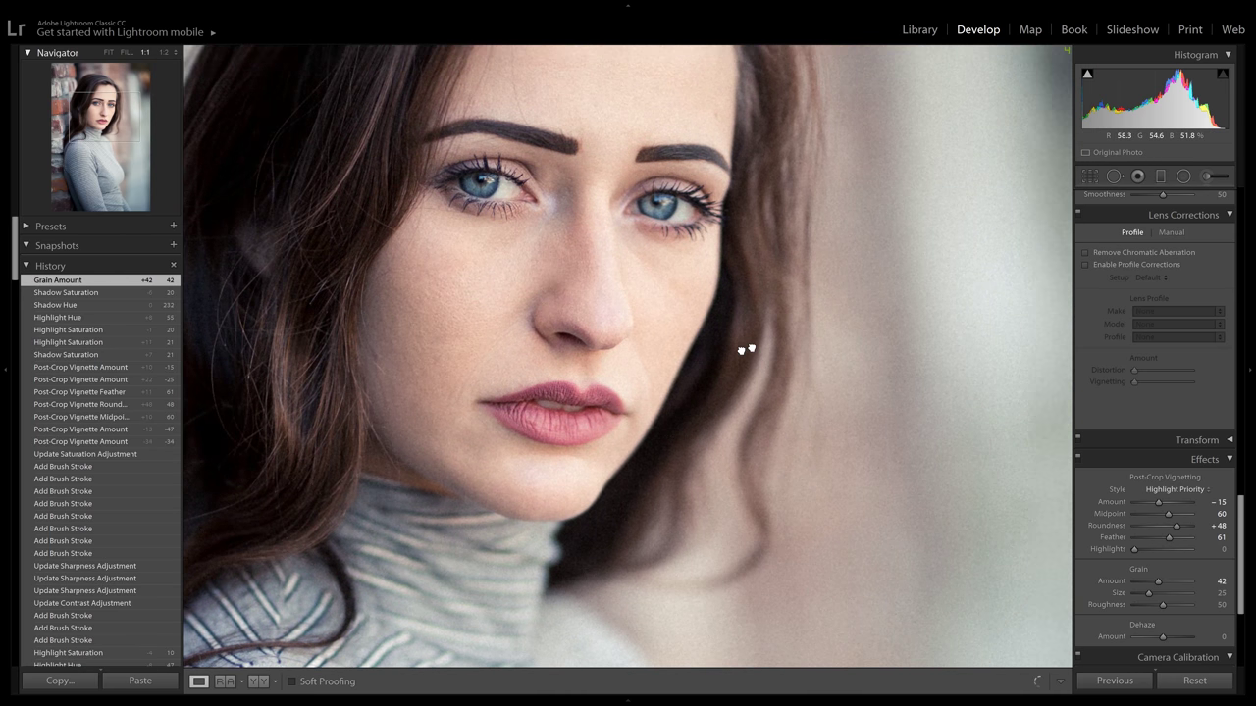
{"action": "left_click_drag", "start_coordinate": [745, 348], "coordinate": [542, 435]}
{"action": "left_click_drag", "start_coordinate": [813, 294], "coordinate": [814, 526]}
{"action": "left_click_drag", "start_coordinate": [822, 363], "coordinate": [824, 493]}
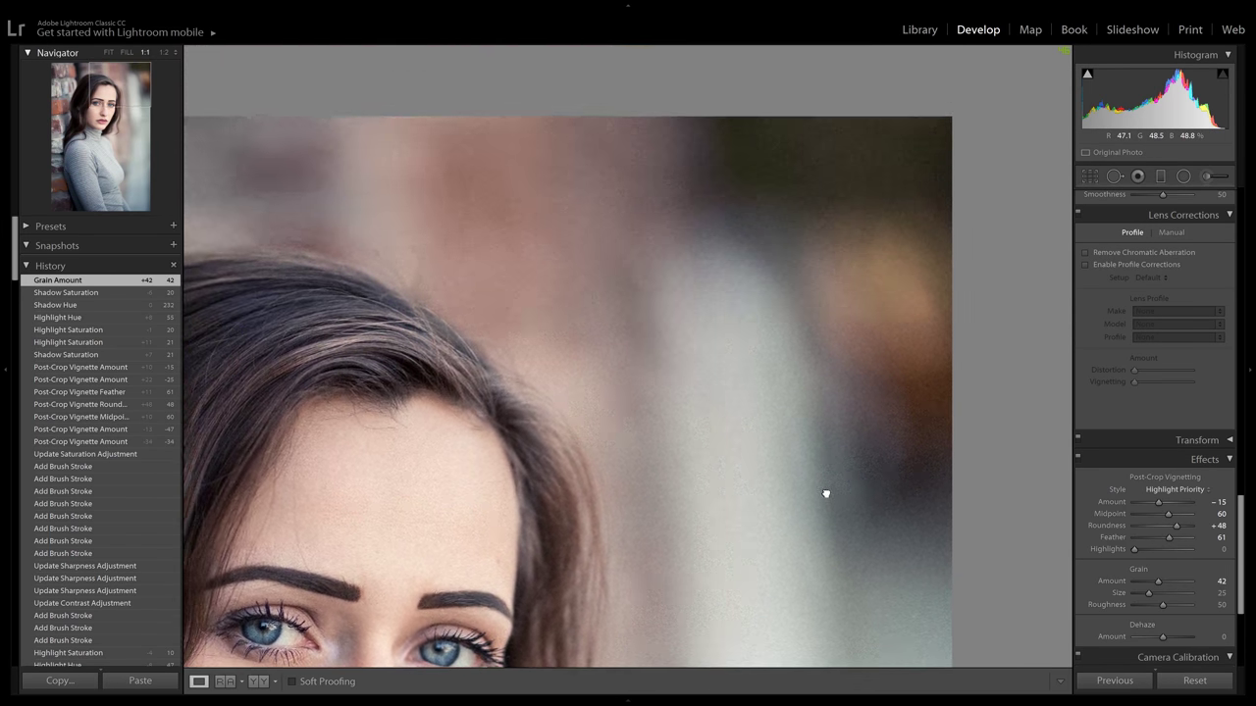
{"action": "left_click_drag", "start_coordinate": [788, 317], "coordinate": [951, 294]}
{"action": "left_click_drag", "start_coordinate": [737, 284], "coordinate": [877, 303]}
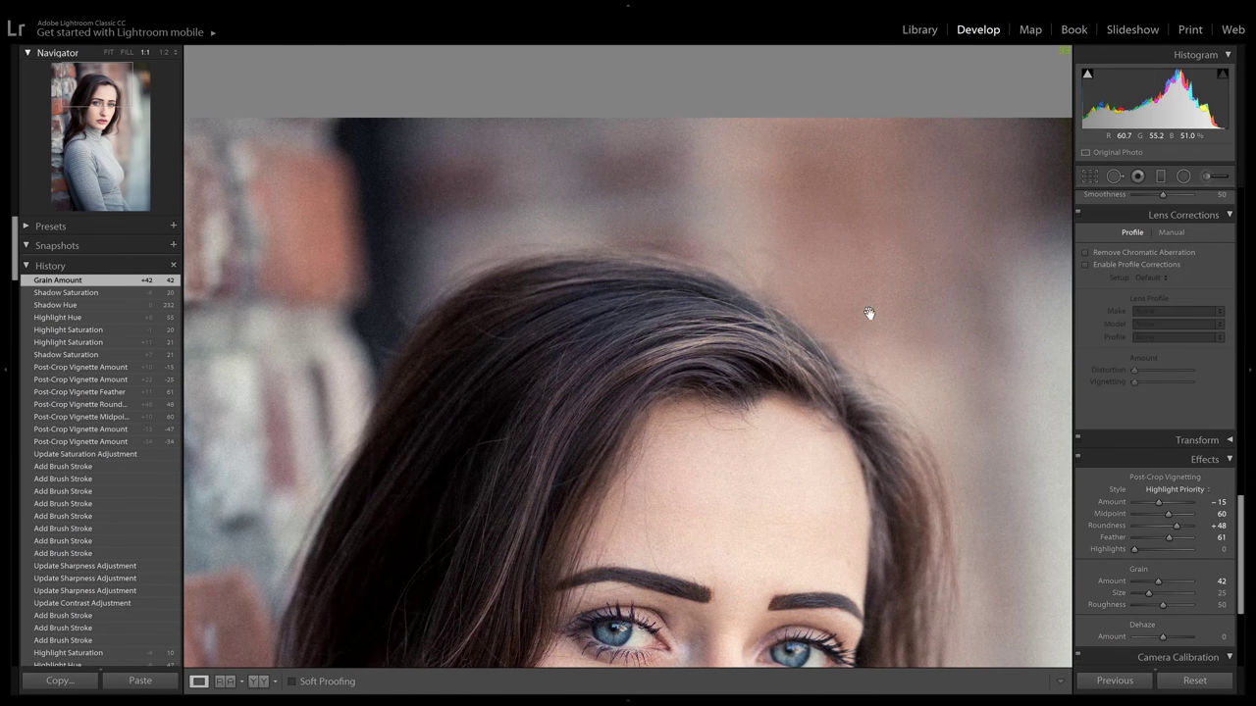
{"action": "left_click_drag", "start_coordinate": [808, 322], "coordinate": [905, 253]}
{"action": "left_click_drag", "start_coordinate": [904, 390], "coordinate": [695, 432]}
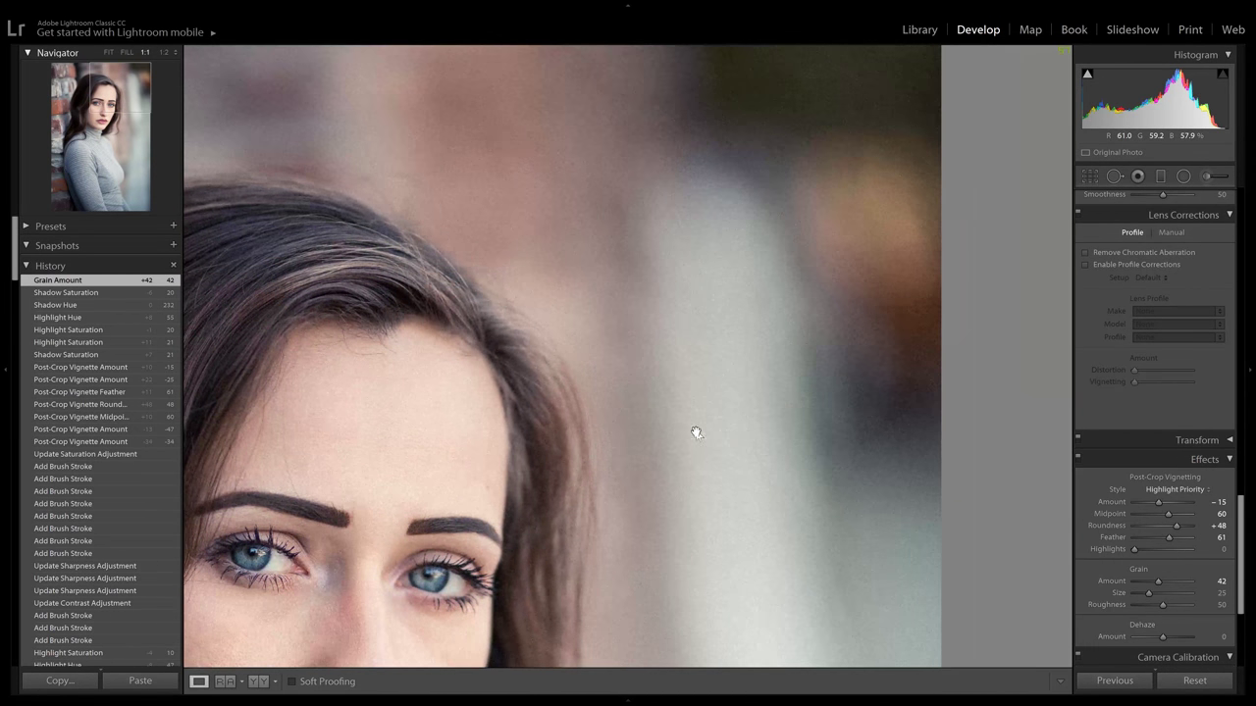
{"action": "left_click", "coordinate": [91, 295]}
{"action": "left_click", "coordinate": [95, 282]}
{"action": "left_click_drag", "start_coordinate": [905, 442], "coordinate": [807, 546]}
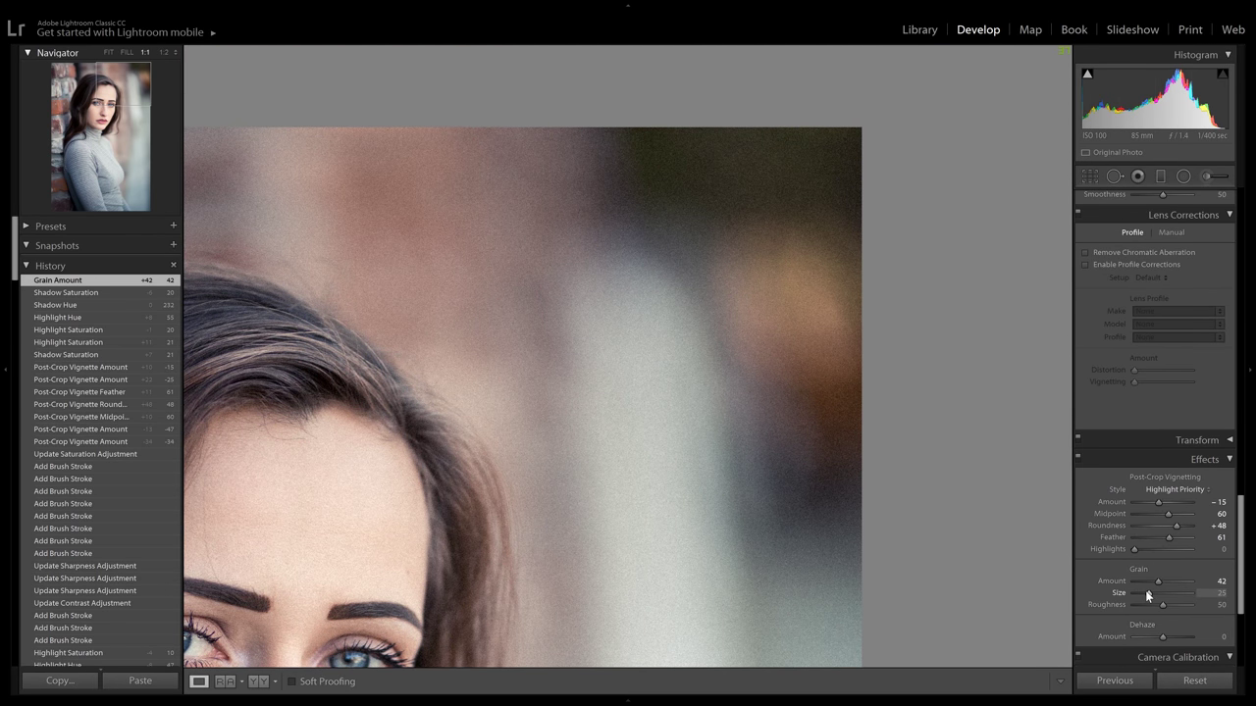
Step: Try a grain size of 13, compare it with the state before grain, and return to the grain amount state in the history
{"action": "left_click_drag", "start_coordinate": [1145, 589], "coordinate": [1176, 597]}
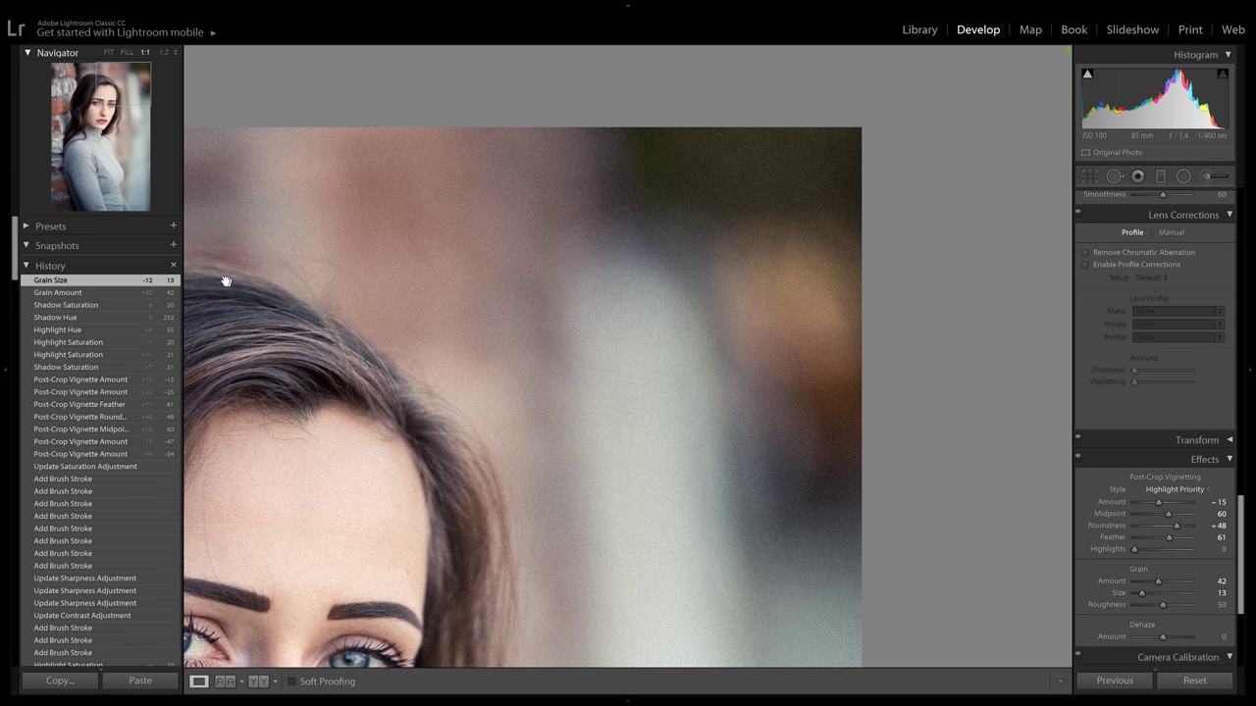
{"action": "left_click", "coordinate": [172, 304]}
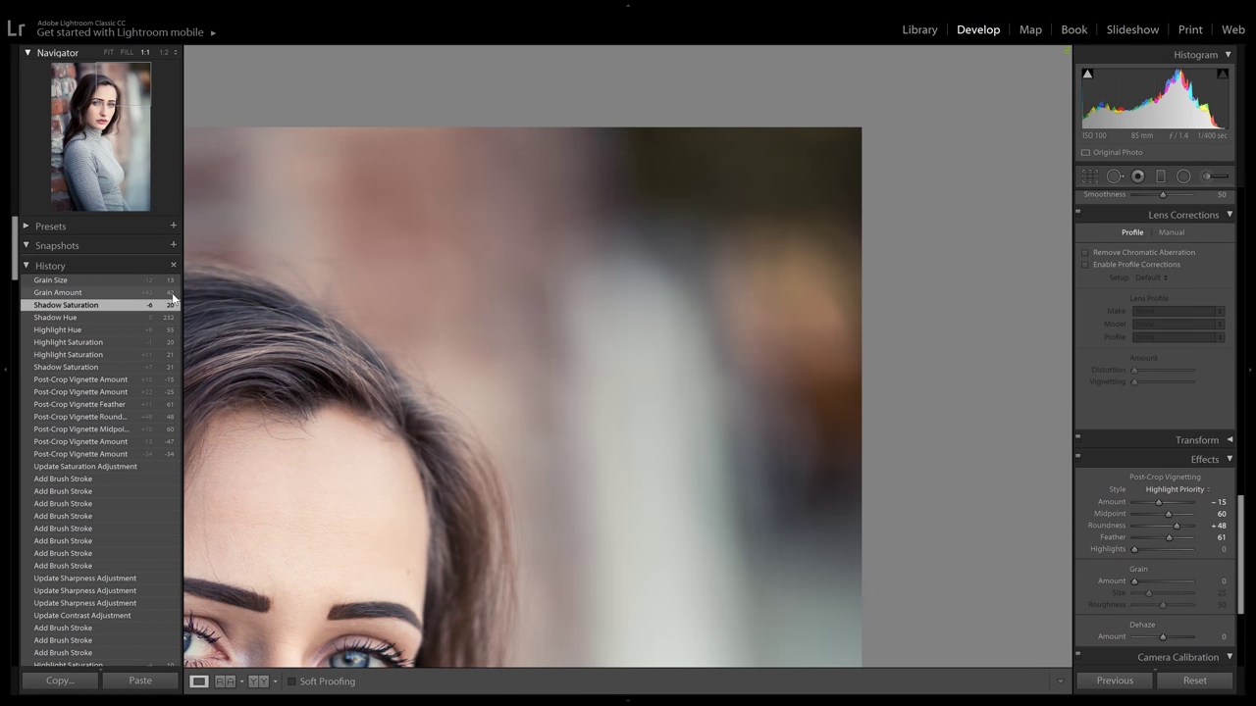
{"action": "left_click", "coordinate": [173, 292]}
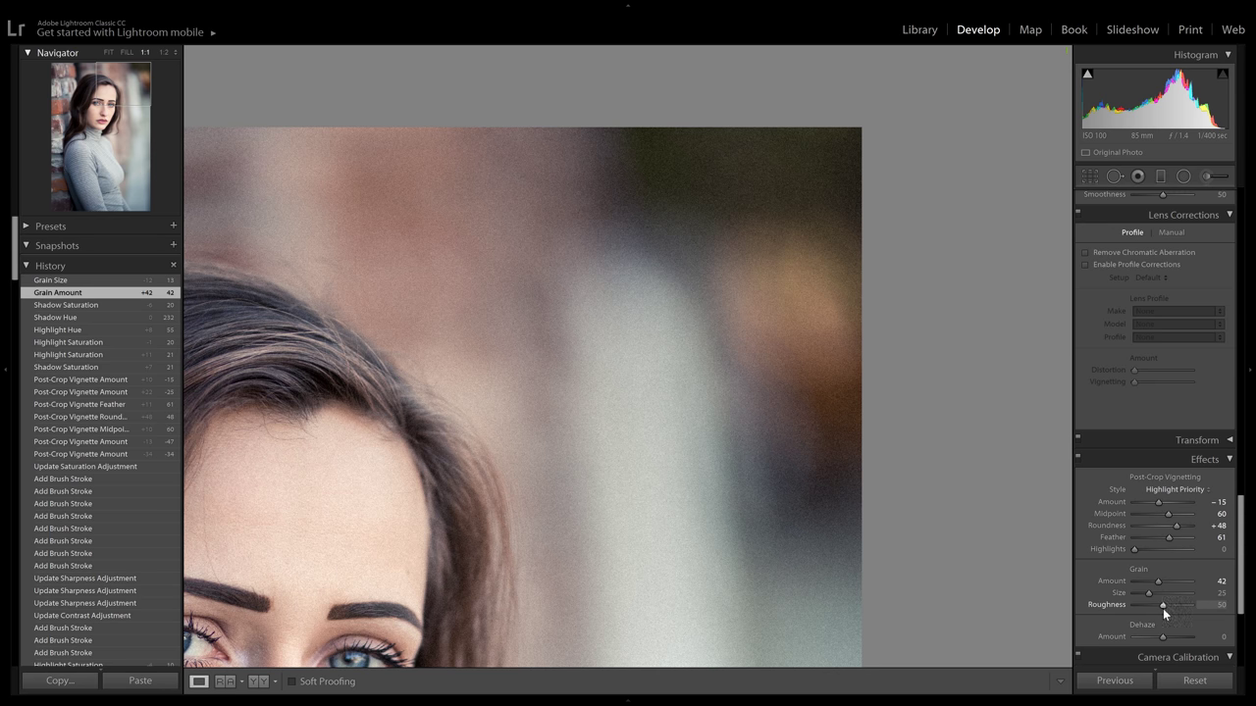
Step: Set the grain amount to 40
{"action": "left_click_drag", "start_coordinate": [659, 357], "coordinate": [842, 354]}
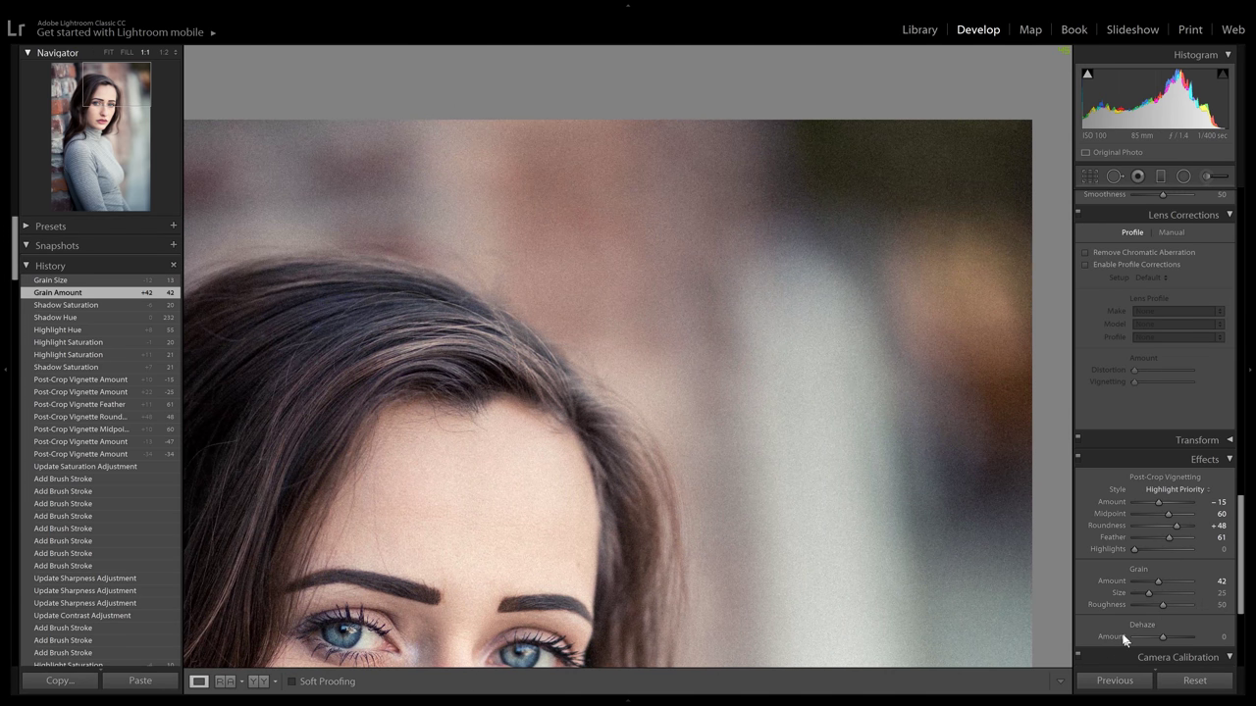
{"action": "left_click", "coordinate": [1216, 581]}
{"action": "type", "text": "40"}
{"action": "key", "text": "Return"}
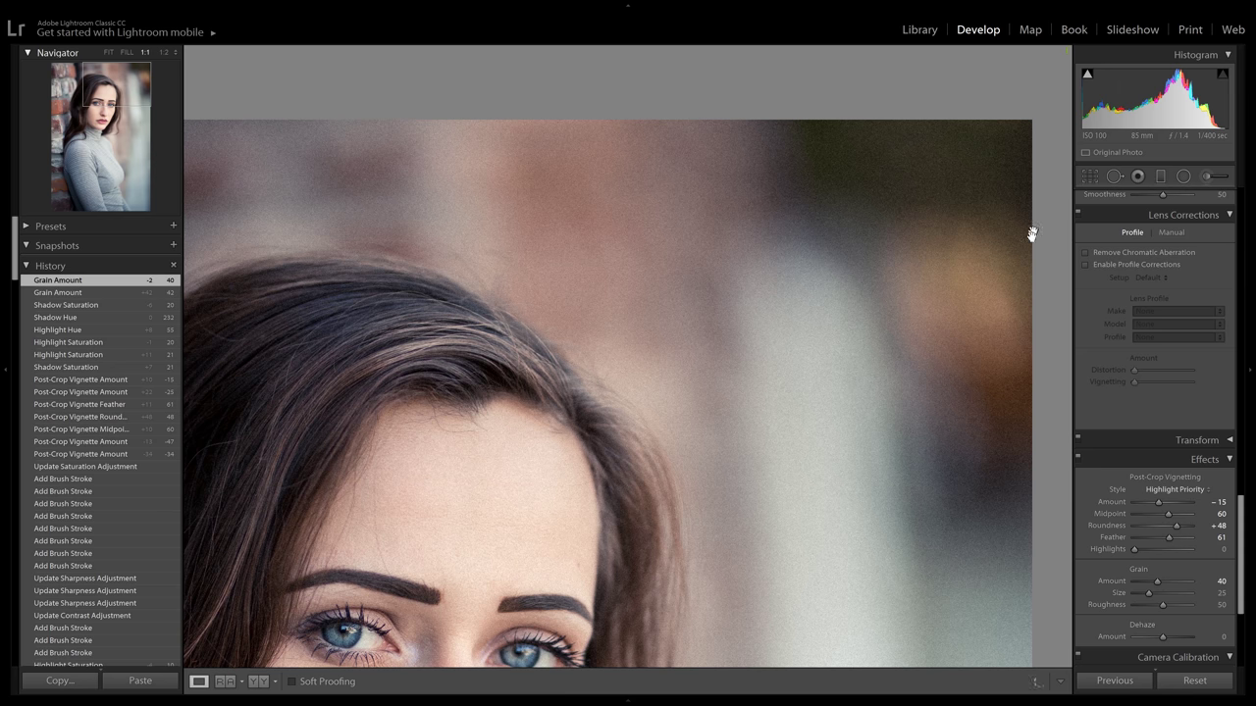
Step: Compare the face repeatedly with the original photo at 1:1, ending on the edited version
{"action": "scroll", "coordinate": [877, 350], "scroll_direction": "down", "scroll_amount": 5}
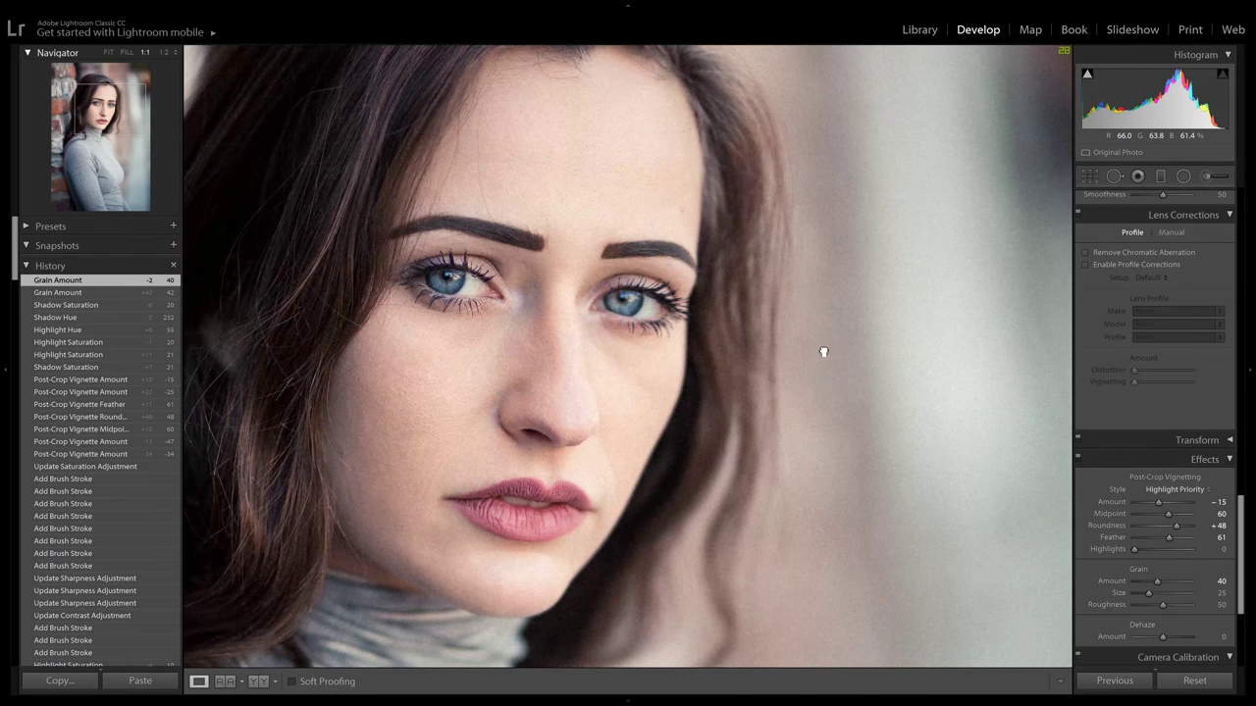
{"action": "left_click_drag", "start_coordinate": [823, 351], "coordinate": [886, 359]}
{"action": "key", "text": "backslash"}
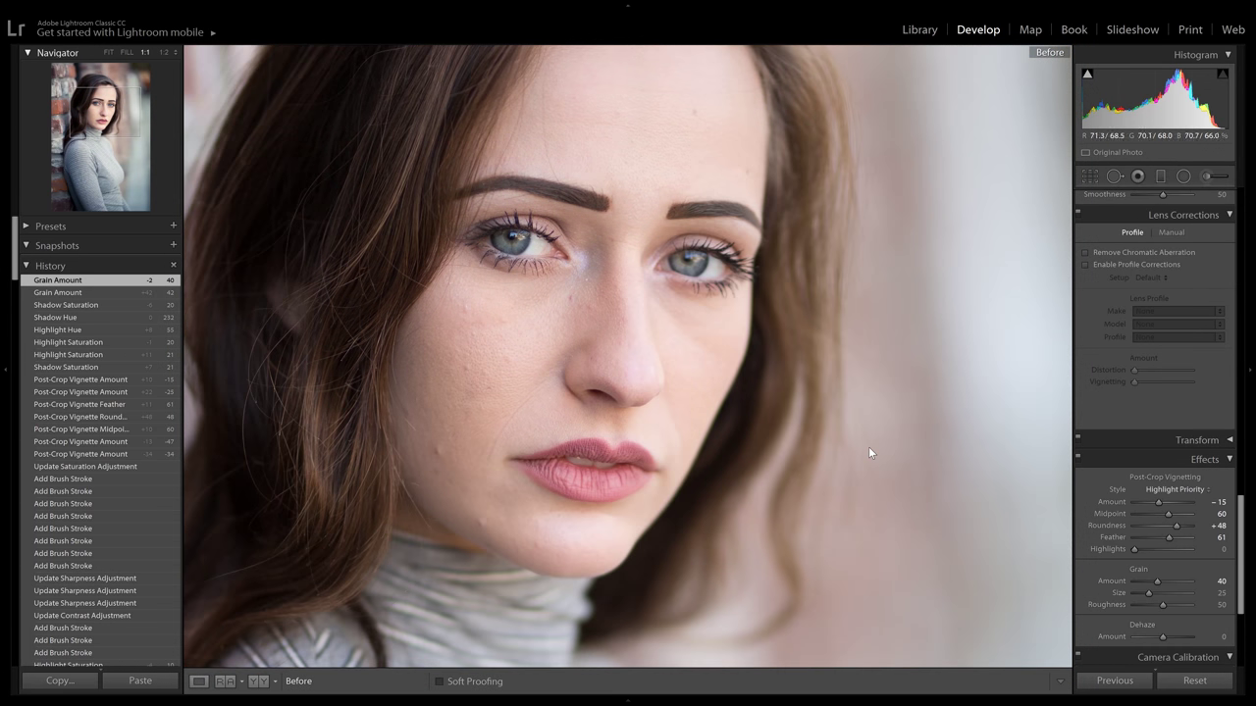
{"action": "key", "text": "backslash"}
{"action": "key", "text": "backslash"}
{"action": "key", "text": "backslash"}
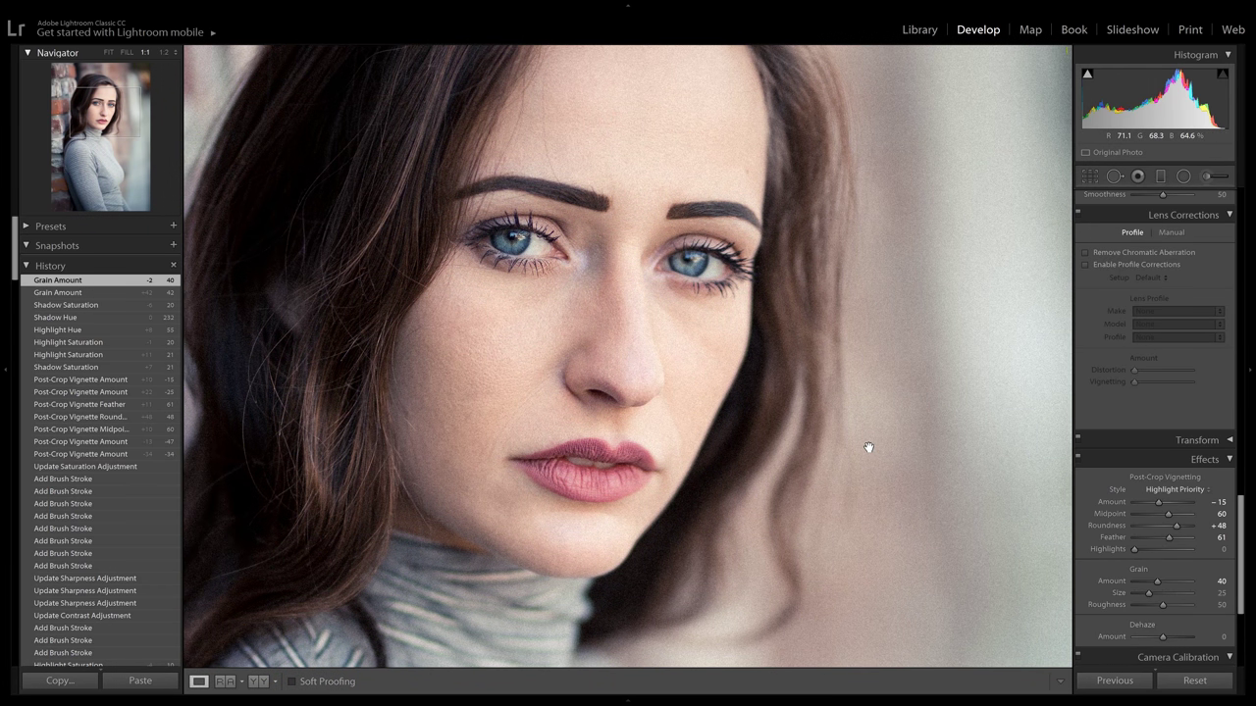
{"action": "key", "text": "backslash"}
{"action": "key", "text": "backslash"}
{"action": "key", "text": "backslash"}
{"action": "key", "text": "backslash"}
{"action": "key", "text": "backslash"}
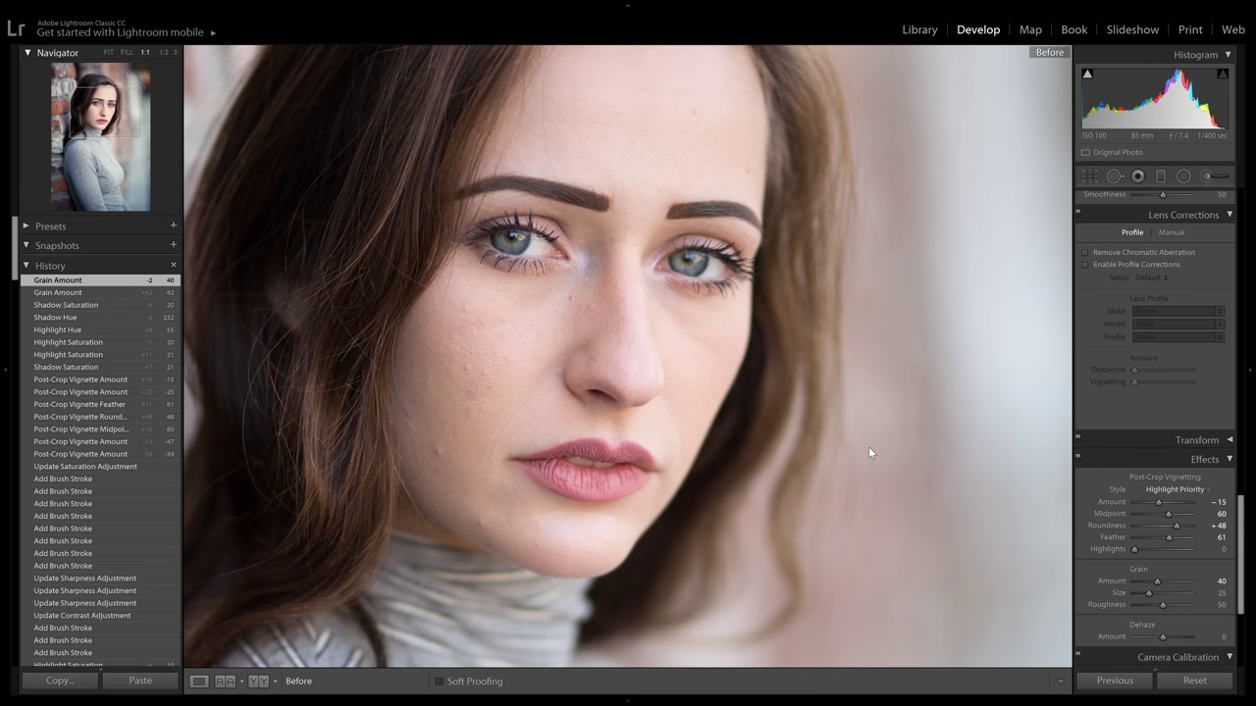
{"action": "key", "text": "backslash"}
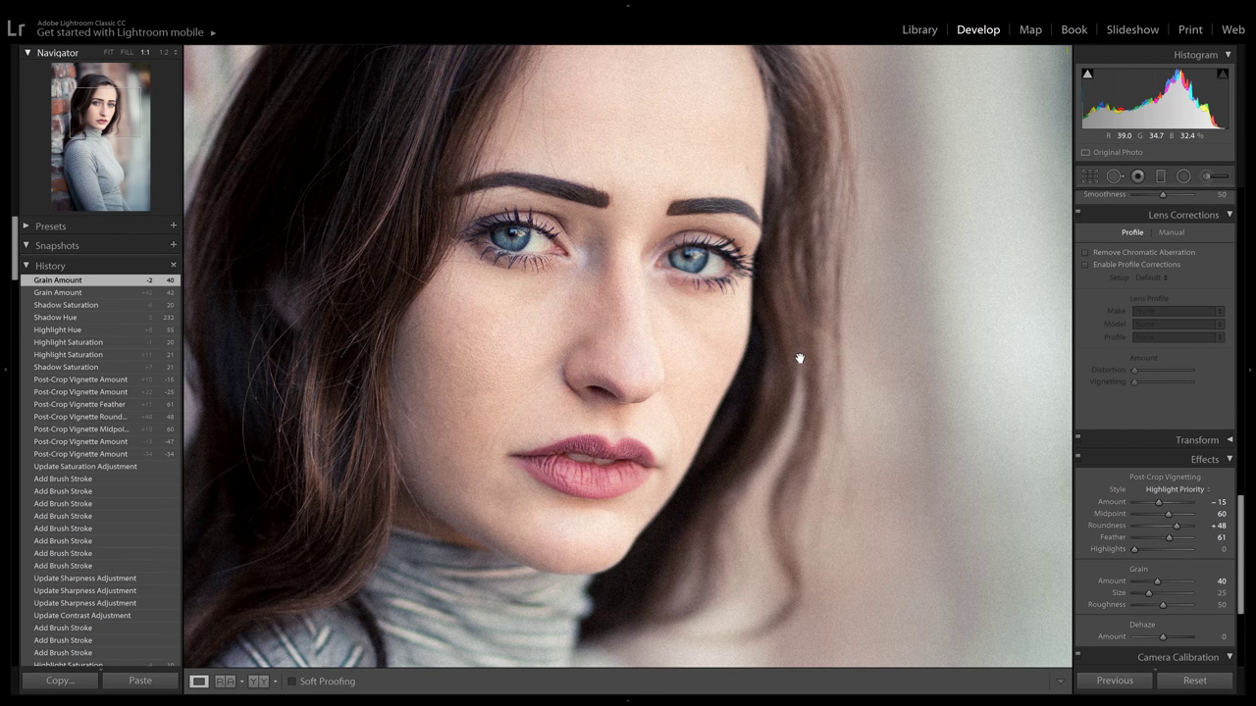
Step: Compare the whole portrait at fit size with its original version several times, ending on the edited version
{"action": "left_click_drag", "start_coordinate": [784, 393], "coordinate": [886, 193]}
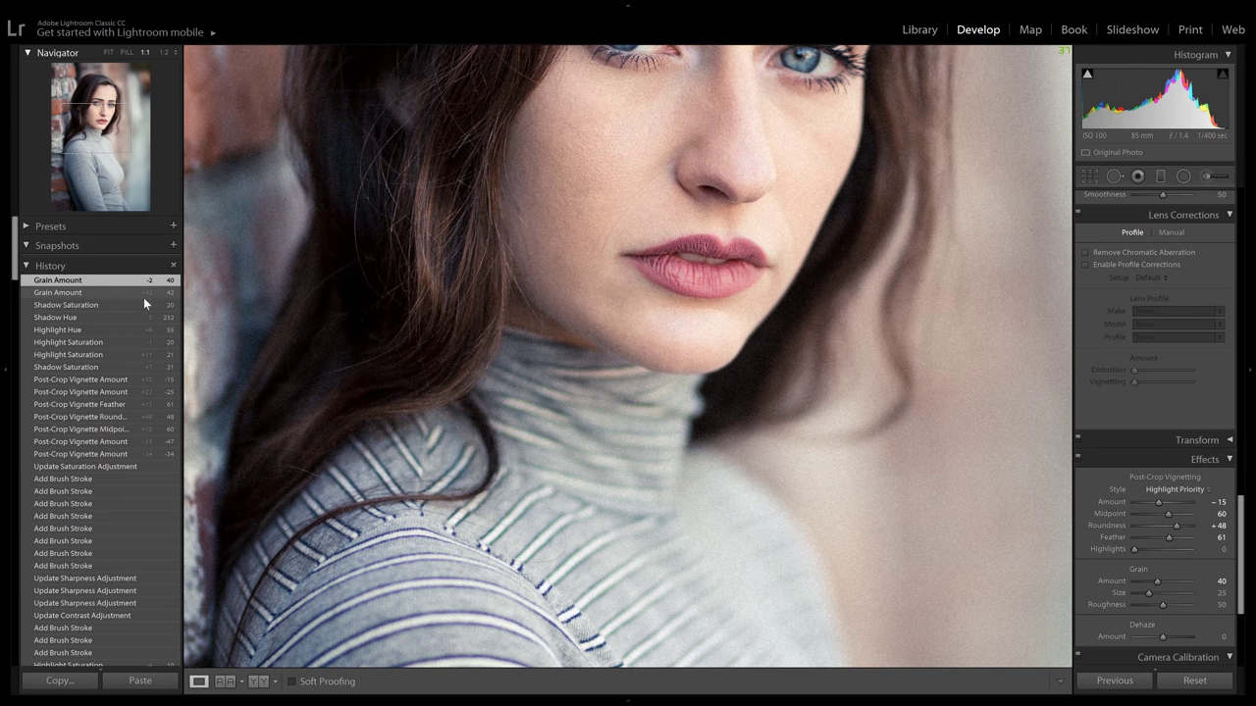
{"action": "left_click", "coordinate": [110, 52]}
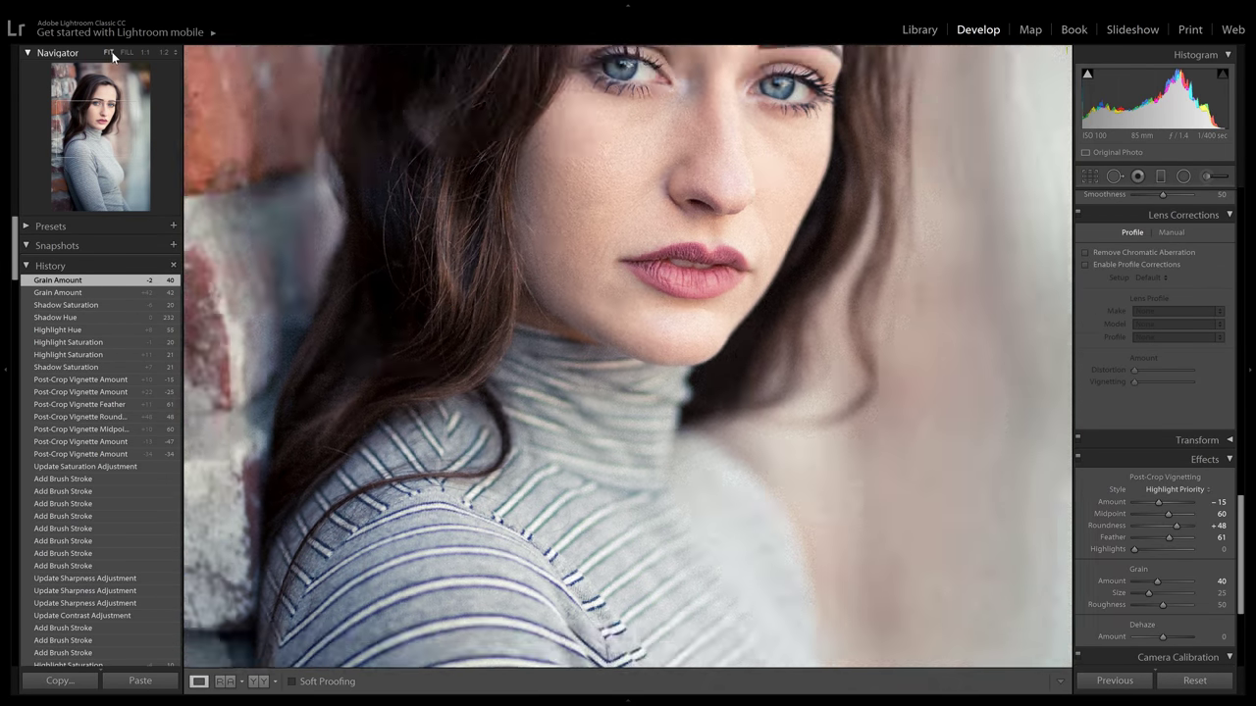
{"action": "key", "text": "backslash"}
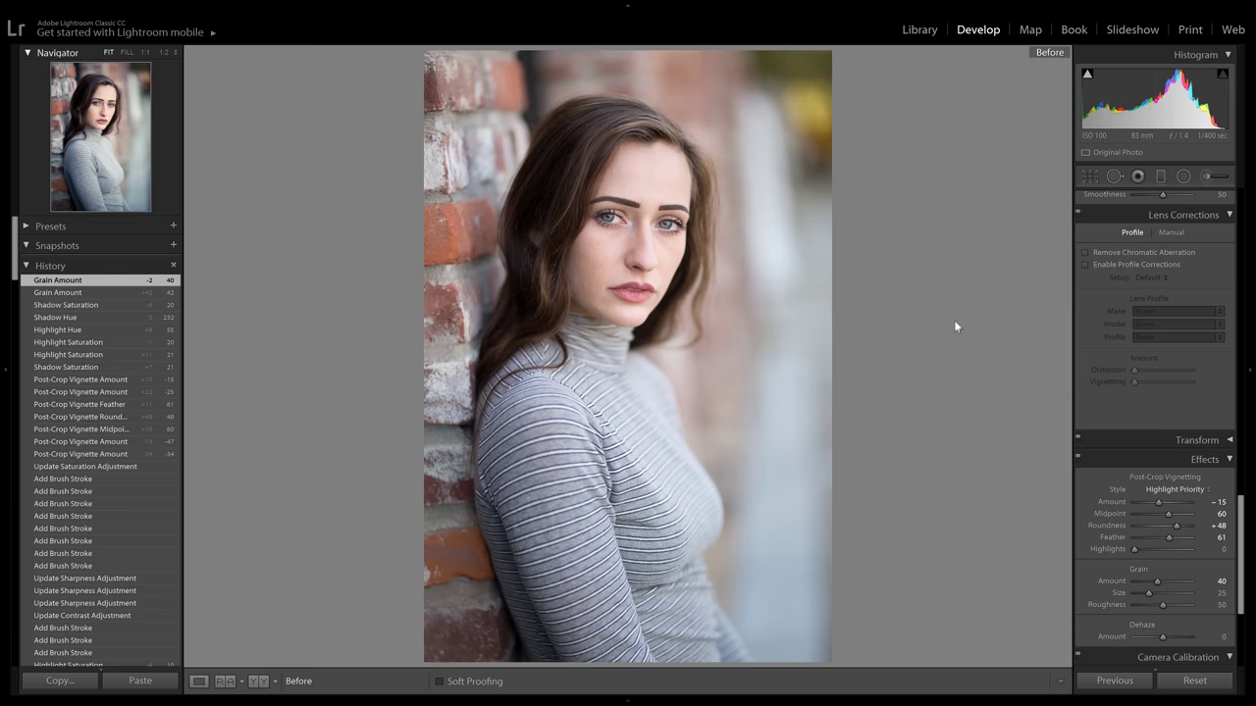
{"action": "key", "text": "backslash"}
{"action": "key", "text": "backslash"}
{"action": "key", "text": "backslash"}
{"action": "key", "text": "backslash"}
{"action": "key", "text": "backslash"}
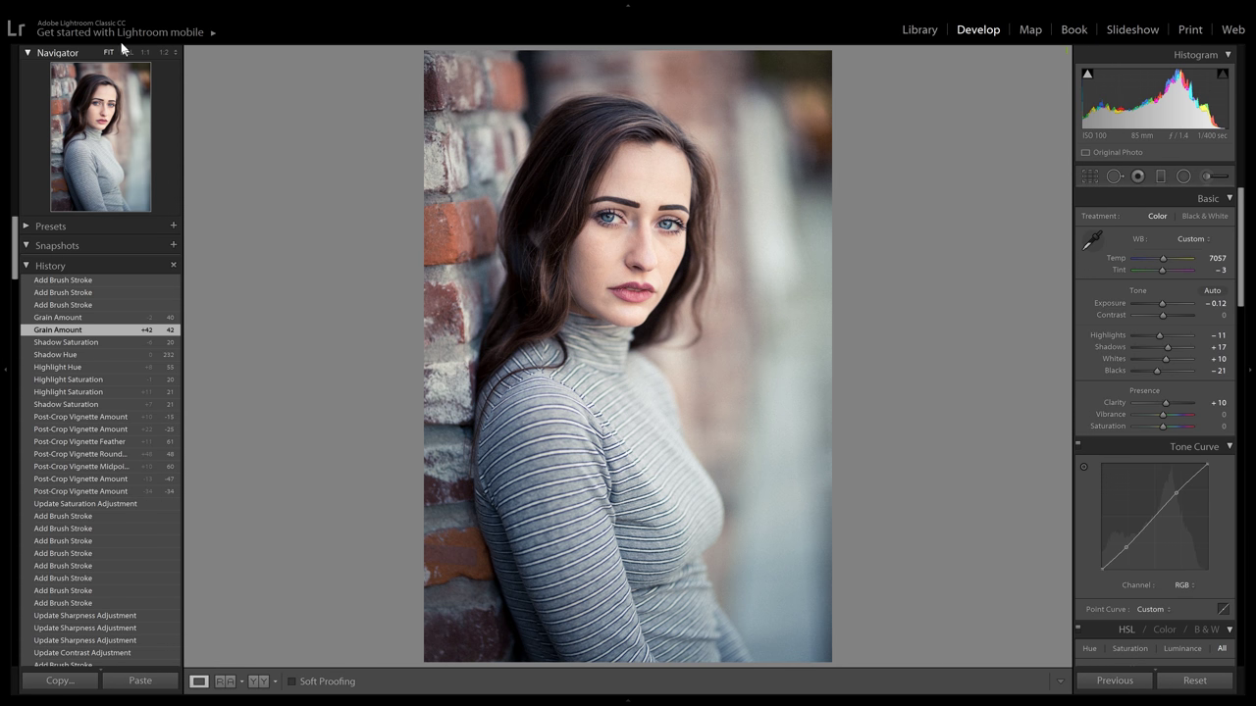
Step: Set up a new adjustment brush with the exposure at 0.20 for the face at 1:1
{"action": "left_click", "coordinate": [143, 53]}
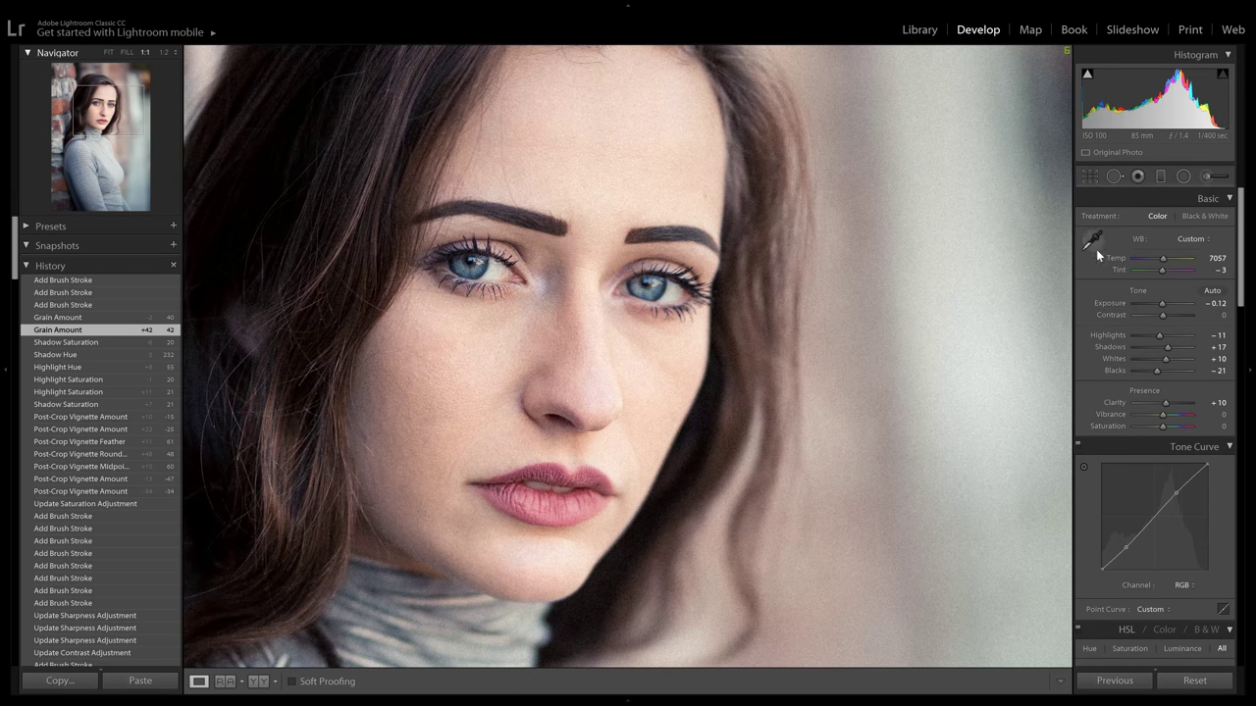
{"action": "left_click", "coordinate": [1210, 181]}
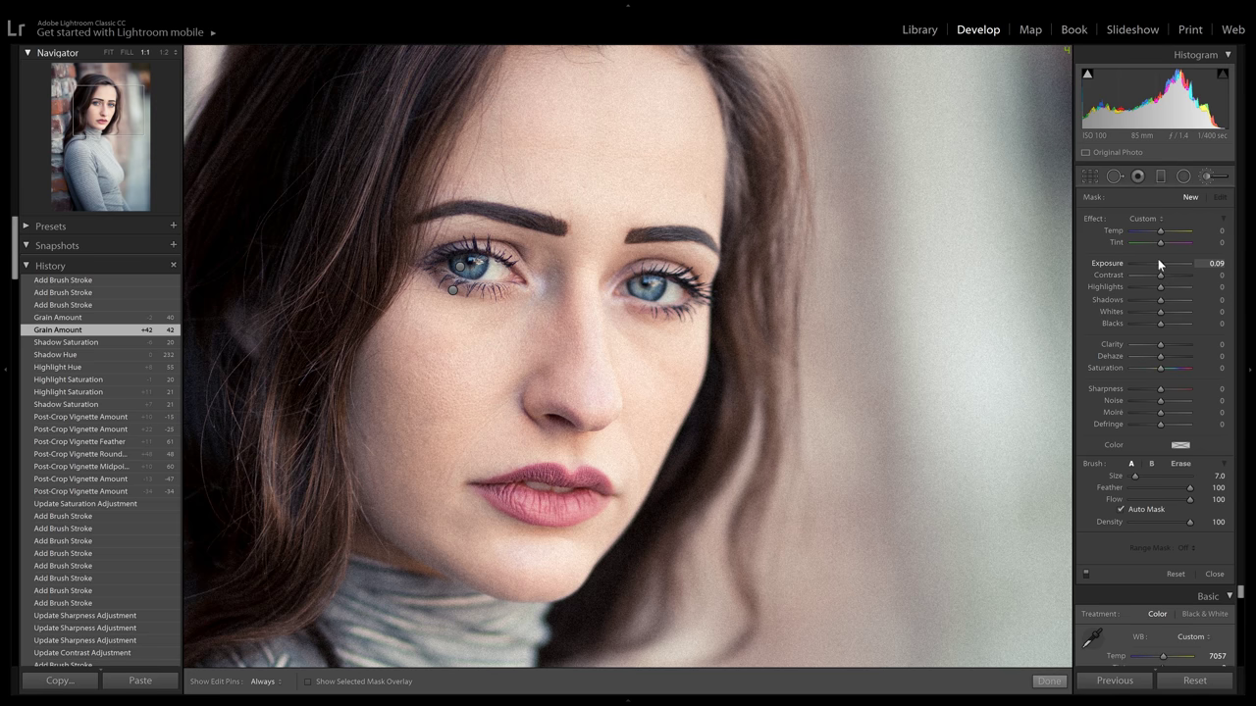
{"action": "left_click_drag", "start_coordinate": [1159, 263], "coordinate": [1163, 268]}
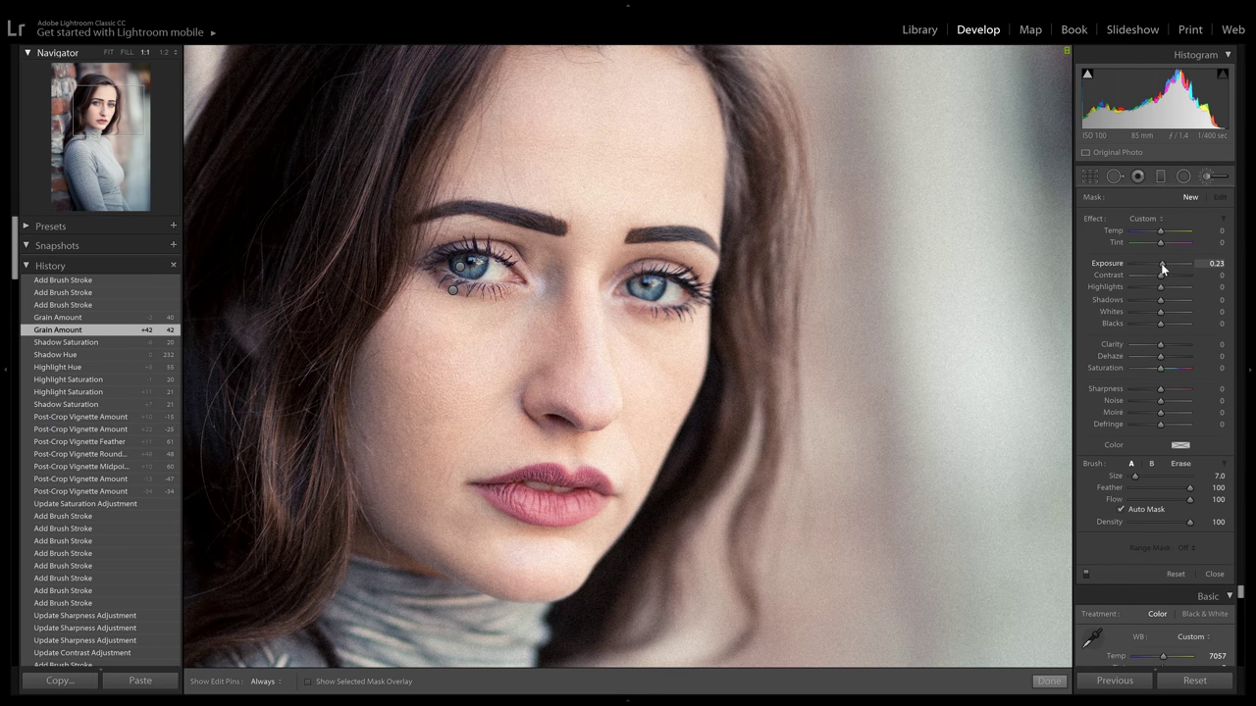
{"action": "left_click", "coordinate": [1216, 263]}
{"action": "type", "text": "0.2"}
{"action": "key", "text": "Return"}
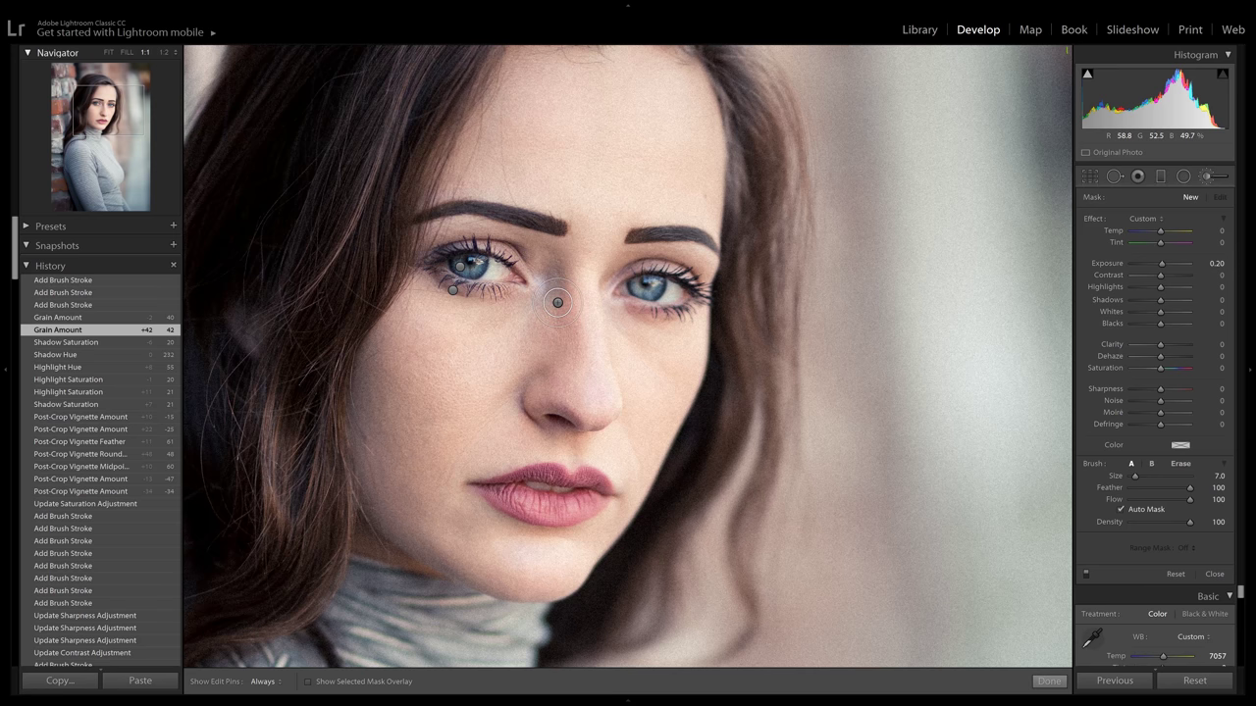
Step: Brighten the shadowed skin between the inner eye corner and the nose bridge with two short brush strokes
{"action": "key", "text": "h"}
{"action": "left_click_drag", "start_coordinate": [549, 272], "coordinate": [551, 300]}
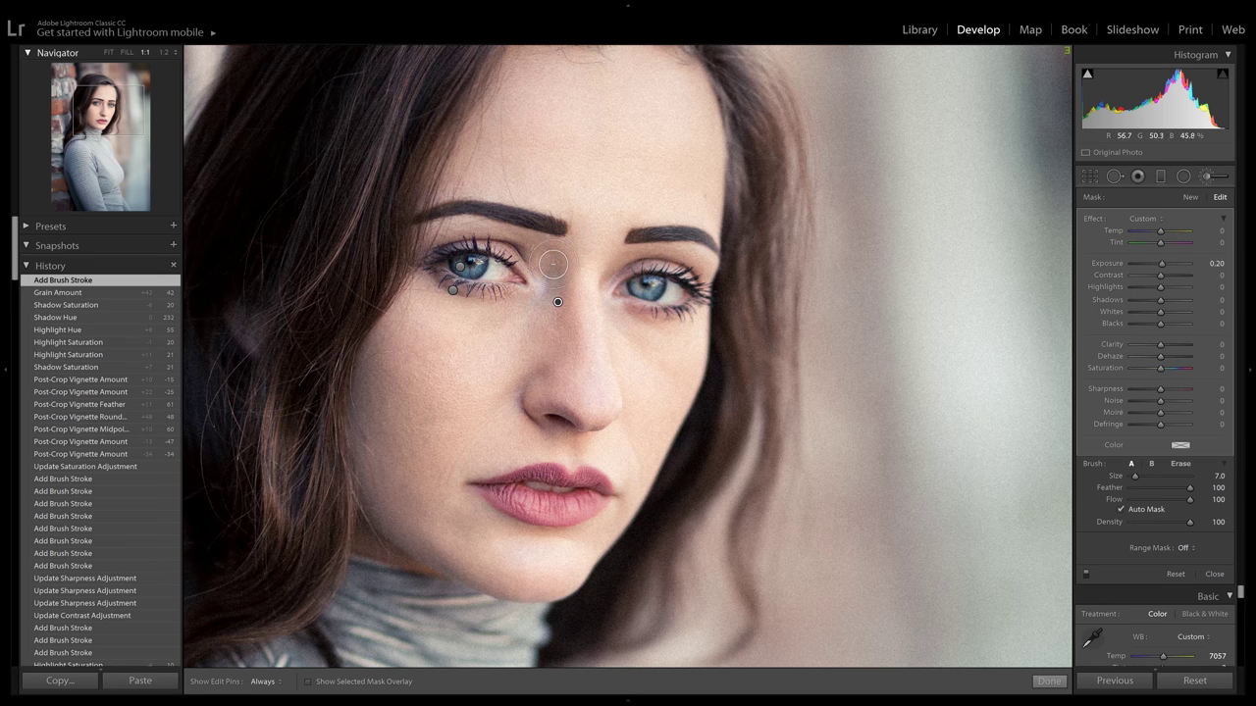
{"action": "key", "text": "h"}
{"action": "left_click_drag", "start_coordinate": [553, 255], "coordinate": [555, 293]}
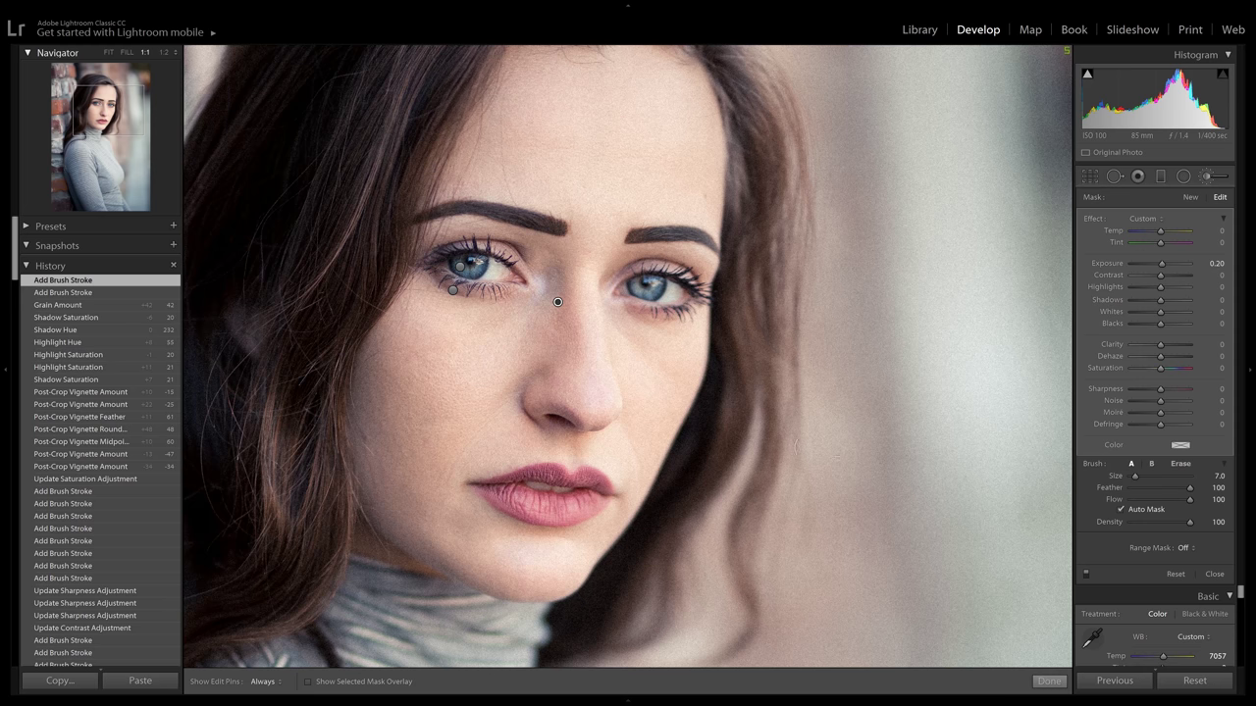
Step: Brighten the skin just above the previous brush pin, beside the inner eye corner, with a new brush adjustment at exposure 0.18
{"action": "left_click", "coordinate": [1188, 200]}
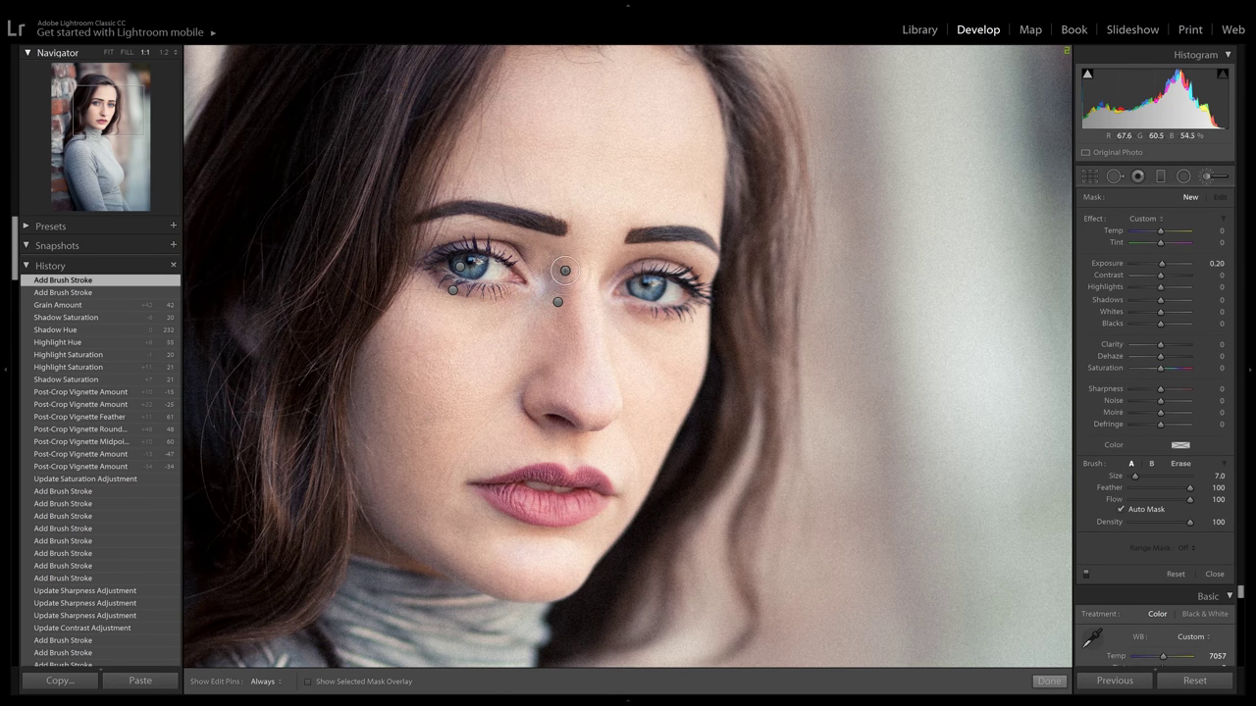
{"action": "key", "text": "h"}
{"action": "left_click_drag", "start_coordinate": [553, 281], "coordinate": [572, 289]}
{"action": "key", "text": "h"}
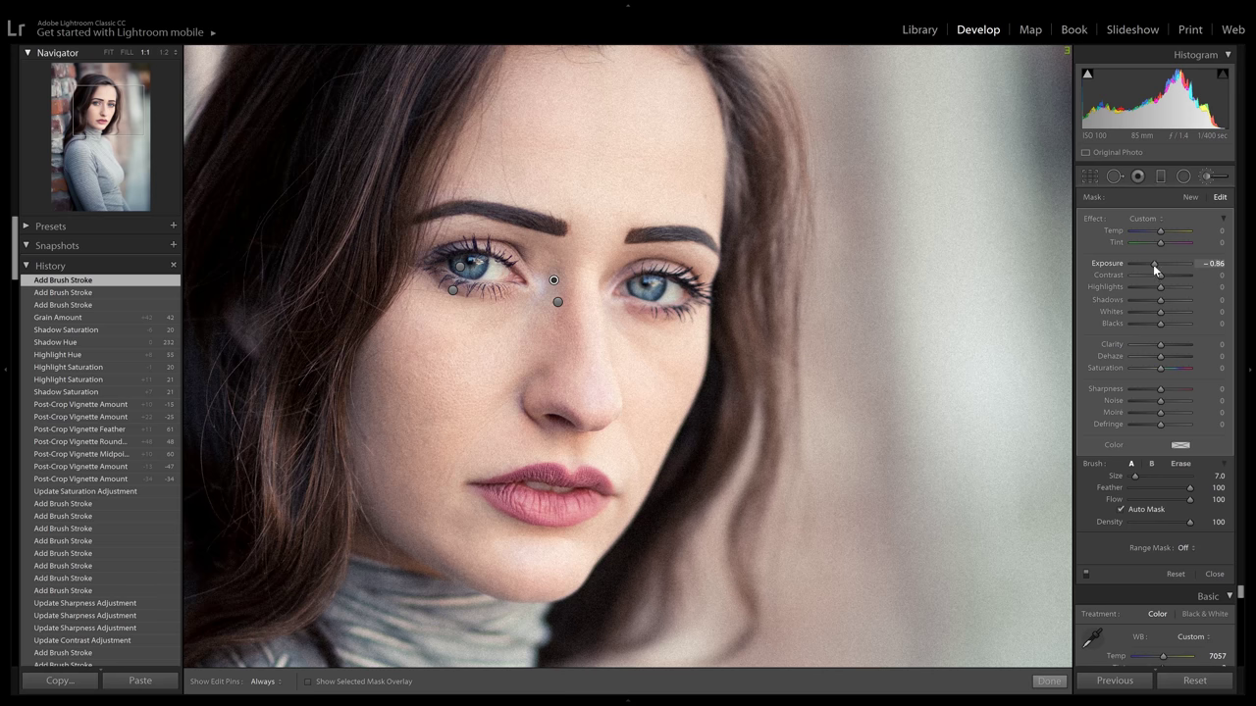
{"action": "left_click_drag", "start_coordinate": [1153, 263], "coordinate": [1160, 264]}
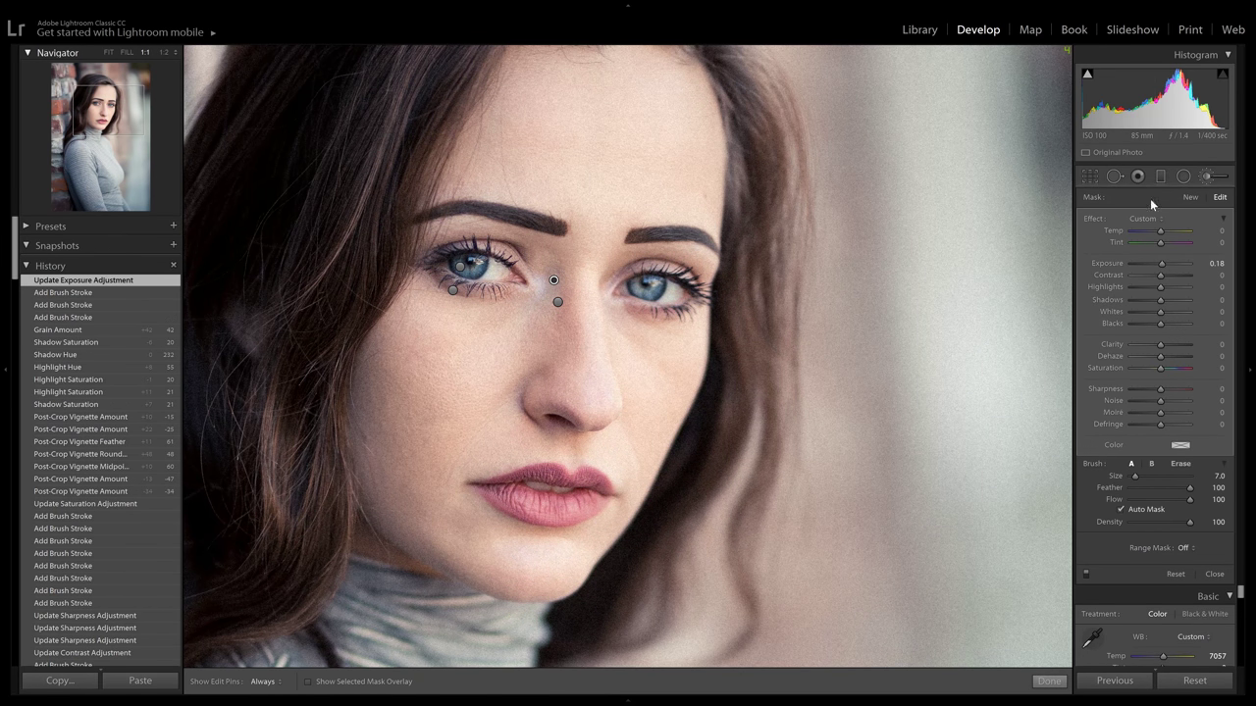
{"action": "left_click", "coordinate": [1215, 575]}
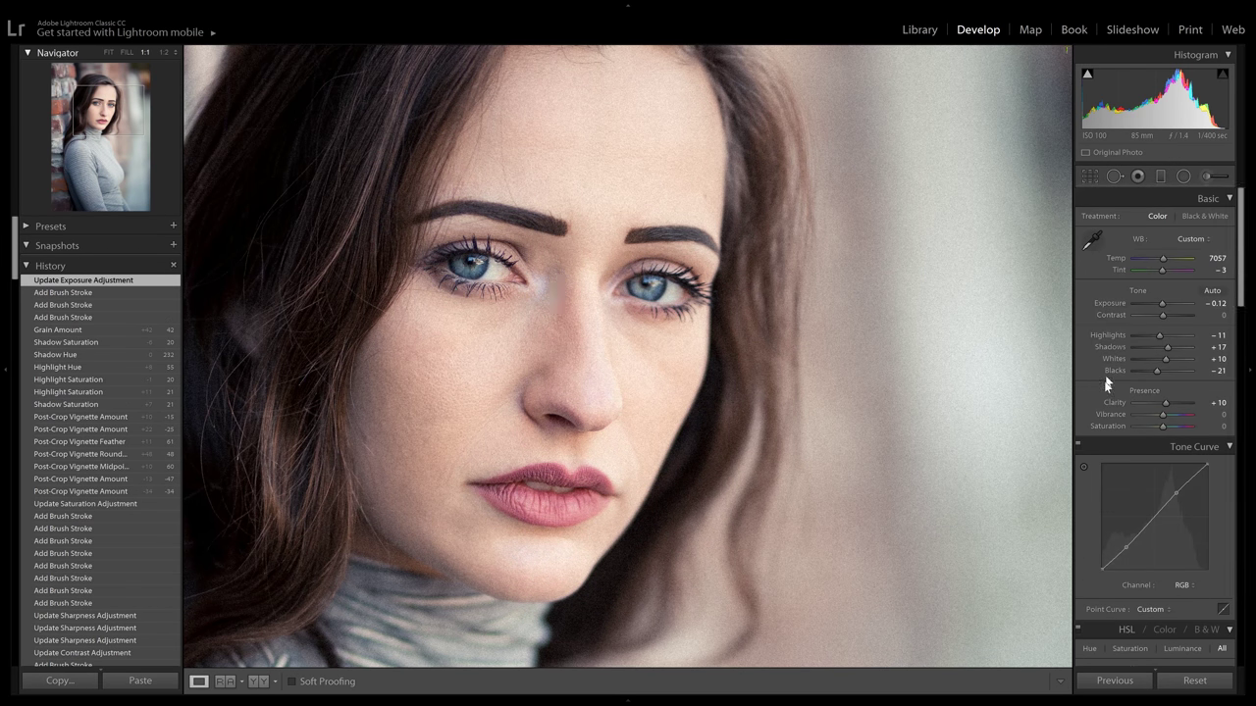
Step: Compare the face with its Grain Amount history state several times, ending on the latest edit
{"action": "left_click", "coordinate": [101, 330]}
{"action": "left_click", "coordinate": [138, 281]}
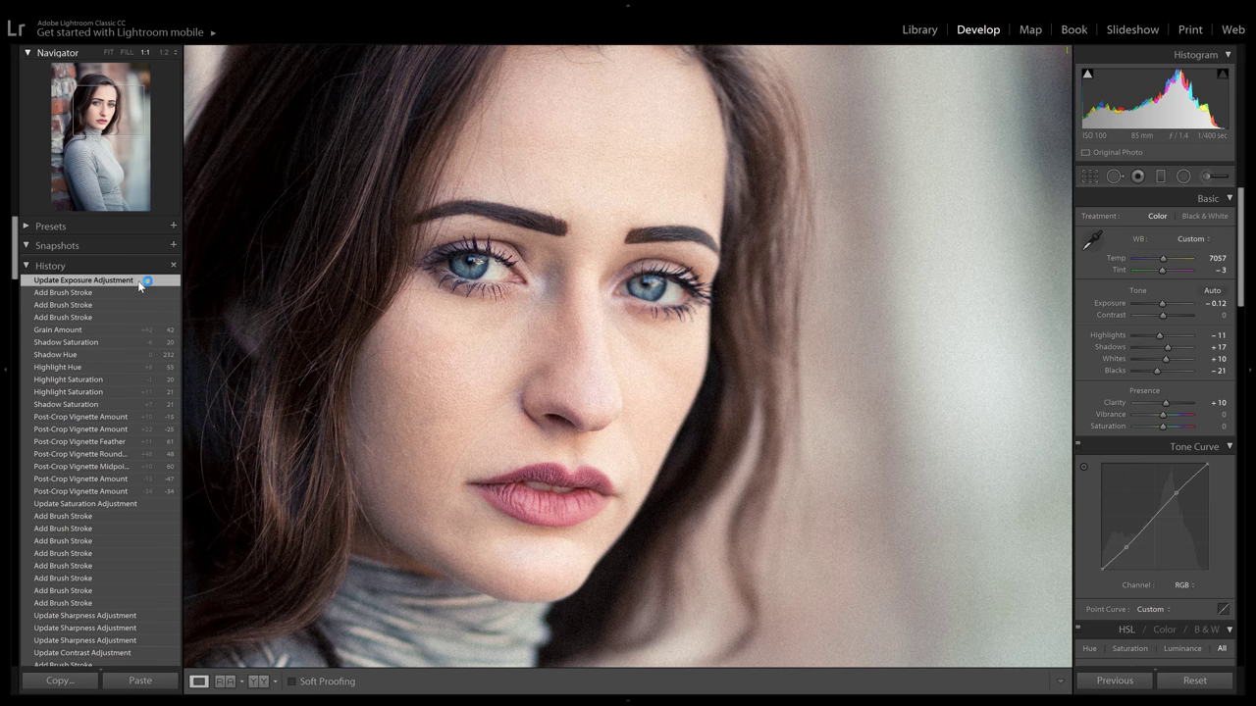
{"action": "left_click", "coordinate": [108, 334]}
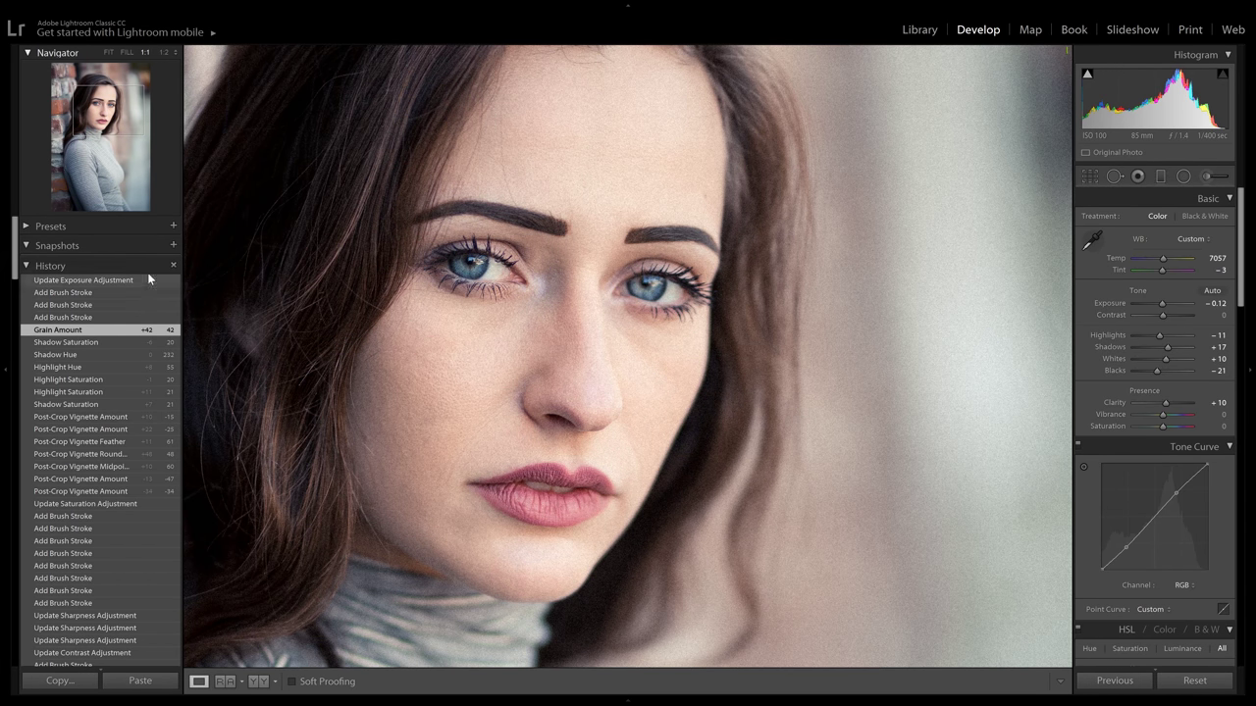
{"action": "left_click", "coordinate": [139, 281]}
{"action": "left_click", "coordinate": [138, 329]}
{"action": "left_click", "coordinate": [155, 281]}
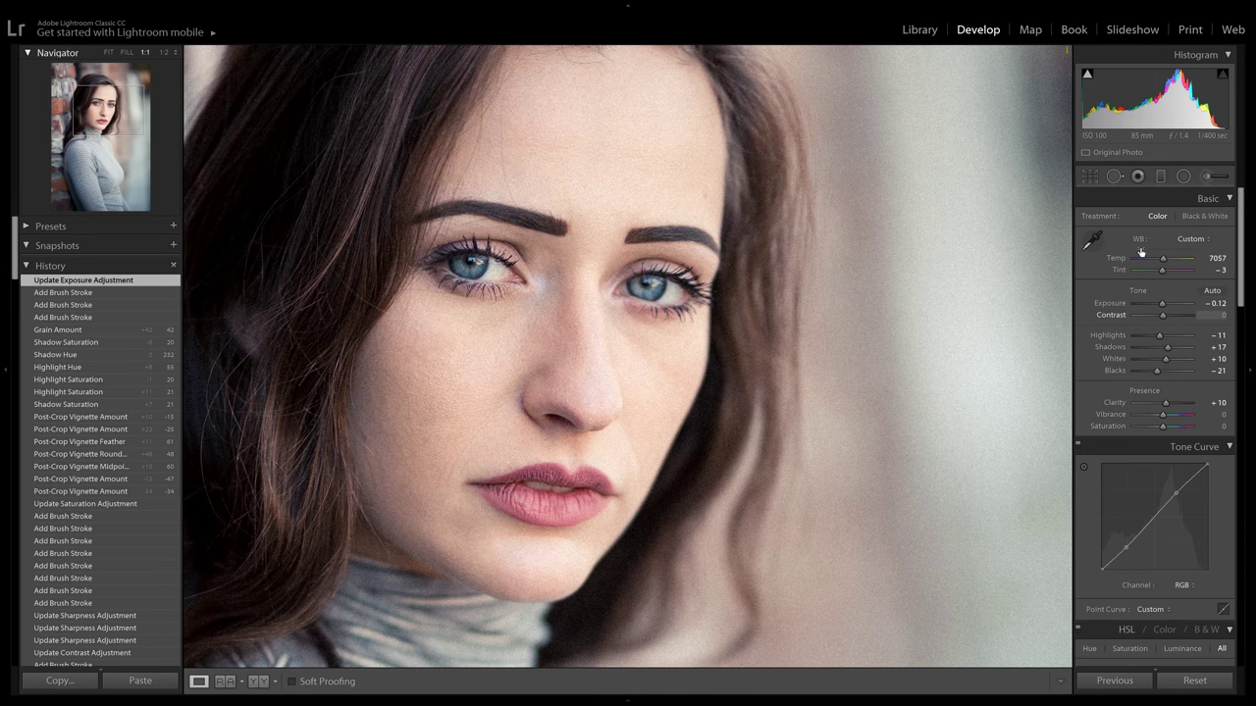
Step: Set the exposure of the lower brush adjustment on the nose bridge to 0.15
{"action": "left_click", "coordinate": [1205, 176]}
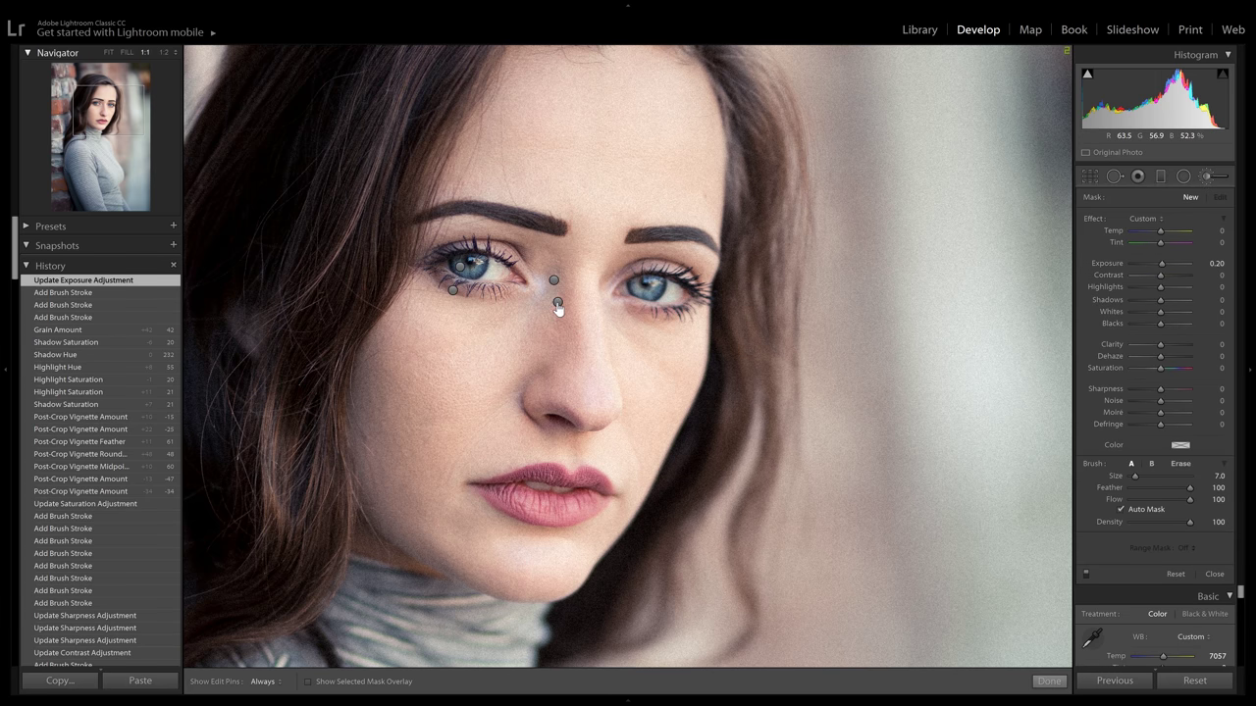
{"action": "left_click", "coordinate": [557, 302]}
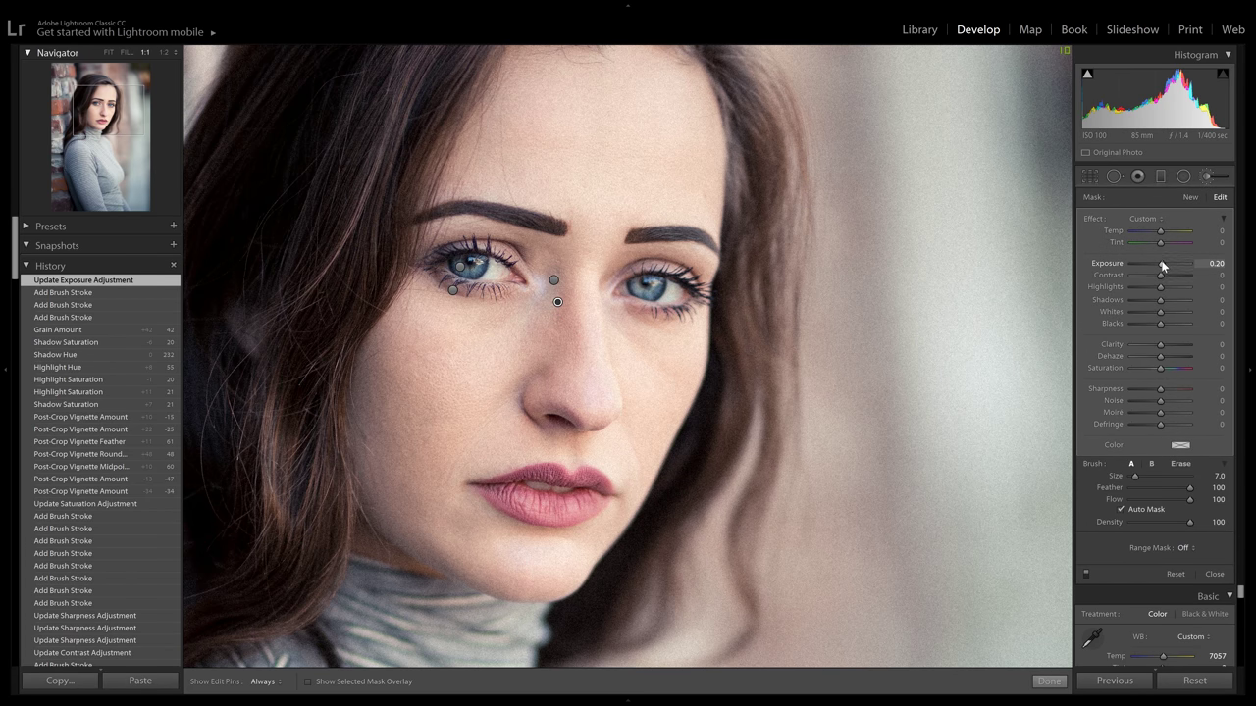
{"action": "left_click_drag", "start_coordinate": [1163, 265], "coordinate": [1162, 265]}
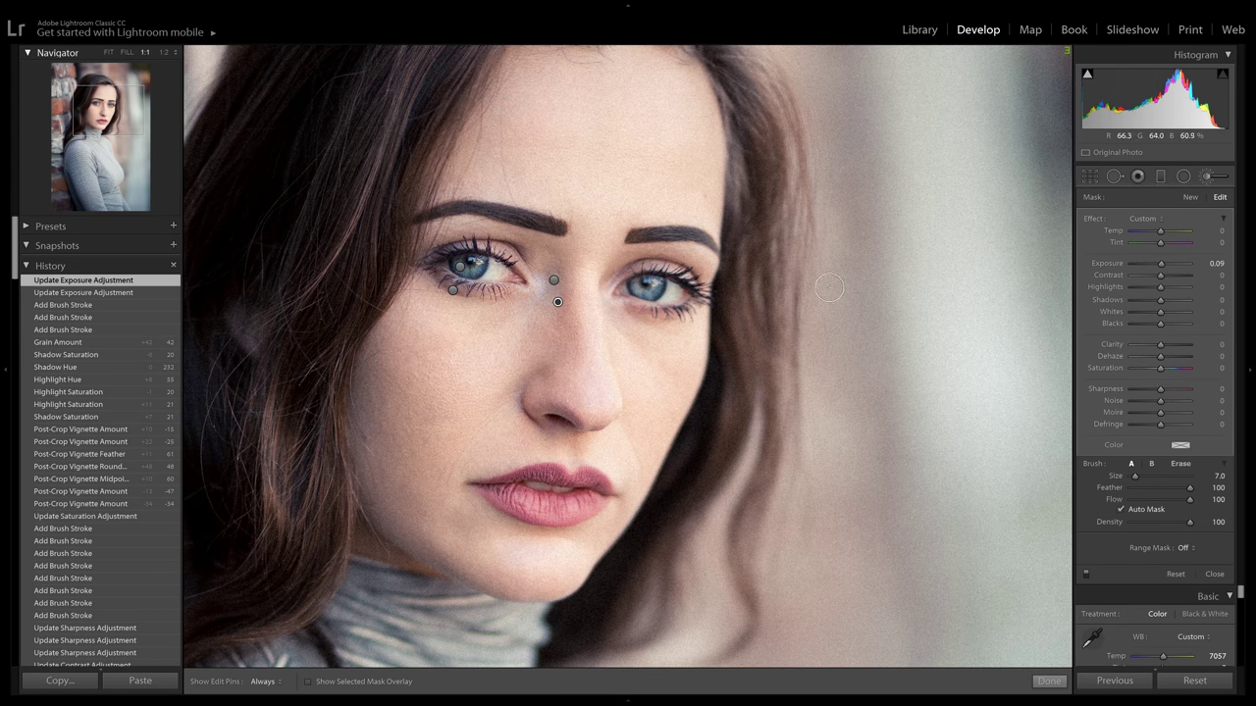
{"action": "left_click", "coordinate": [1216, 263]}
{"action": "key", "text": "Return"}
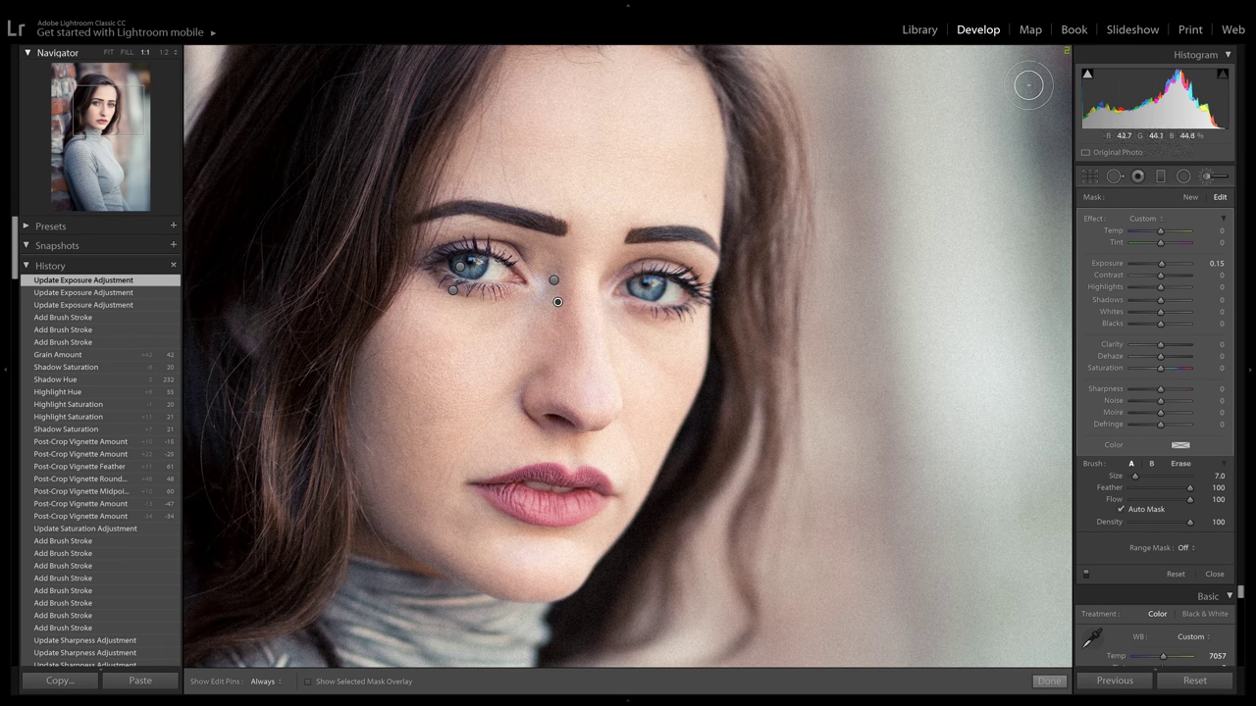
{"action": "left_click", "coordinate": [1213, 575]}
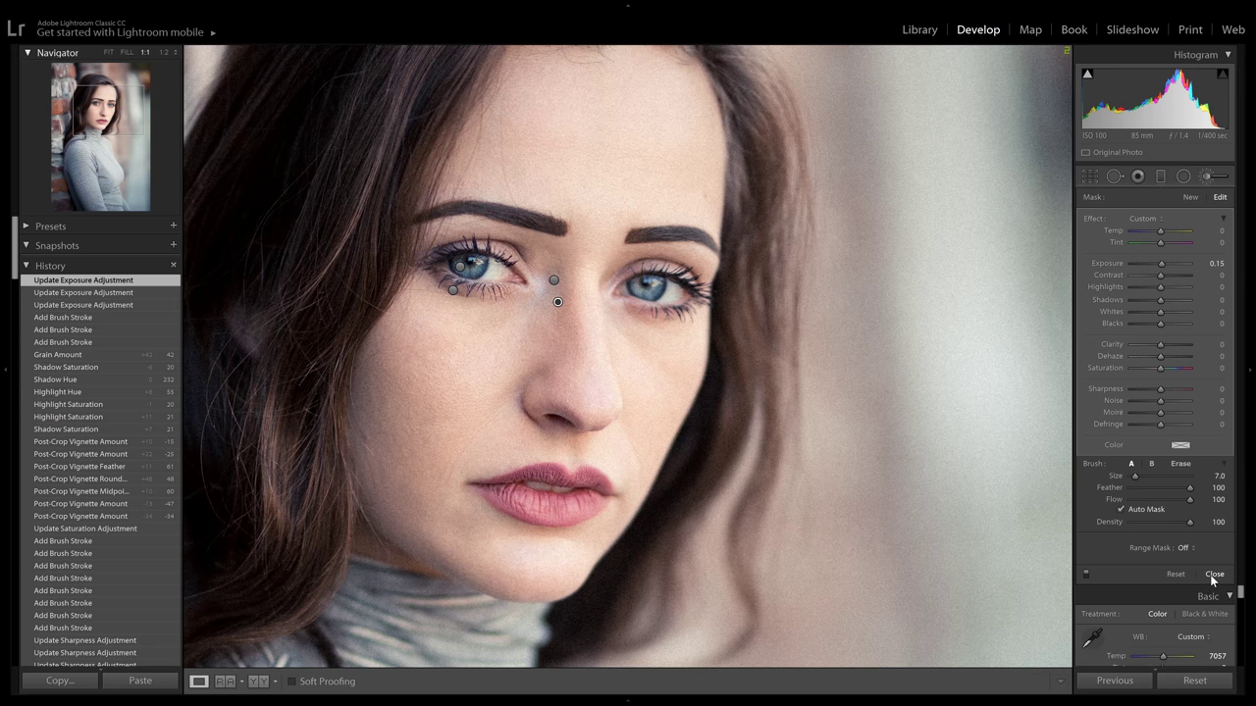
Step: Compare the adjusted brightening around the nose bridge with the state before the brush strokes, ending on the latest edit
{"action": "left_click", "coordinate": [110, 355]}
{"action": "left_click", "coordinate": [134, 280]}
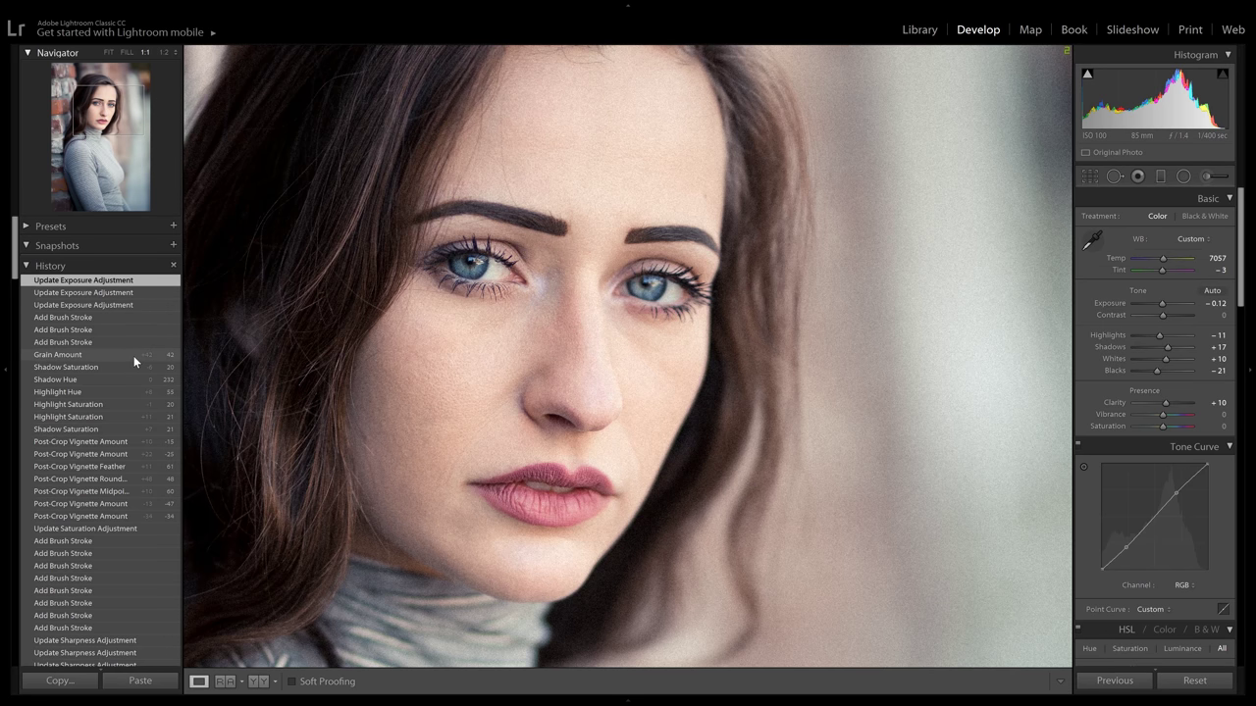
{"action": "left_click", "coordinate": [135, 356]}
{"action": "left_click", "coordinate": [138, 280]}
Step: Set up a new adjustment brush with the exposure at -0.20 for darkening
{"action": "left_click", "coordinate": [1219, 183]}
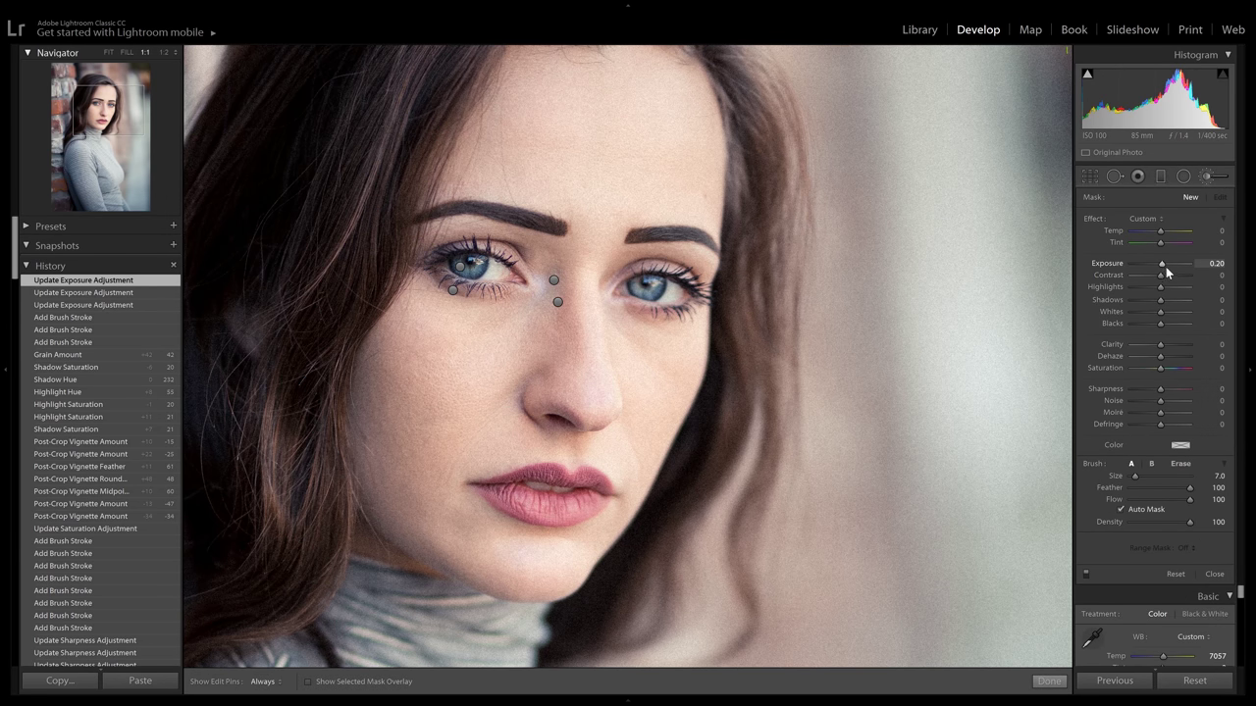
{"action": "left_click", "coordinate": [1199, 262]}
{"action": "type", "text": "-0.20"}
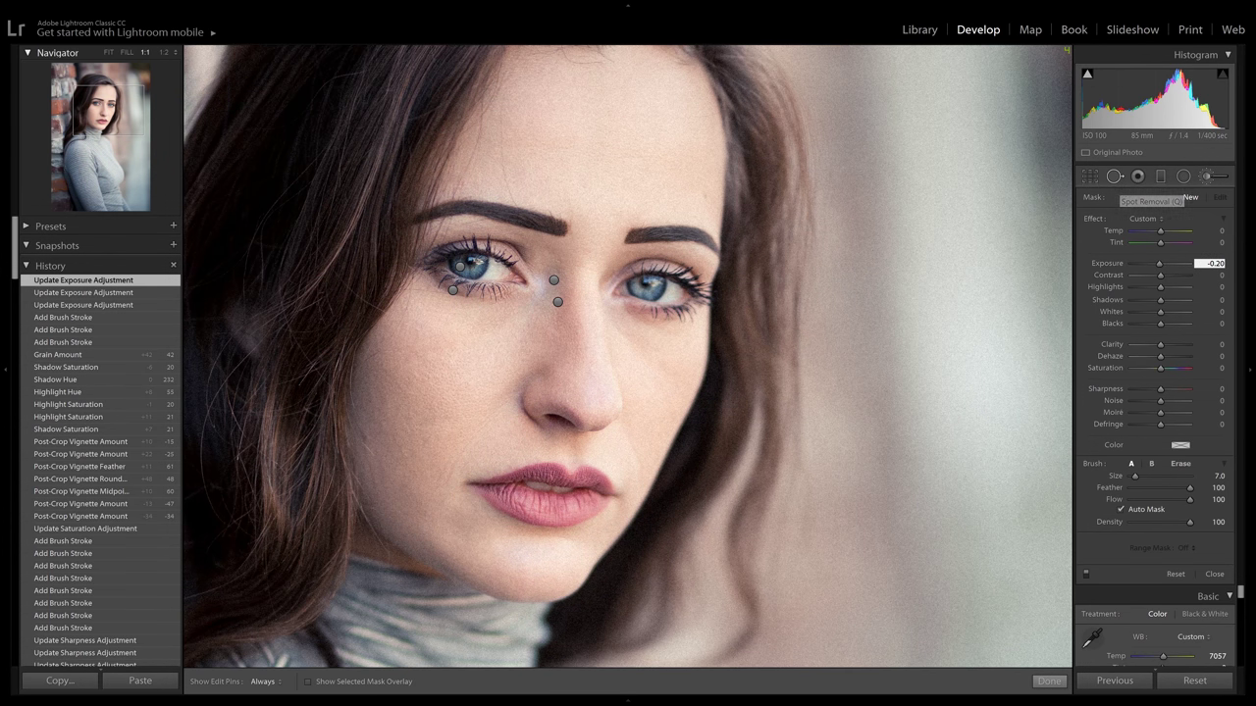
Step: Switch the portrait's treatment between color and black and white, ending on black and white
{"action": "left_click", "coordinate": [1199, 615]}
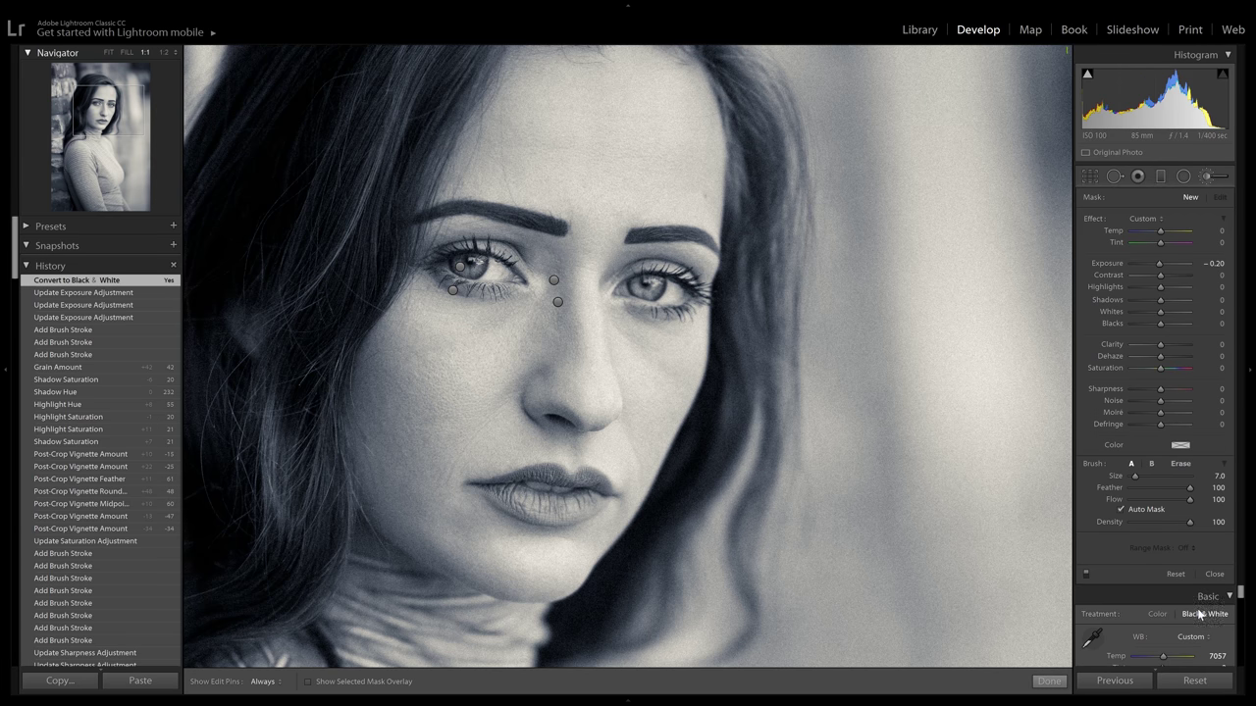
{"action": "left_click", "coordinate": [1160, 615]}
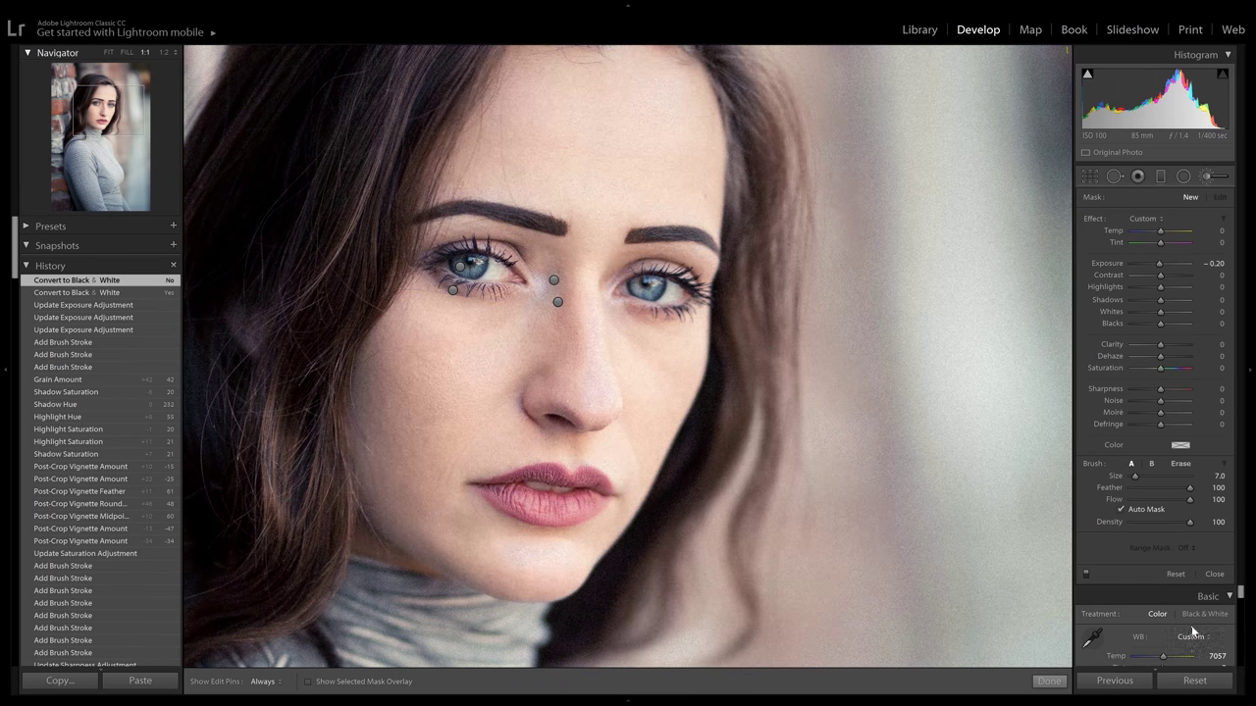
{"action": "left_click", "coordinate": [1203, 615]}
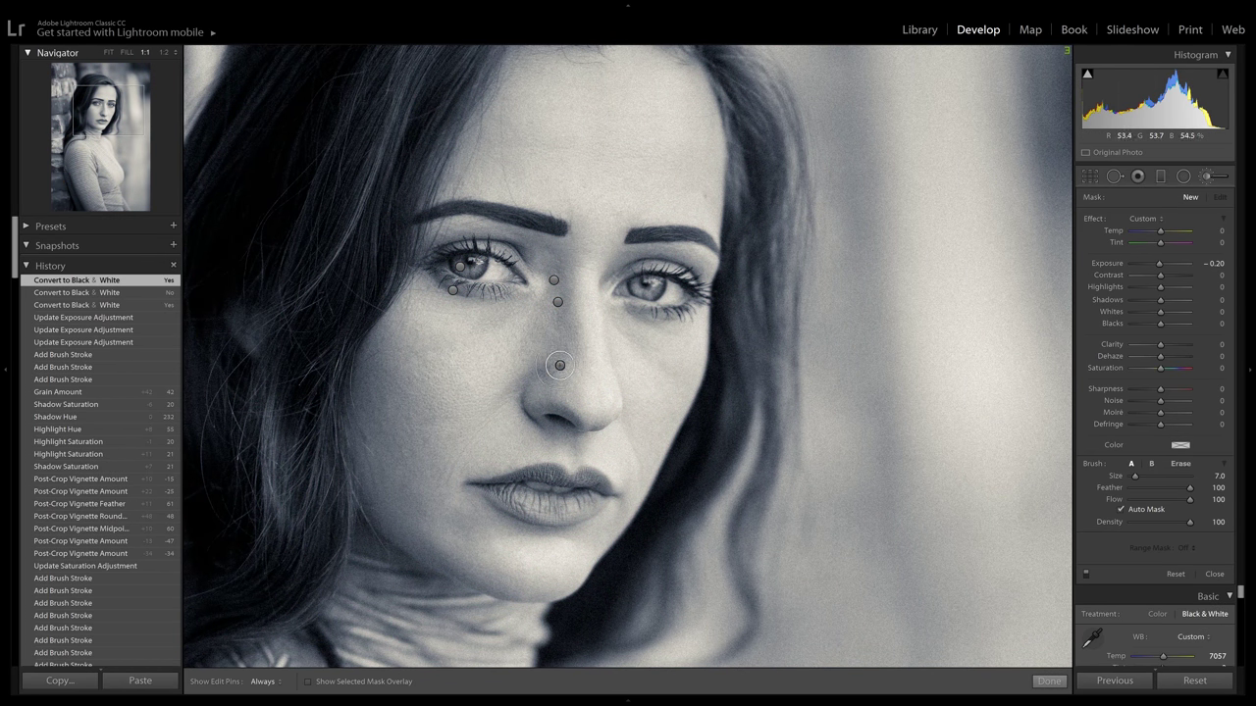
Step: Darken the shadowed skin beside the nostril, at the temple and near the other eye with brush sizes of 12.0 and 6.0
{"action": "scroll", "coordinate": [529, 396], "scroll_direction": "up", "scroll_amount": 5}
{"action": "key", "text": "h"}
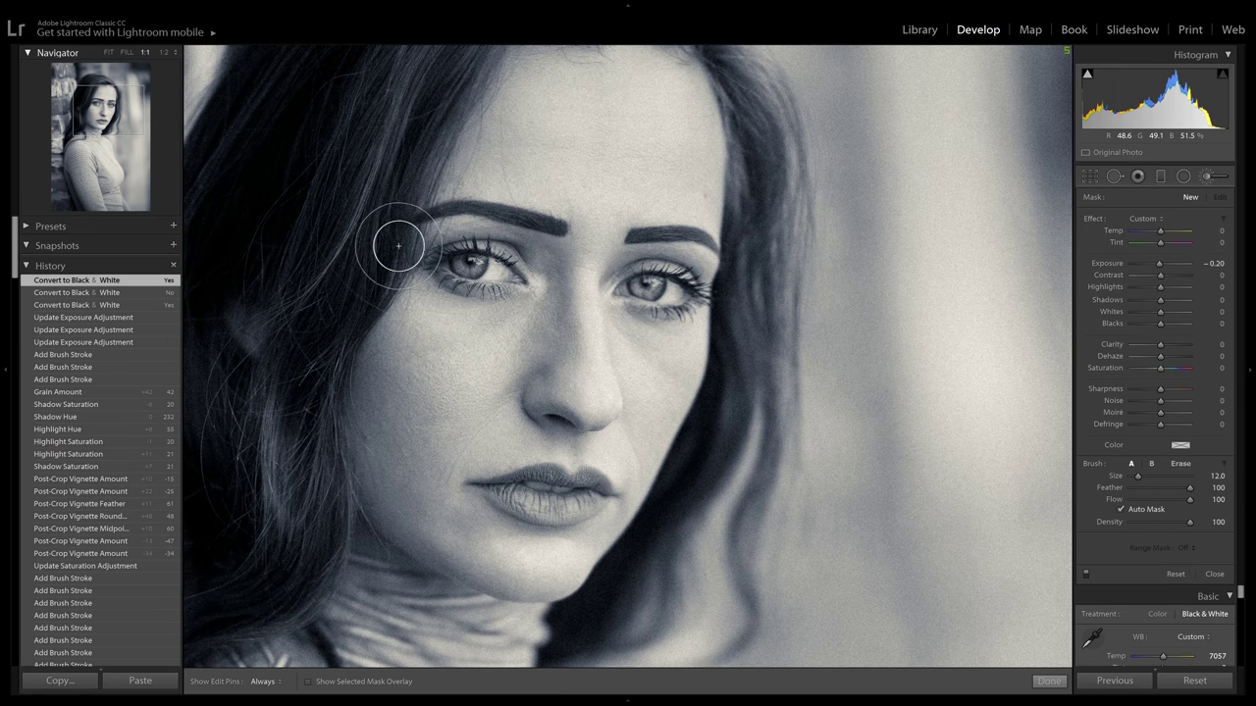
{"action": "left_click_drag", "start_coordinate": [399, 244], "coordinate": [463, 228]}
{"action": "scroll", "coordinate": [446, 225], "scroll_direction": "down", "scroll_amount": 6}
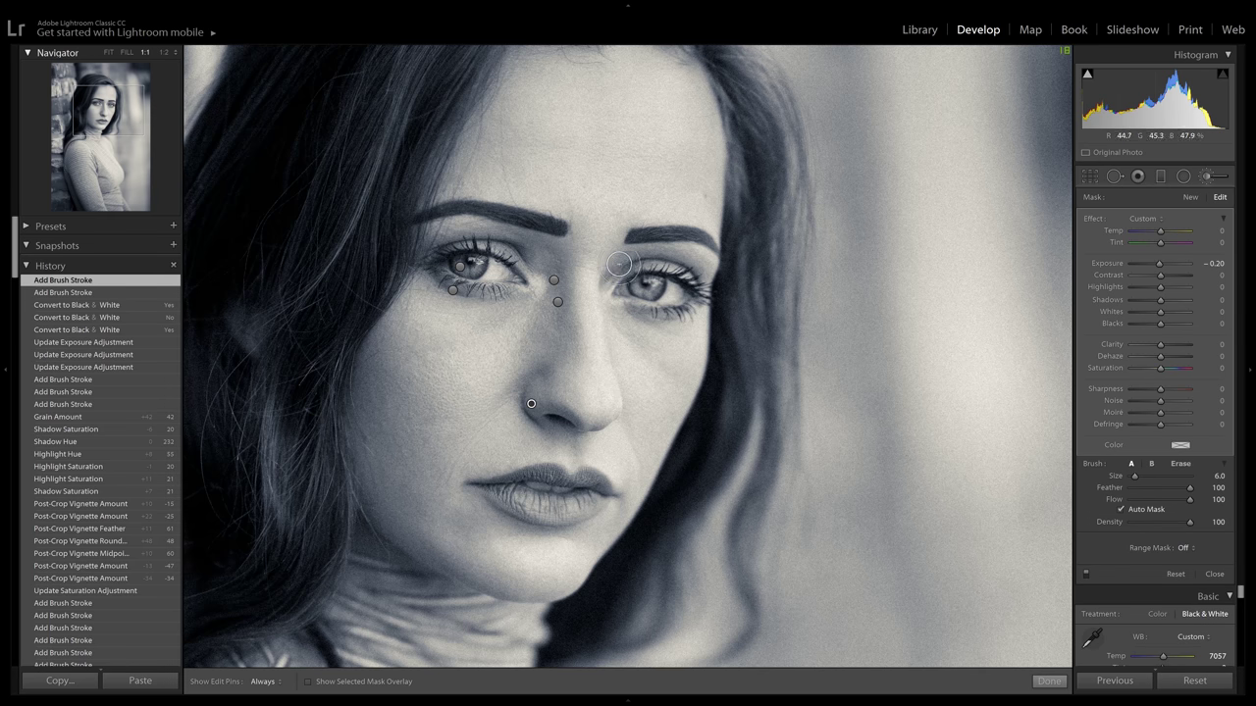
{"action": "key", "text": "h"}
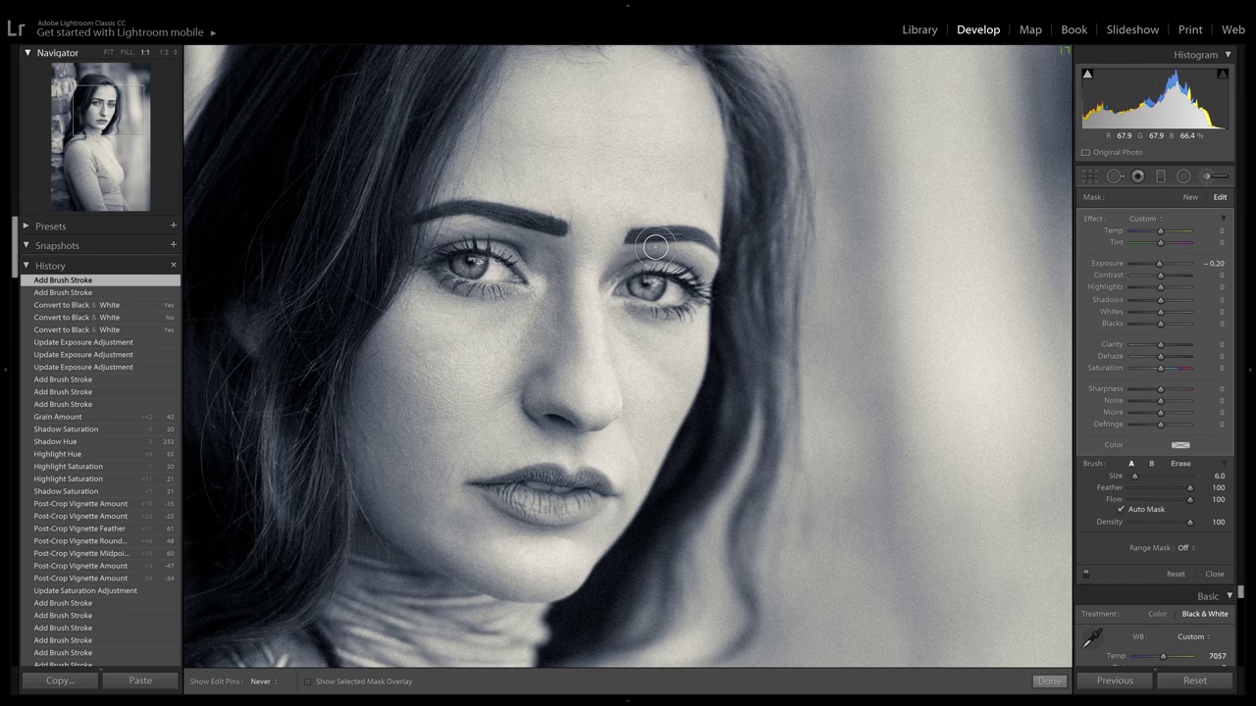
{"action": "left_click", "coordinate": [737, 340]}
{"action": "key", "text": "h"}
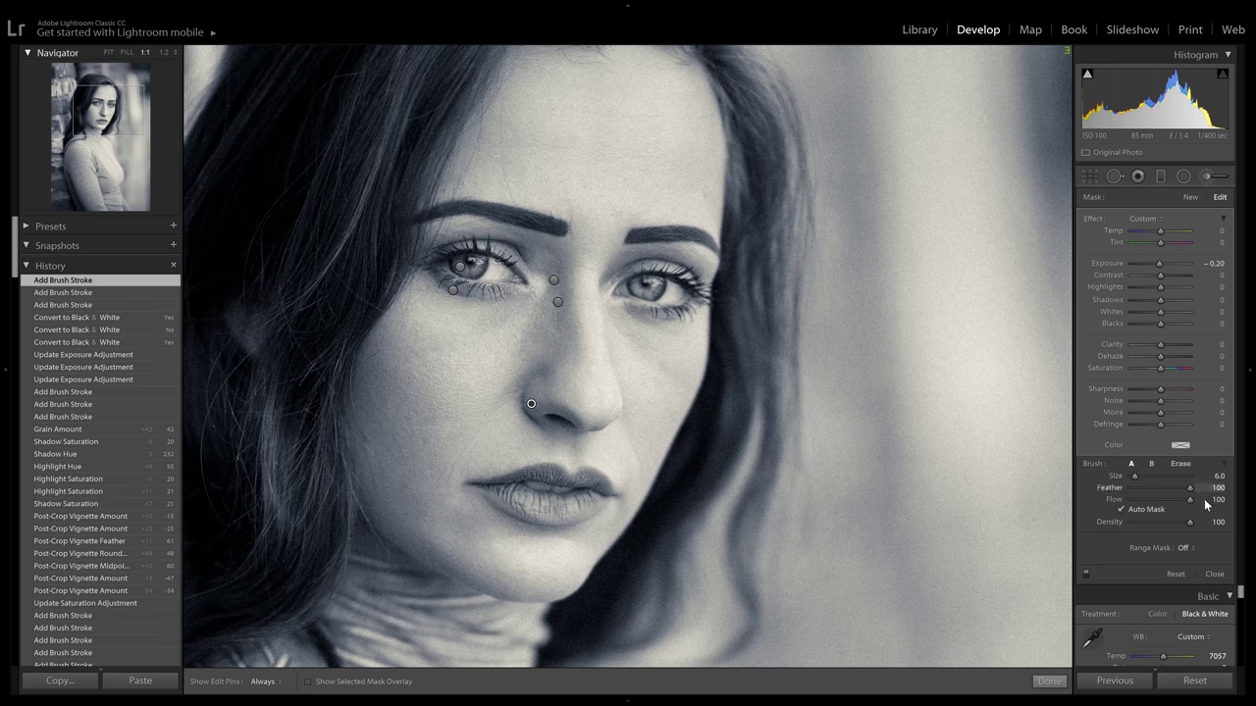
Step: Return the portrait to color and compare it with the state before the darkening strokes, ending on the latest edit
{"action": "left_click", "coordinate": [1158, 615]}
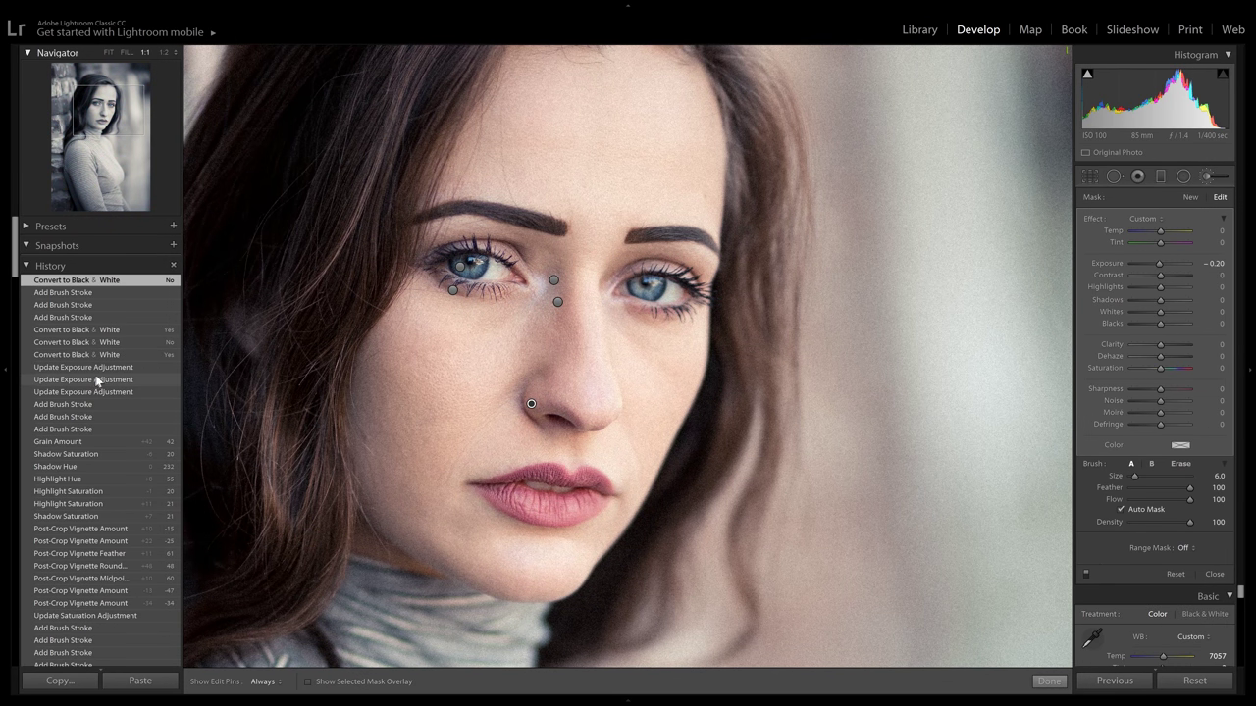
{"action": "left_click", "coordinate": [105, 371]}
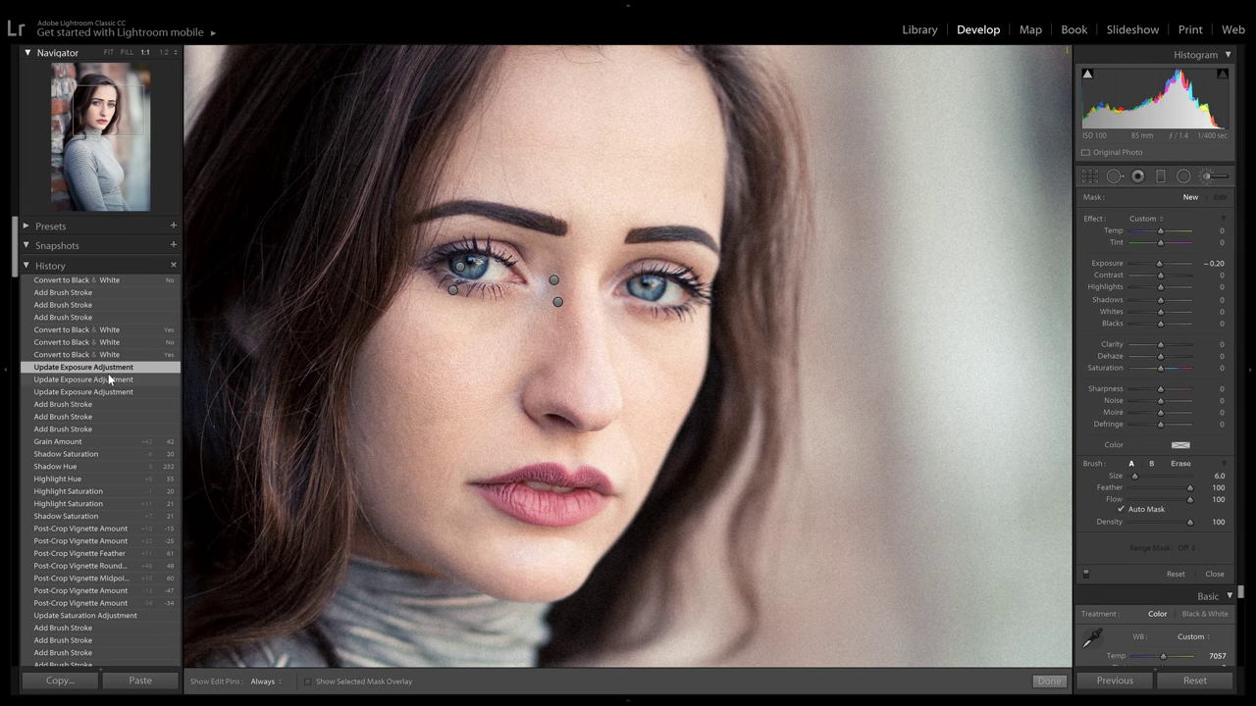
{"action": "left_click", "coordinate": [116, 280]}
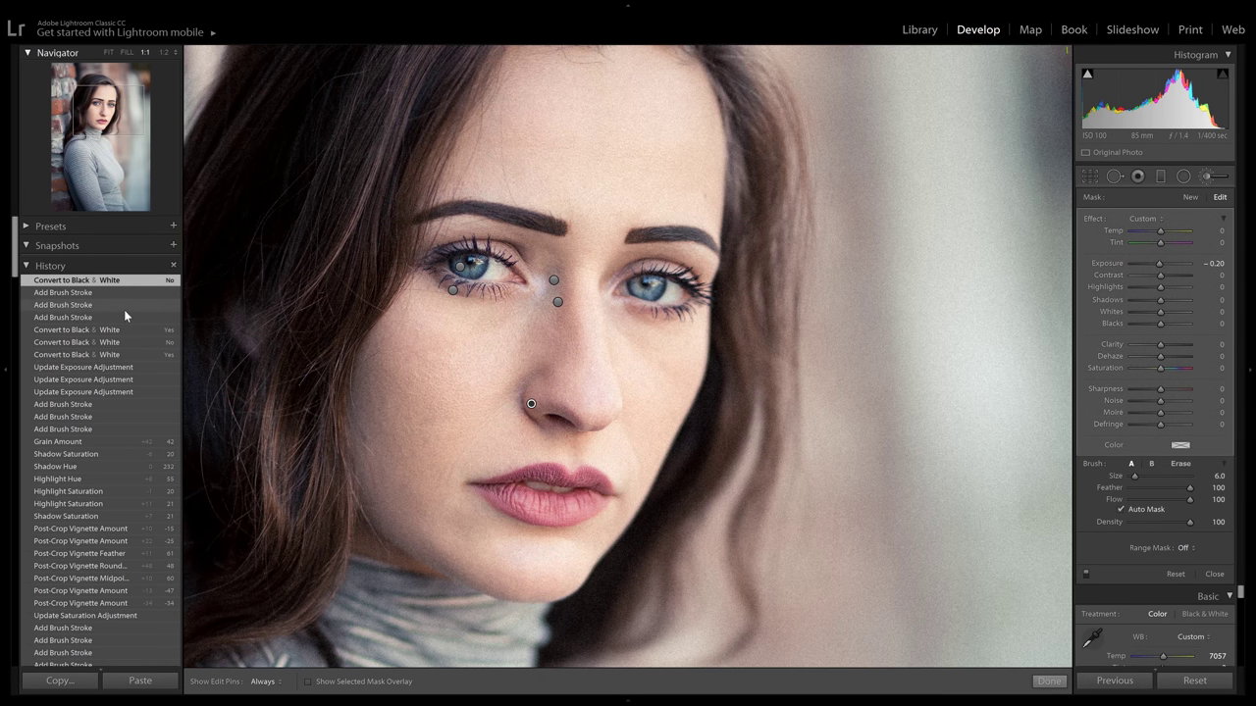
Step: Convert the portrait to black and white again and darken the jawline below the cheek with a size 15.0 brush stroke
{"action": "left_click", "coordinate": [1192, 614]}
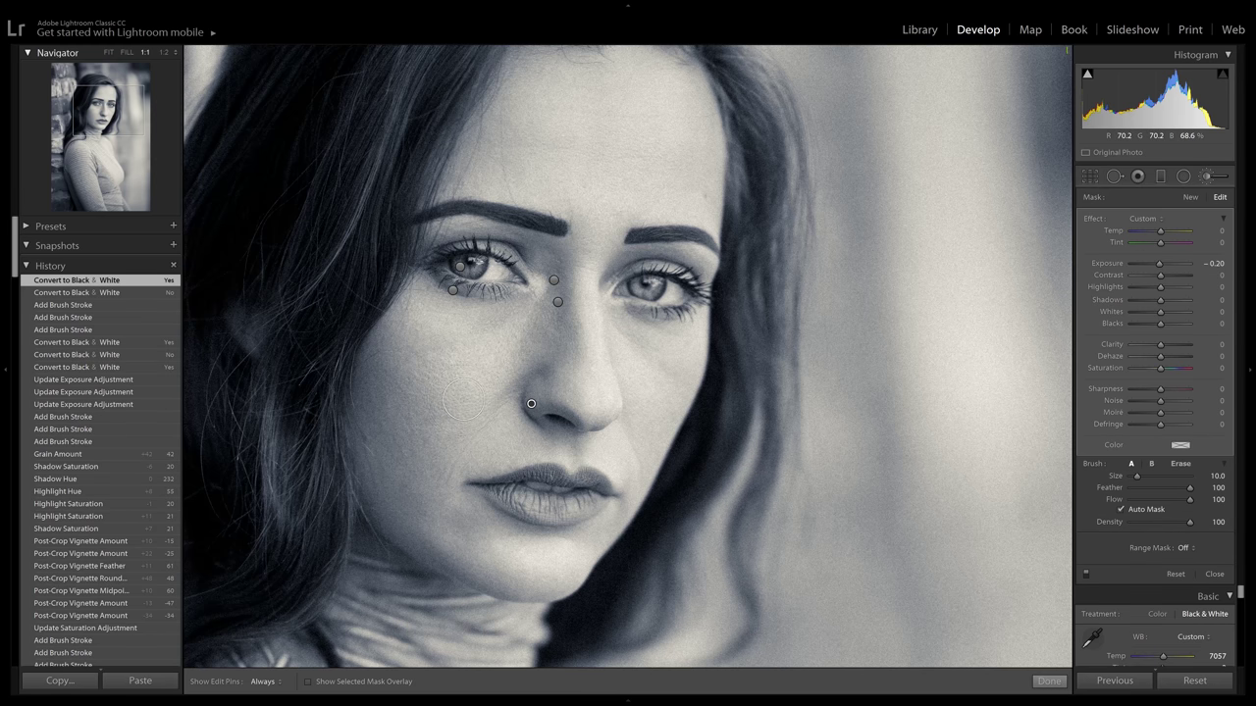
{"action": "scroll", "coordinate": [538, 388], "scroll_direction": "up", "scroll_amount": 4}
{"action": "scroll", "coordinate": [383, 365], "scroll_direction": "up", "scroll_amount": 2}
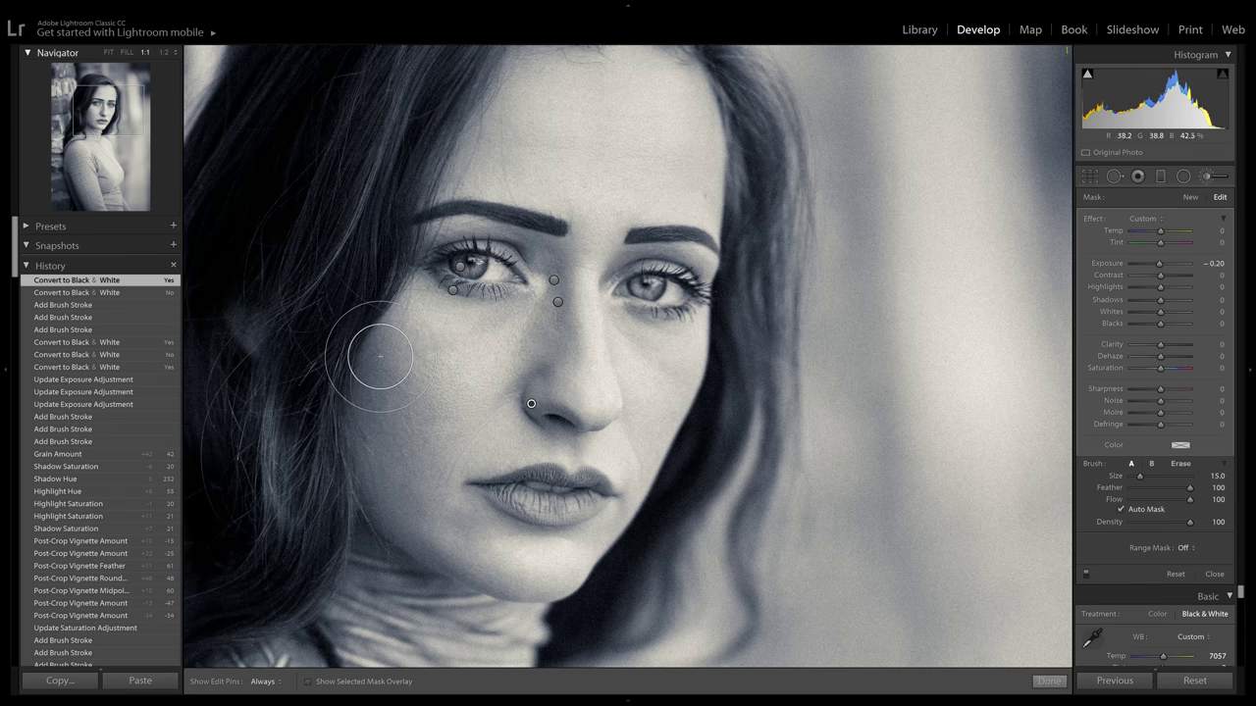
{"action": "key", "text": "h"}
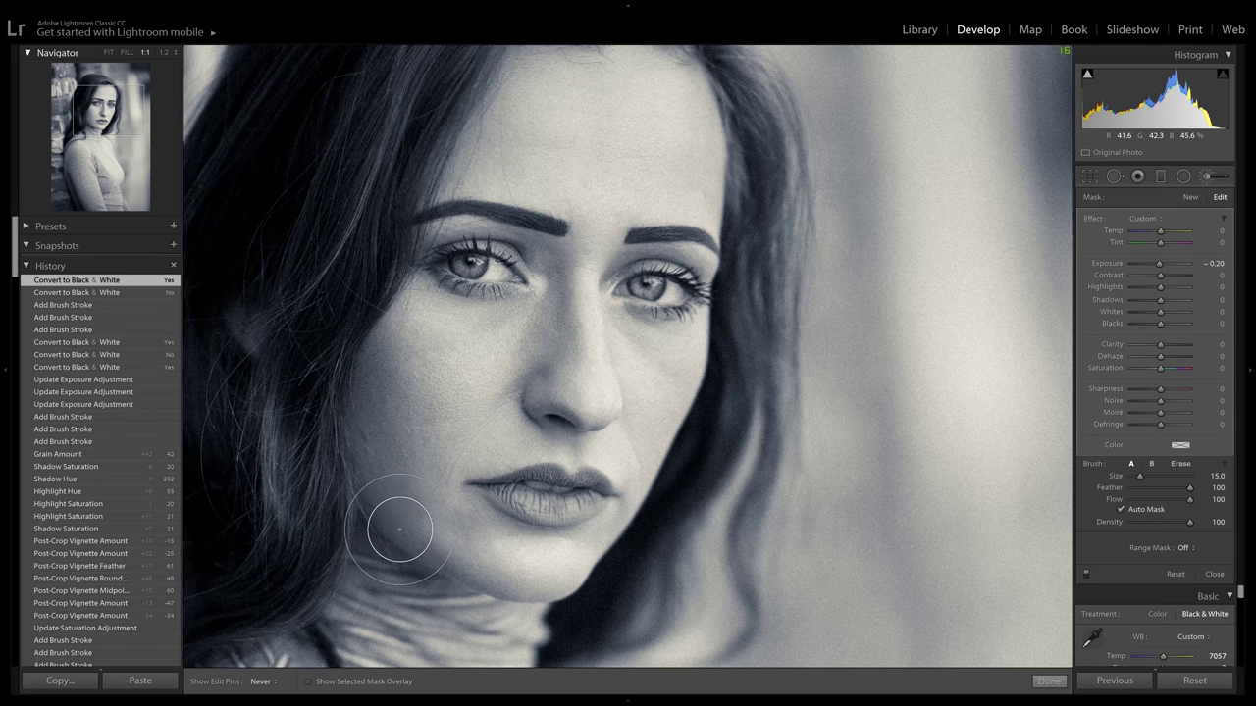
{"action": "mouse_move", "coordinate": [399, 529]}
{"action": "left_mouse_down"}
{"action": "mouse_move", "coordinate": [435, 597]}
{"action": "mouse_move", "coordinate": [475, 614]}
{"action": "left_mouse_up"}
{"action": "key", "text": "h"}
Step: Darken the forehead edge along the hairline, from above the larger eyebrow upward, with a size 11.0 brush stroke
{"action": "scroll", "coordinate": [704, 185], "scroll_direction": "down", "scroll_amount": 2}
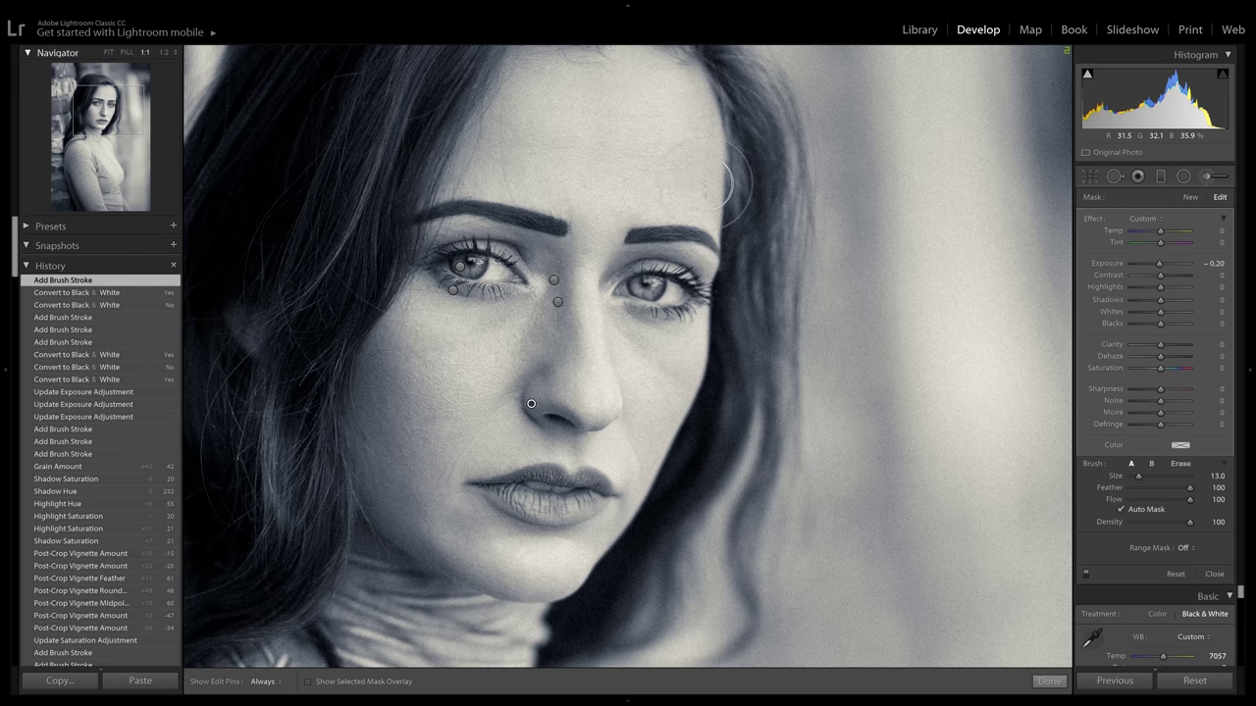
{"action": "left_click_drag", "start_coordinate": [595, 163], "coordinate": [556, 294]}
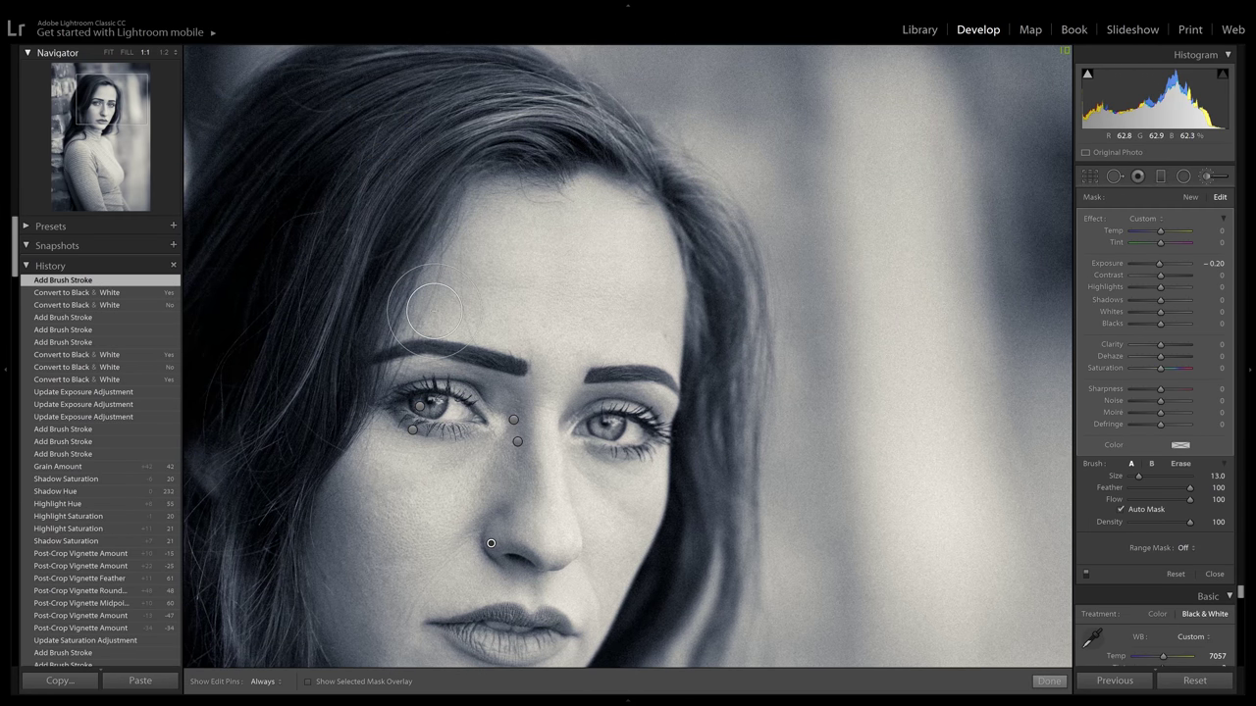
{"action": "scroll", "coordinate": [434, 299], "scroll_direction": "down", "scroll_amount": 2}
{"action": "key", "text": "h"}
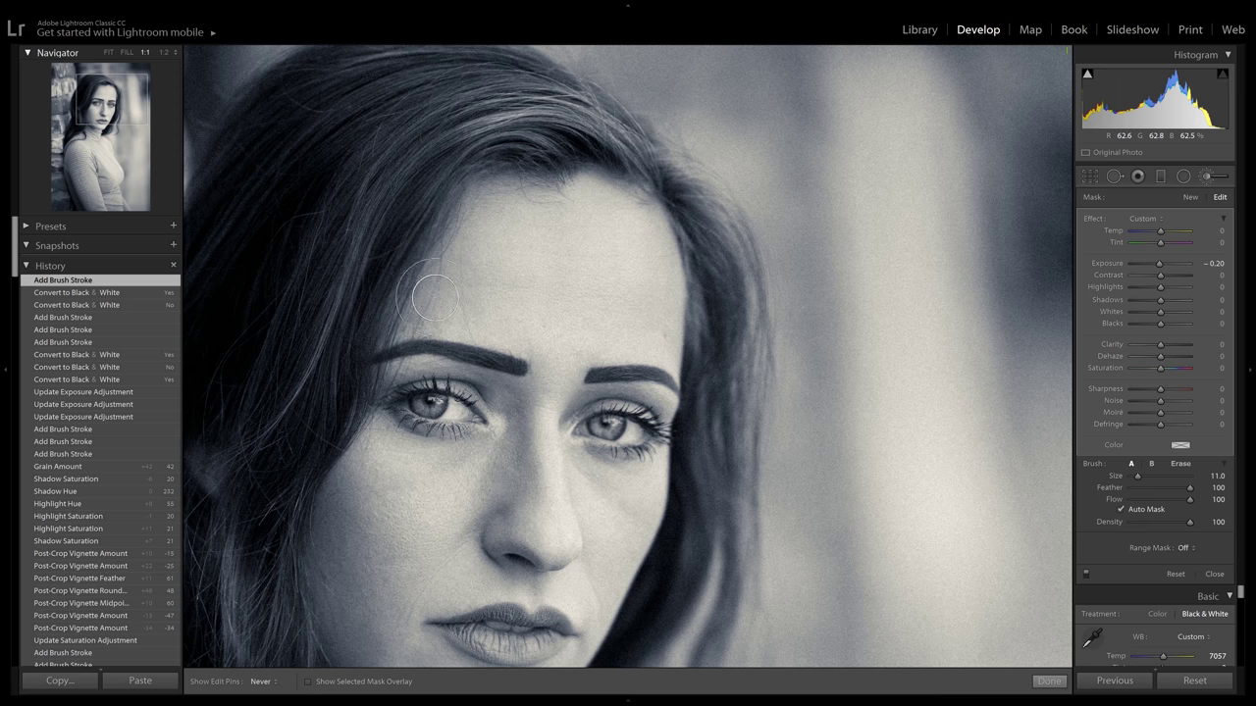
{"action": "mouse_move", "coordinate": [435, 297]}
{"action": "left_mouse_down"}
{"action": "mouse_move", "coordinate": [449, 246]}
{"action": "mouse_move", "coordinate": [493, 191]}
{"action": "left_mouse_up"}
{"action": "key", "text": "h"}
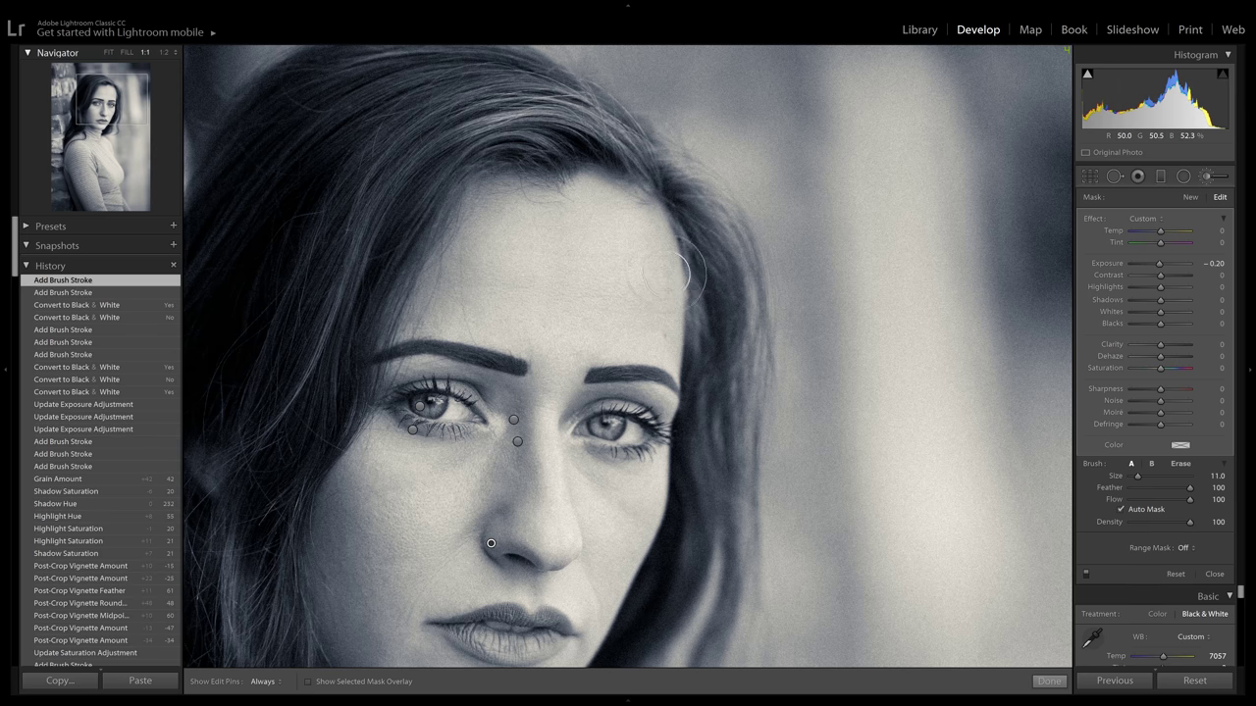
Step: Darken the opposite upper corner of the forehead along the hairline with a size 12.0 brush stroke
{"action": "key", "text": "h"}
{"action": "scroll", "coordinate": [667, 211], "scroll_direction": "up", "scroll_amount": 1}
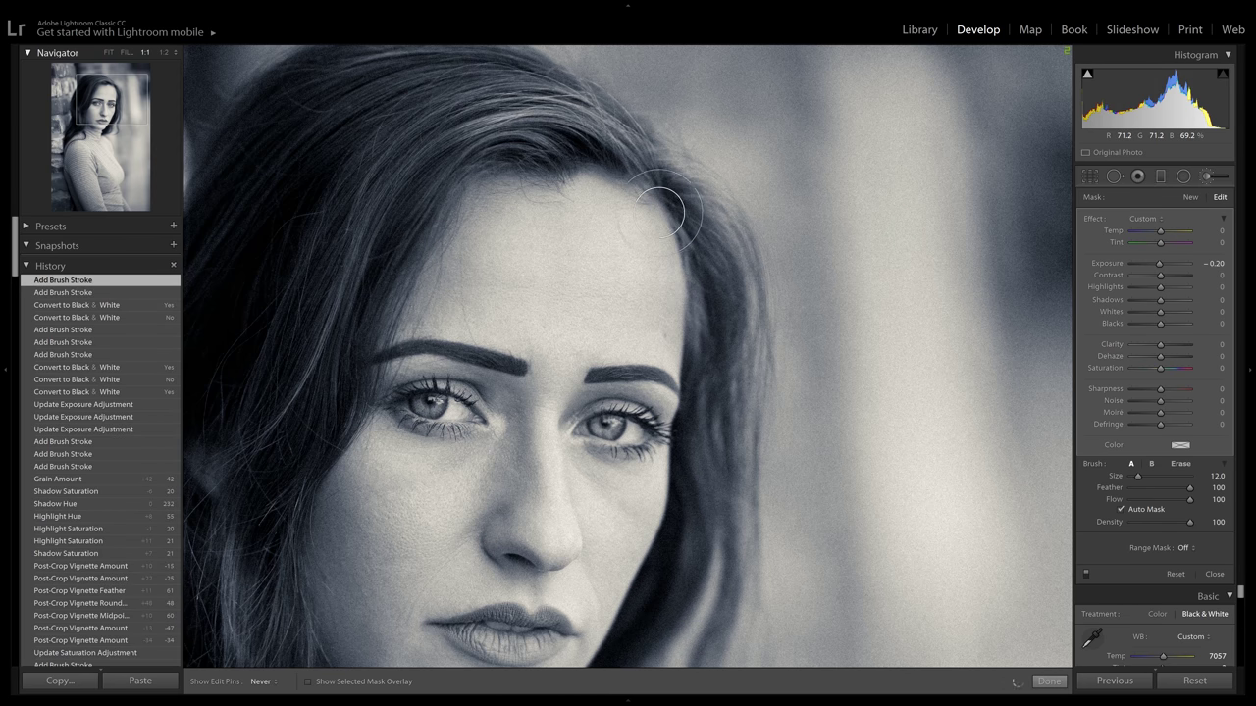
{"action": "left_click_drag", "start_coordinate": [660, 212], "coordinate": [646, 184]}
{"action": "key", "text": "h"}
{"action": "left_click_drag", "start_coordinate": [695, 430], "coordinate": [714, 221]}
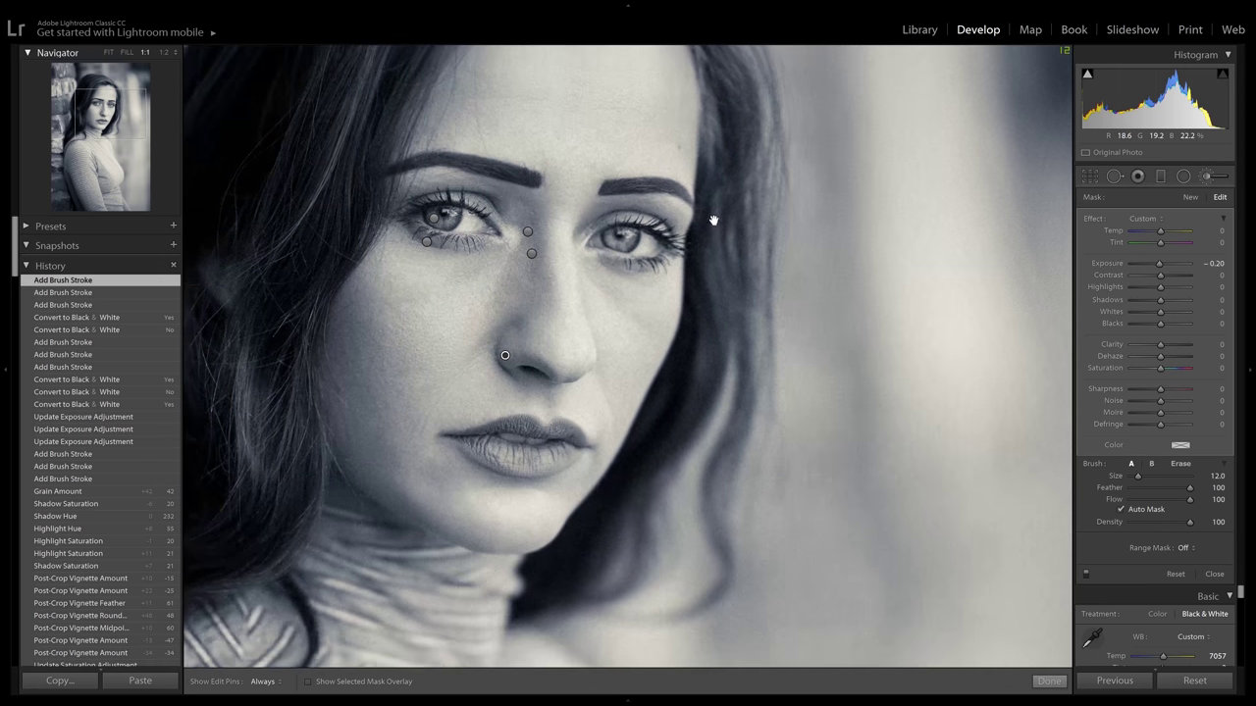
{"action": "left_click_drag", "start_coordinate": [695, 295], "coordinate": [722, 261]}
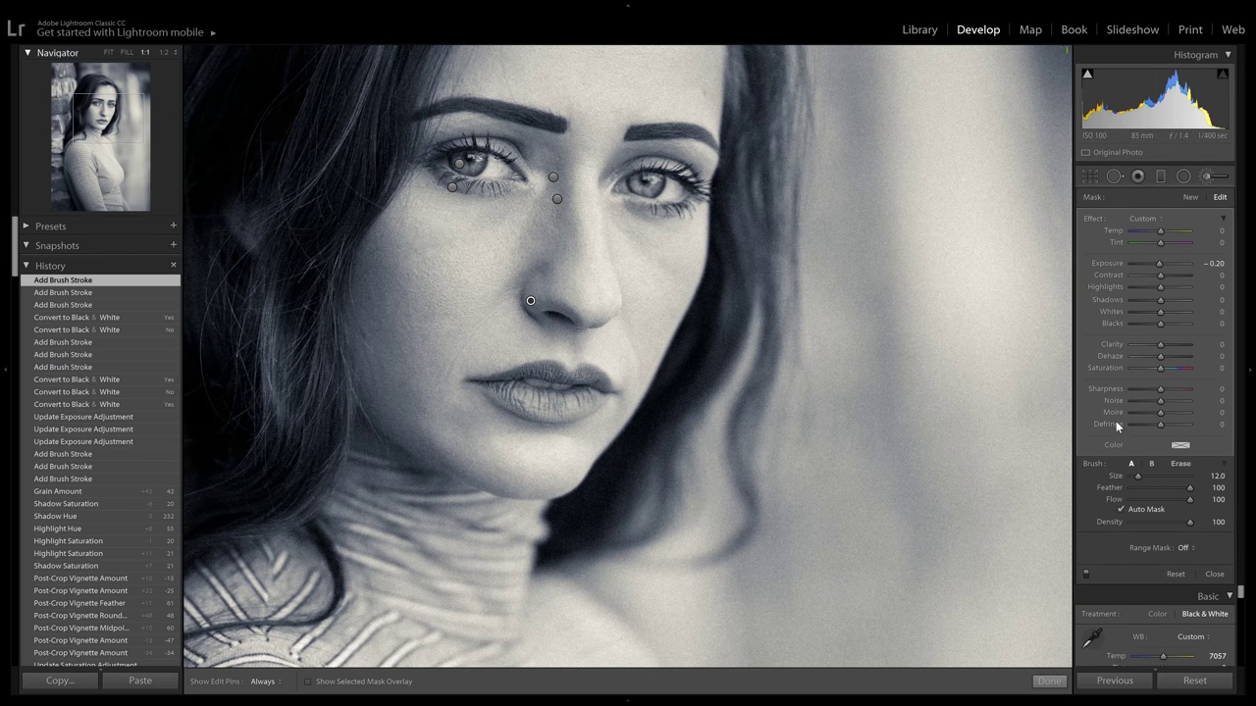
Step: Start a new adjustment brush with exposure 0.20 and brighten the nose tip and bridge with a size 7.0 stroke
{"action": "left_click_drag", "start_coordinate": [574, 237], "coordinate": [627, 361]}
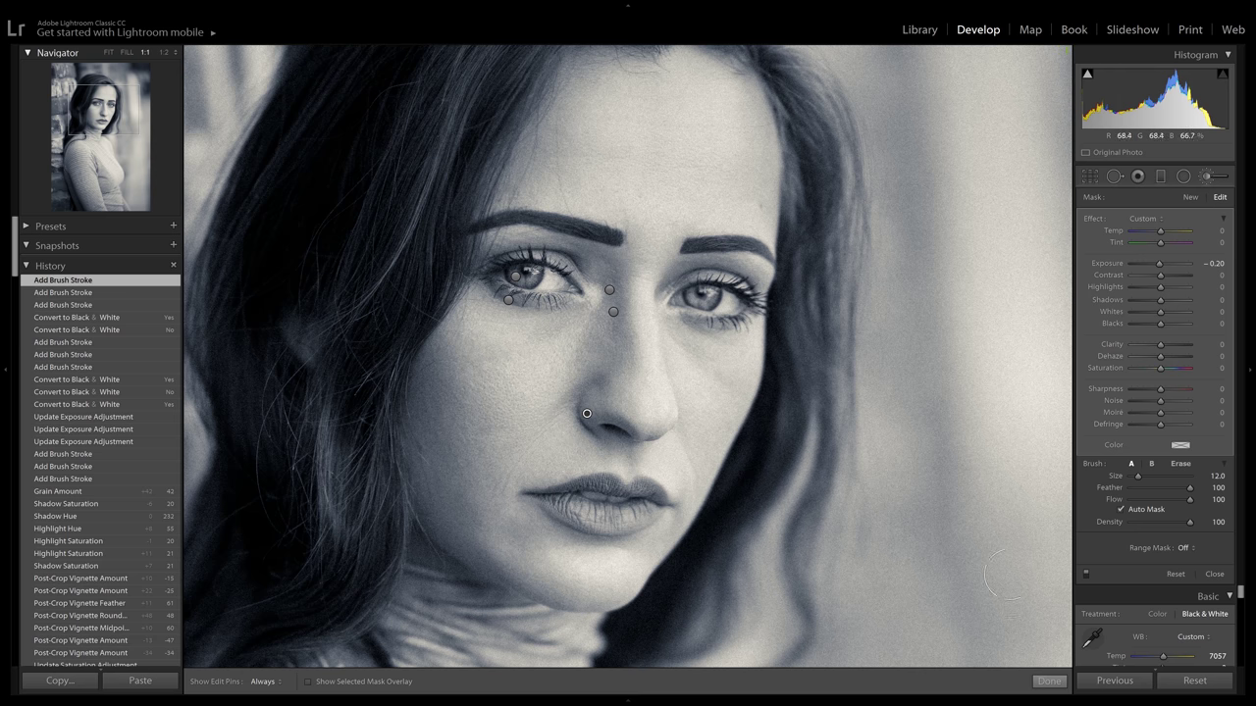
{"action": "left_click_drag", "start_coordinate": [830, 493], "coordinate": [816, 449]}
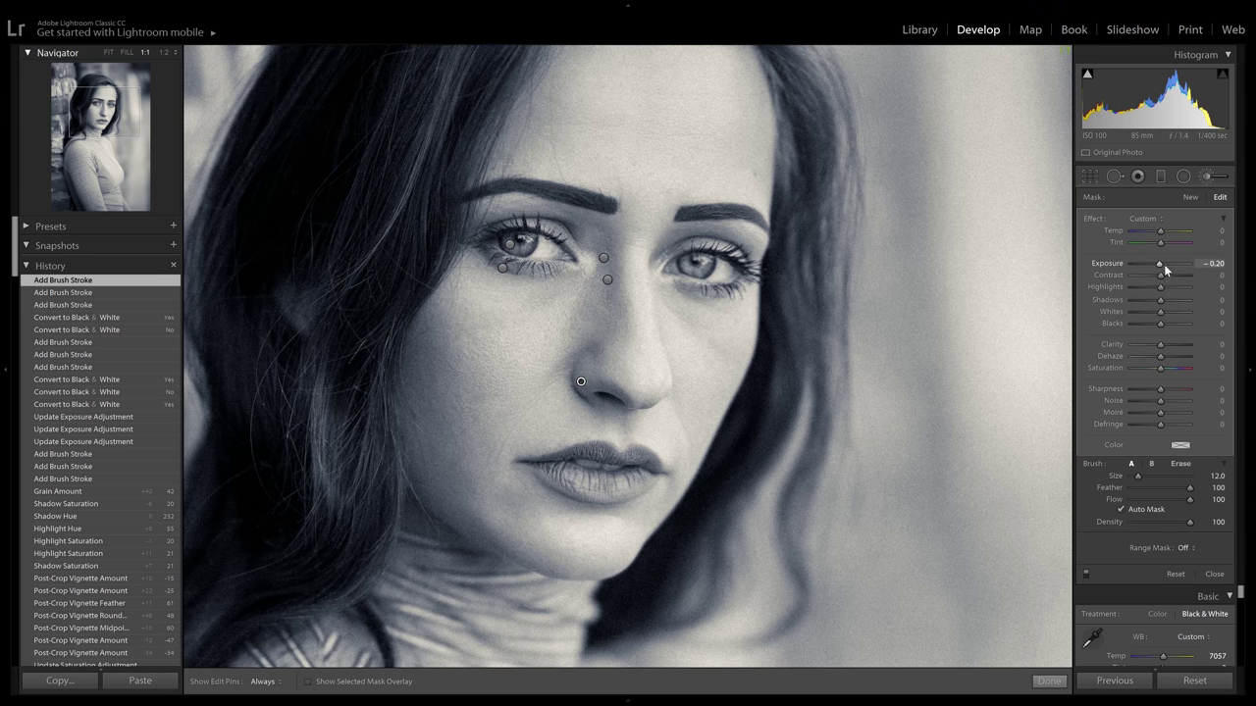
{"action": "left_click", "coordinate": [1190, 199]}
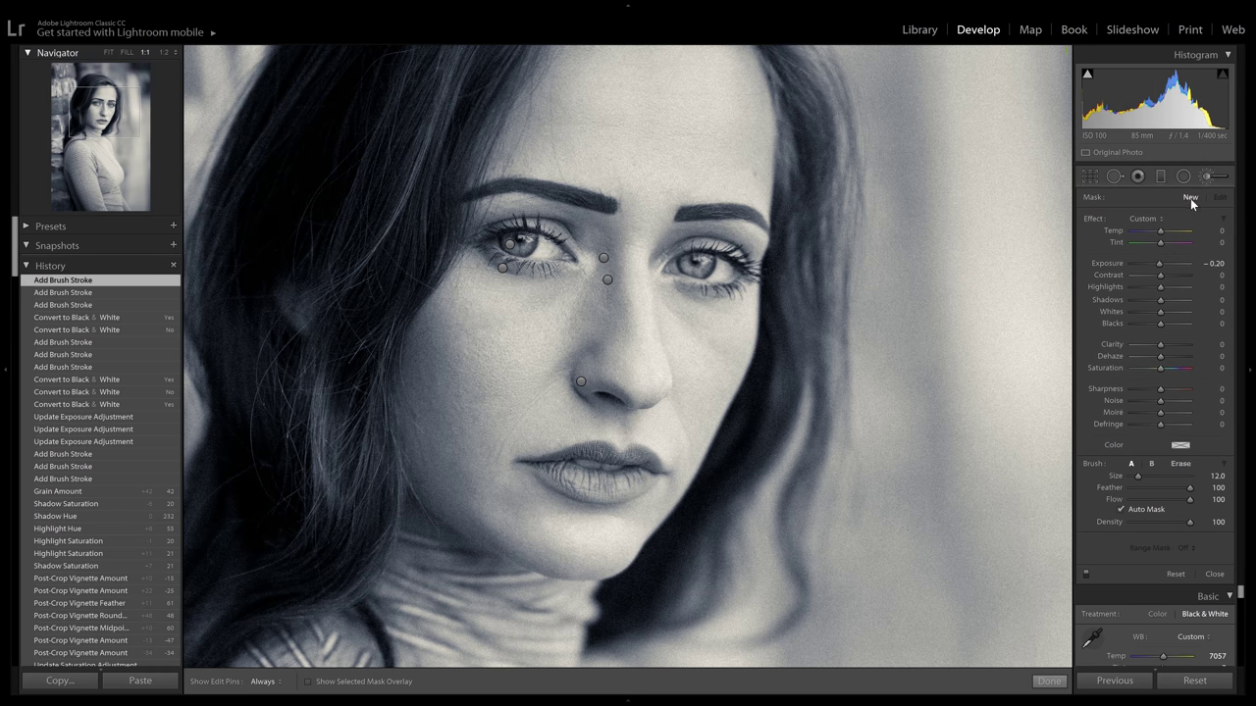
{"action": "left_click", "coordinate": [1212, 263]}
{"action": "left_click_drag", "start_coordinate": [712, 297], "coordinate": [657, 345]}
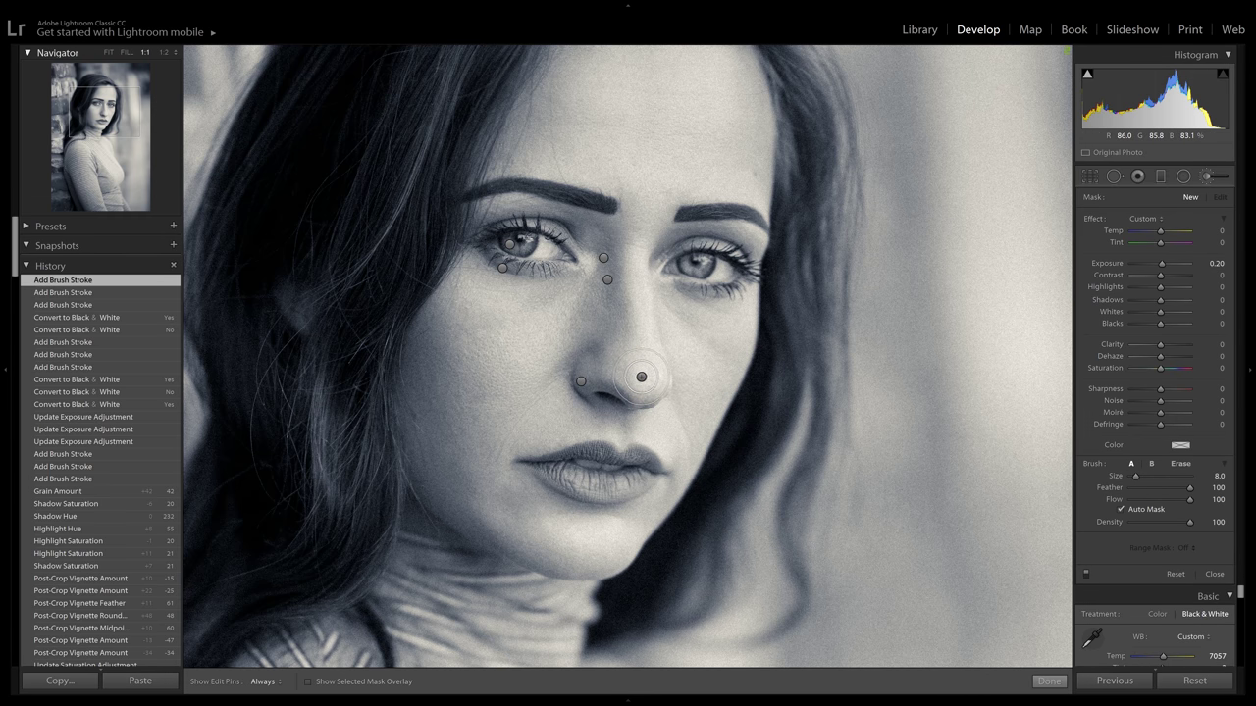
{"action": "key", "text": "h"}
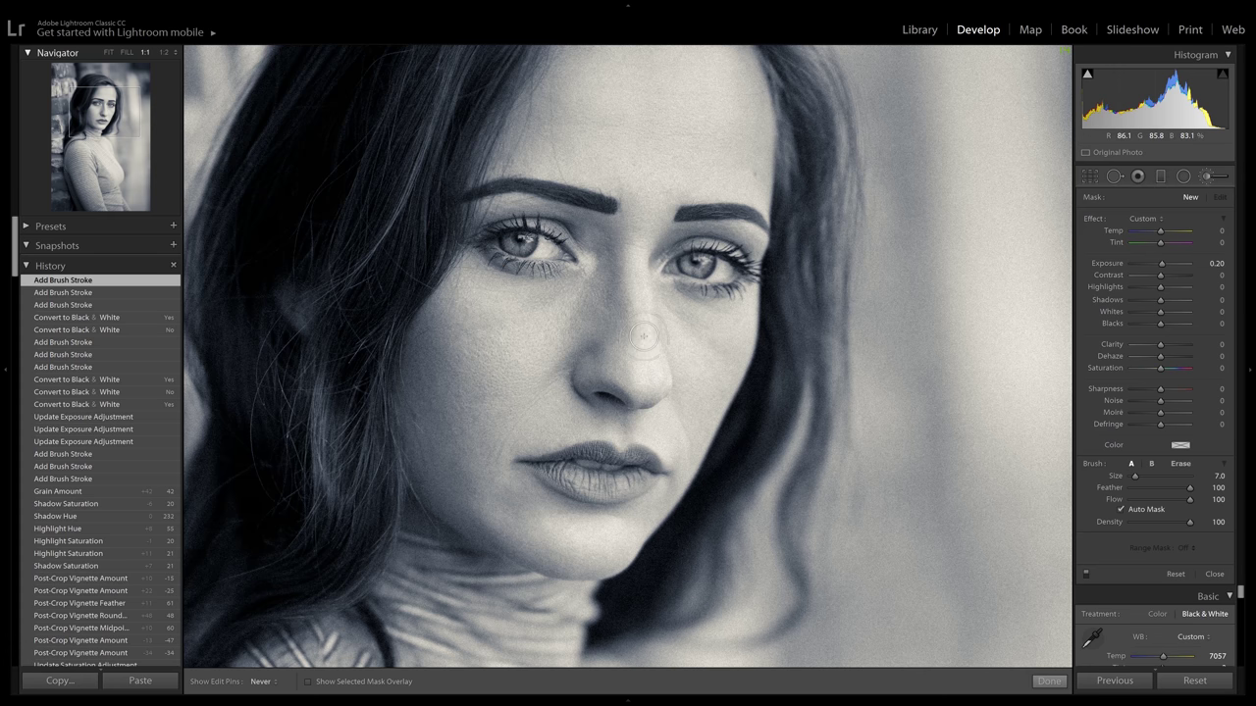
{"action": "left_click_drag", "start_coordinate": [637, 266], "coordinate": [637, 262]}
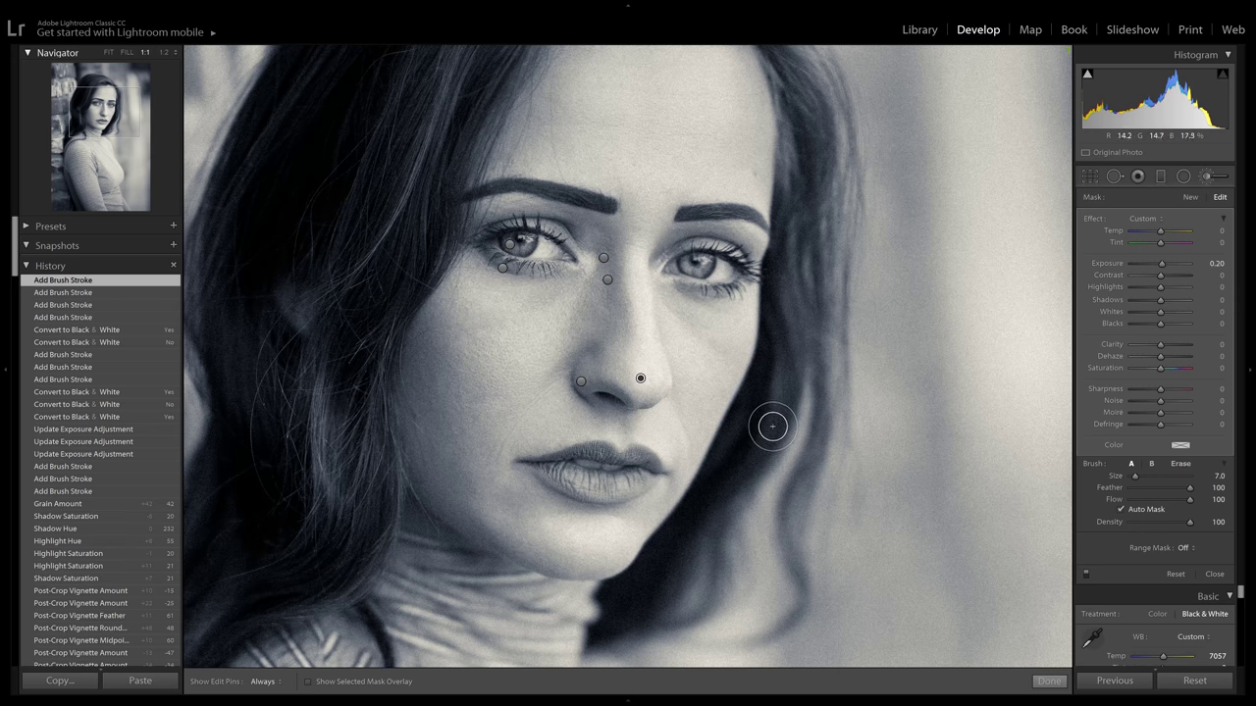
{"action": "key", "text": "ctrl+z"}
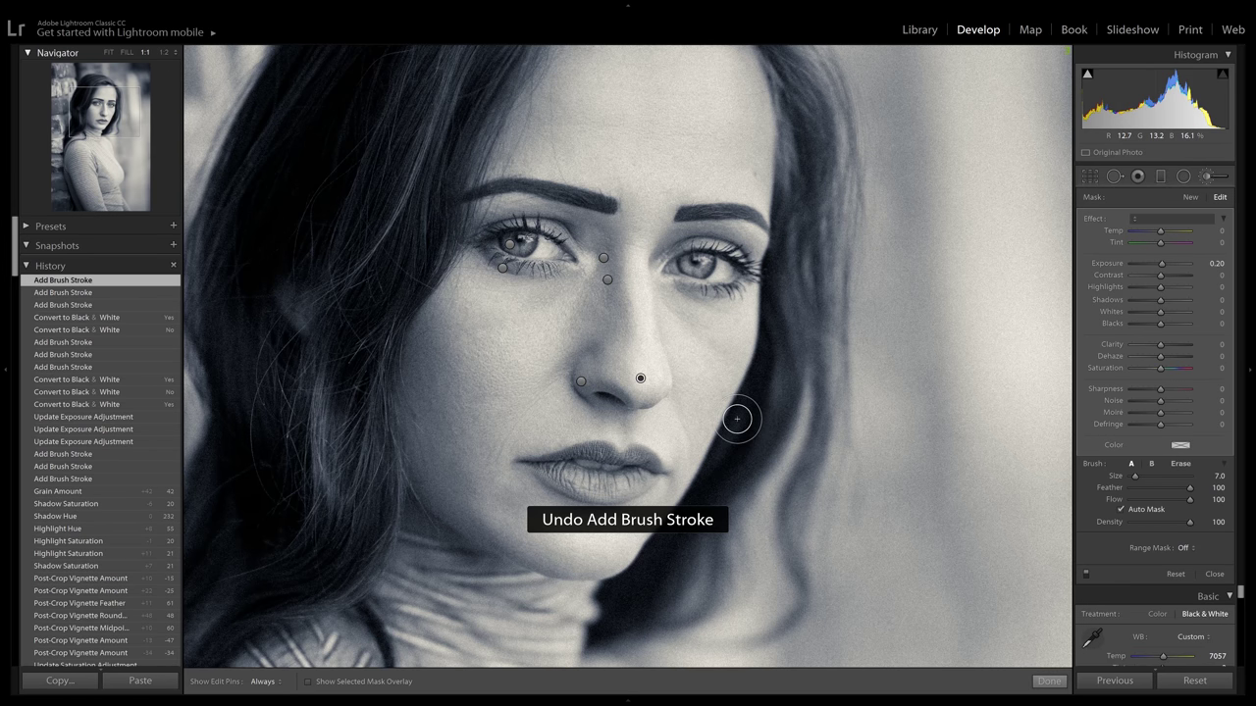
{"action": "key", "text": "h"}
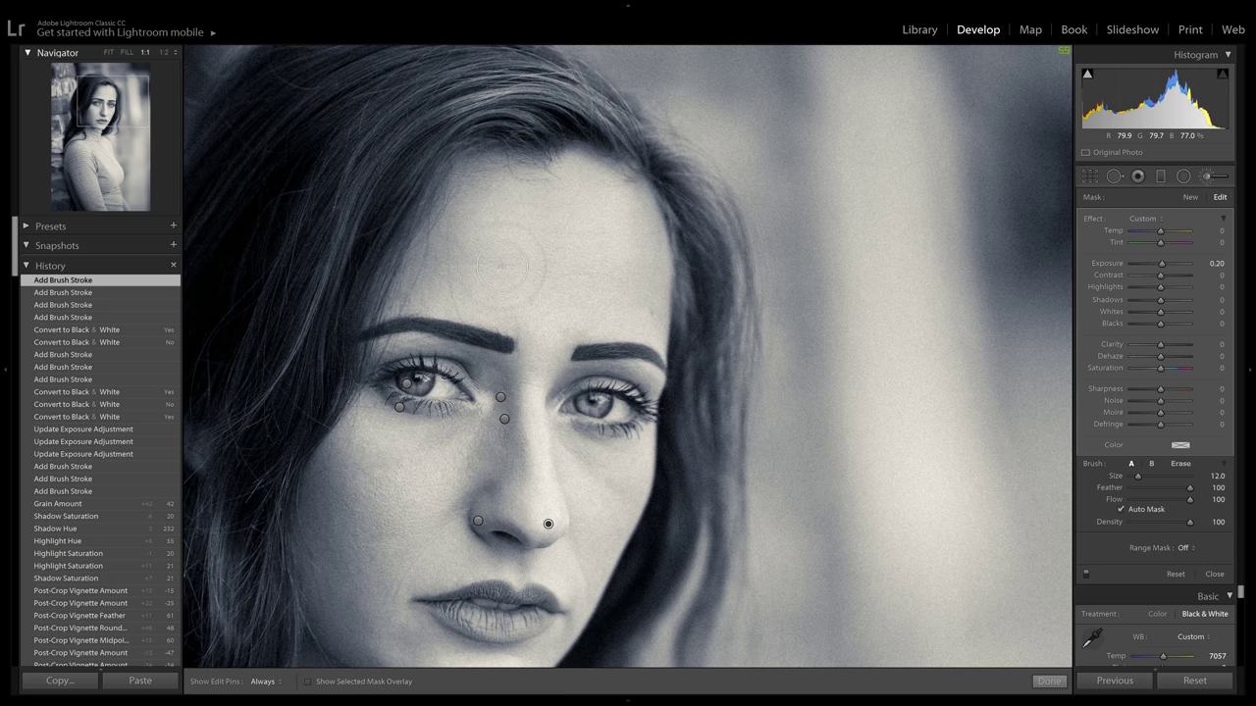
Step: Brighten the middle of the forehead above the eyebrows with an enlarged brush
{"action": "scroll", "coordinate": [501, 258], "scroll_direction": "up", "scroll_amount": 6}
{"action": "mouse_move", "coordinate": [500, 258]}
{"action": "left_mouse_down"}
{"action": "mouse_move", "coordinate": [595, 245]}
{"action": "mouse_move", "coordinate": [634, 308]}
{"action": "left_mouse_up"}
{"action": "scroll", "coordinate": [533, 371], "scroll_direction": "down", "scroll_amount": 1}
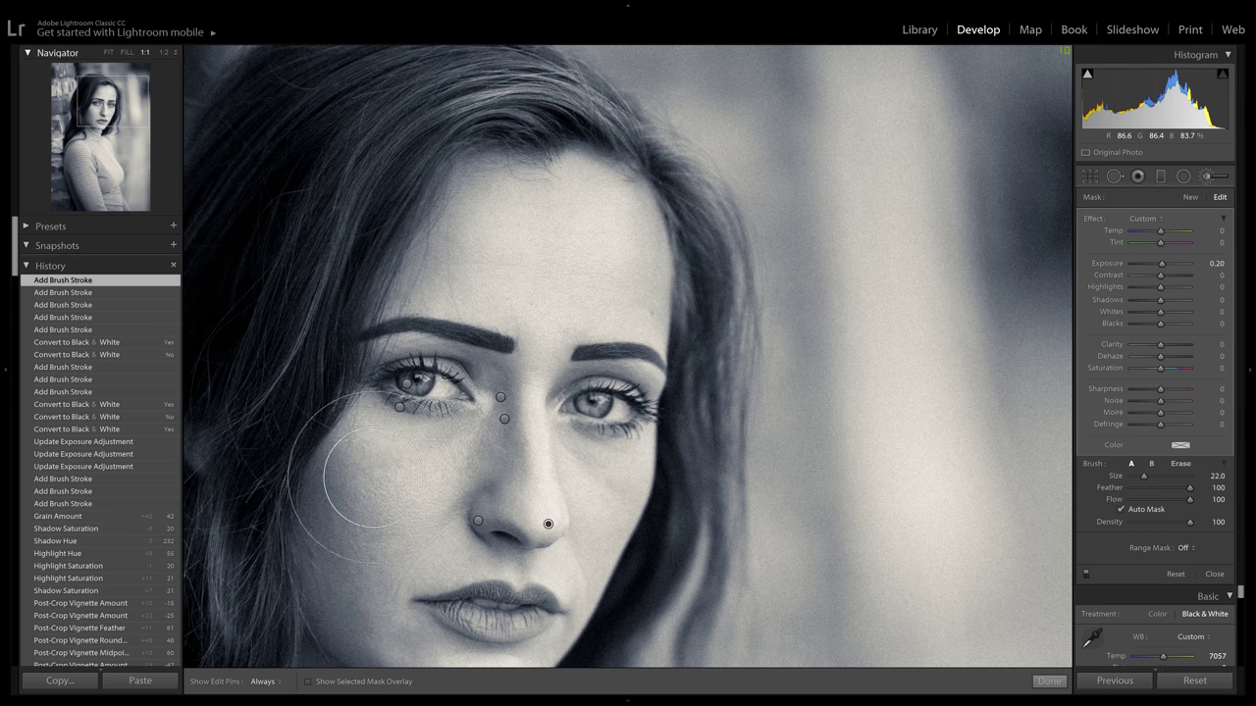
Step: Brighten the cheek area beneath the larger eye, beside the nose, with a size 13.0 brush stroke
{"action": "scroll", "coordinate": [391, 481], "scroll_direction": "down", "scroll_amount": 8}
{"action": "scroll", "coordinate": [391, 481], "scroll_direction": "down", "scroll_amount": 2}
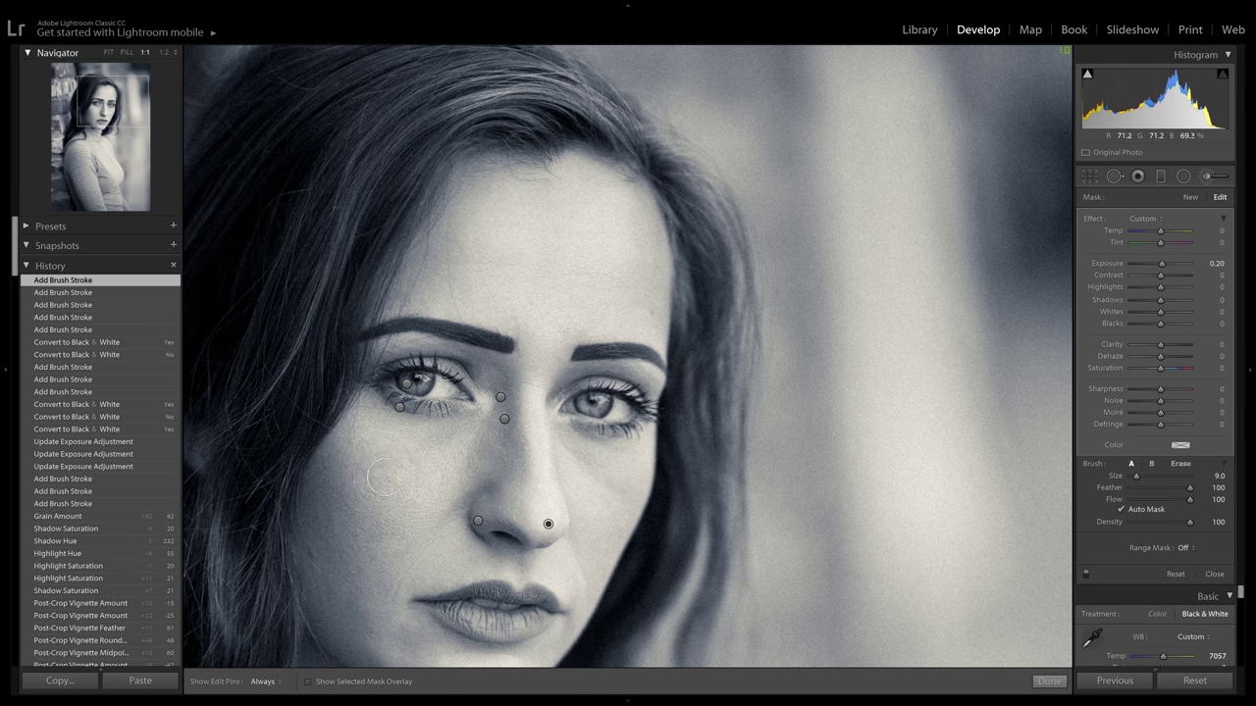
{"action": "key", "text": "h"}
{"action": "scroll", "coordinate": [378, 476], "scroll_direction": "down", "scroll_amount": 1}
{"action": "scroll", "coordinate": [461, 491], "scroll_direction": "down", "scroll_amount": 2}
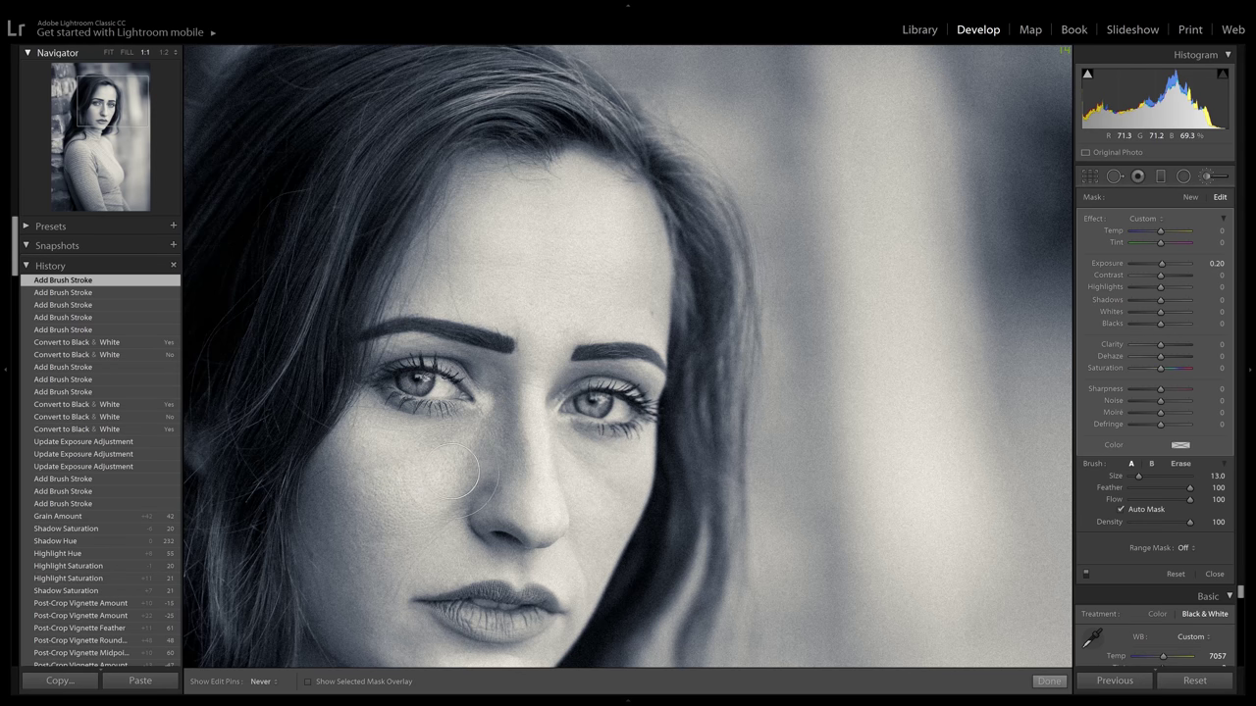
{"action": "left_click_drag", "start_coordinate": [547, 524], "coordinate": [549, 469]}
{"action": "key", "text": "h"}
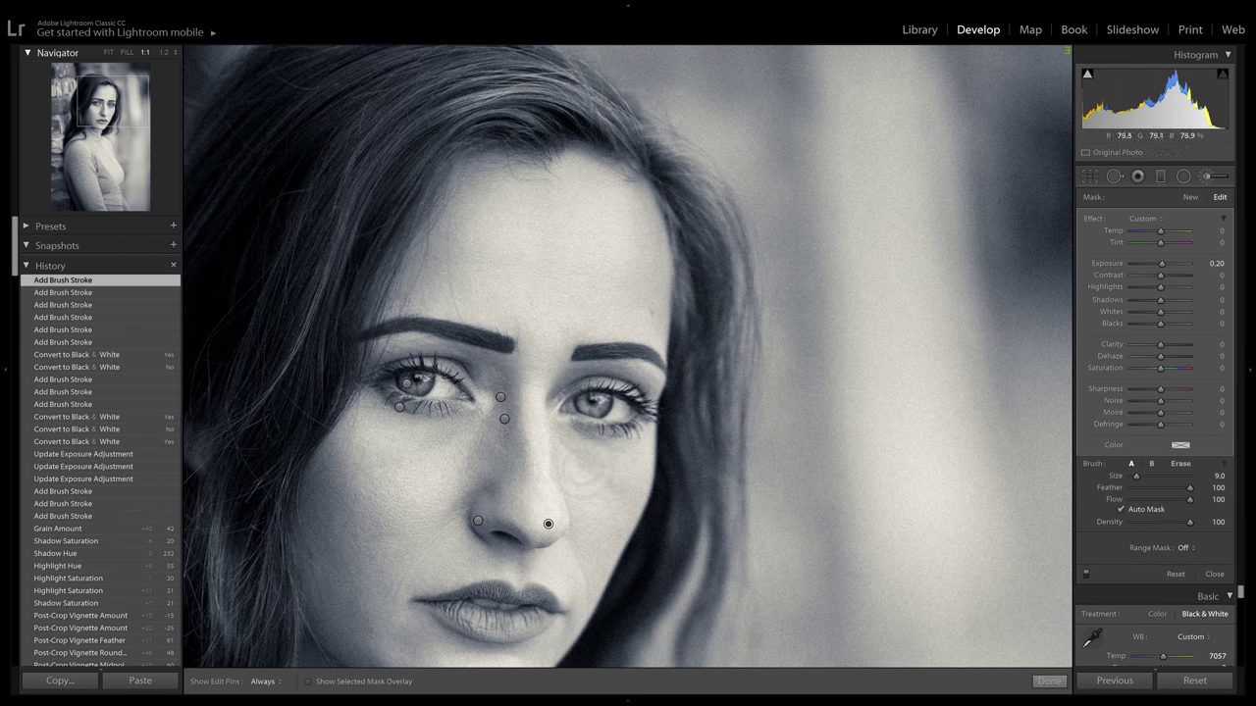
Step: Brighten the opposite cheek beneath the smaller eye with a brush stroke
{"action": "scroll", "coordinate": [579, 492], "scroll_direction": "up", "scroll_amount": 3}
{"action": "key", "text": "h"}
{"action": "mouse_move", "coordinate": [601, 504]}
{"action": "left_mouse_down"}
{"action": "mouse_move", "coordinate": [625, 479]}
{"action": "mouse_move", "coordinate": [633, 505]}
{"action": "left_mouse_up"}
{"action": "key", "text": "h"}
Step: Brighten the chin below the lips with a size 8.0 brush stroke
{"action": "left_click_drag", "start_coordinate": [524, 527], "coordinate": [577, 323]}
{"action": "scroll", "coordinate": [511, 503], "scroll_direction": "down", "scroll_amount": 2}
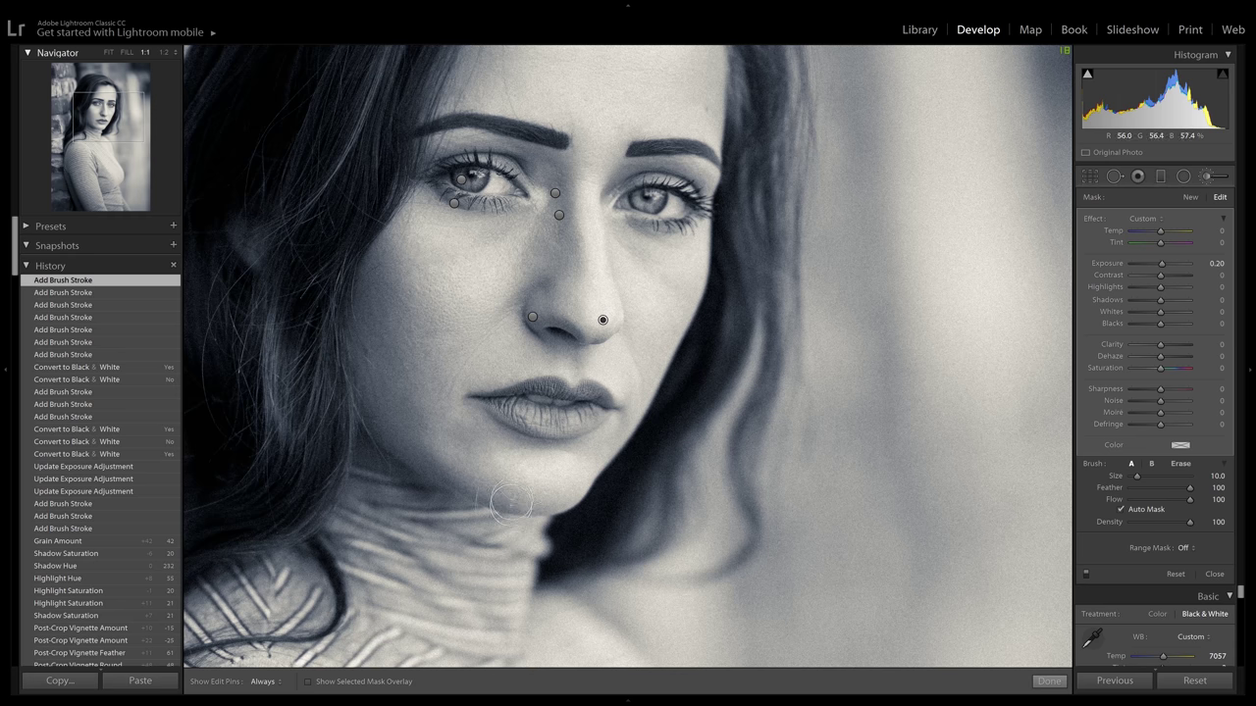
{"action": "scroll", "coordinate": [506, 495], "scroll_direction": "down", "scroll_amount": 2}
{"action": "key", "text": "h"}
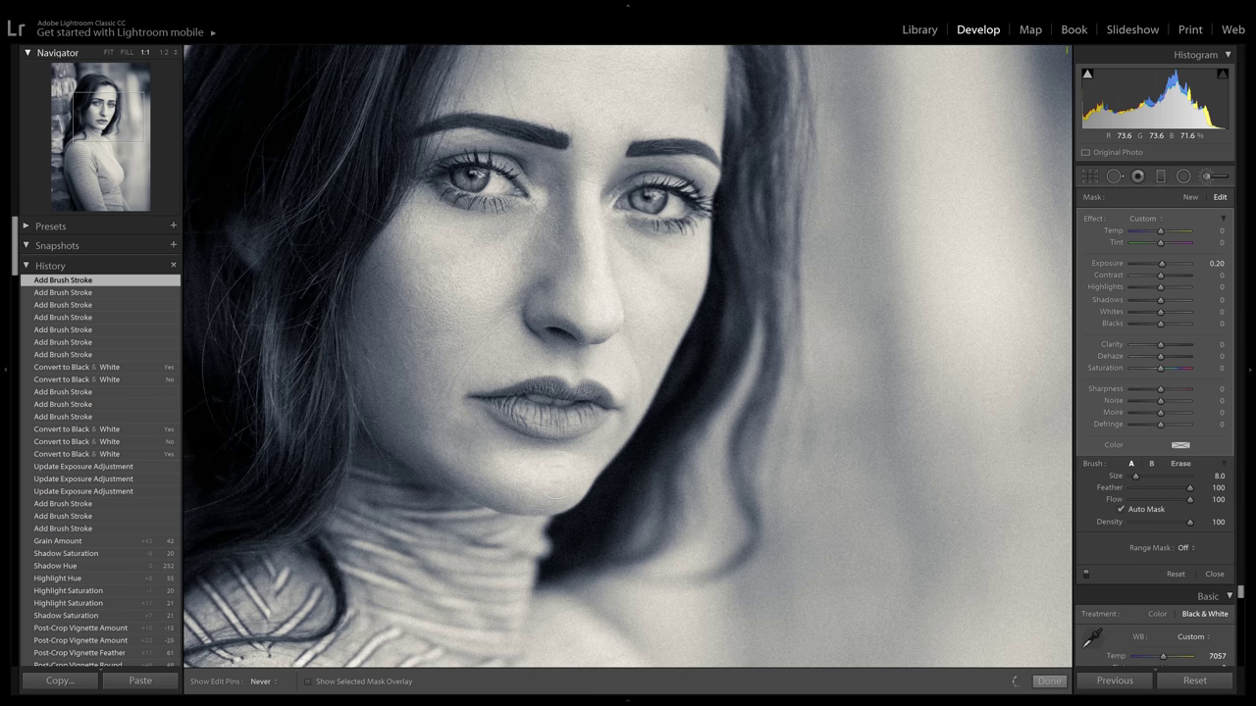
{"action": "mouse_move", "coordinate": [554, 485]}
{"action": "left_mouse_down"}
{"action": "mouse_move", "coordinate": [583, 493]}
{"action": "mouse_move", "coordinate": [551, 540]}
{"action": "left_mouse_up"}
{"action": "key", "text": "h"}
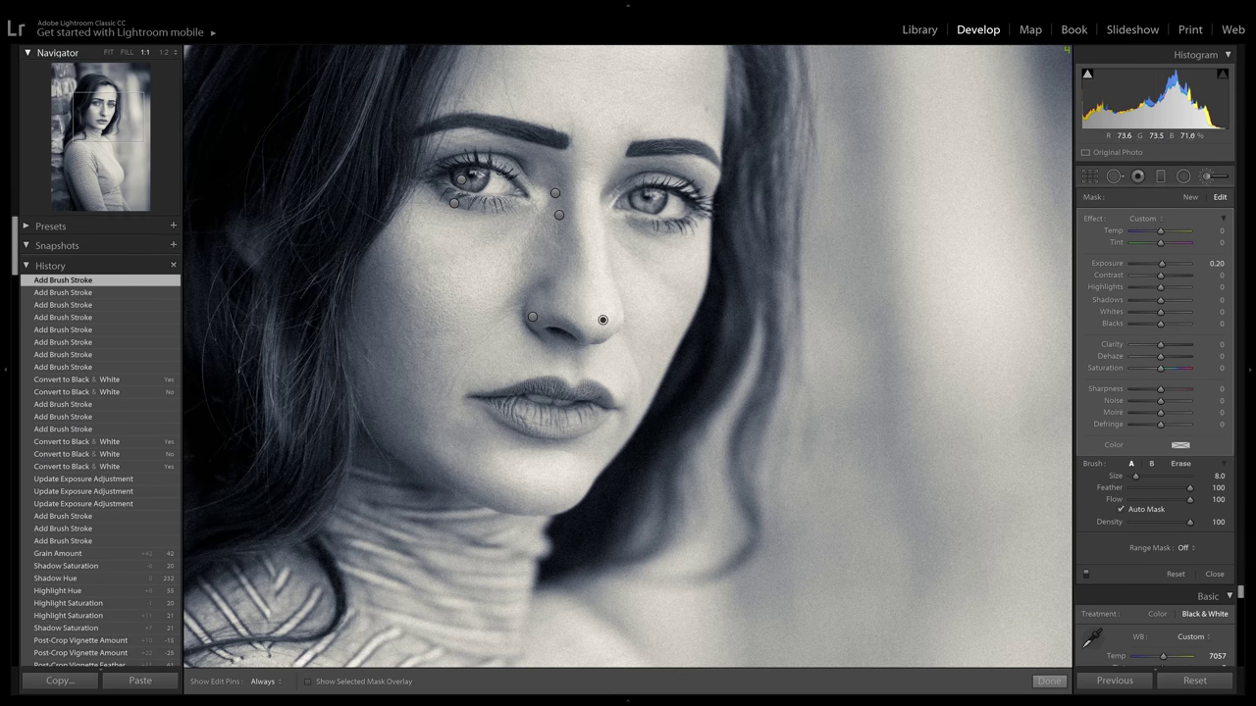
Step: Return the portrait to color and close the adjustment brush
{"action": "left_click", "coordinate": [1160, 615]}
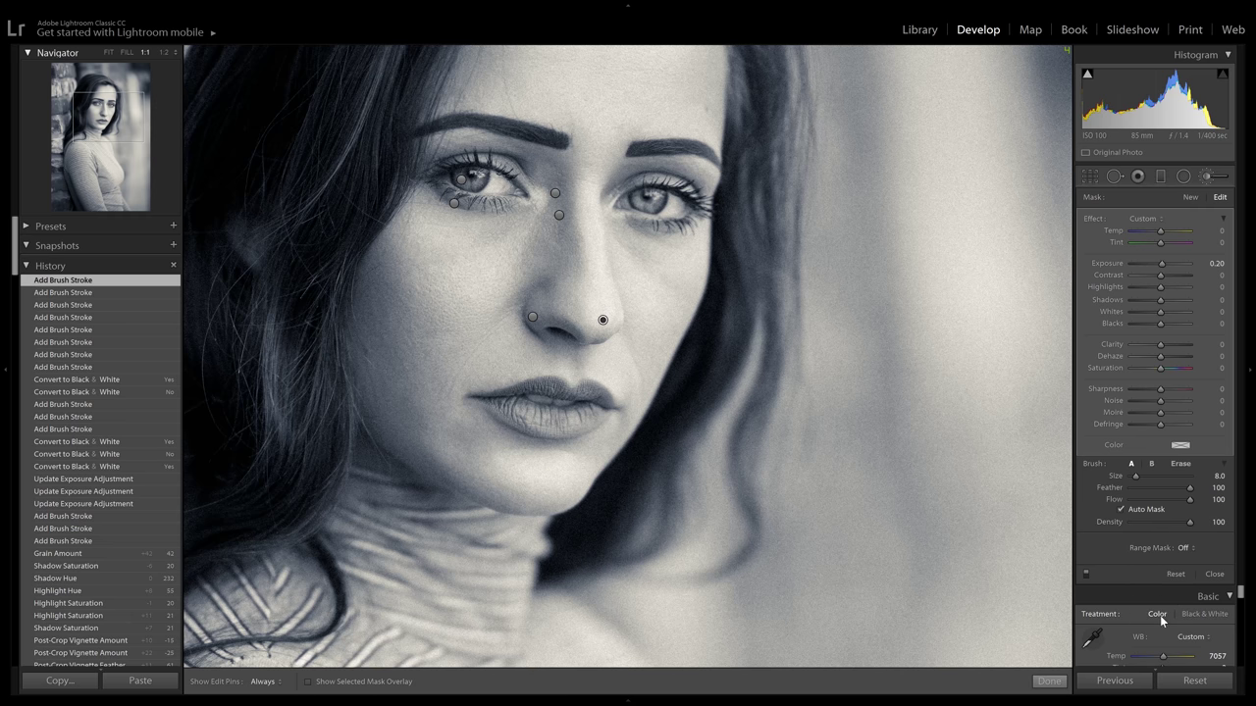
{"action": "left_click", "coordinate": [1215, 575]}
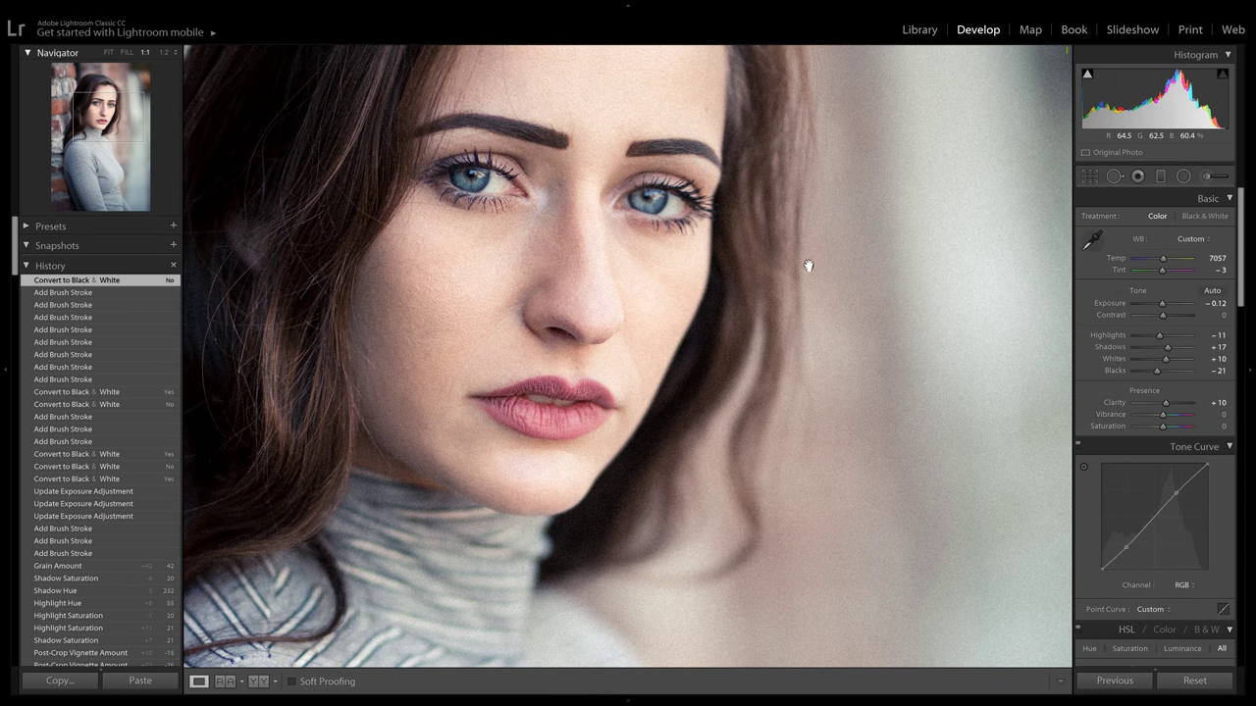
{"action": "left_click", "coordinate": [825, 365]}
{"action": "left_click", "coordinate": [827, 366]}
{"action": "left_click_drag", "start_coordinate": [652, 284], "coordinate": [673, 351]}
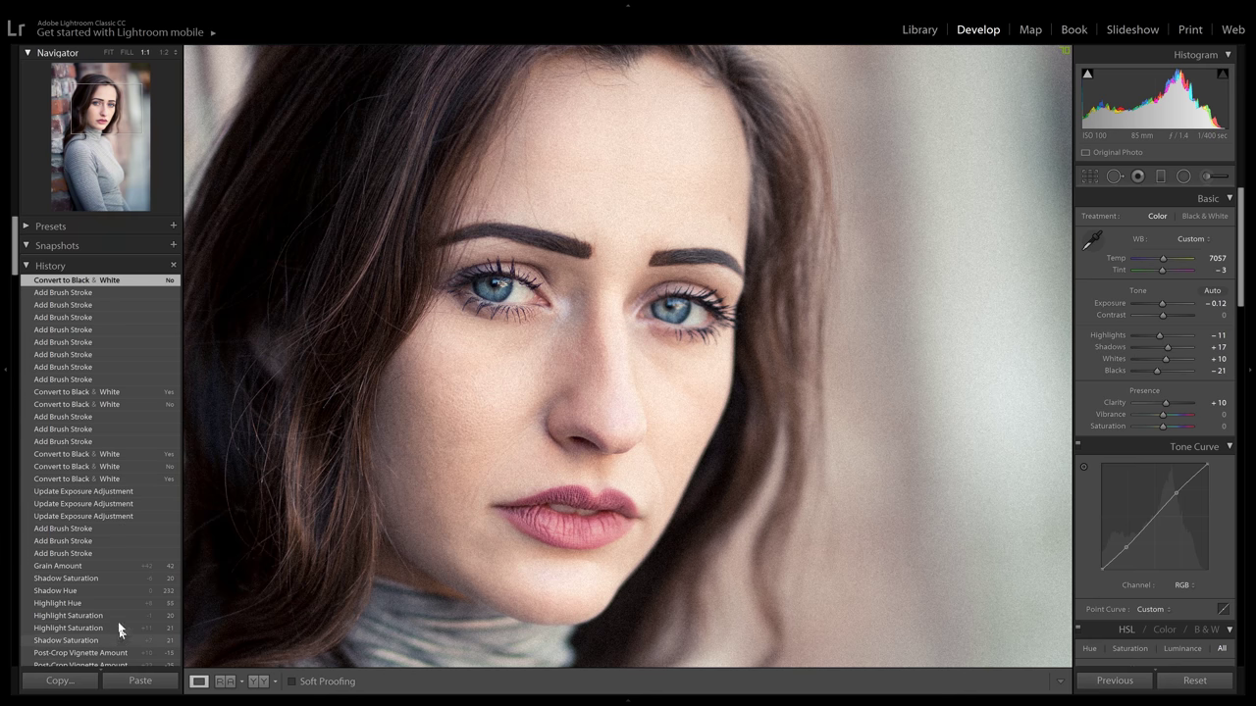
Step: Compare the face close up with the Grain Amount history state from before the brushwork, ending on the latest edit
{"action": "left_click", "coordinate": [109, 566]}
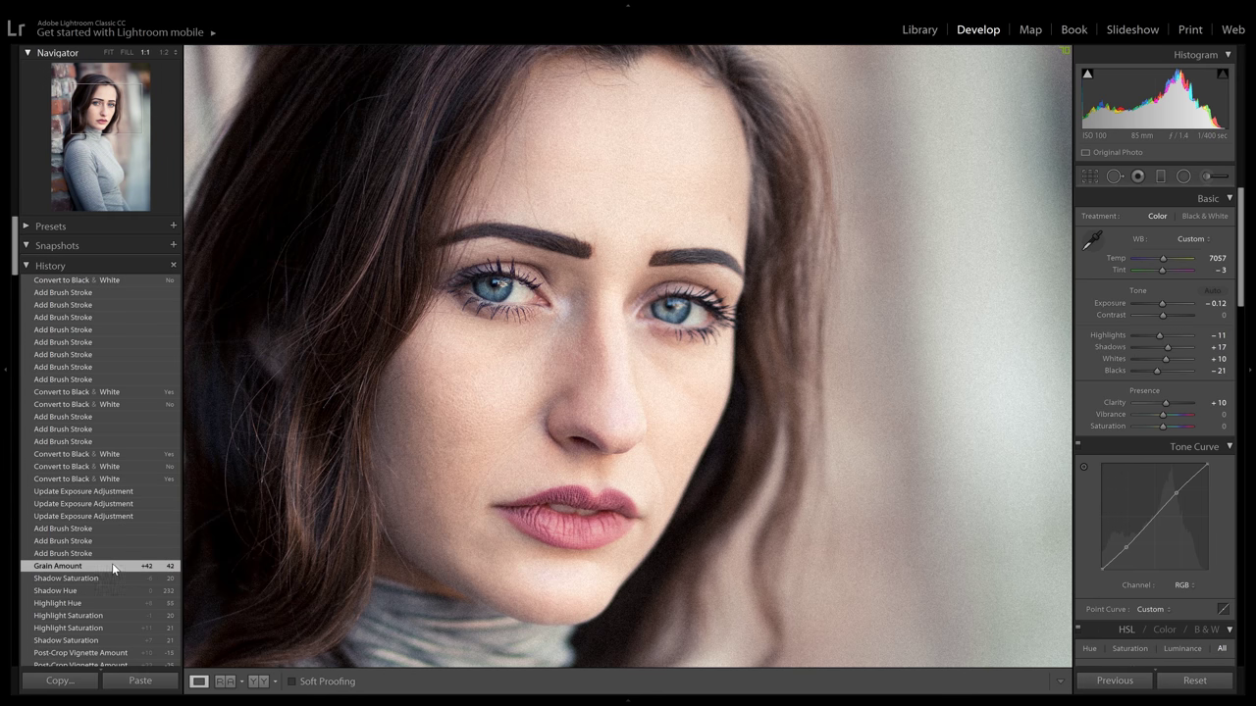
{"action": "left_click", "coordinate": [124, 280]}
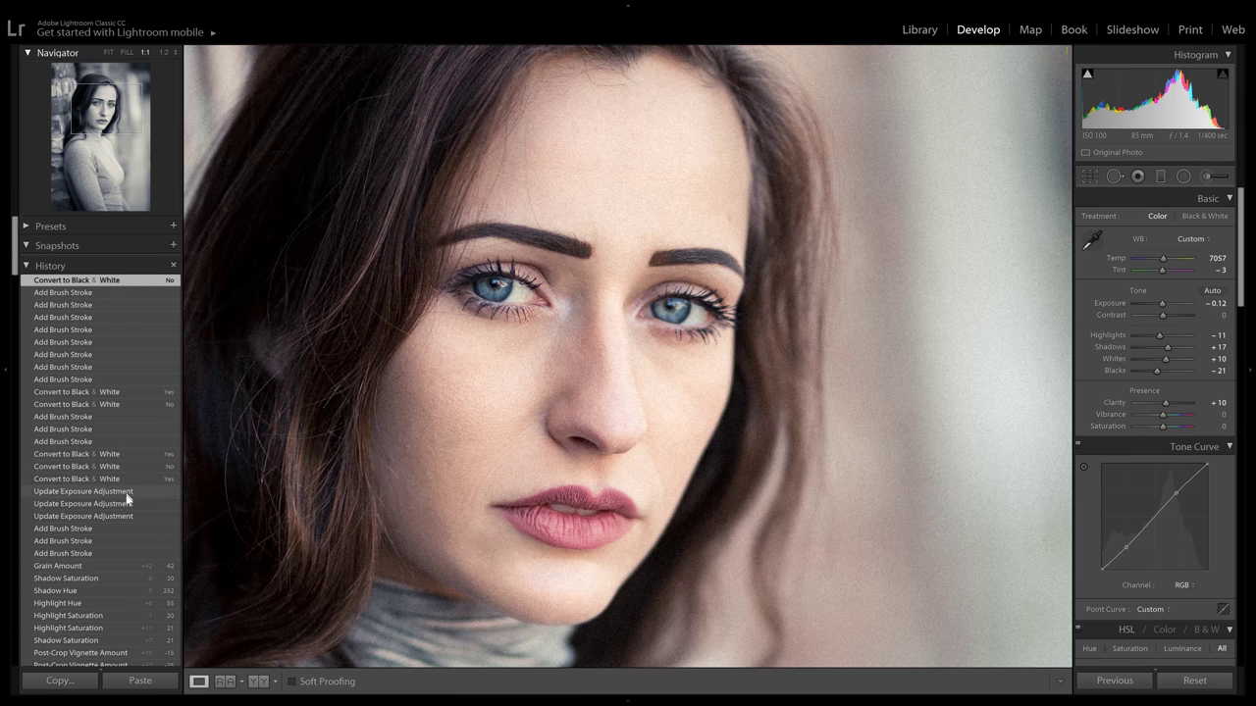
{"action": "left_click", "coordinate": [115, 567]}
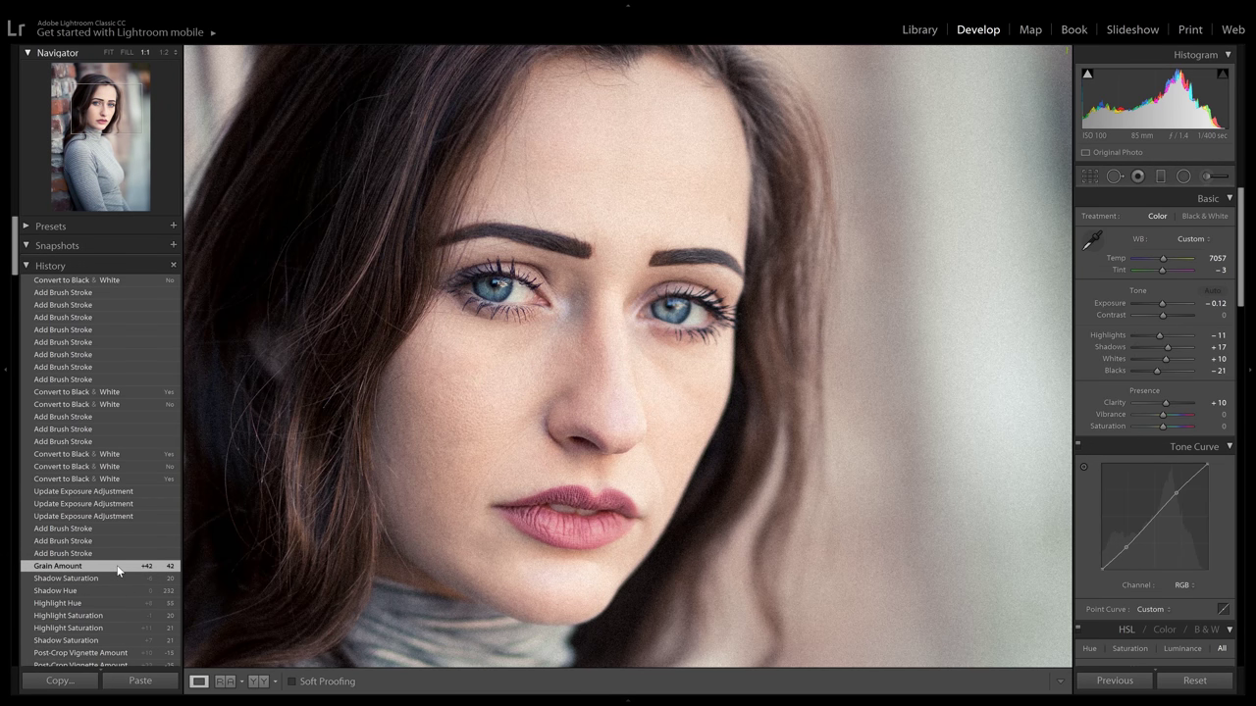
{"action": "left_click", "coordinate": [124, 281]}
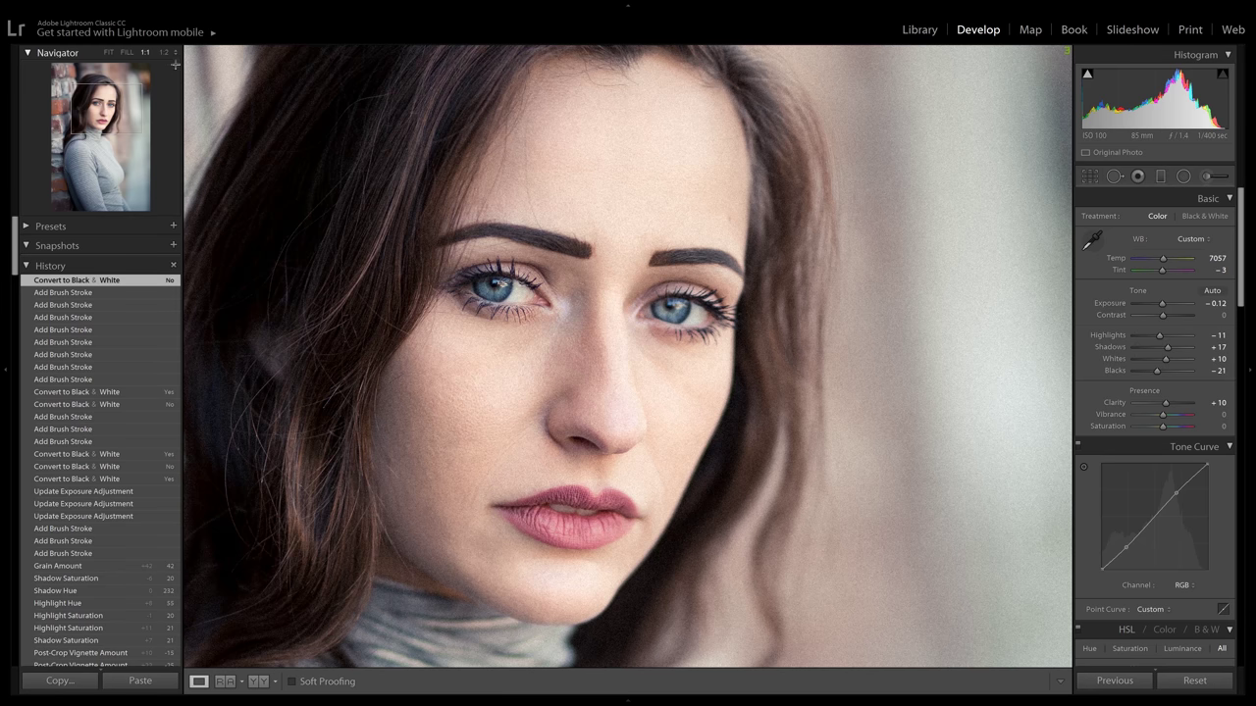
Step: Fit the whole portrait in view and compare it with the Grain Amount history state, ending on the latest edit
{"action": "left_click", "coordinate": [108, 52]}
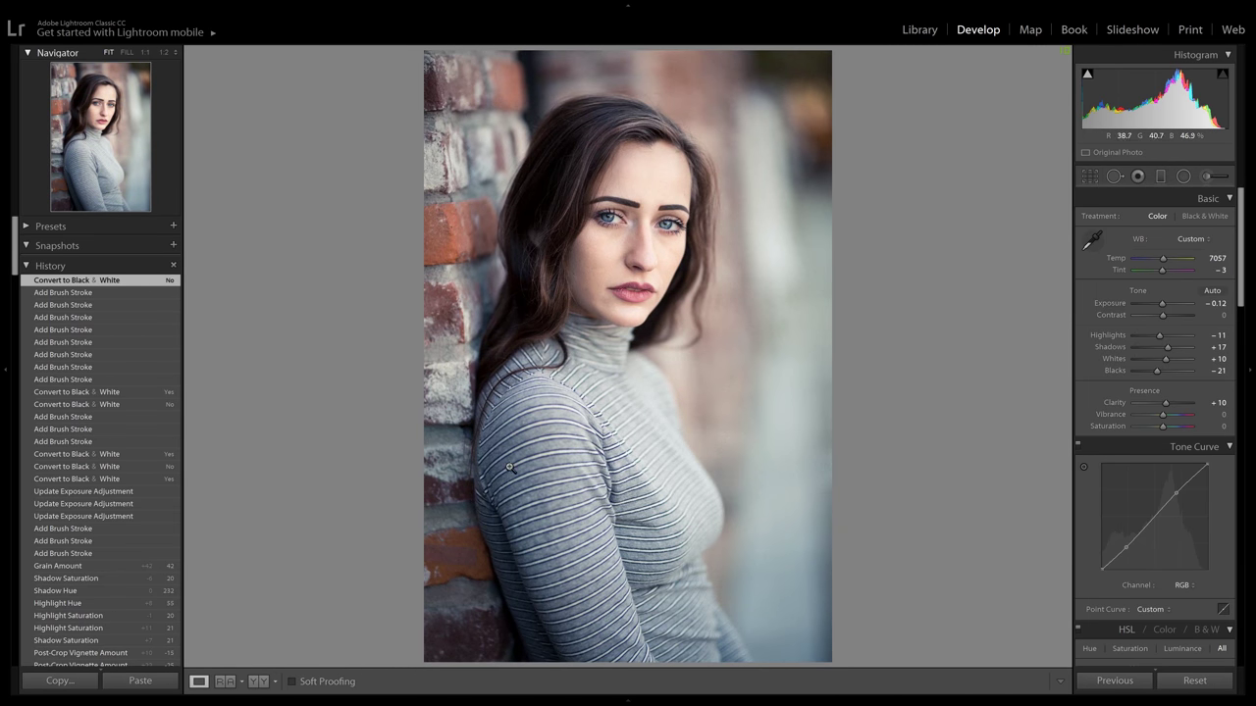
{"action": "left_click", "coordinate": [108, 566]}
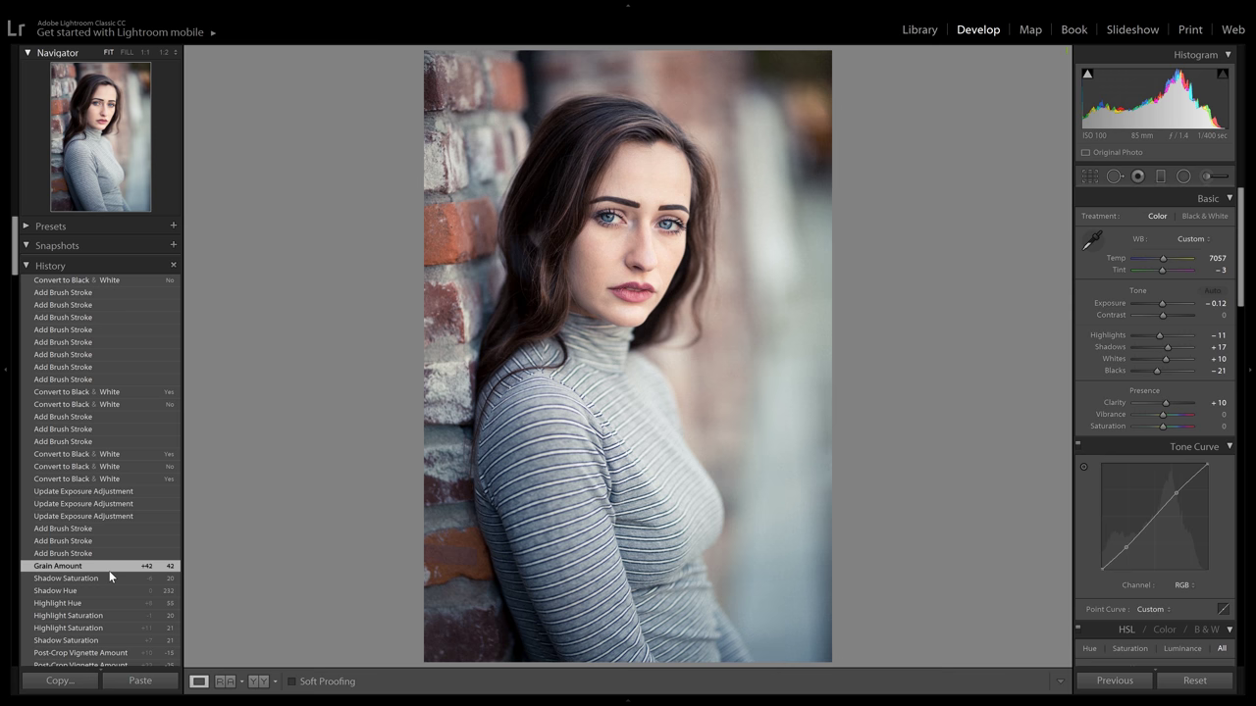
{"action": "left_click", "coordinate": [126, 282]}
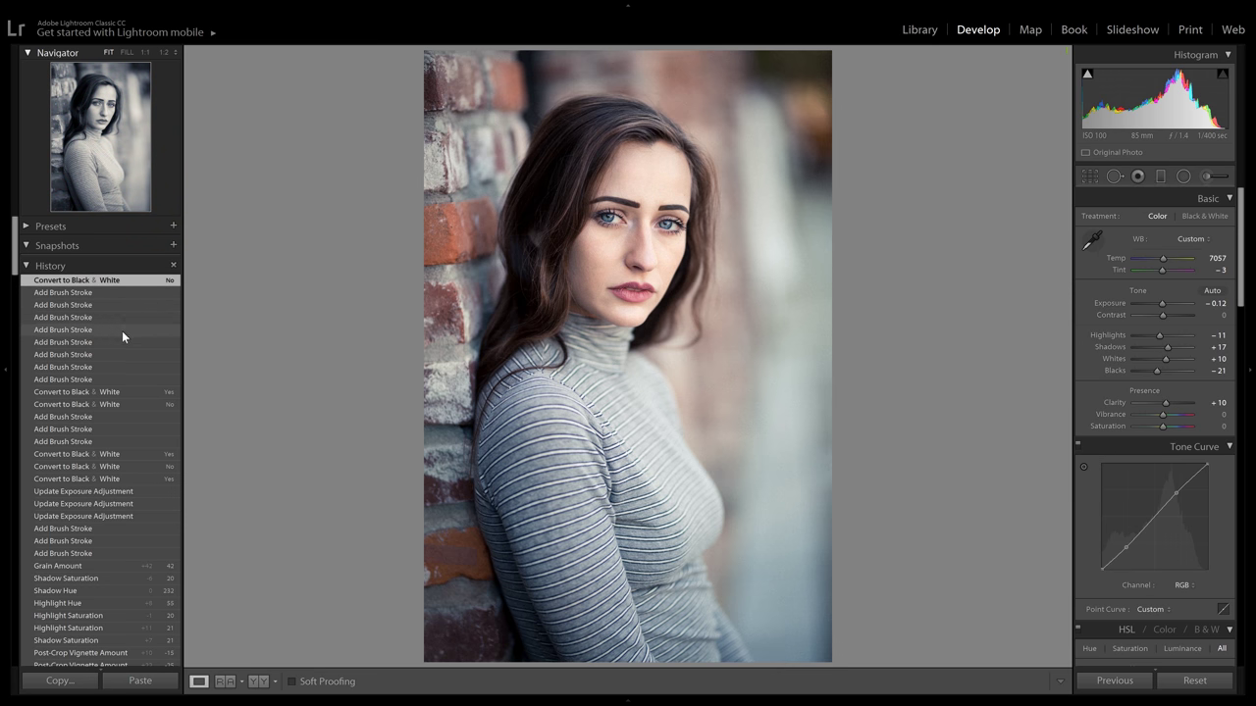
{"action": "left_click", "coordinate": [129, 567]}
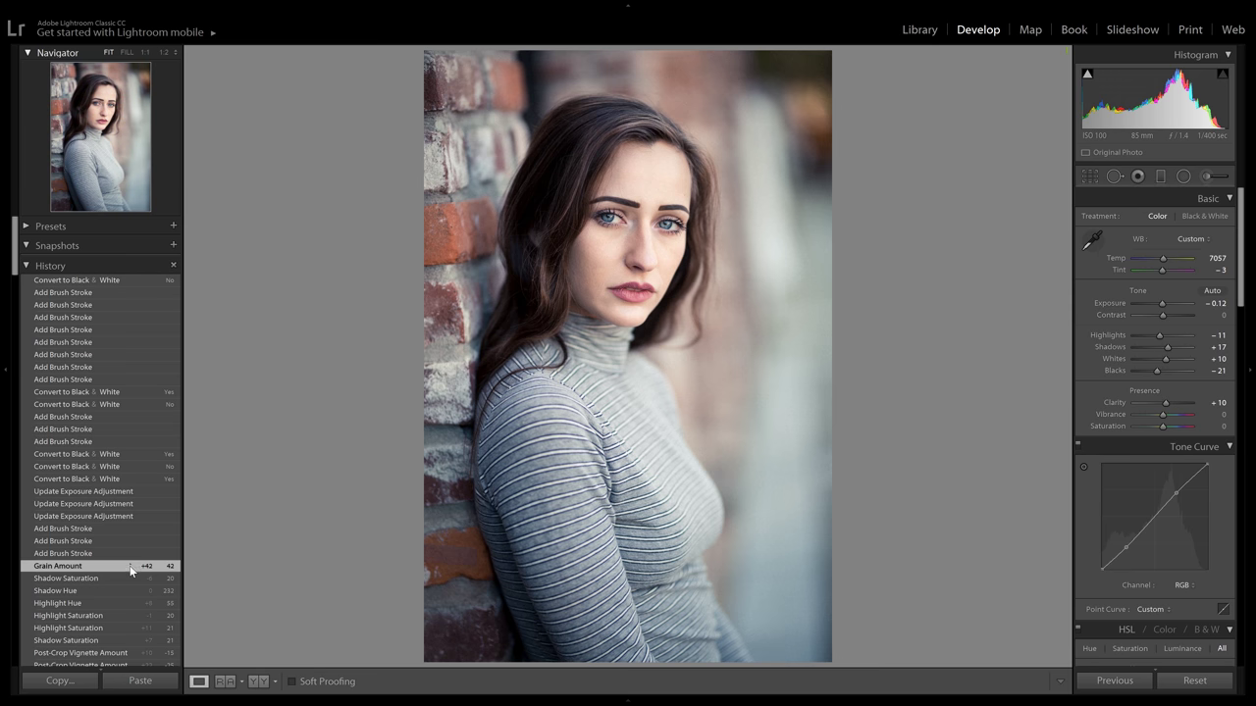
{"action": "left_click", "coordinate": [149, 290]}
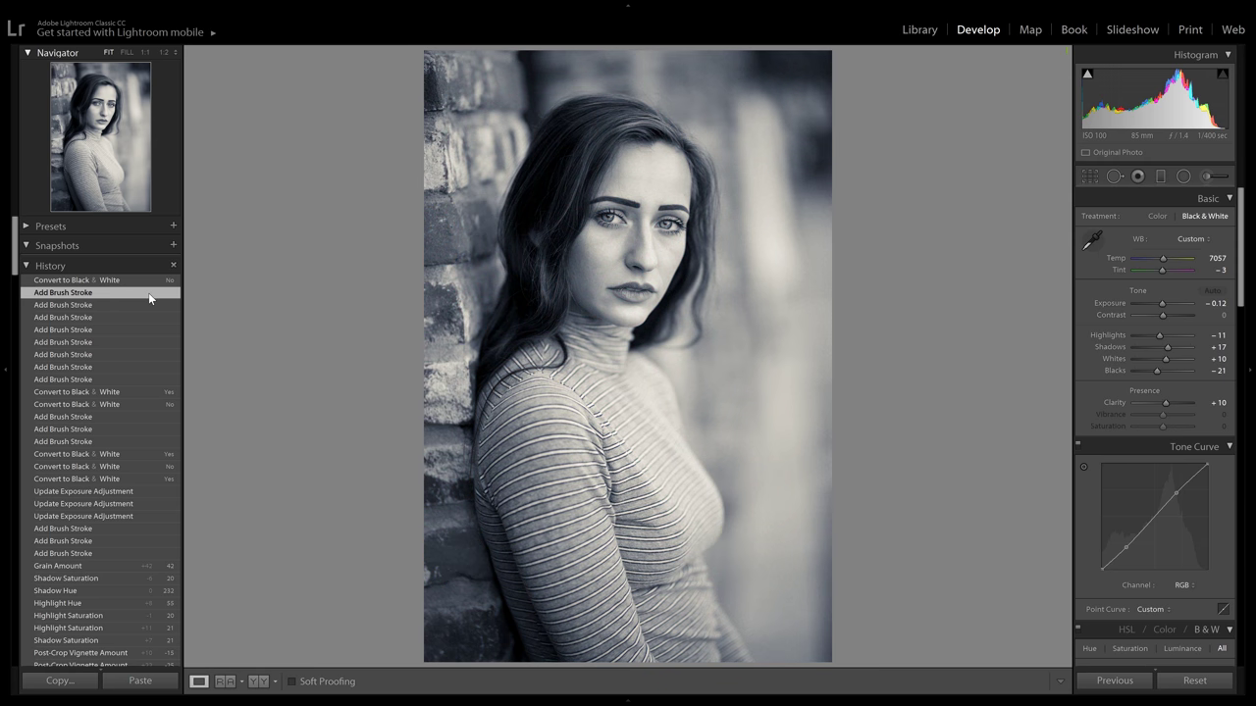
{"action": "left_click", "coordinate": [144, 280]}
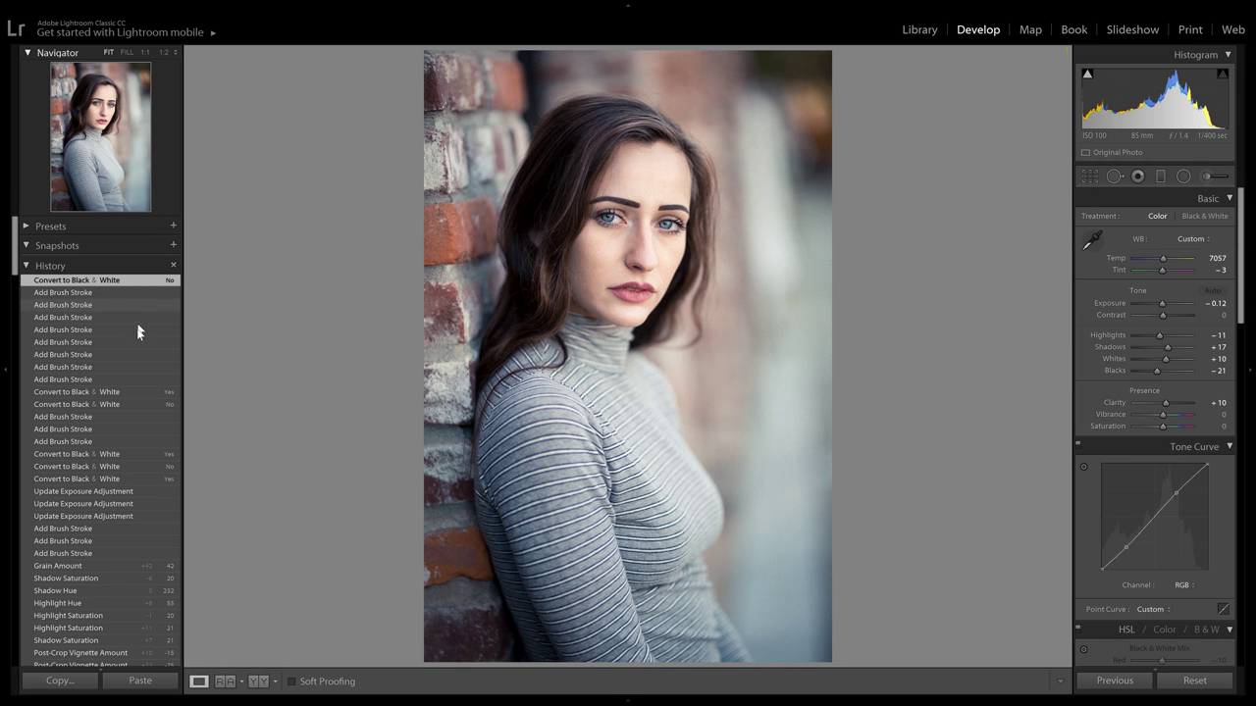
{"action": "left_click", "coordinate": [123, 566]}
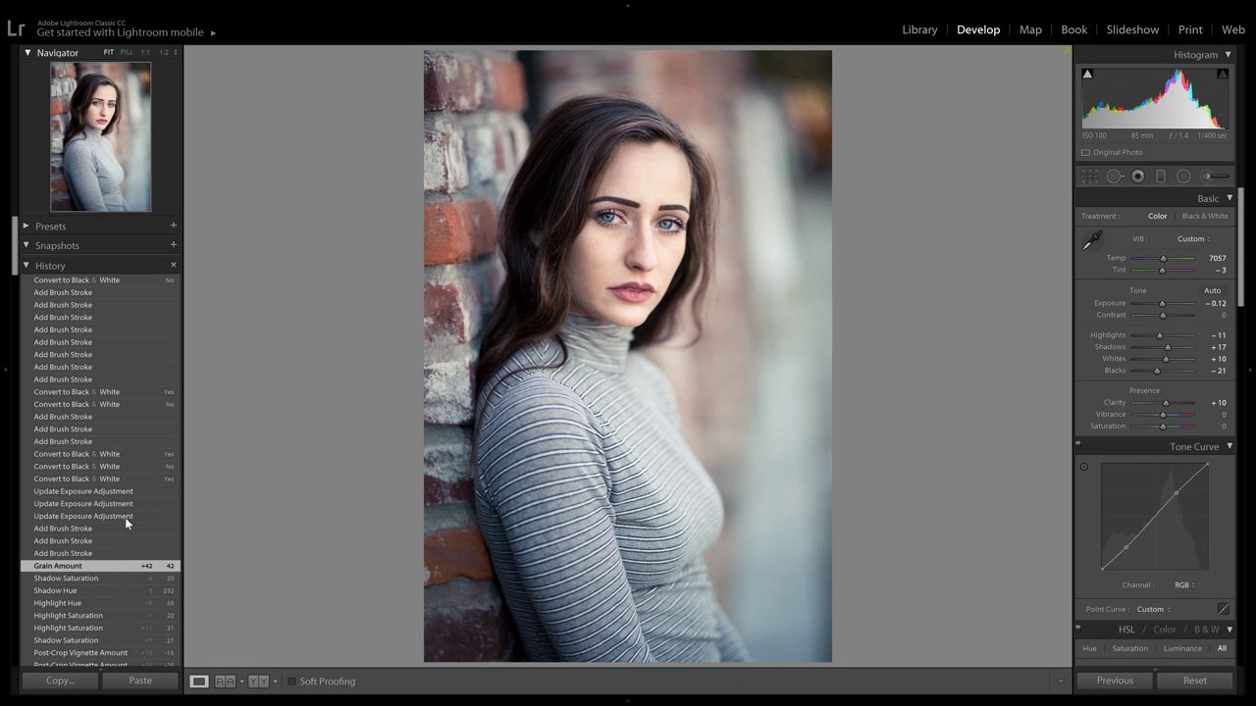
{"action": "left_click", "coordinate": [135, 279]}
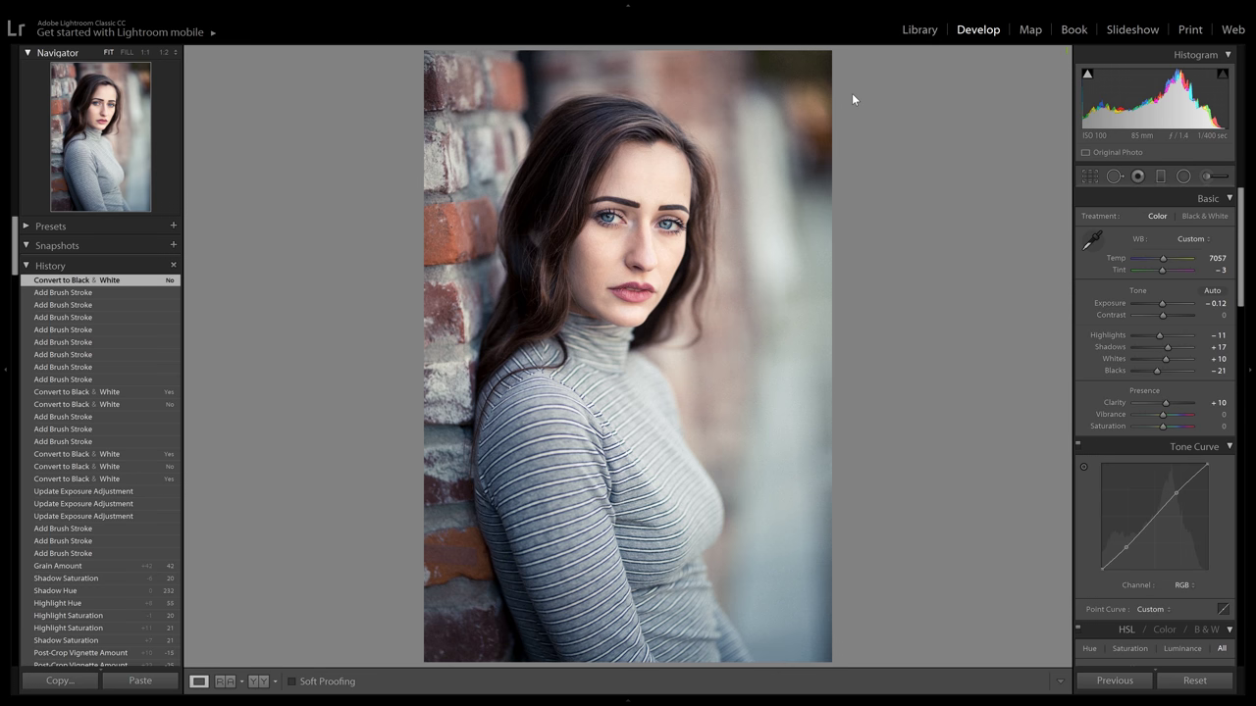
Step: Compare the finished portrait with the unedited original using the Before view, ending on the edited version
{"action": "key", "text": "backslash"}
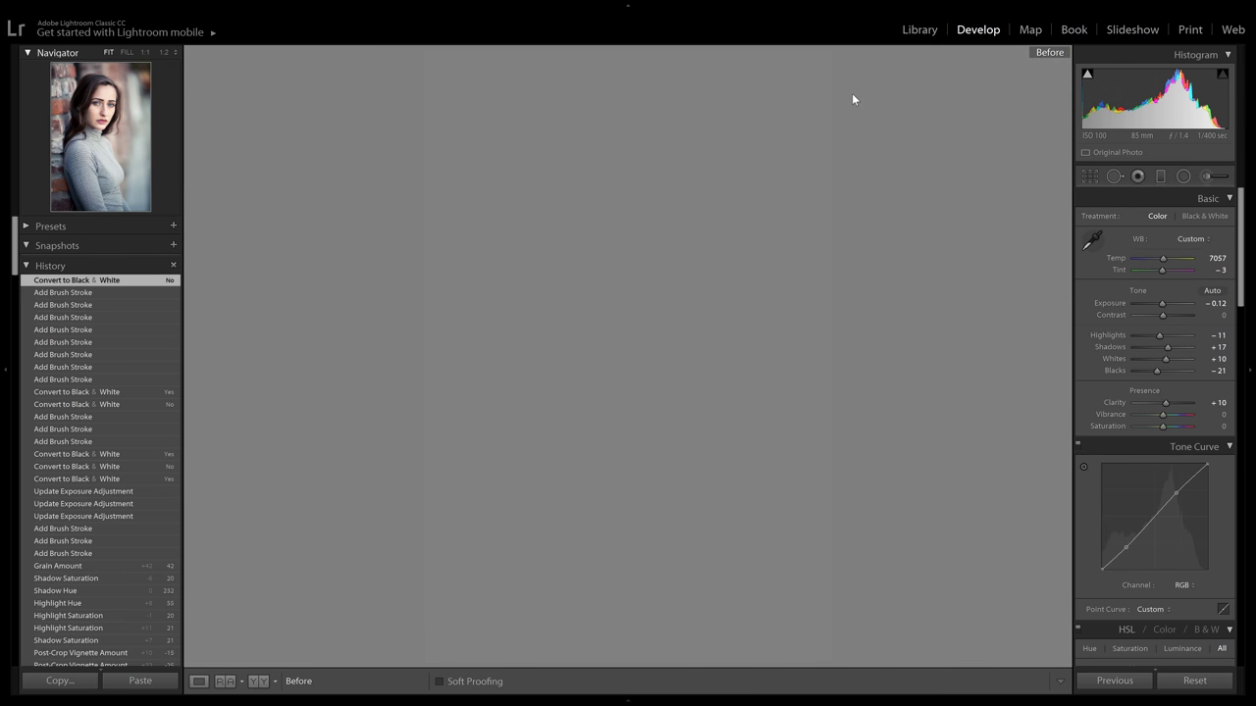
{"action": "key", "text": "backslash"}
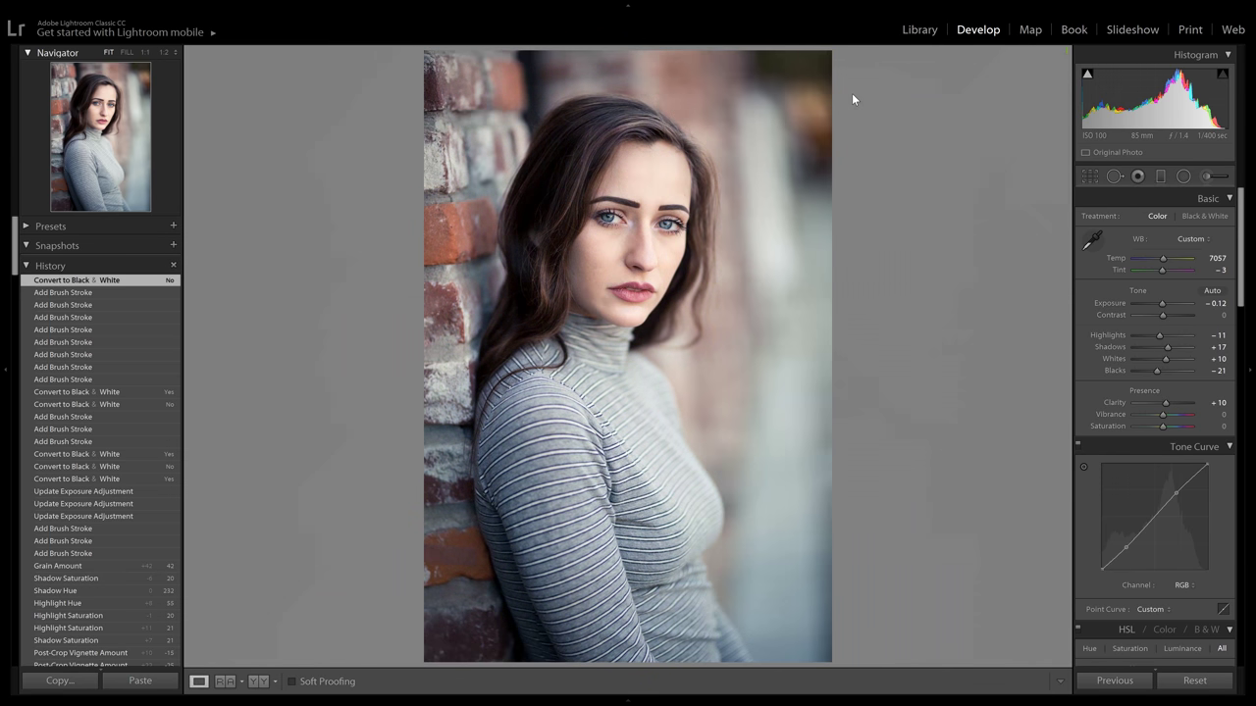
{"action": "key", "text": "backslash"}
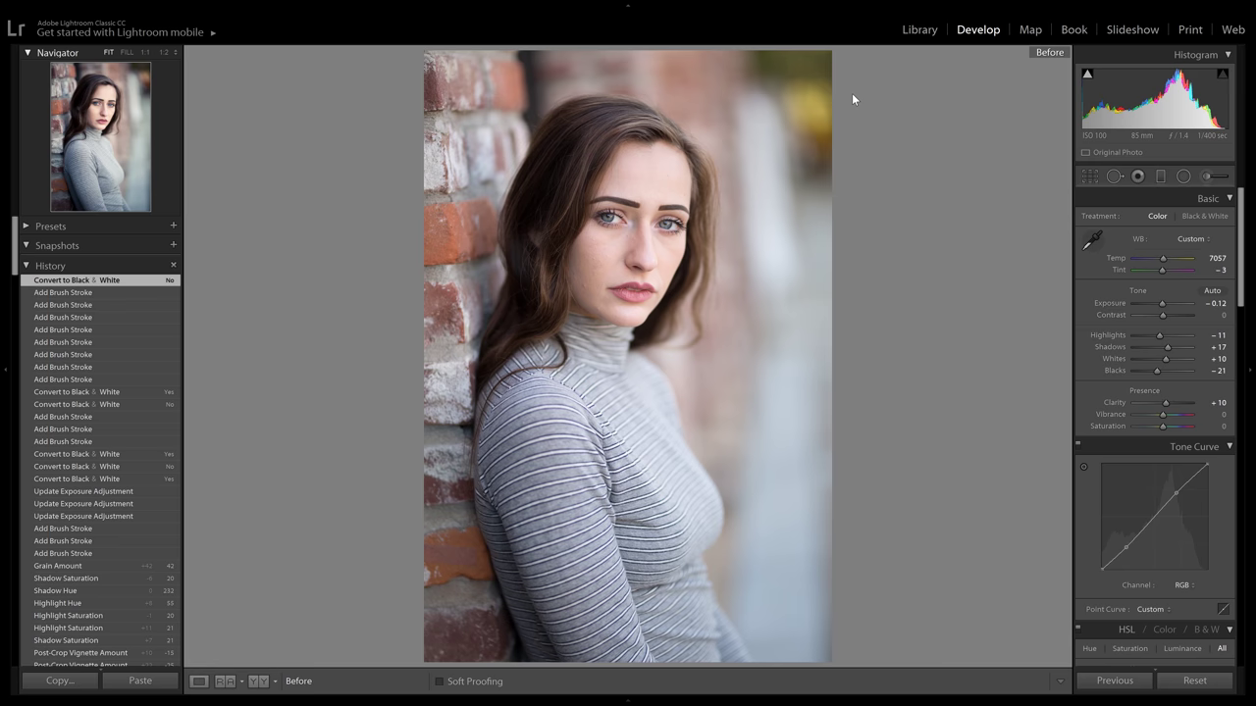
{"action": "key", "text": "backslash"}
{"action": "key", "text": "backslash"}
{"action": "key", "text": "backslash"}
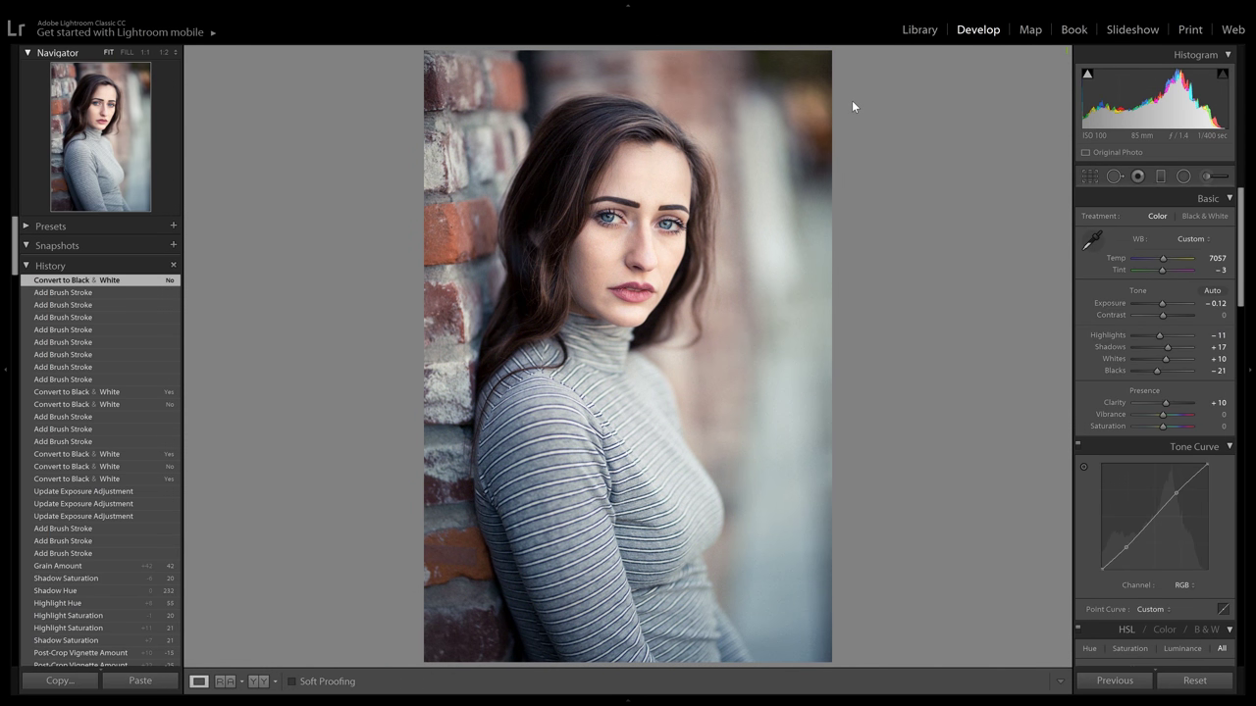